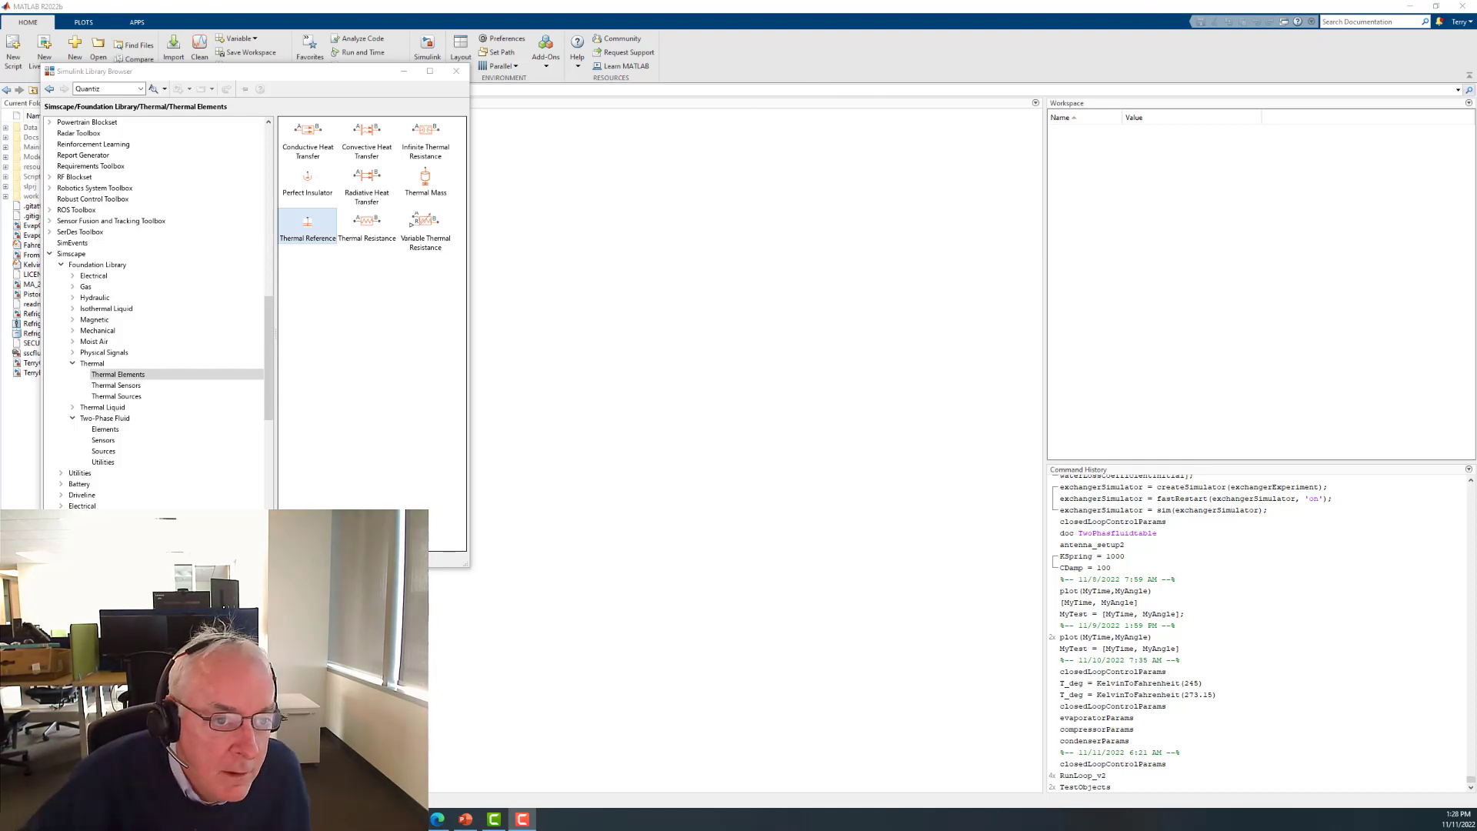
- Create a new blank model and place its window beside the library browser
drag(172, 77, 174, 91)
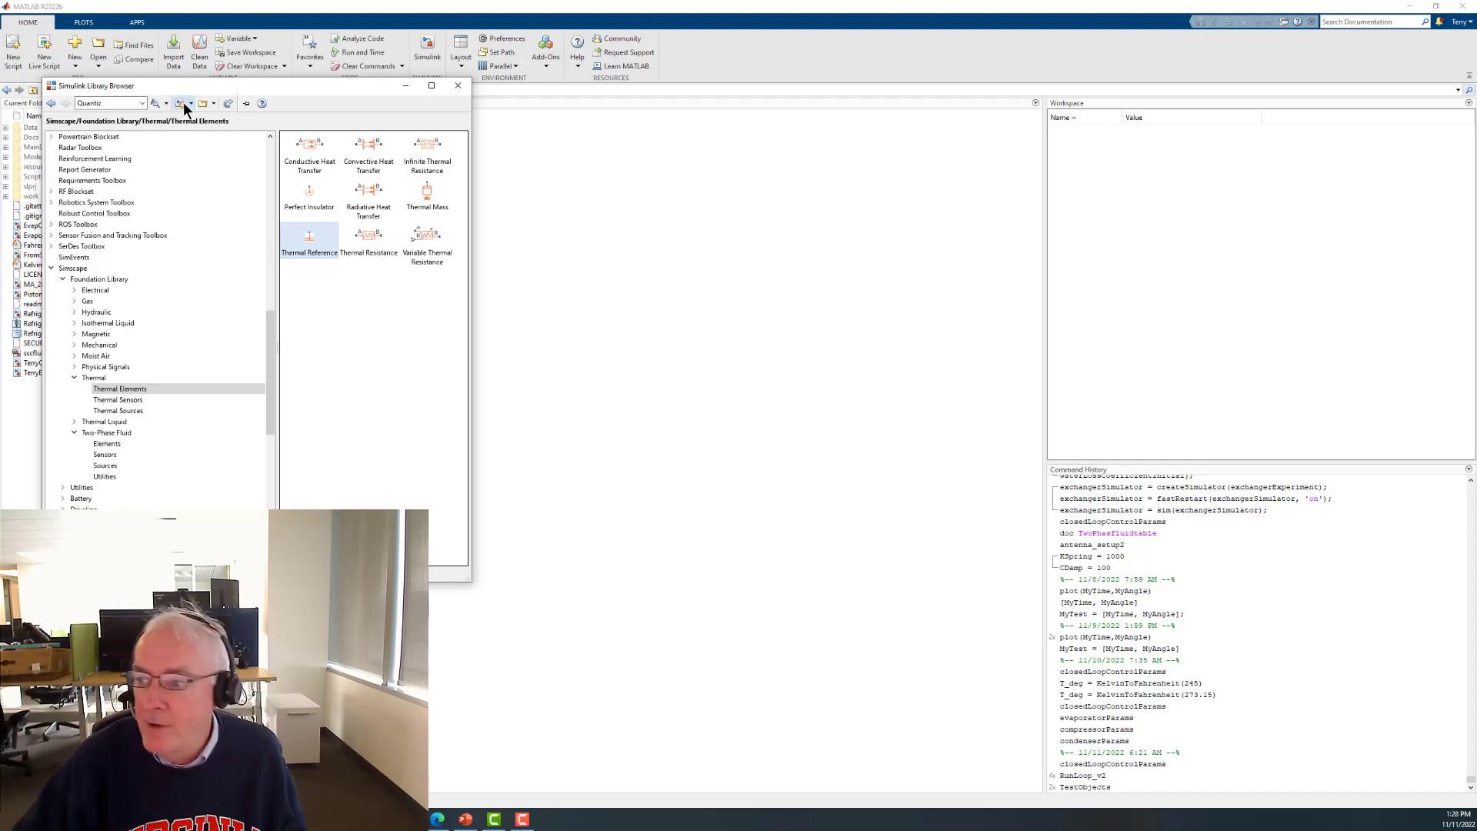
click(183, 103)
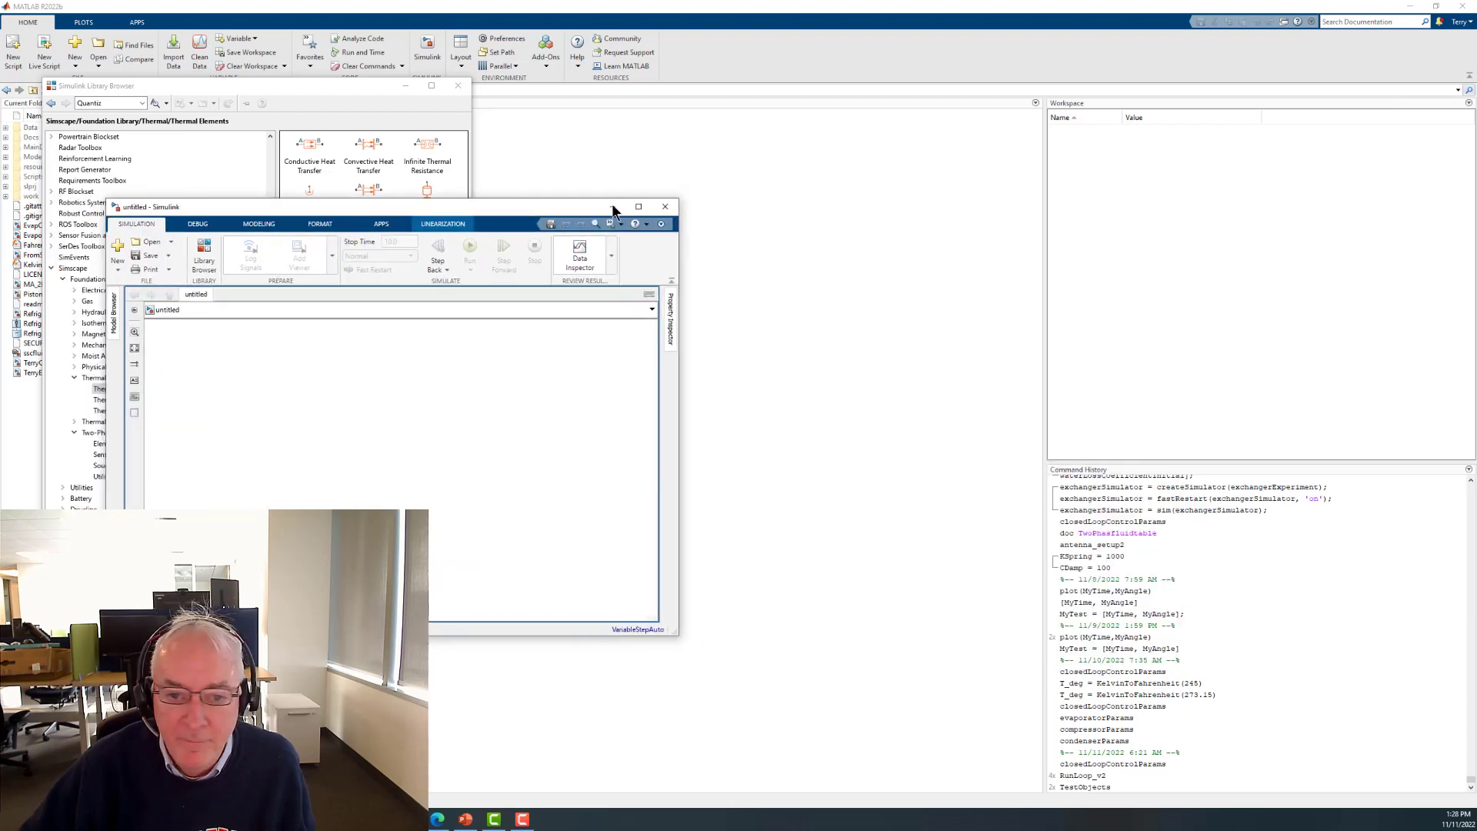
drag(492, 207, 922, 142)
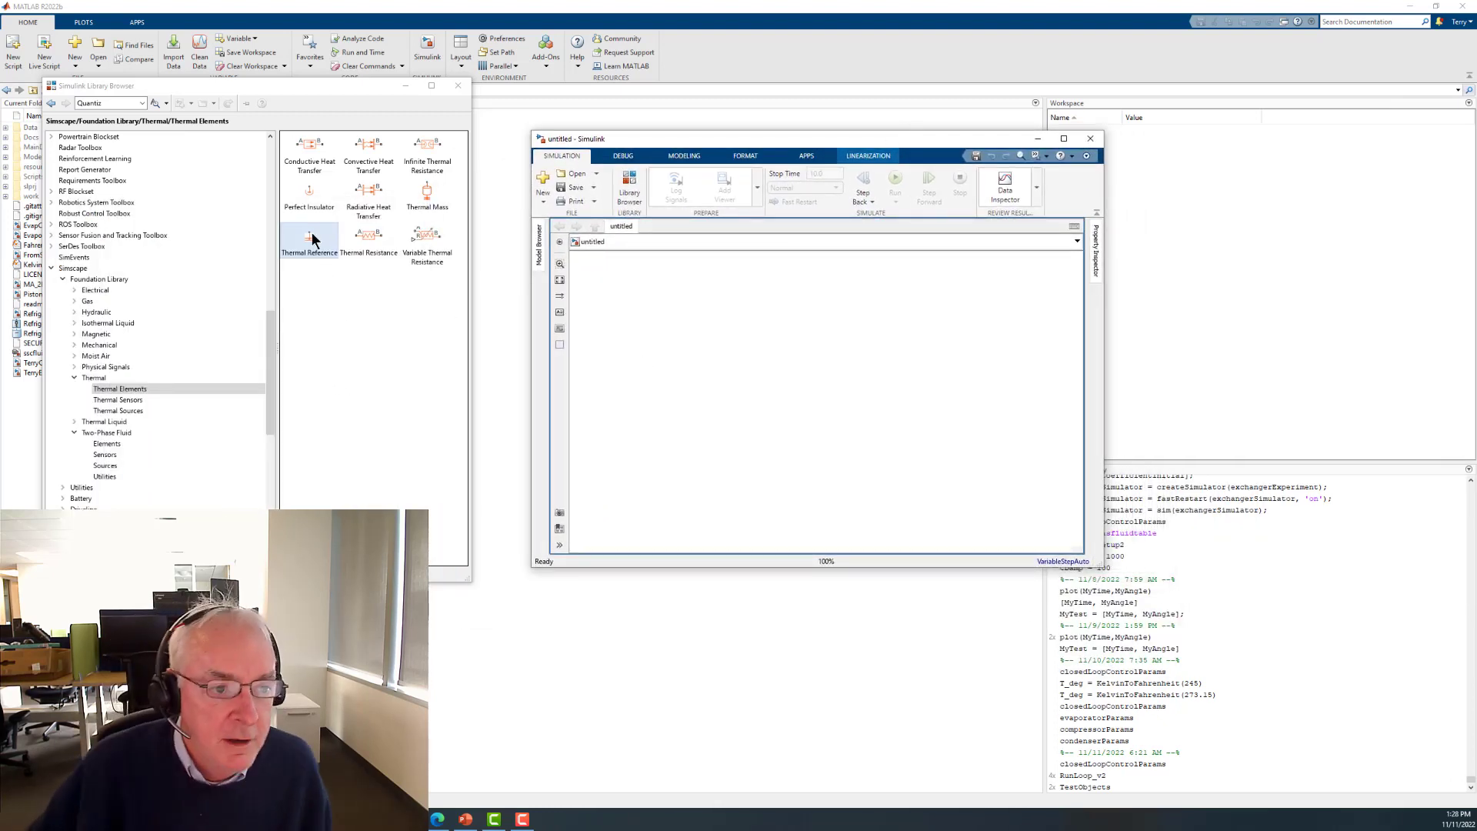
- Examine the Simscape Foundation Library and the Two-Phase Fluid libraries under both Foundation Library and Fluids
mouse_move(270, 331)
mouse_down()
mouse_move(274, 290)
mouse_move(261, 291)
mouse_move(256, 340)
mouse_up()
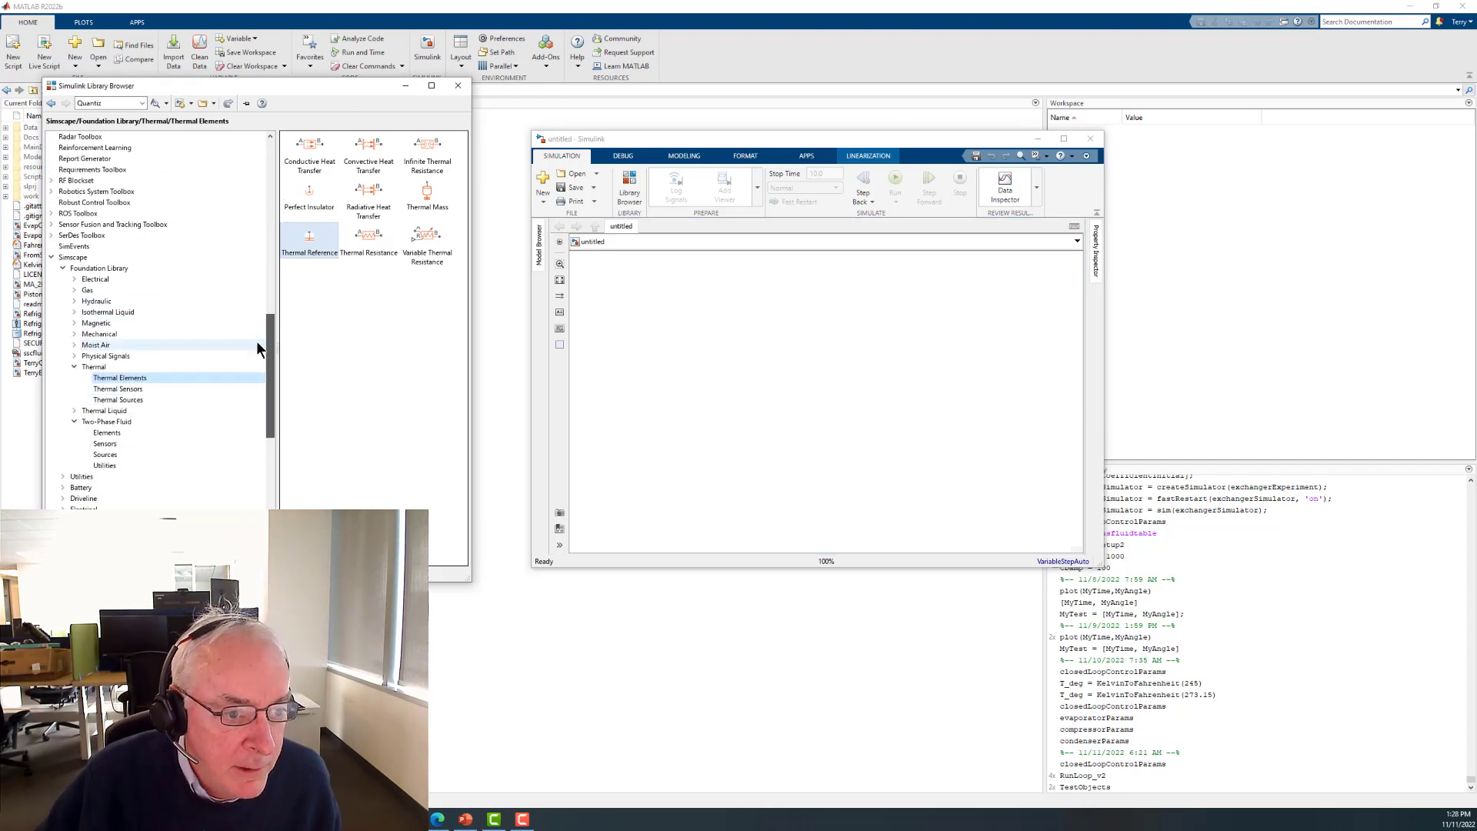
click(63, 257)
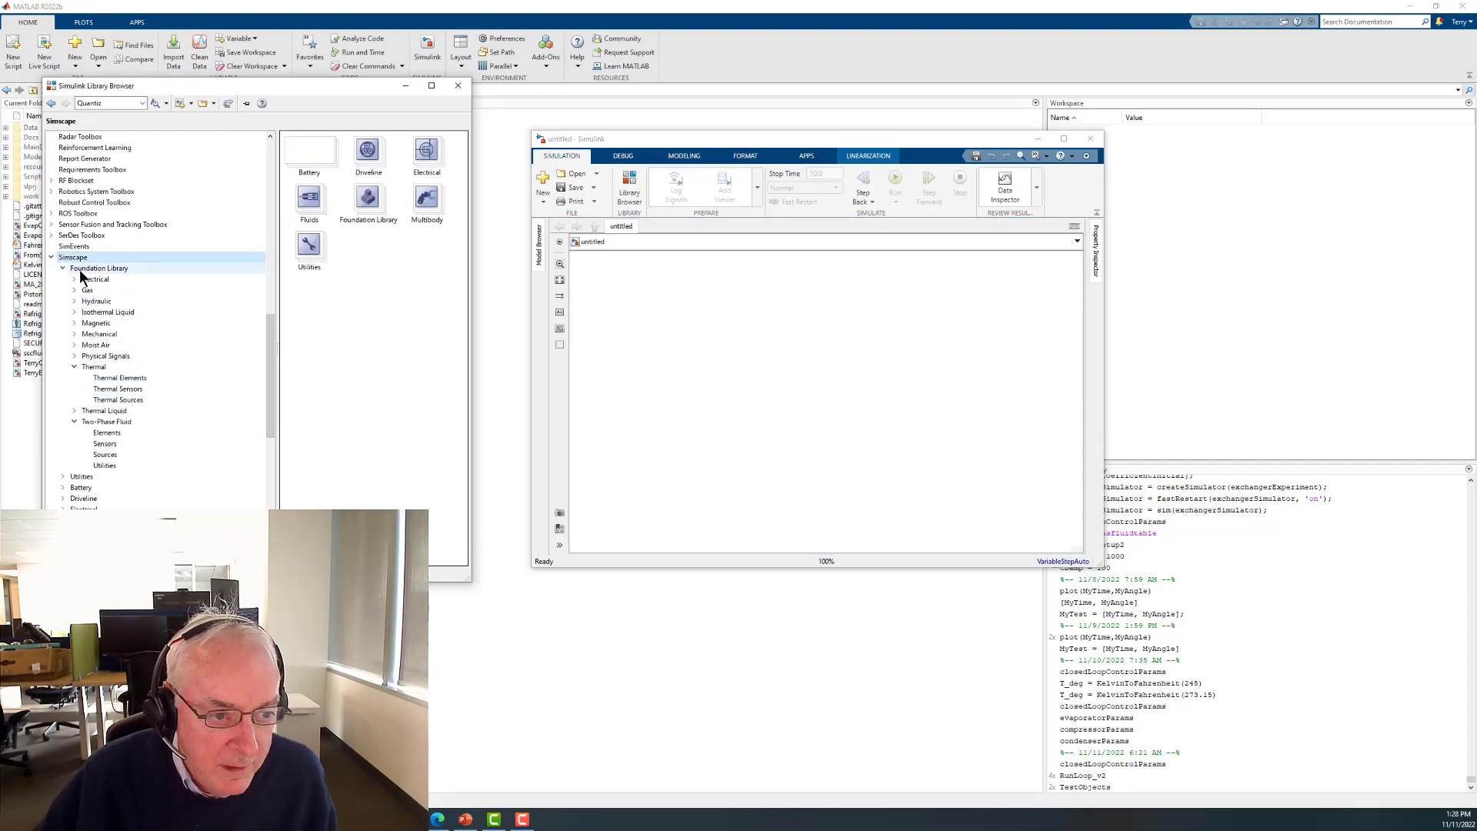
click(82, 269)
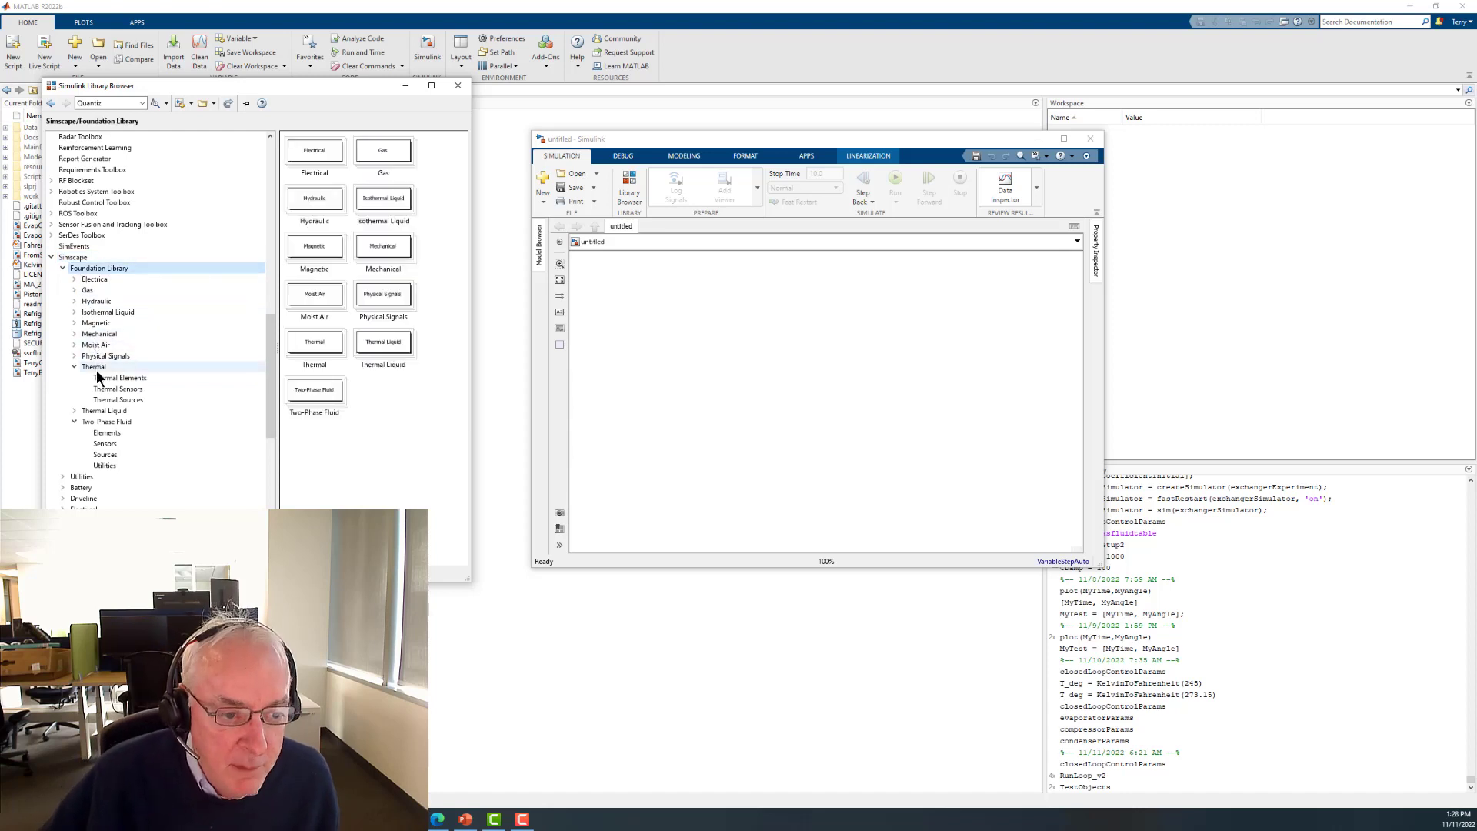
click(101, 423)
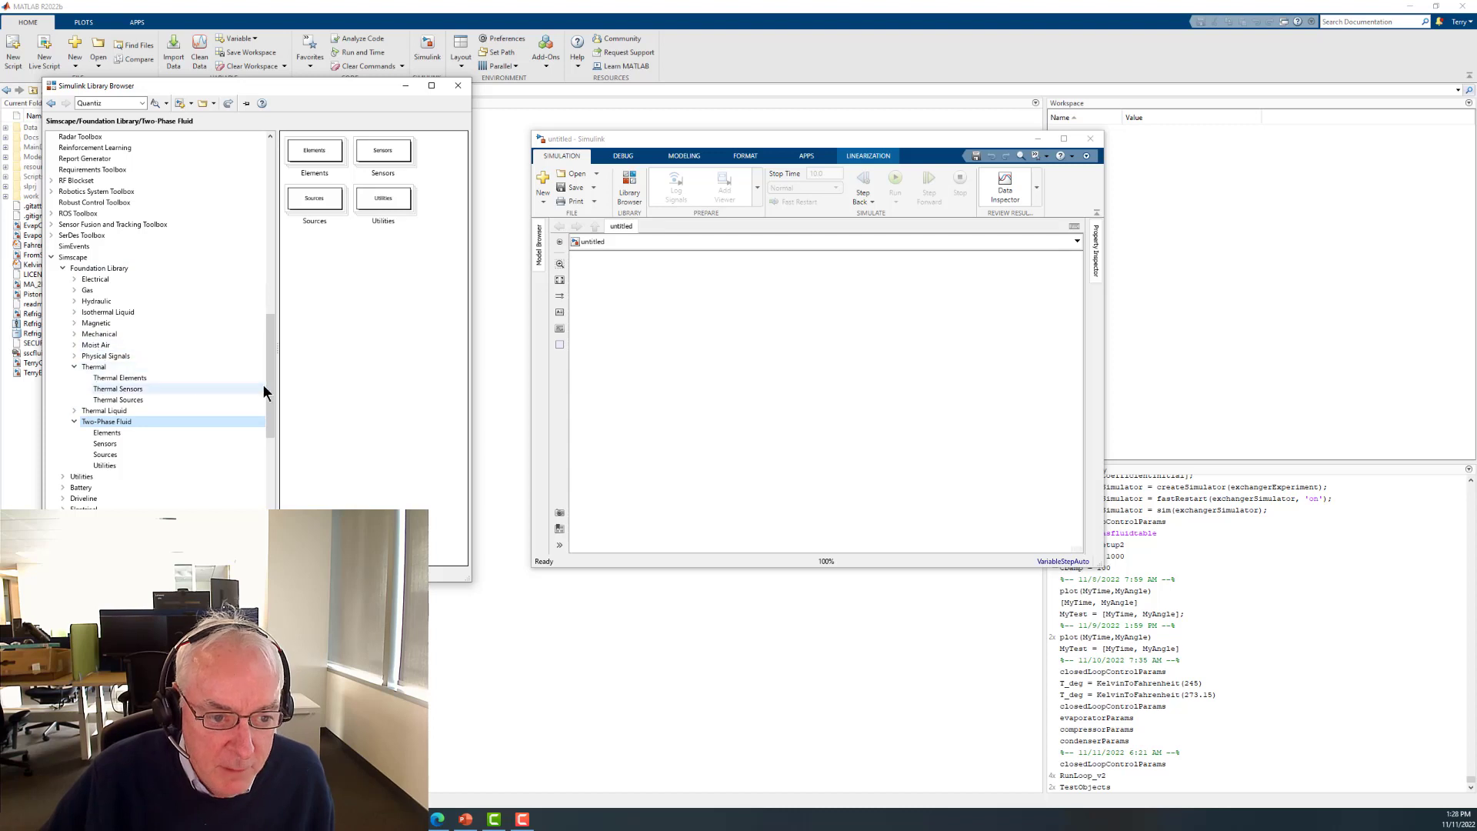
drag(268, 383, 275, 449)
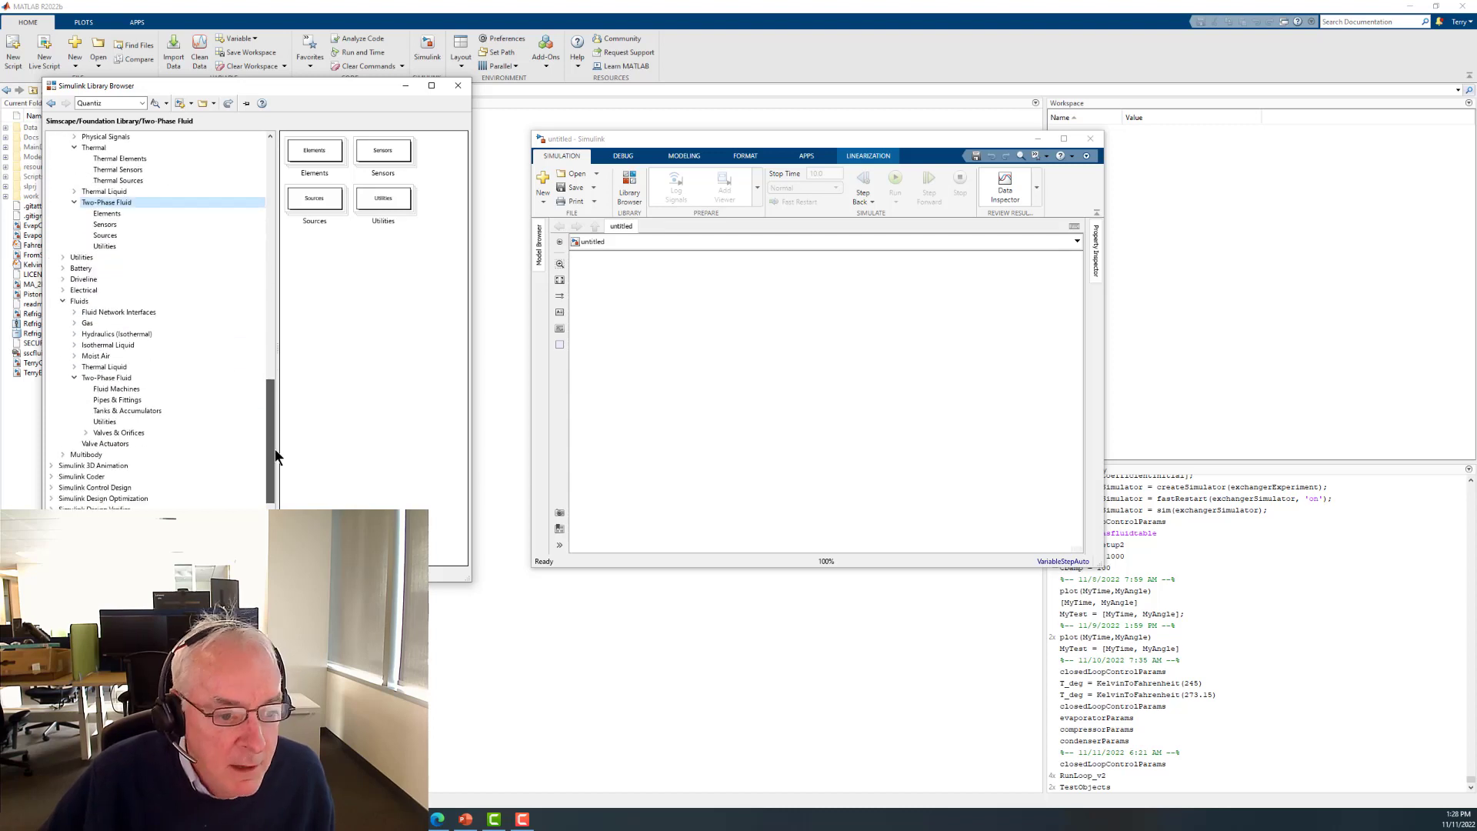
click(90, 303)
click(96, 379)
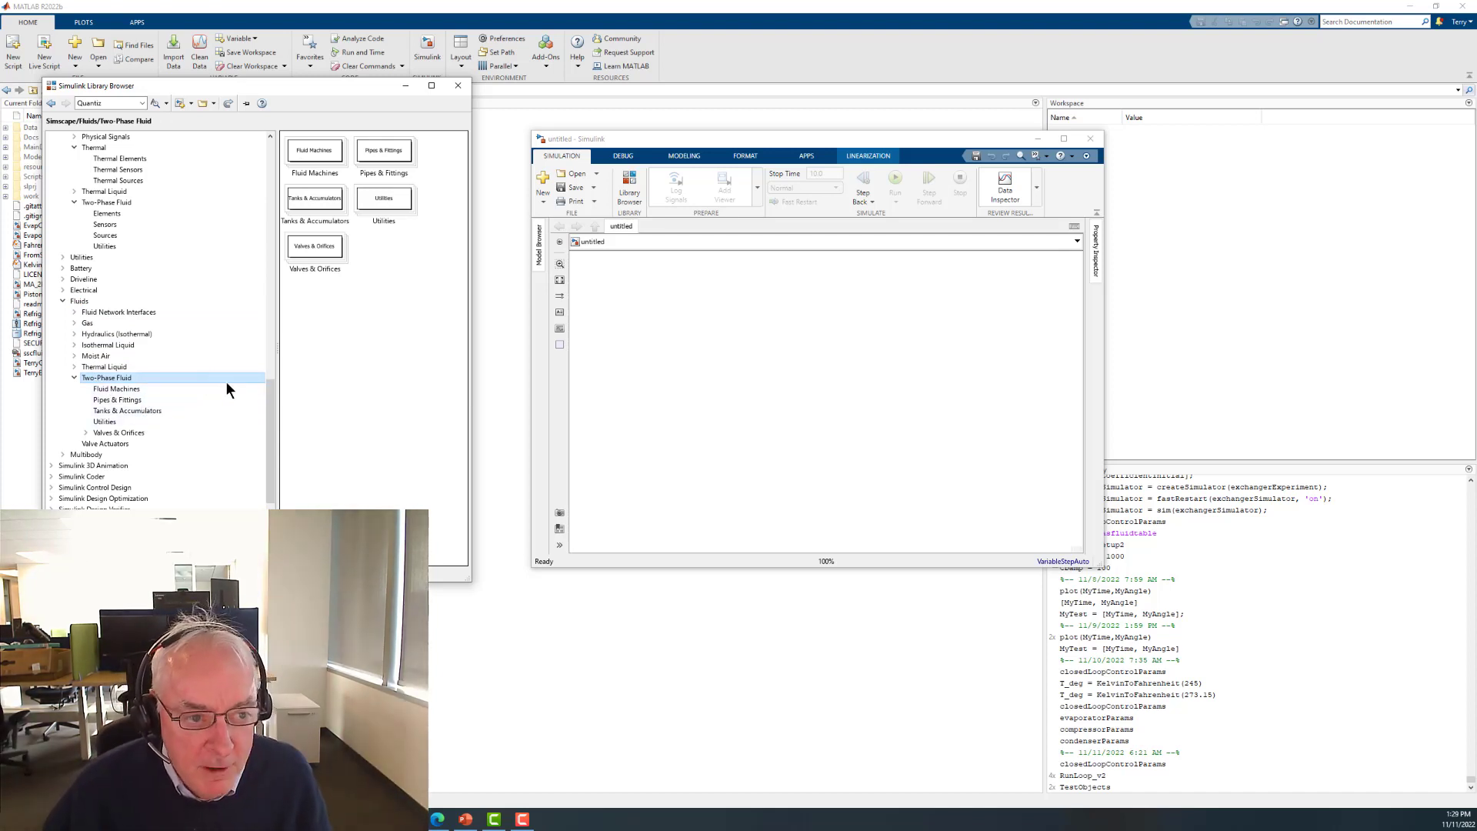
- Add a Reservoir (2P) block from the Foundation Library's two-phase fluid elements to the blank model
drag(269, 429, 273, 382)
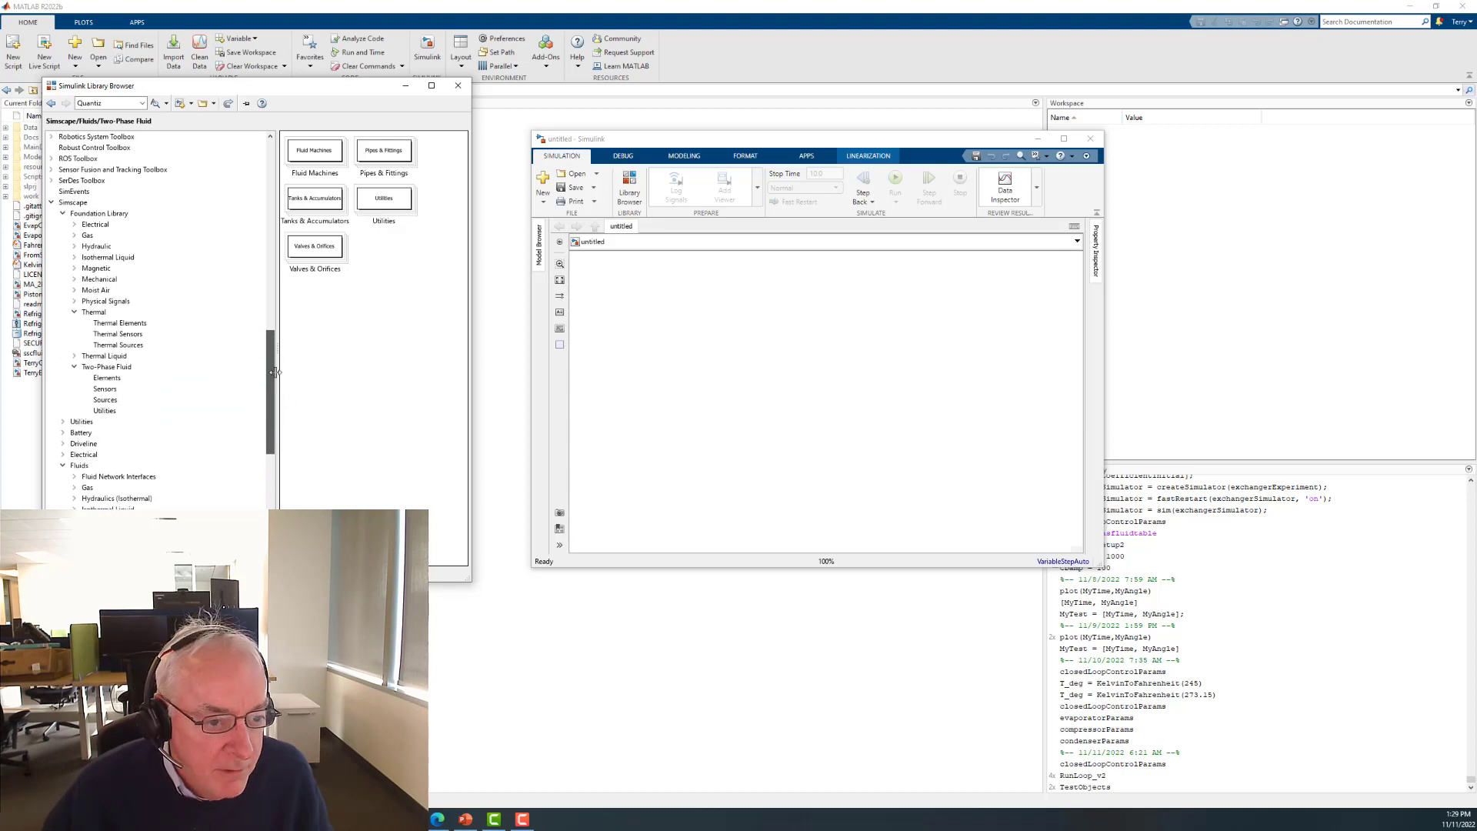
click(115, 367)
click(109, 378)
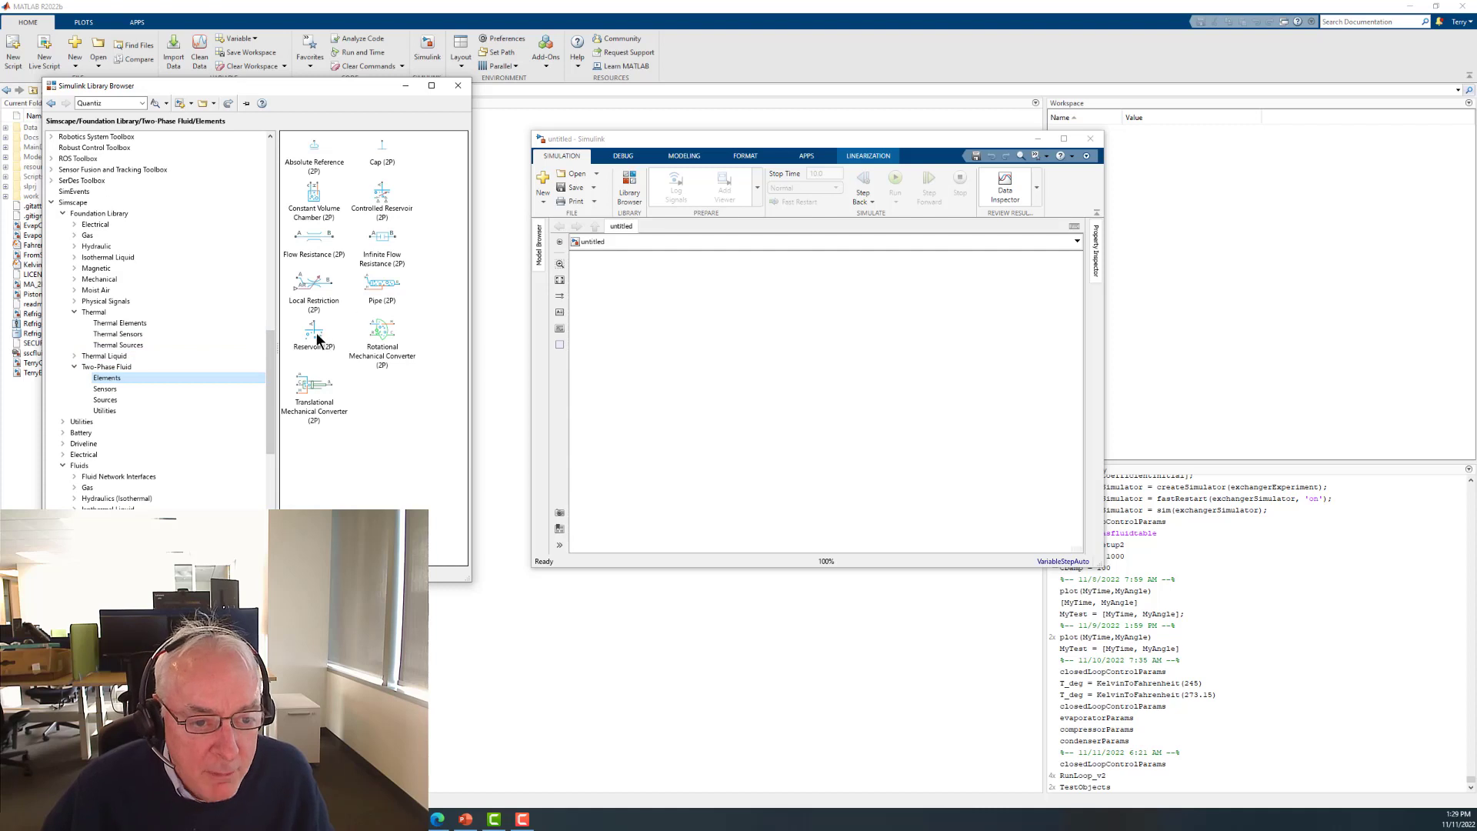
drag(315, 338, 745, 461)
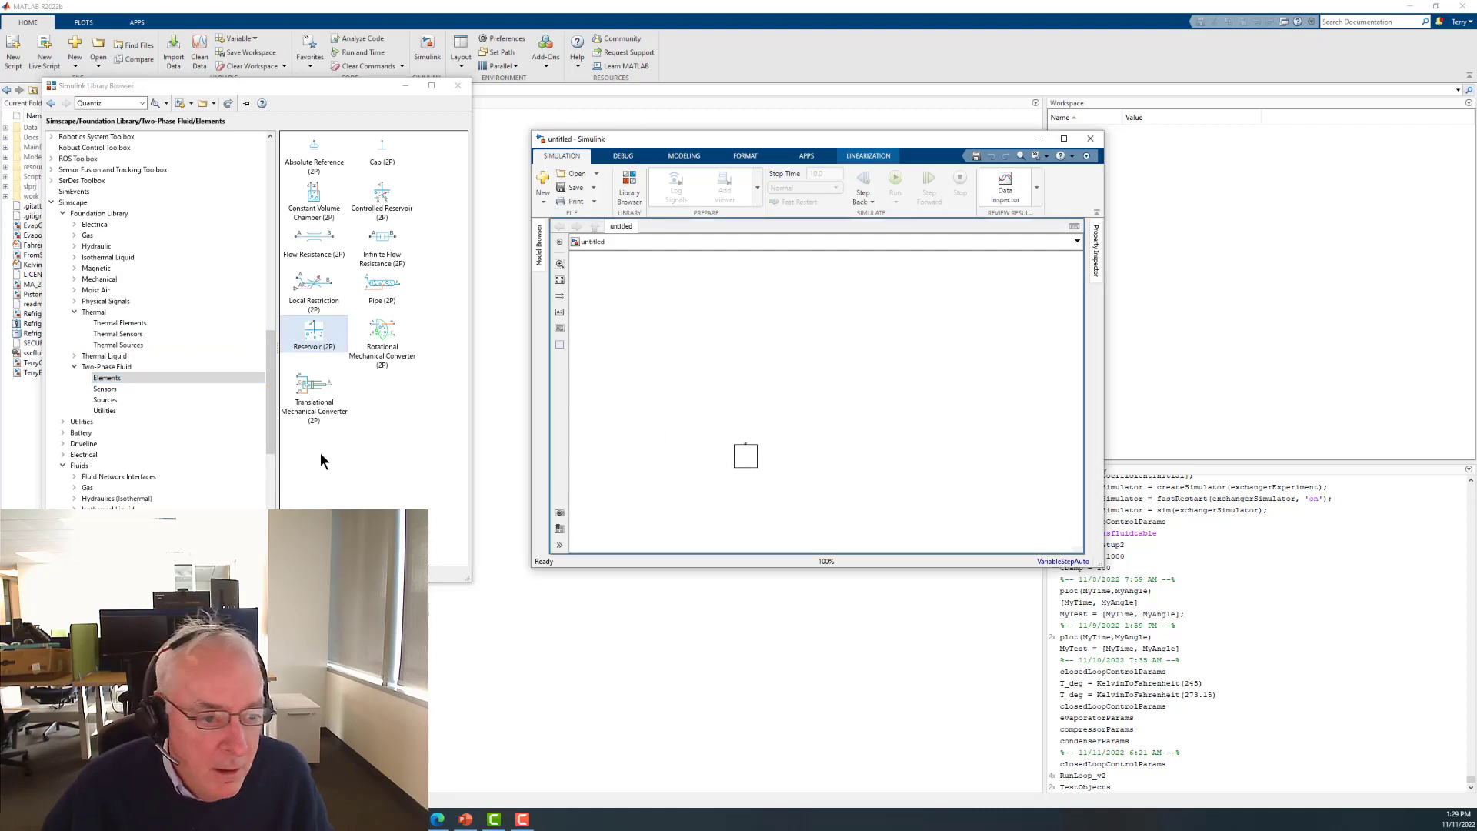
- Add a Solver Configuration block from the Simscape utilities, connect it to the reservoir, and run the simulation
click(81, 422)
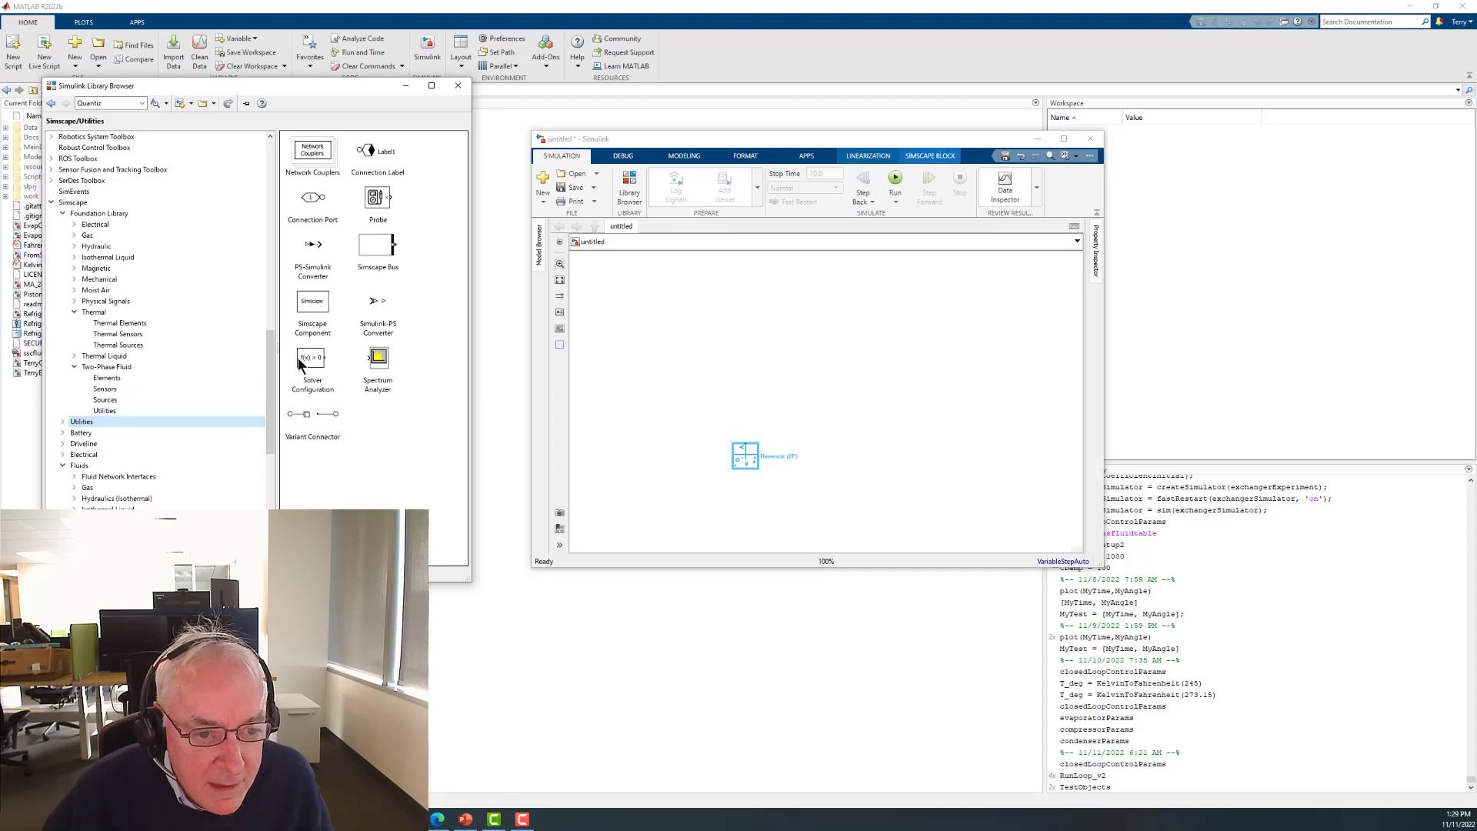
drag(312, 359, 678, 420)
click(660, 468)
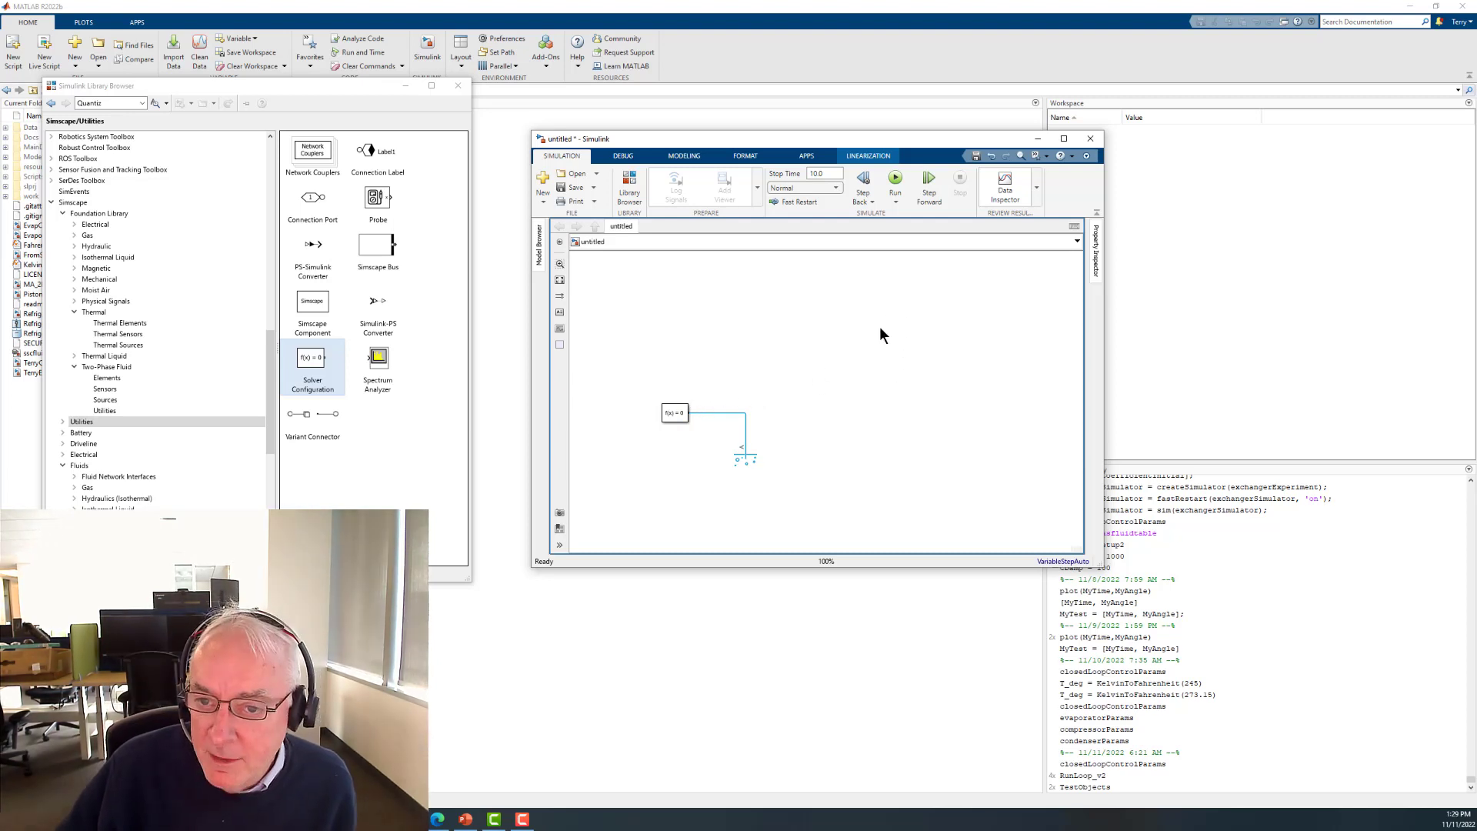
click(896, 180)
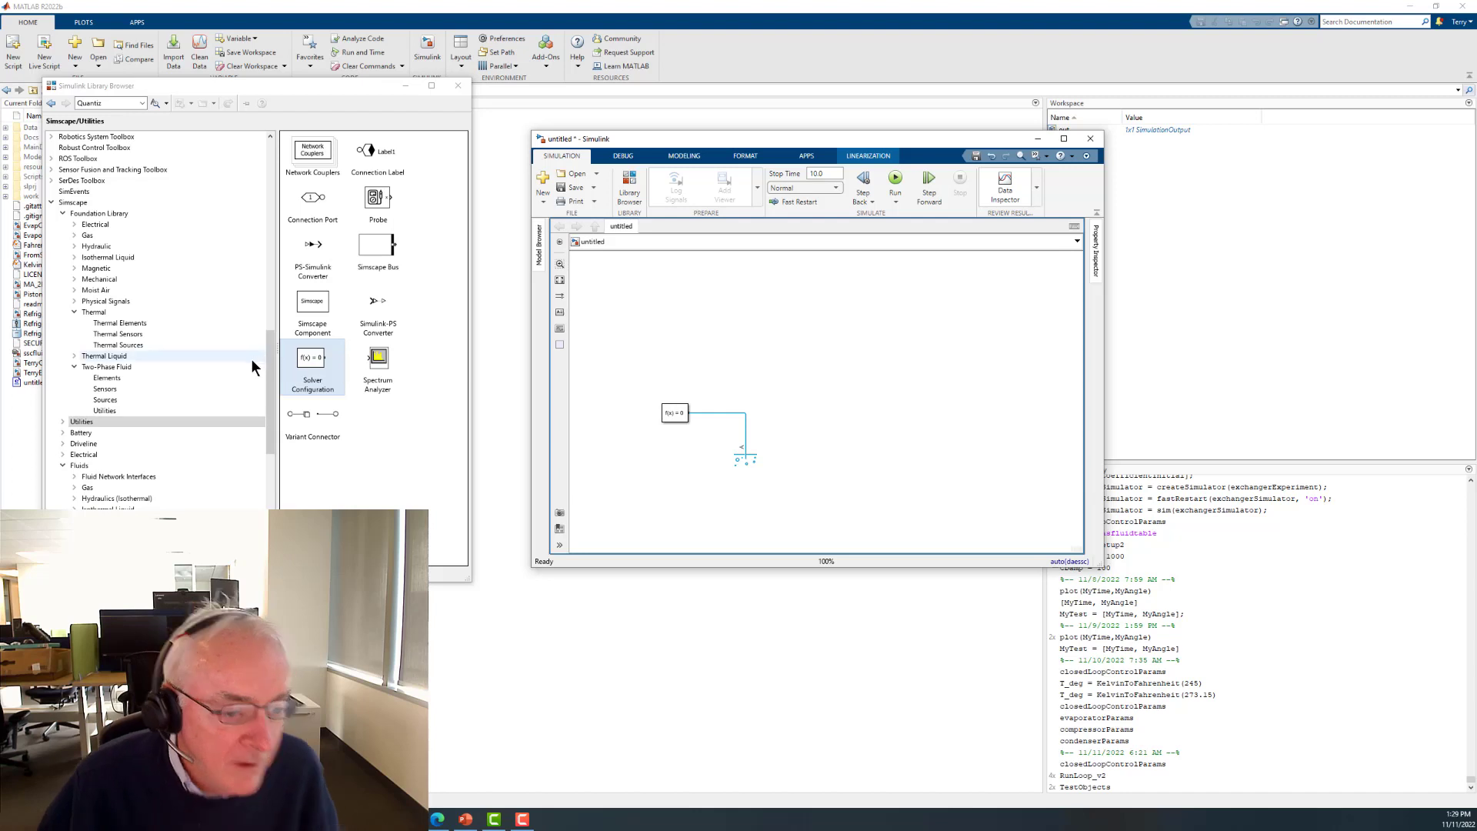
- Add Pressure & Internal Energy, Thermodynamic Properties and Vapor Quality sensors (2P) to the model, stacked vertically
click(107, 390)
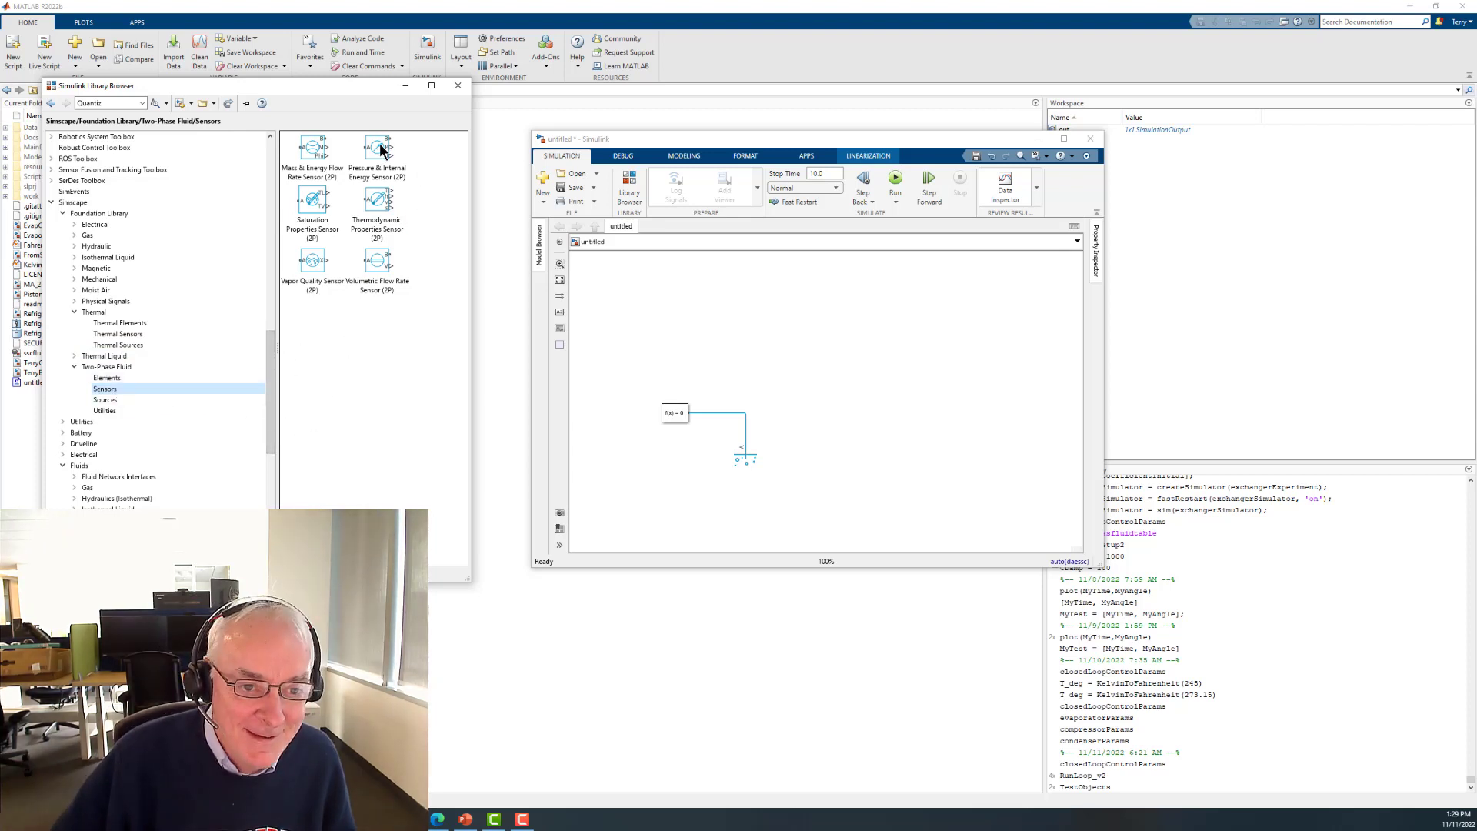
drag(381, 148, 884, 291)
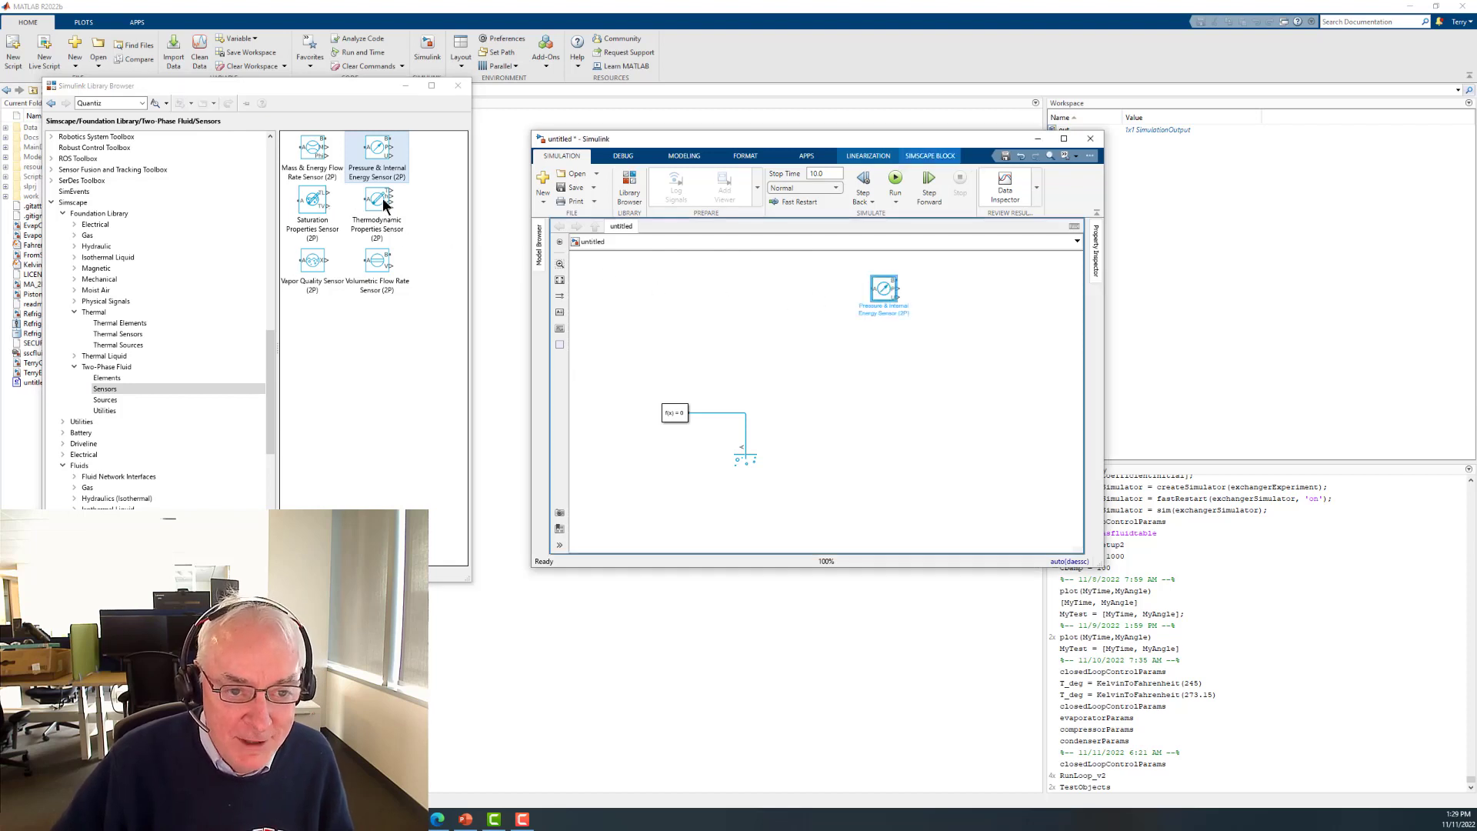
drag(384, 204, 885, 340)
drag(311, 268, 886, 385)
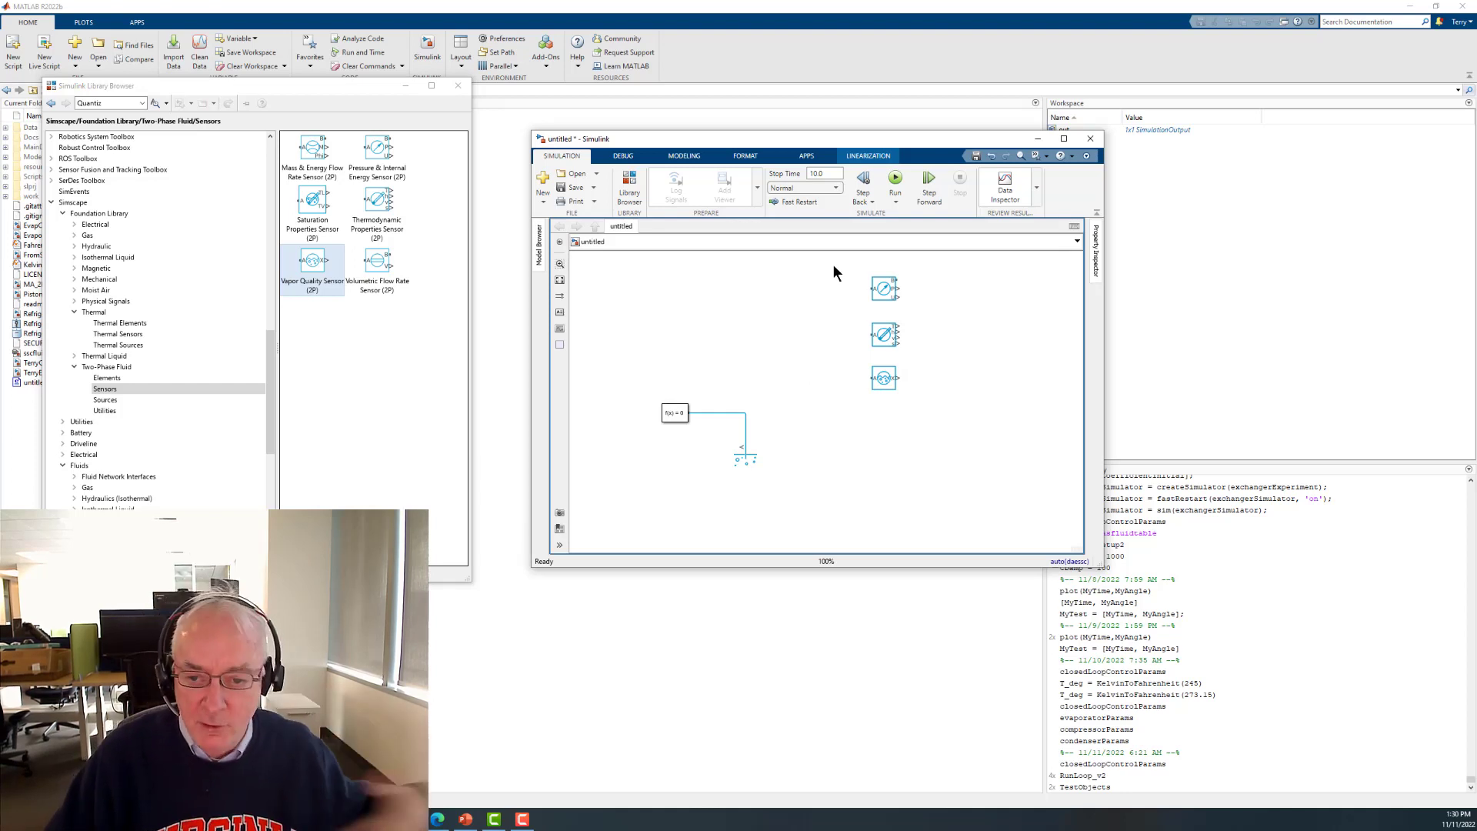
- Group the three two-phase fluid sensors into a subsystem
drag(833, 264, 963, 437)
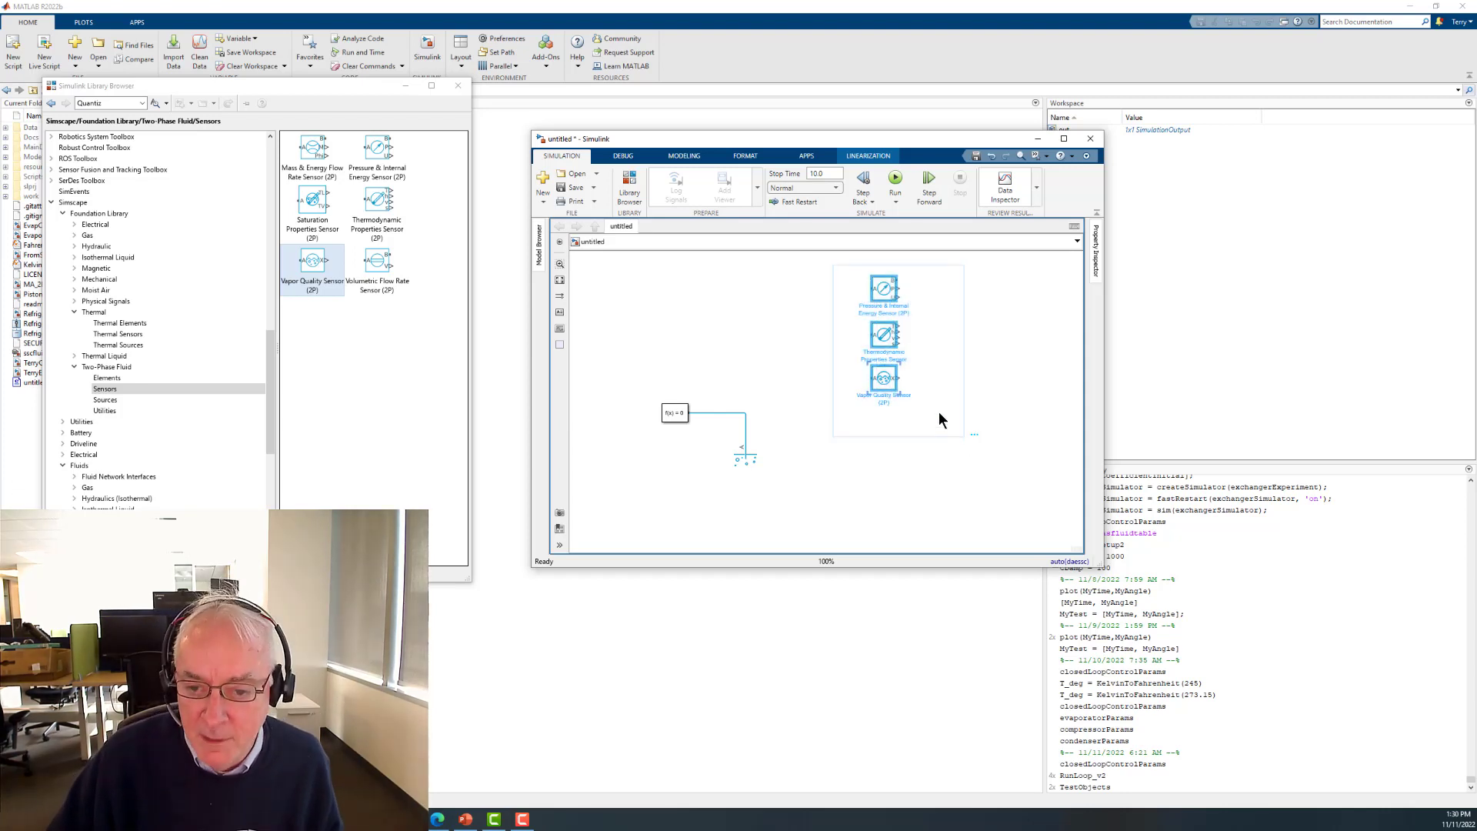
right_click(883, 382)
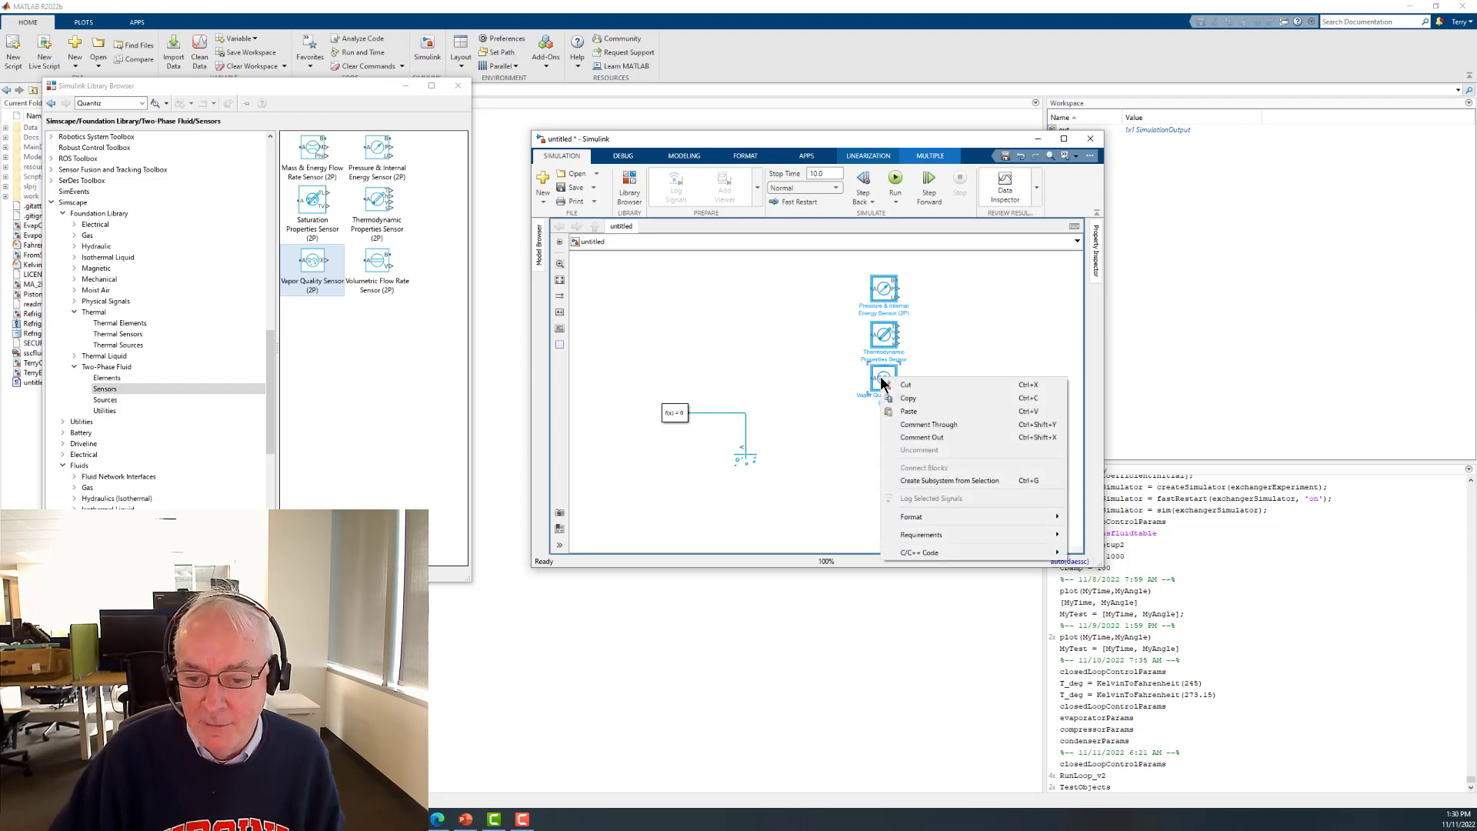
click(929, 481)
mouse_move(884, 353)
mouse_down()
mouse_move(883, 384)
mouse_move(871, 377)
mouse_up()
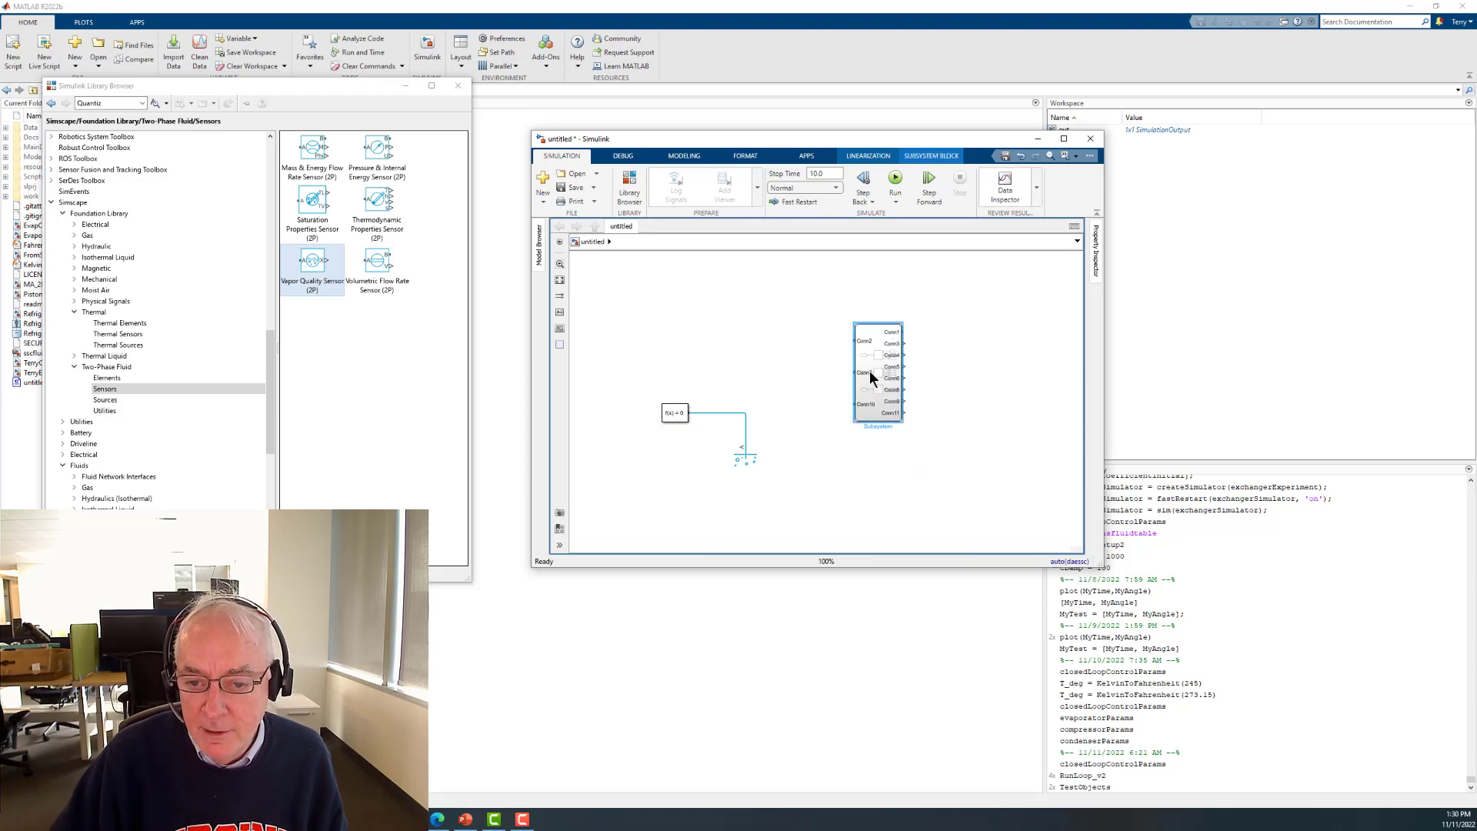
- Open the sensor subsystem and delete the input-side connection ports of the Pressure & Internal Energy and Vapor Quality sensors
double_click(866, 414)
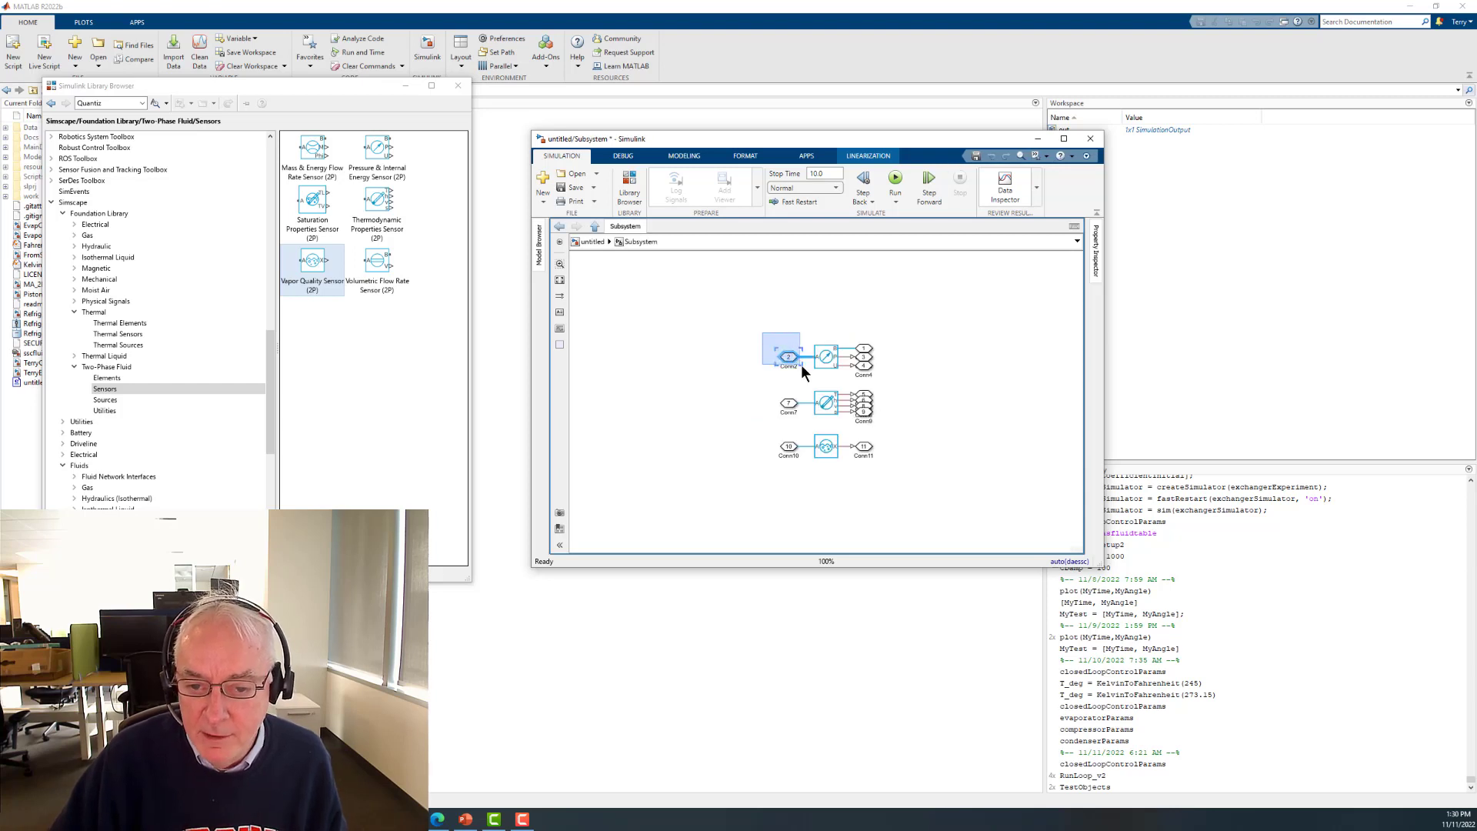
key(Delete)
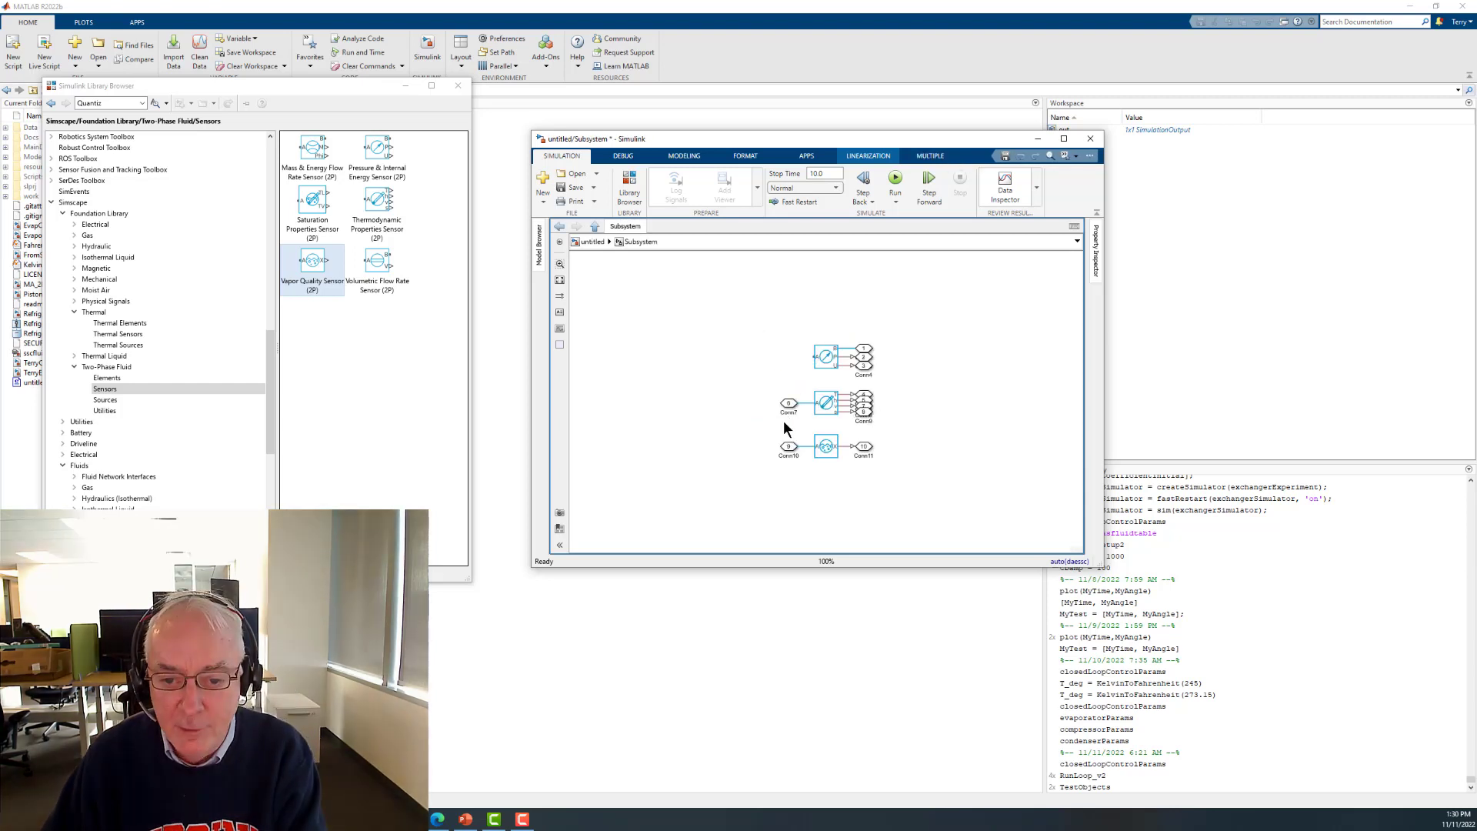
drag(773, 434, 806, 471)
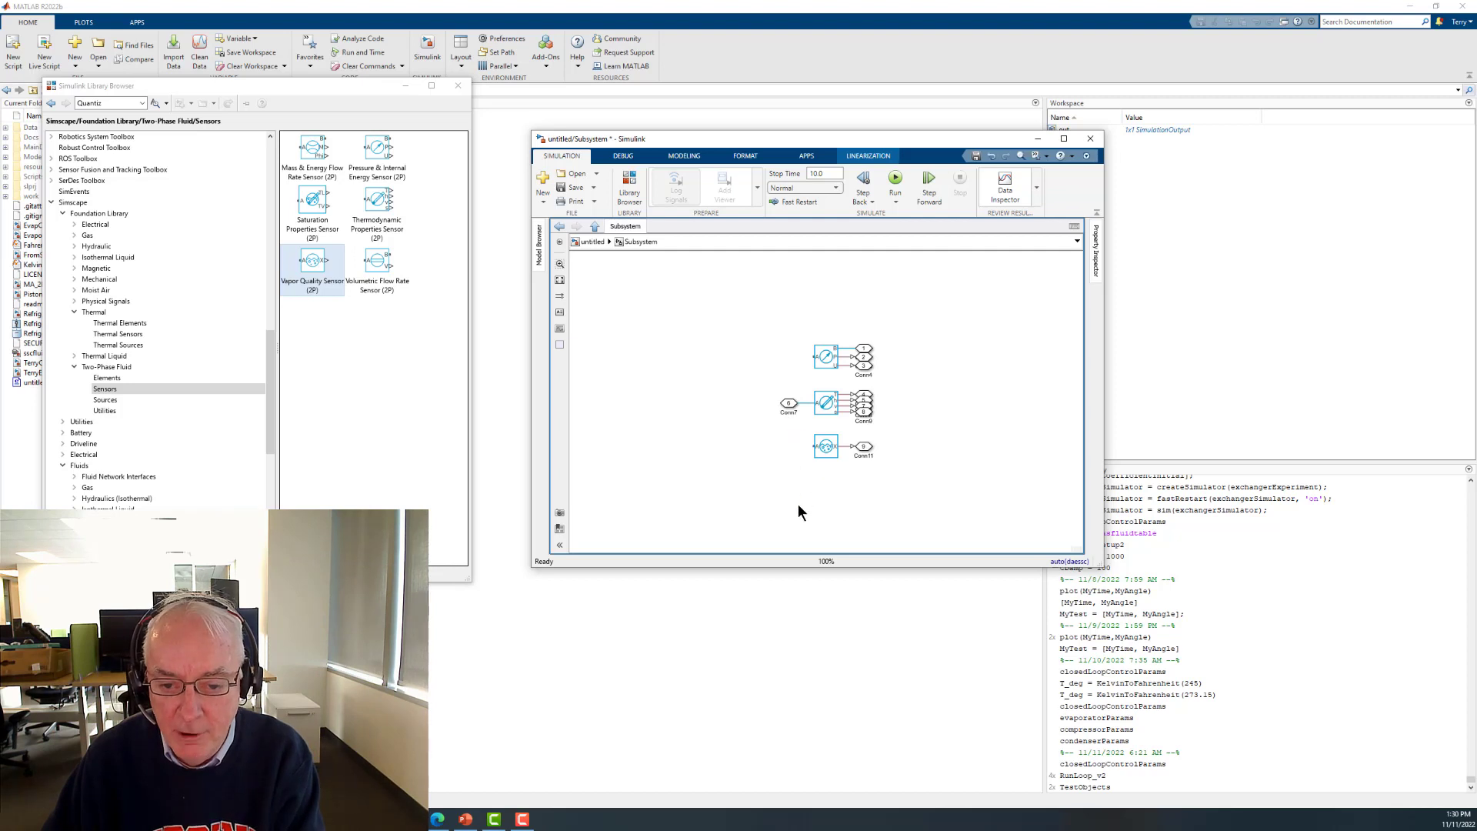
- Move the remaining input-side connection port away from the sensors and rename it A
drag(788, 405, 684, 403)
double_click(684, 412)
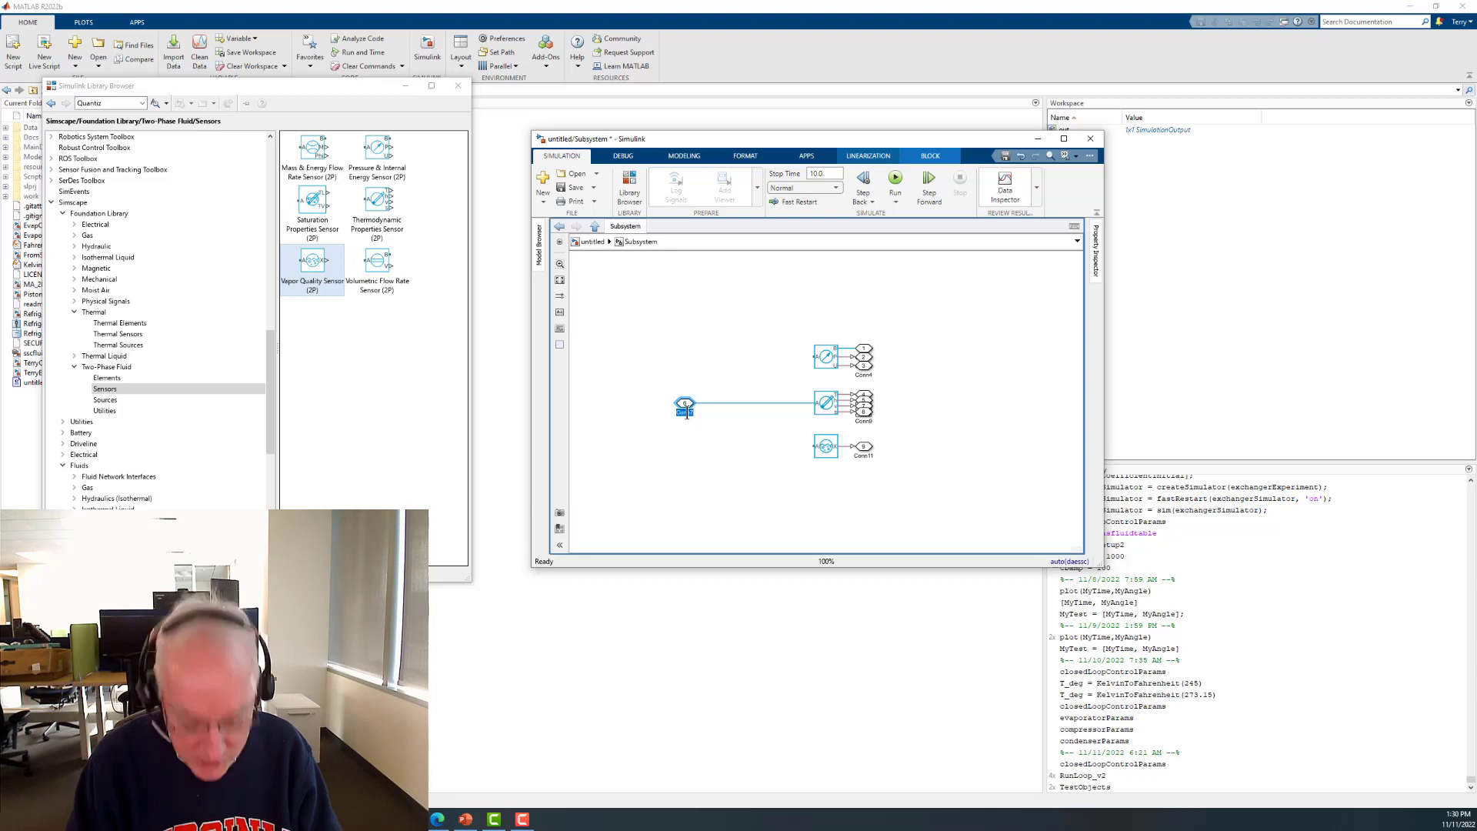
text(A)
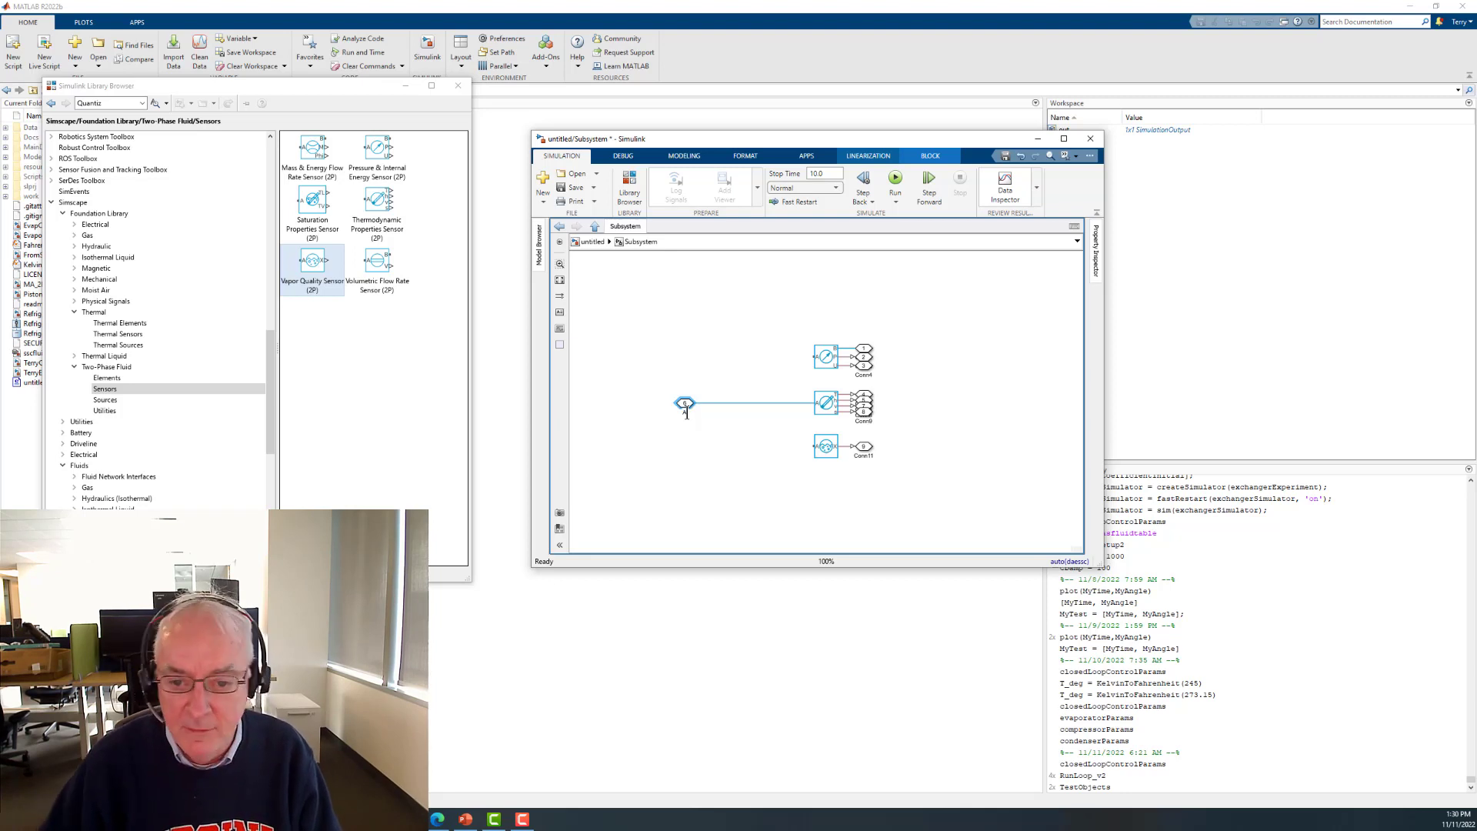
click(722, 465)
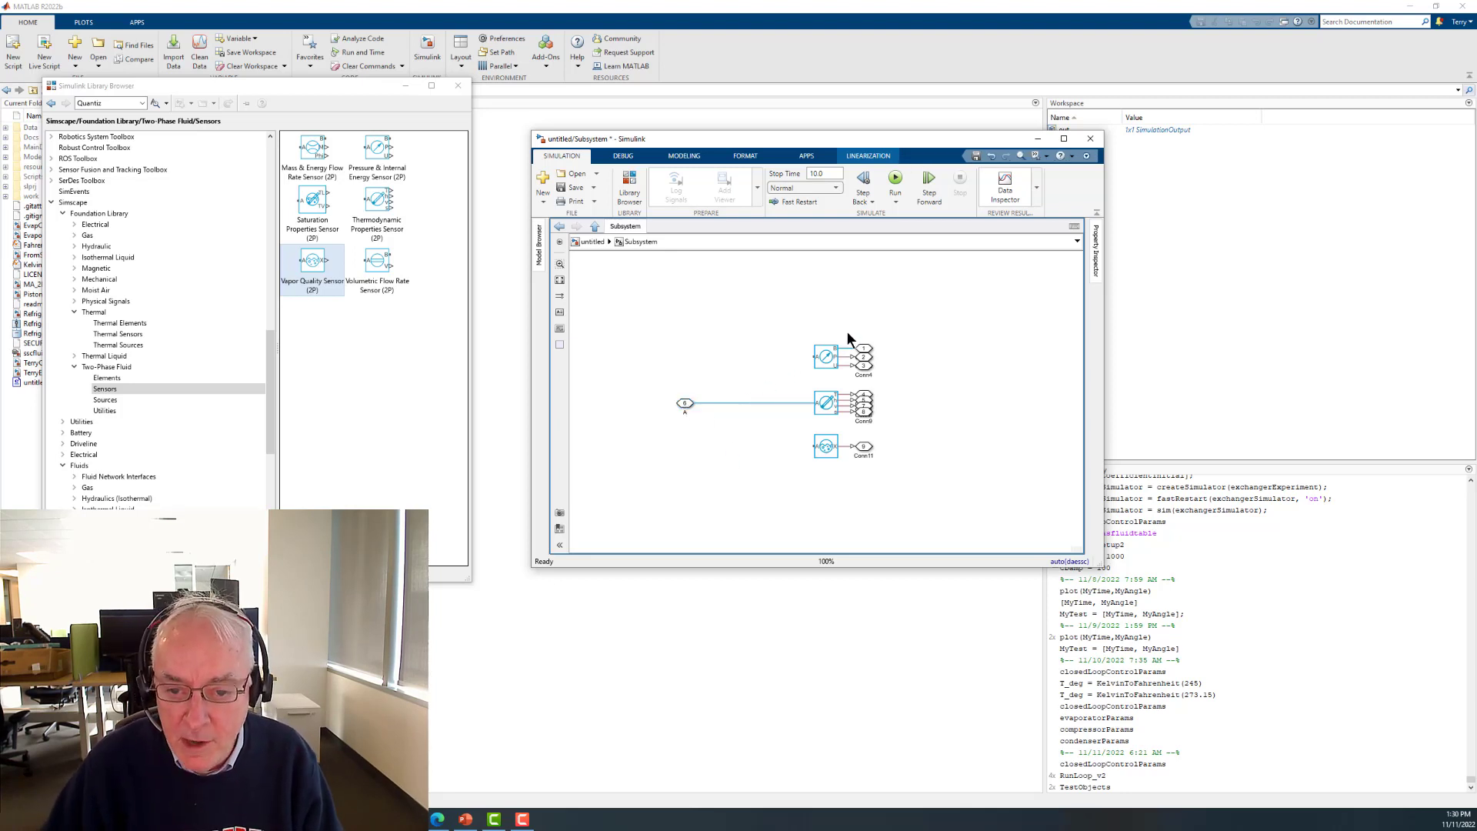
- Delete all output-side connection ports and wire the Pressure & Internal Energy and Vapor Quality sensors to port A's line
mouse_move(847, 331)
mouse_down()
mouse_move(890, 495)
mouse_move(924, 503)
mouse_up()
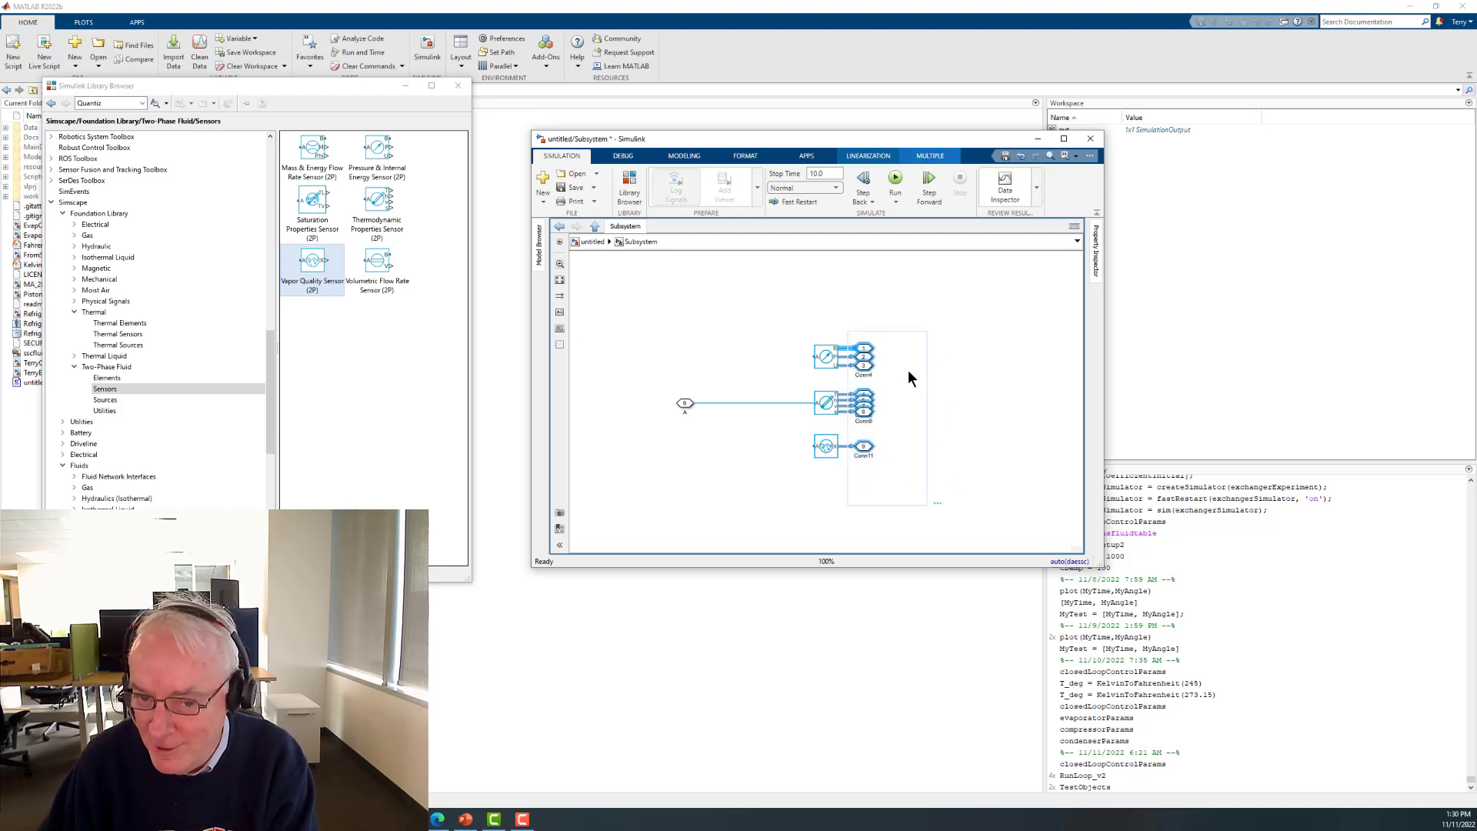
key(Delete)
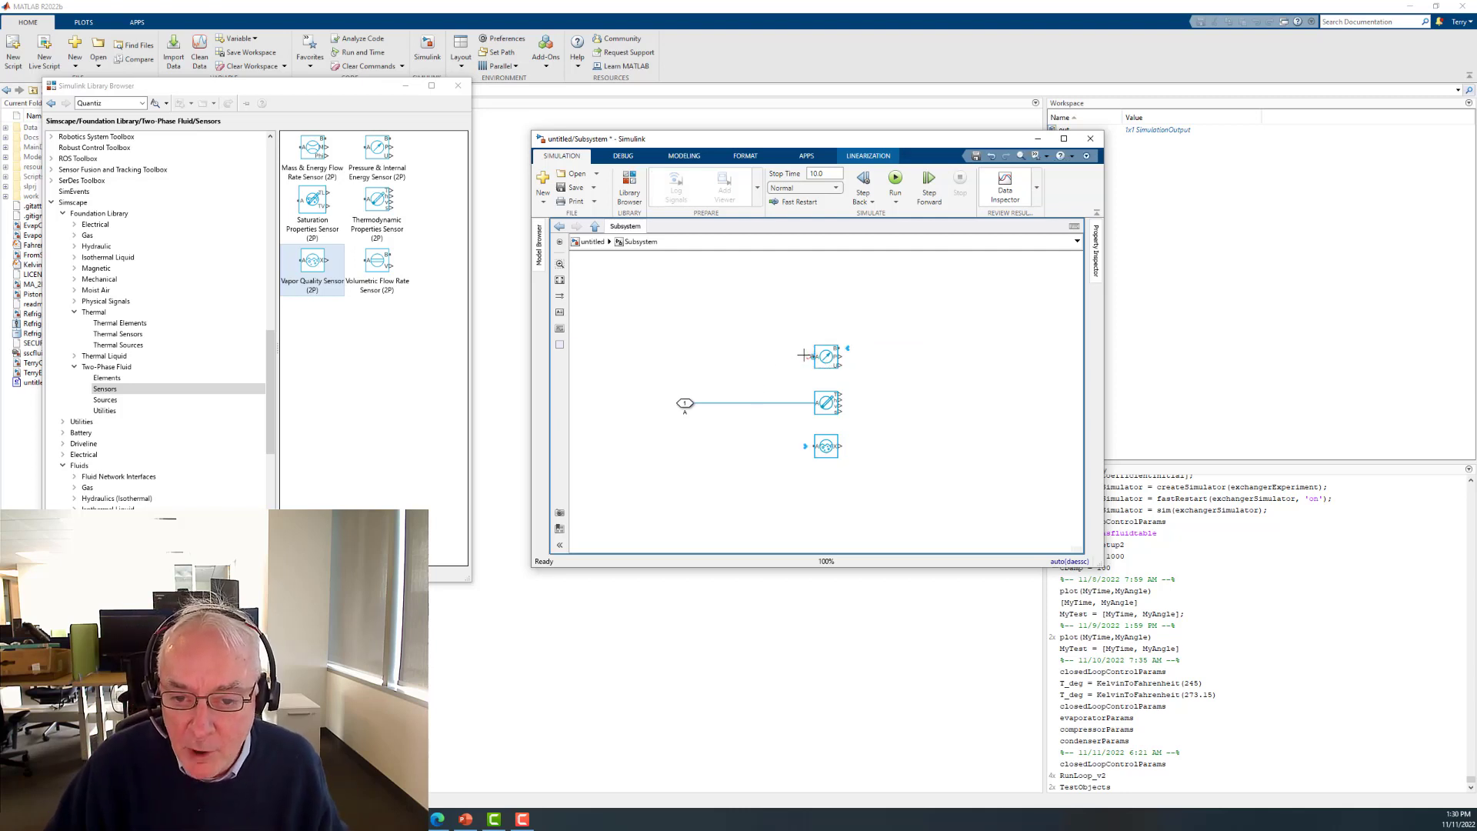
drag(804, 355, 757, 403)
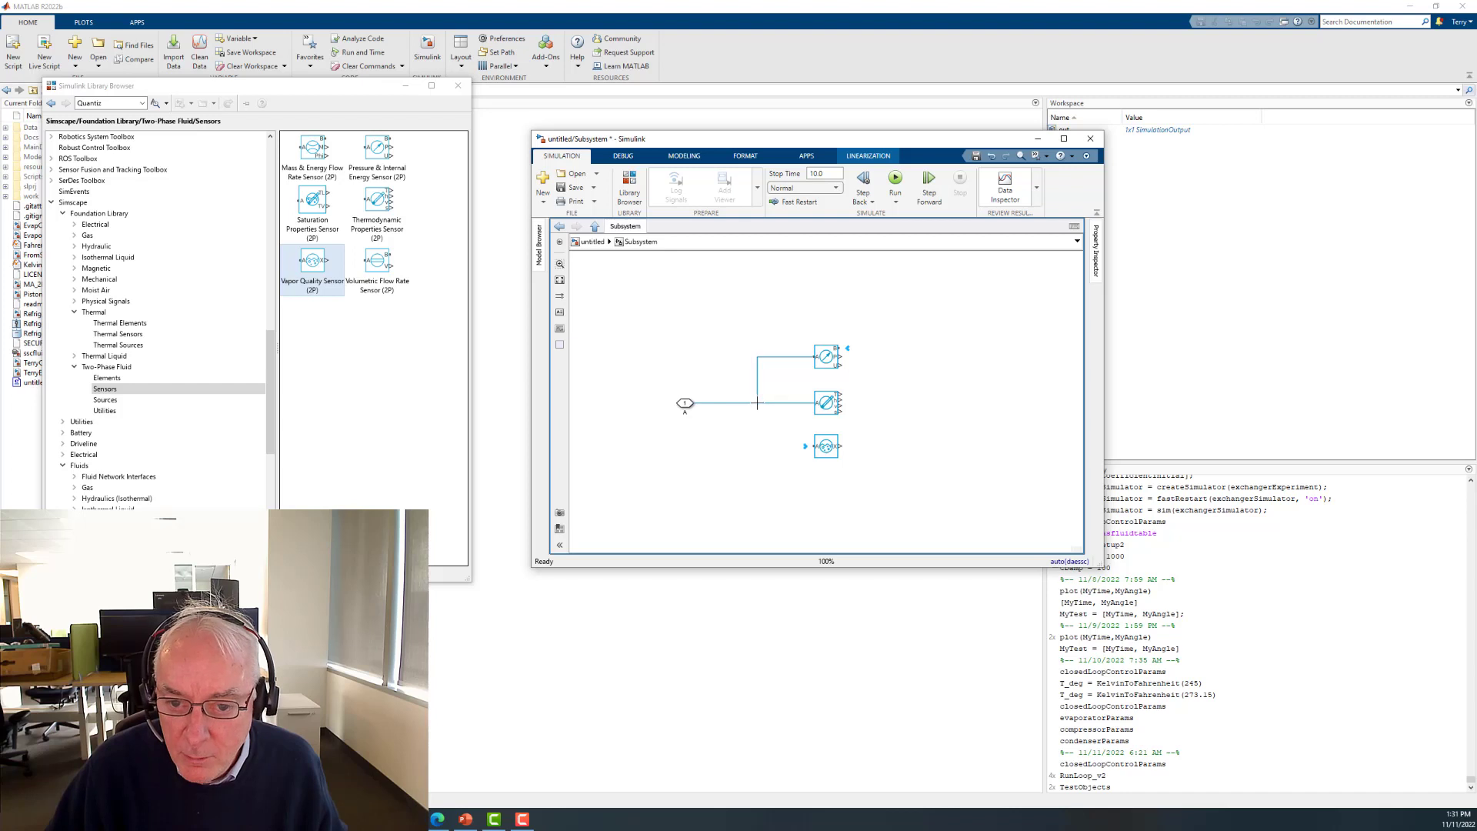
mouse_move(814, 445)
mouse_down()
mouse_move(759, 429)
mouse_move(757, 403)
mouse_up()
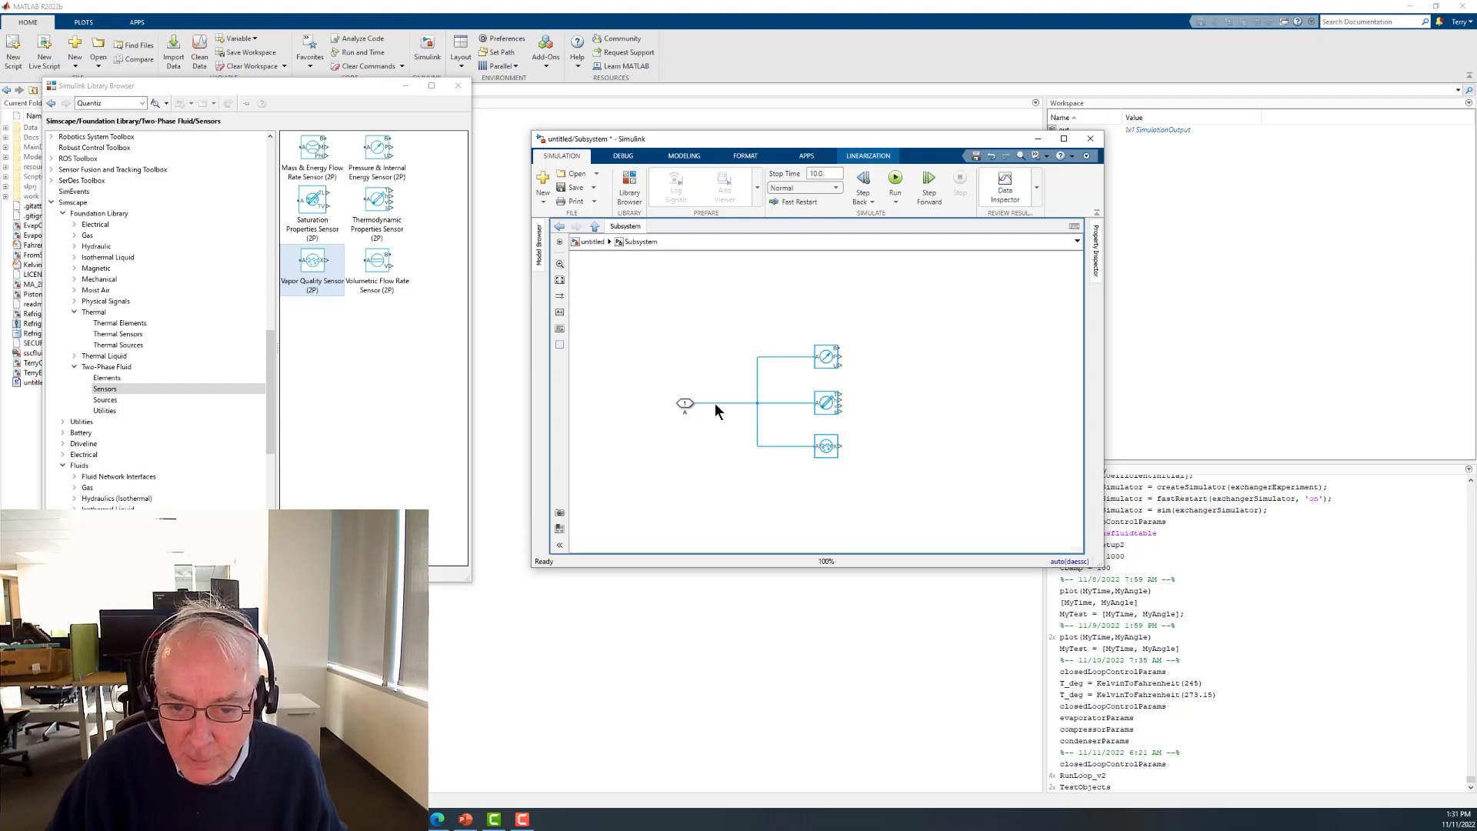
- Stretch the Pressure & Internal Energy and Thermodynamic Properties sensors vertically, moving the Vapor Quality sensor down to make room
drag(837, 348, 843, 263)
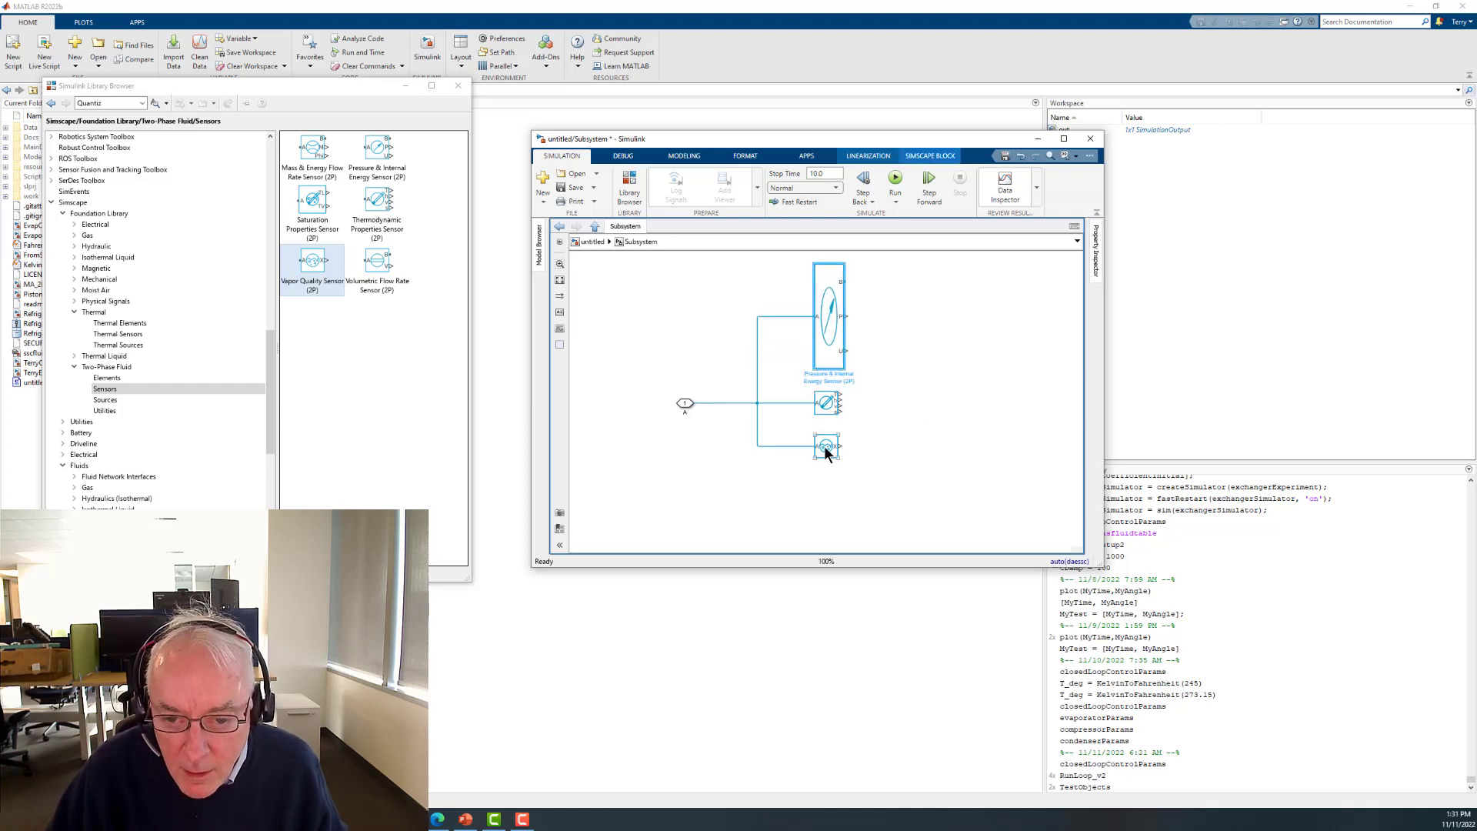
drag(824, 453, 827, 554)
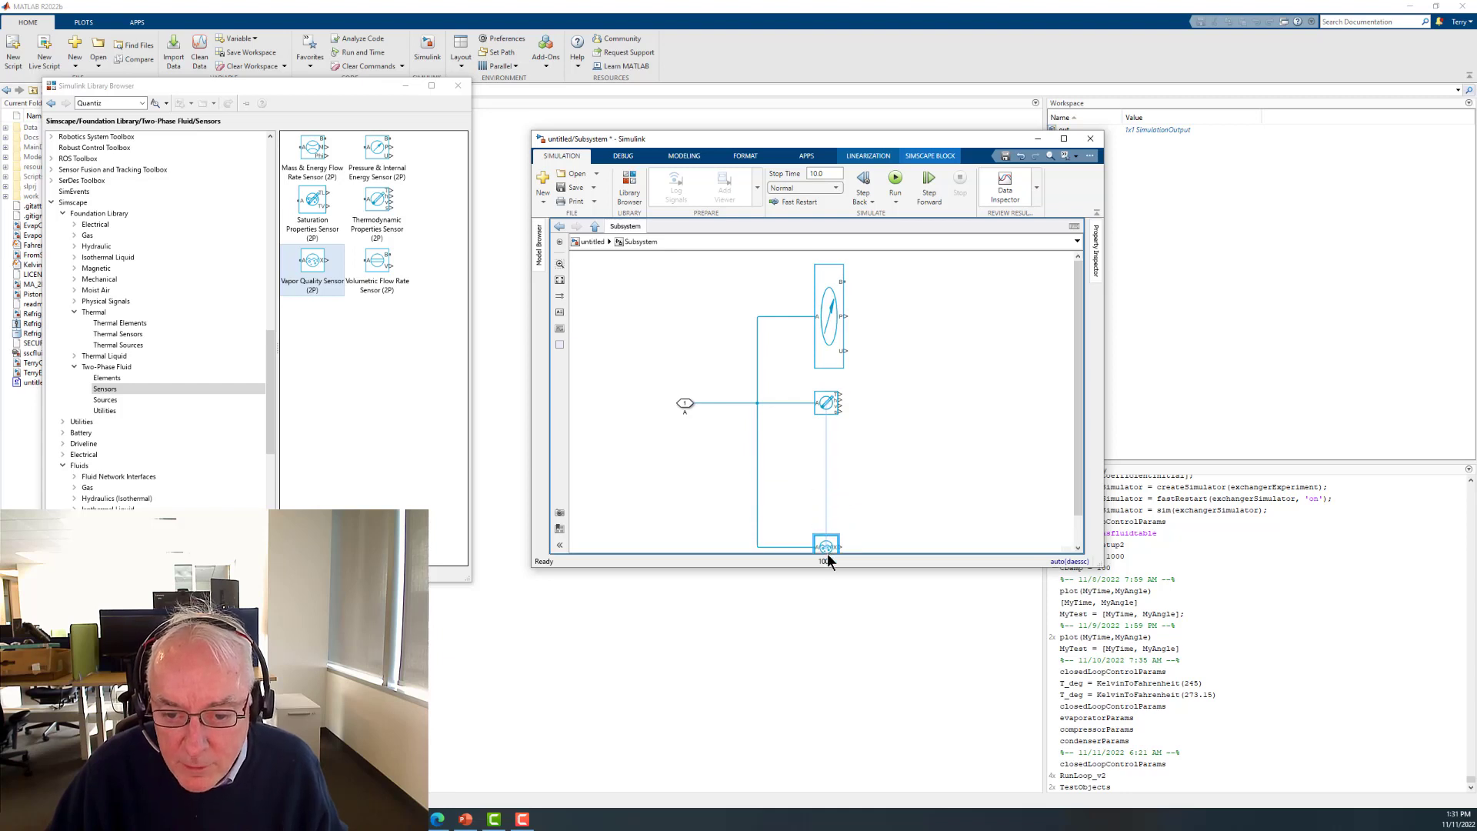
scroll(943, 478, down, 2)
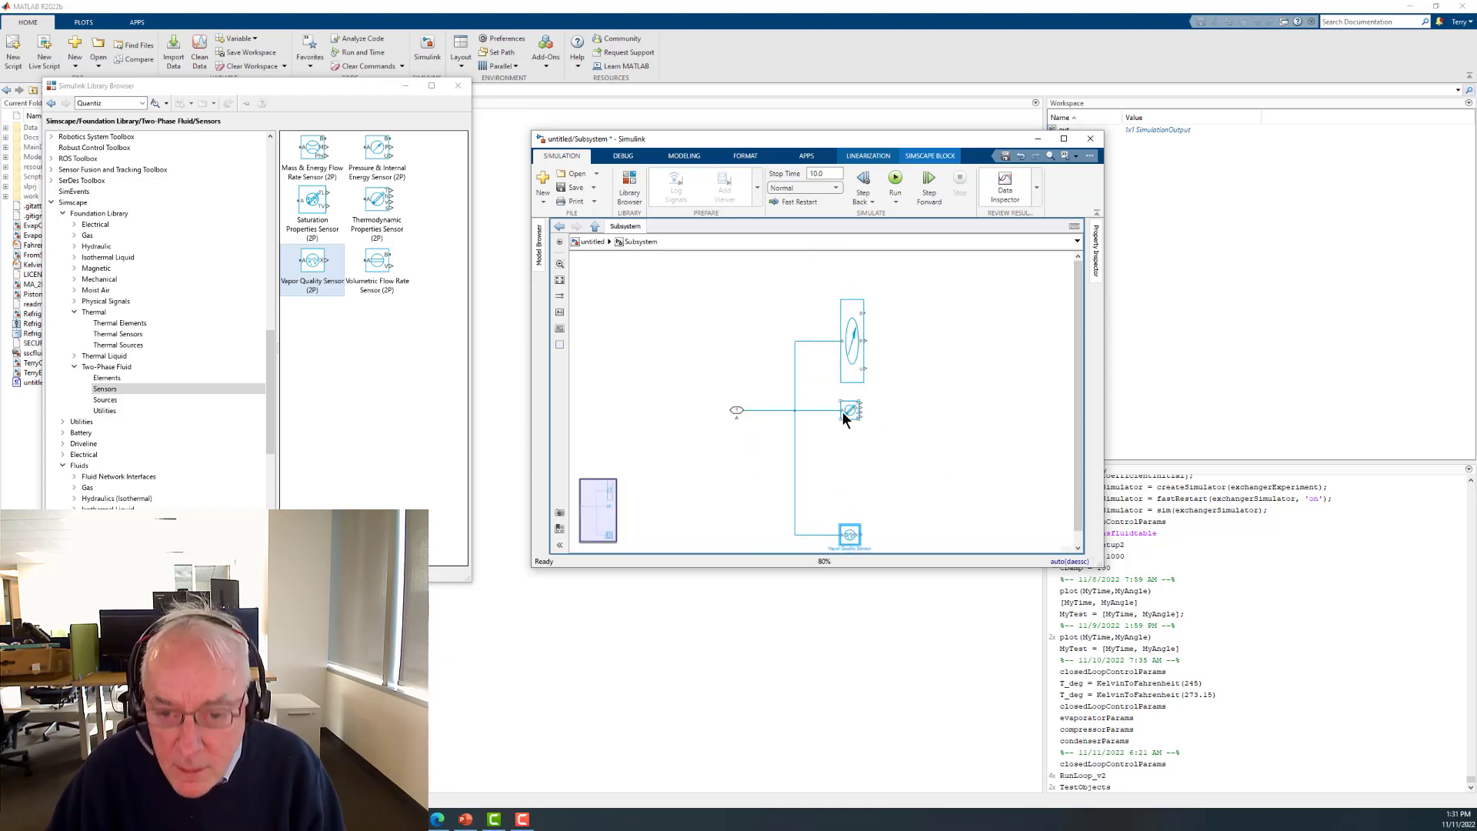
drag(841, 420, 850, 470)
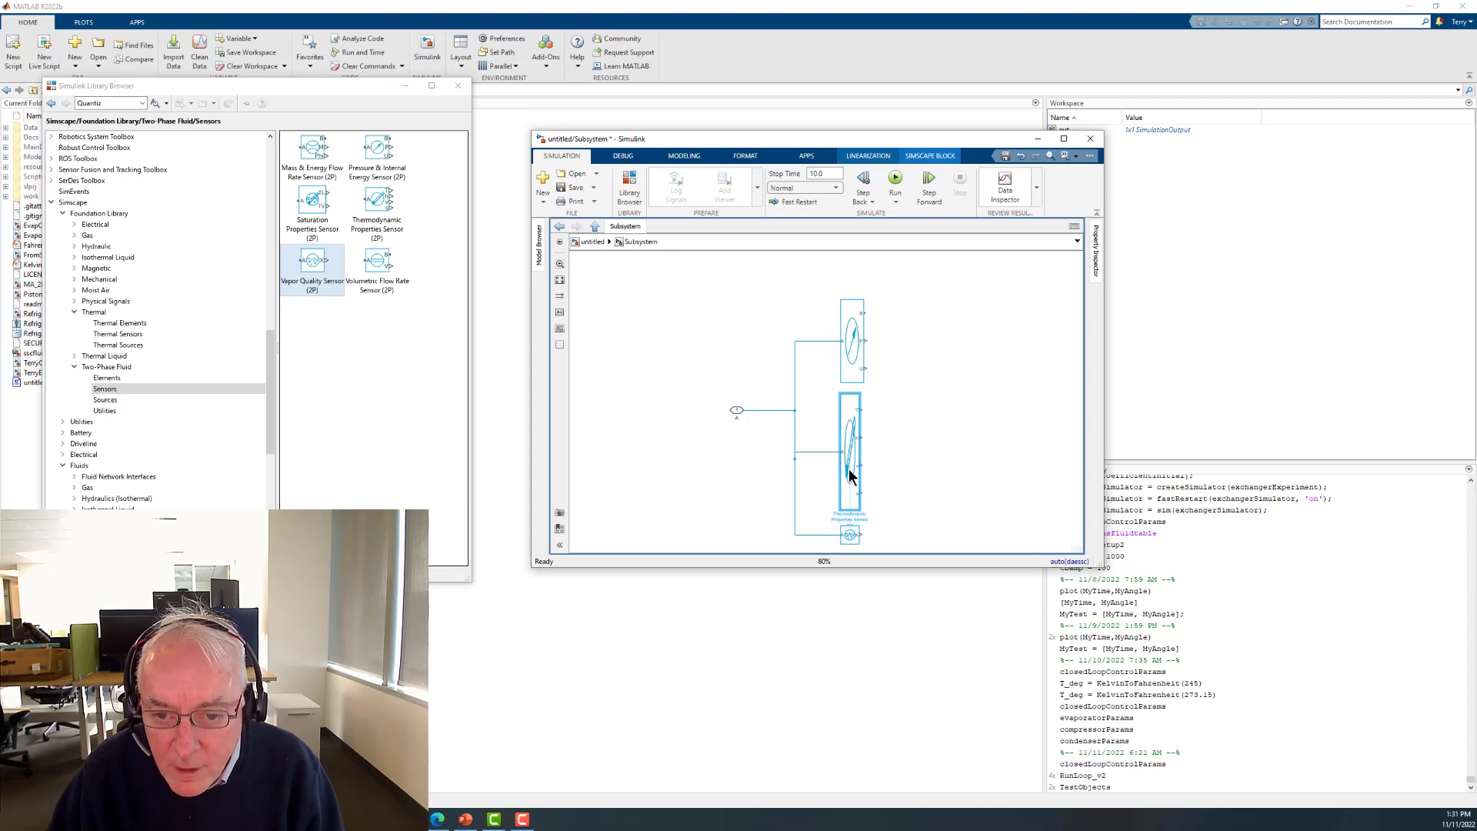
- Align the Pressure & Internal Energy sensor horizontally with the two sensors below it and fit the subsystem diagram in view
drag(850, 357, 849, 357)
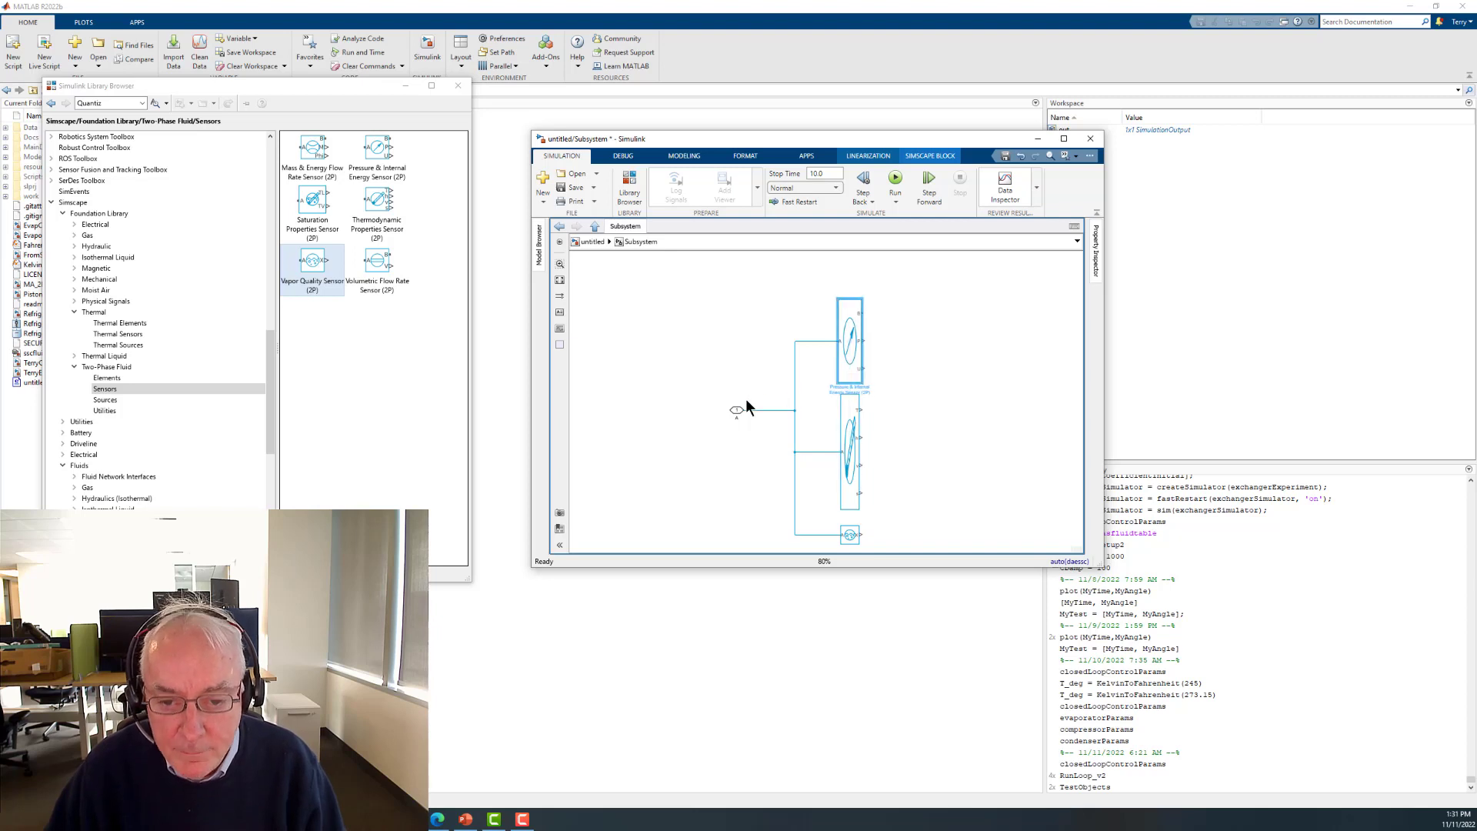
click(717, 453)
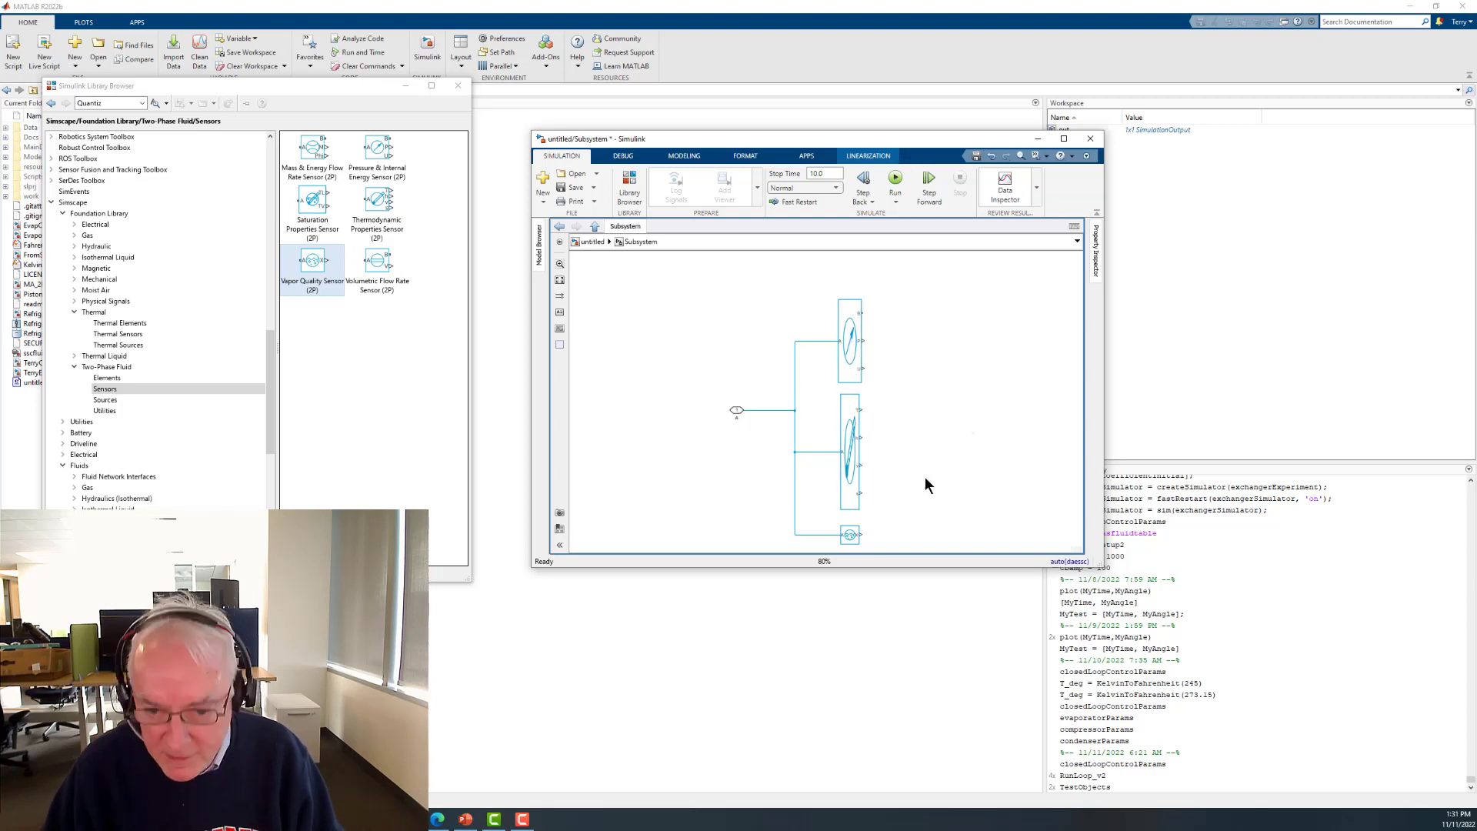
key(space)
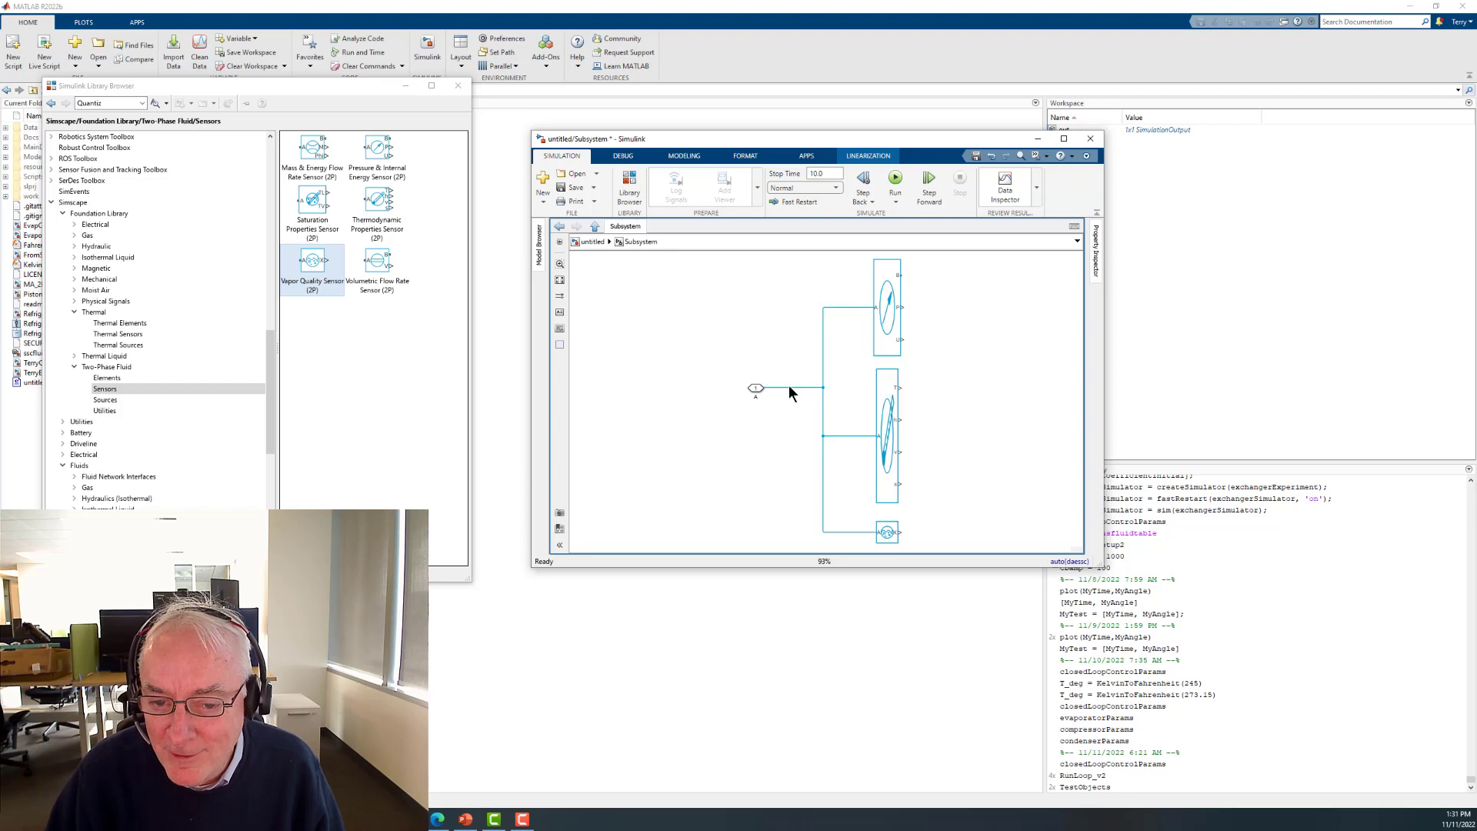
click(758, 389)
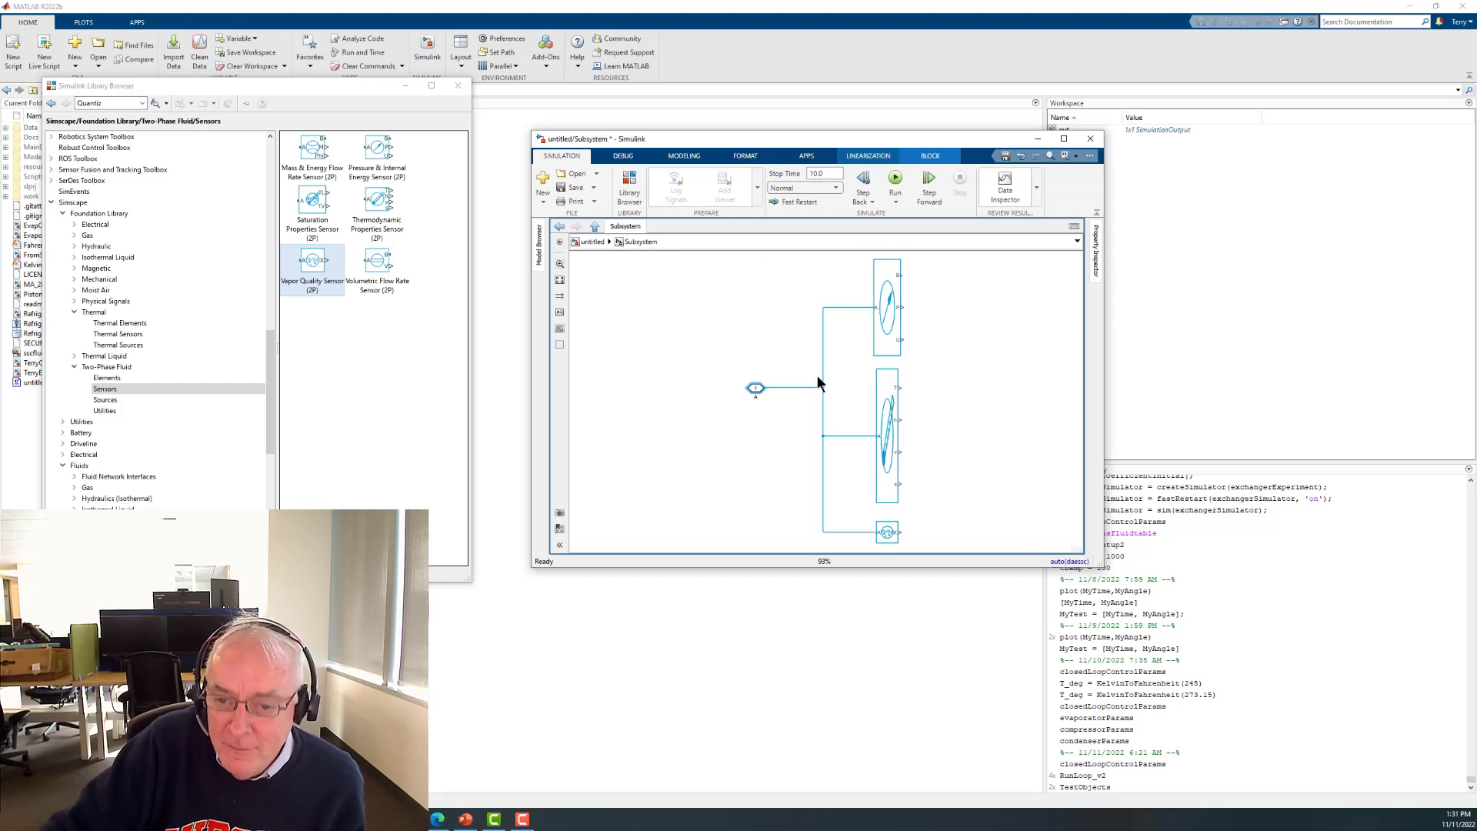
- Add a PS-Simulink Converter beside the Pressure & Internal Energy sensor and connect it to the sensor's pressure output P
click(926, 309)
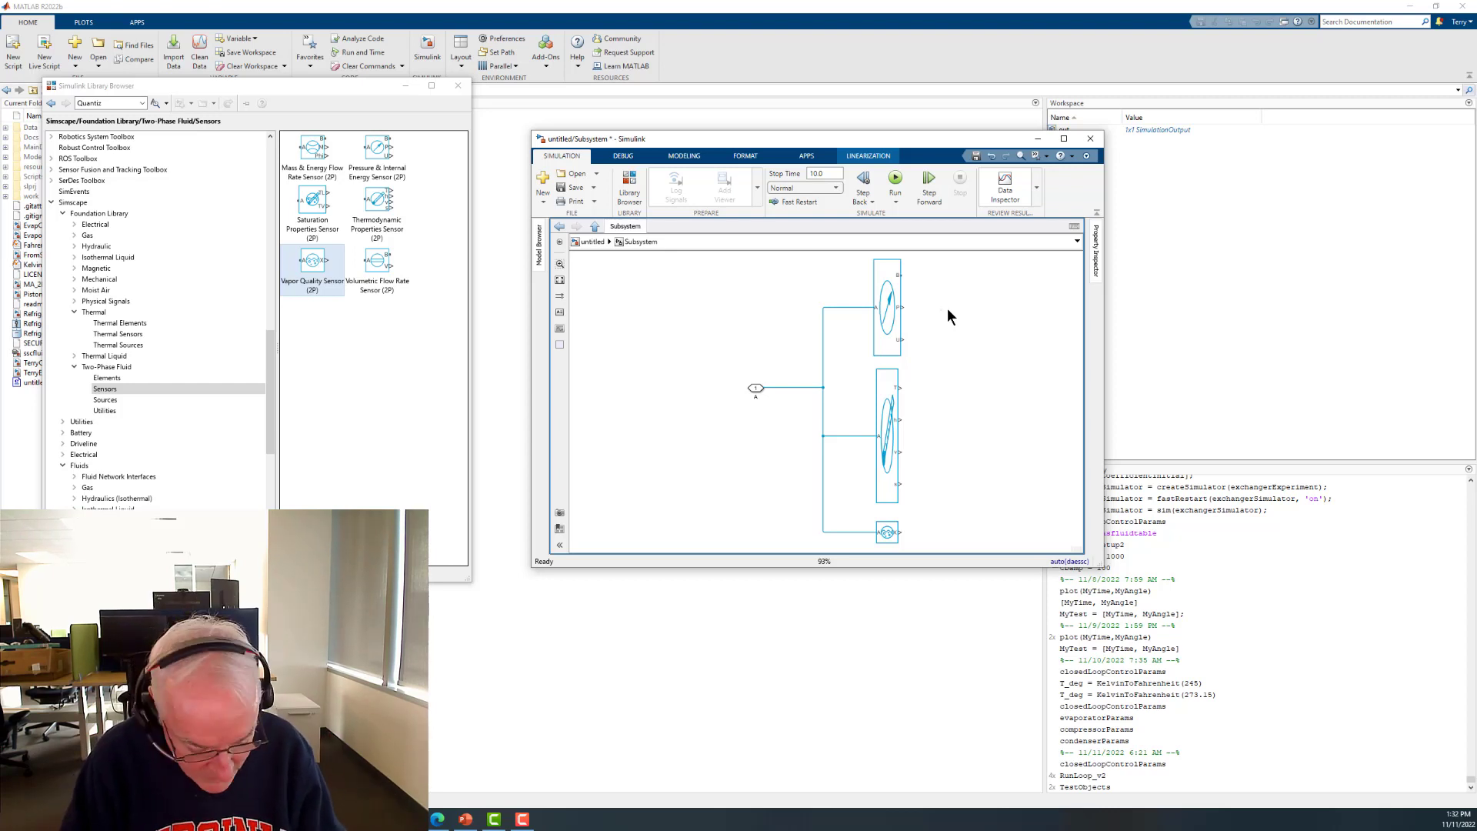
text(ps)
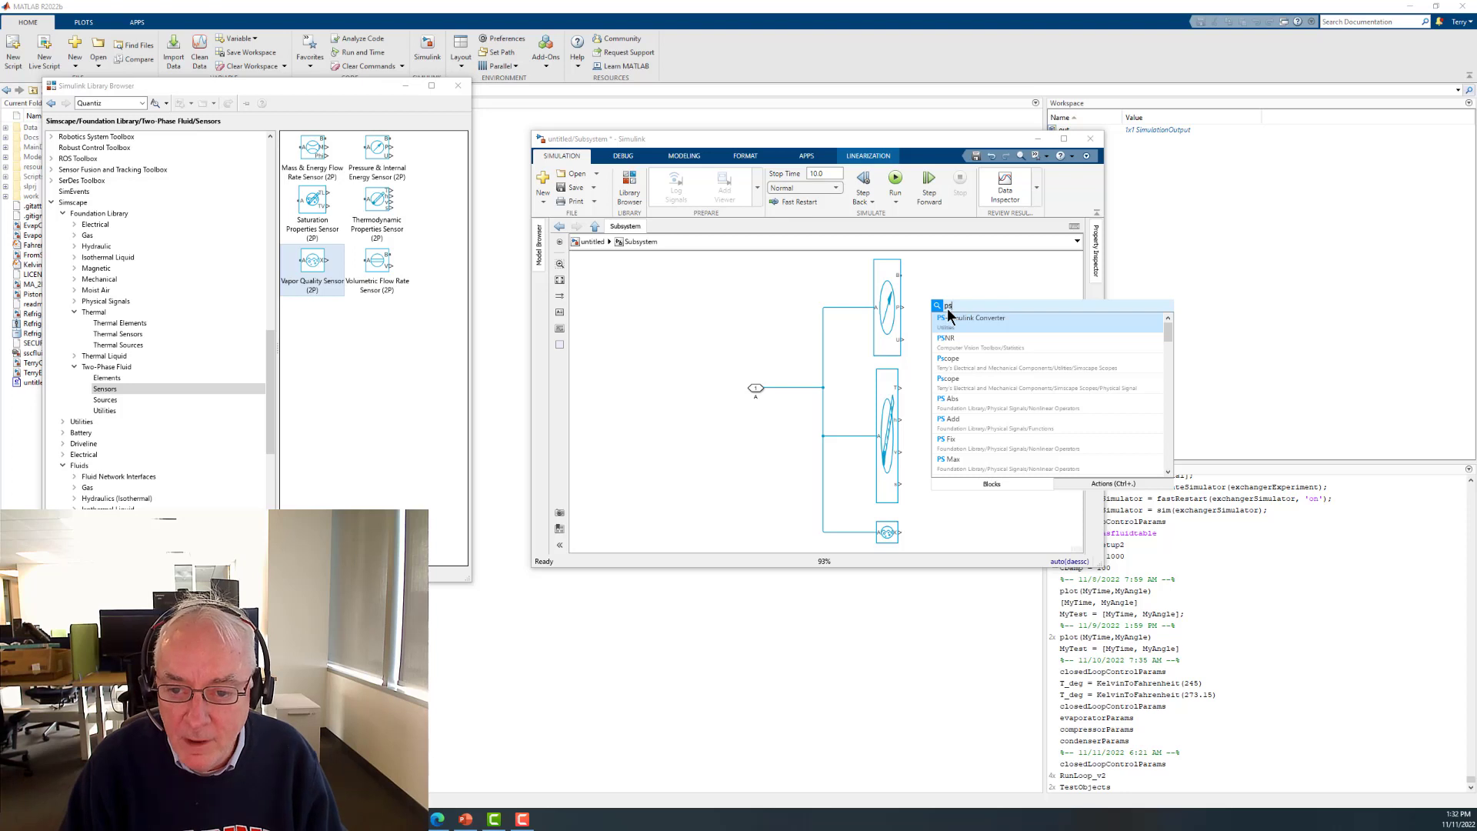
key(Return)
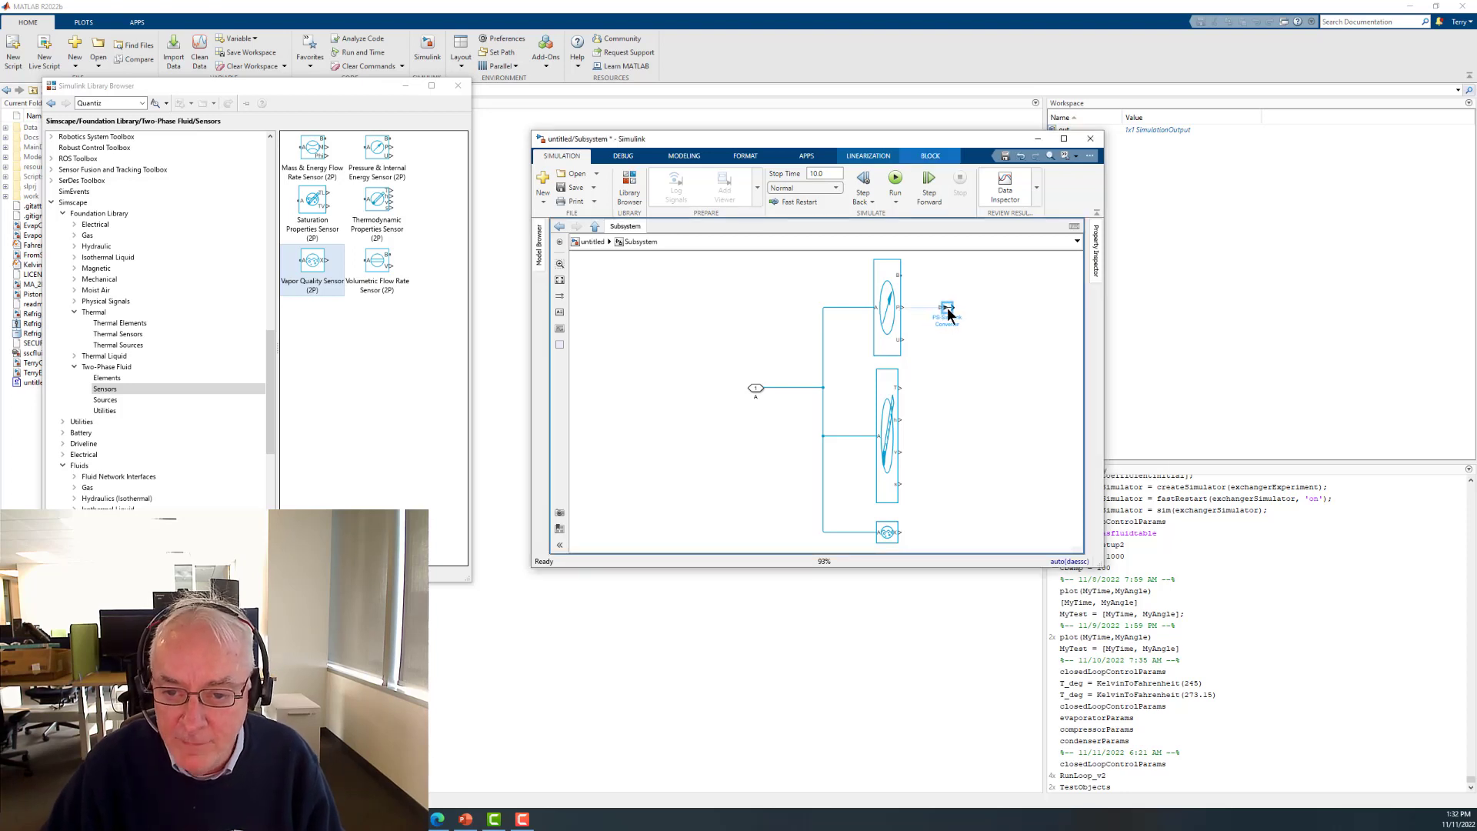
drag(948, 309, 947, 309)
click(921, 305)
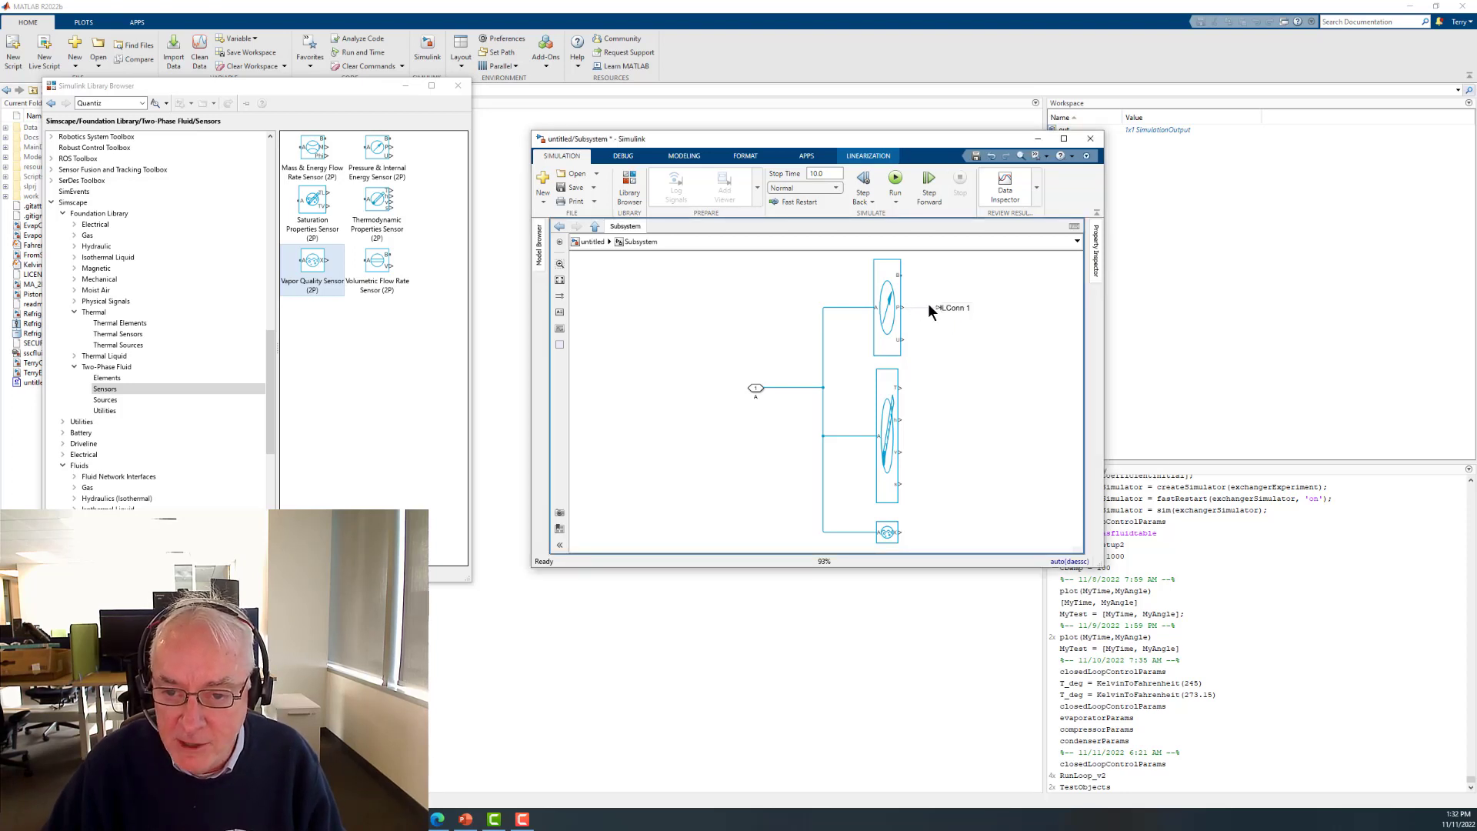
click(926, 310)
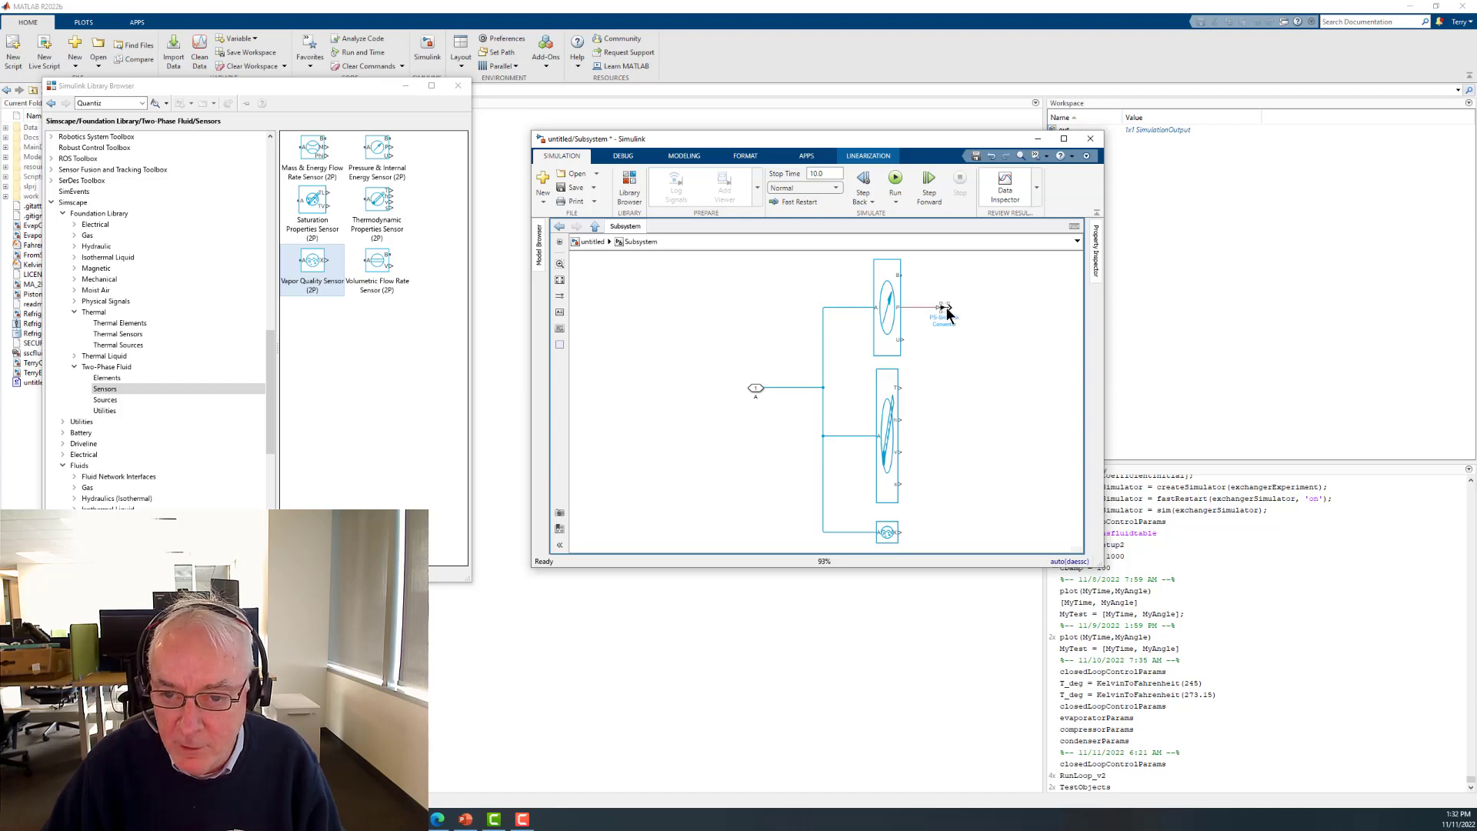
- Set the output signal unit of the pressure output's PS-Simulink Converter to MPa
double_click(944, 306)
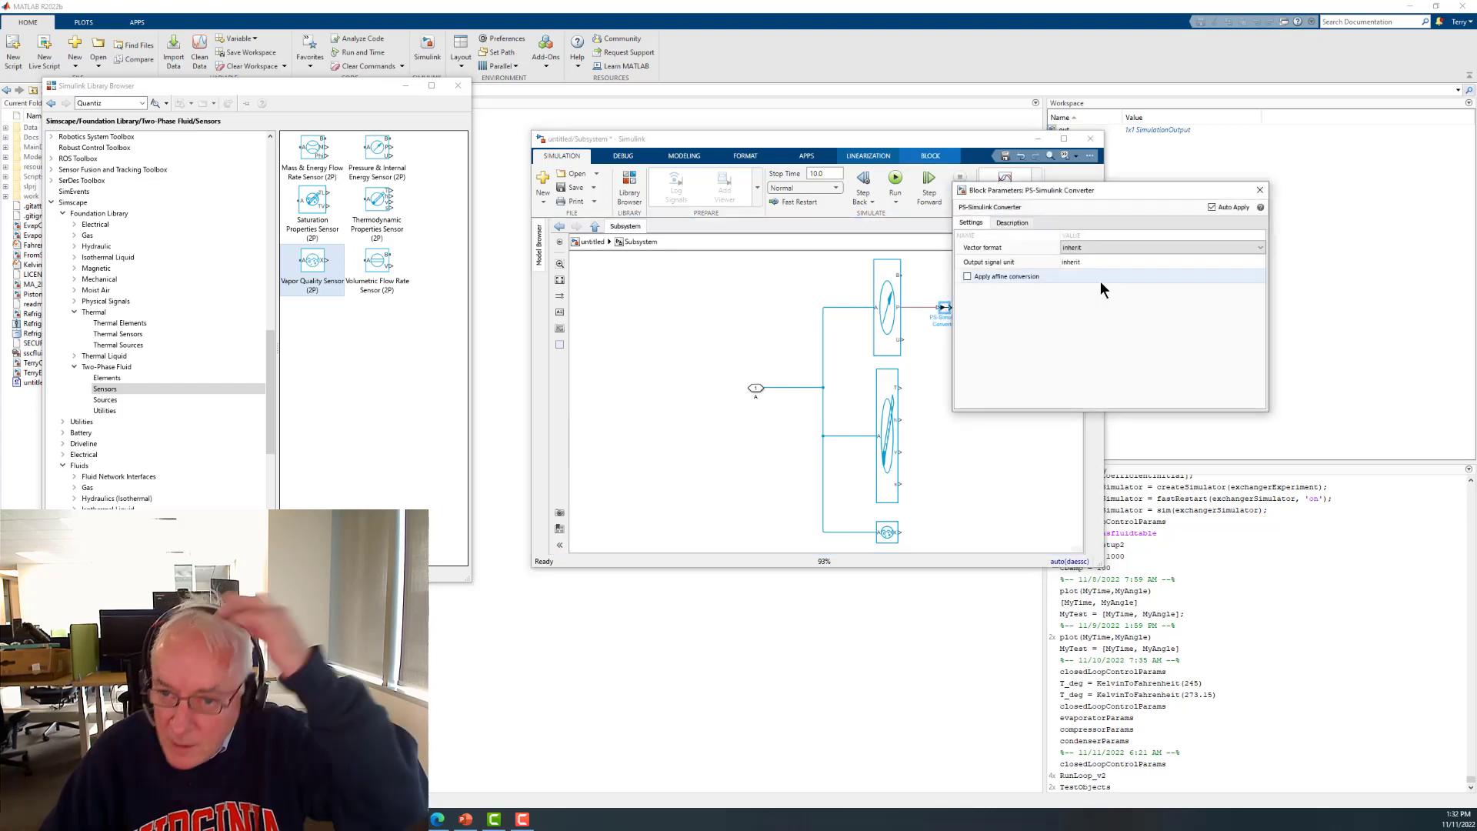
click(1093, 261)
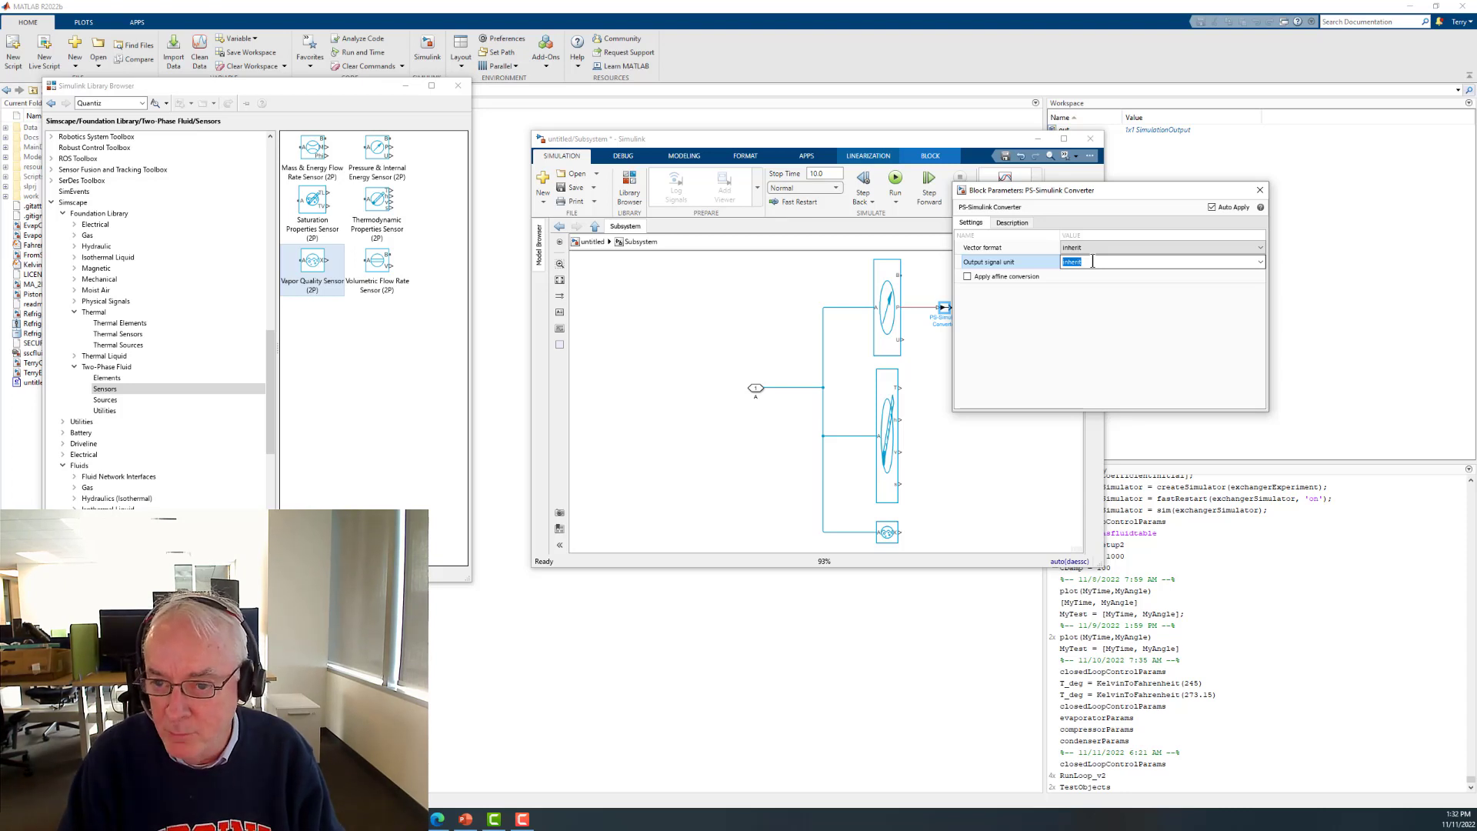
text(MP)
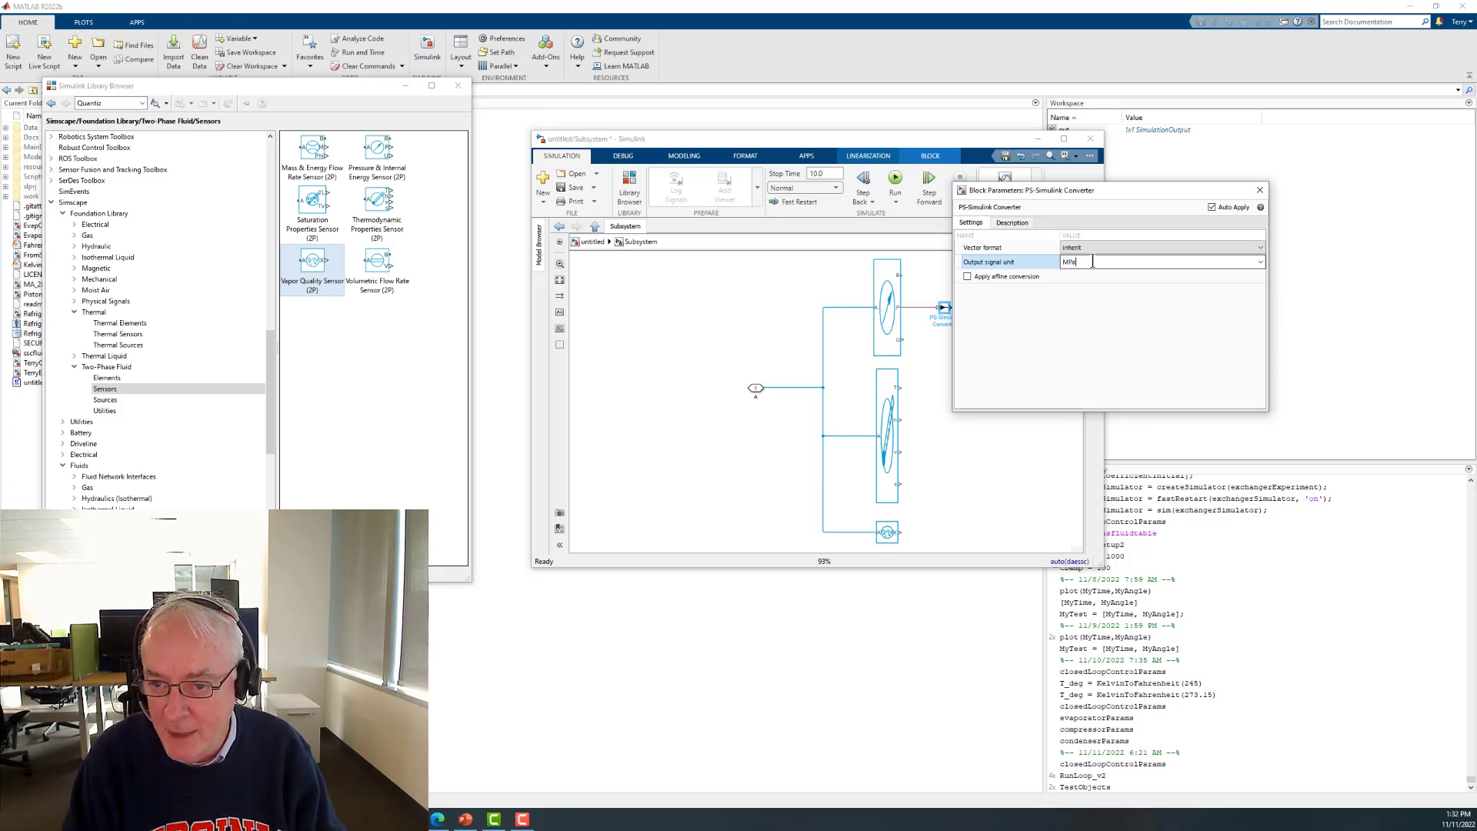
text(a)
key(Return)
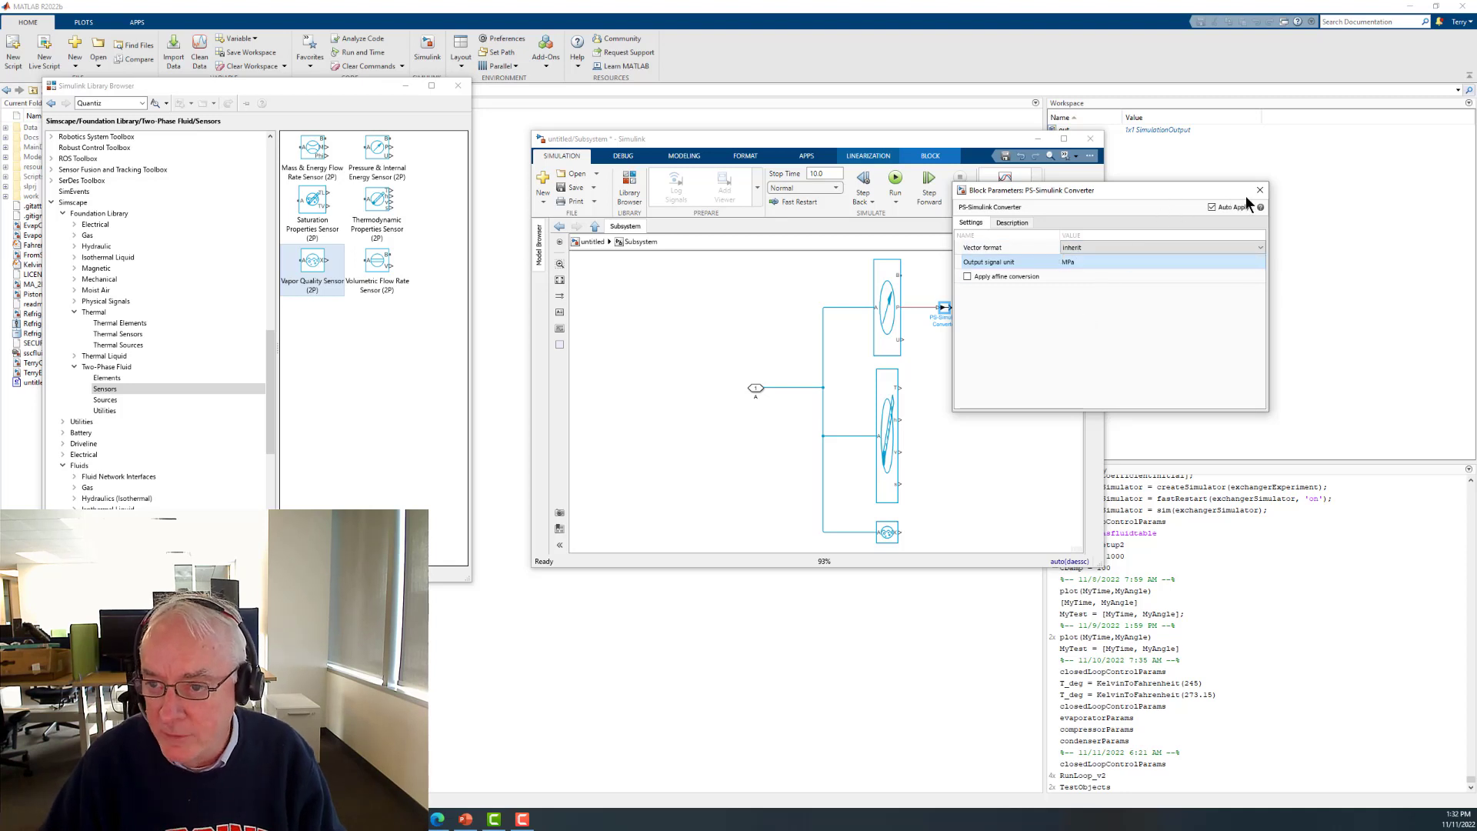
click(1259, 189)
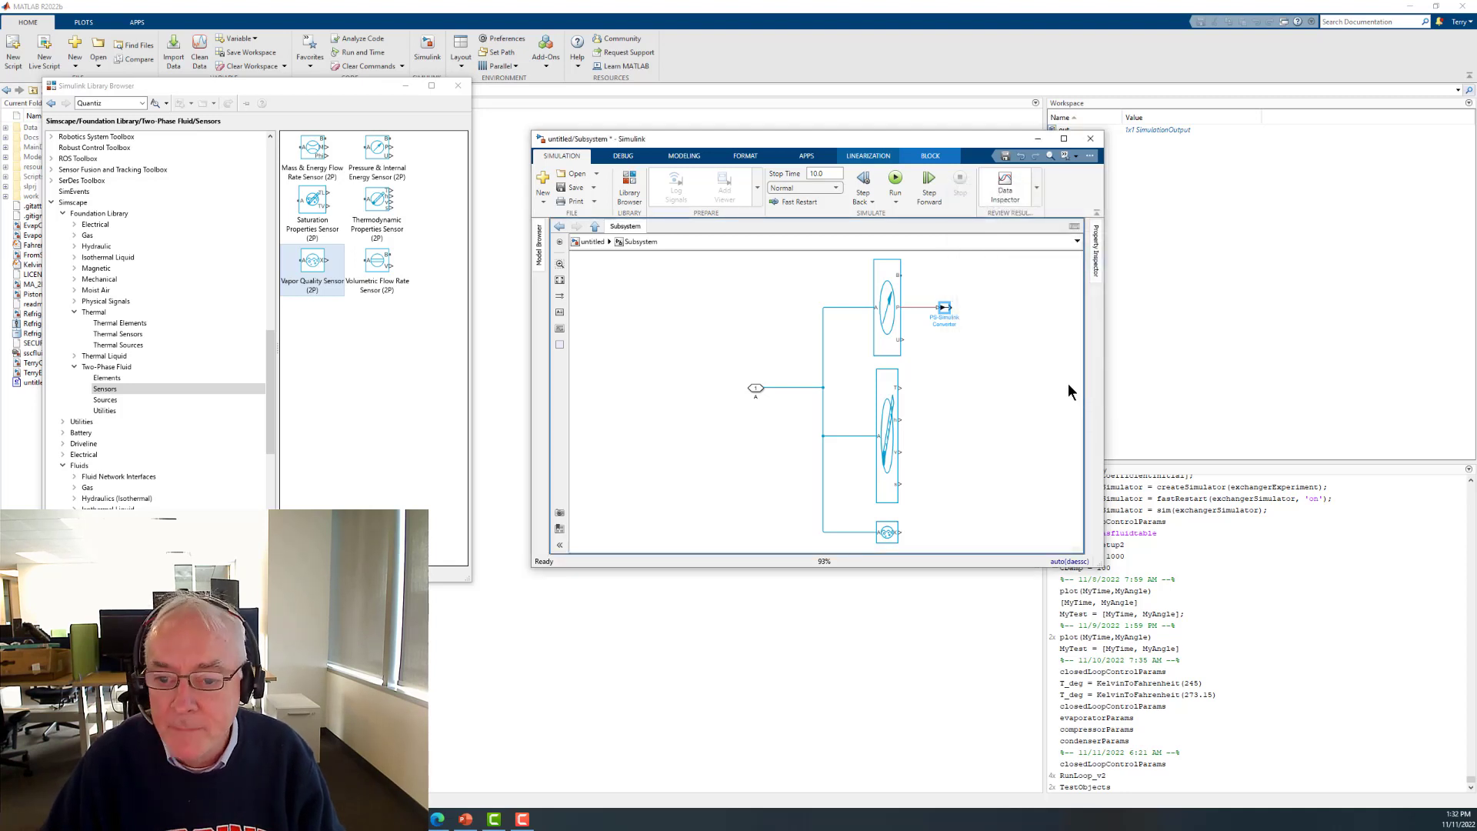
- Add a second PS-Simulink Converter below the first and connect it to the internal energy output U
double_click(963, 354)
key(Return)
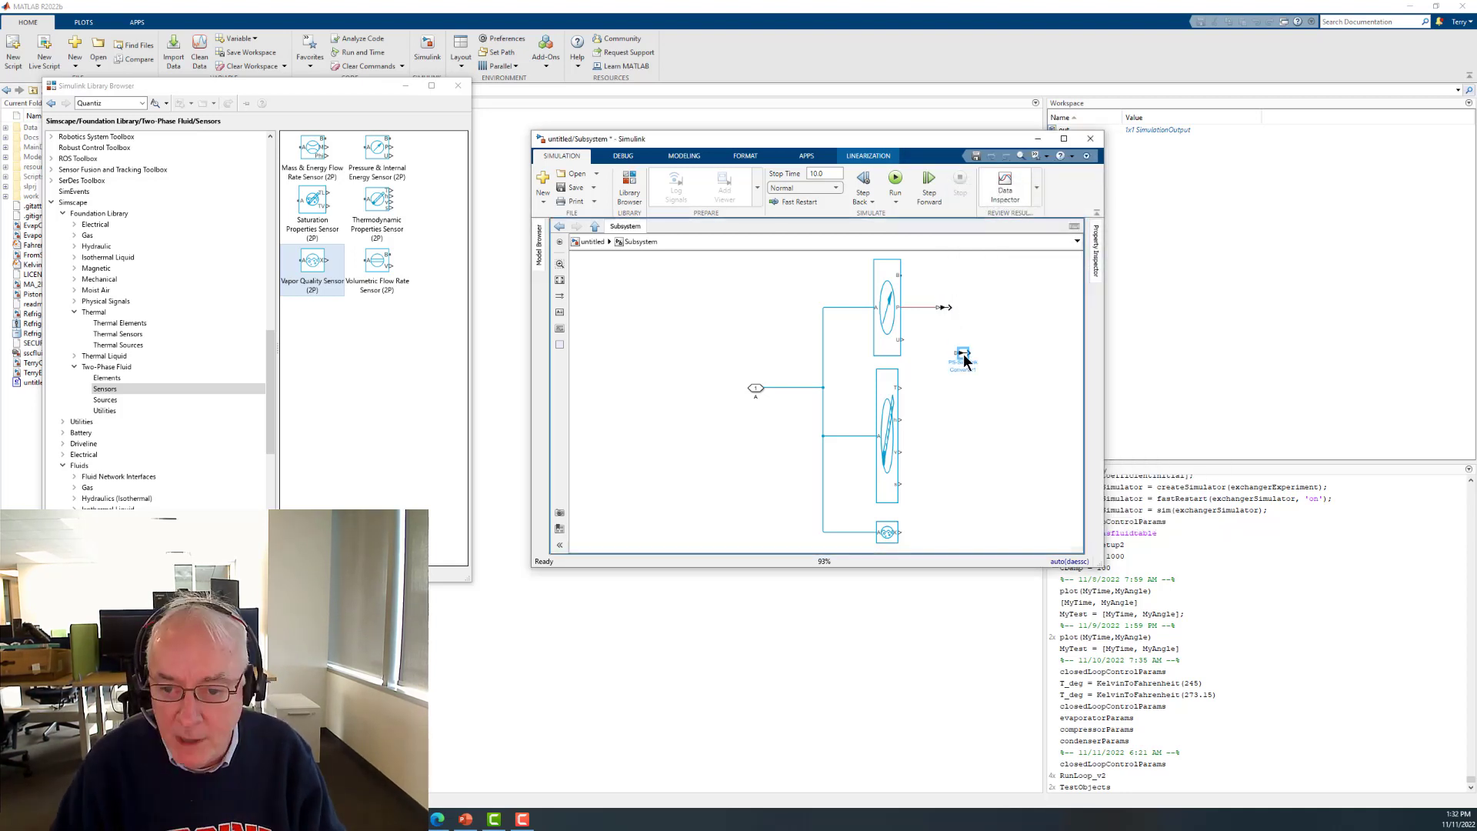
drag(964, 357, 942, 347)
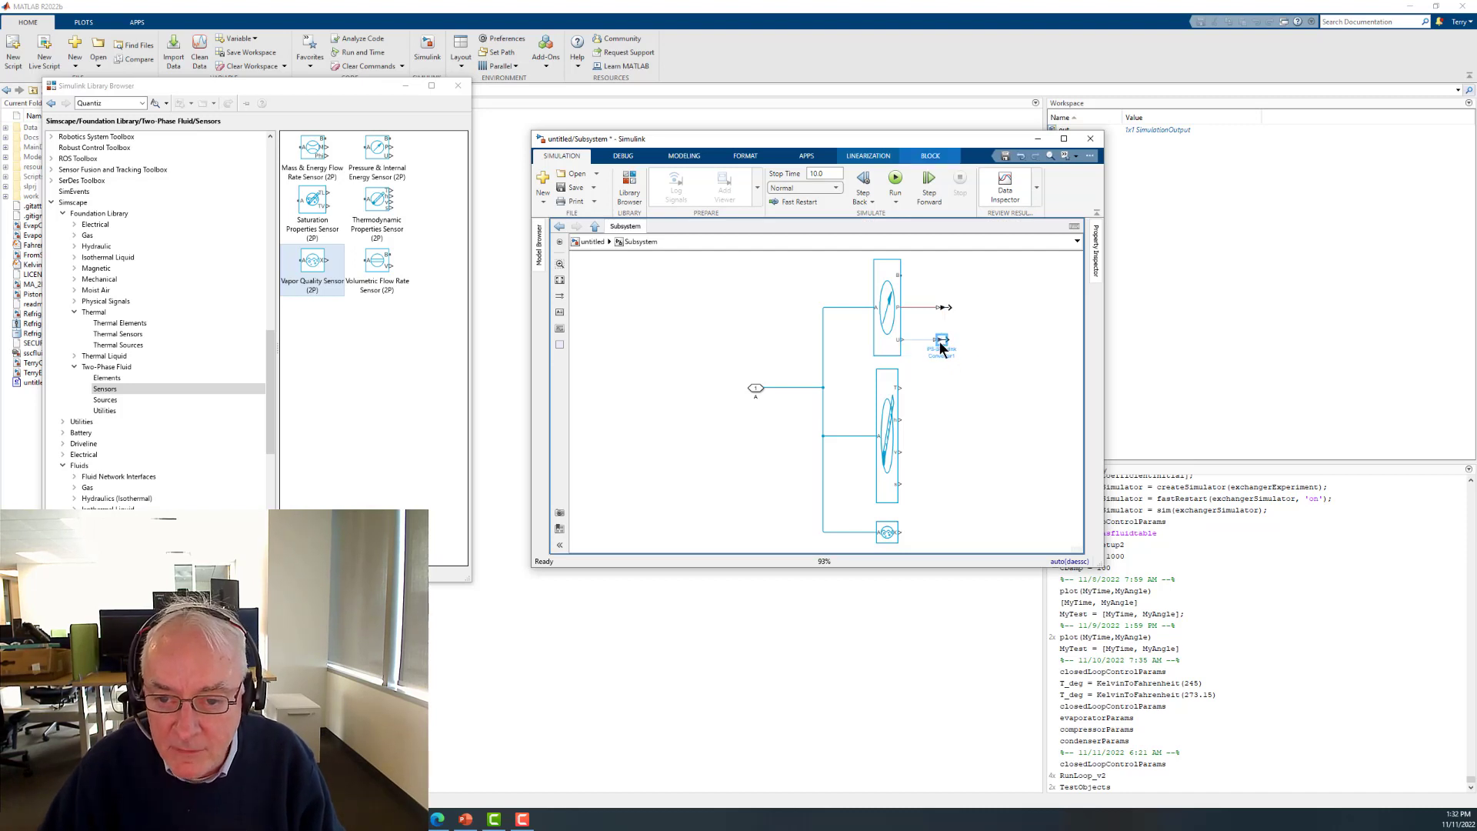
click(925, 339)
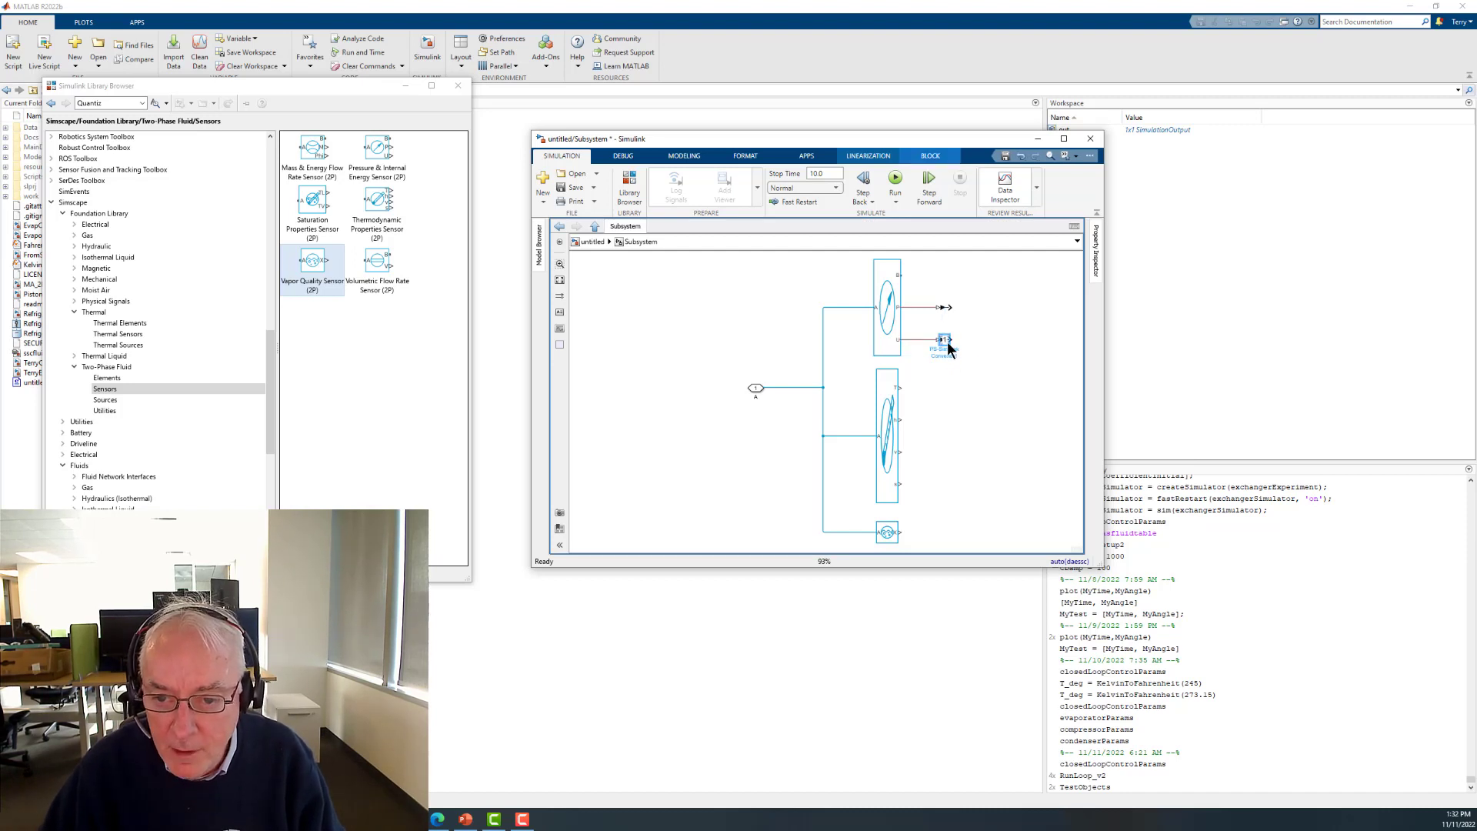
- Copy the PS-Simulink Converter to every output of the Thermodynamic Properties and Vapor Quality sensors and connect each copy
drag(945, 343, 946, 396)
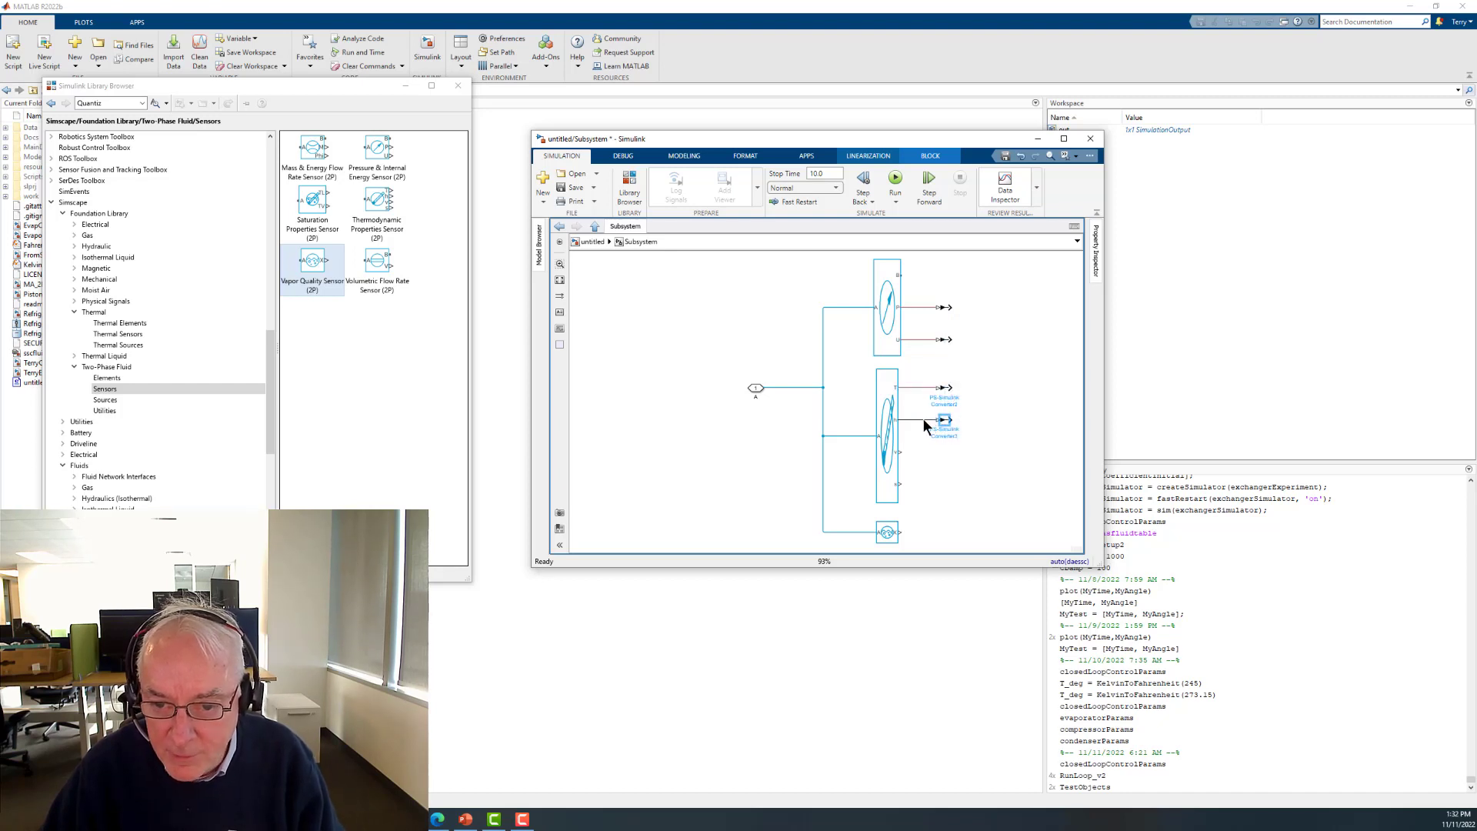
mouse_move(945, 420)
mouse_down()
mouse_move(946, 494)
mouse_move(919, 484)
mouse_move(943, 485)
mouse_move(943, 535)
mouse_up()
click(930, 452)
click(945, 454)
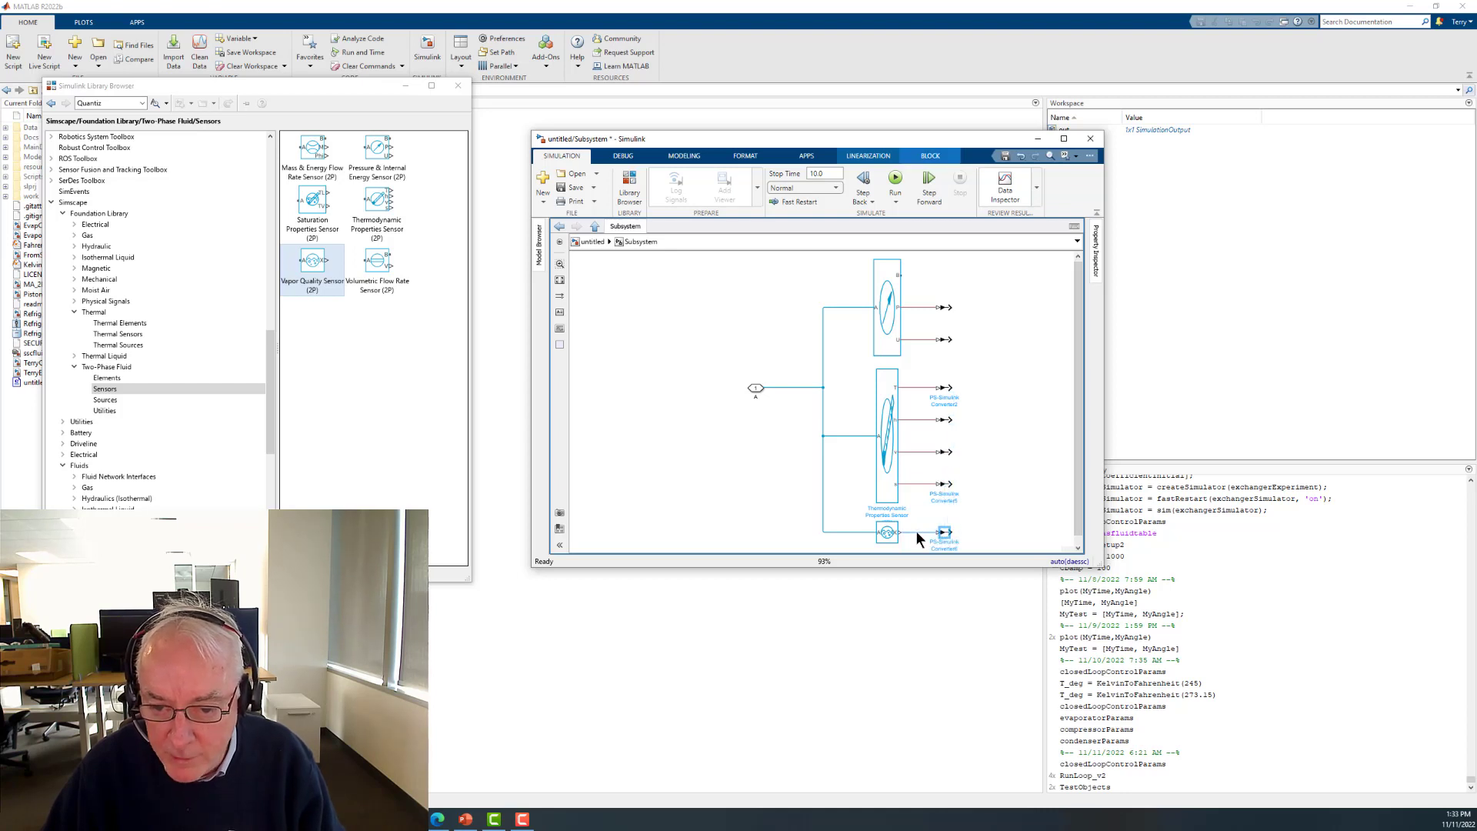
click(1026, 432)
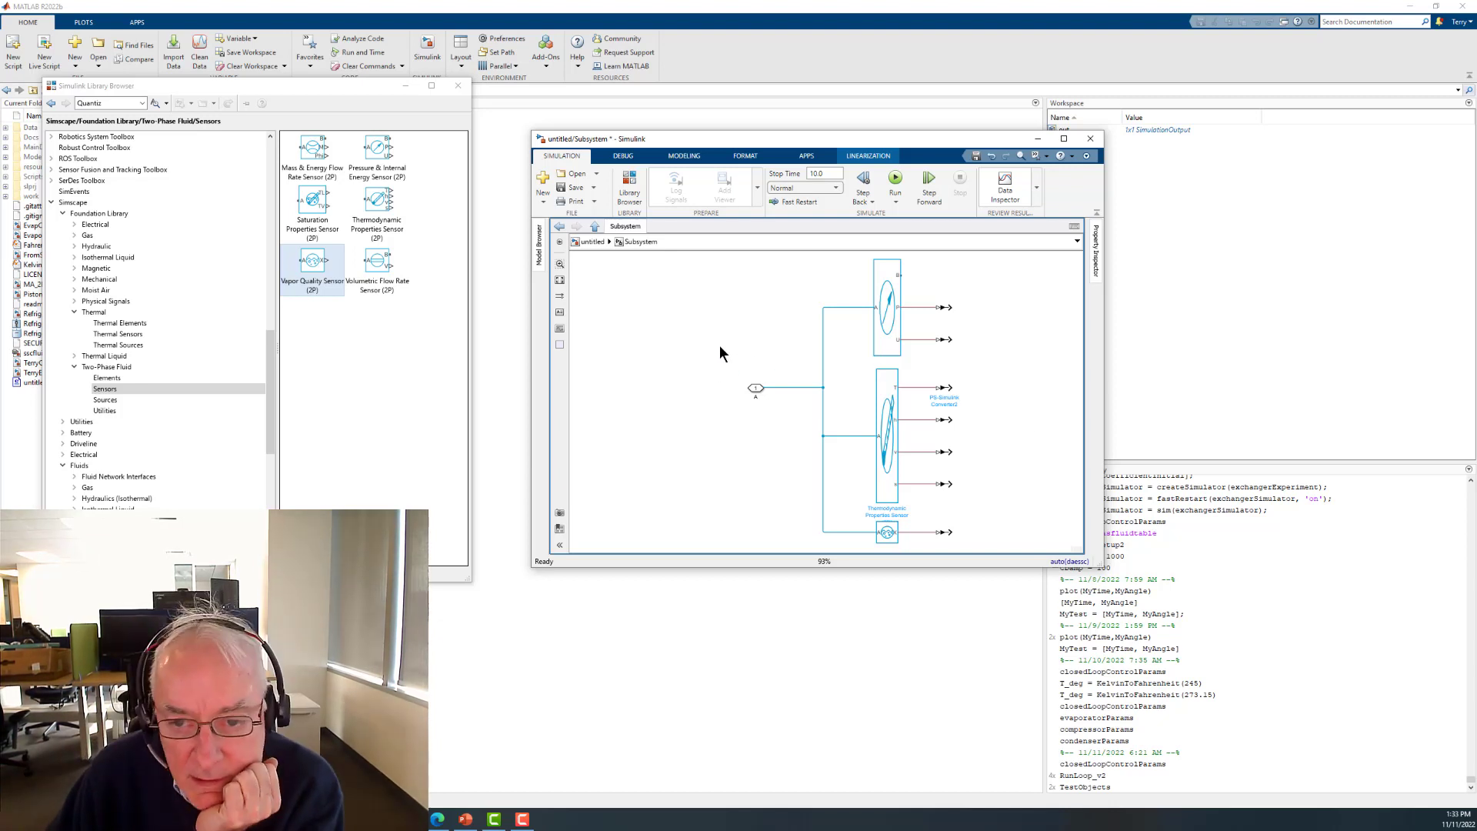
click(892, 418)
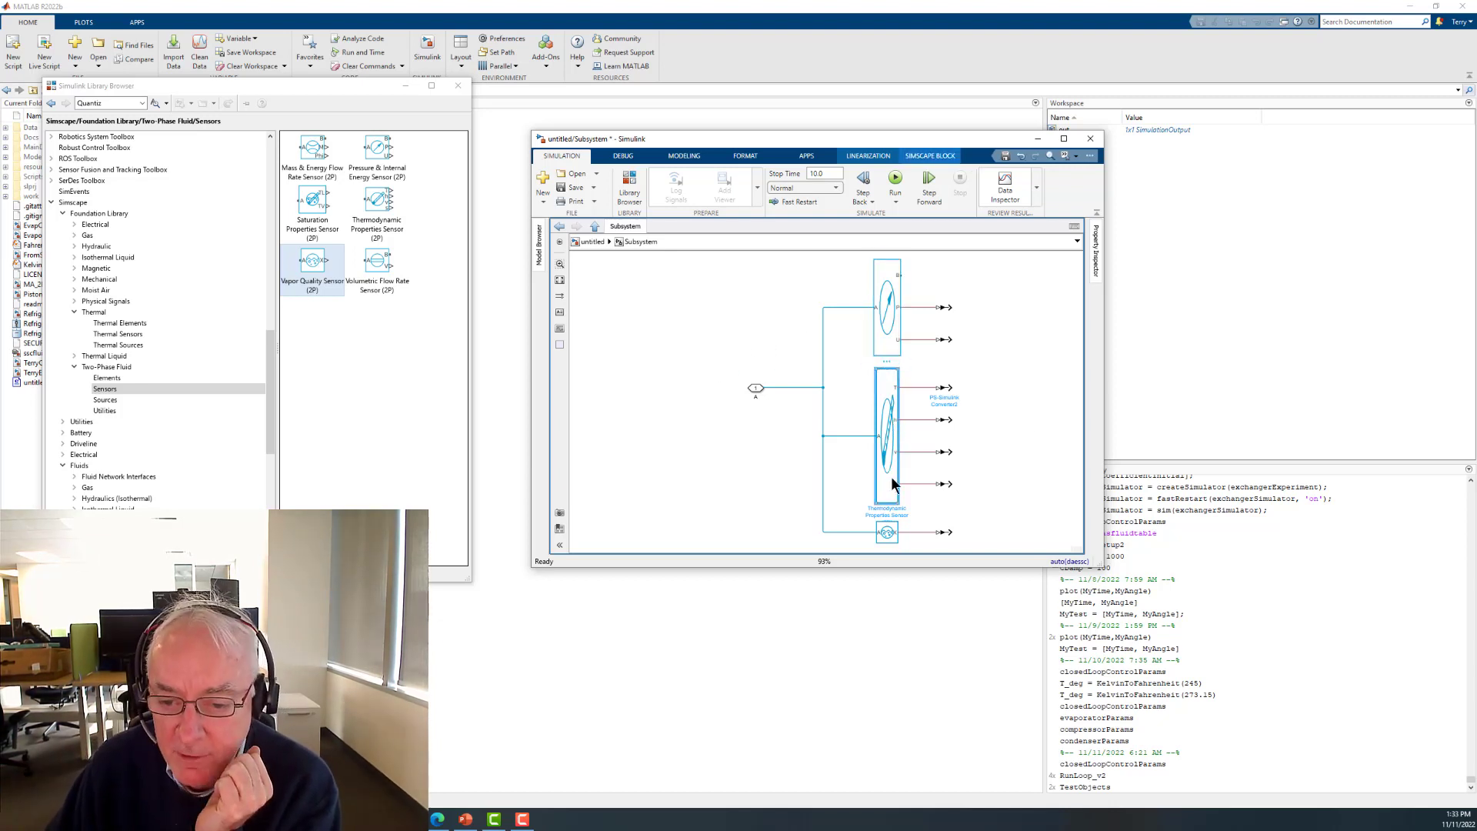
click(892, 537)
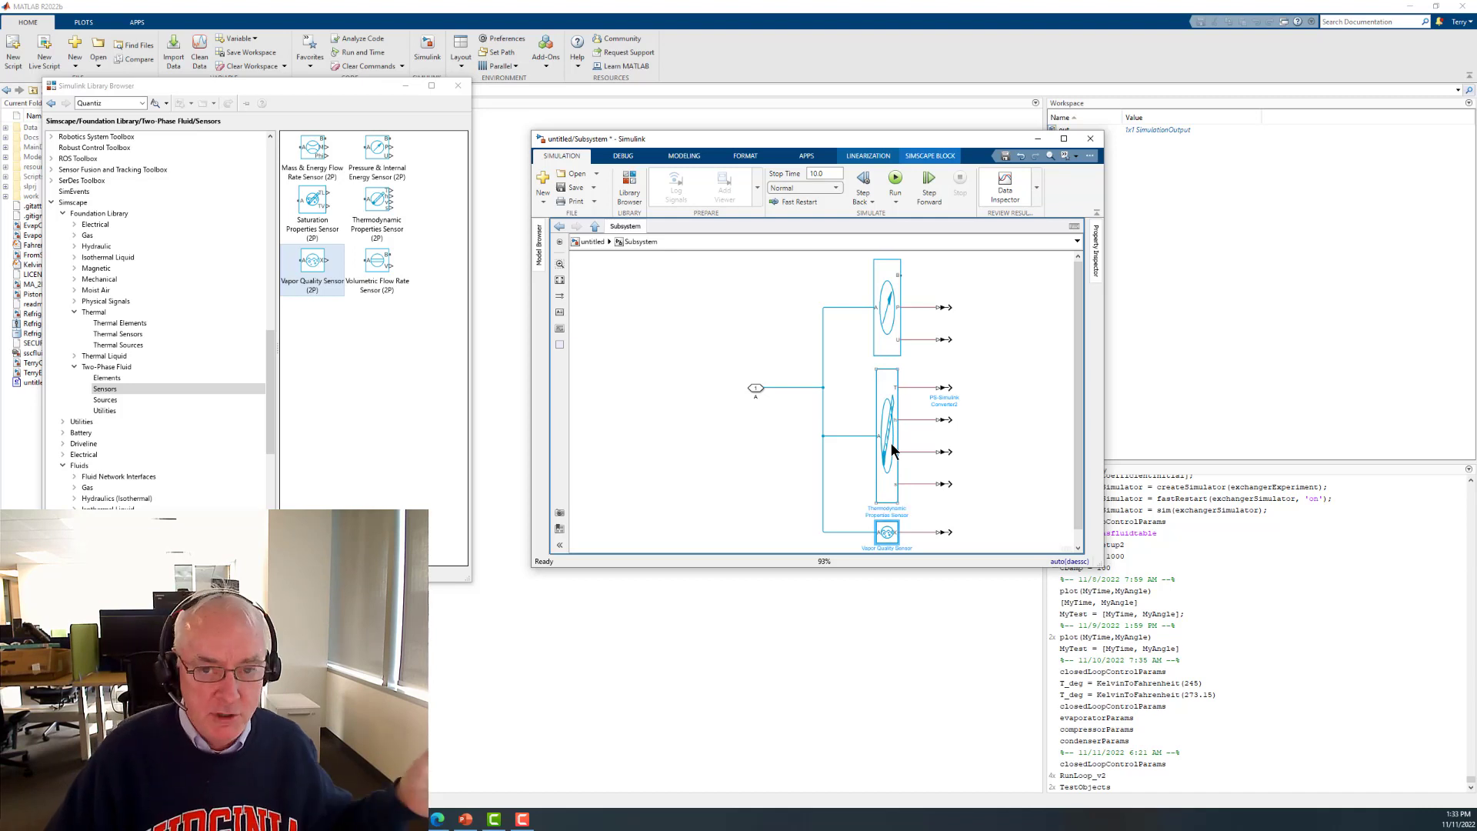
click(888, 333)
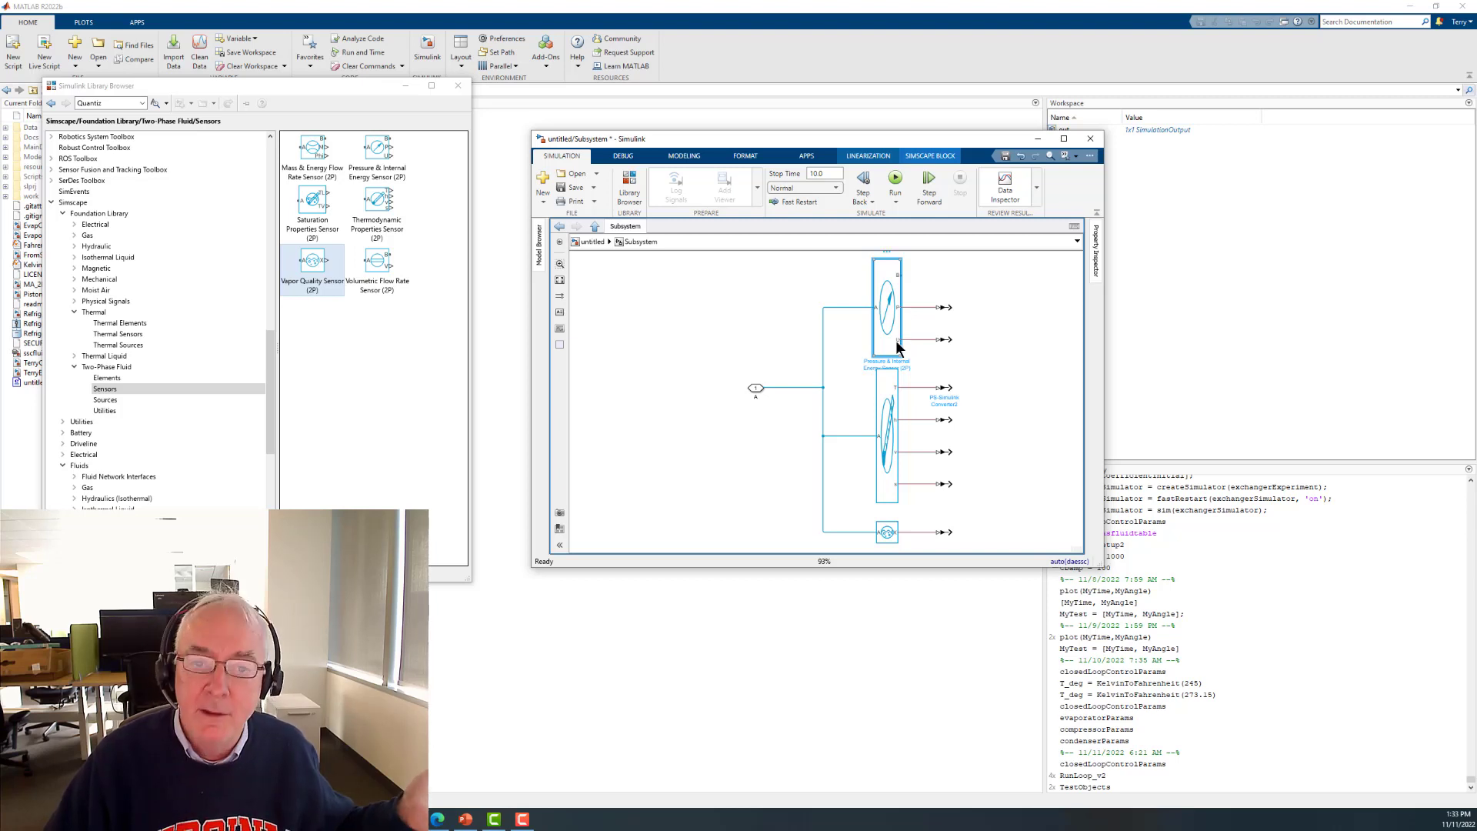
- Add a two-phase fluid Absolute Reference, rotate it, and connect it to port B of the Pressure & Internal Energy sensor
click(104, 377)
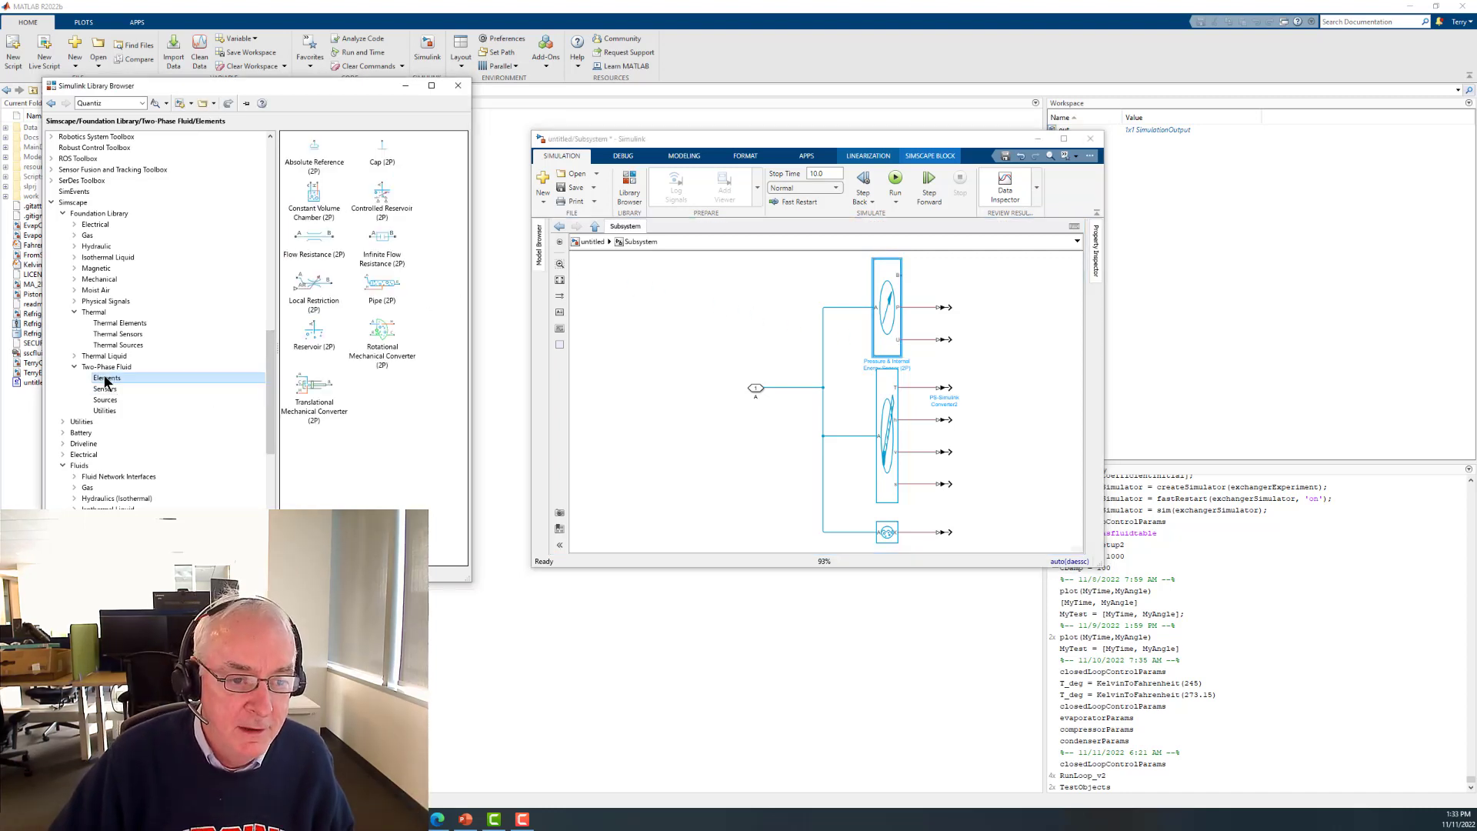
drag(314, 145, 968, 275)
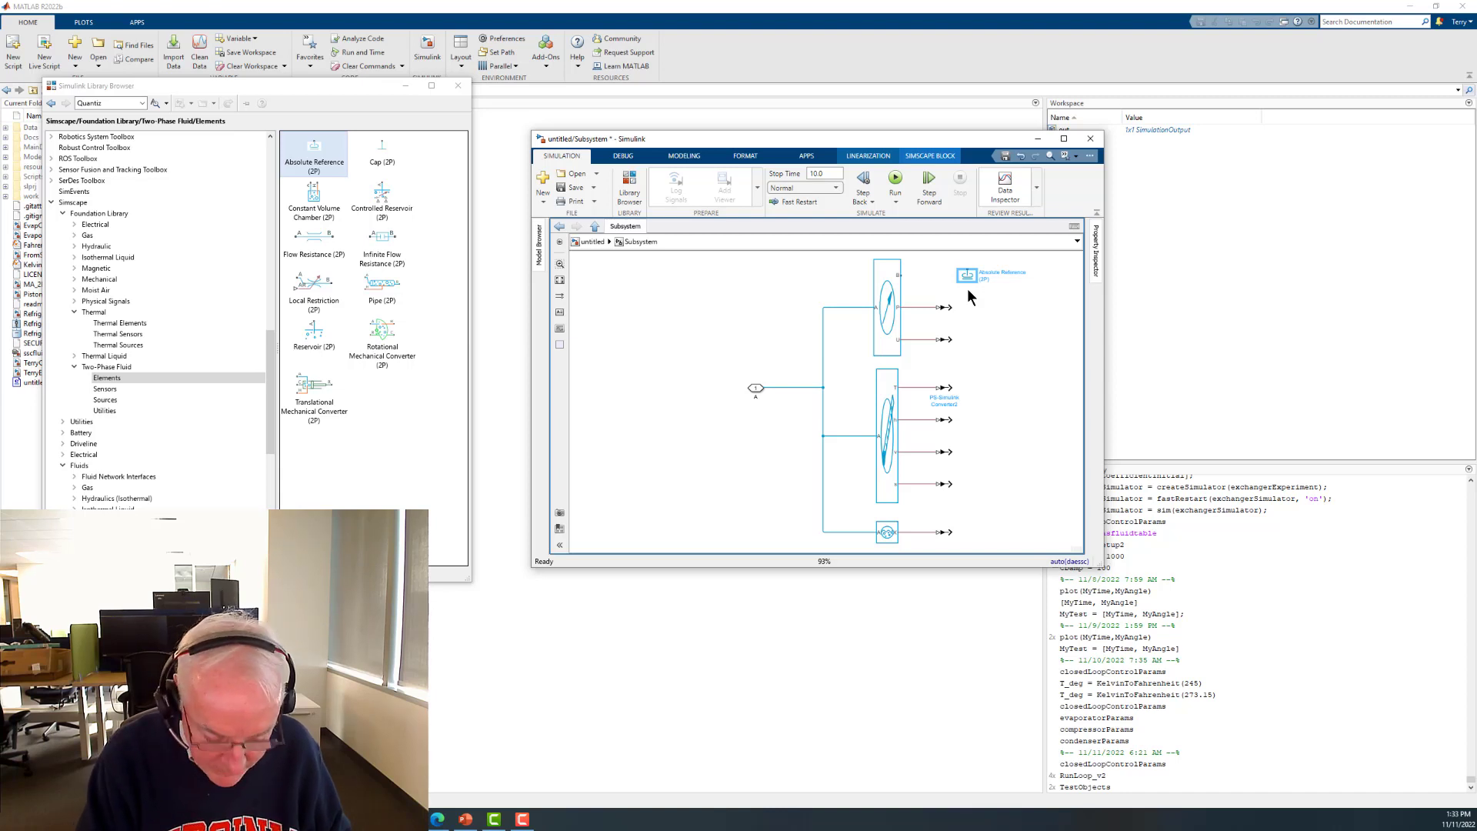
key(ctrl+r)
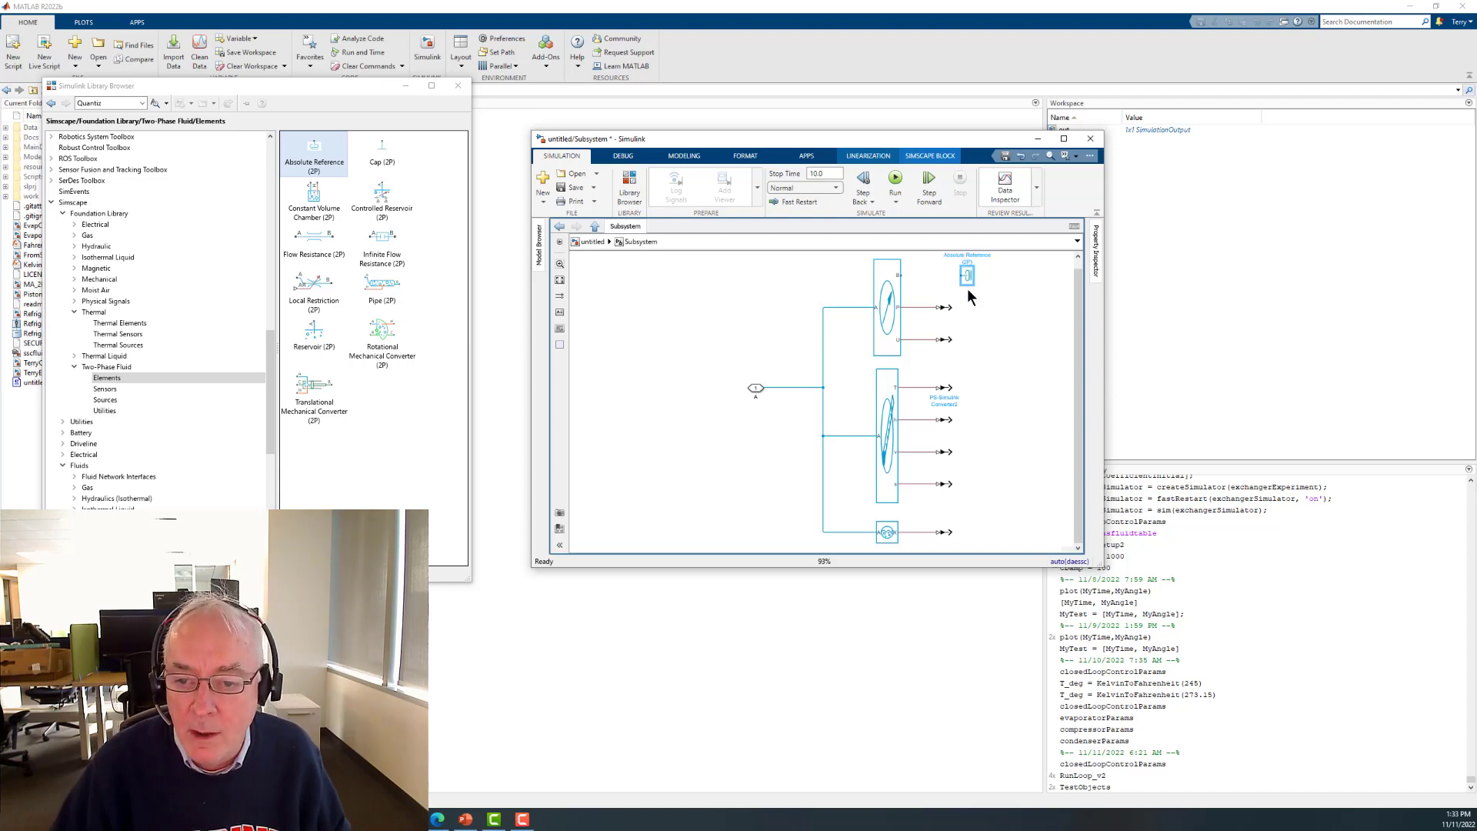
drag(967, 275, 953, 276)
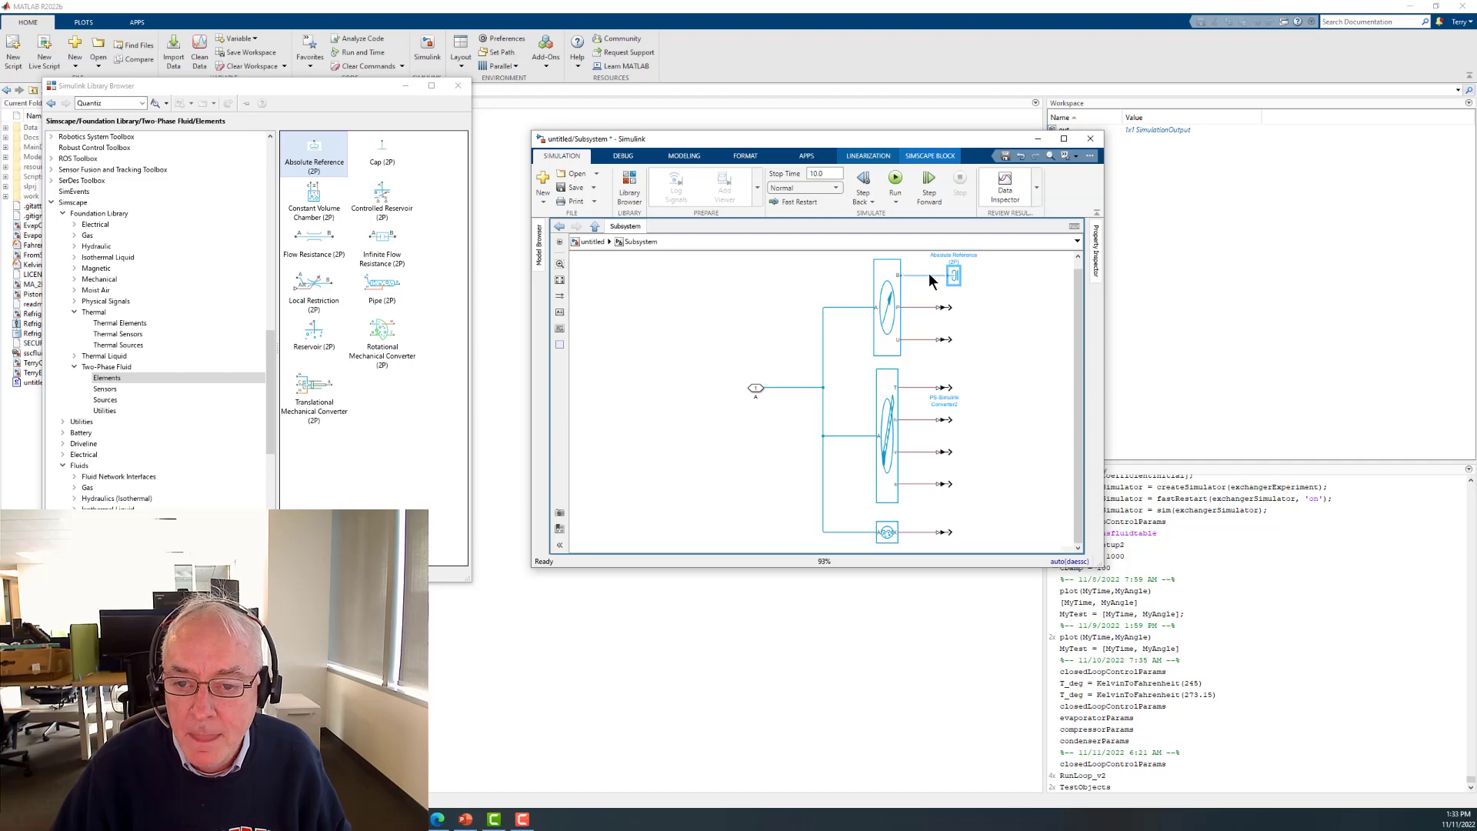
click(1006, 316)
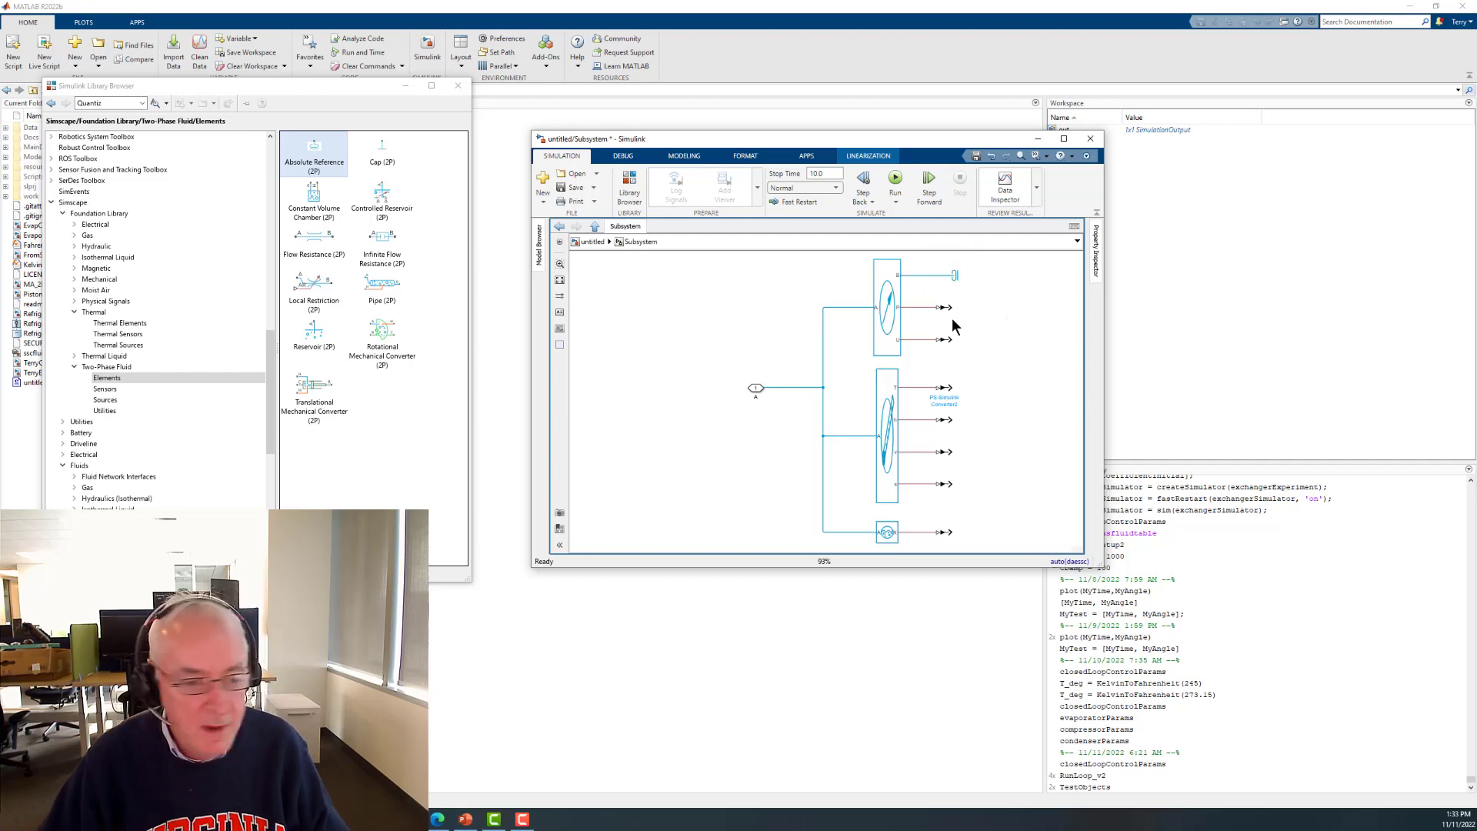
- Add a Bus Creator beside the converters, stretched to span all their outputs, and enlarge the model window to fit it
drag(267, 368, 256, 164)
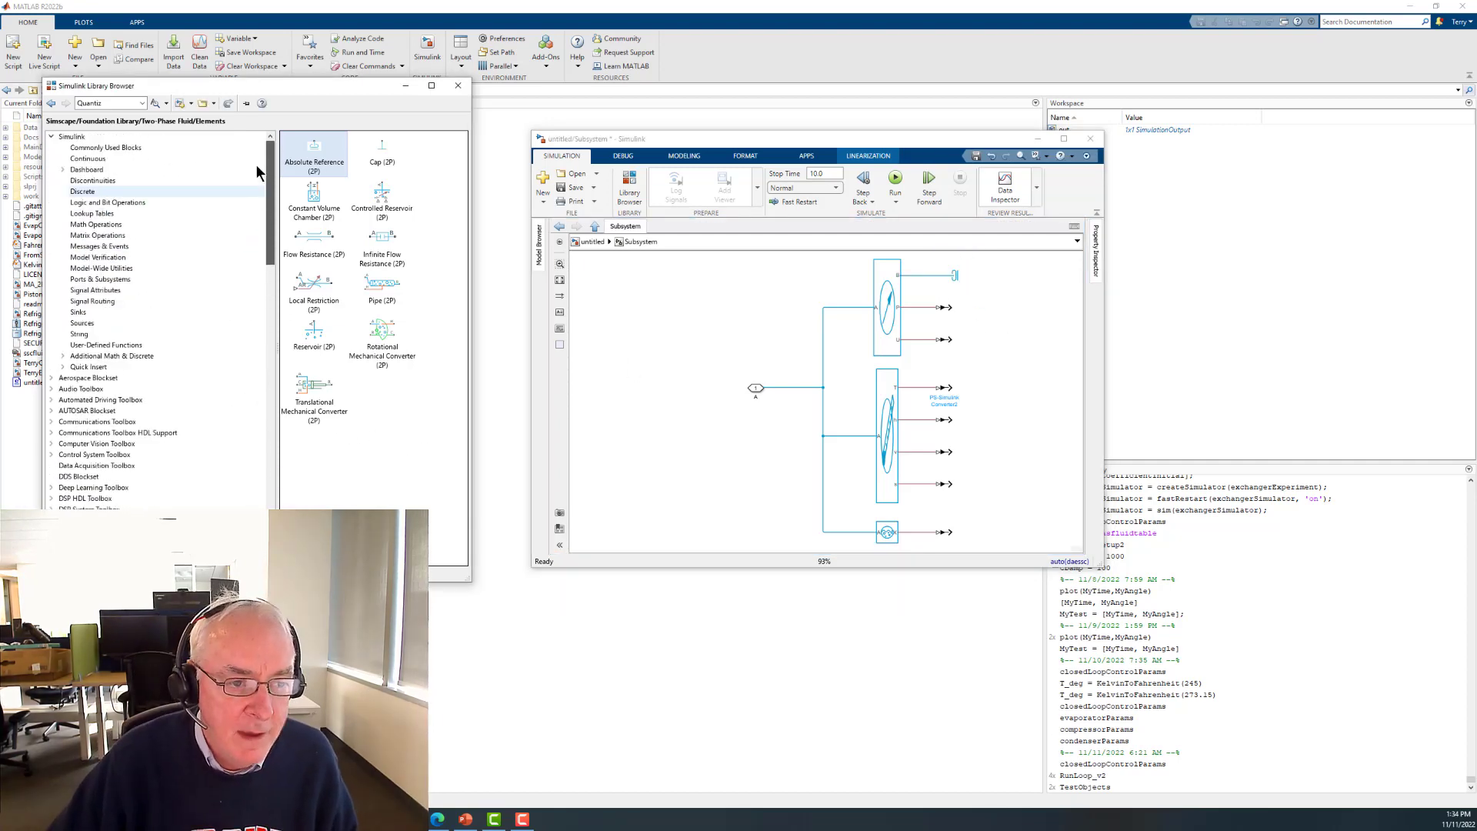
click(110, 147)
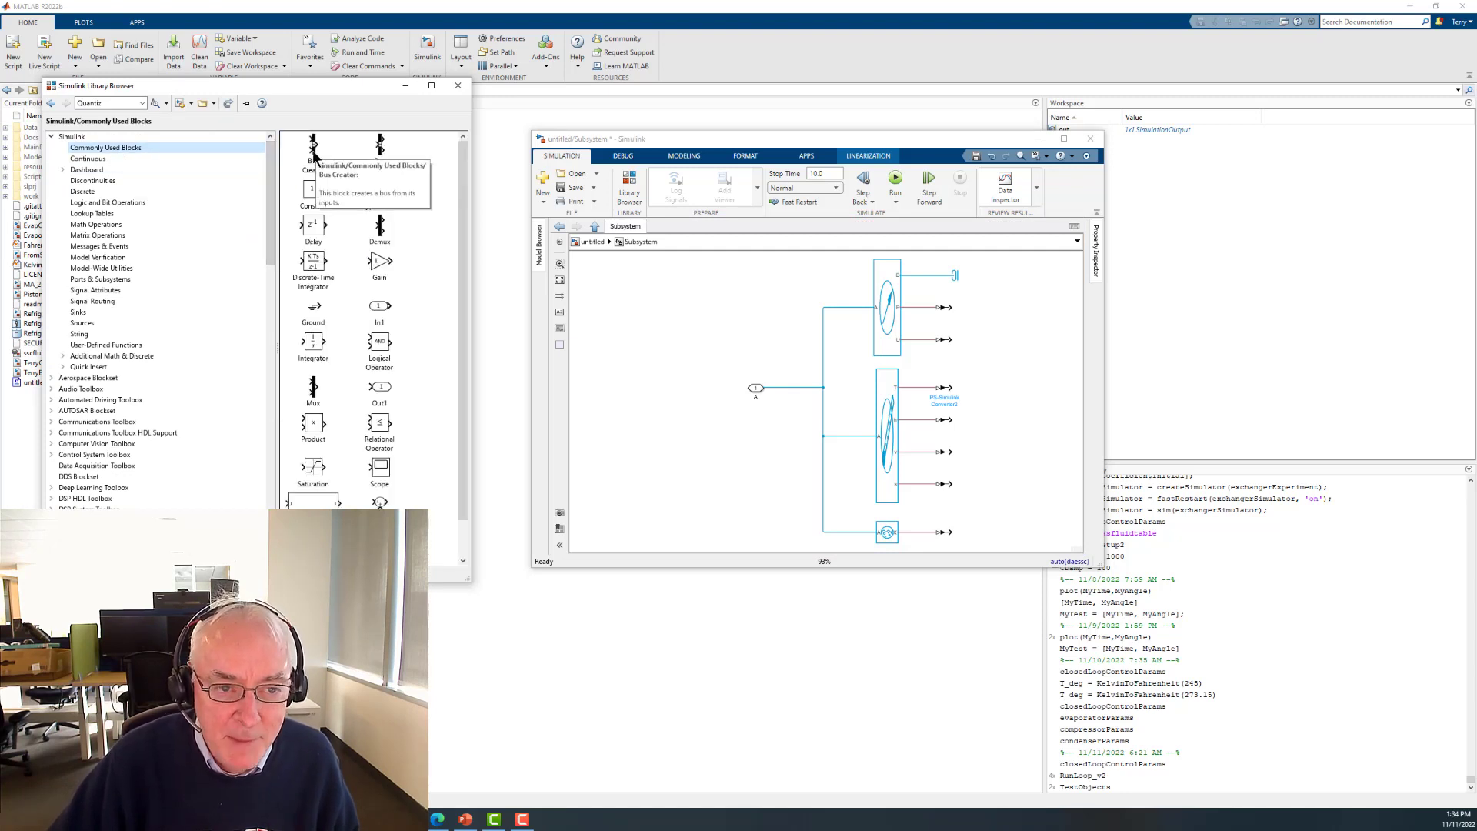
drag(316, 156, 1137, 692)
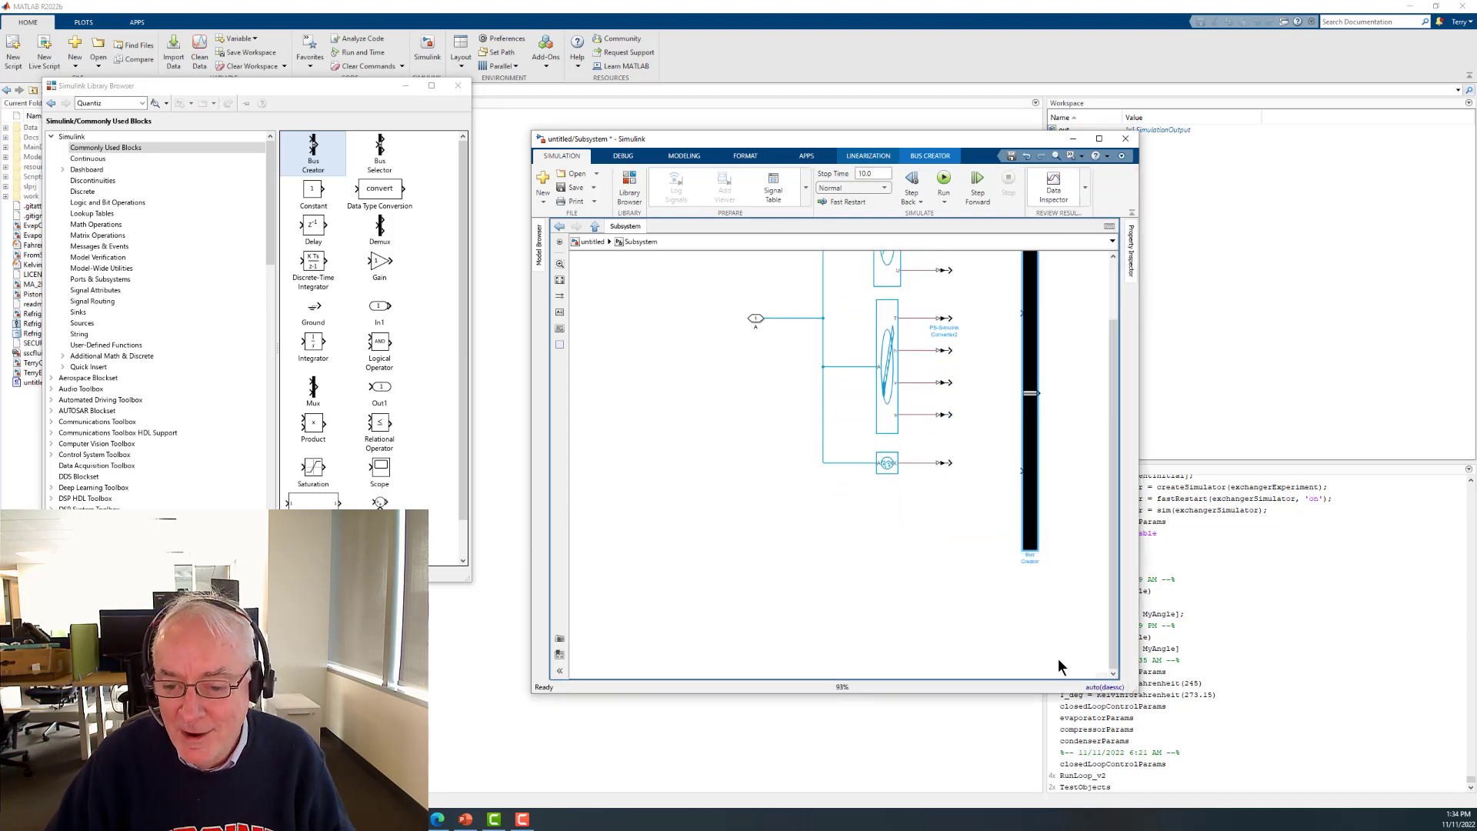
click(1053, 659)
key(space)
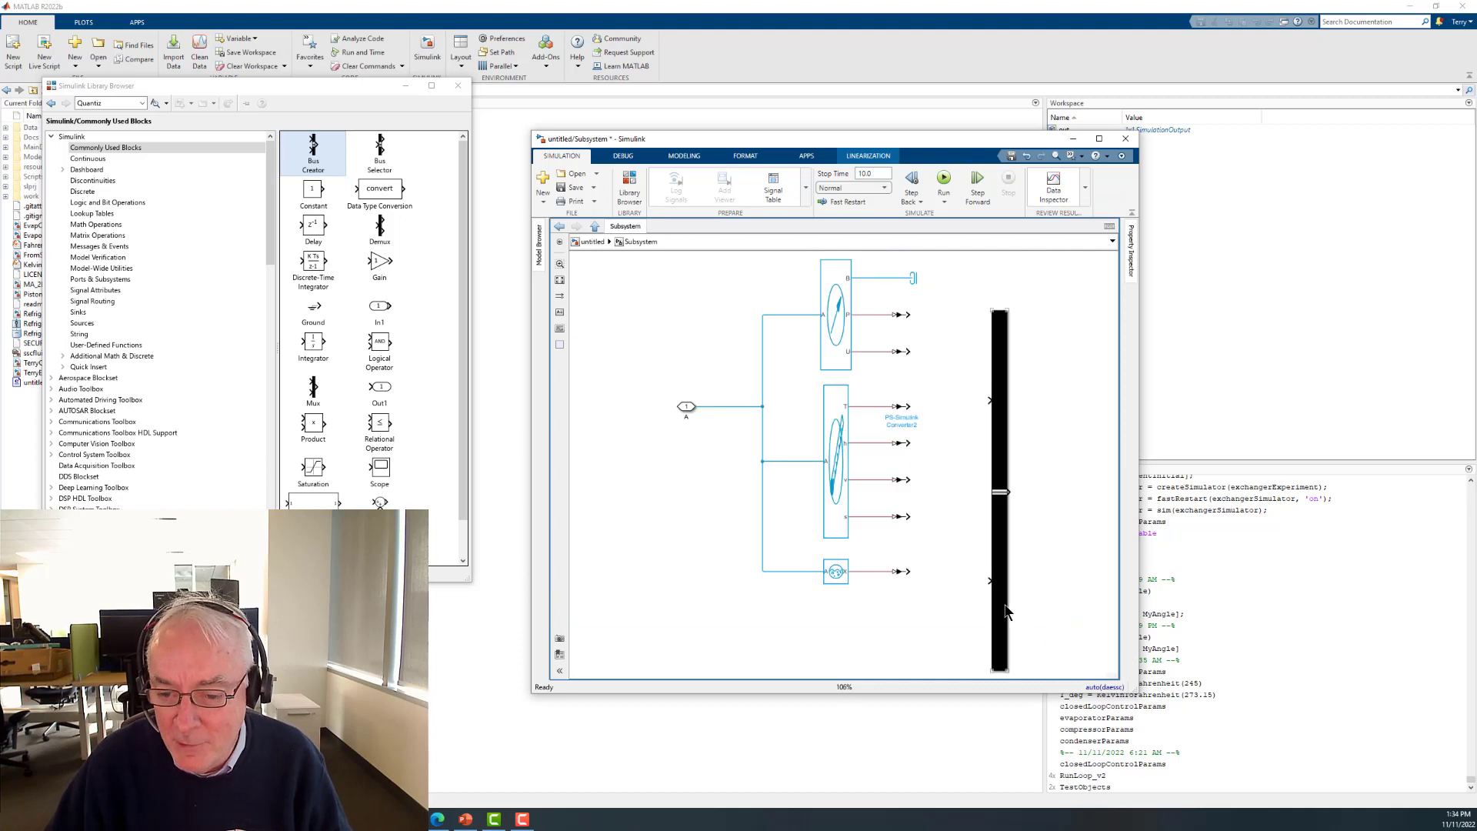
click(1026, 571)
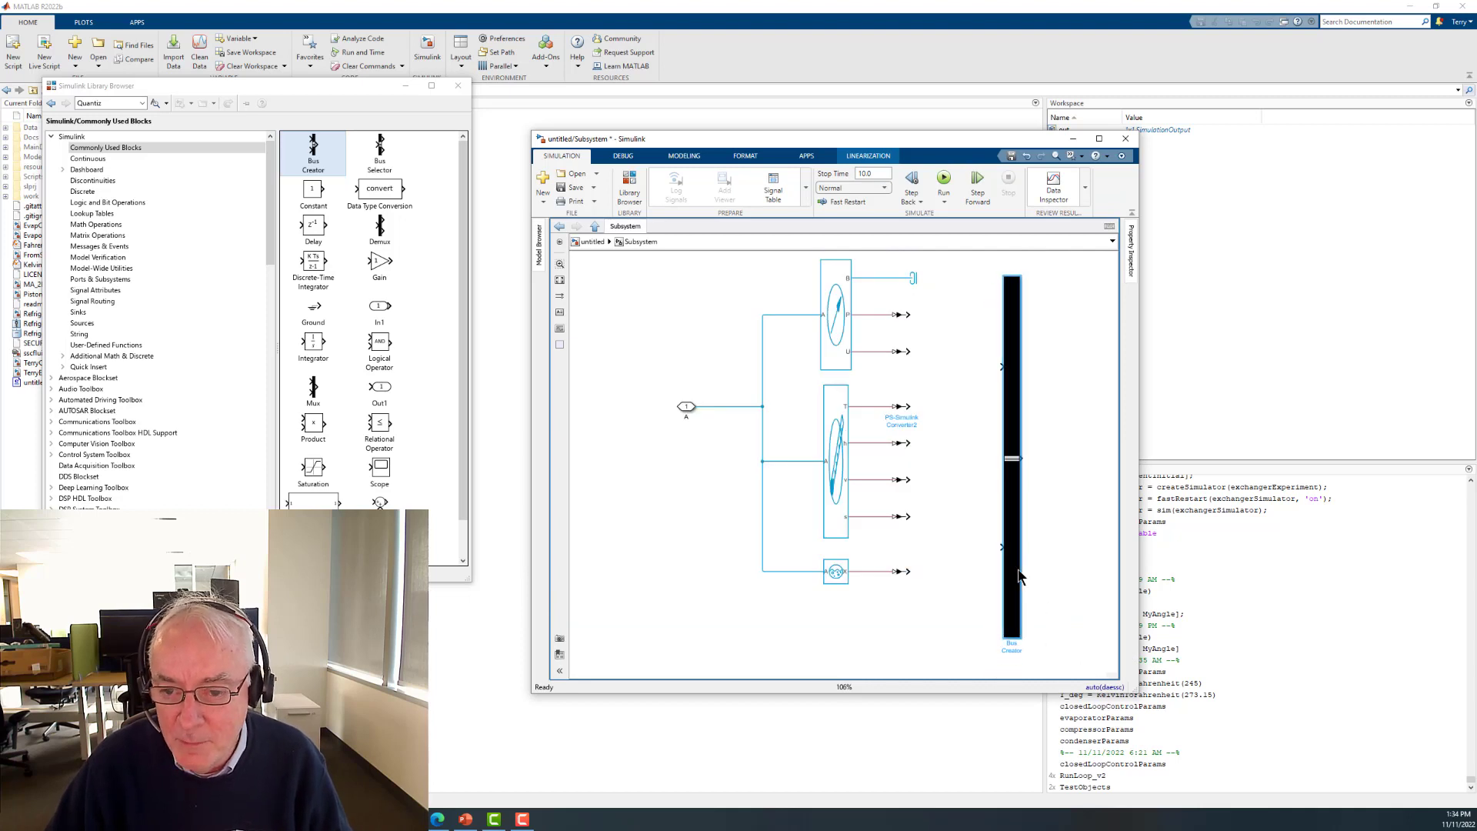
- Set the Bus Creator's number of inputs to 7
double_click(1023, 385)
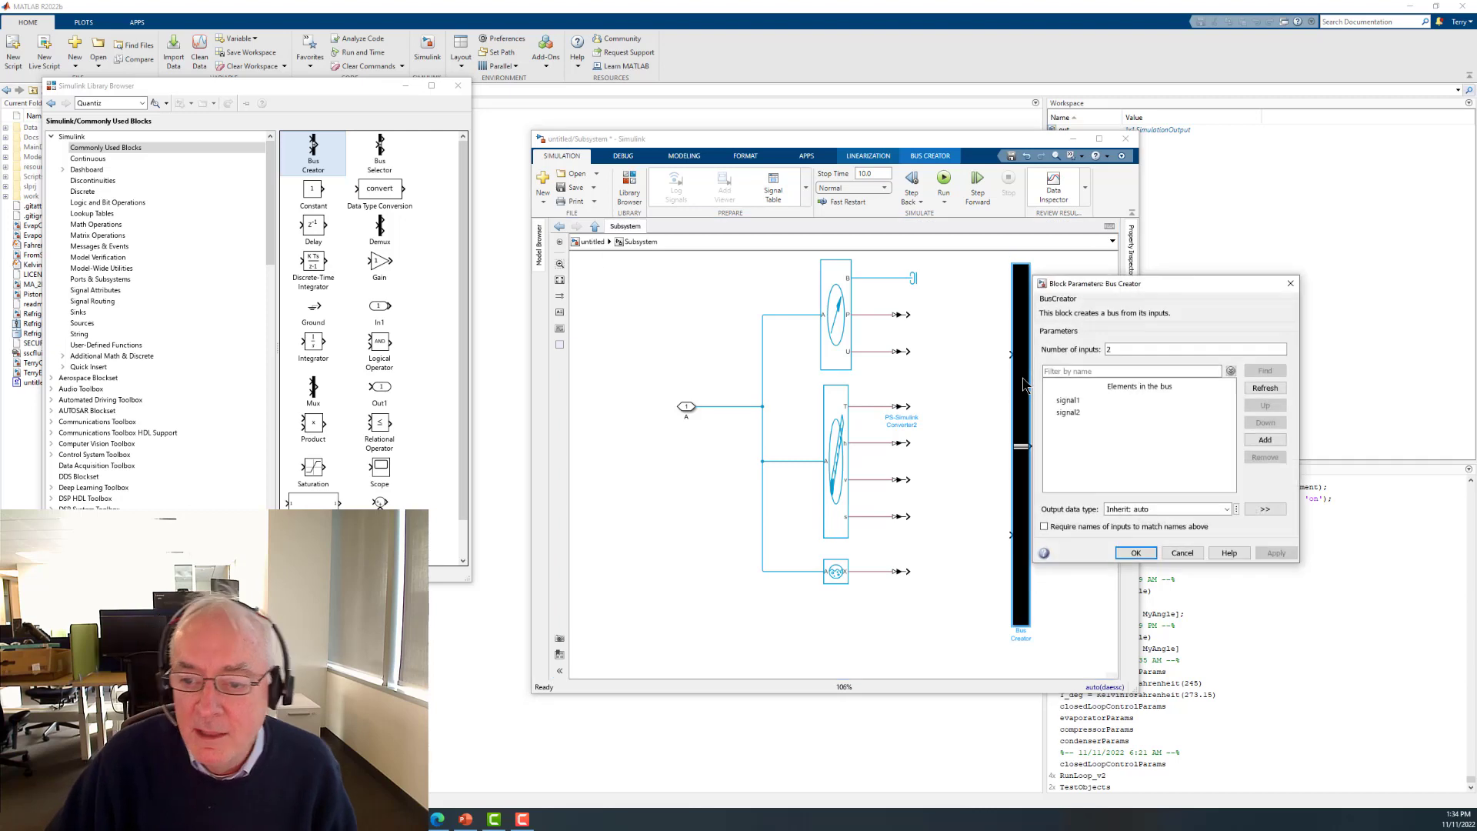
double_click(1130, 350)
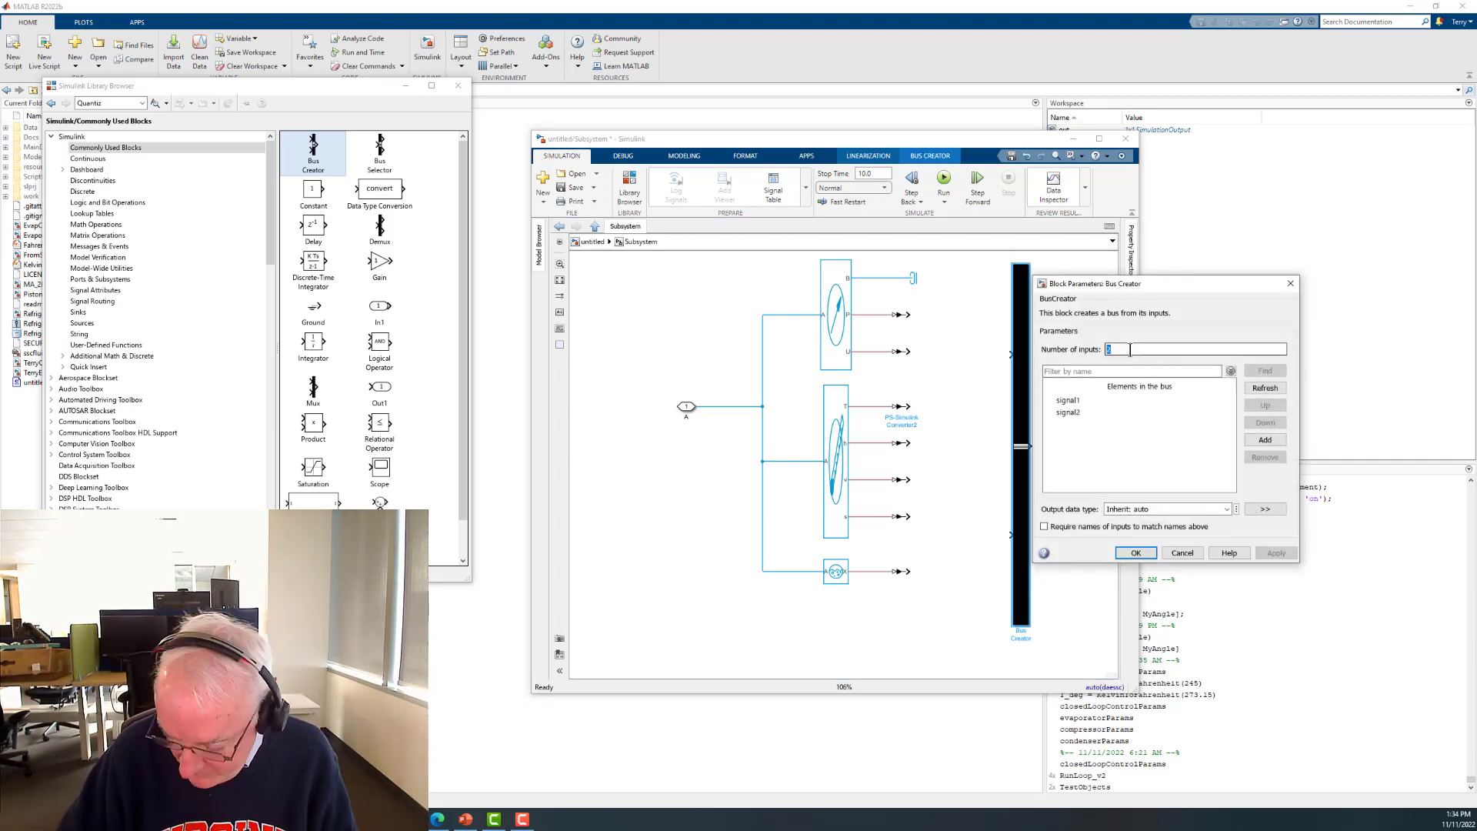
text(7)
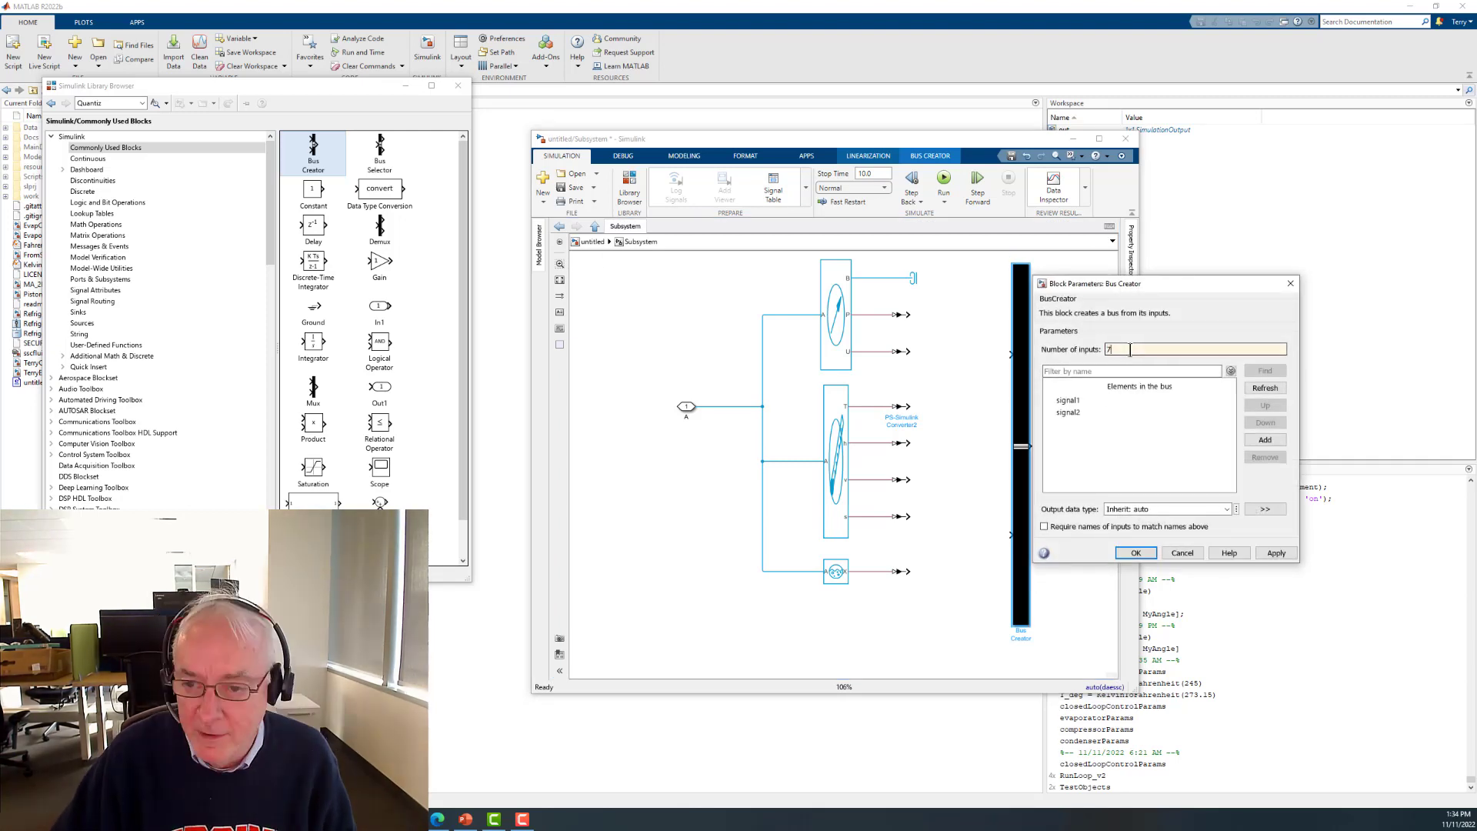
click(1136, 553)
click(966, 551)
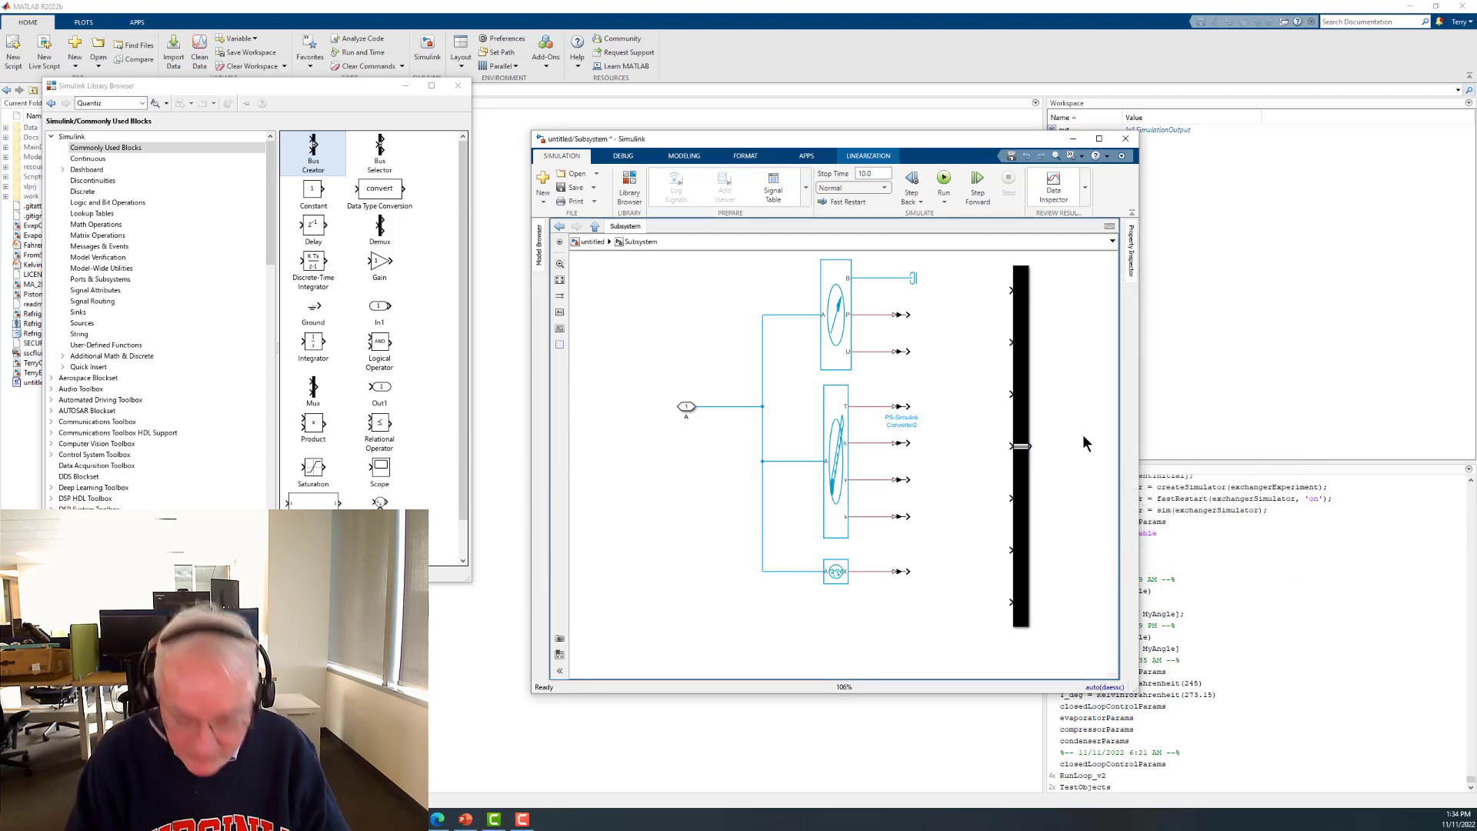
- Add an Outport connected to the Bus Creator's output and name it M_Bus
text(out)
key(Return)
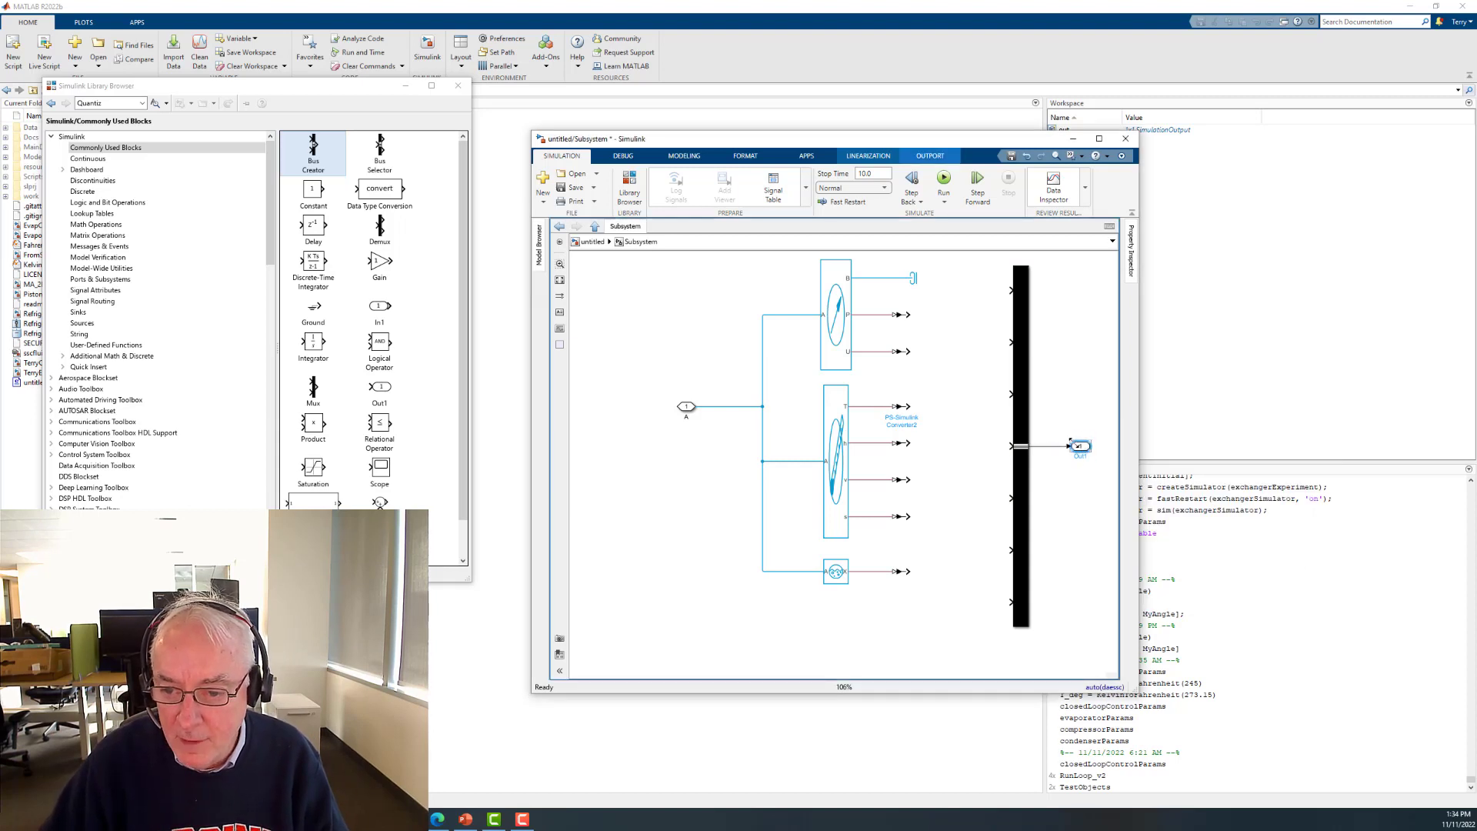
double_click(1080, 455)
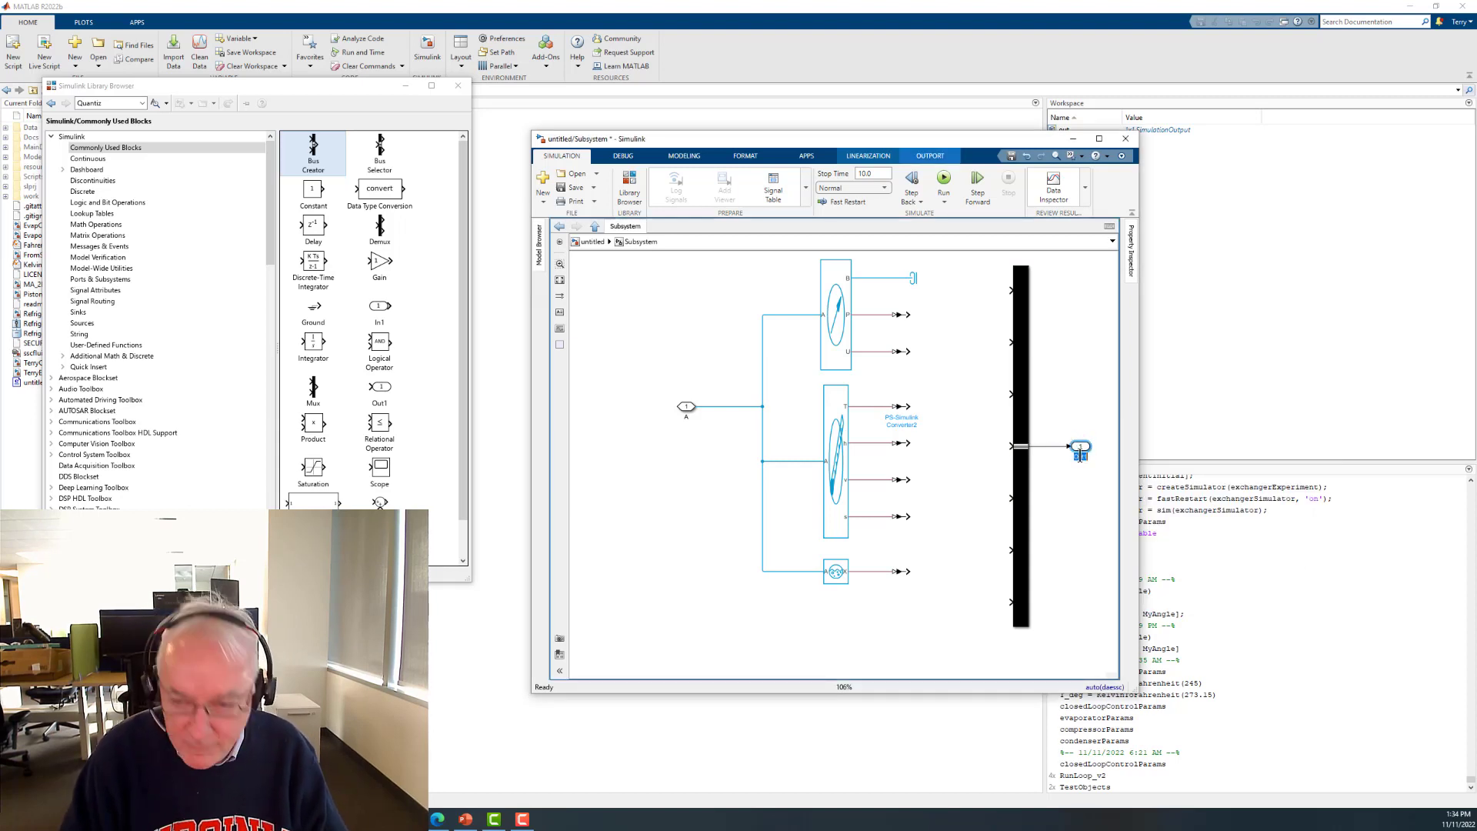
key(BackSpace)
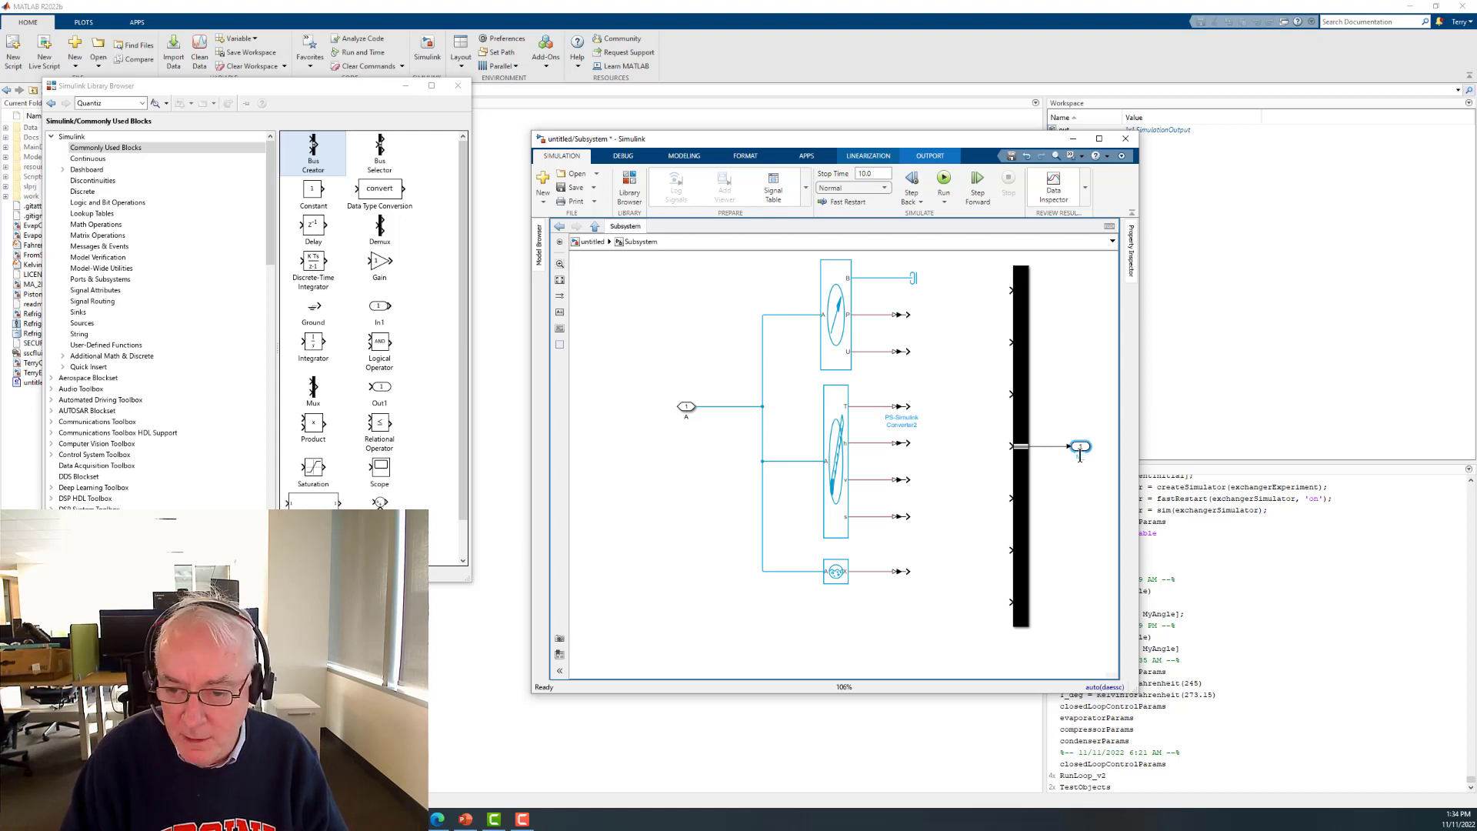
text(M_Bus)
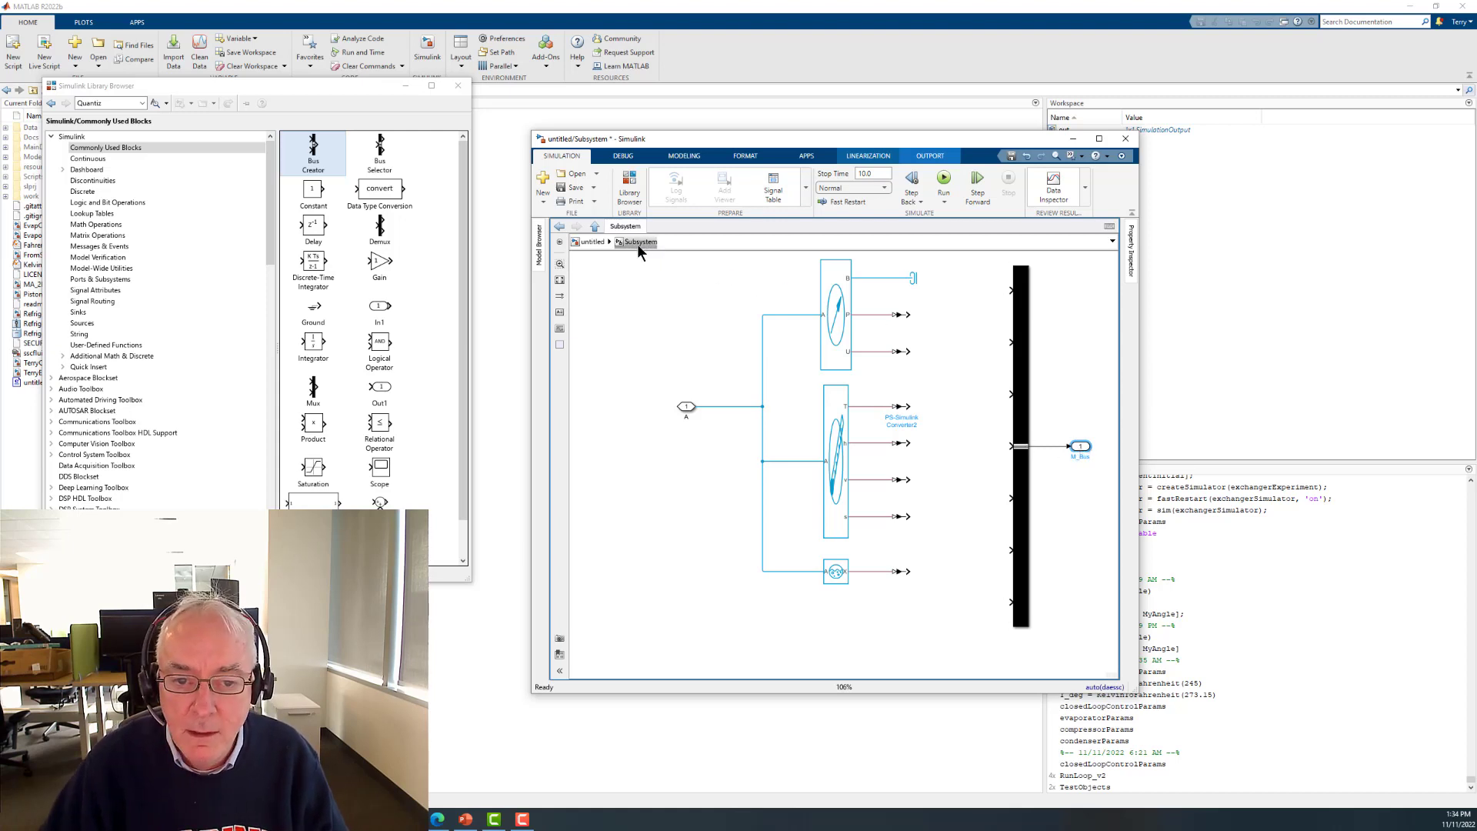
- Return to the top level of the model and shrink the sensor subsystem block to a small rectangle
click(593, 243)
click(897, 414)
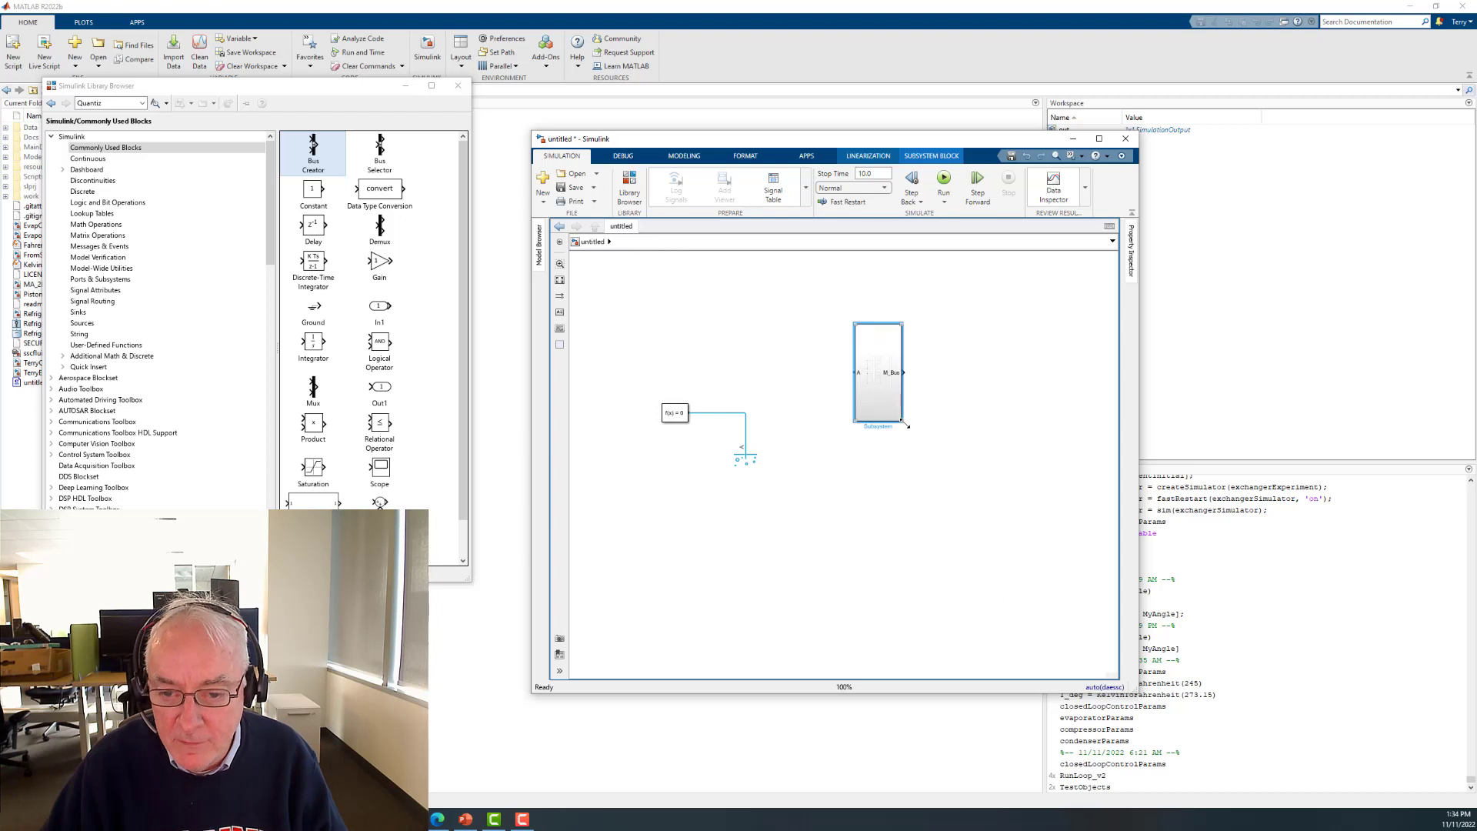
drag(905, 425, 873, 382)
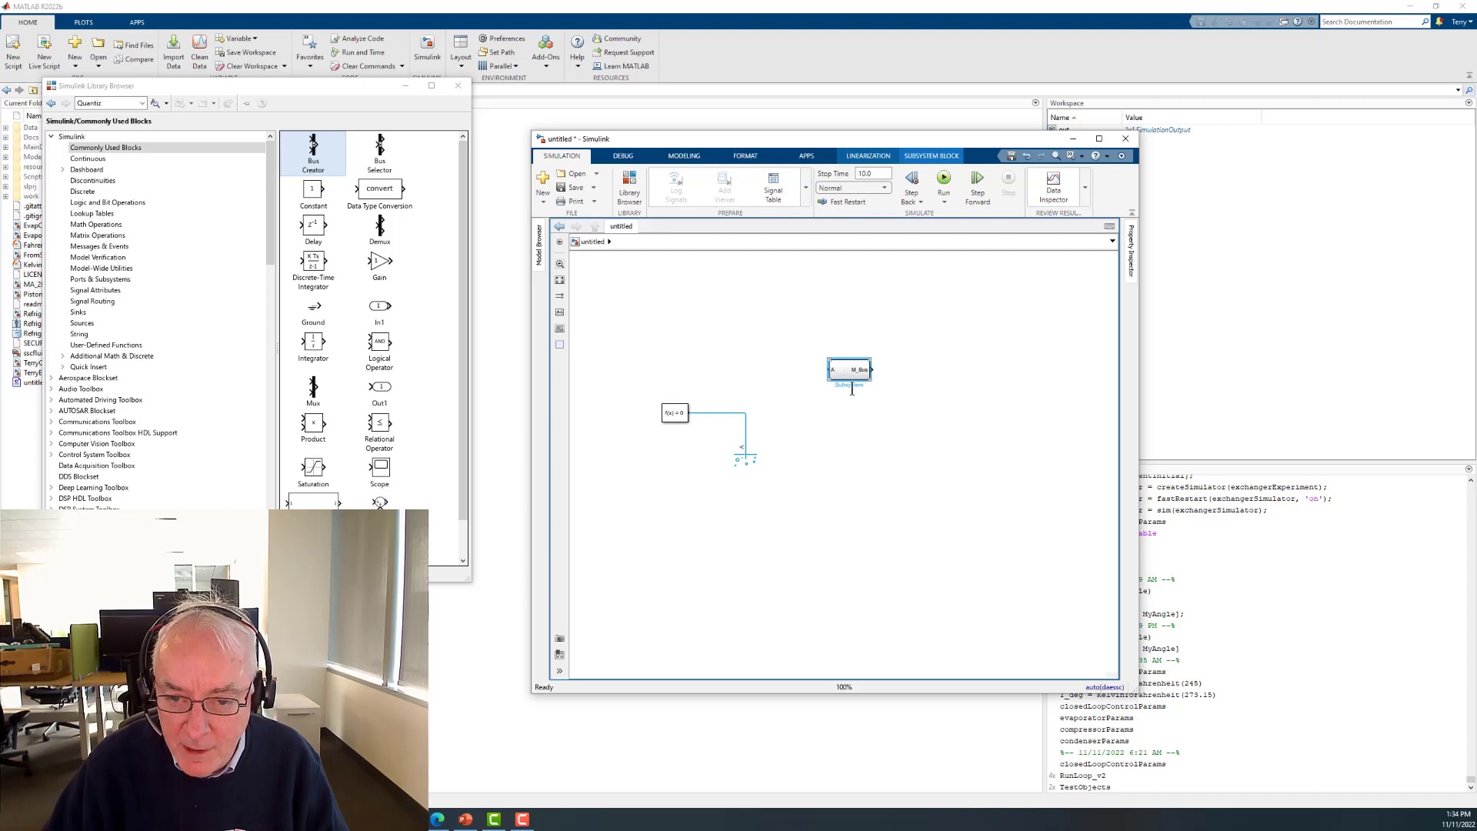
- Rename the subsystem as ThermoState and connect its port A to the line between the solver configuration and the reservoir
double_click(849, 387)
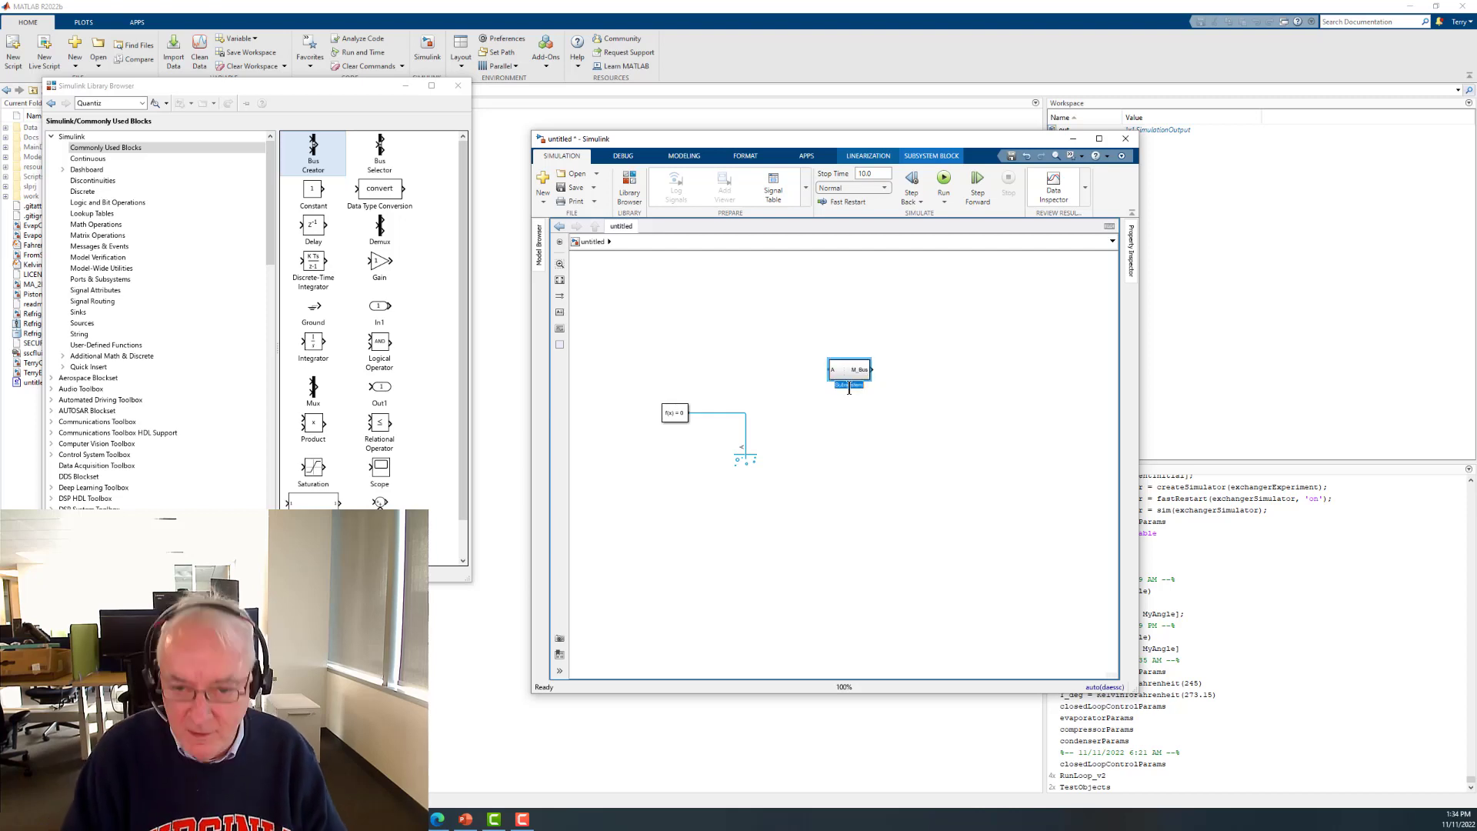
key(Delete)
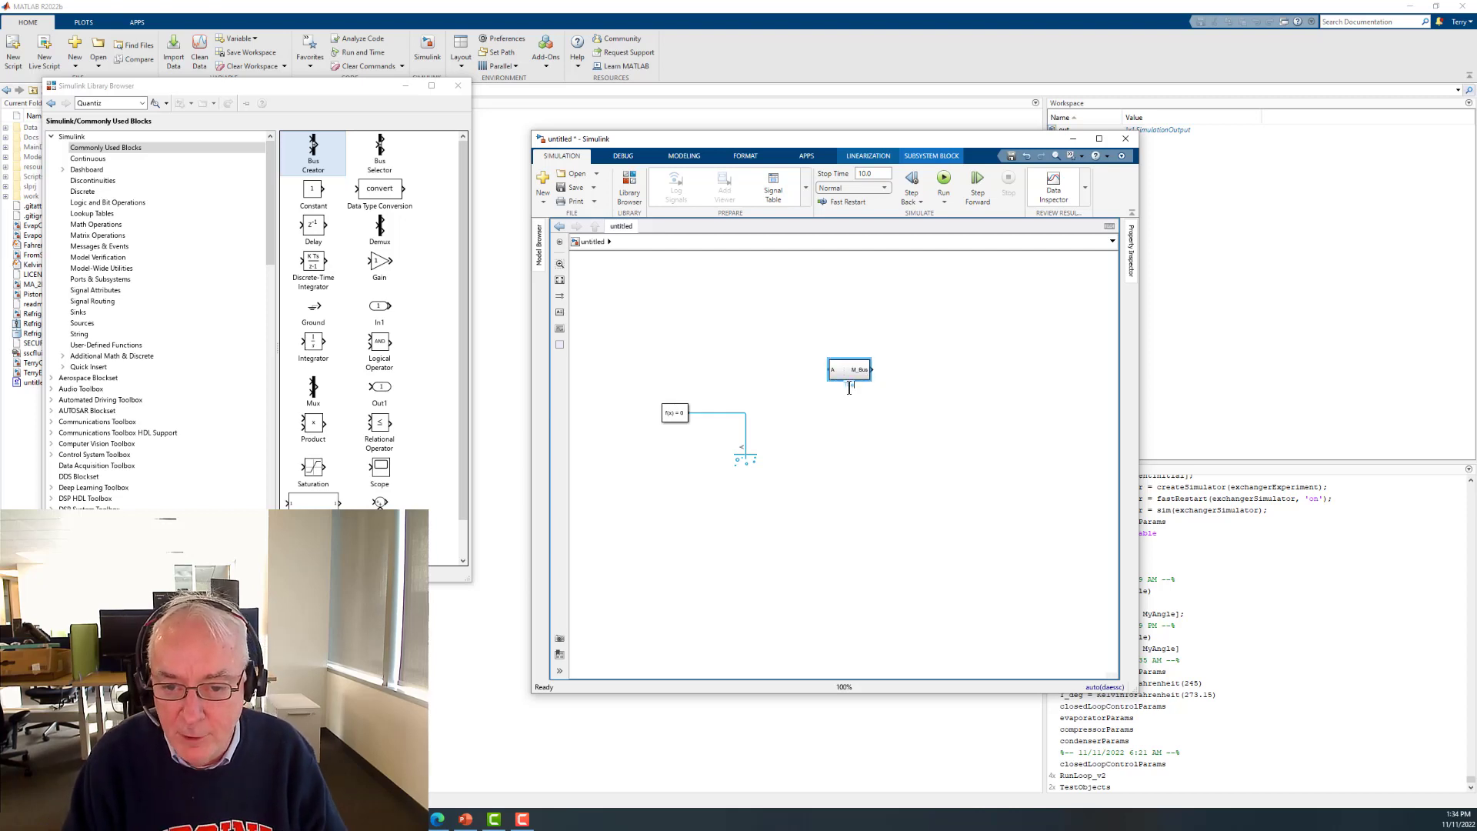
text(ThermoStat)
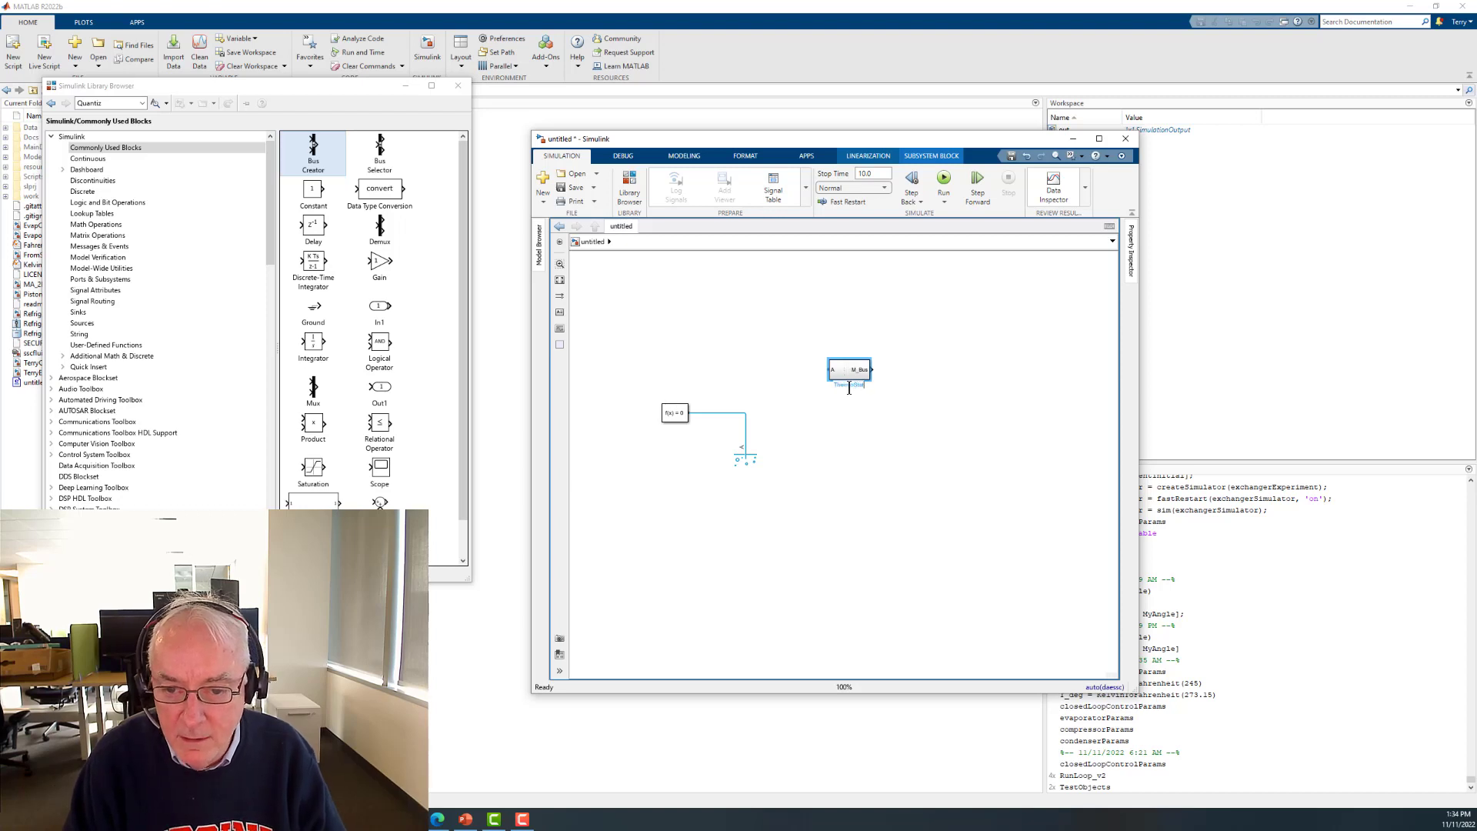
text(e)
click(859, 444)
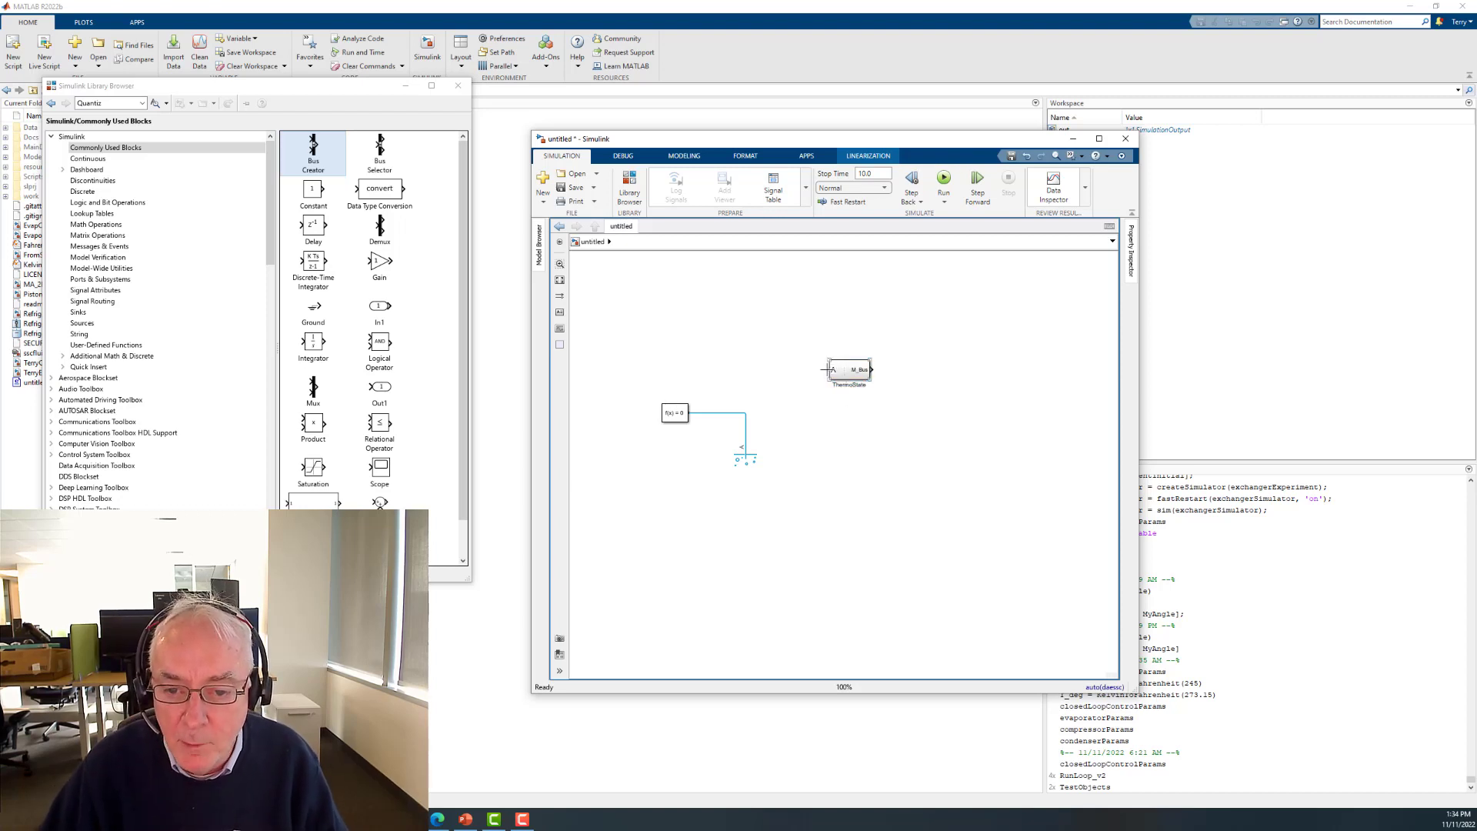
mouse_move(825, 370)
mouse_down()
mouse_move(785, 376)
mouse_move(745, 414)
mouse_up()
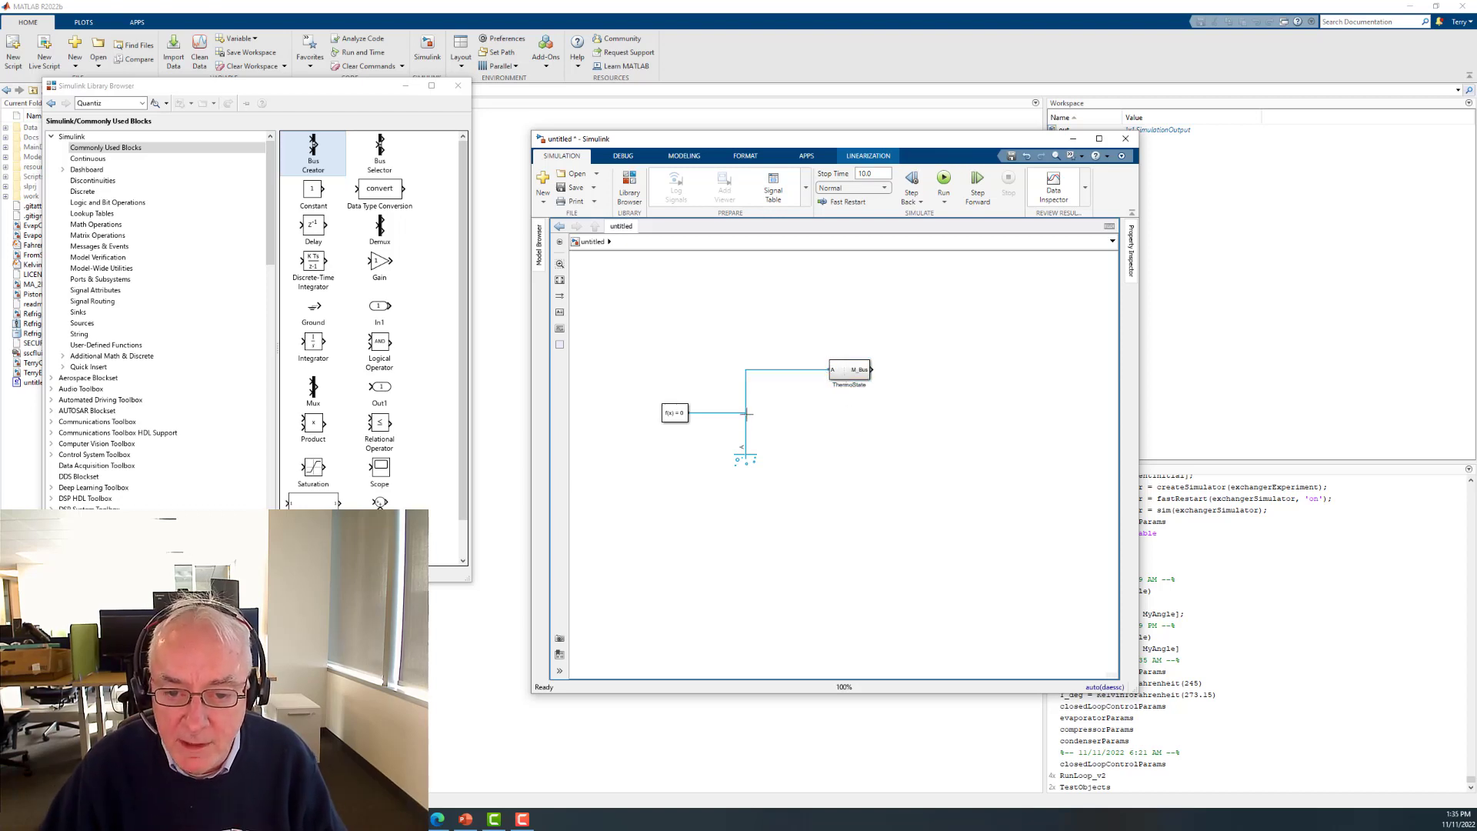
- Inside the ThermoState subsystem, connect the seven PS-Simulink Converter outputs in order to the seven Bus Creator inputs
double_click(850, 370)
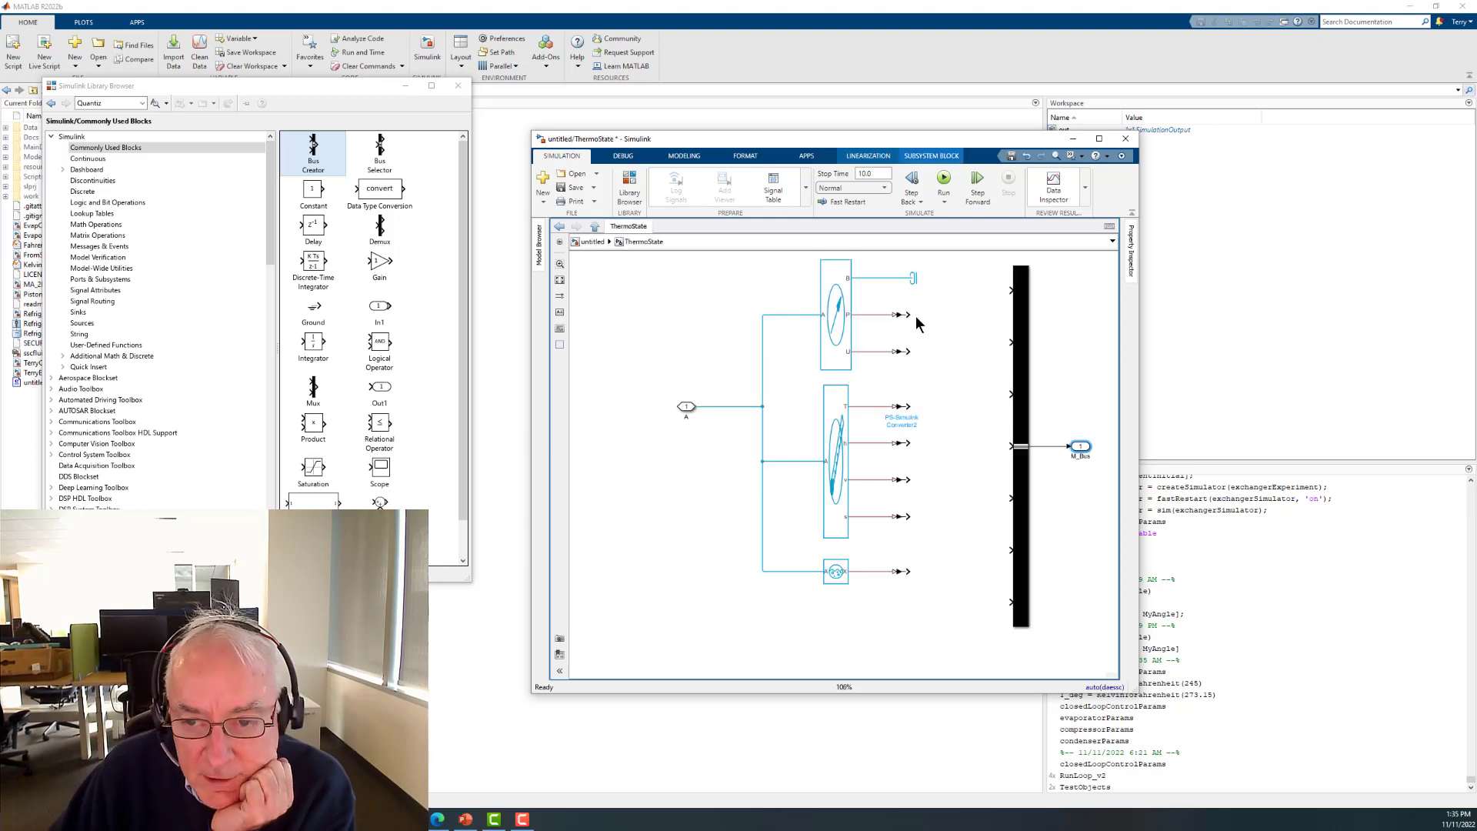
drag(908, 314, 1008, 290)
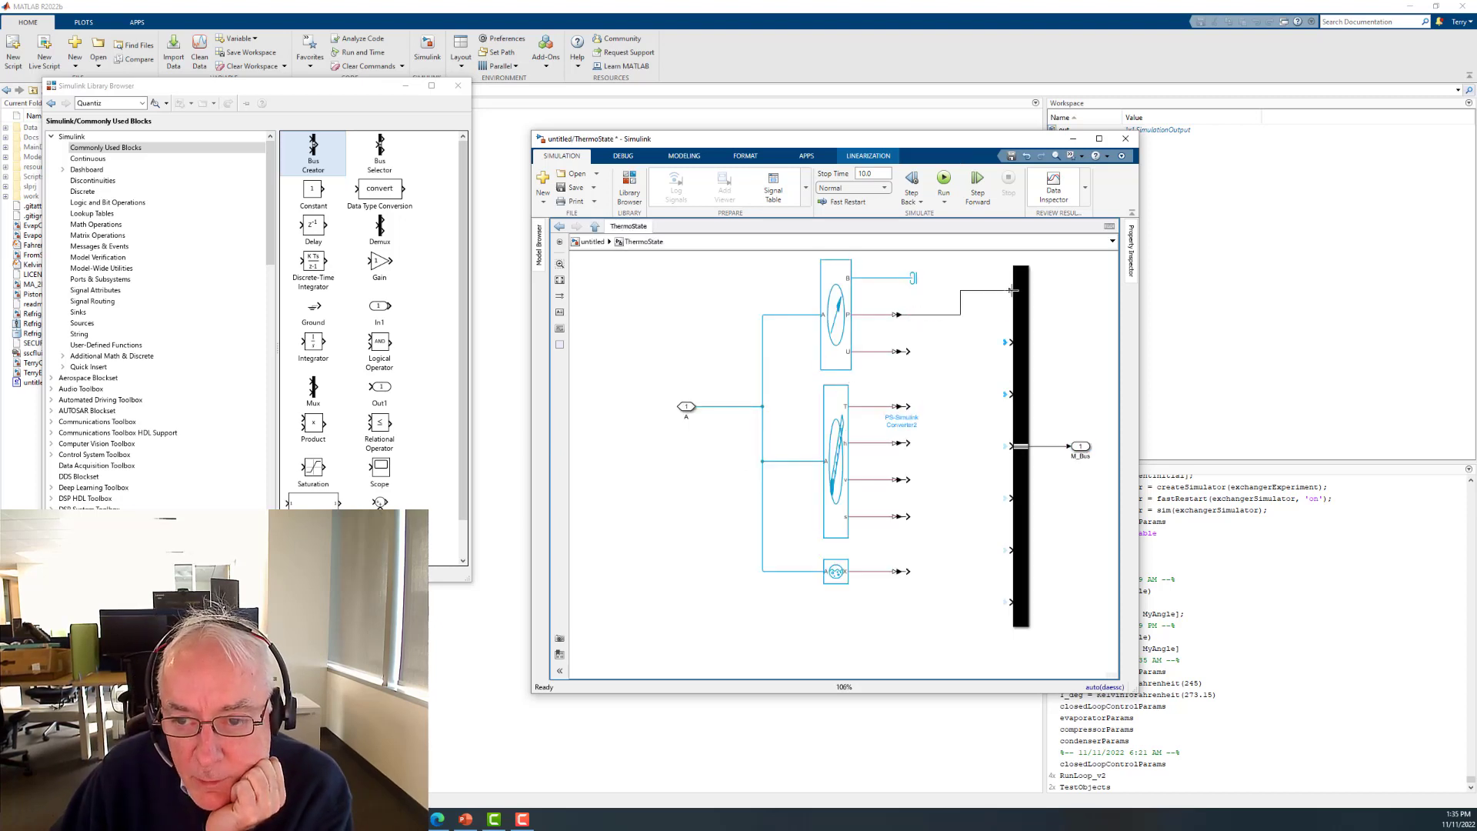
drag(911, 351, 1011, 342)
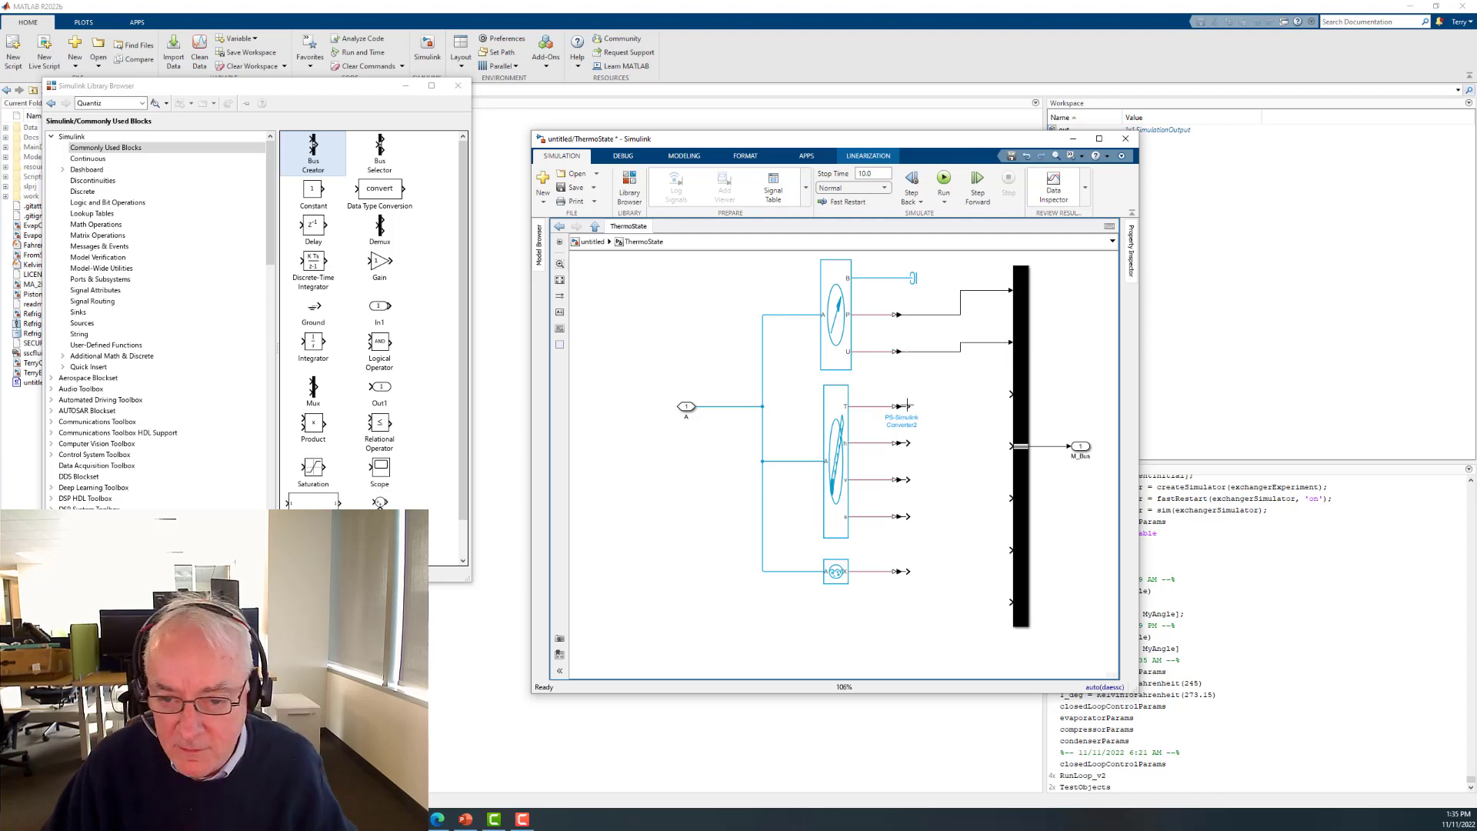
drag(906, 405, 1011, 394)
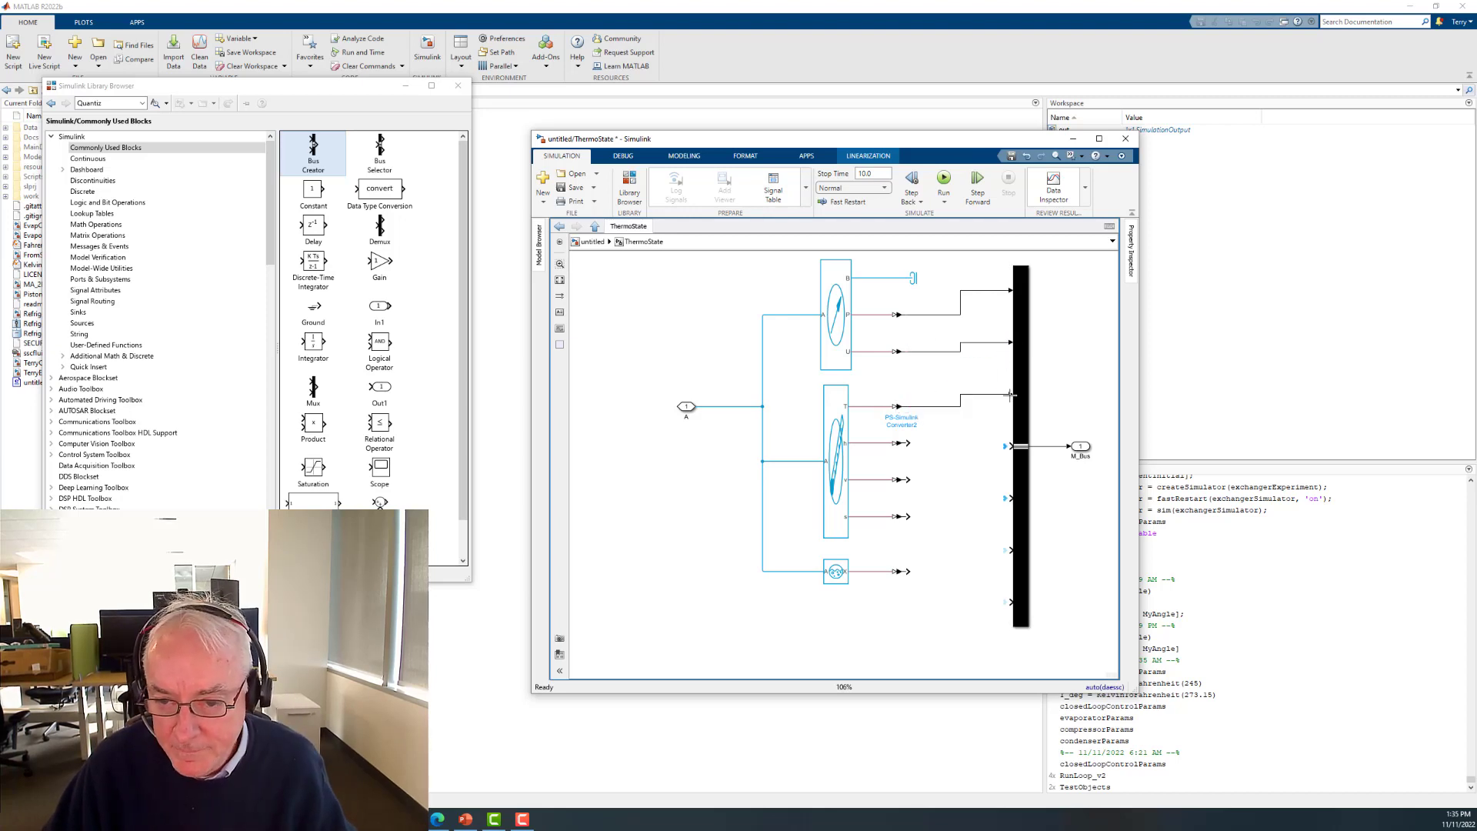
drag(908, 442, 1013, 445)
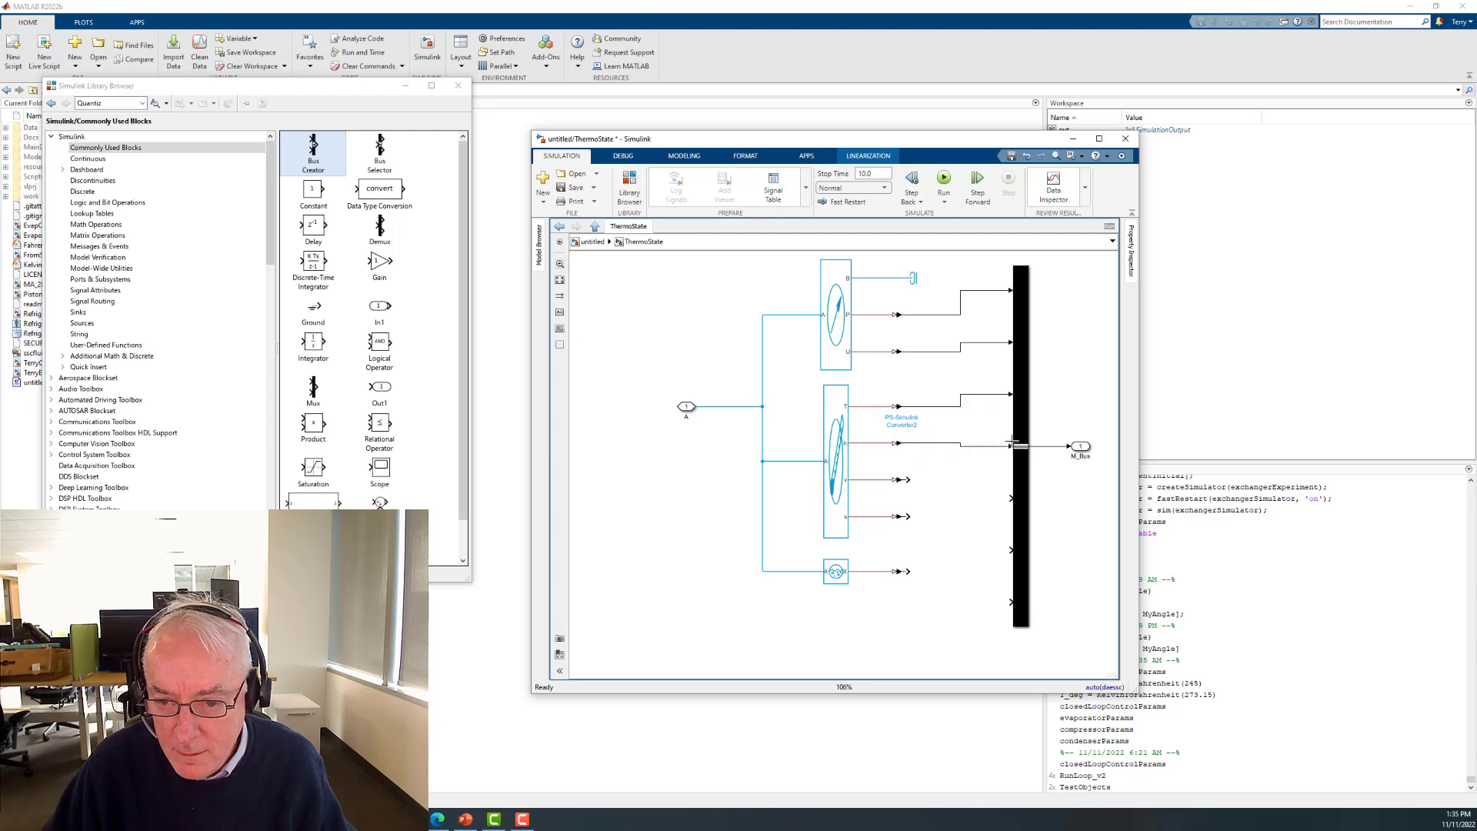
drag(907, 479, 1011, 497)
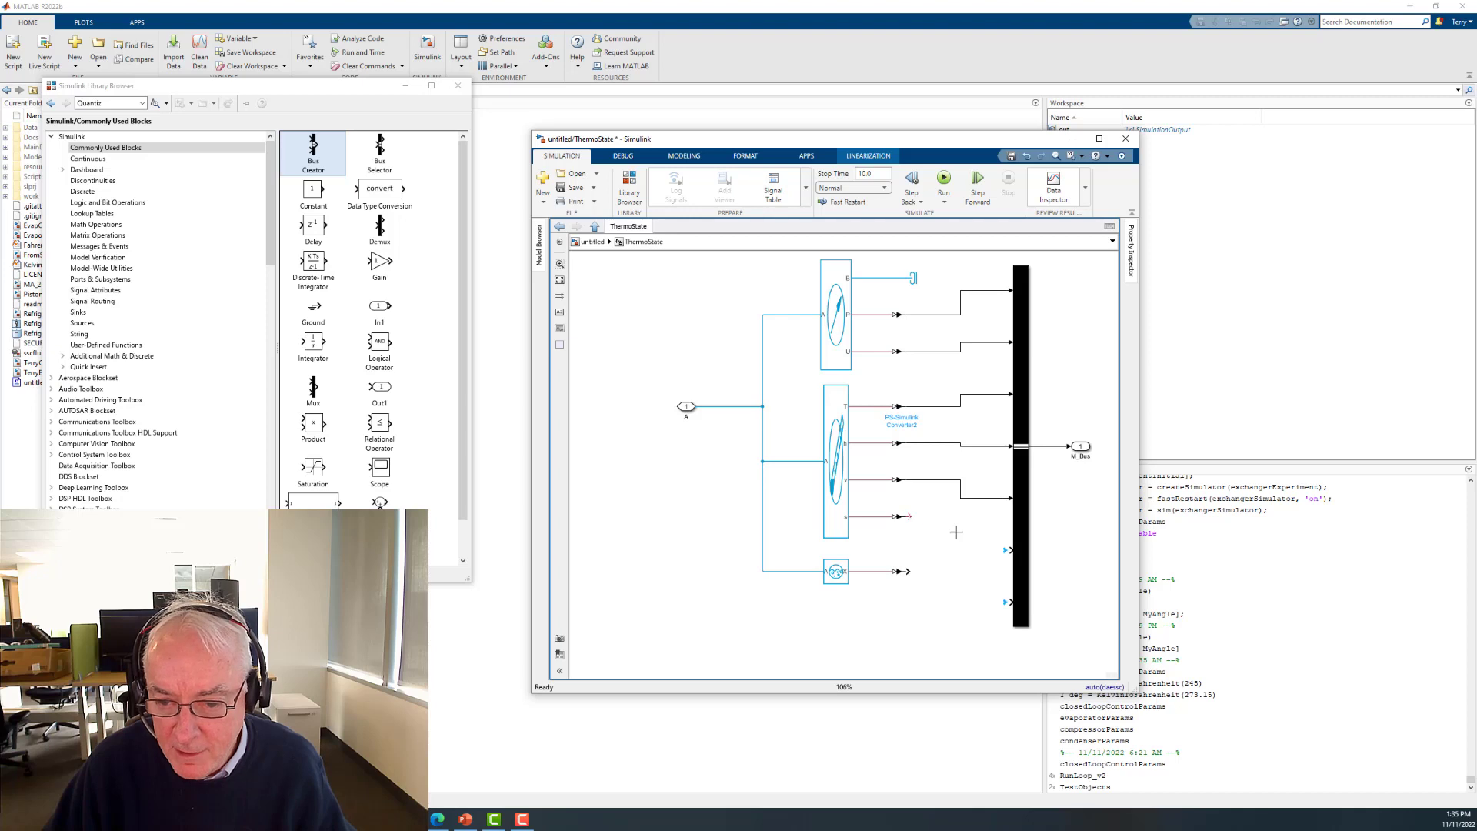
drag(908, 516, 1014, 549)
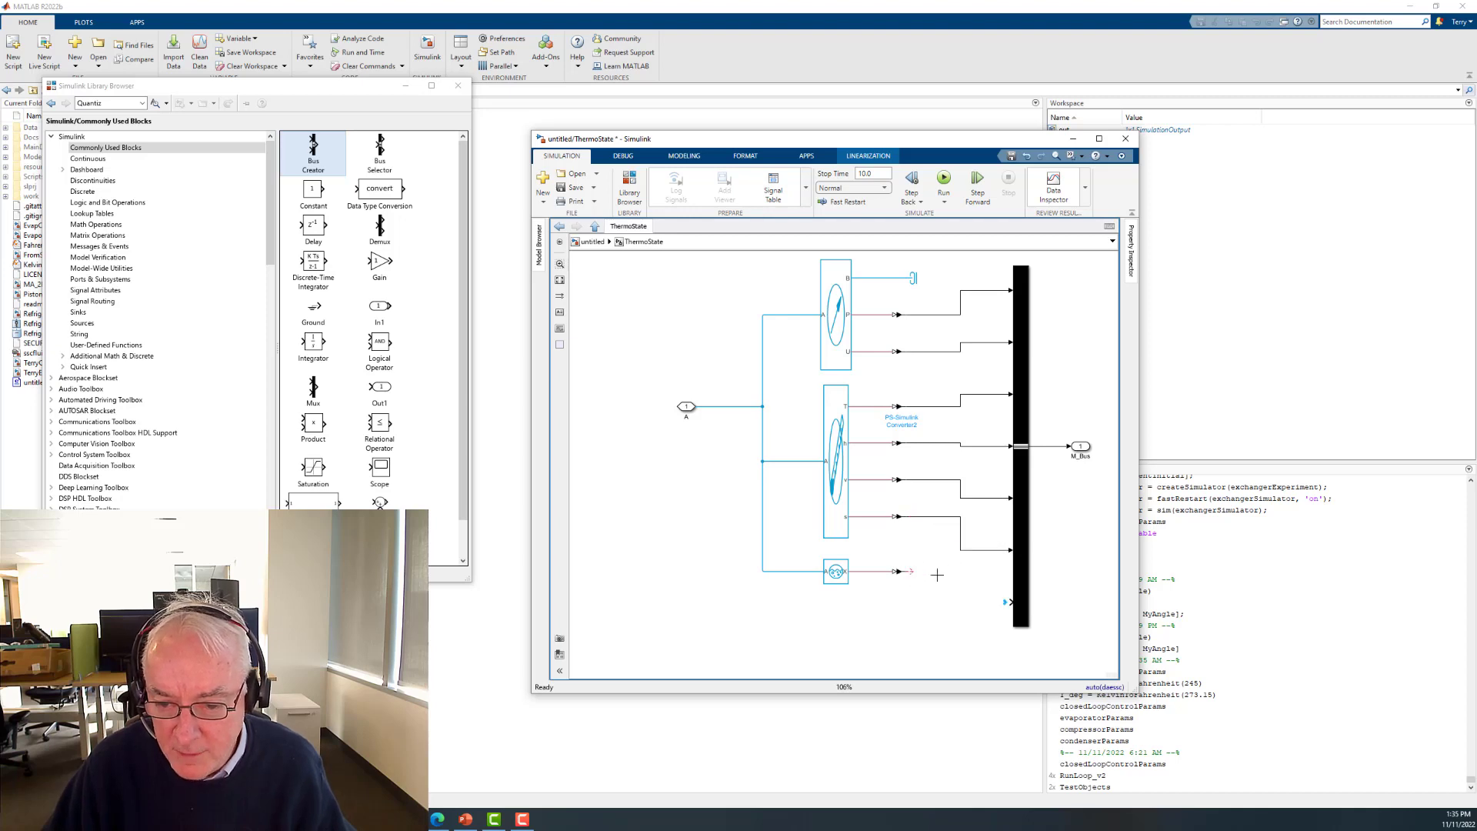
drag(937, 575, 1018, 604)
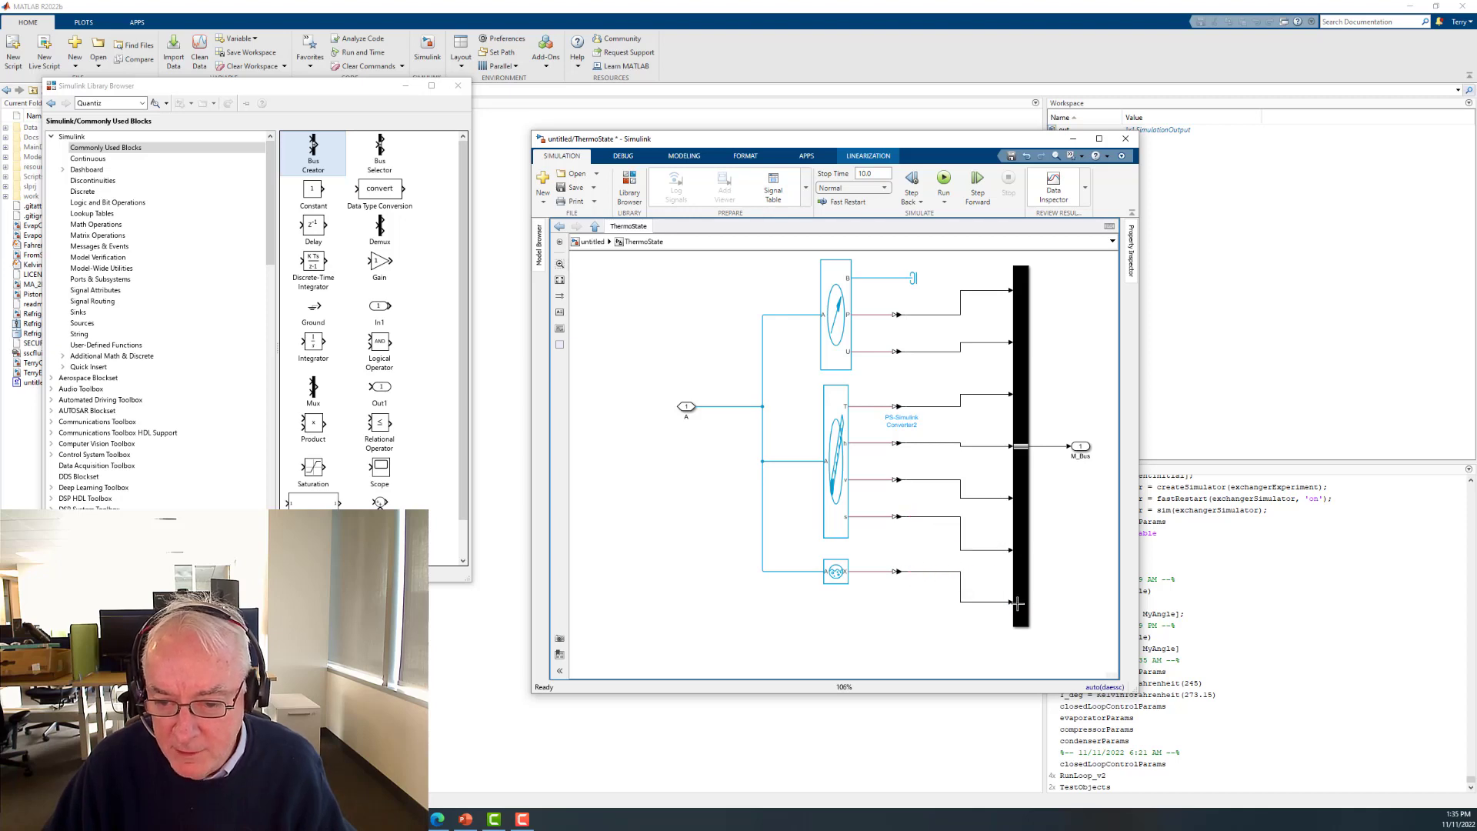
- Set the output signal unit of the converter on internal energy output U to kJ/kg
double_click(897, 351)
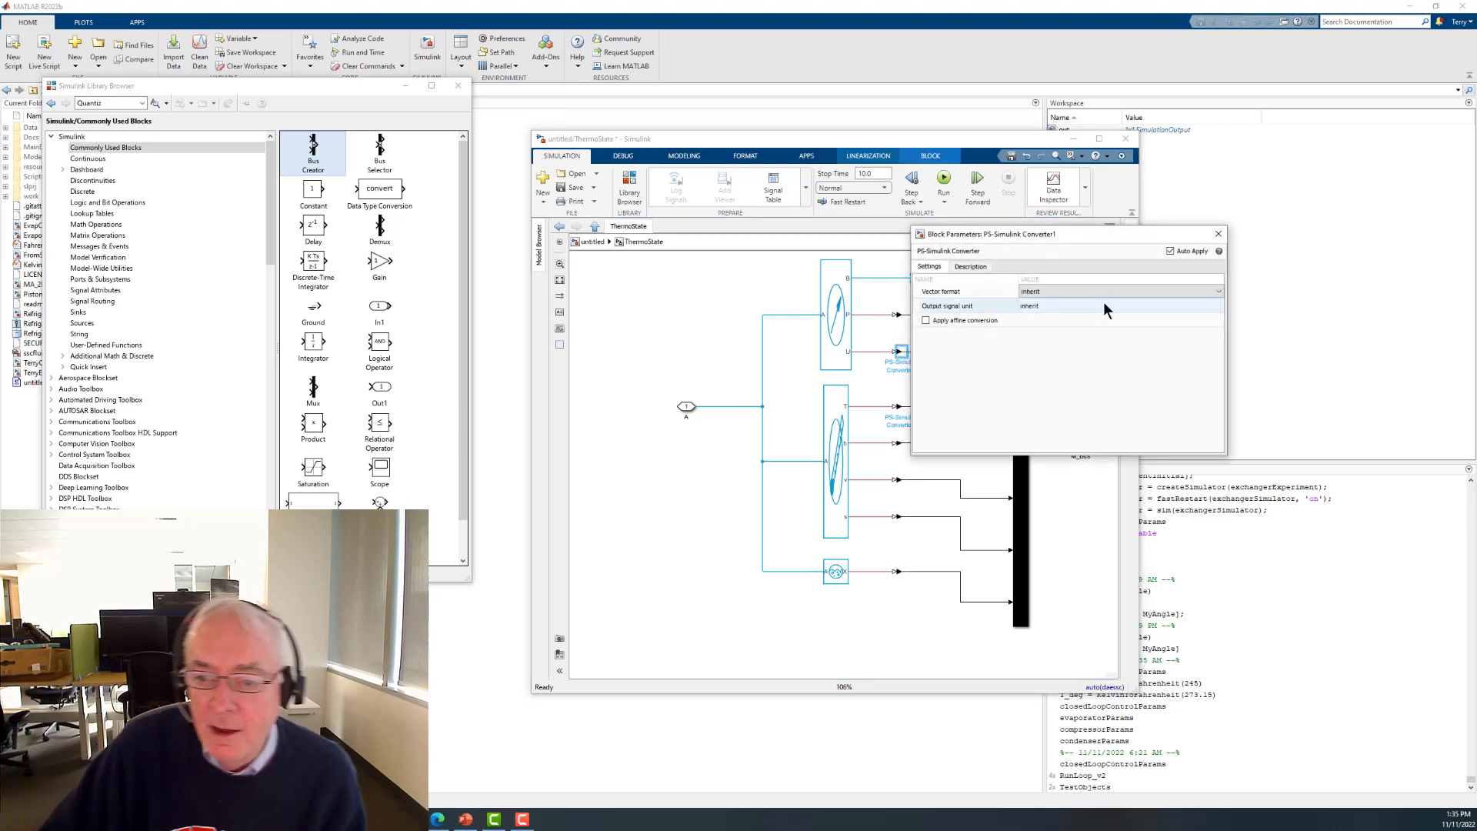
click(1059, 305)
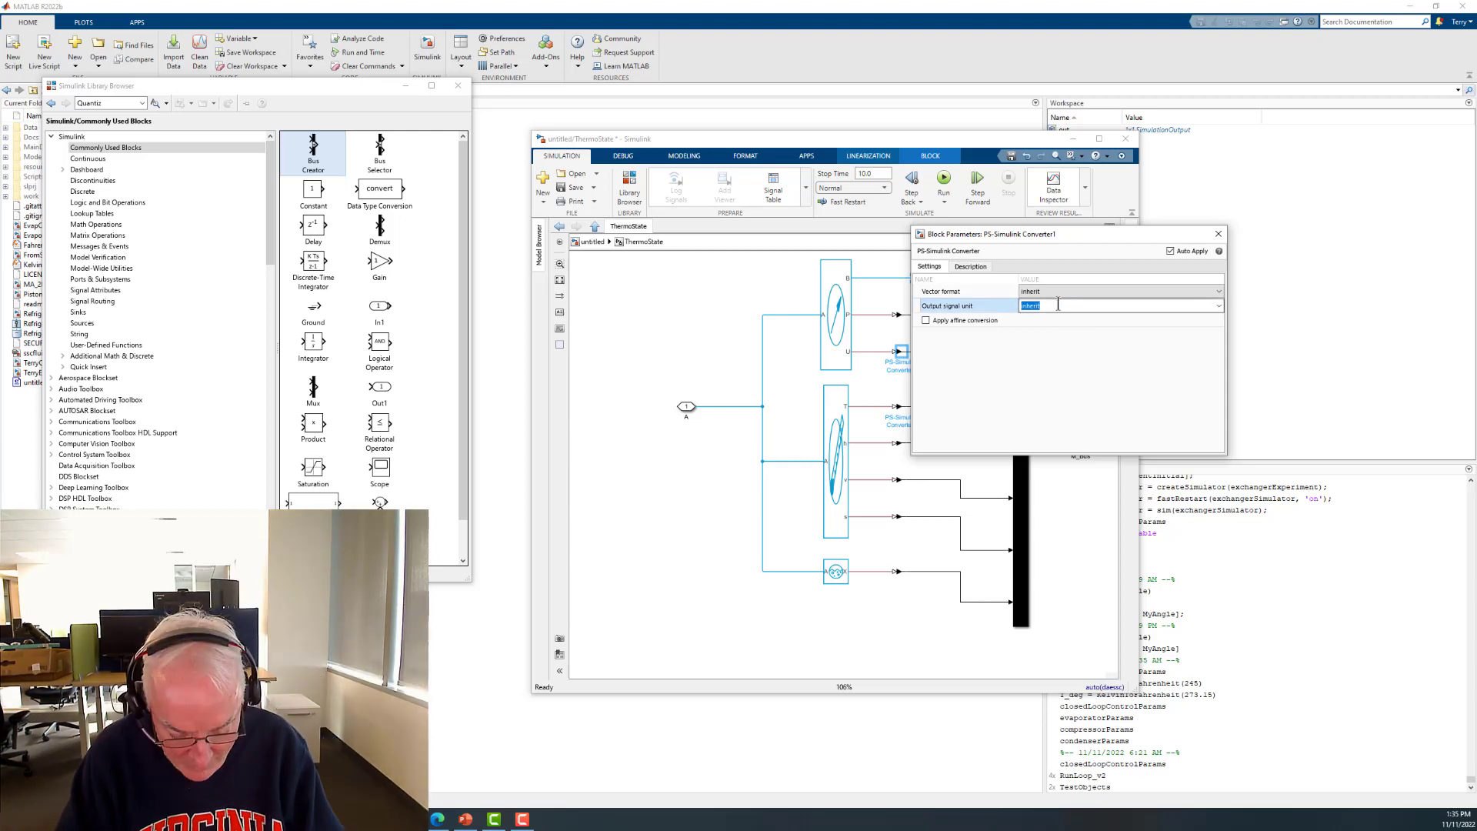
text(k)
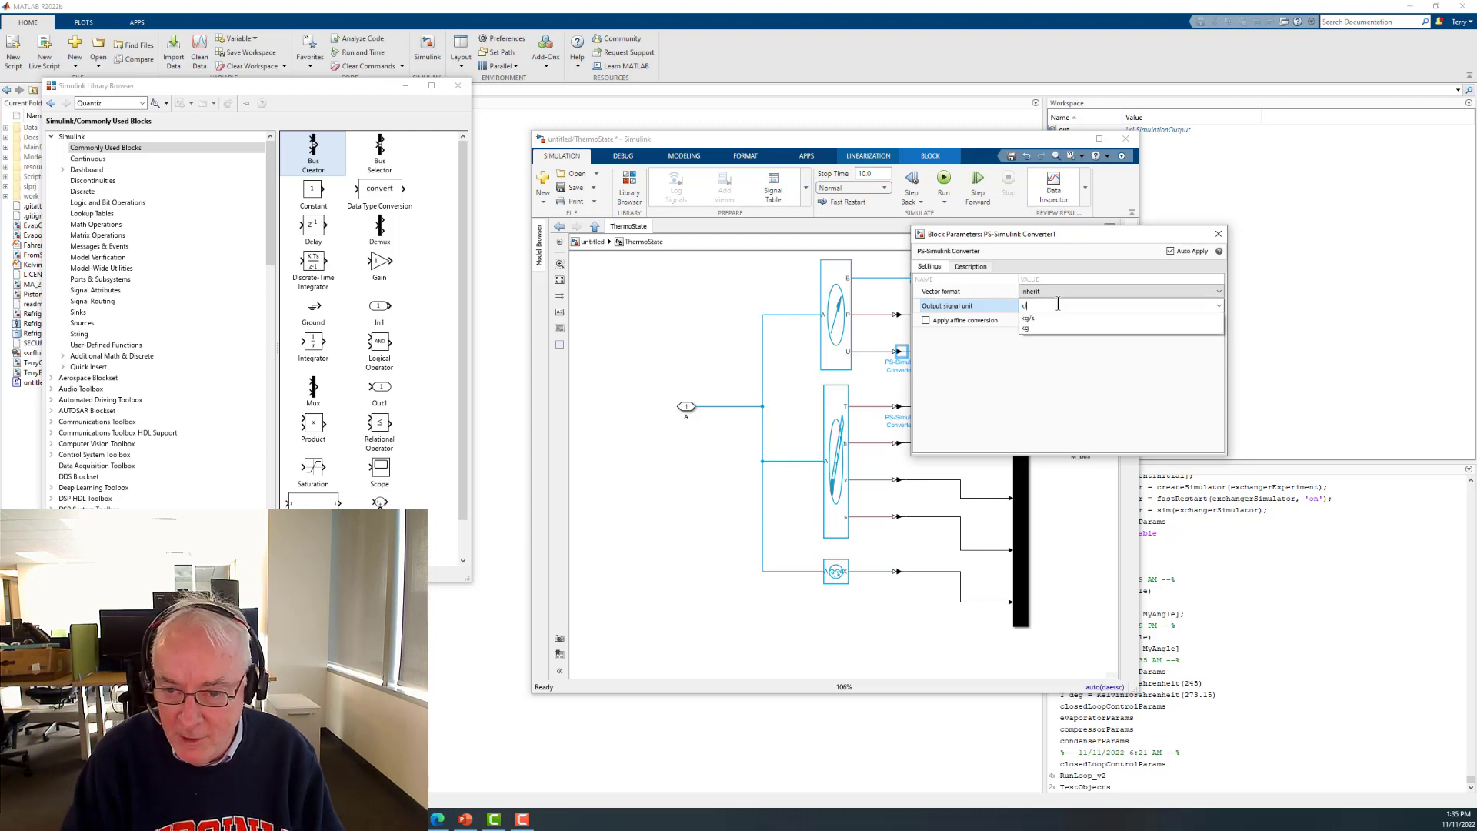
text(J/kg)
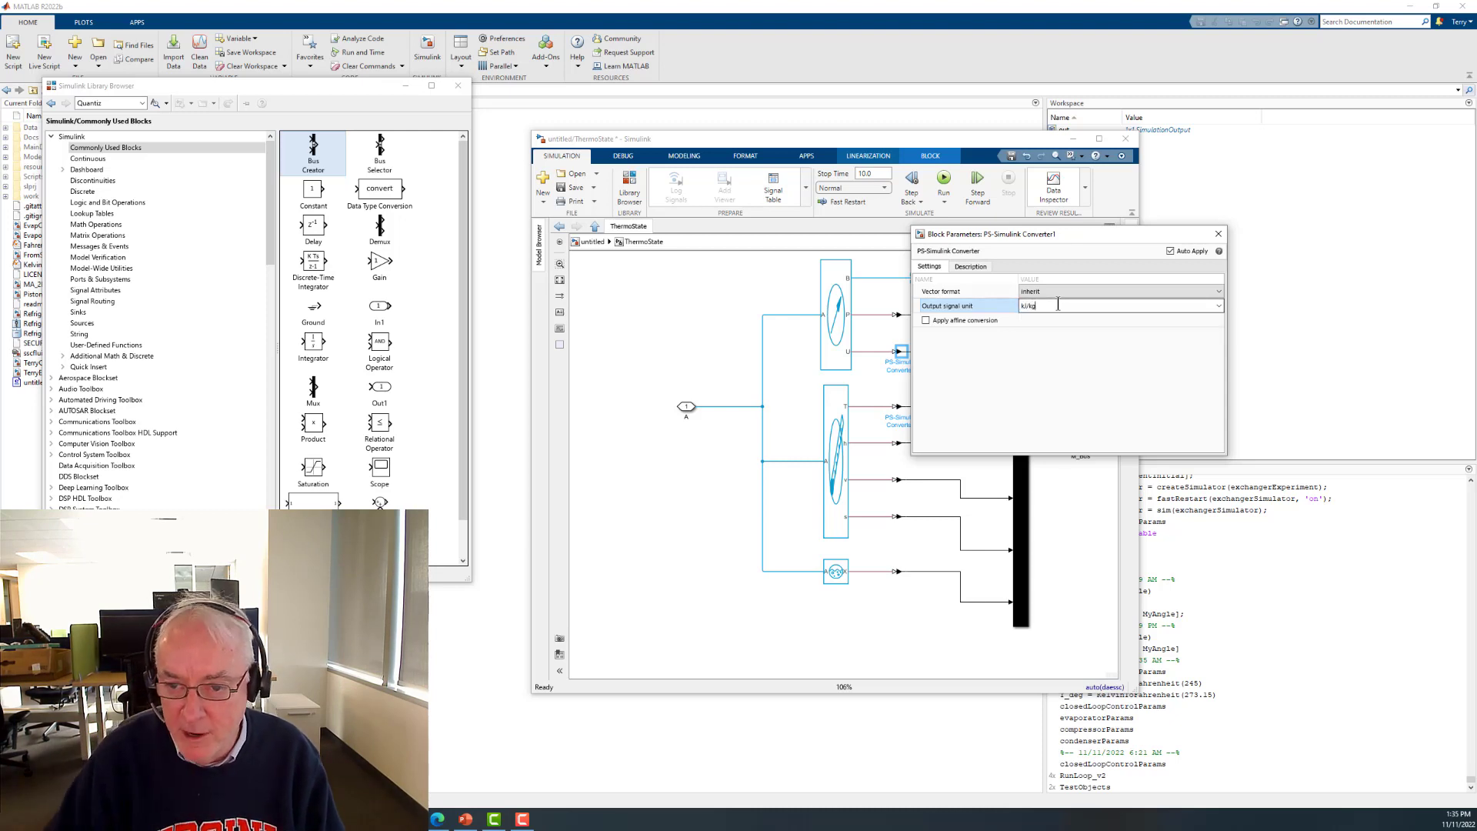
click(1038, 355)
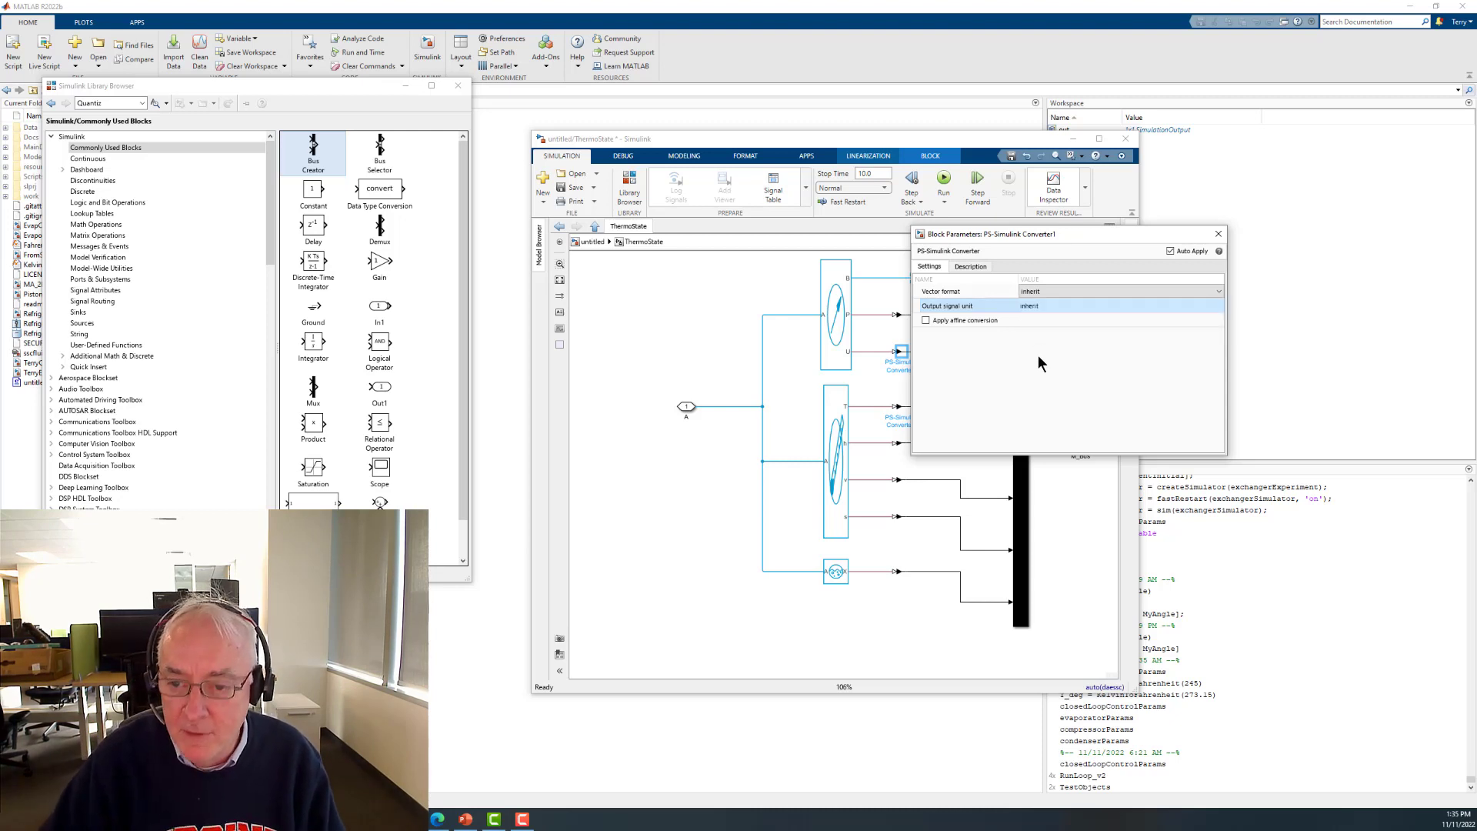
click(1218, 234)
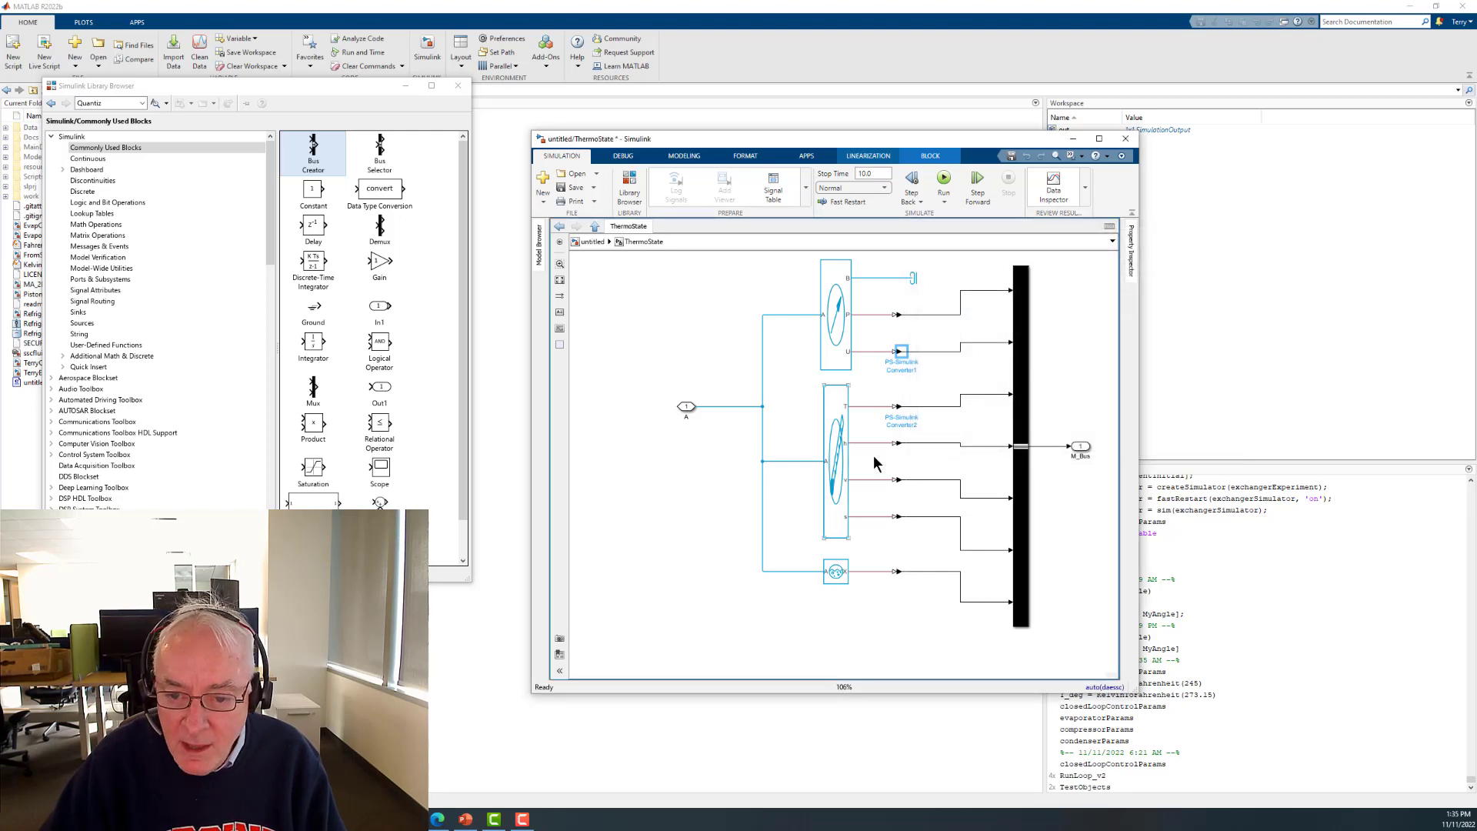
- Replace the converter on the Thermodynamic Properties sensor's second output with a copy of the internal energy converter
click(901, 446)
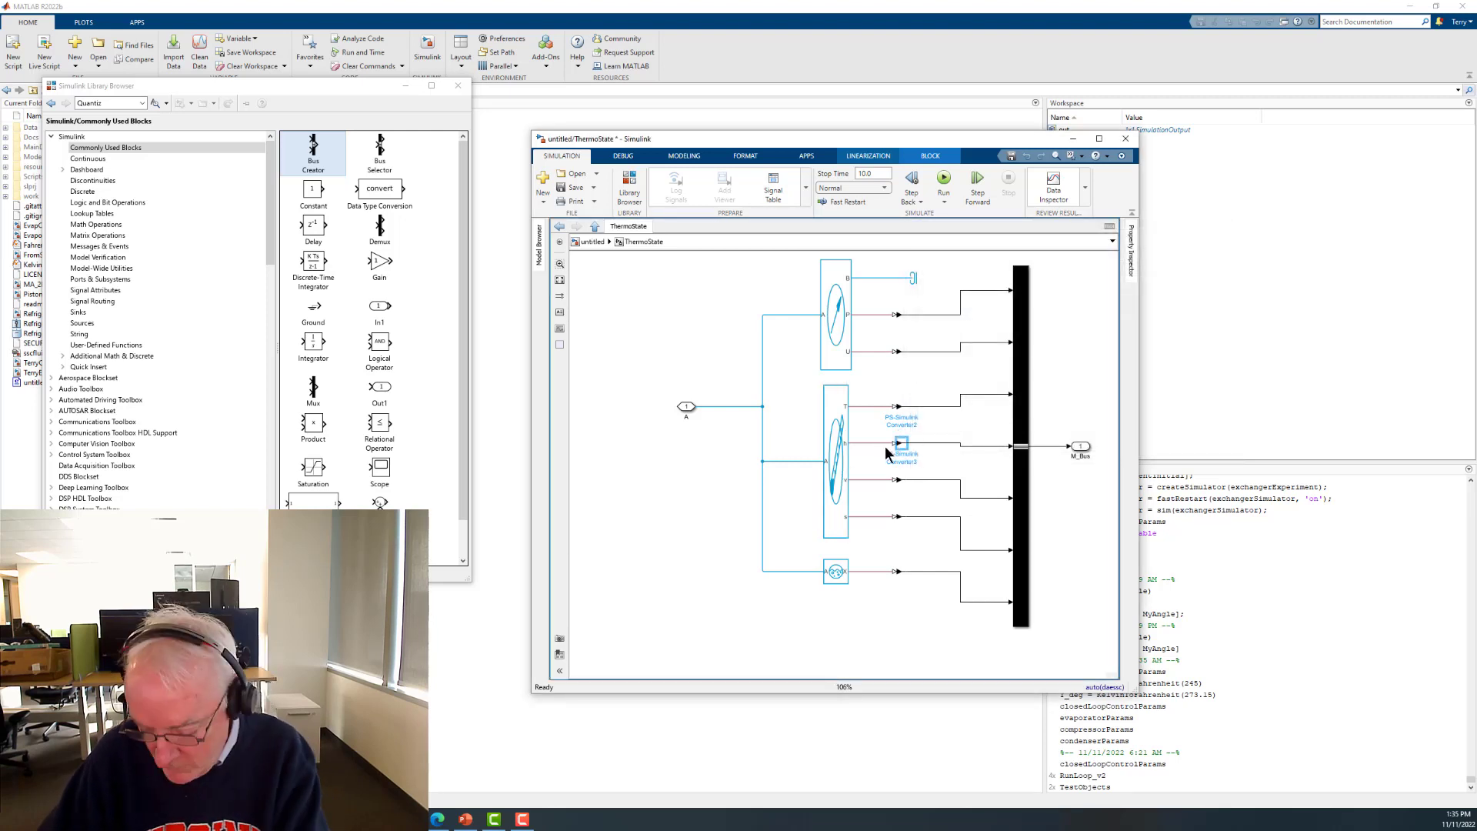
key(Delete)
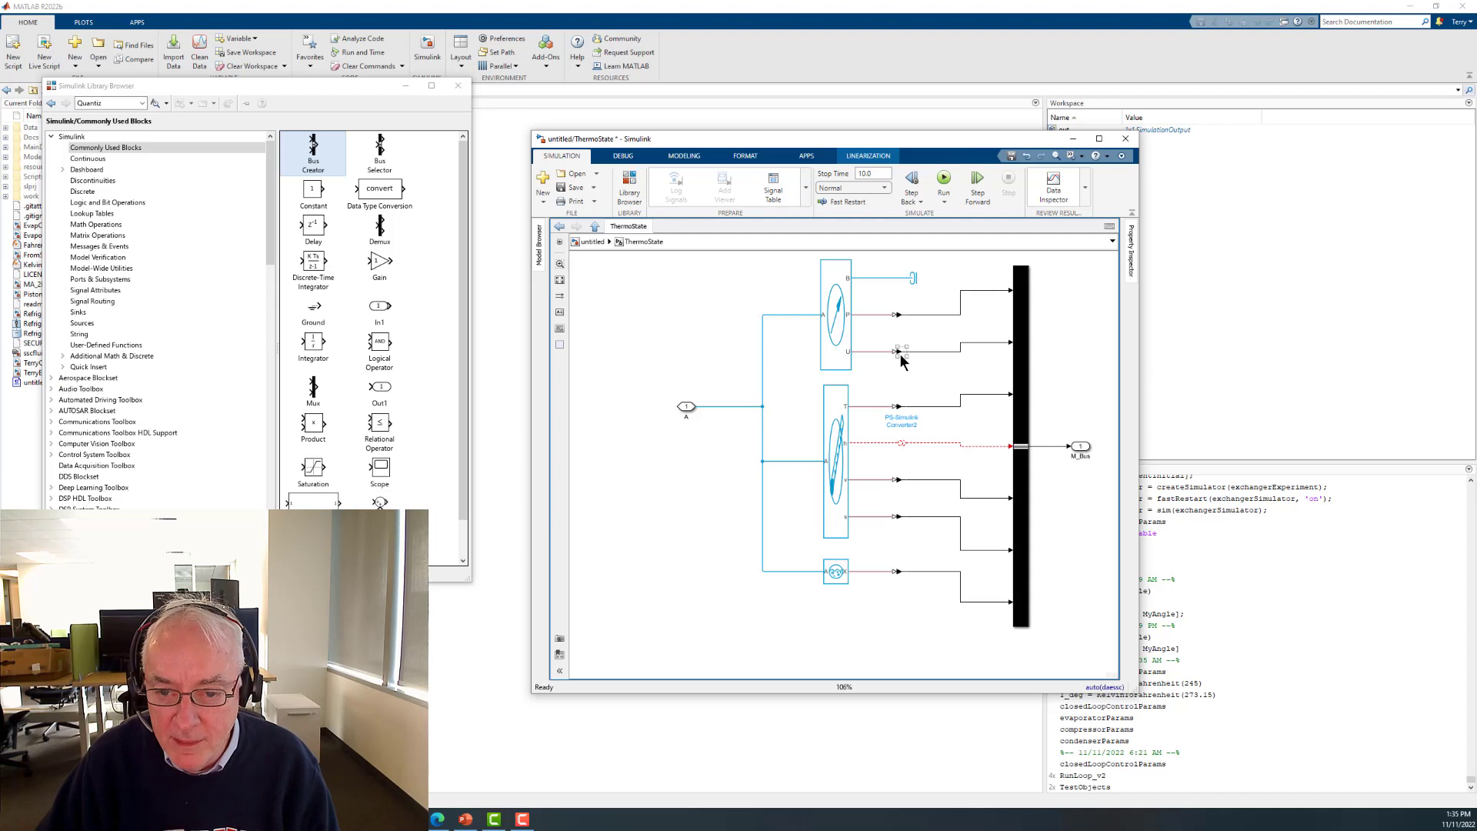
drag(901, 356, 906, 454)
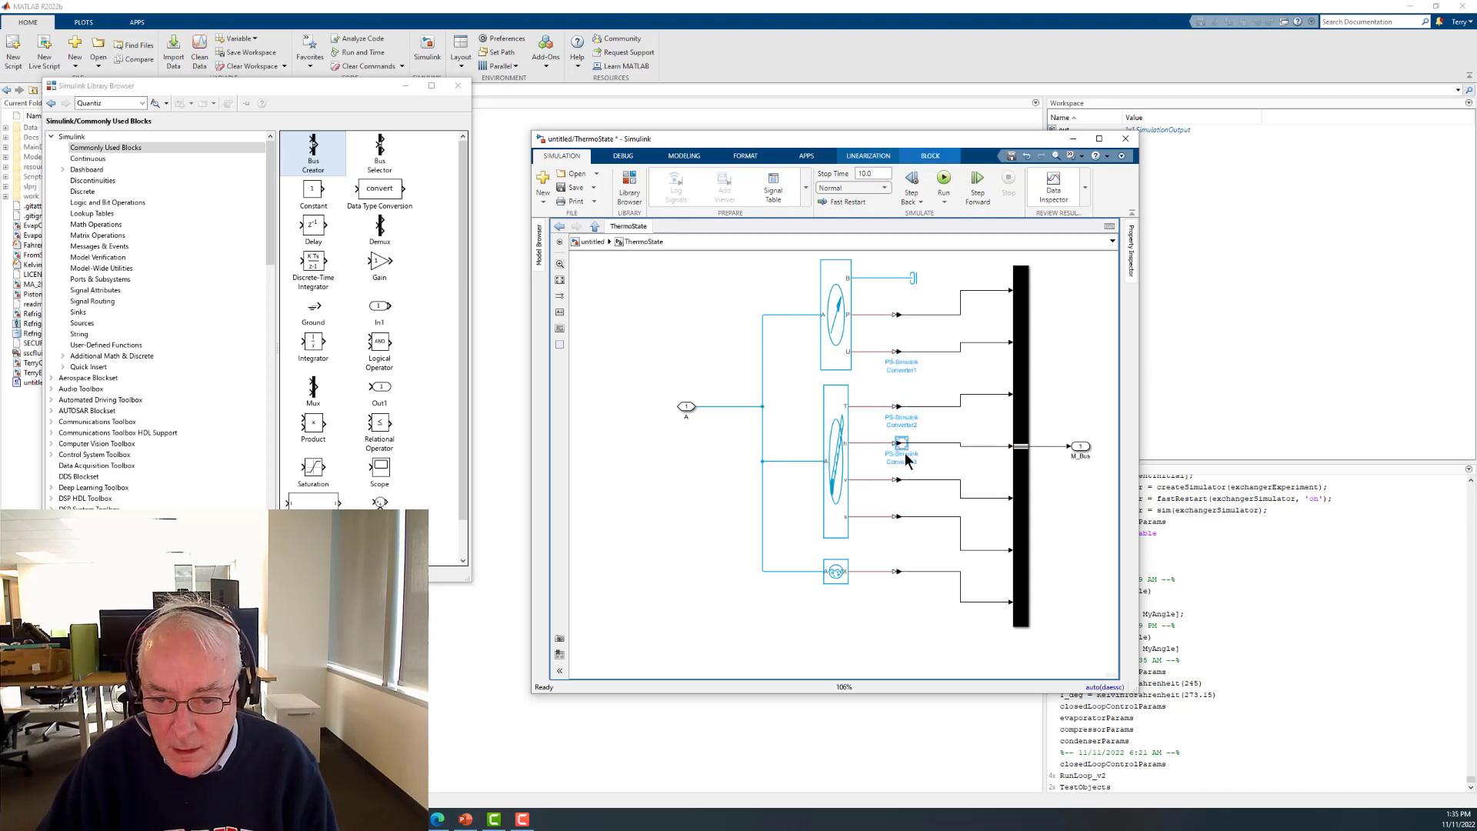
- Set the output signal unit of the converter on temperature output T to K
double_click(904, 410)
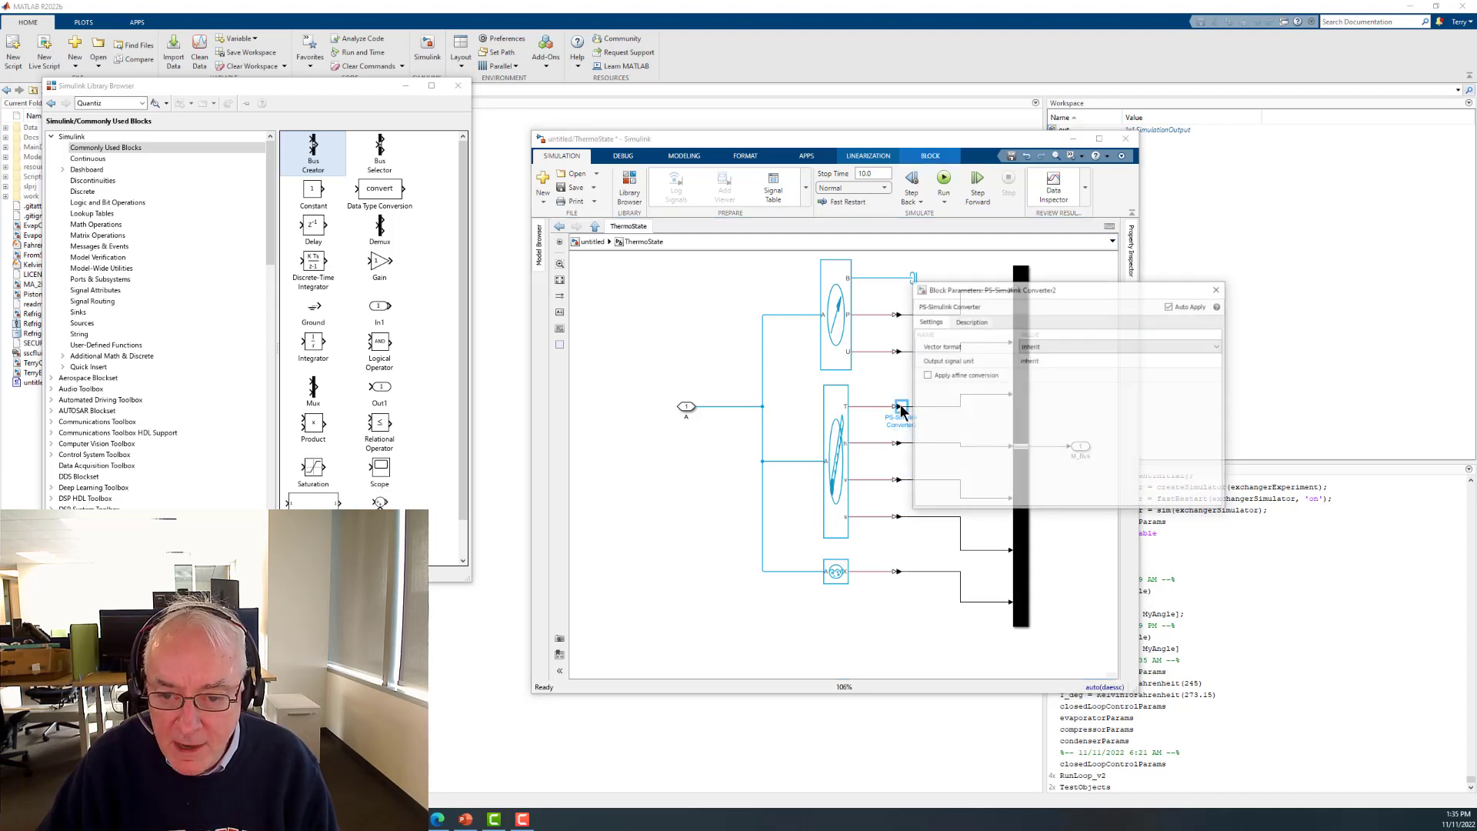
click(1042, 359)
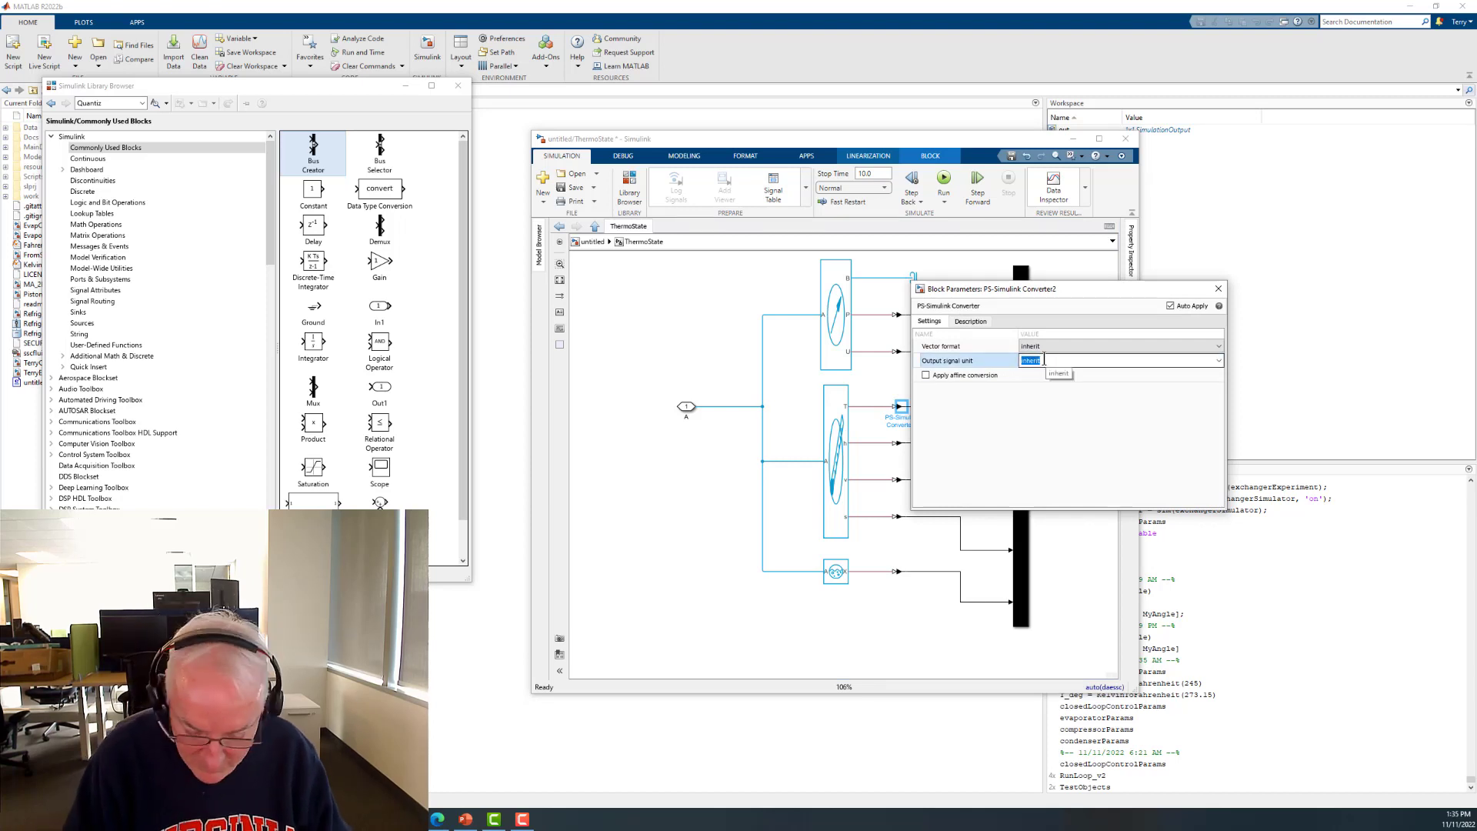
text(K)
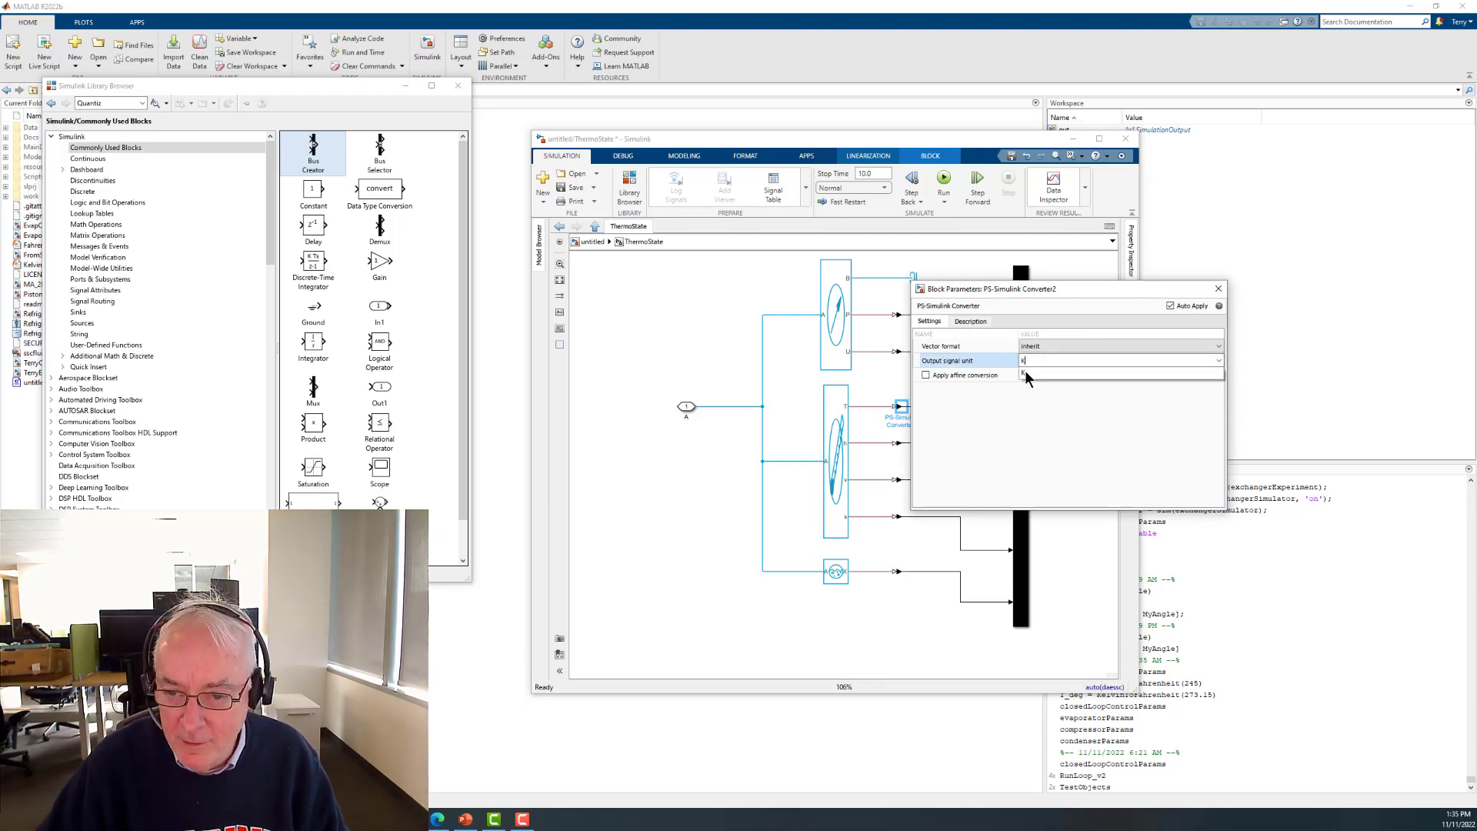
click(1024, 373)
click(1219, 289)
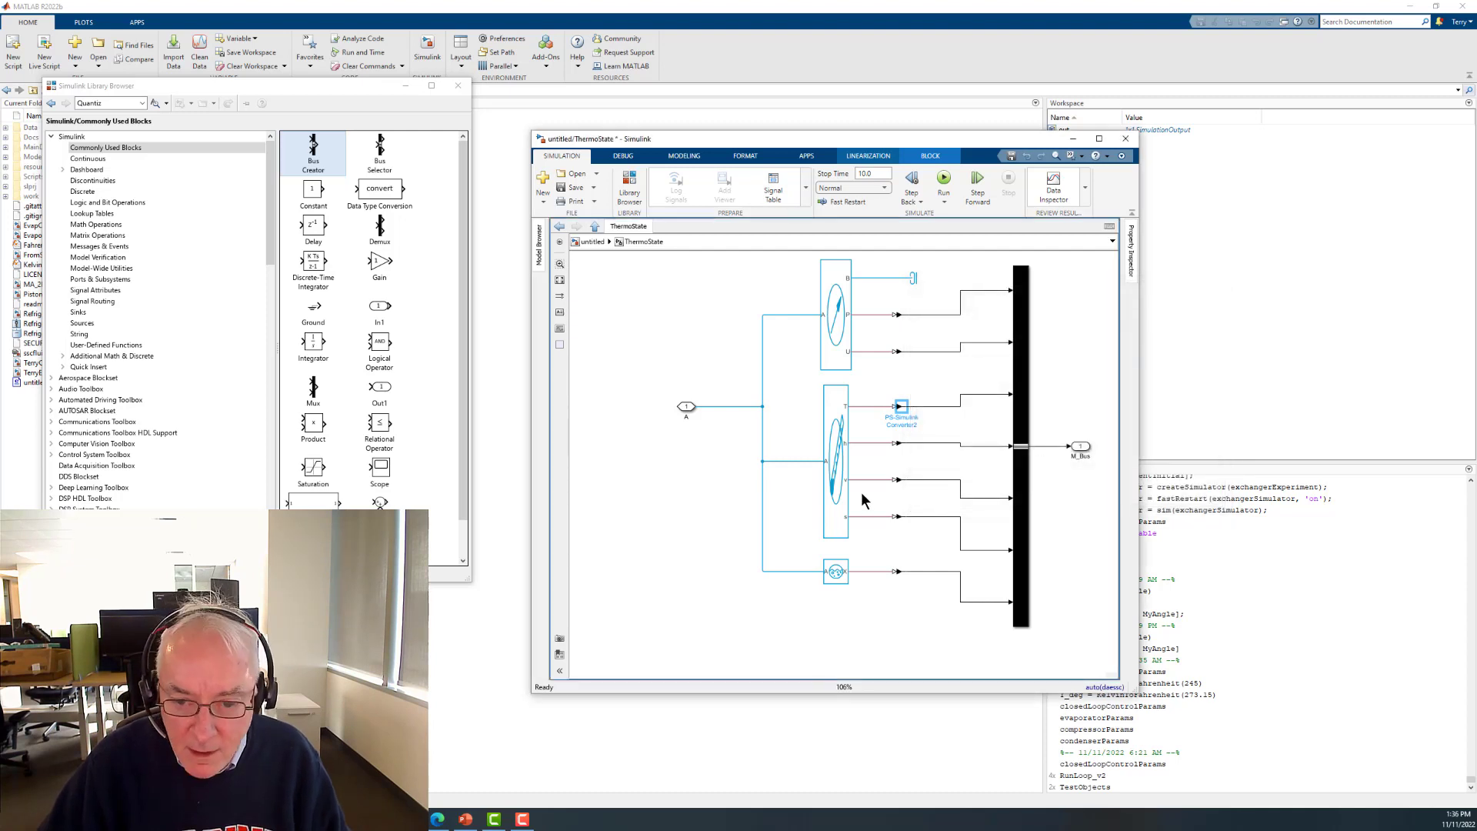
- Check the remaining converters on the lower sensor outputs and the Bus Creator's list of input elements
key(ctrl+v)
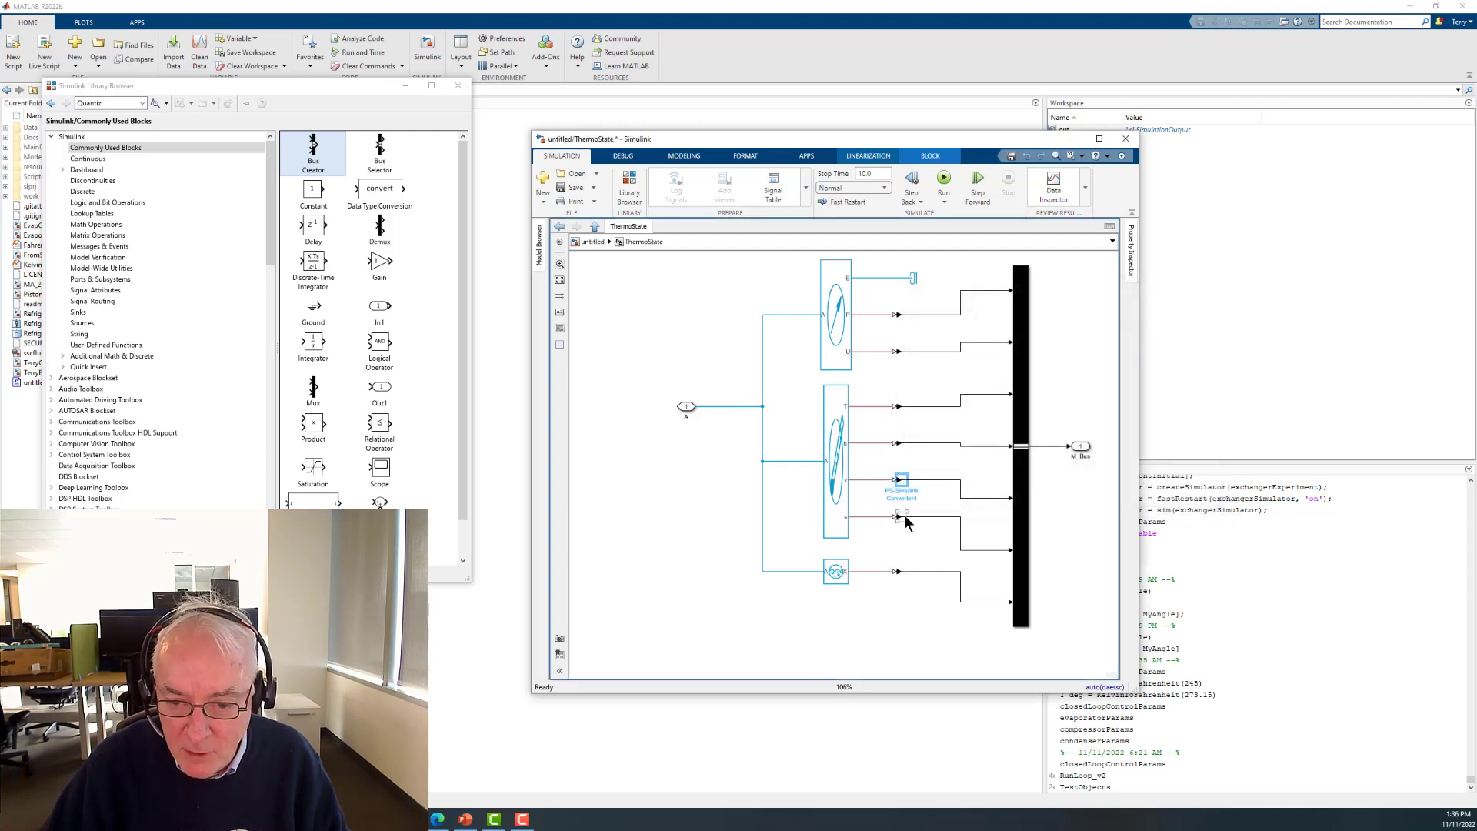
key(ctrl+v)
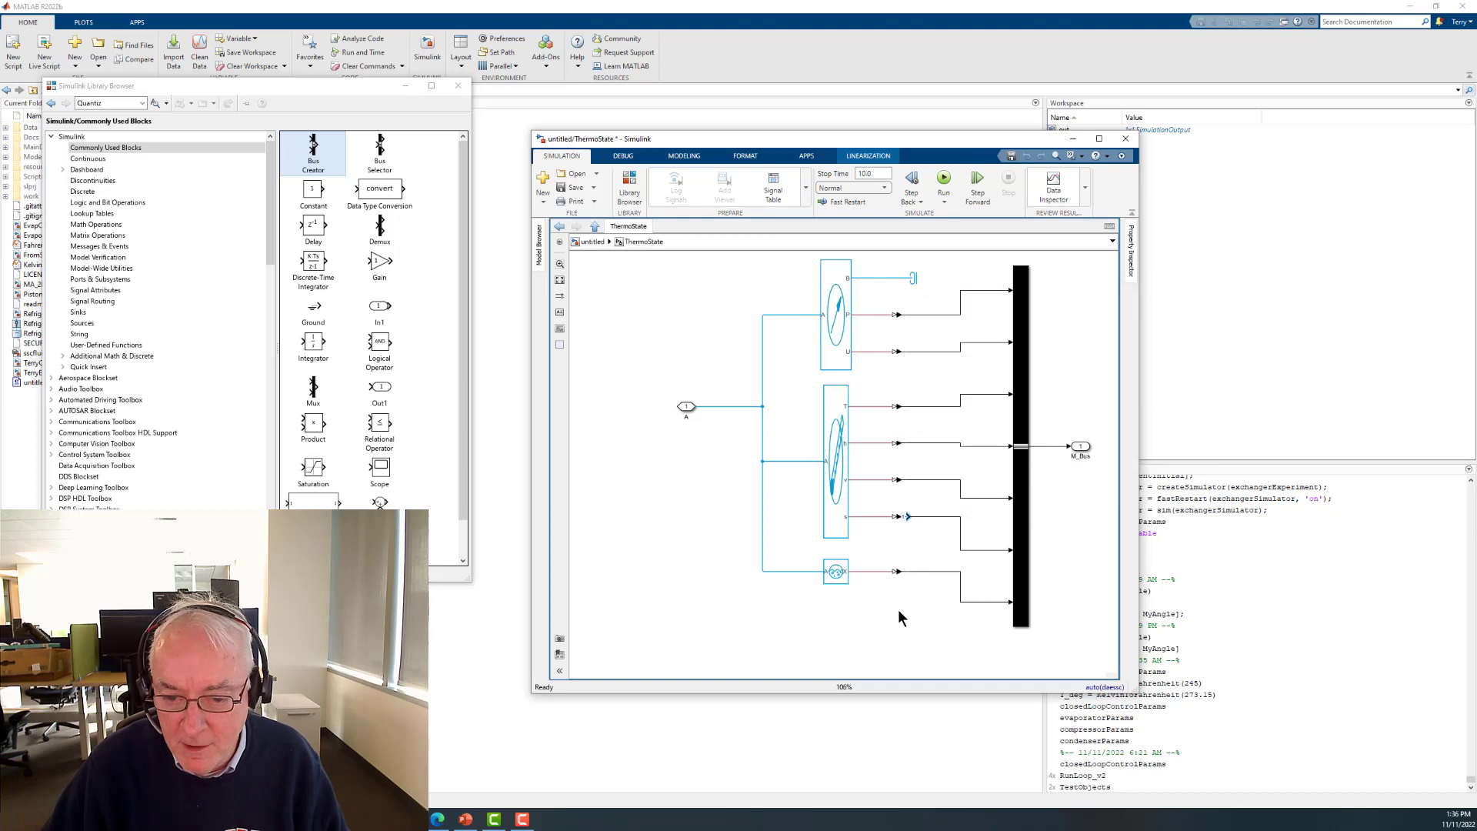
key(ctrl+v)
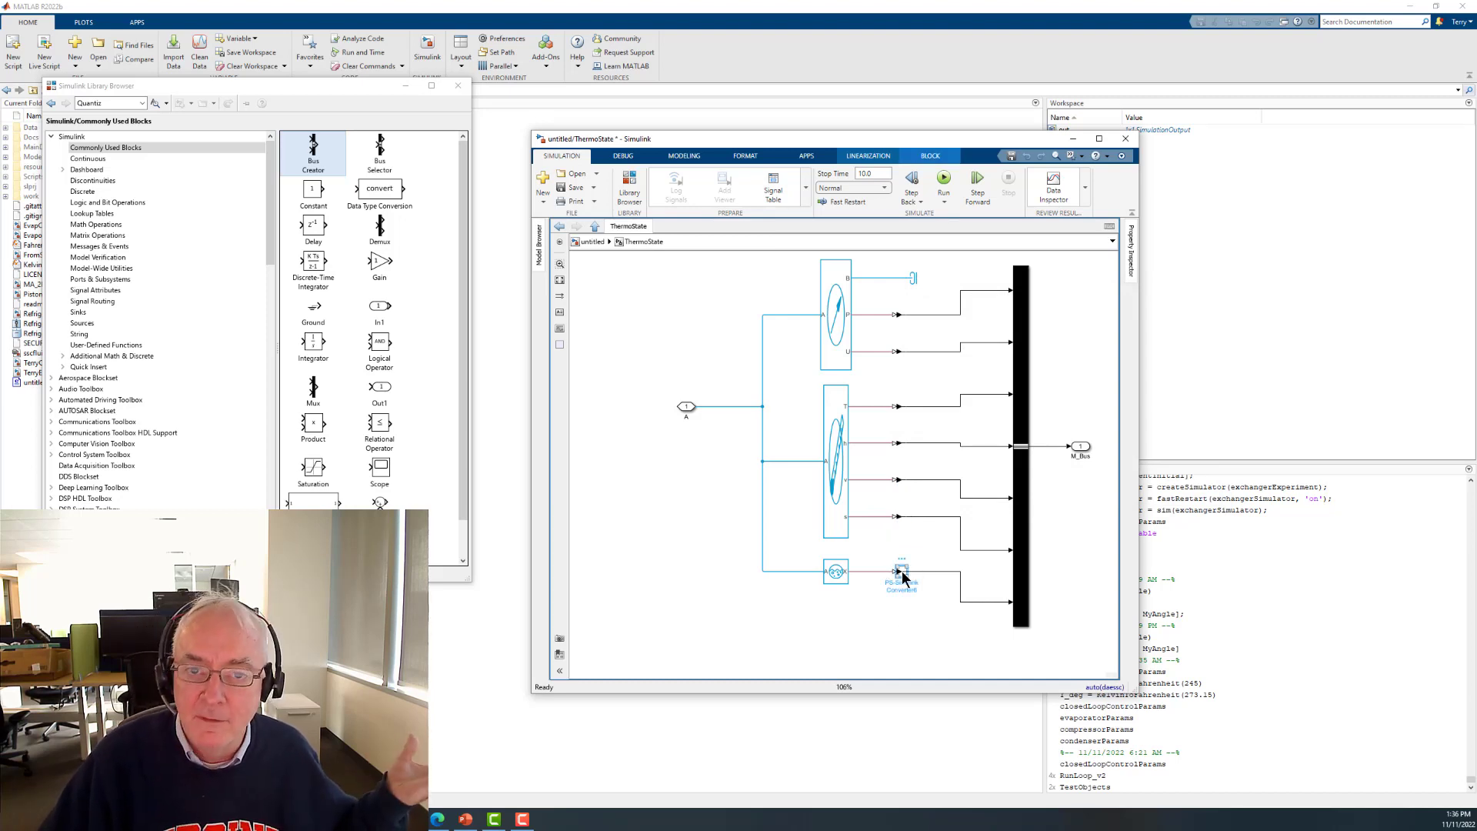
click(888, 611)
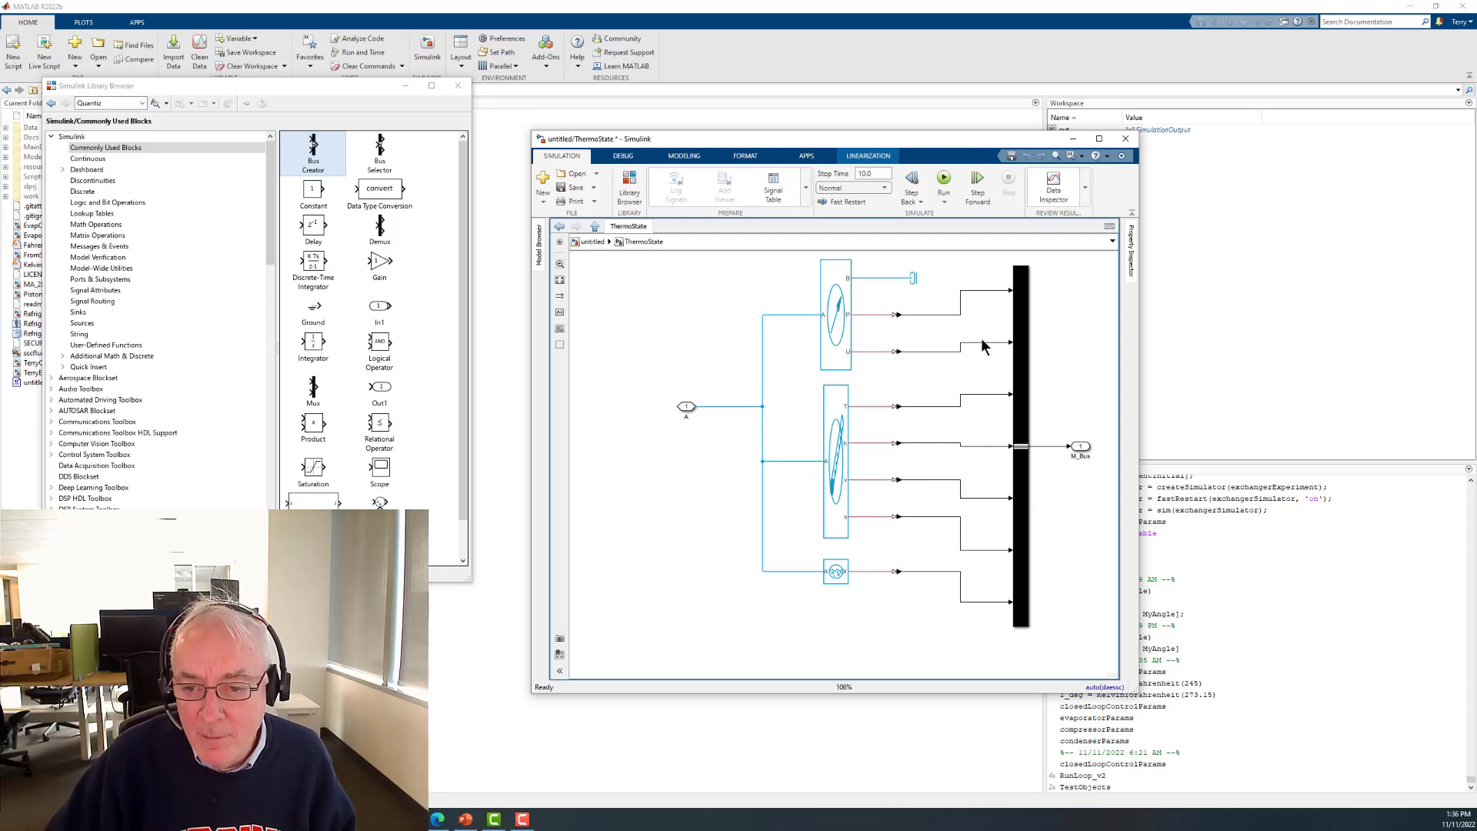
double_click(1022, 341)
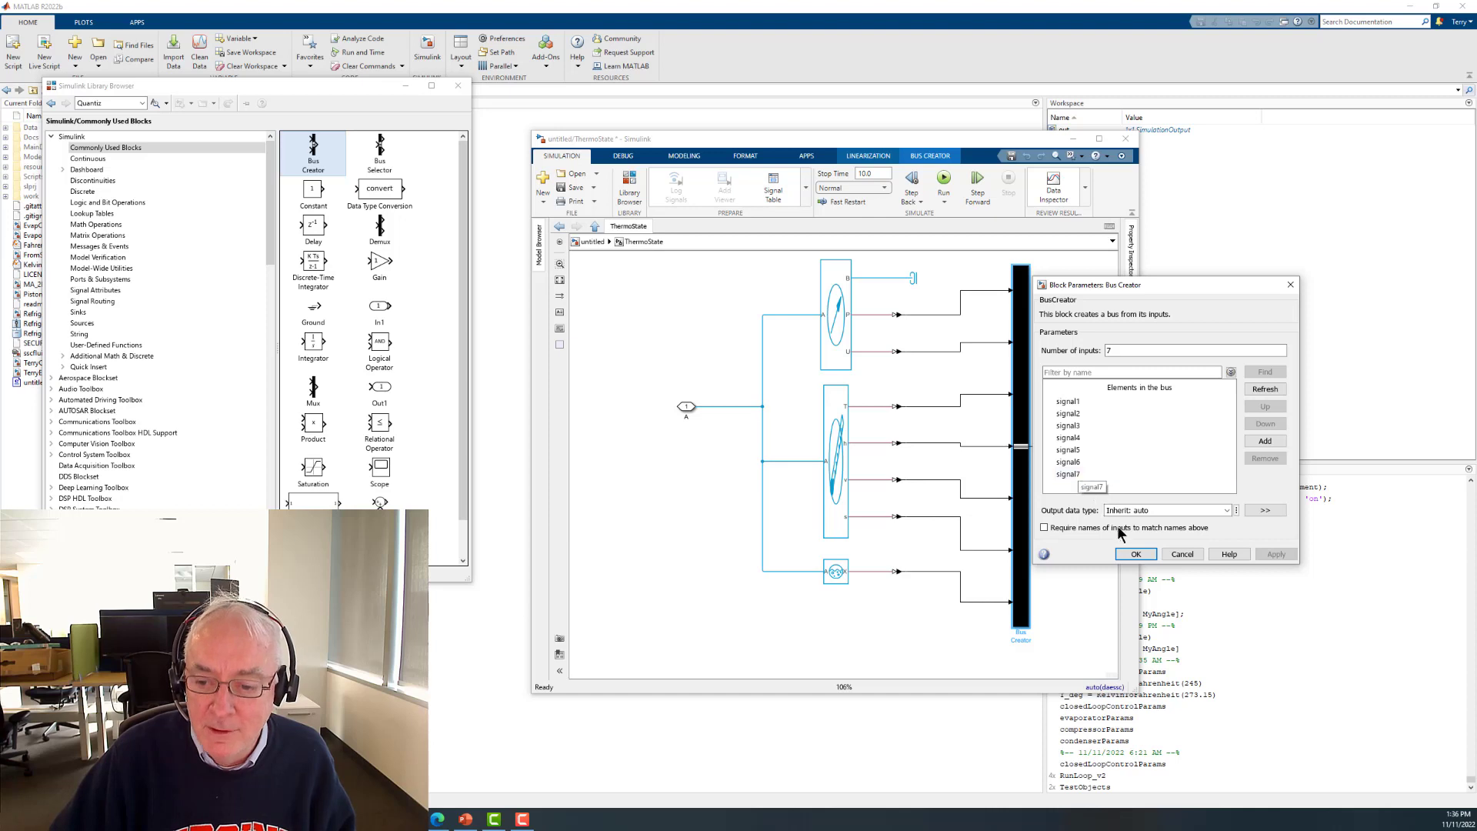
click(1181, 555)
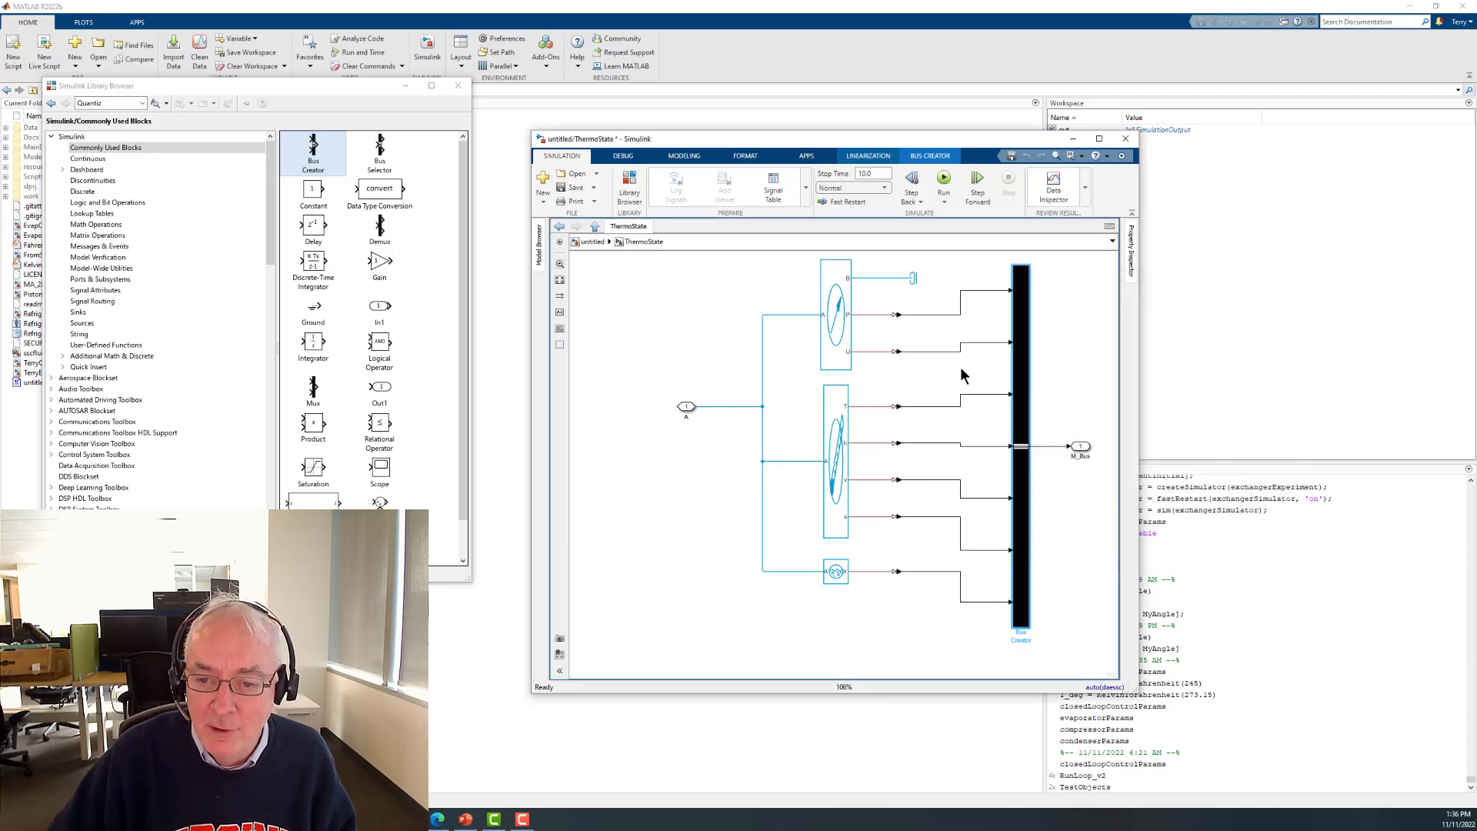
- Name the seven signals entering the Bus Creator P, u, T, h, v, s and x in order, and check its element list
click(929, 314)
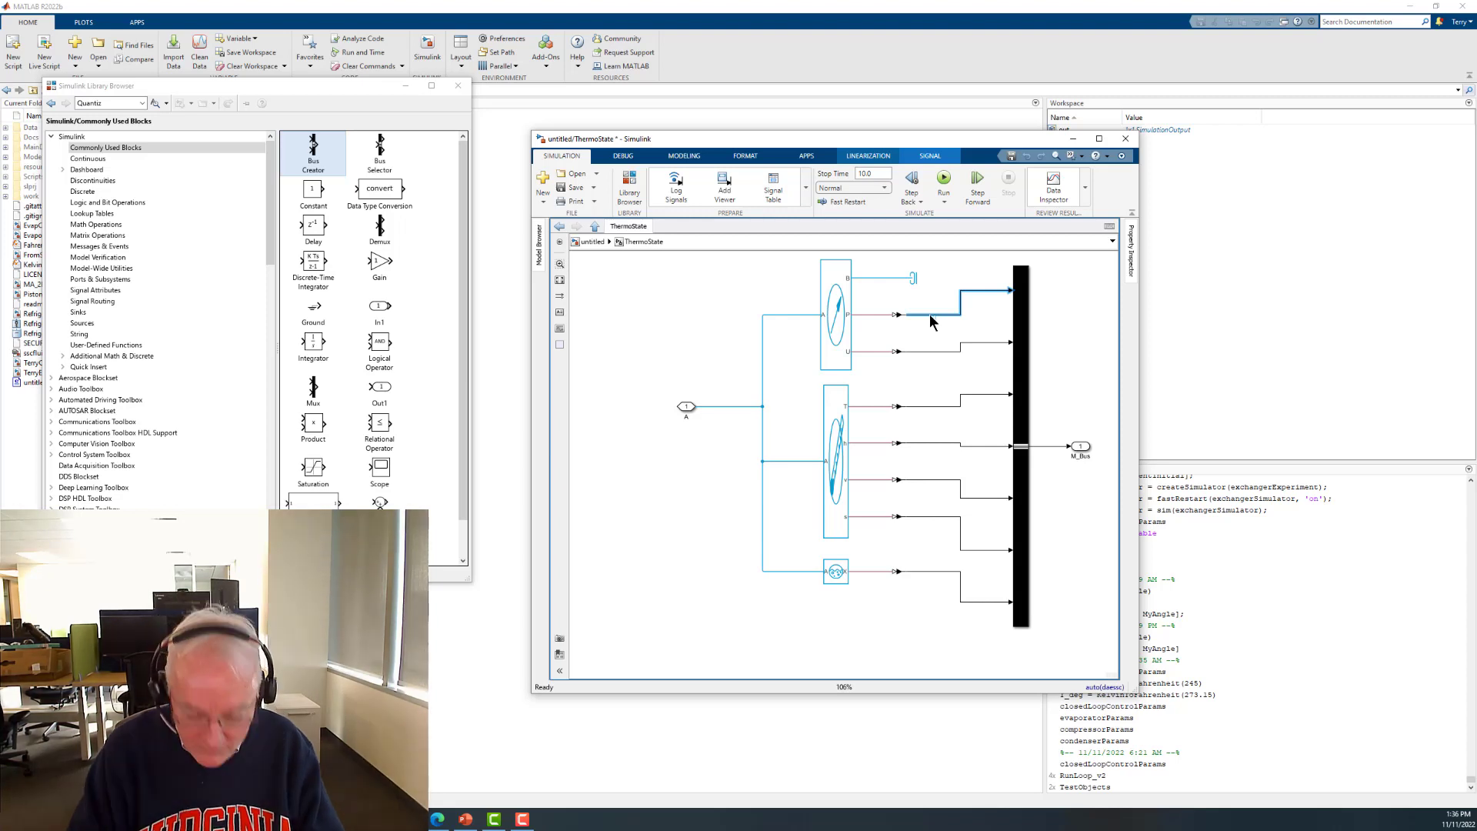
double_click(943, 353)
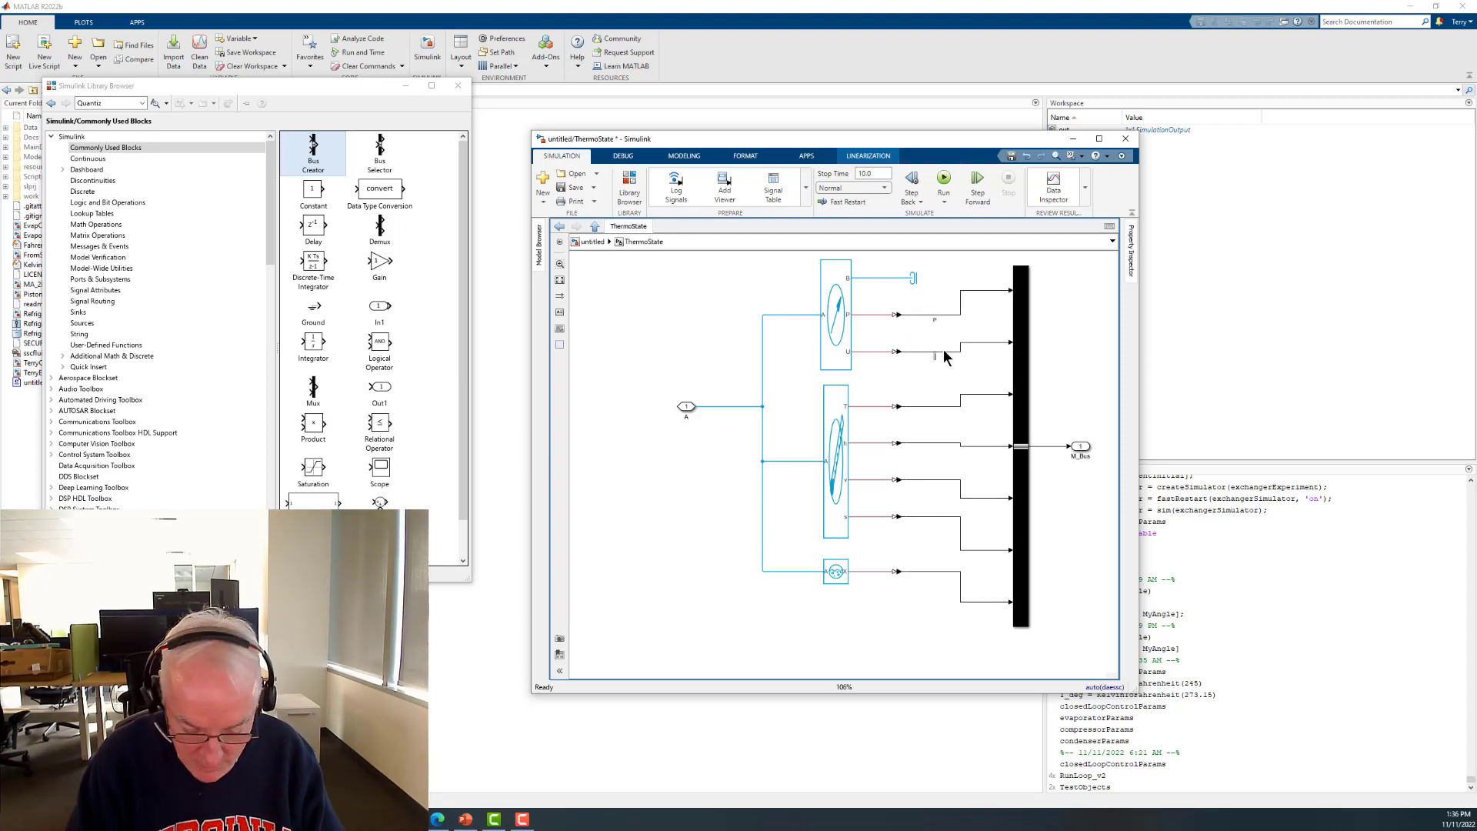
text(u)
click(946, 412)
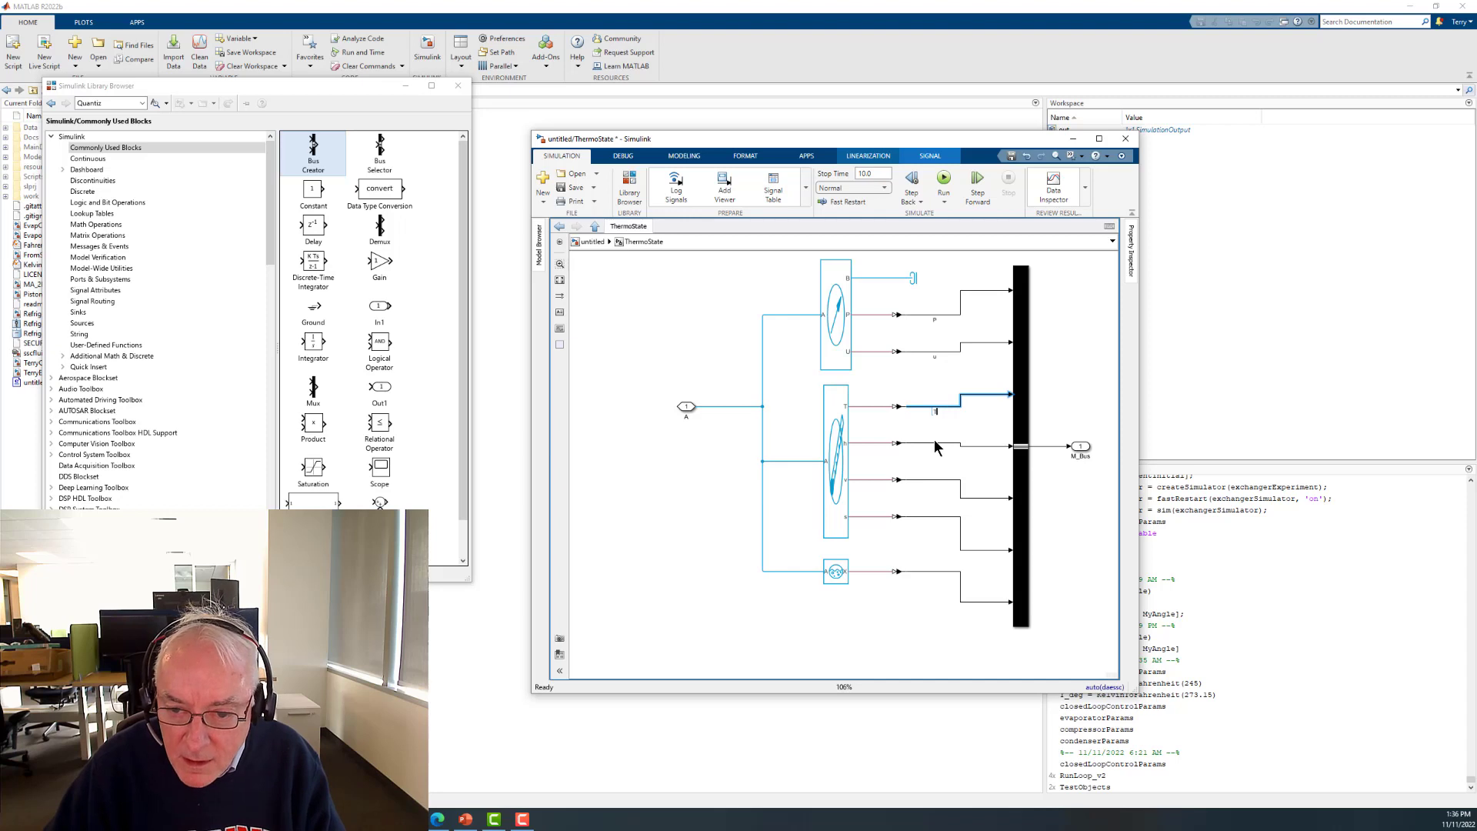
click(934, 440)
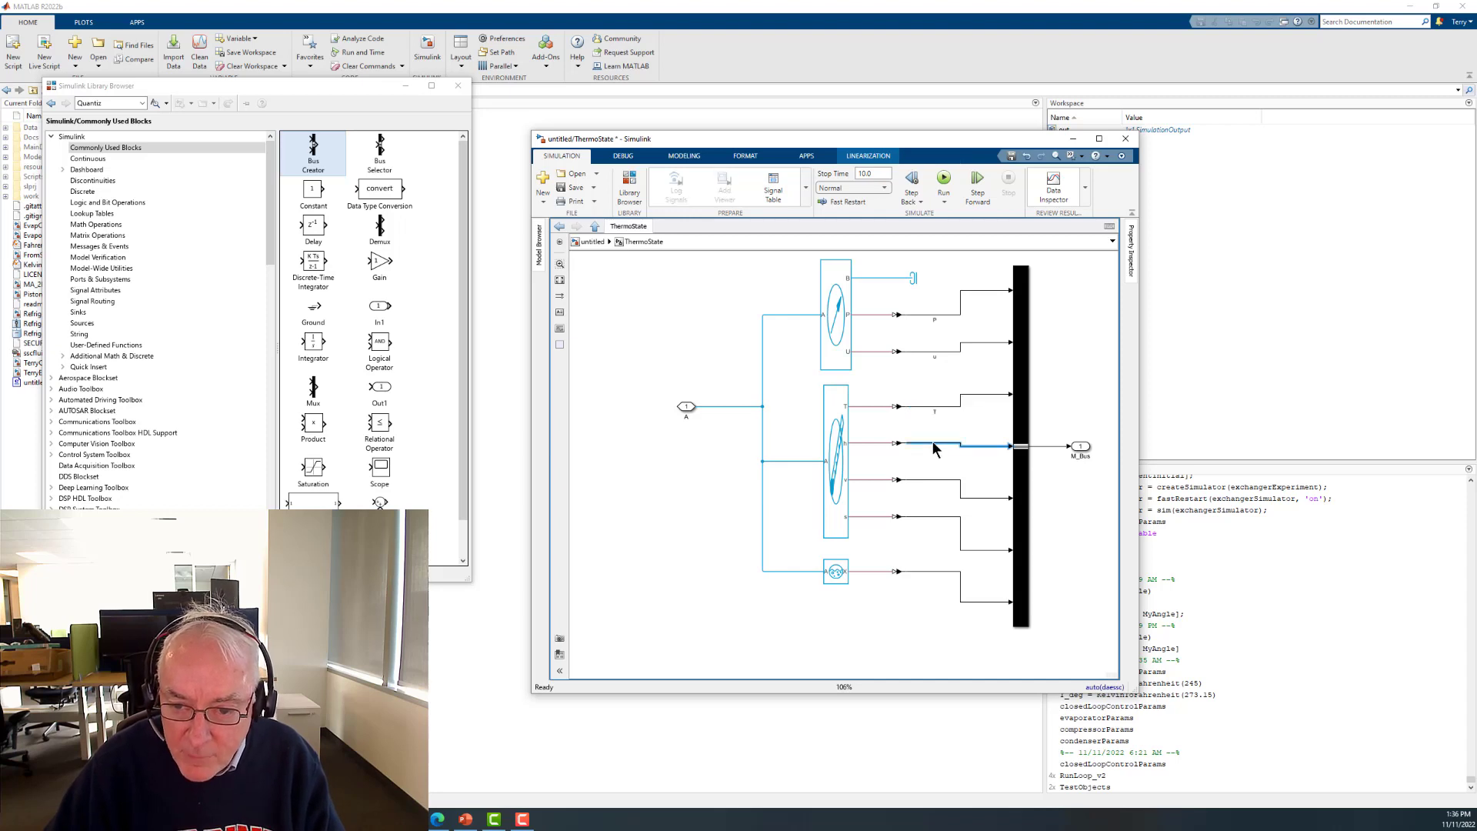
double_click(932, 441)
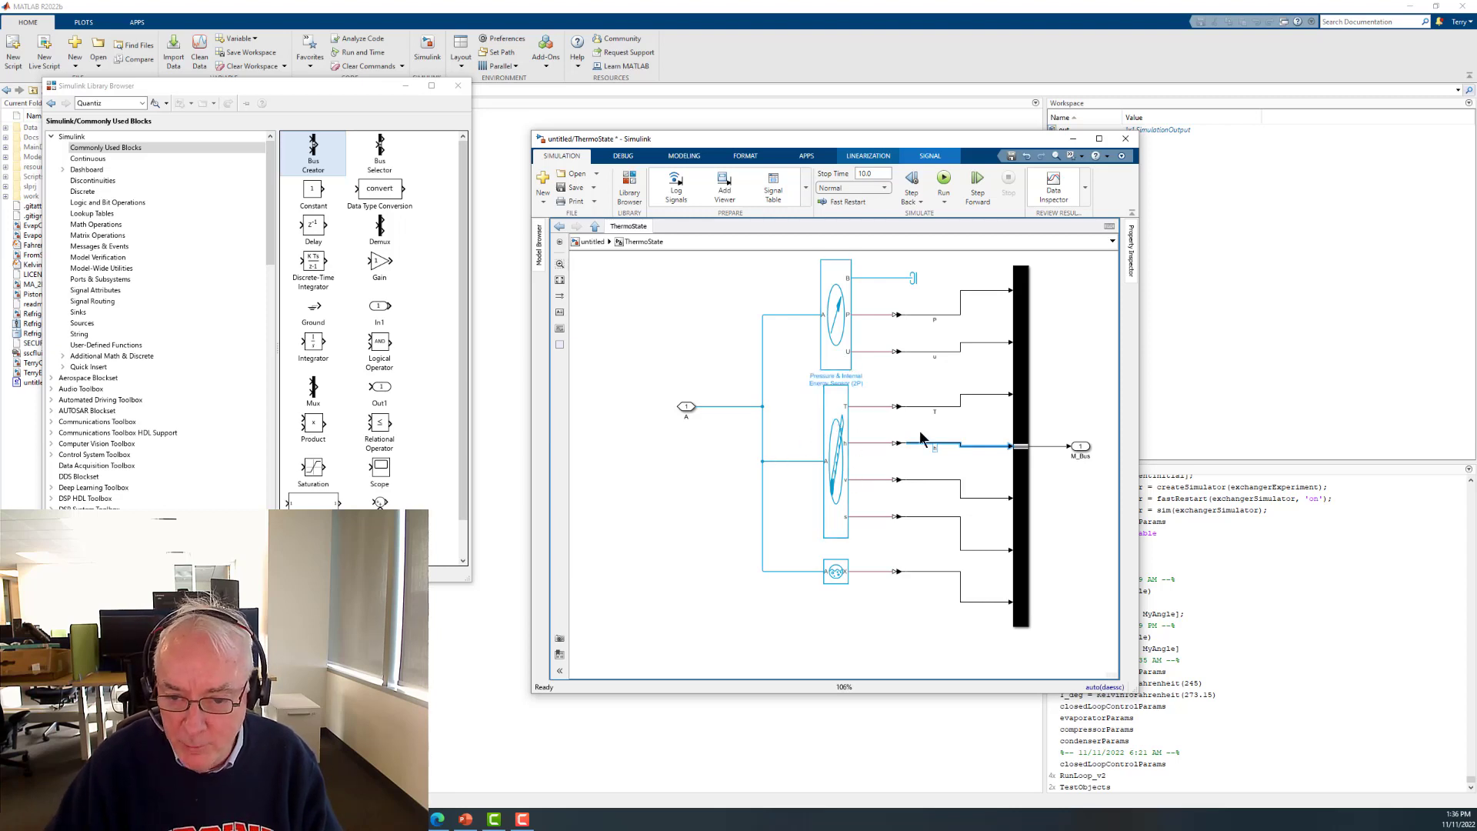
double_click(941, 479)
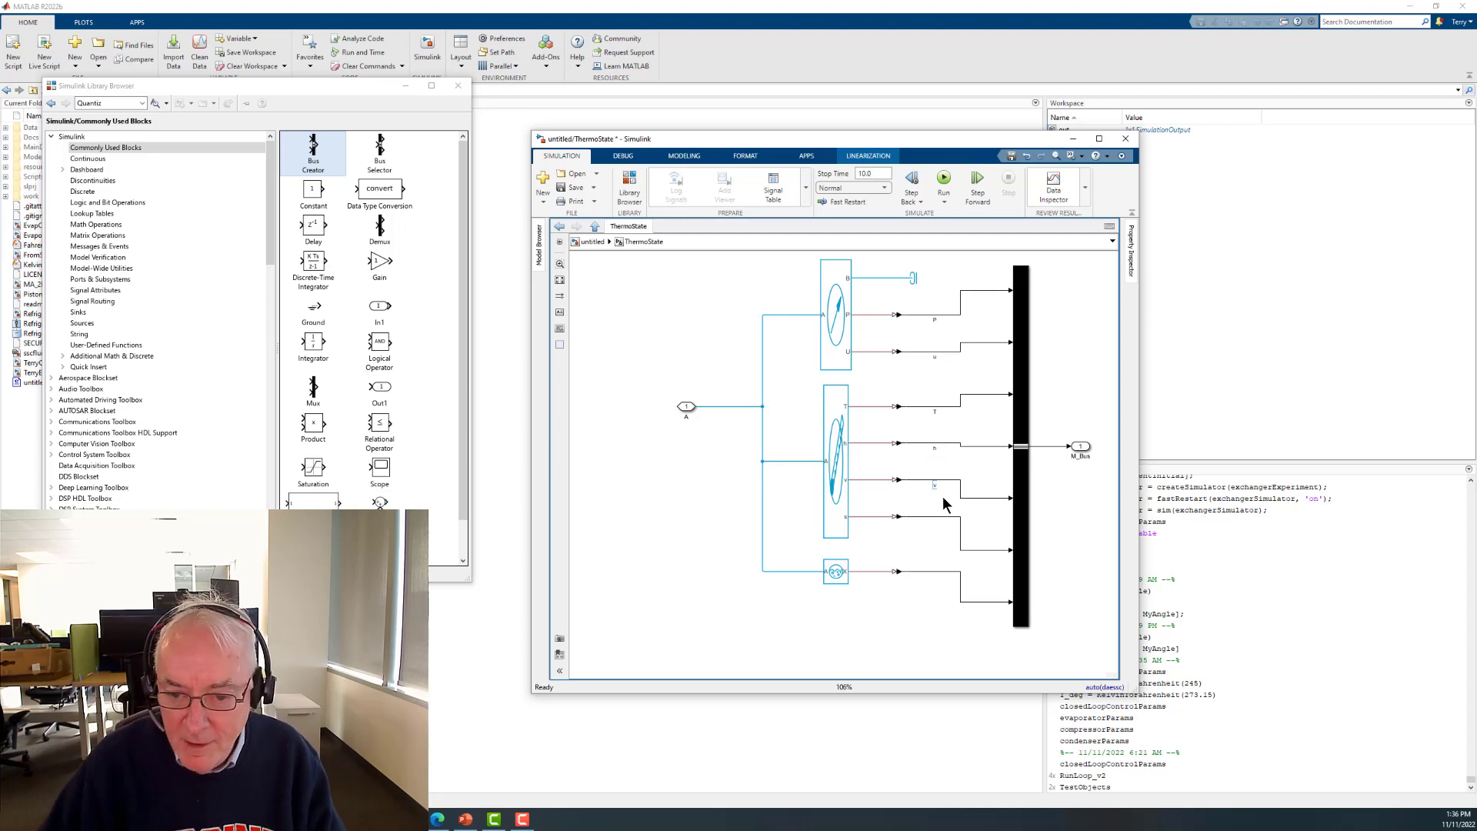
double_click(935, 516)
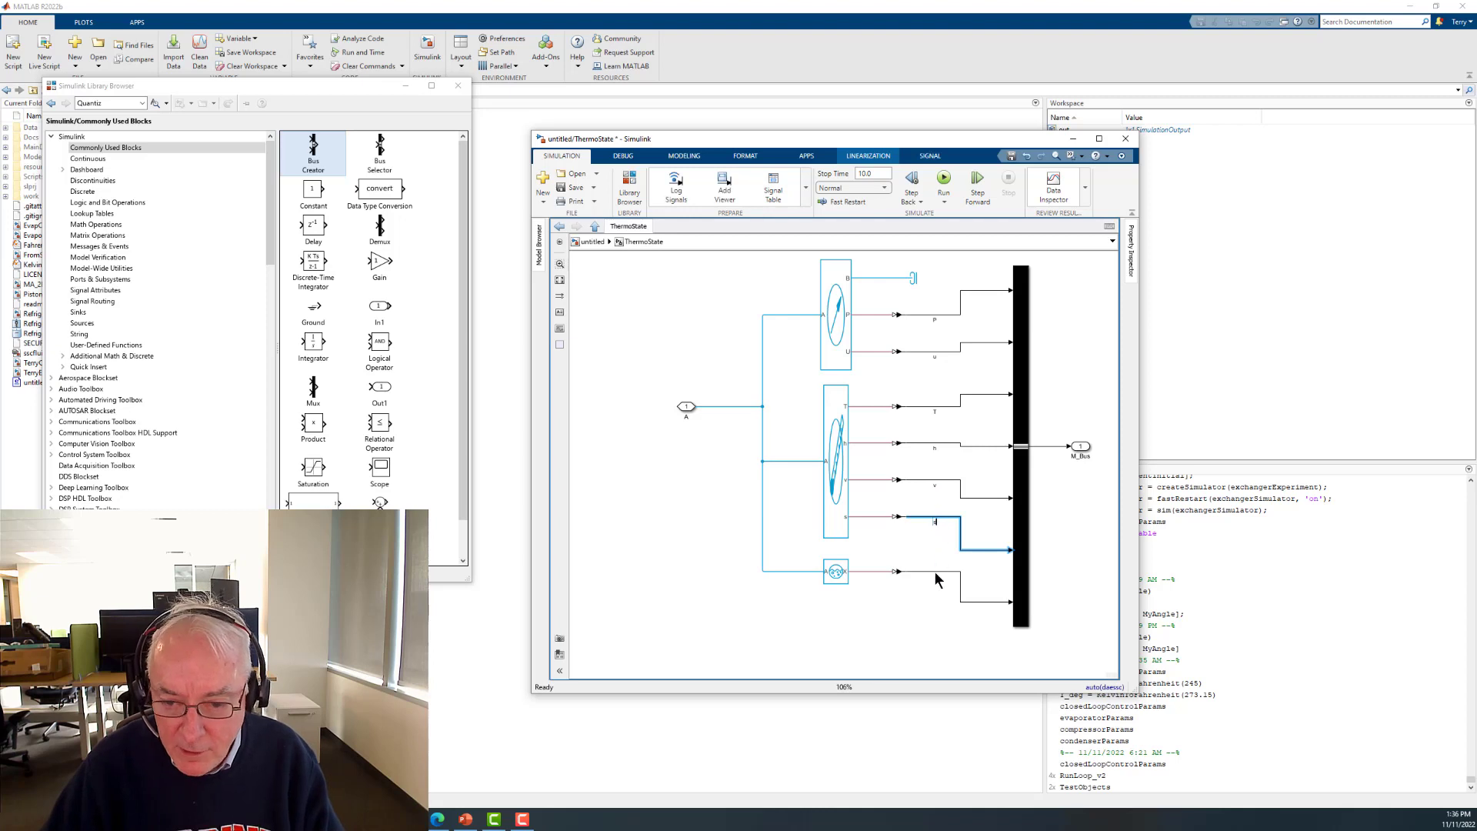
text(s)
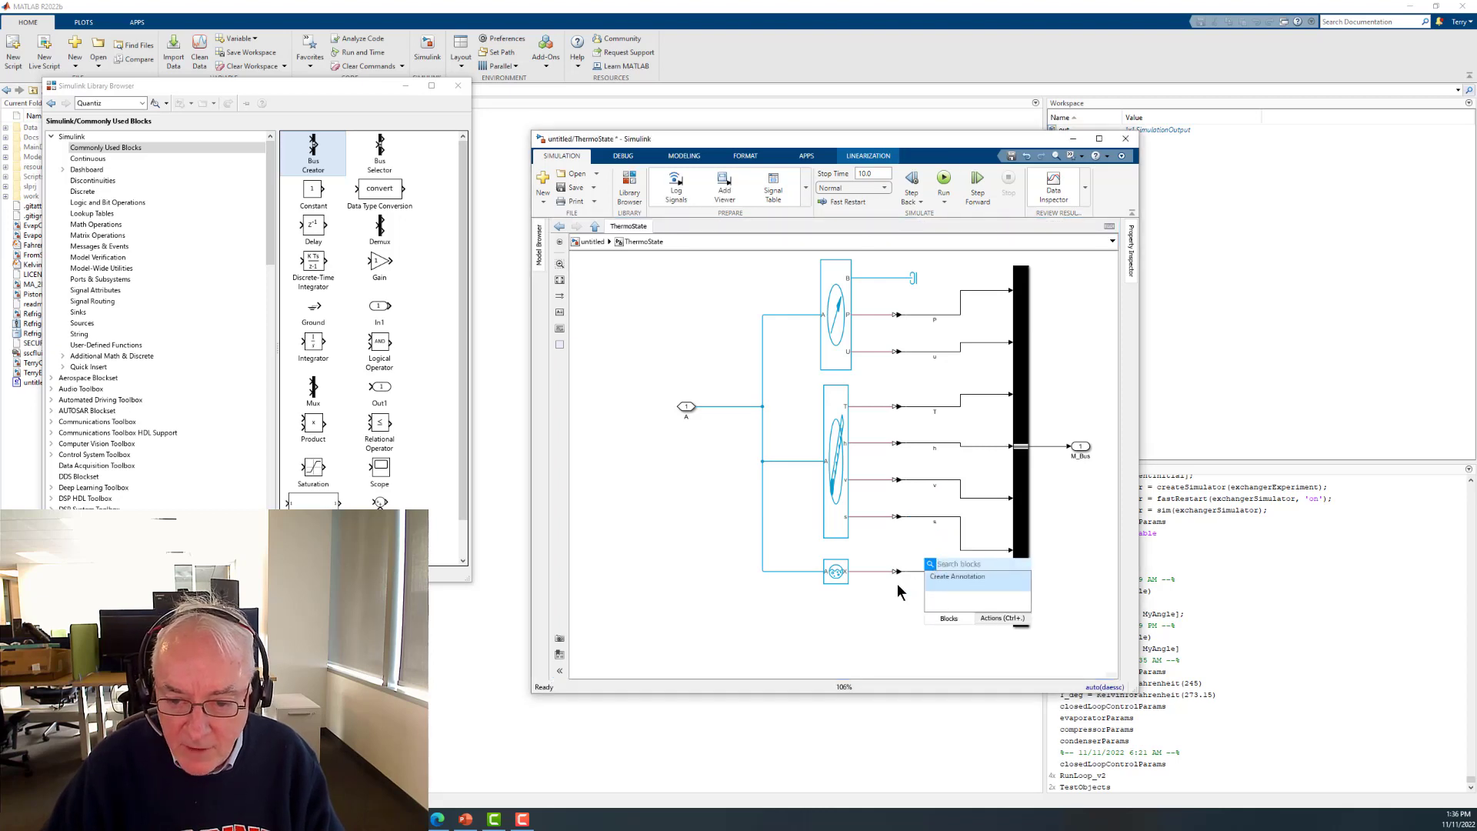
double_click(923, 571)
text(x)
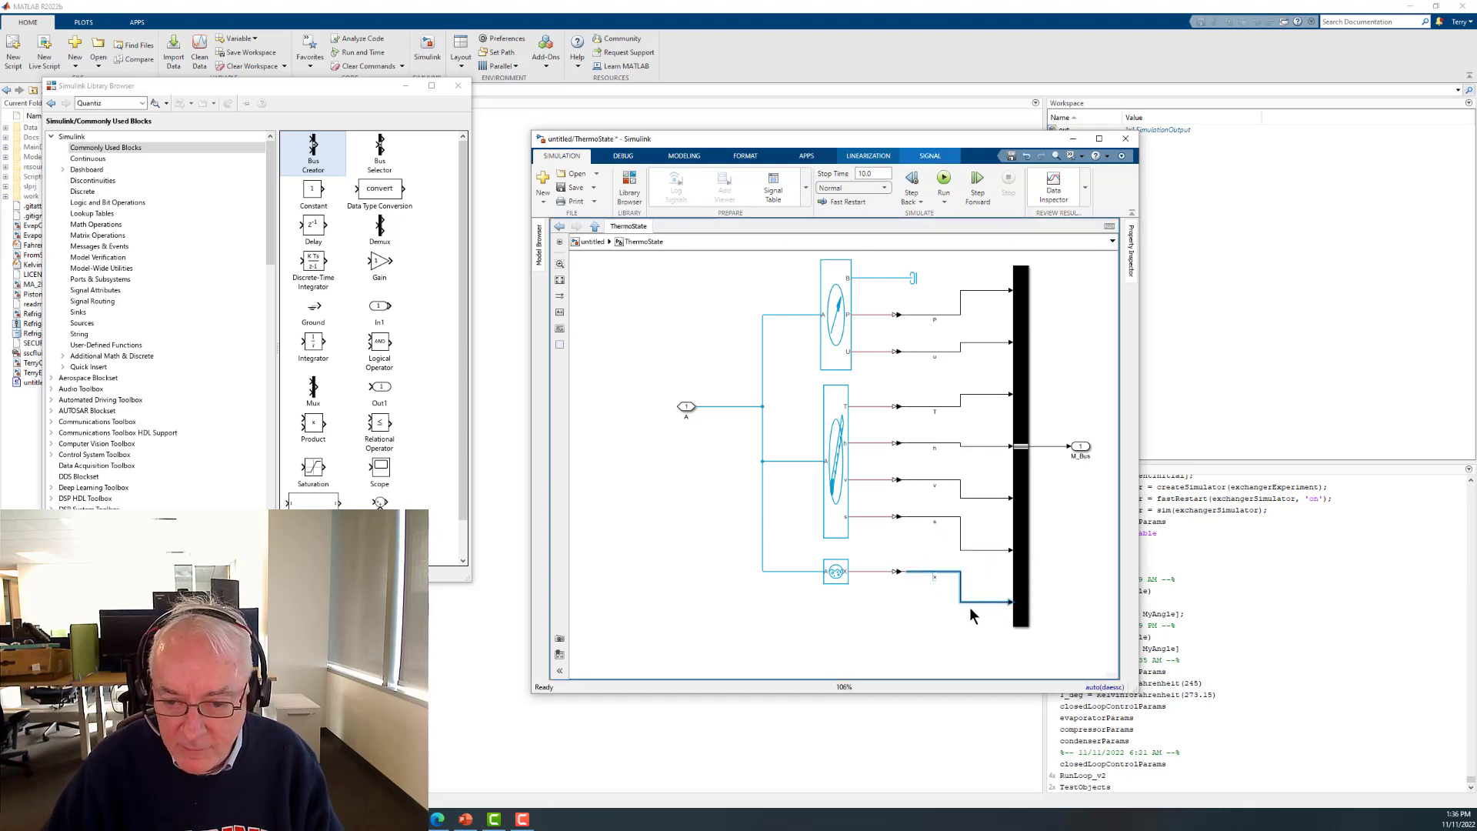
click(970, 607)
double_click(1025, 533)
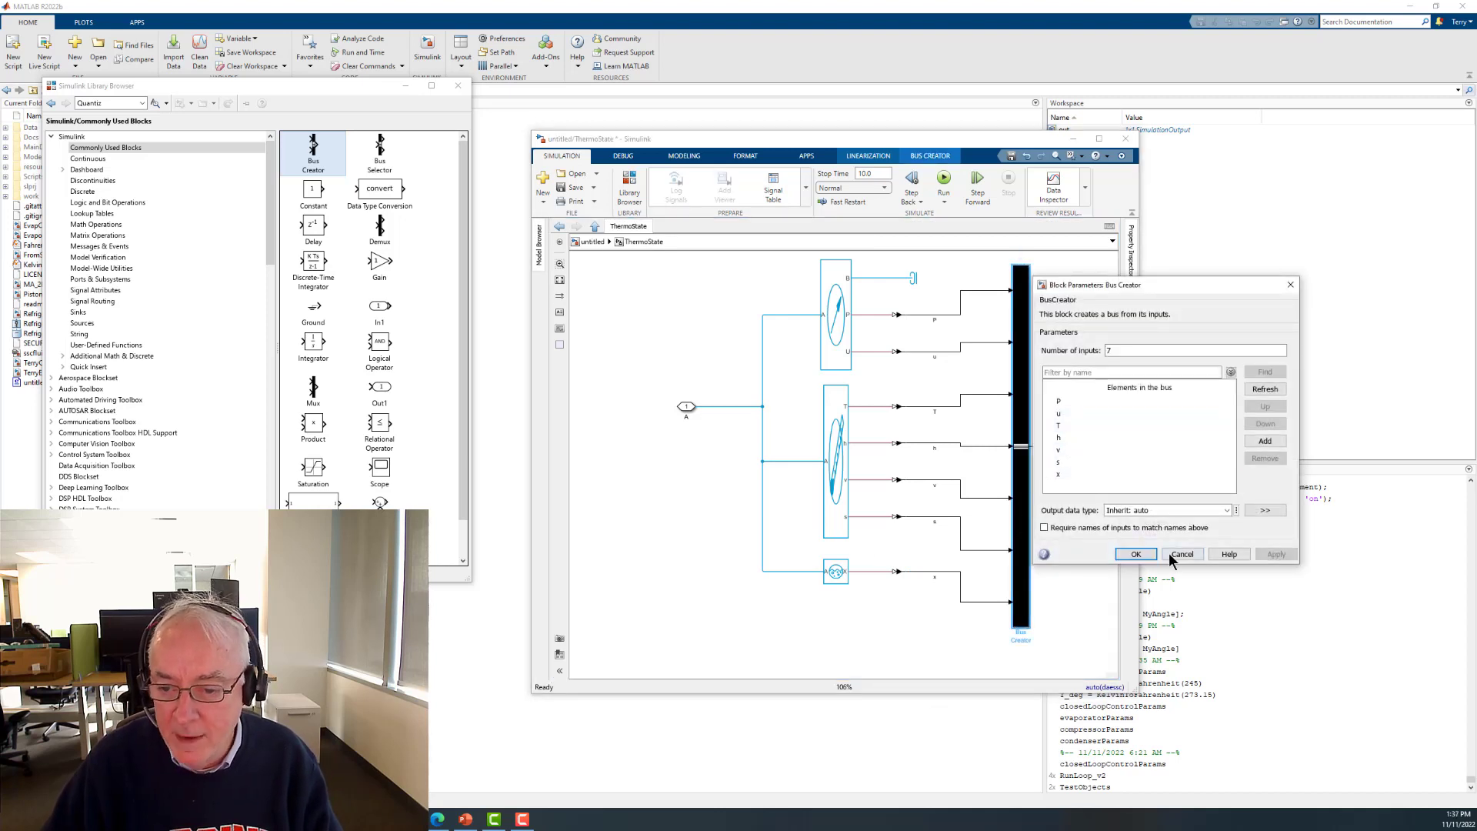
click(1177, 555)
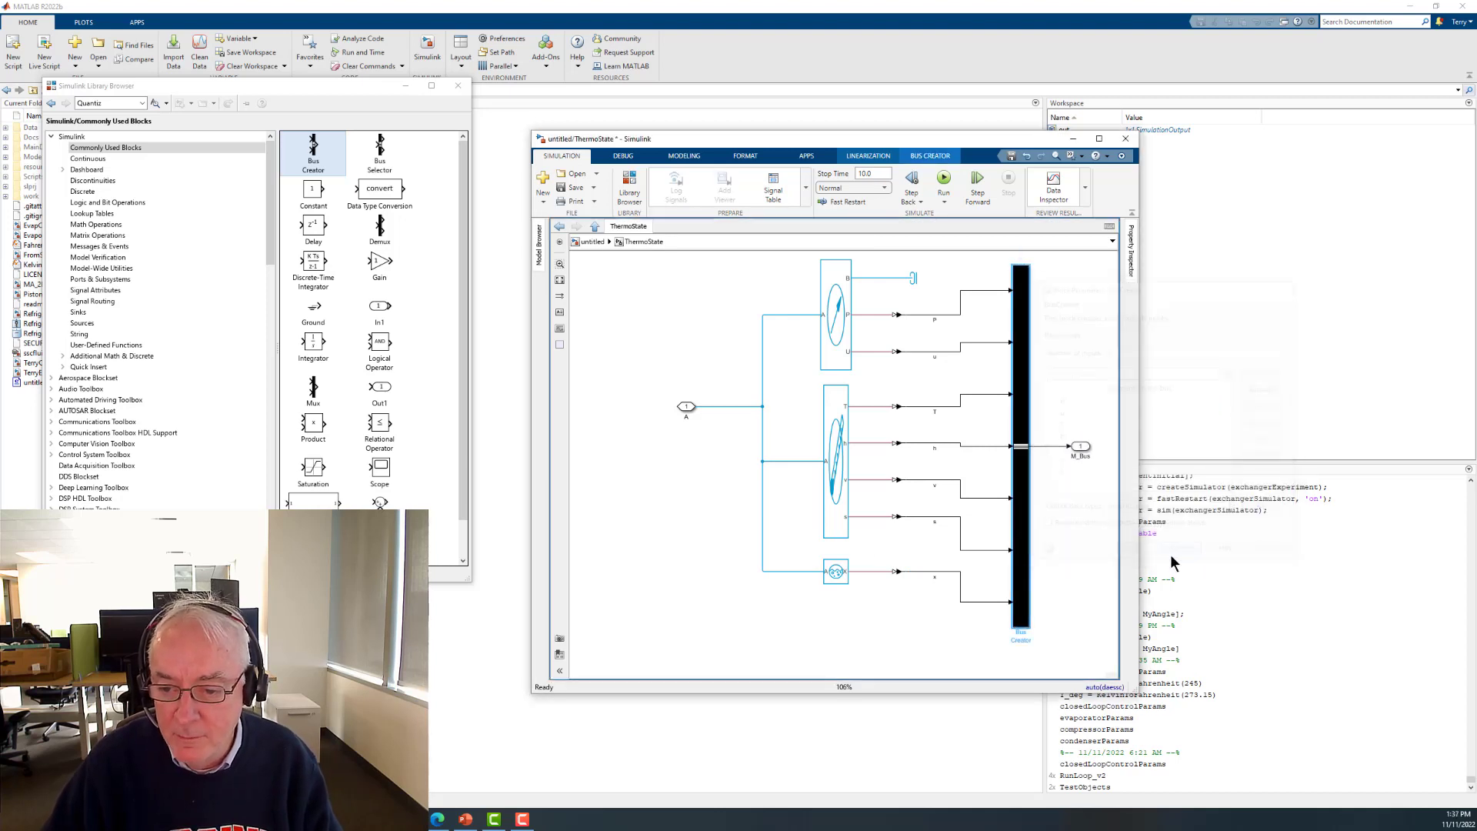
- Return to the model's top level and attach a Bus Selector to the ThermoState subsystem's M_Bus output
click(682, 337)
click(608, 241)
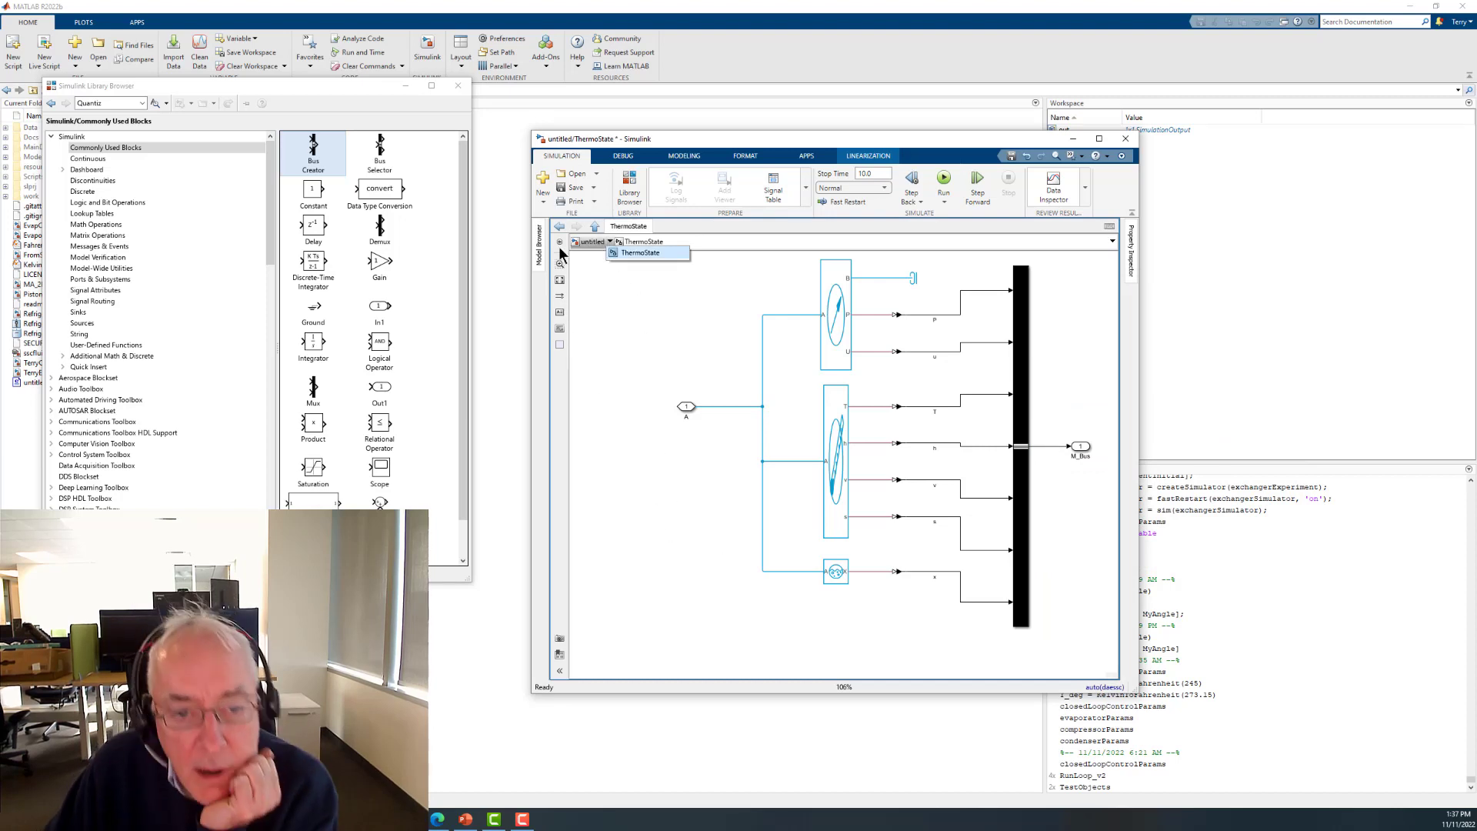
click(591, 241)
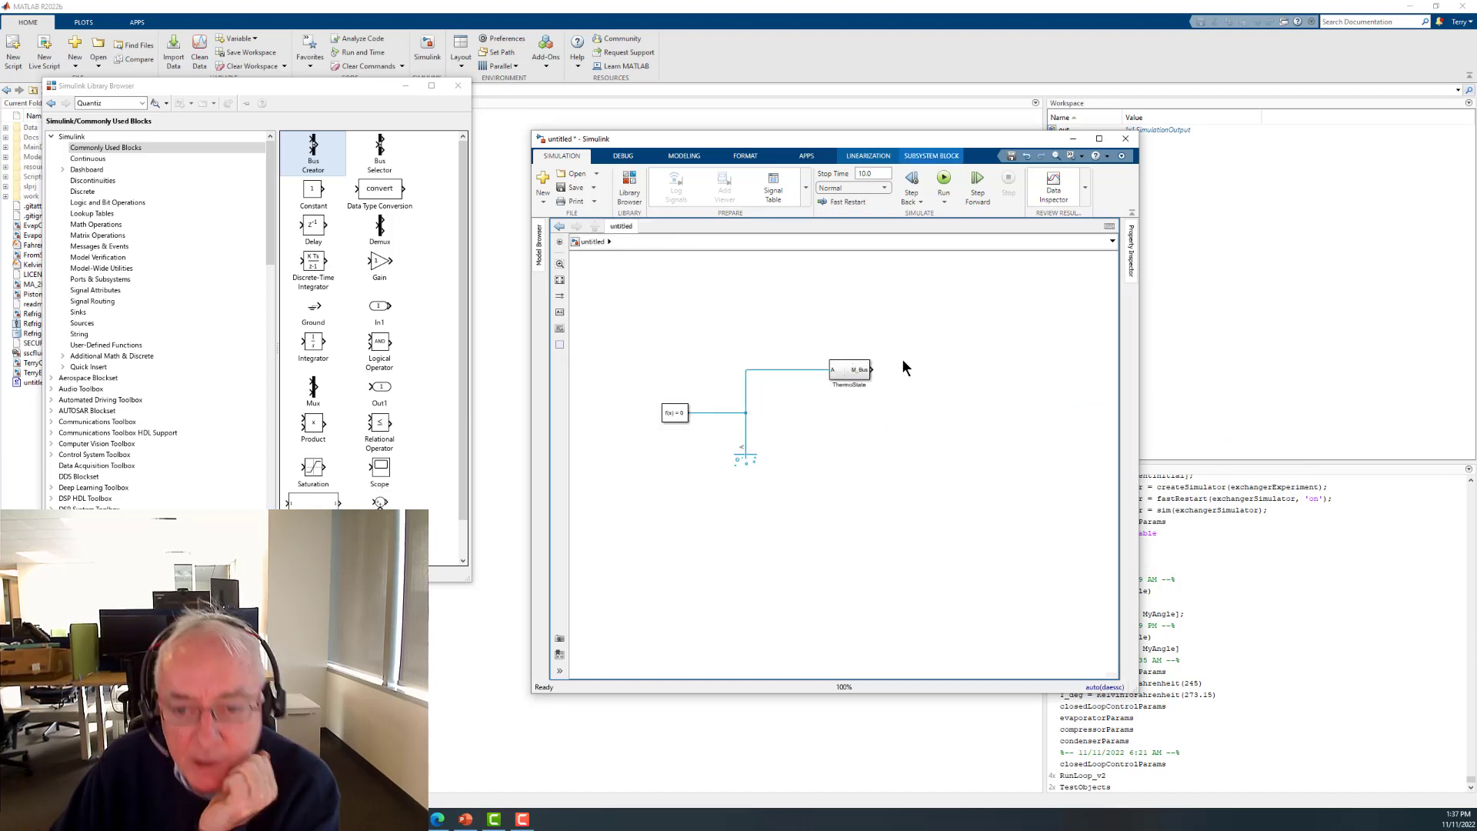
click(902, 358)
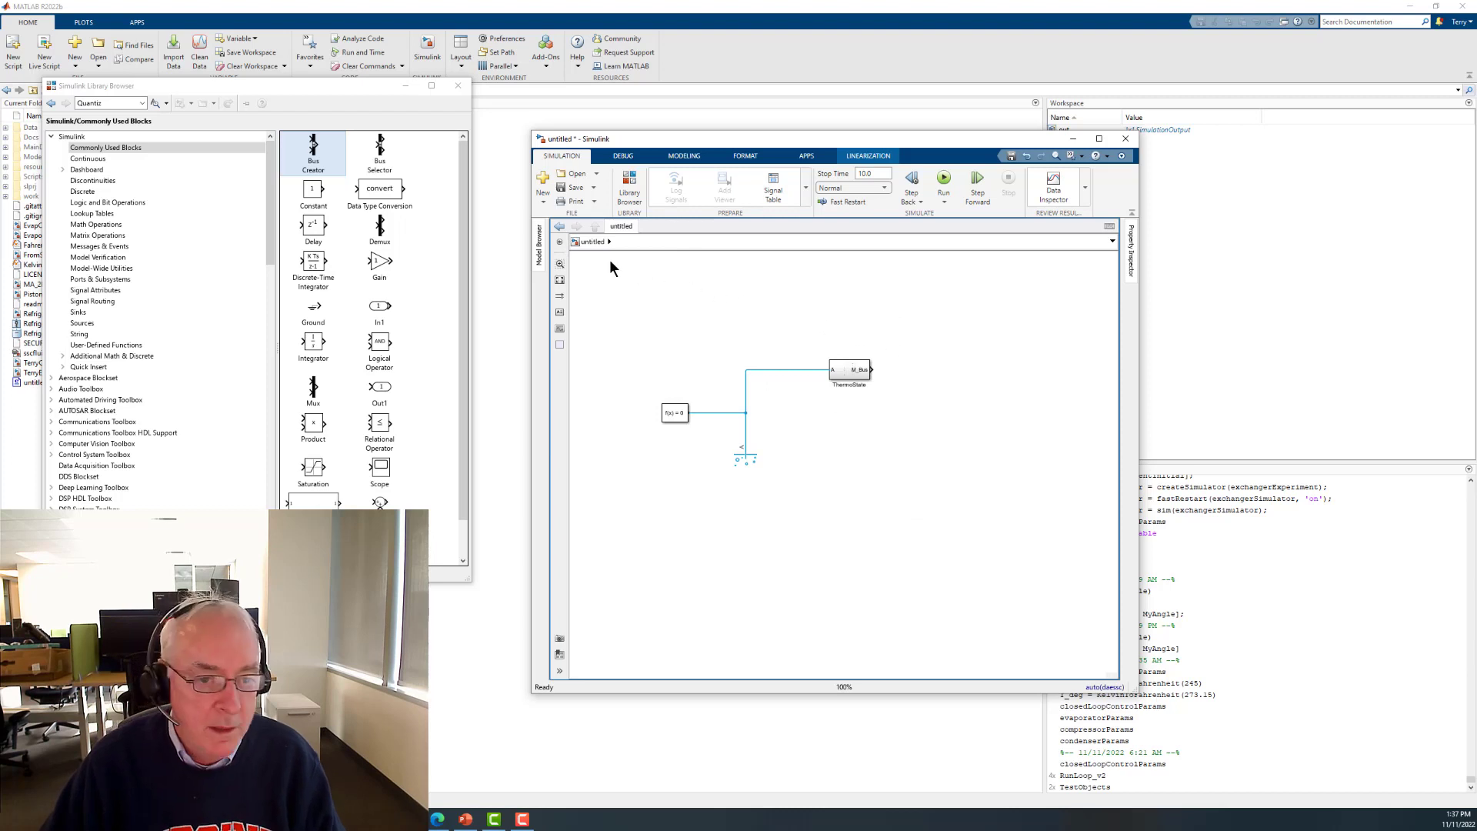
drag(379, 158, 894, 370)
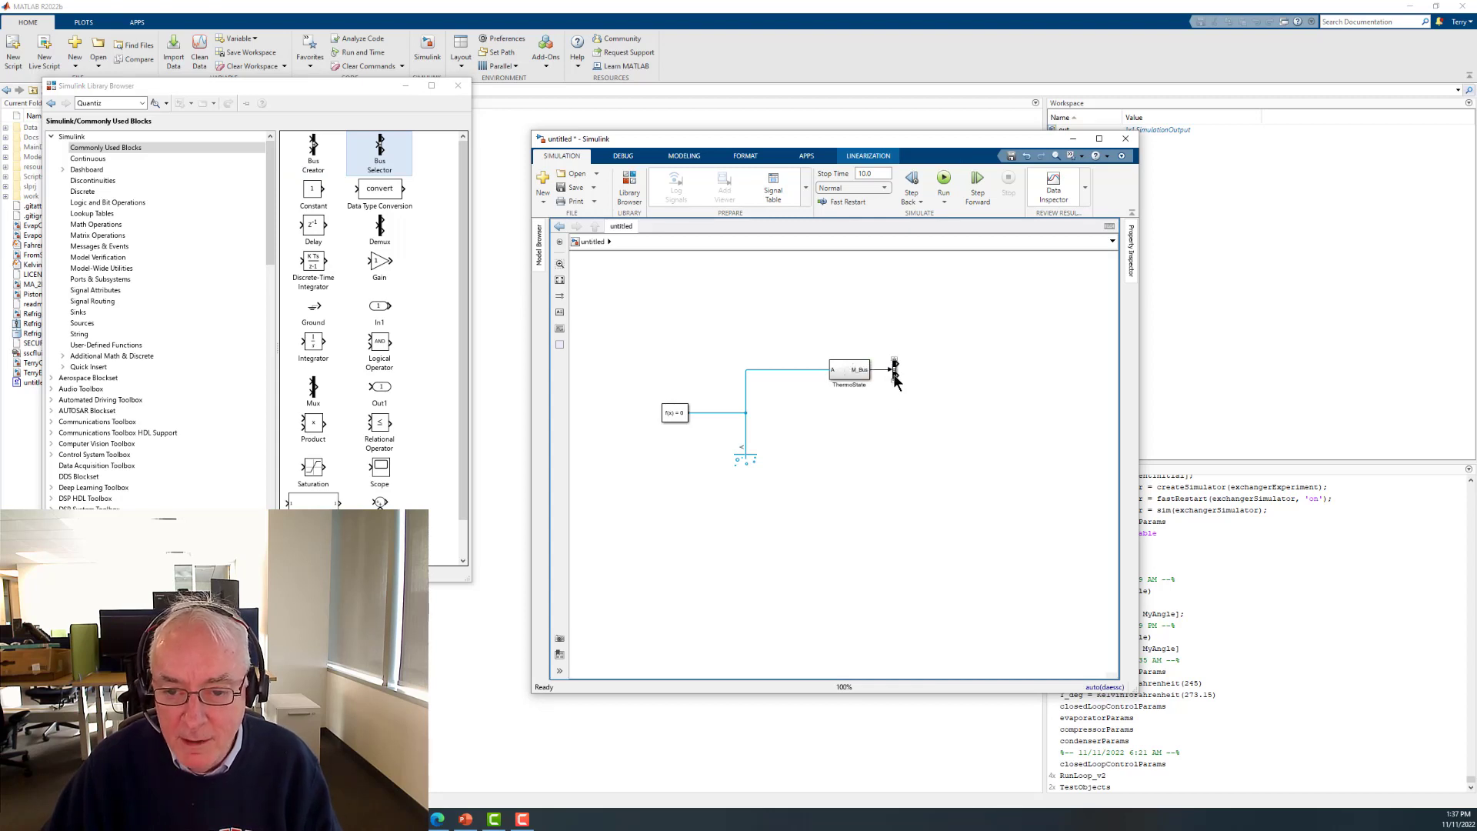
- Set the Bus Selector to output elements P and h, and remove the placeholder elements signal1 and signal2
double_click(895, 373)
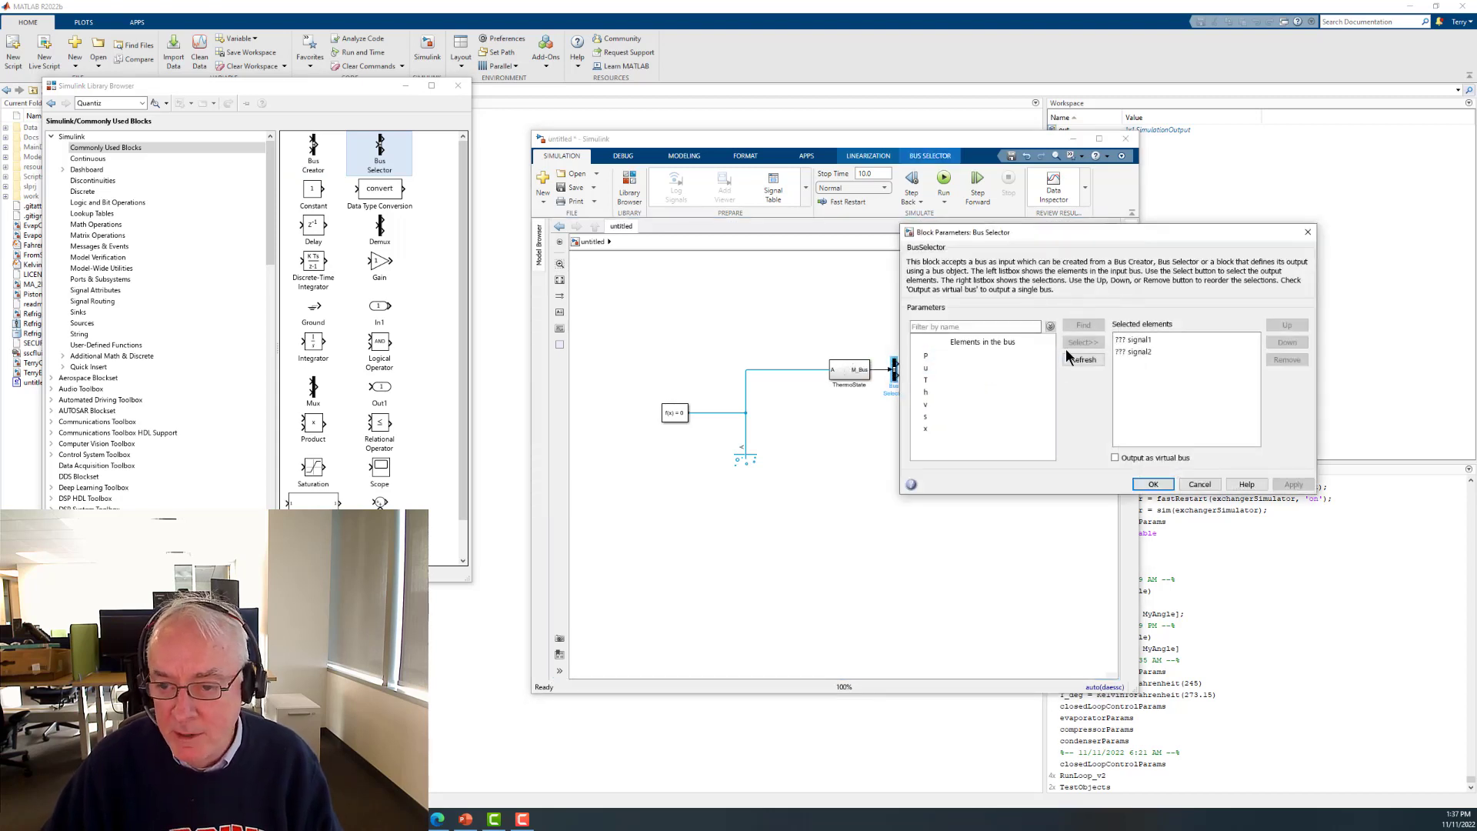
click(931, 355)
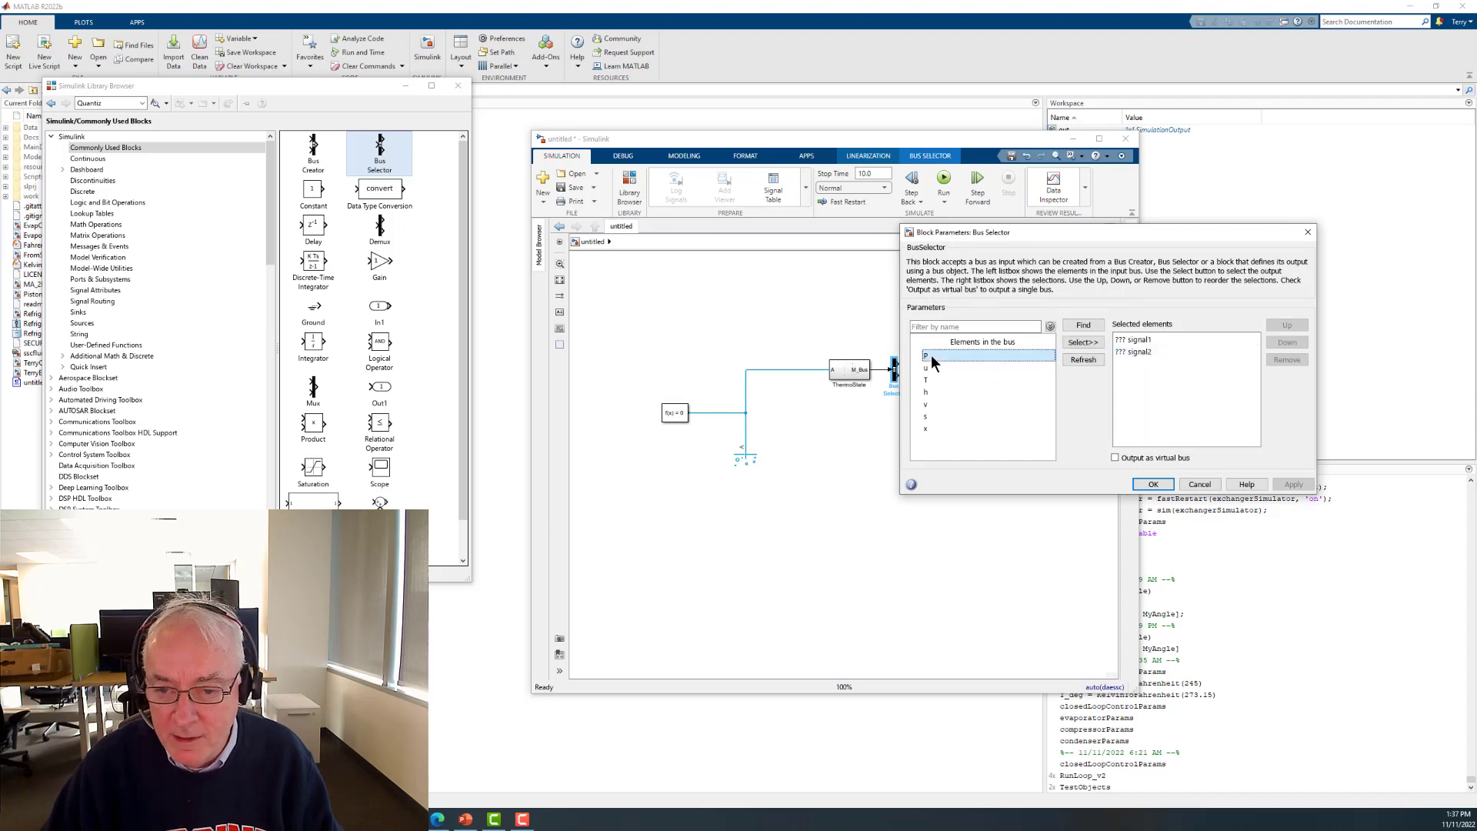
ctrl+click(931, 391)
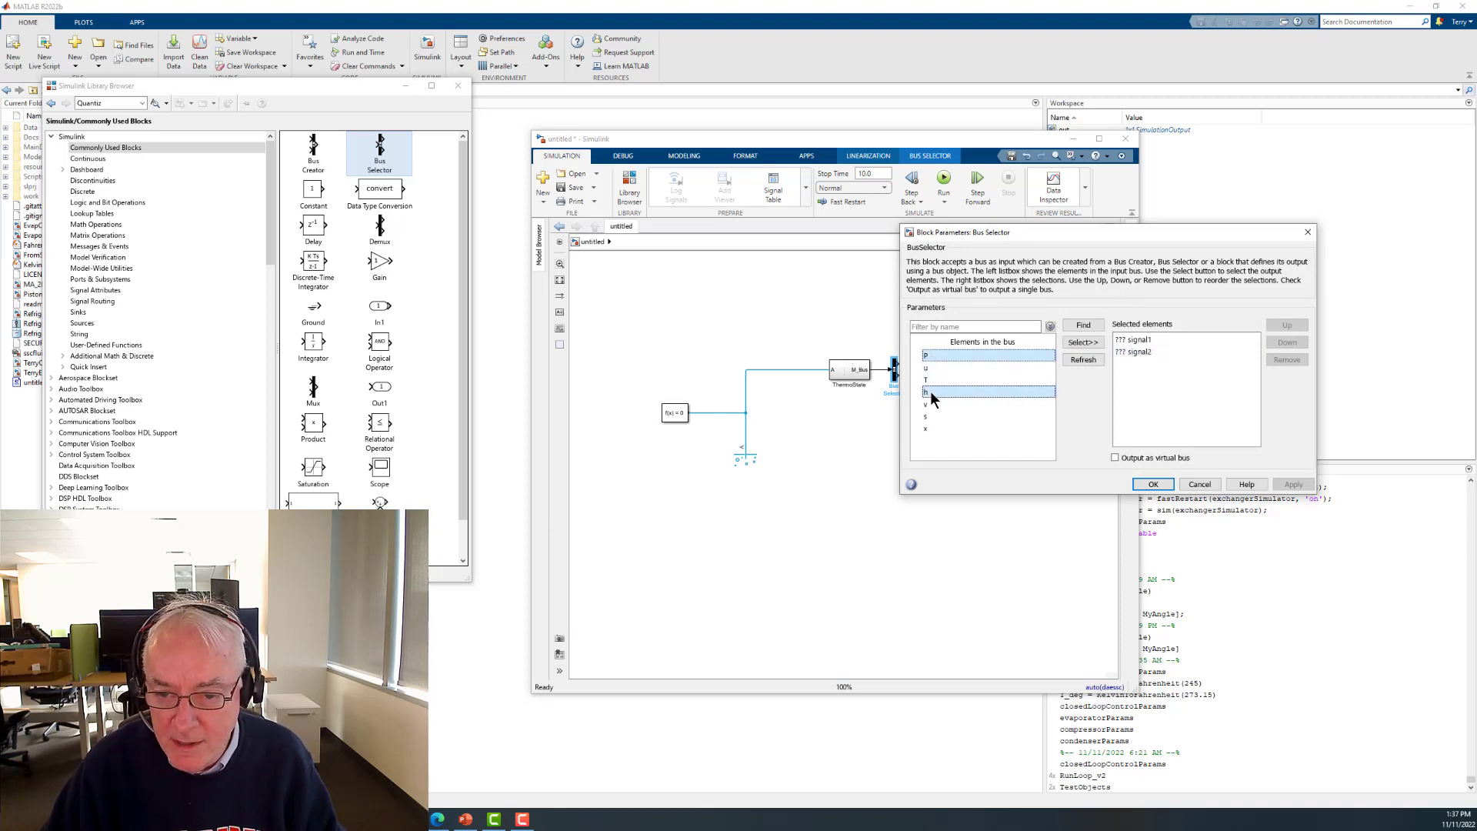
click(1084, 342)
click(1135, 385)
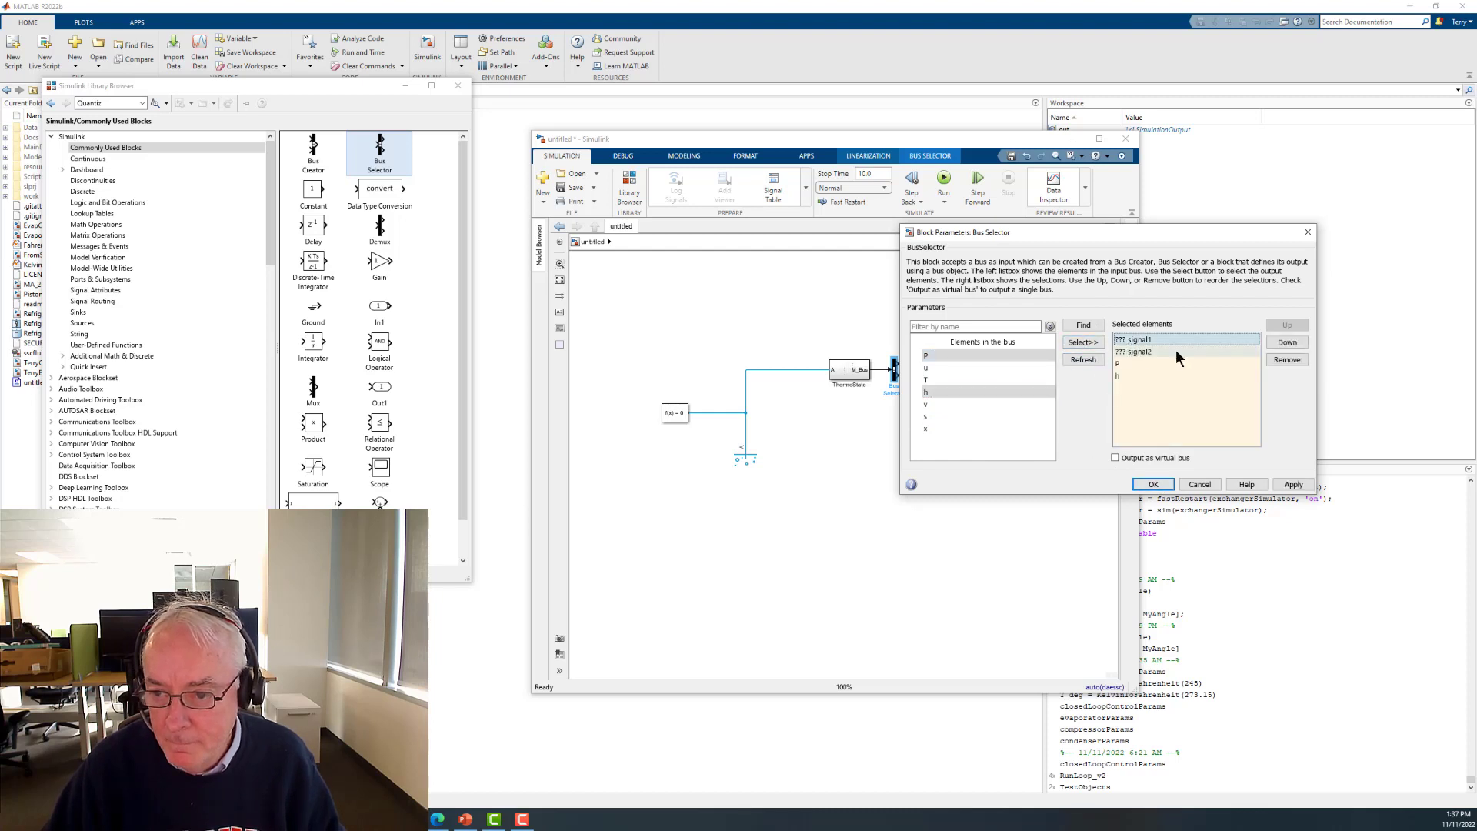
click(1286, 360)
click(1285, 360)
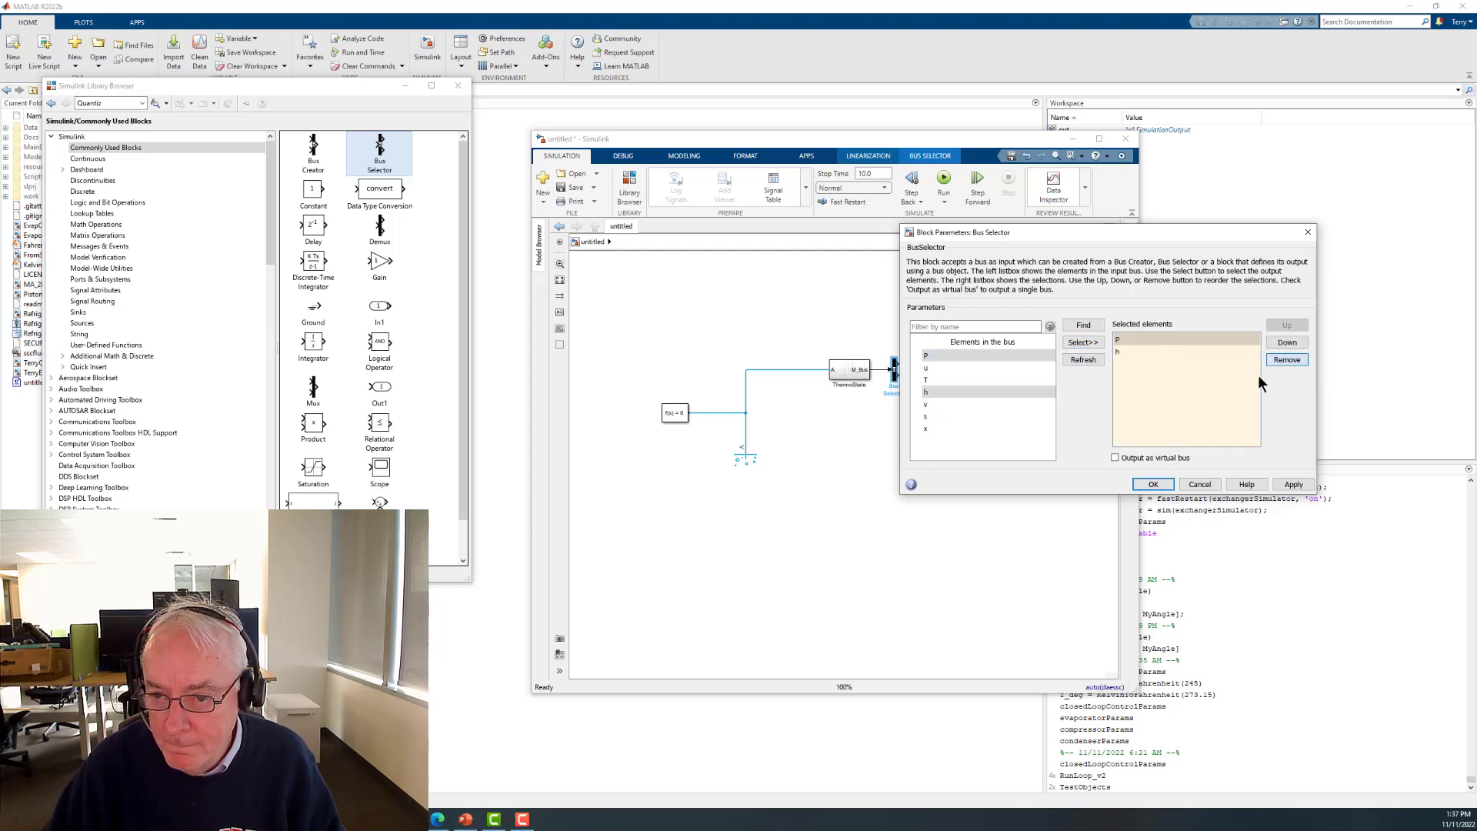
click(1152, 485)
- Add a Scope block beside the Bus Selector and connect both selector outputs to it
double_click(963, 368)
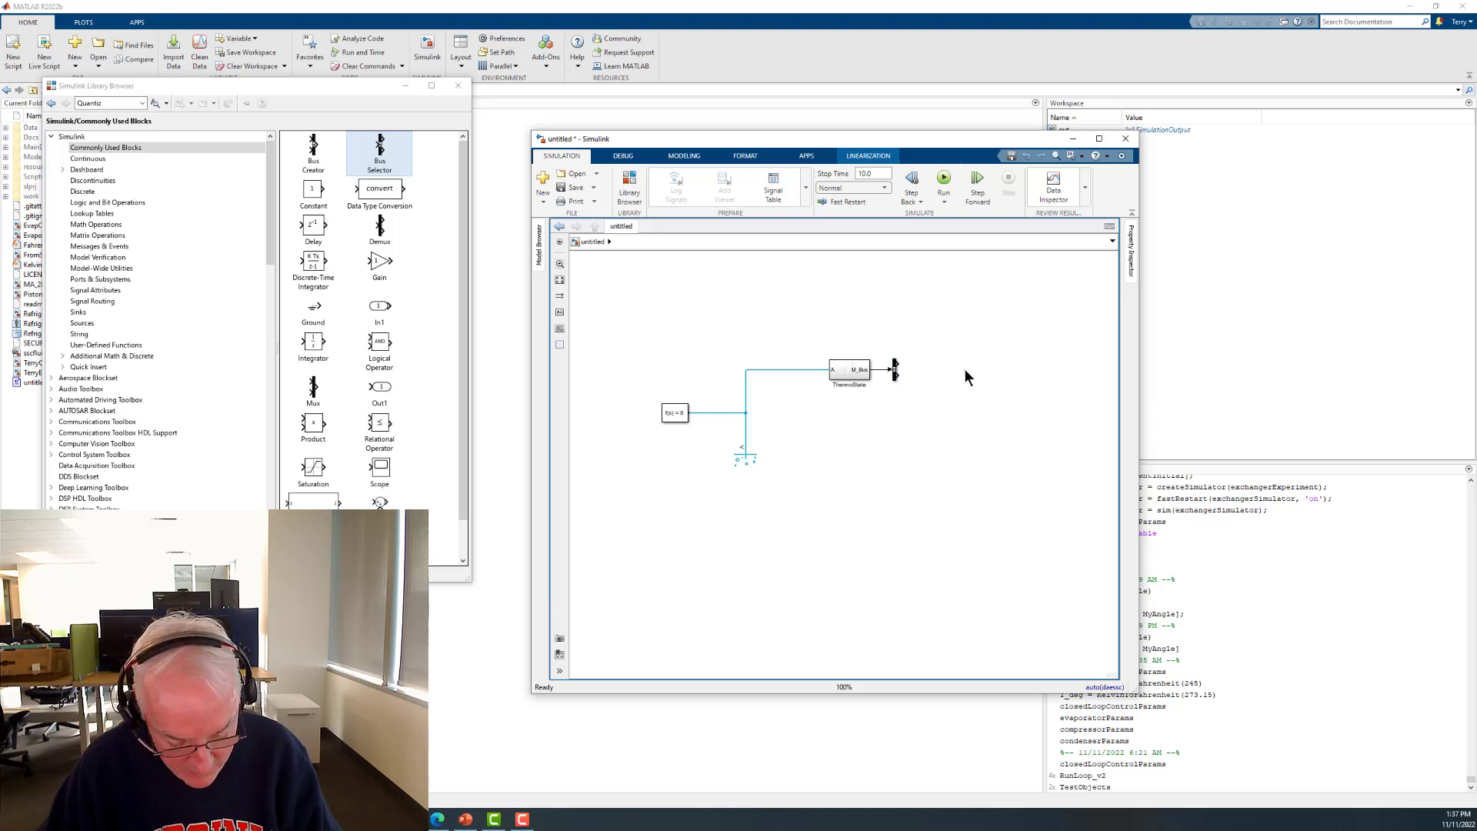
text(sc)
key(Return)
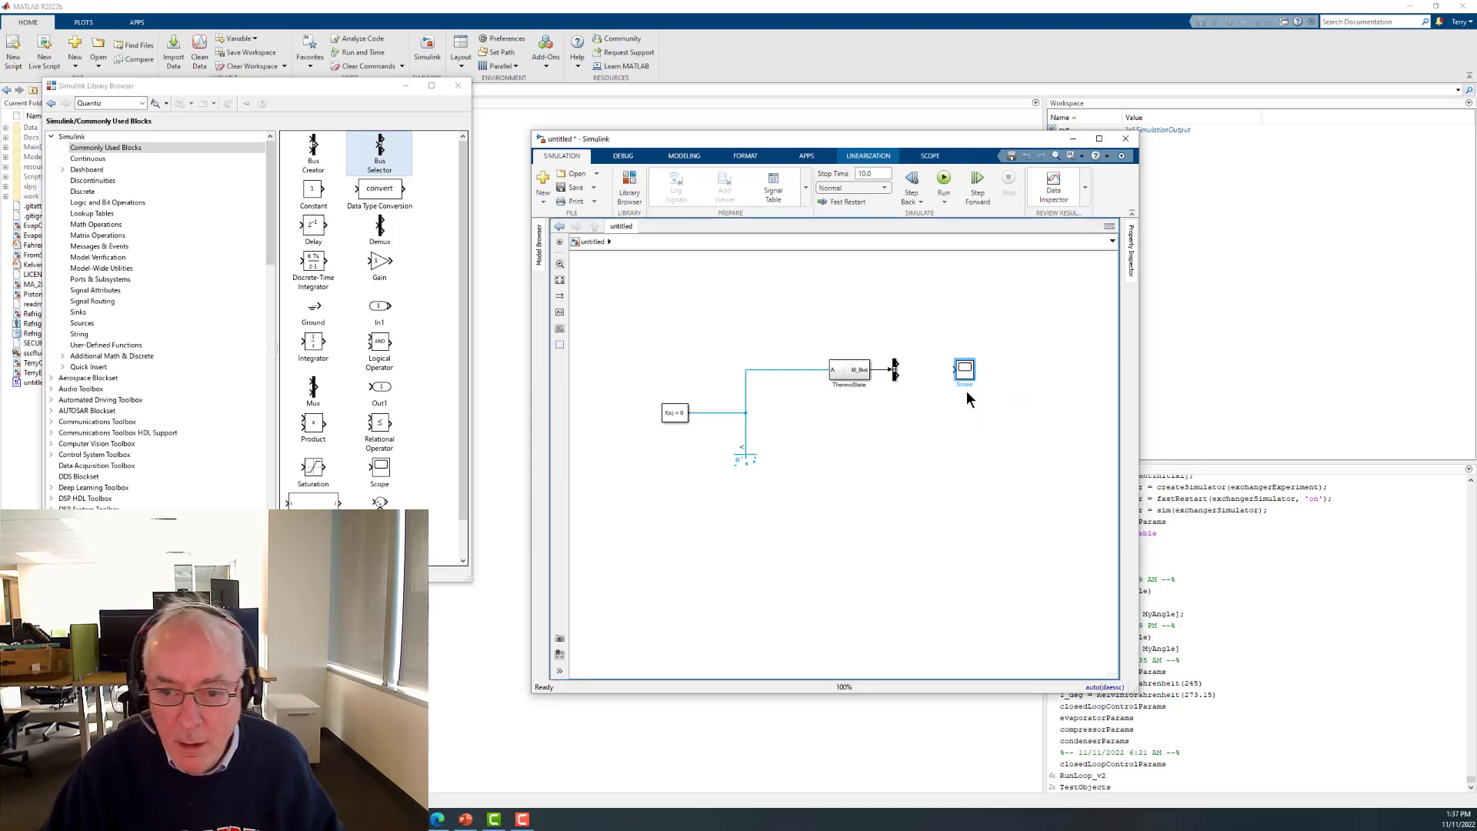
mouse_move(967, 370)
mouse_down()
mouse_move(904, 374)
mouse_move(965, 371)
mouse_up()
click(940, 365)
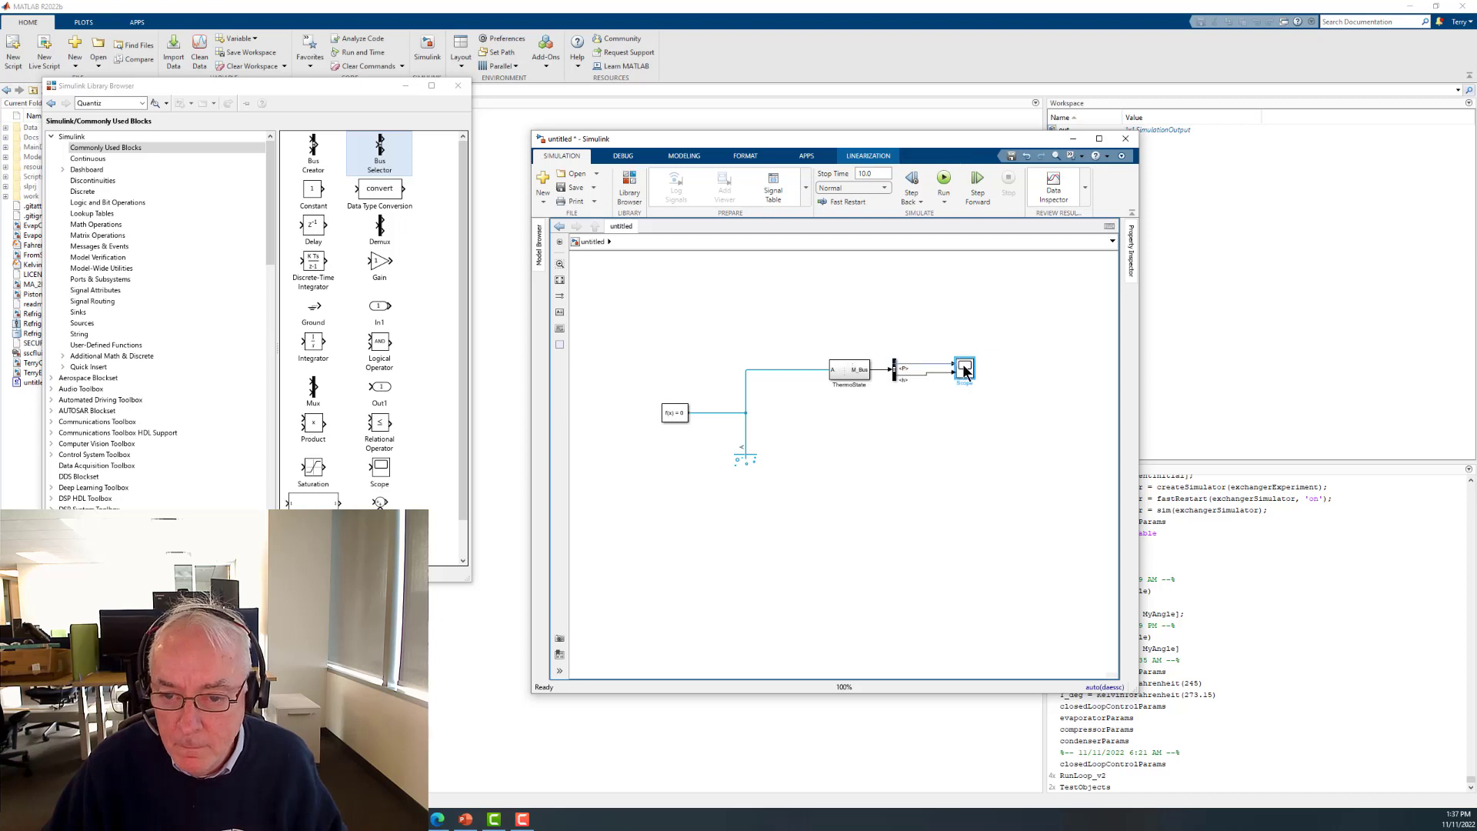
- Open the Scope display and run the simulation
double_click(965, 371)
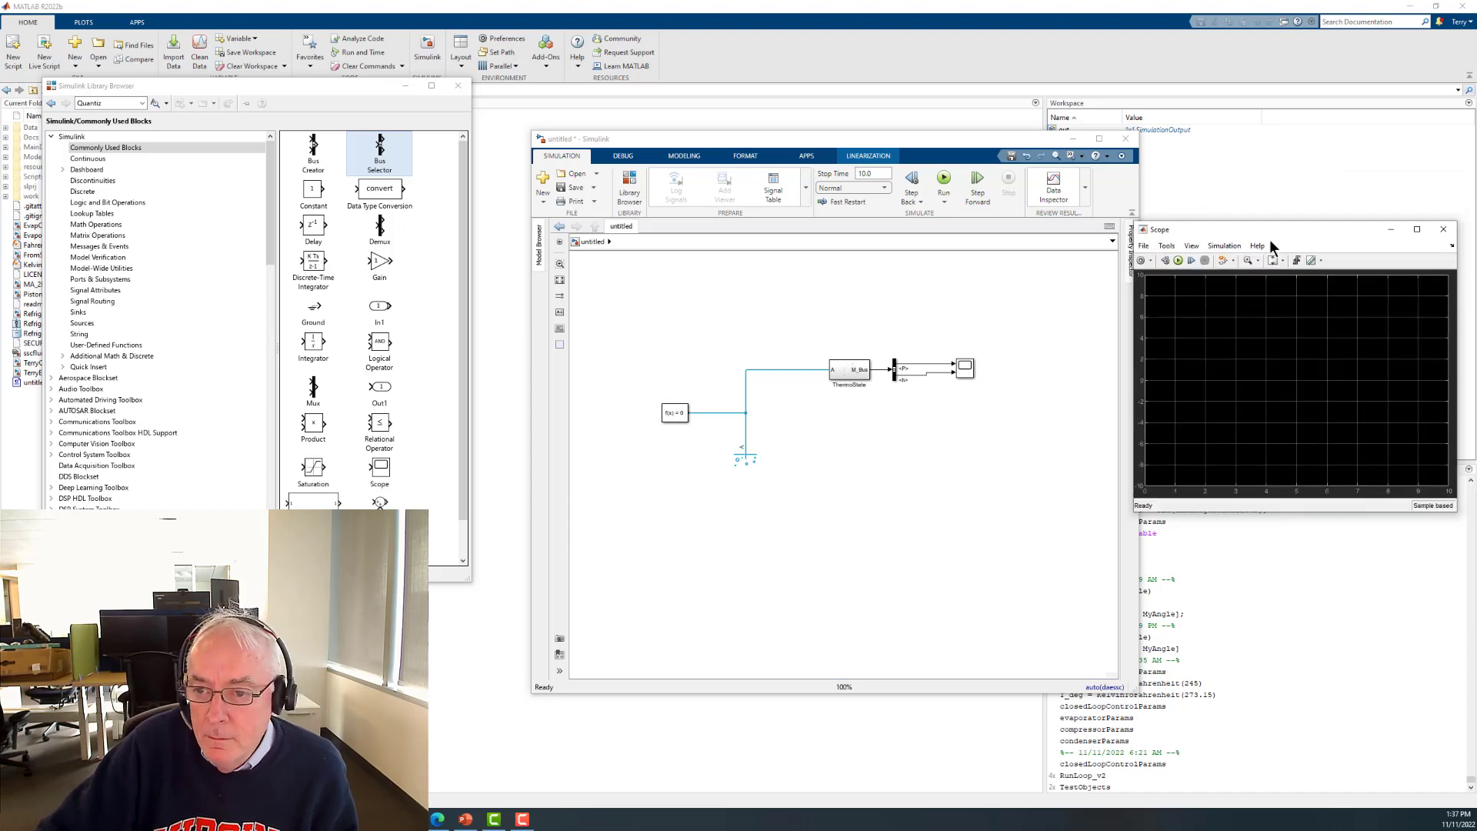
click(1178, 262)
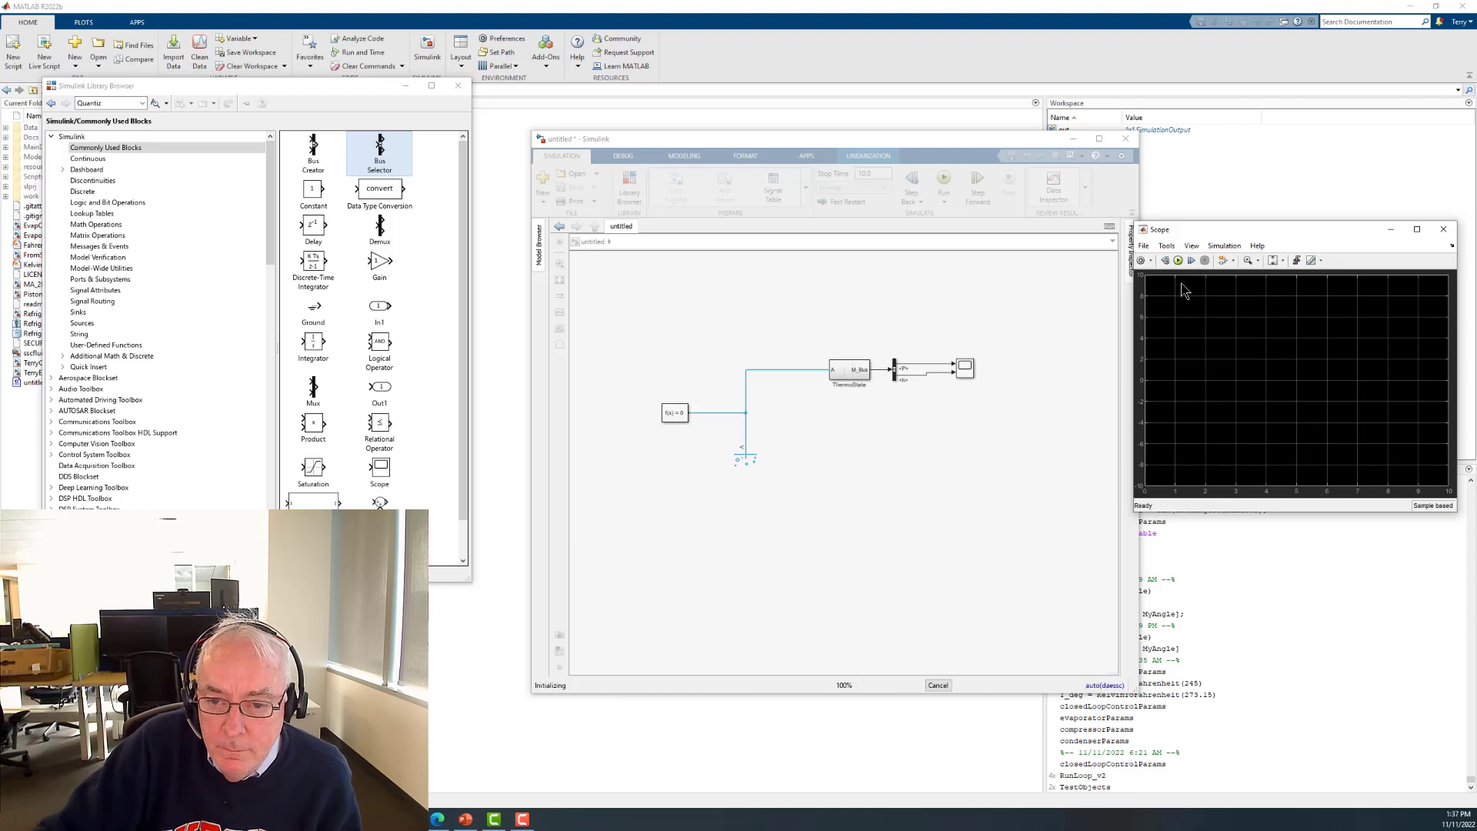
- Split the Scope display into two stacked plots, one per signal, and scale the axes to fit the traces
click(1191, 246)
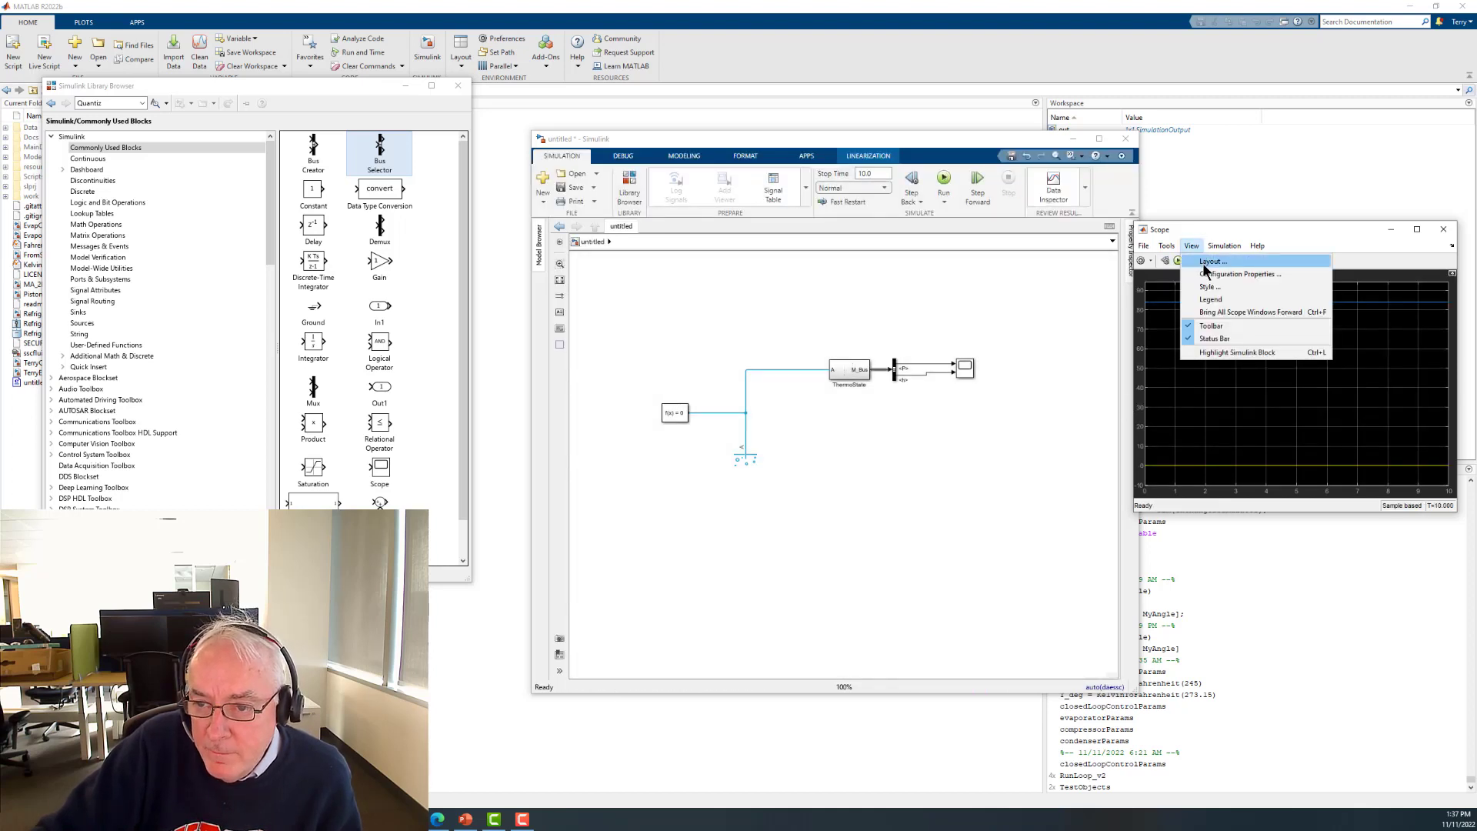
click(1210, 261)
click(1216, 300)
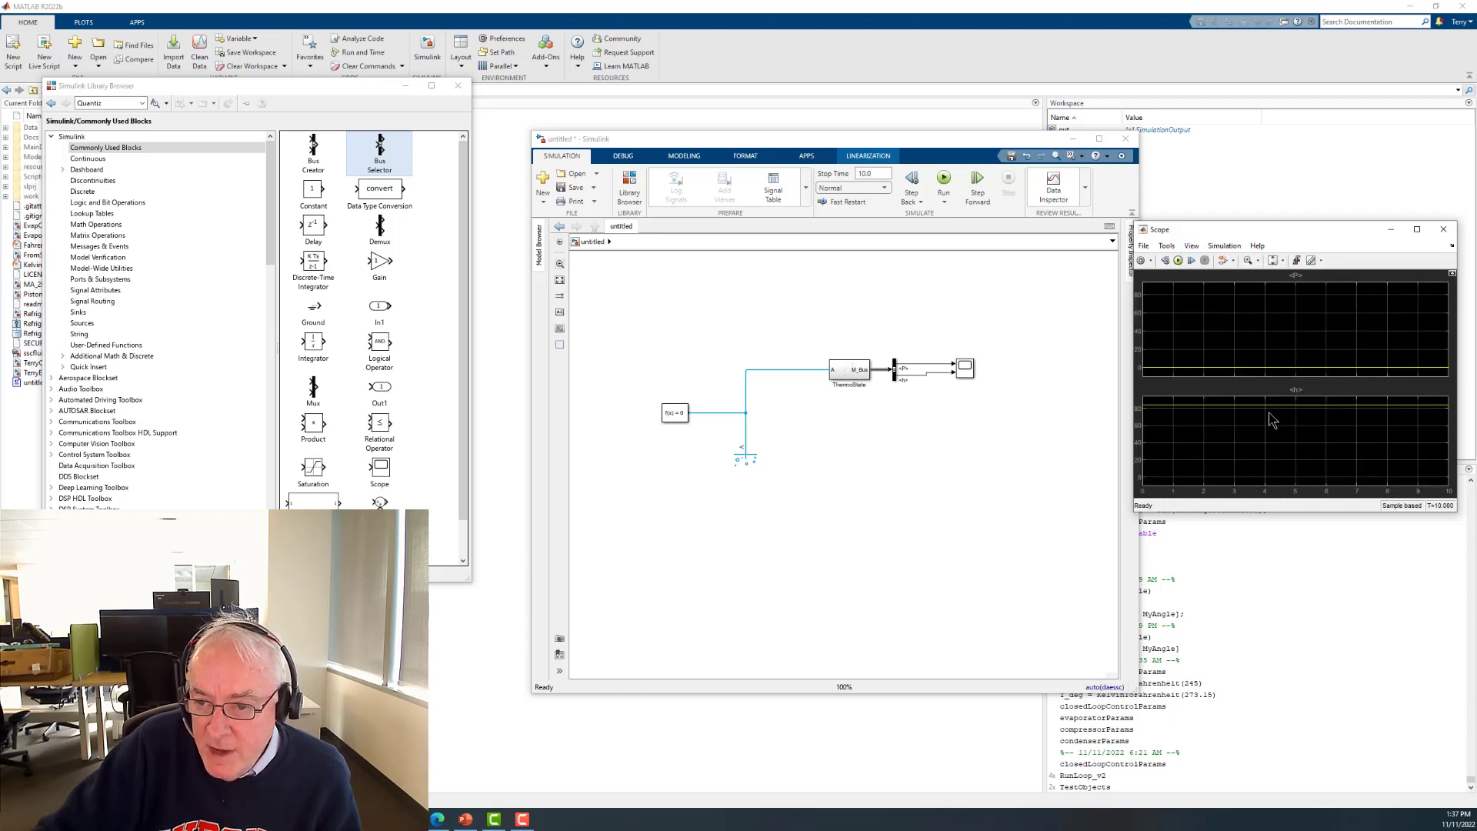
click(1274, 262)
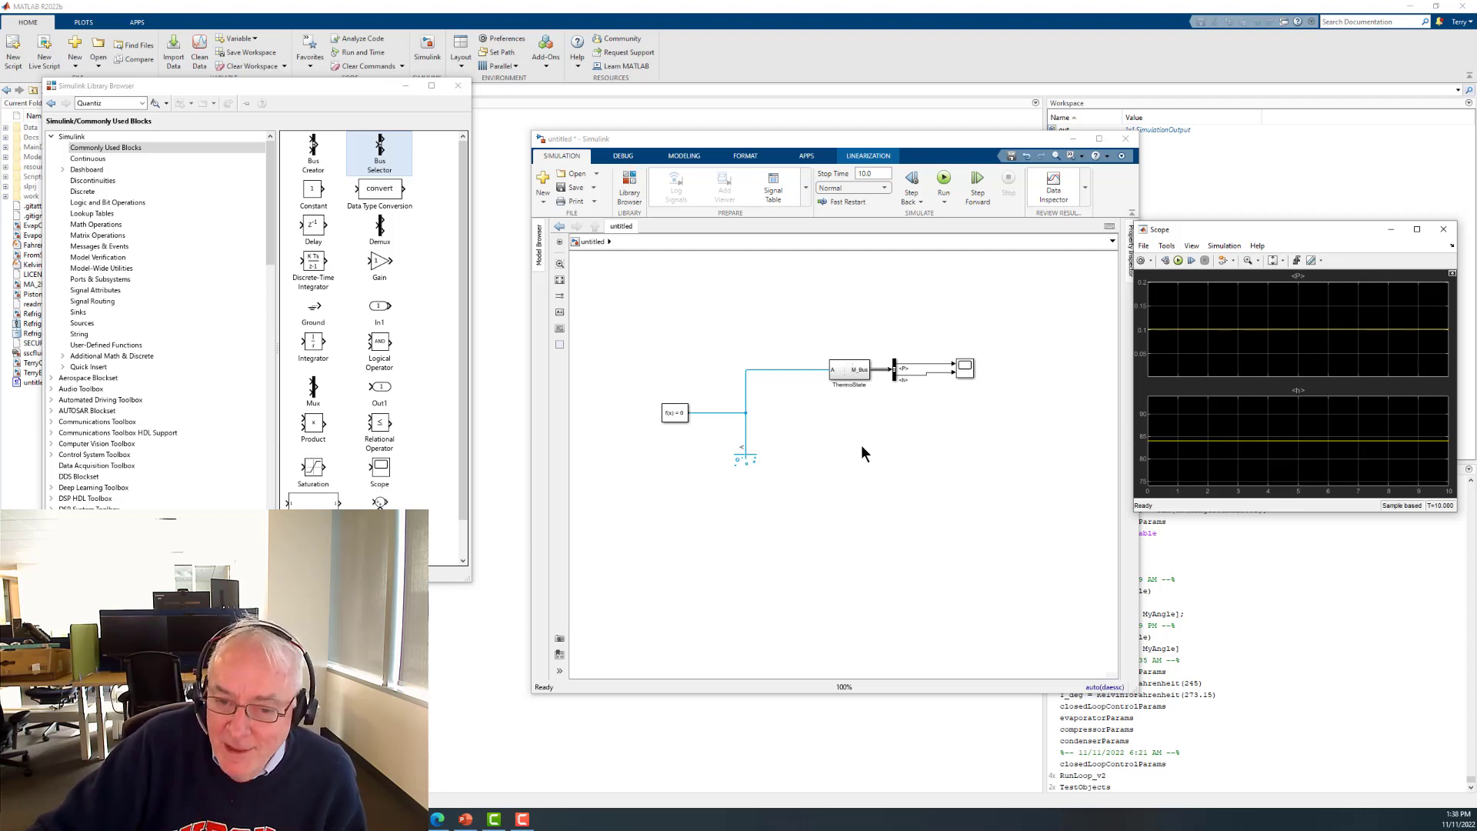
- Inspect the Reservoir (2P) block's pressure and temperature parameters and close them without changes
double_click(750, 459)
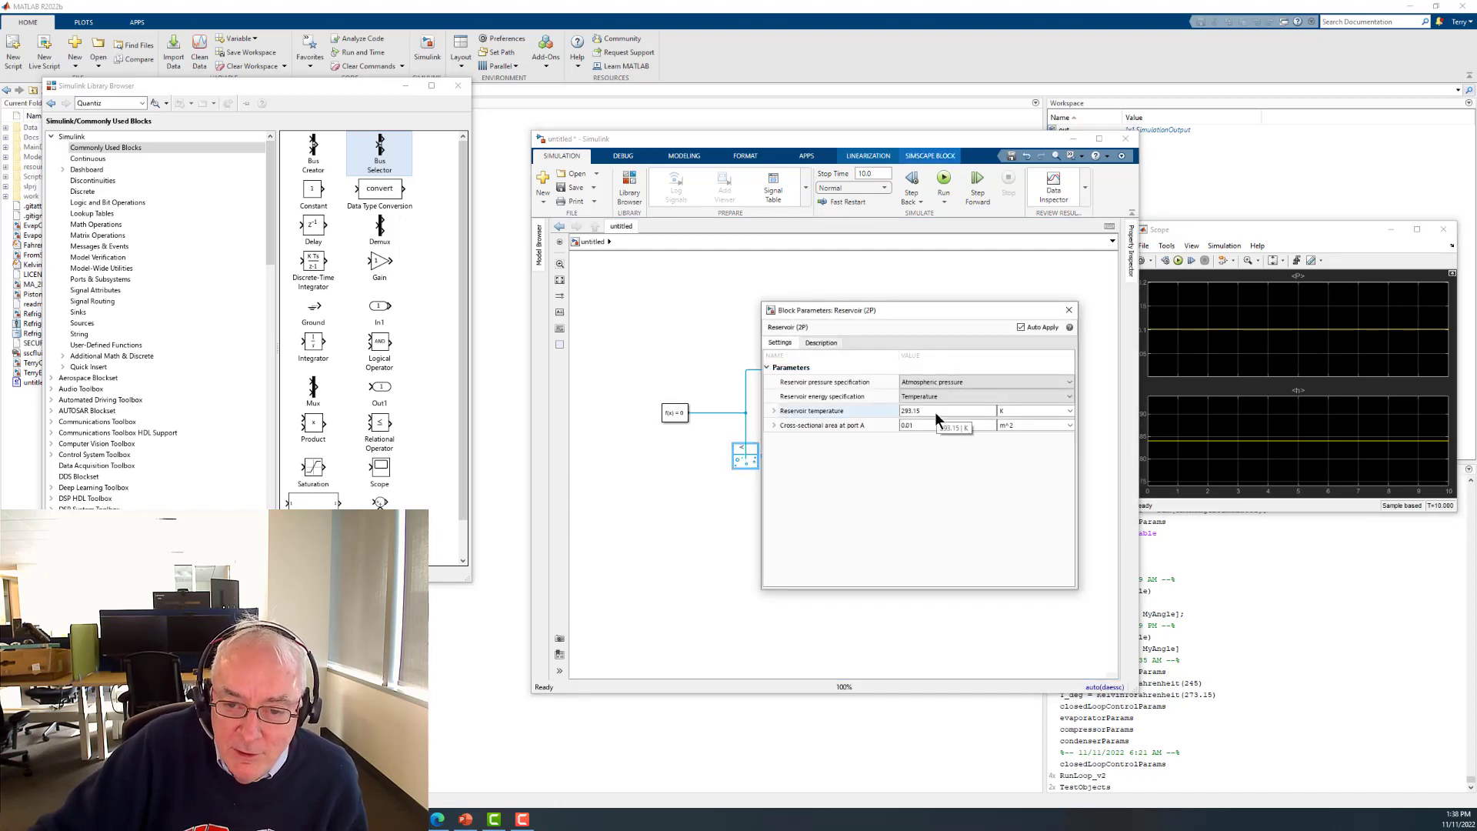
click(934, 411)
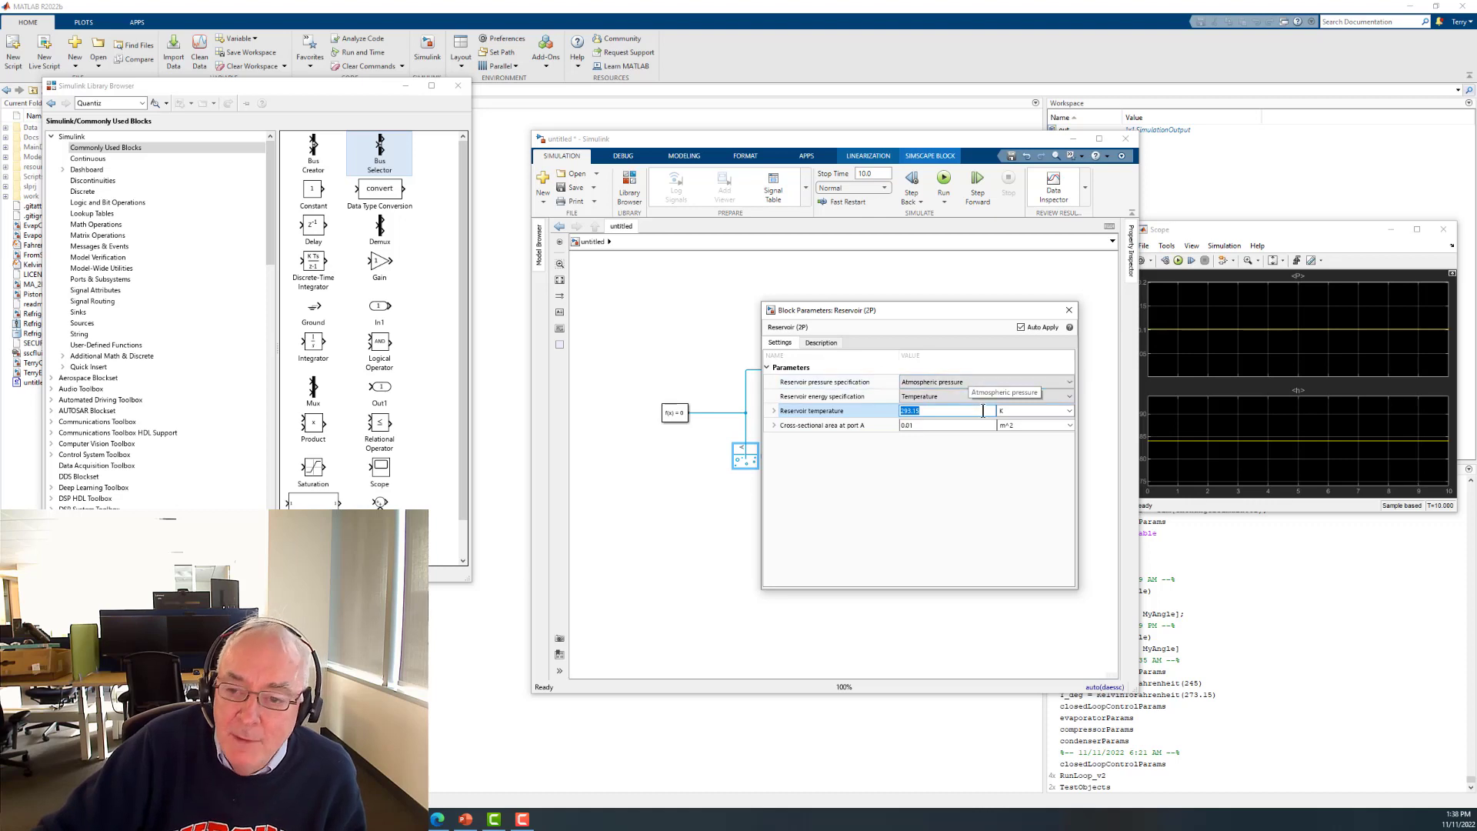
click(1067, 311)
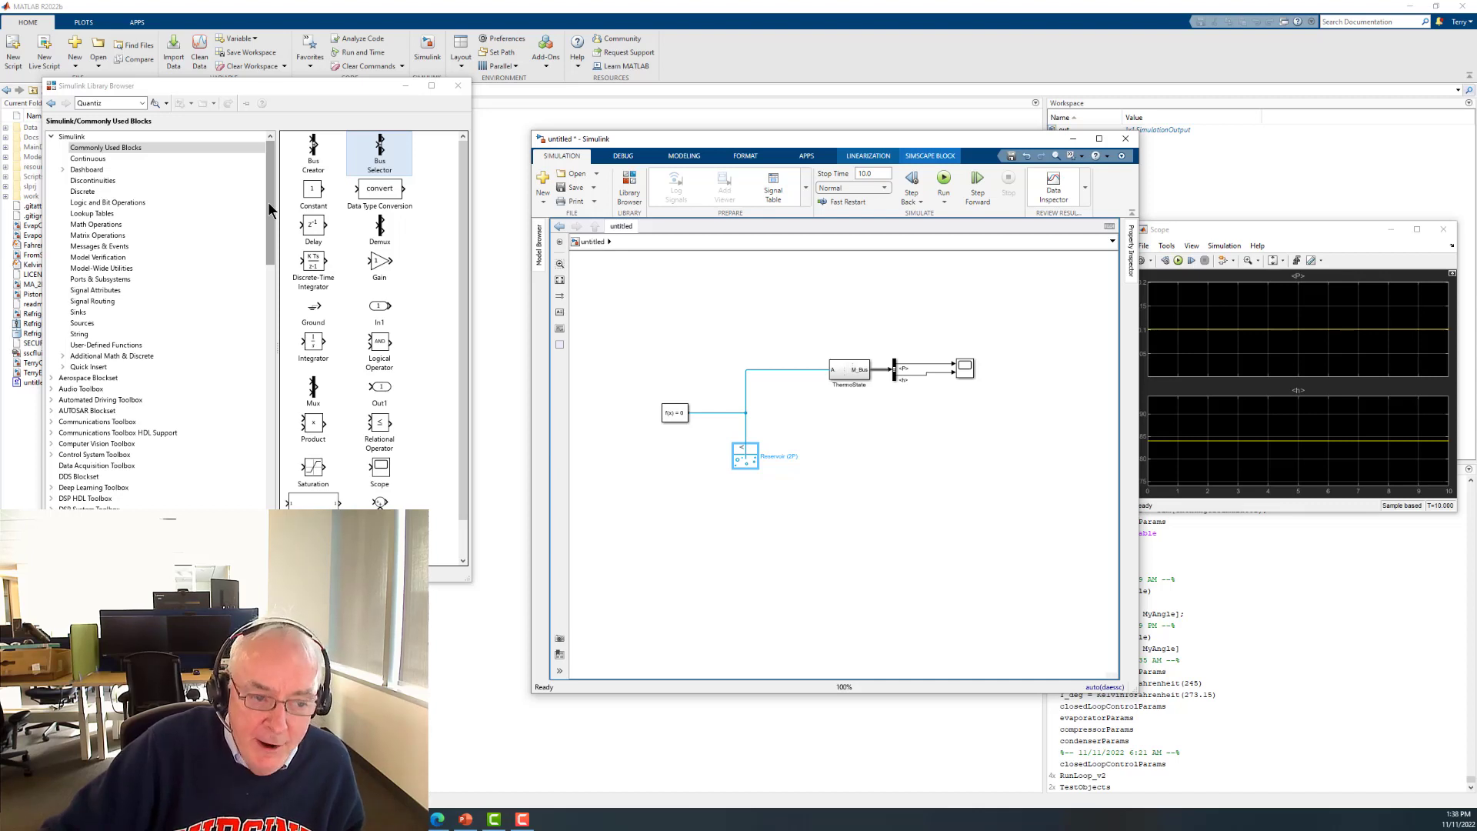
- Add a Two-Phase Fluid Properties (2P) block from the Simscape Foundation Library's two-phase fluid utilities below the reservoir
drag(269, 205, 260, 507)
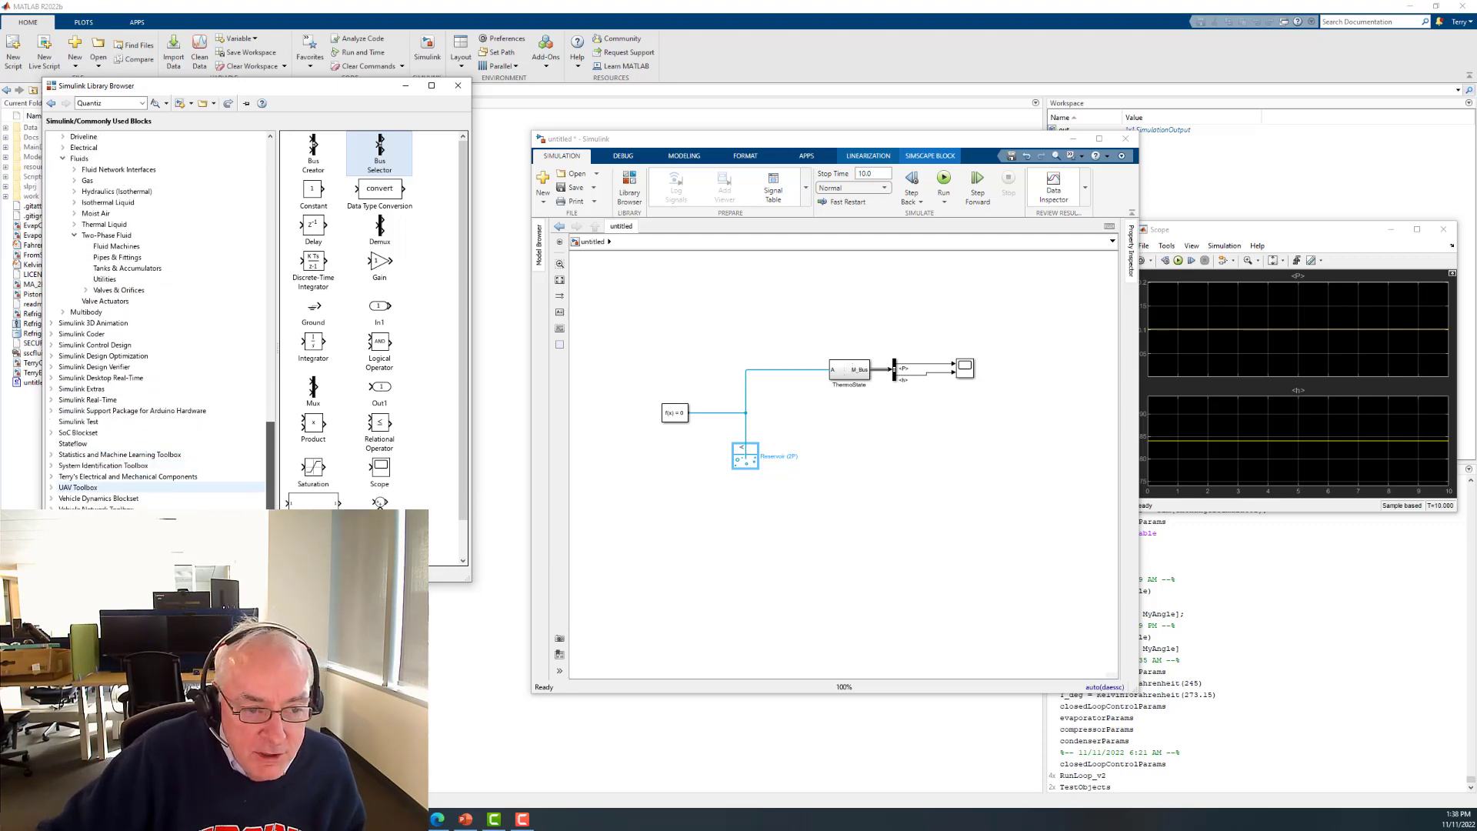
scroll(160, 295, up, 2)
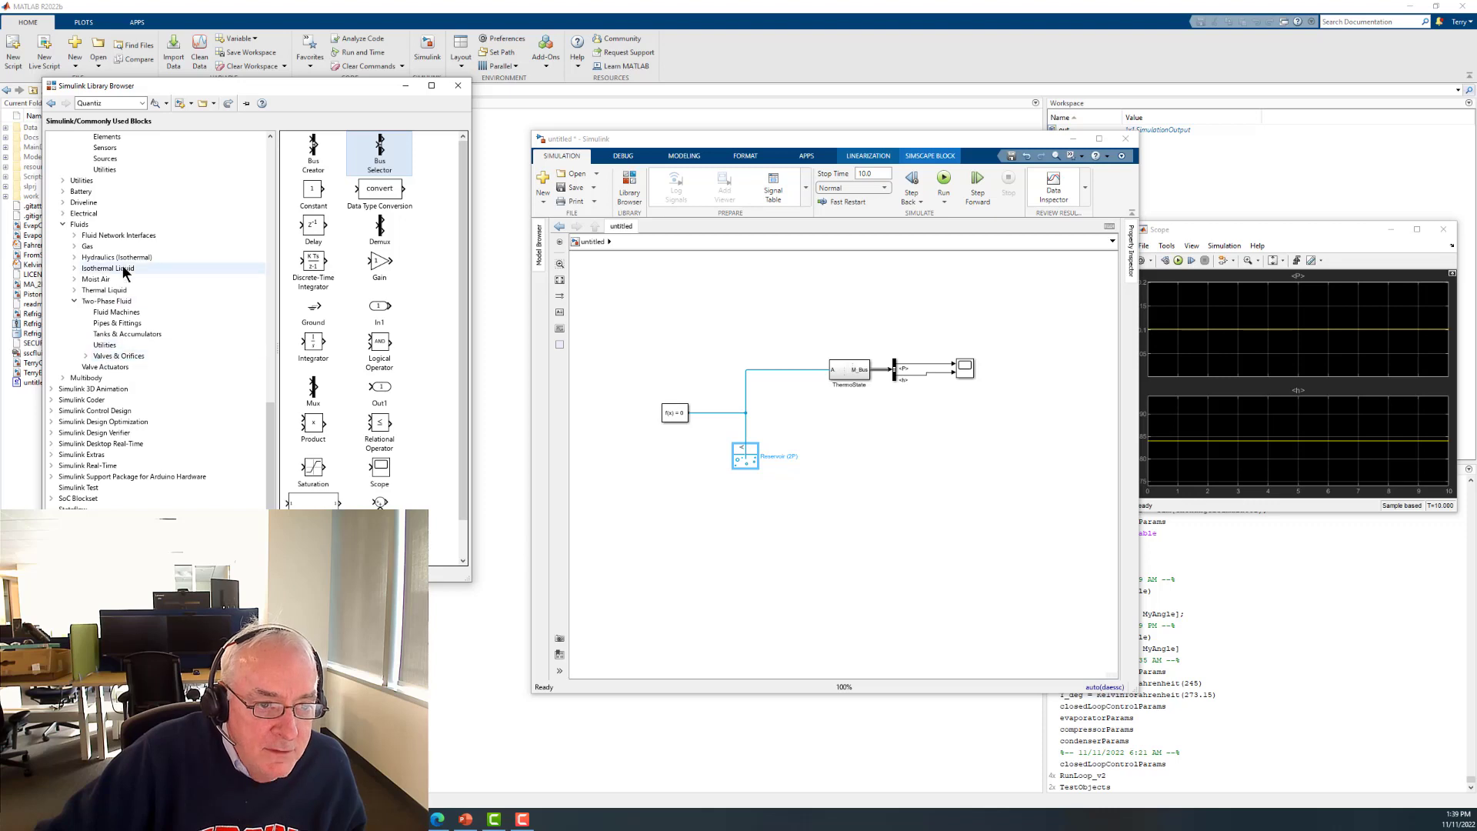
scroll(122, 265, up, 2)
click(97, 246)
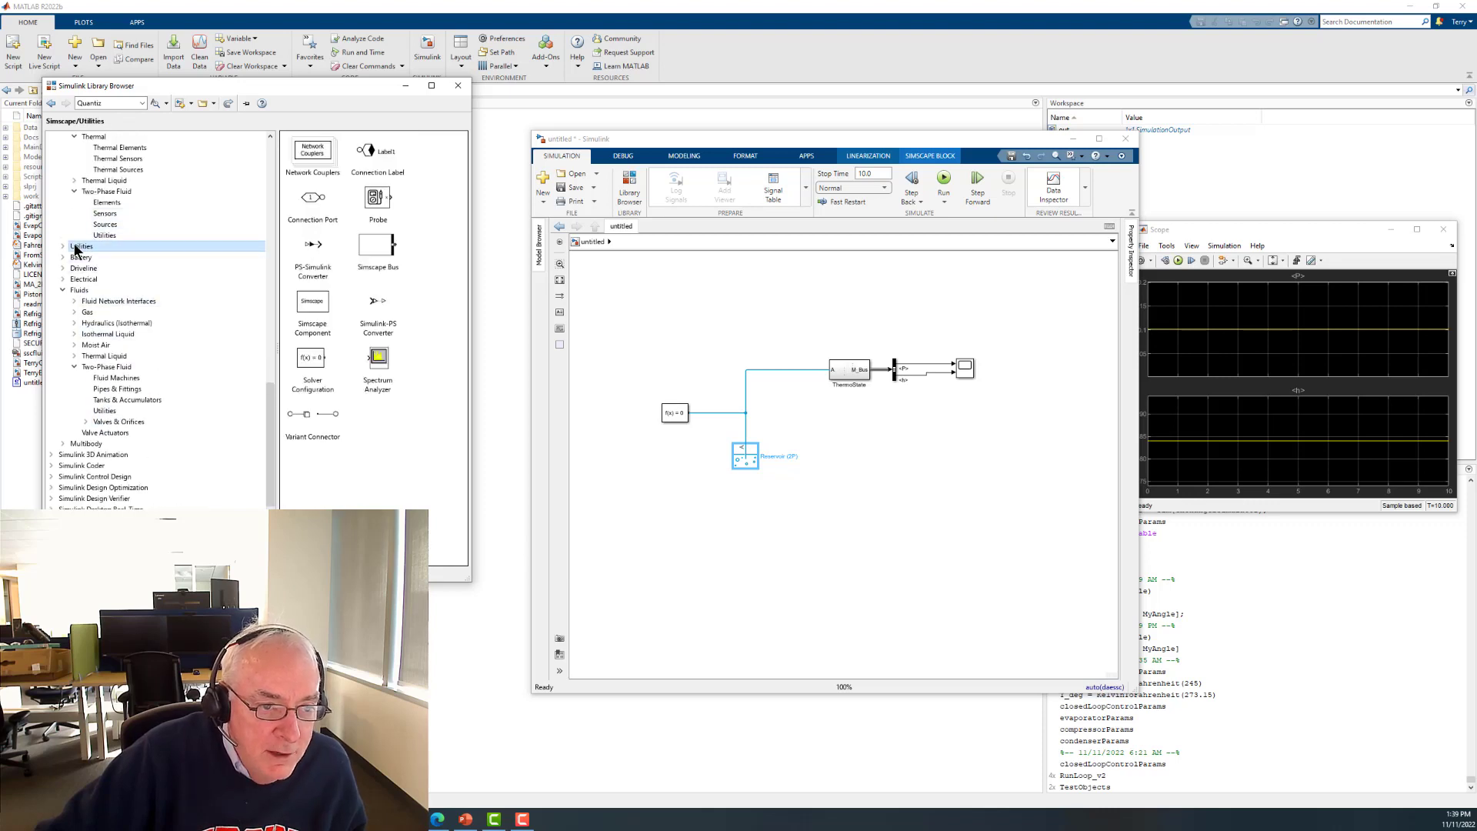
click(105, 234)
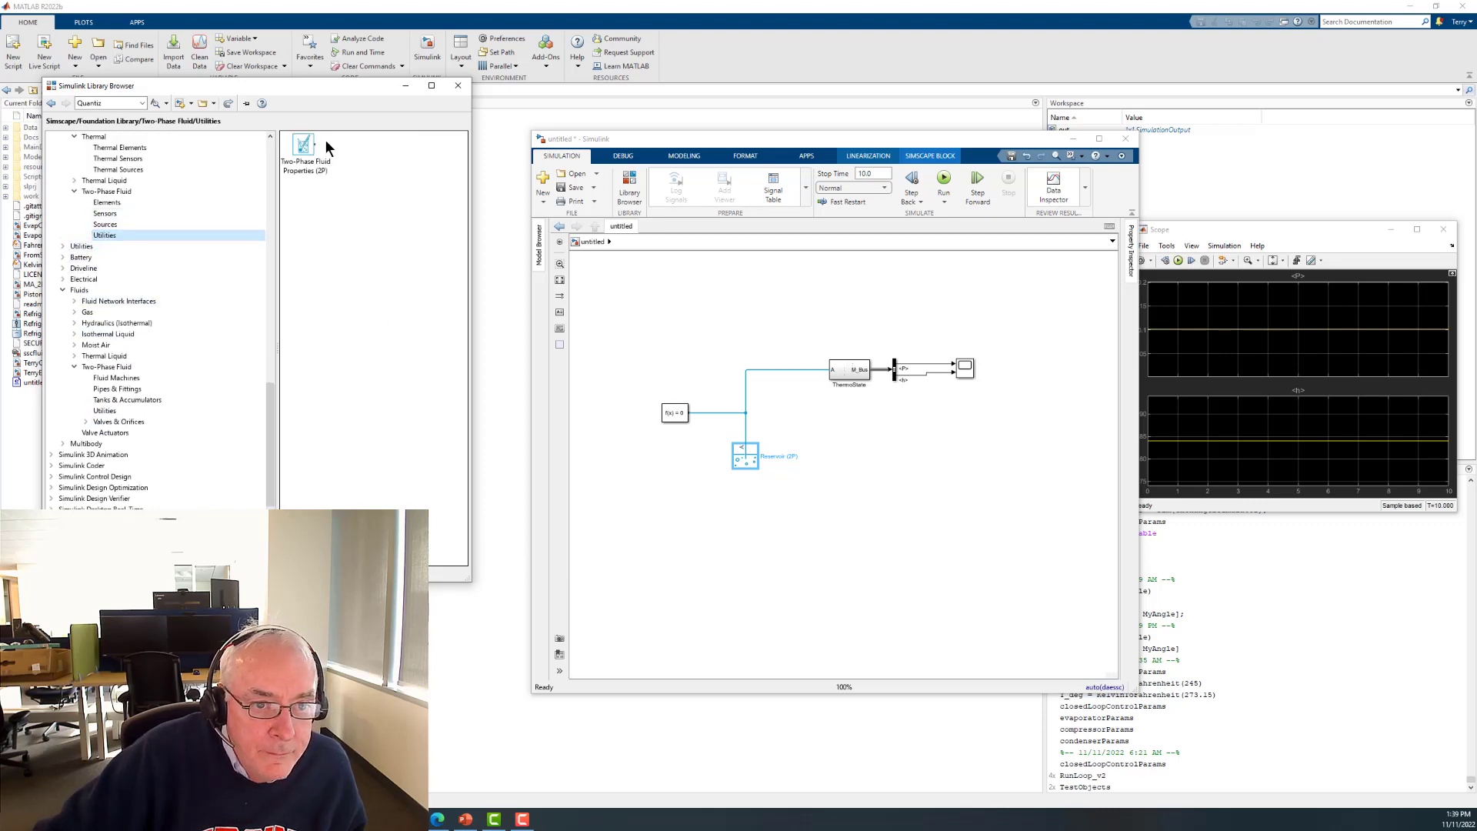
drag(311, 150, 719, 569)
- Examine the Two-Phase Fluid Properties (2P) block's parameters, including its vapor property tables such as specific volume
double_click(719, 569)
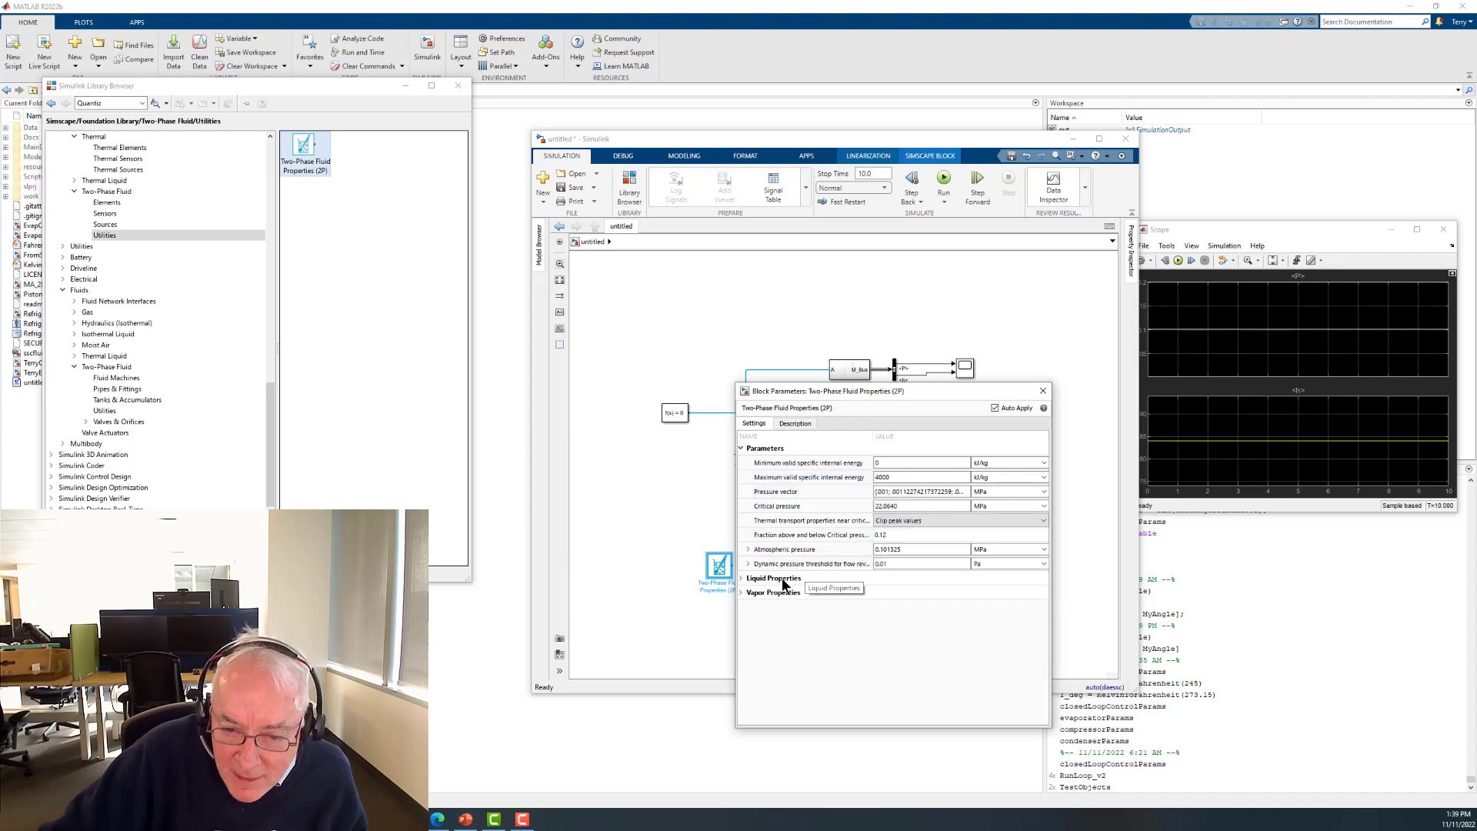
click(740, 593)
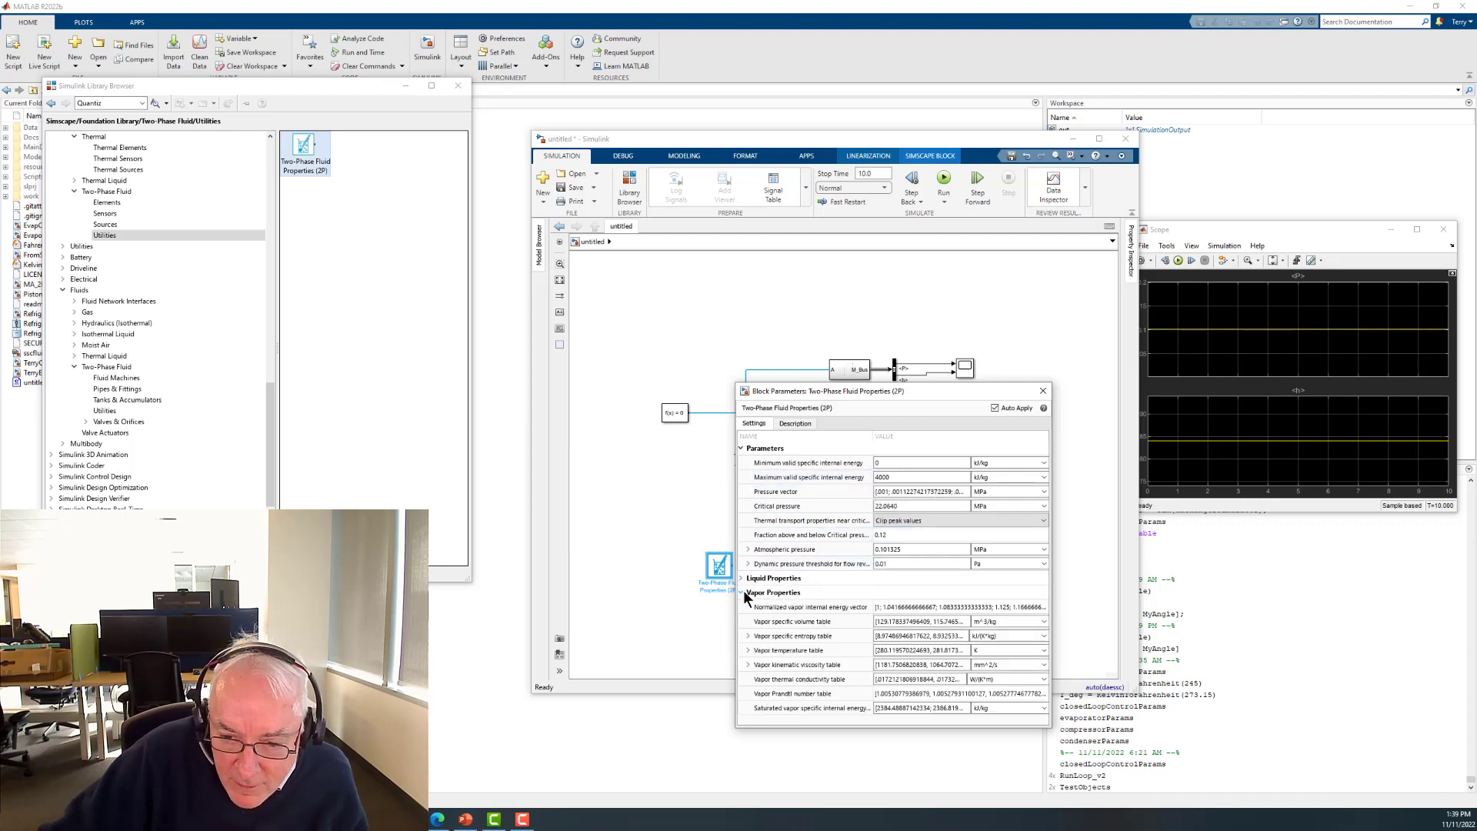
click(914, 621)
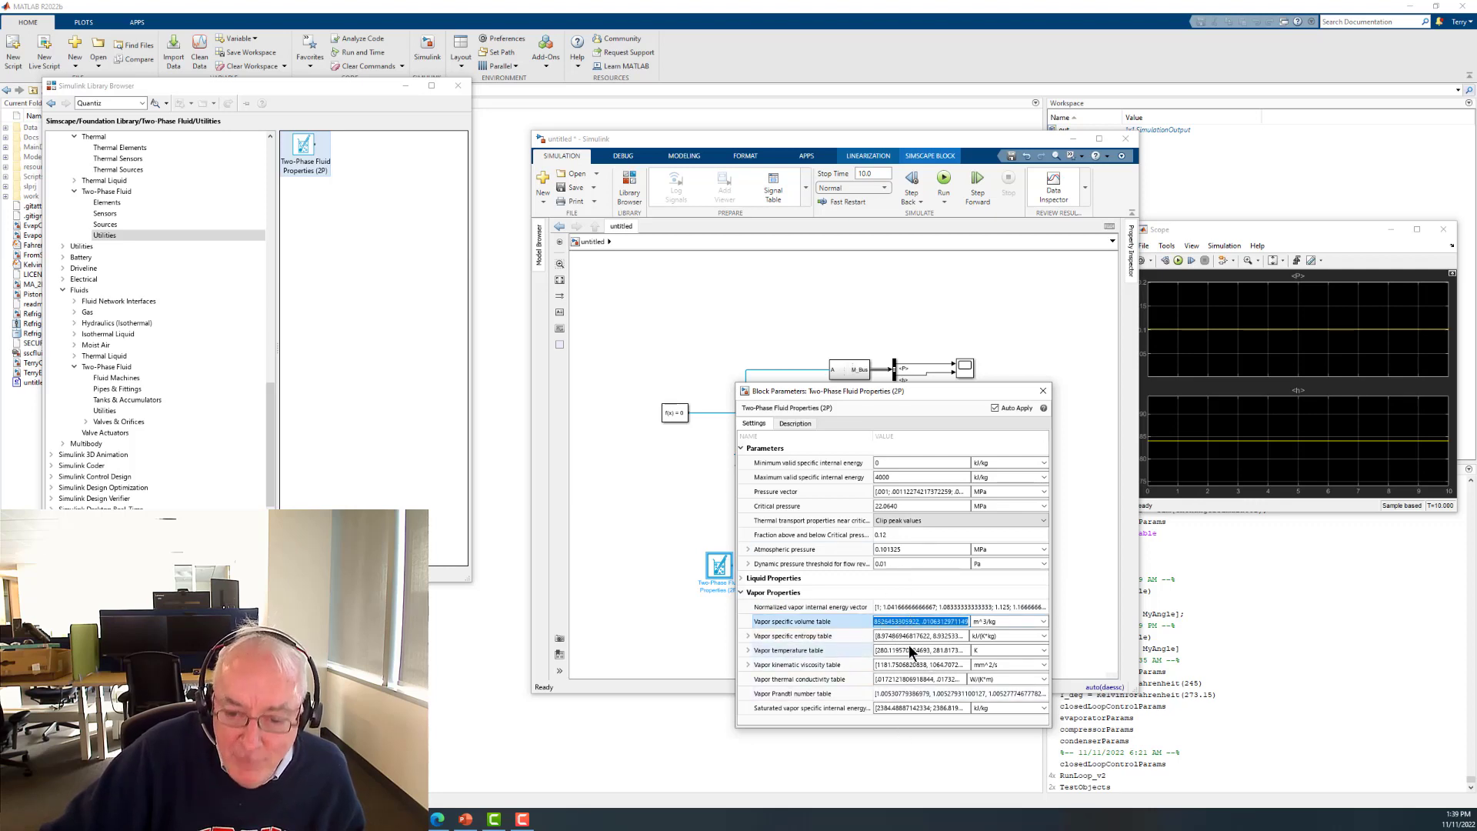
click(1043, 391)
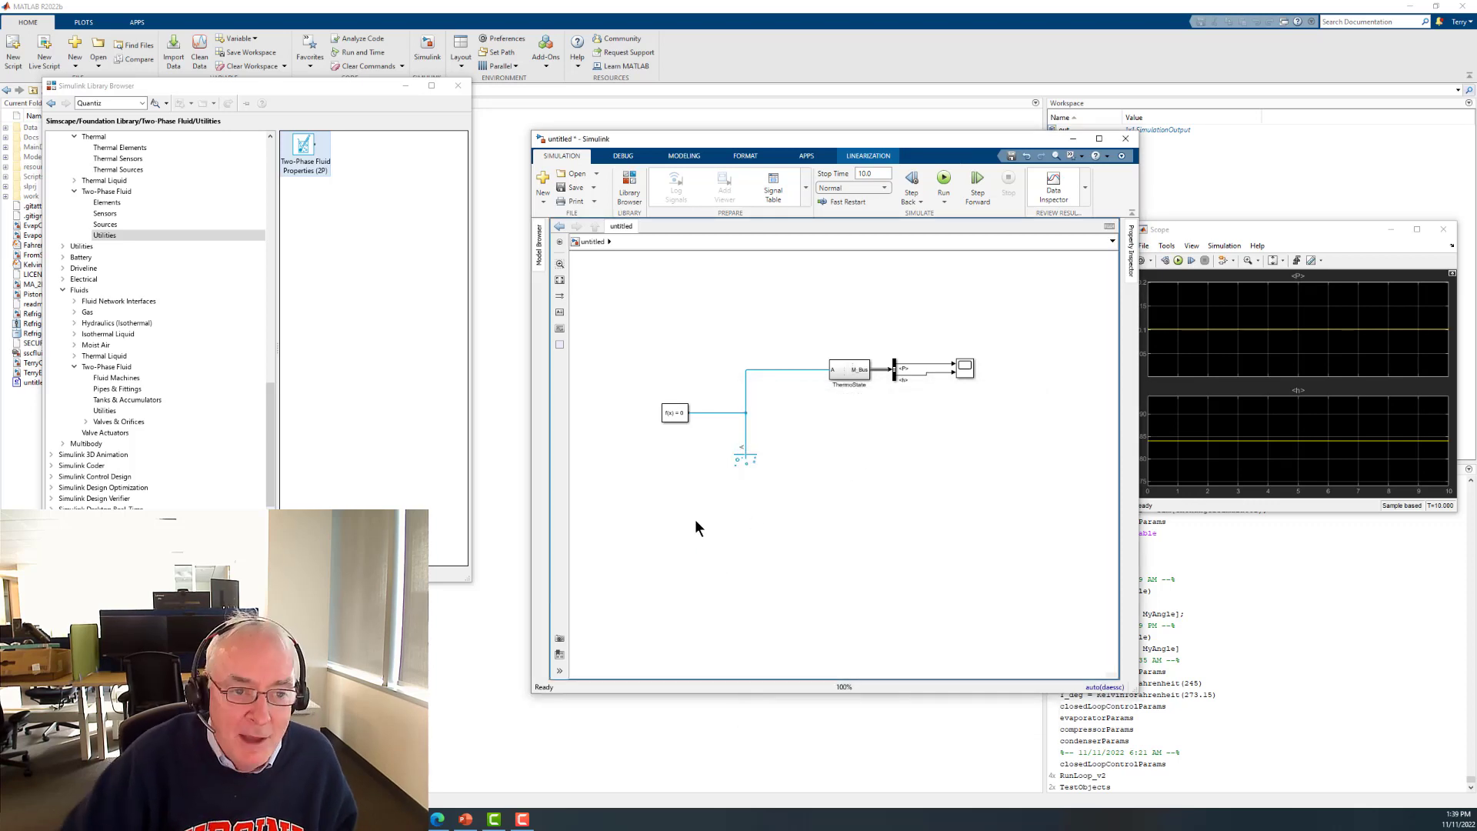
- Add a Two-Phase Fluid Predefined Properties (2P) block from the Simscape Fluids two-phase utilities and connect it to the fluid network line
drag(269, 400, 269, 411)
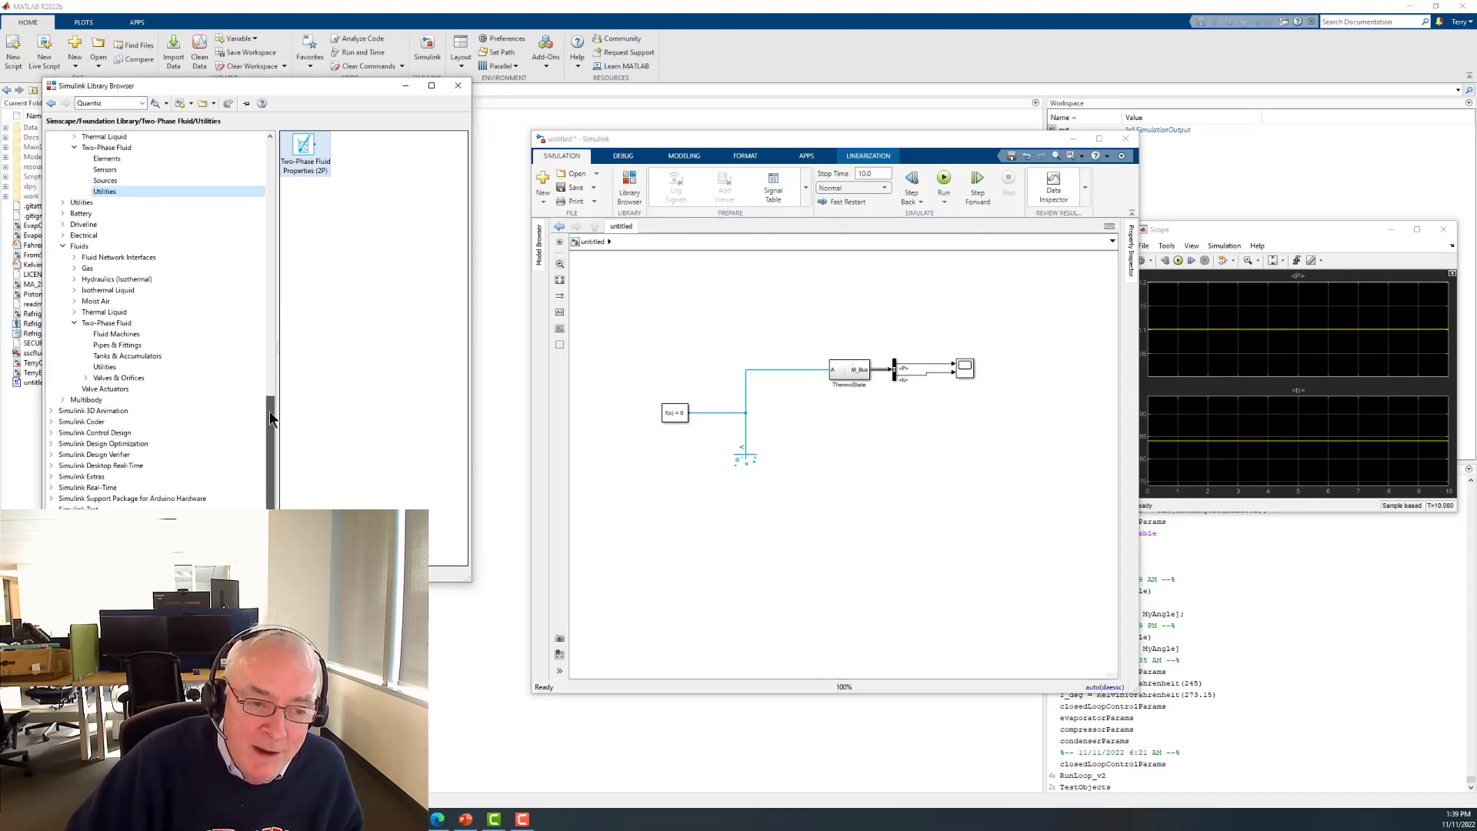
drag(270, 412, 271, 416)
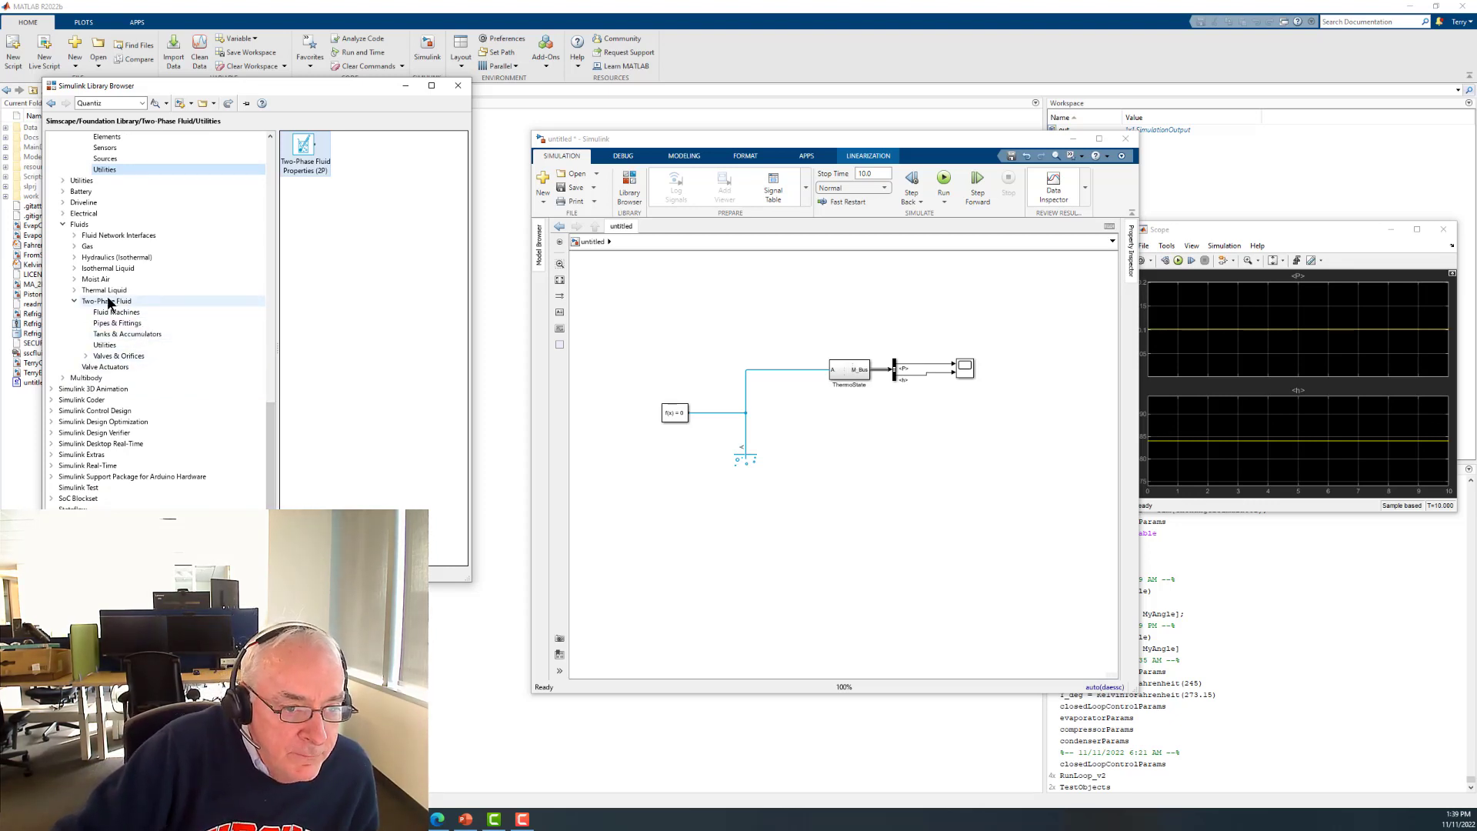
click(107, 344)
drag(359, 144, 745, 369)
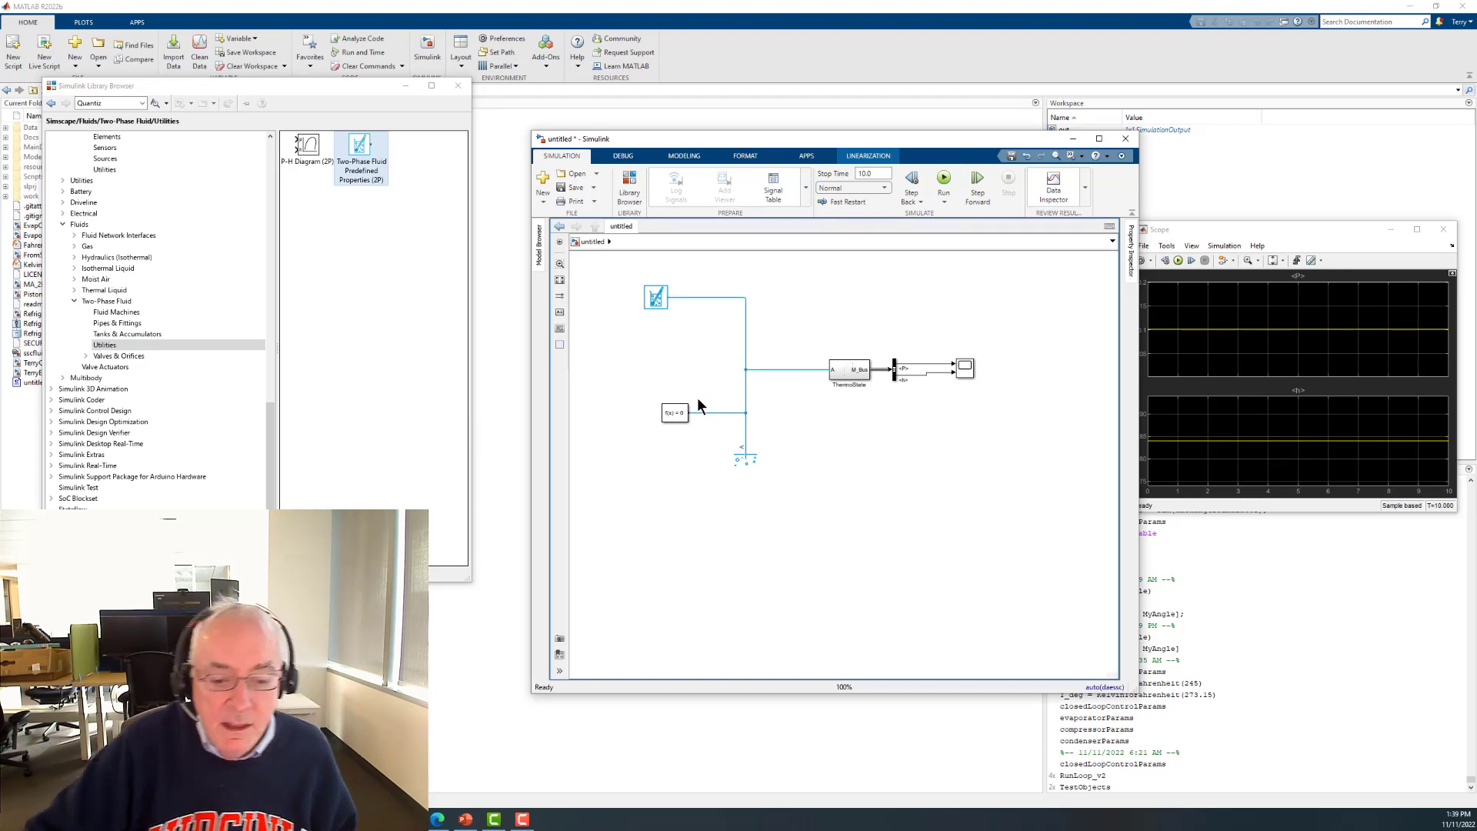
click(523, 827)
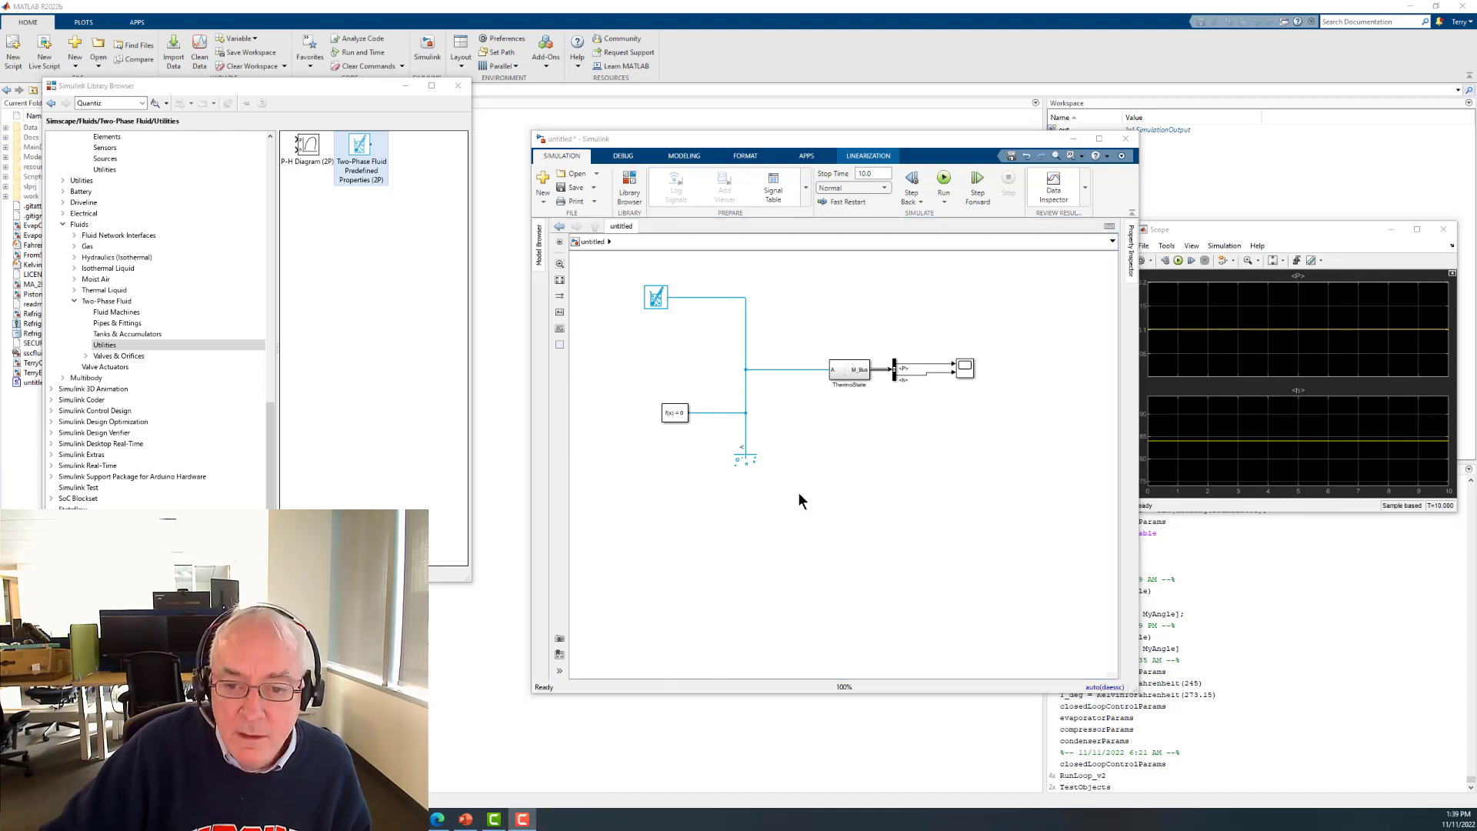
click(828, 481)
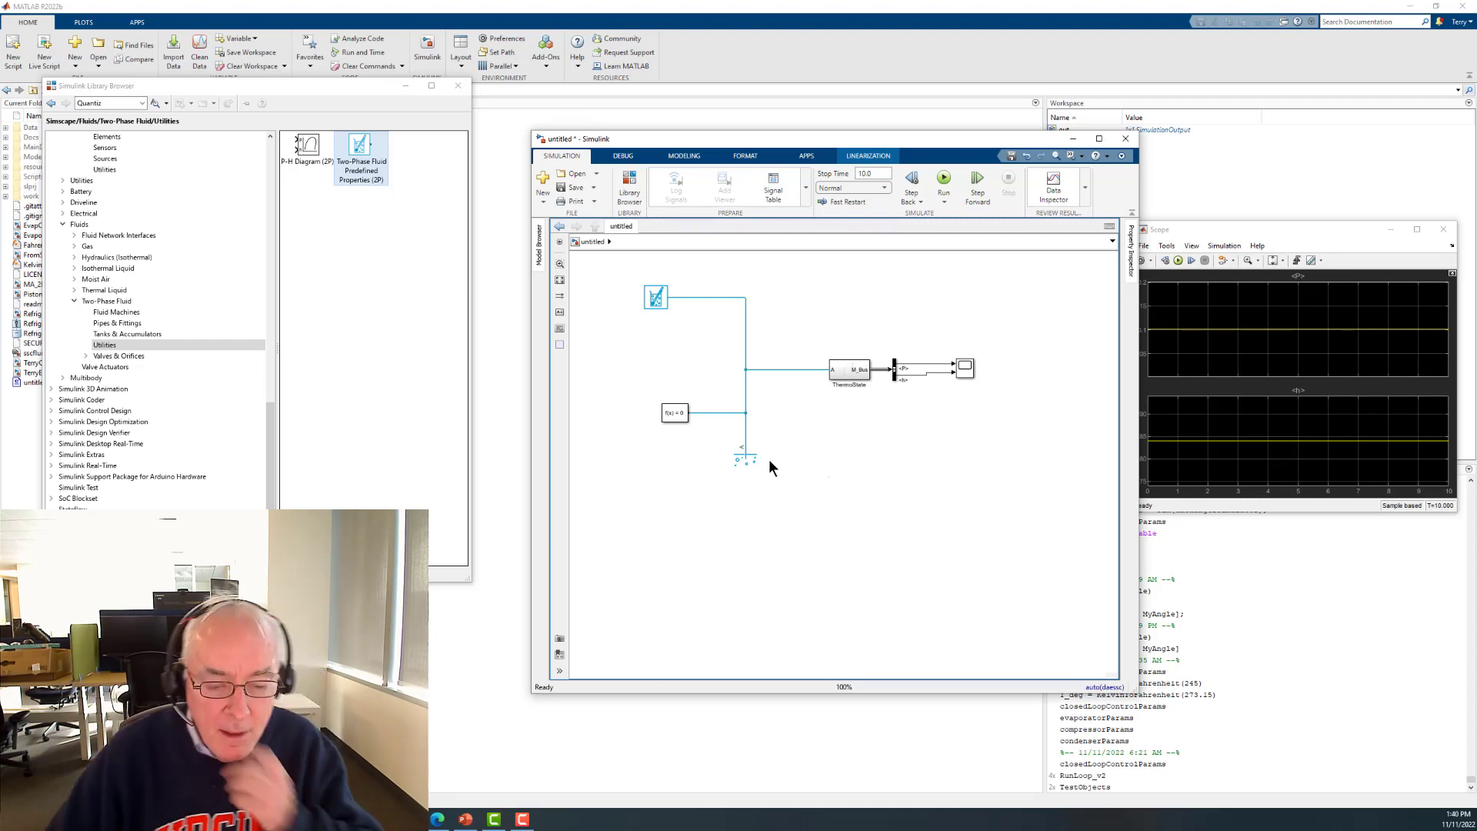
- Bring up the Scope and run the simulation with the predefined fluid properties block in the network
click(656, 297)
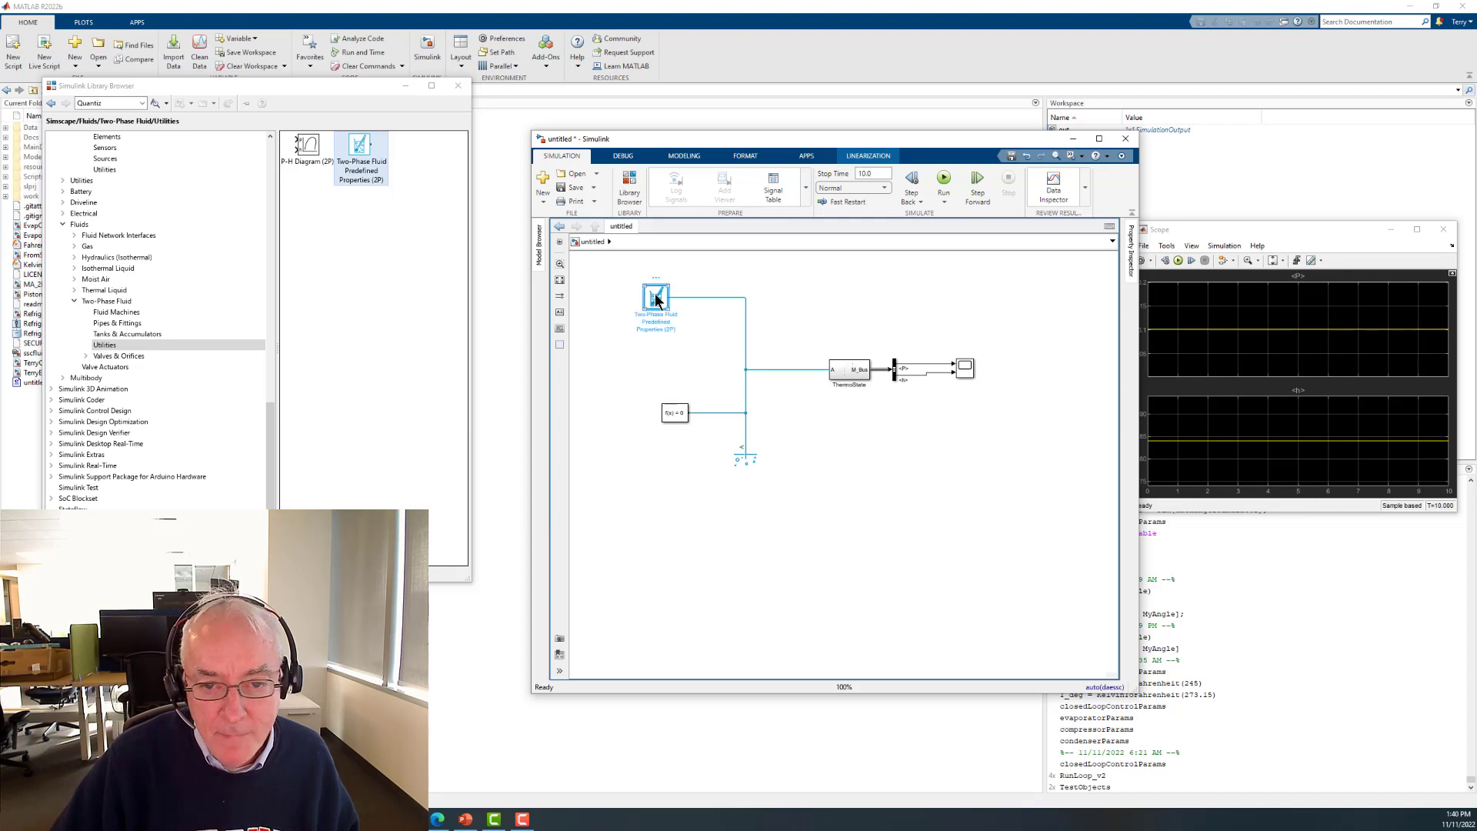
double_click(965, 368)
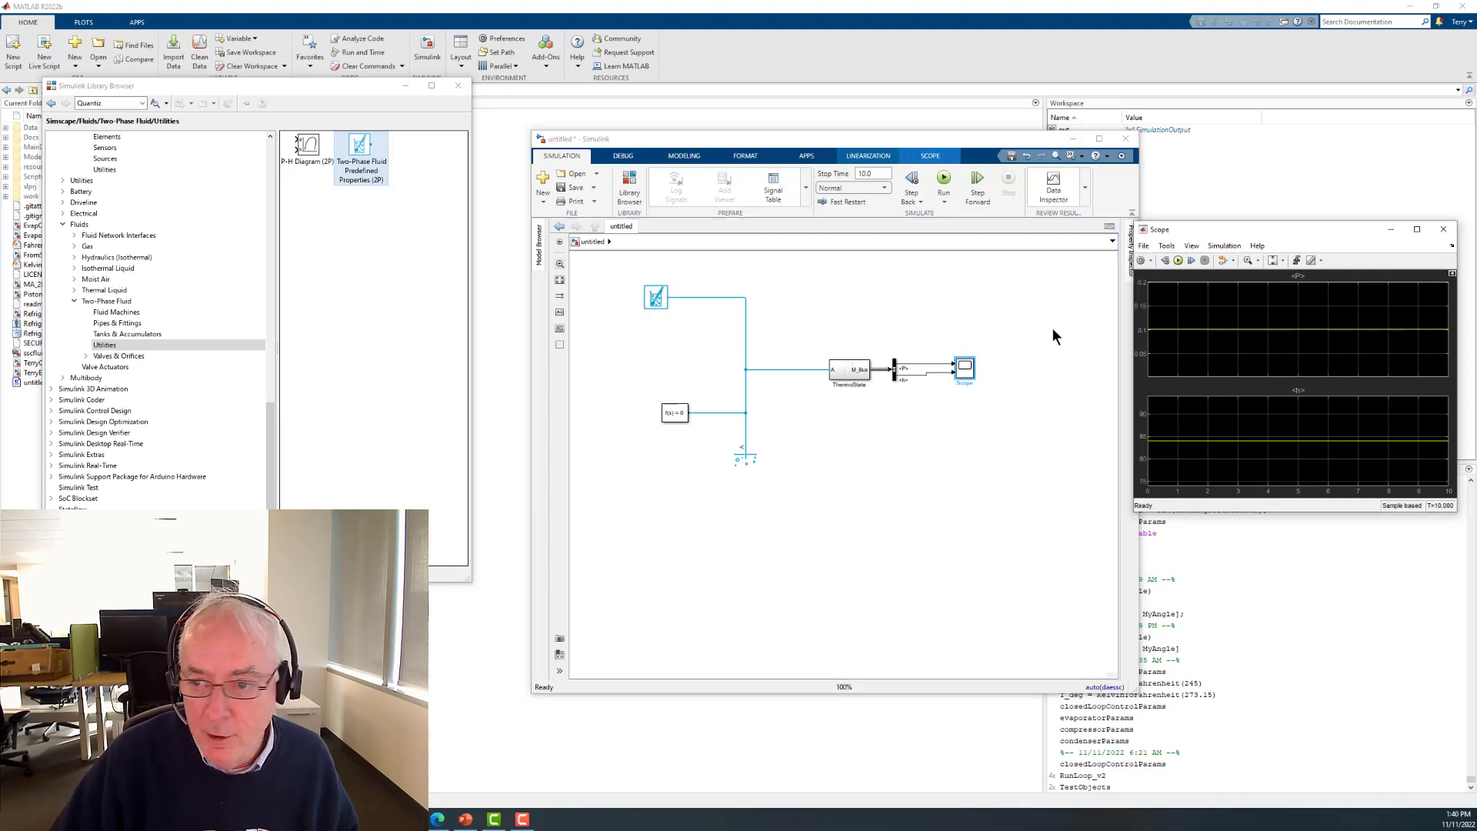
drag(1206, 235, 1005, 250)
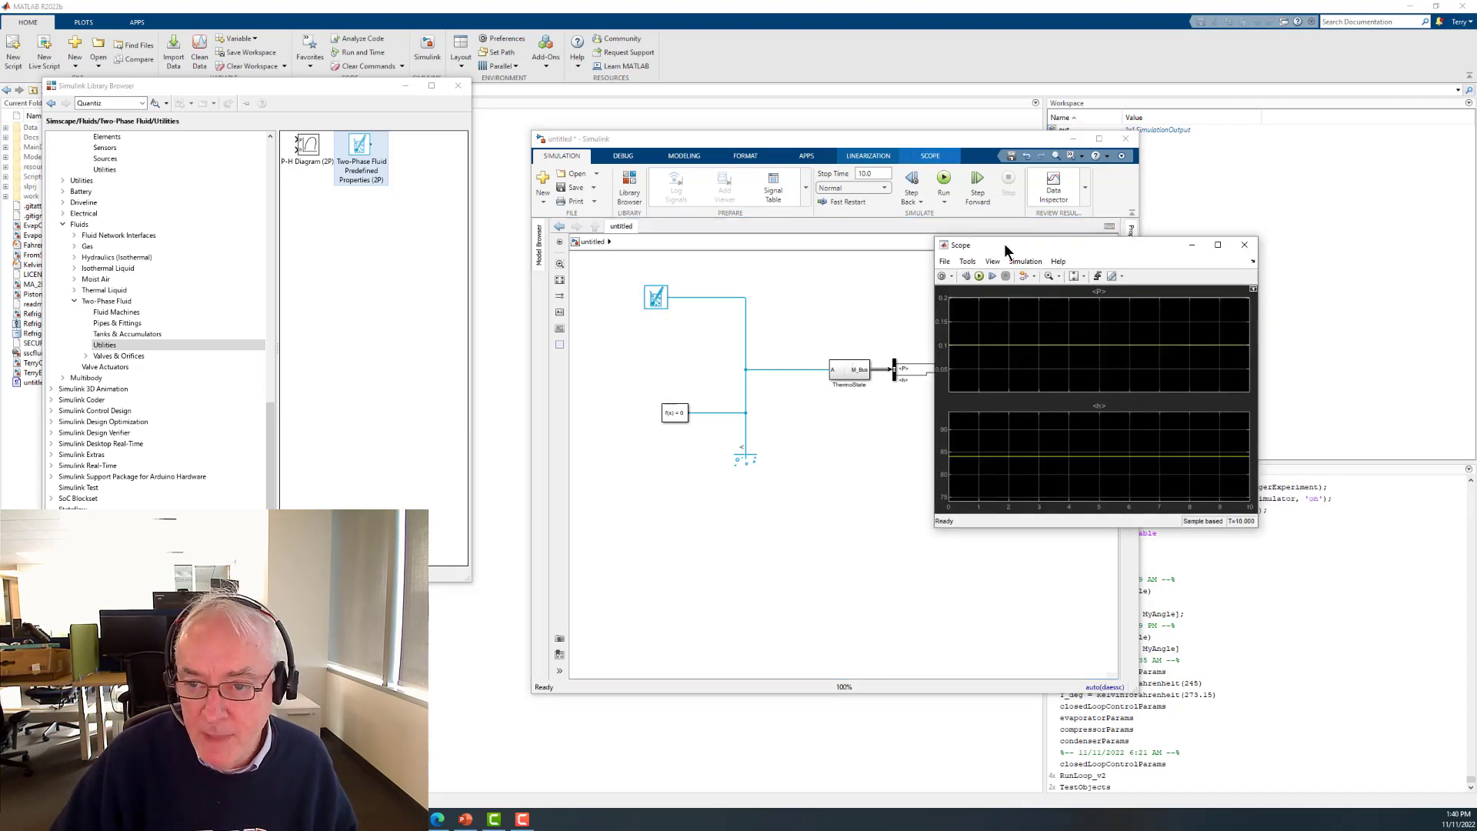
click(979, 276)
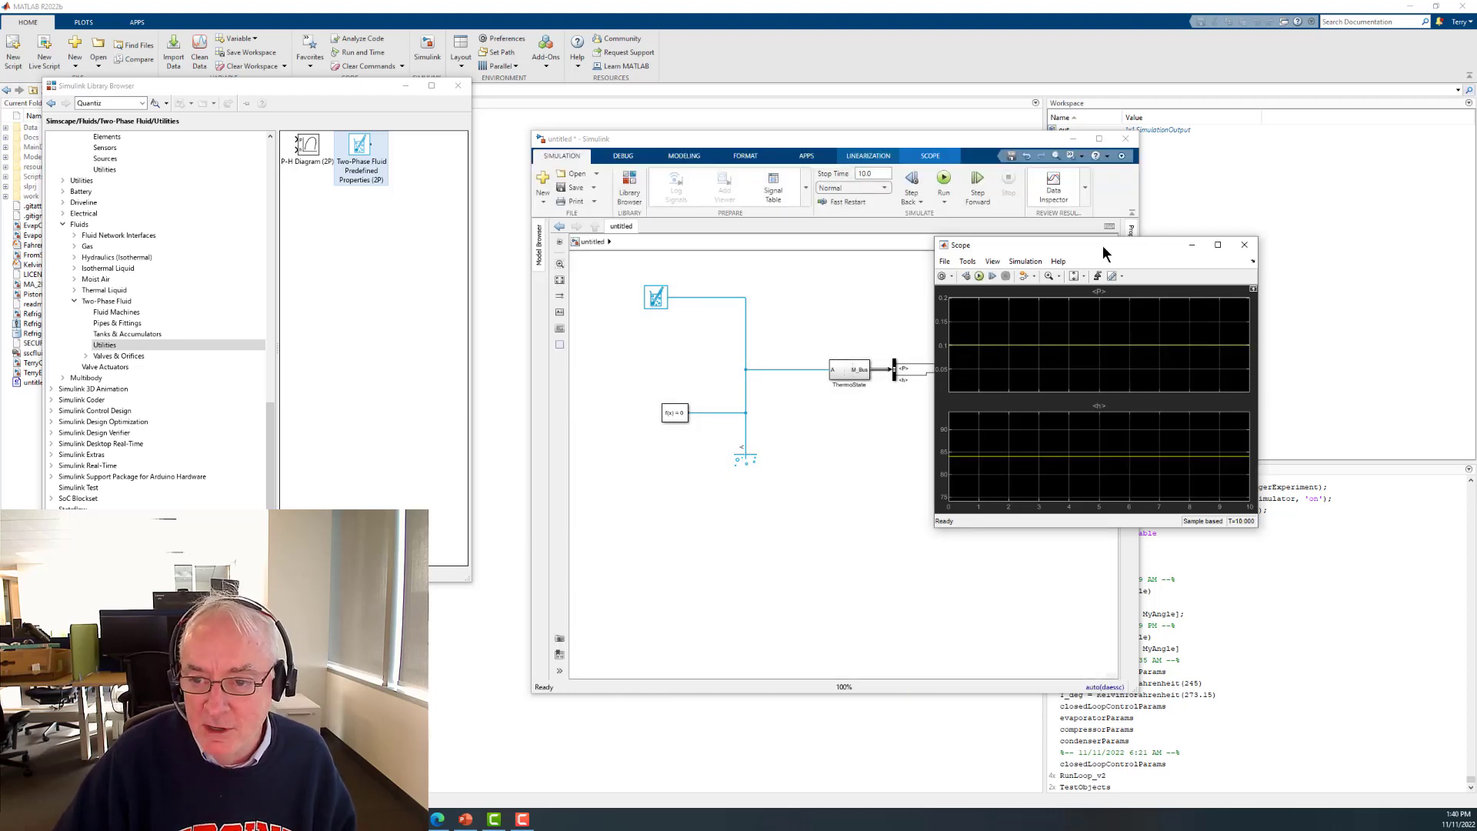
drag(1102, 246, 1291, 254)
- Set the two-phase fluid in the Two-Phase Fluid Predefined Properties (2P) block to R-1234yf
double_click(654, 297)
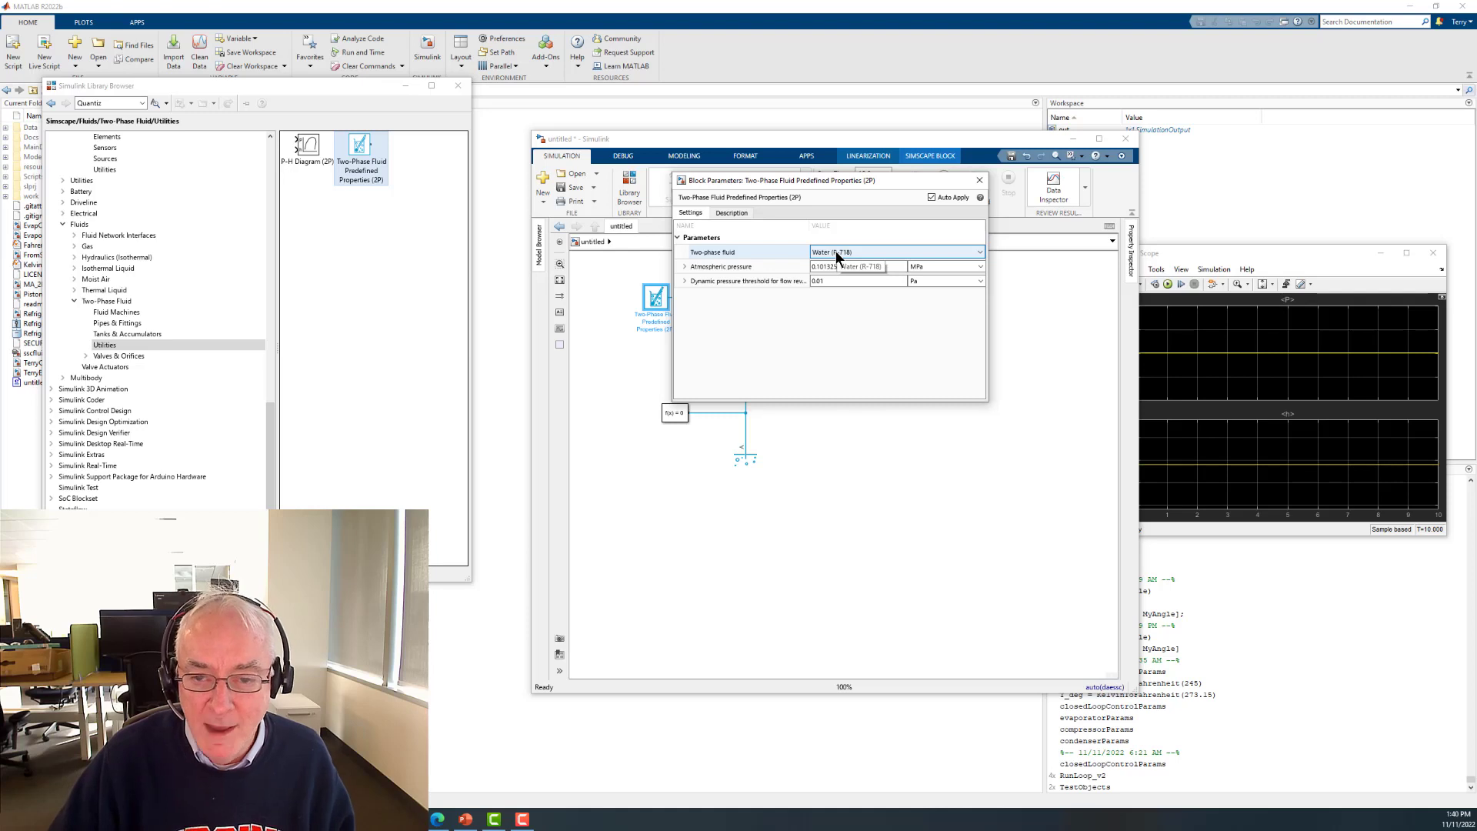
click(979, 253)
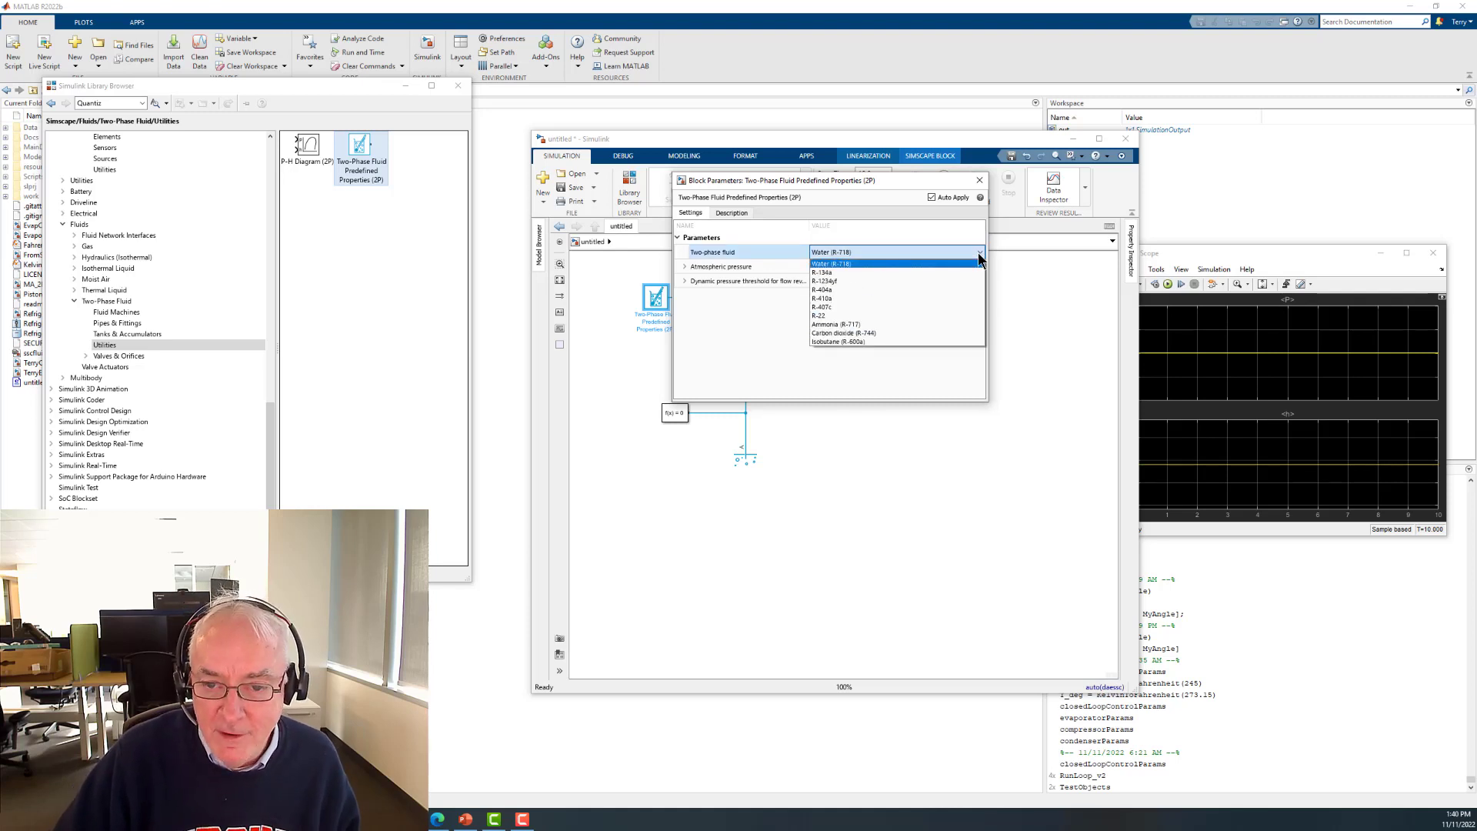
click(833, 280)
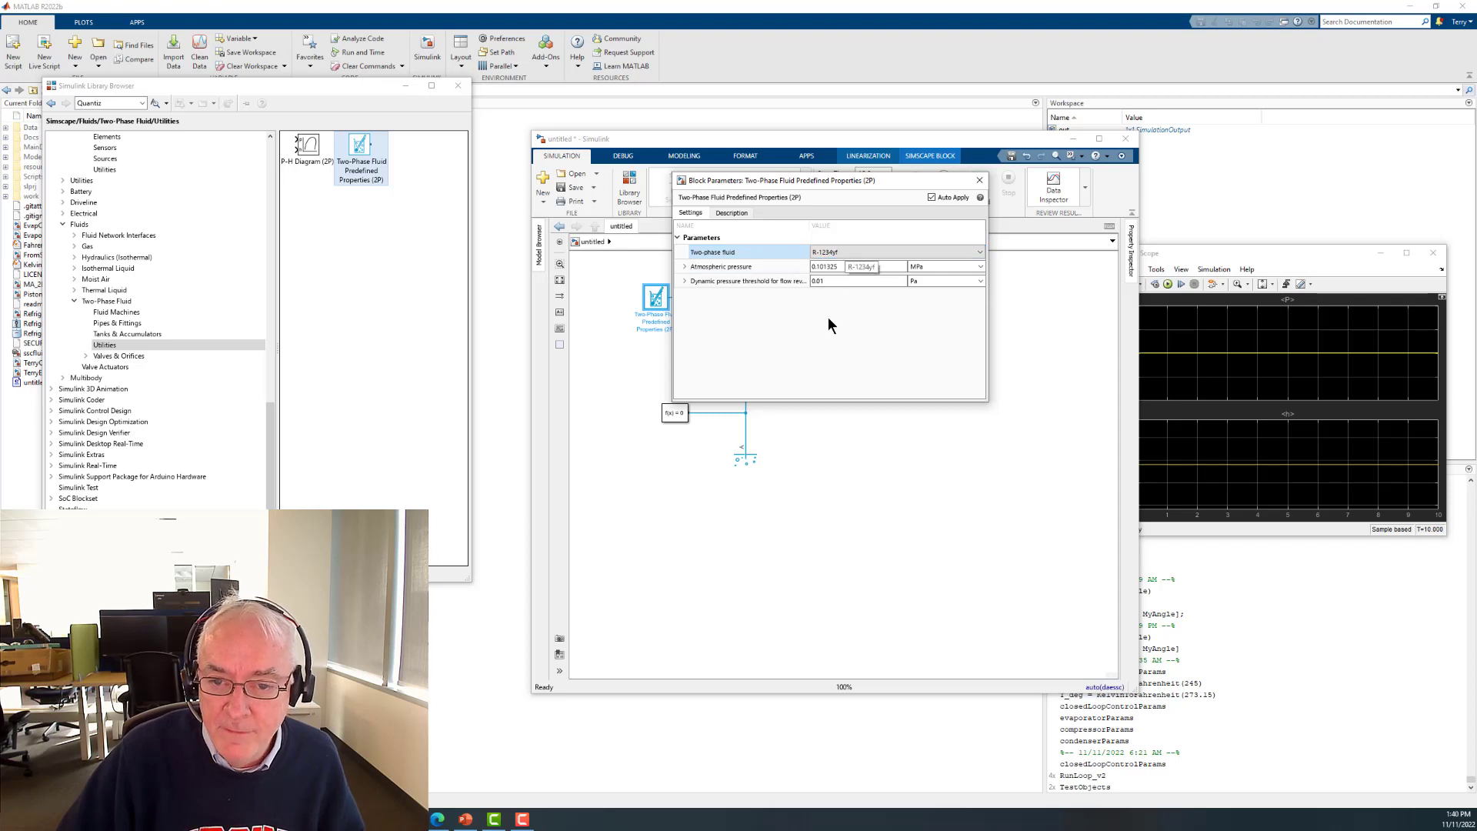
click(979, 181)
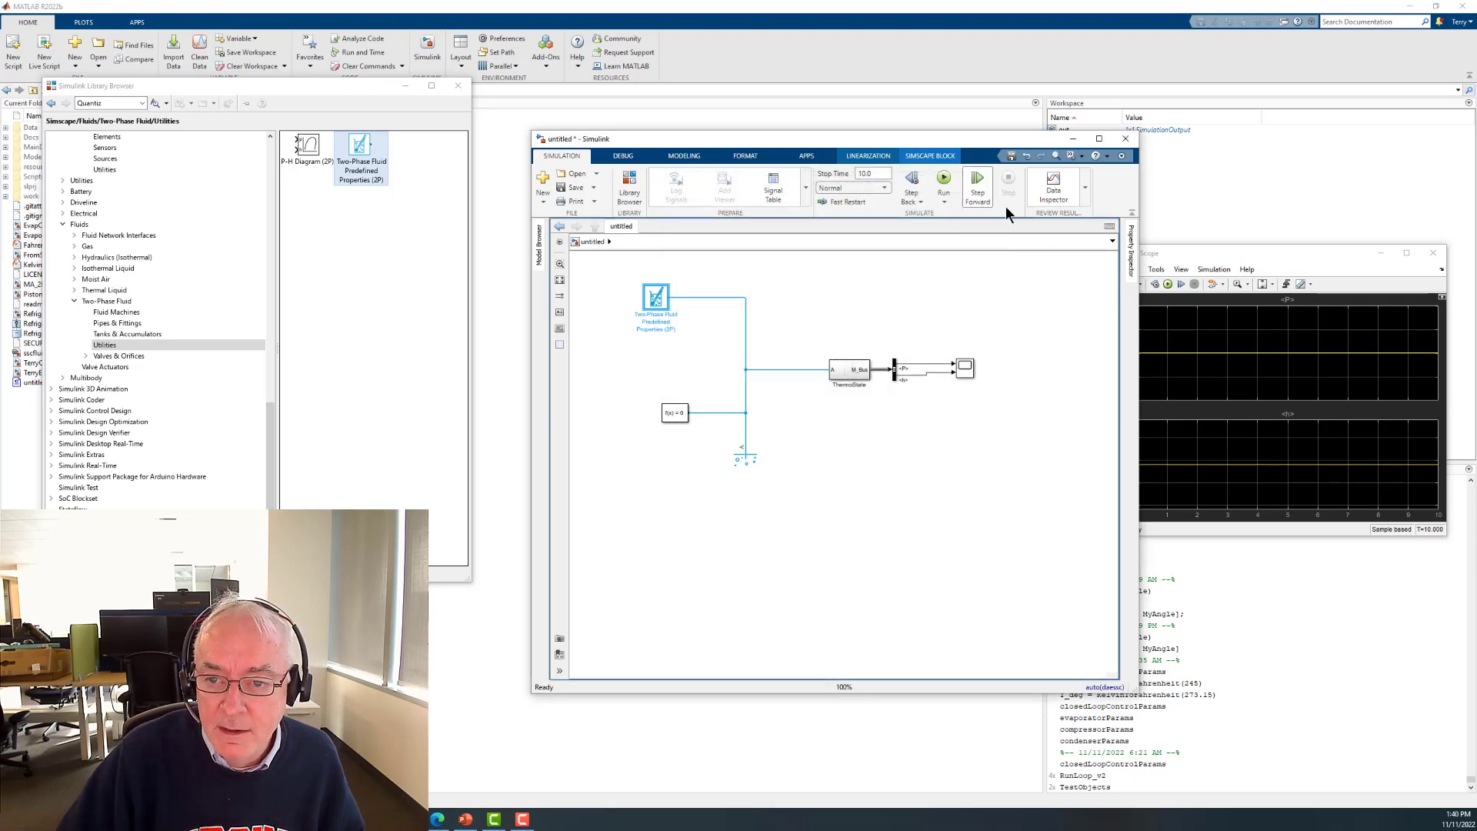
- Rerun the simulation with the R-1234yf fluid, view the P and h traces in the Scope, and close it
click(960, 311)
drag(1218, 257, 1002, 282)
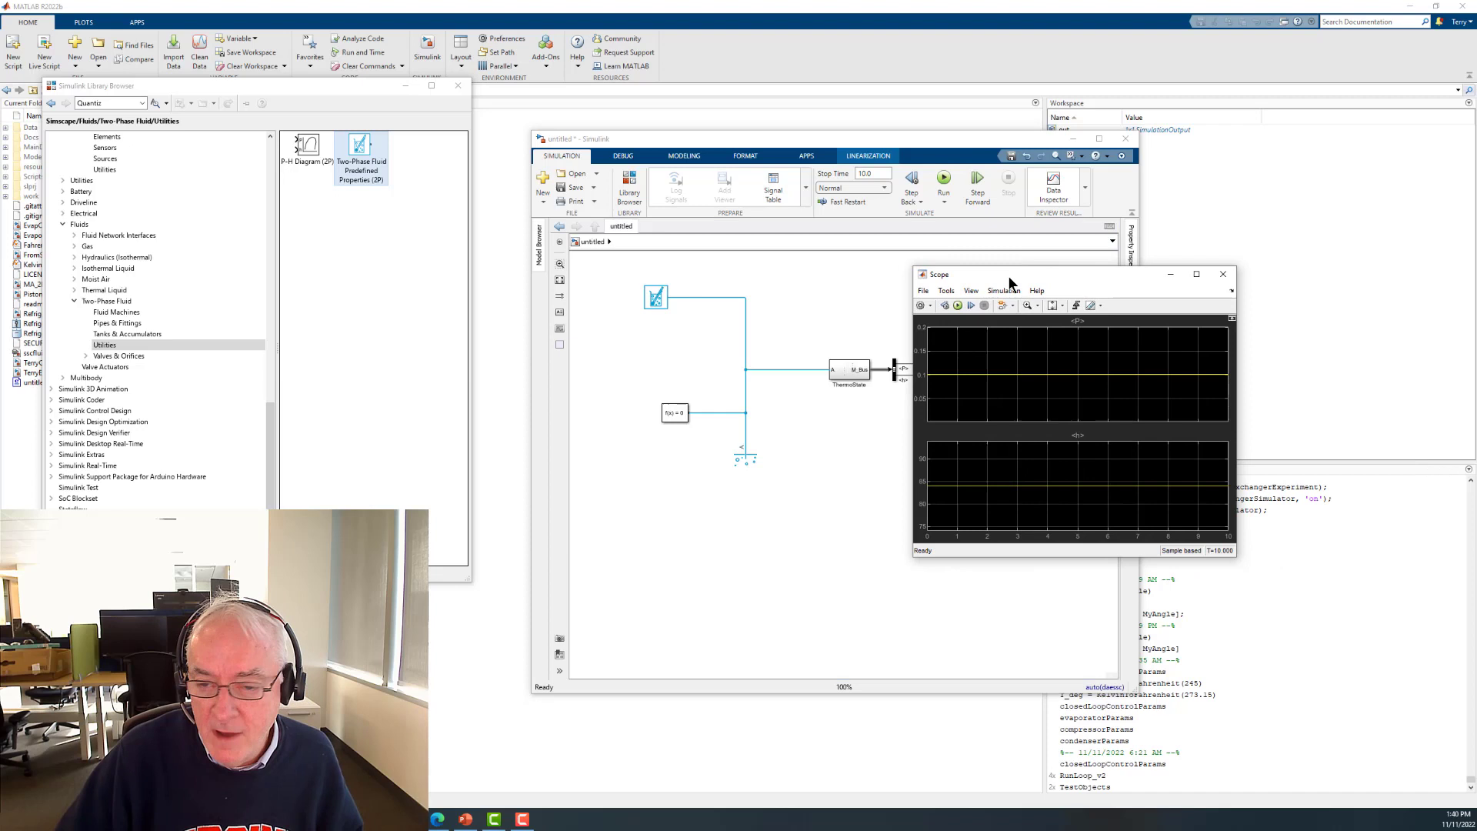
click(953, 310)
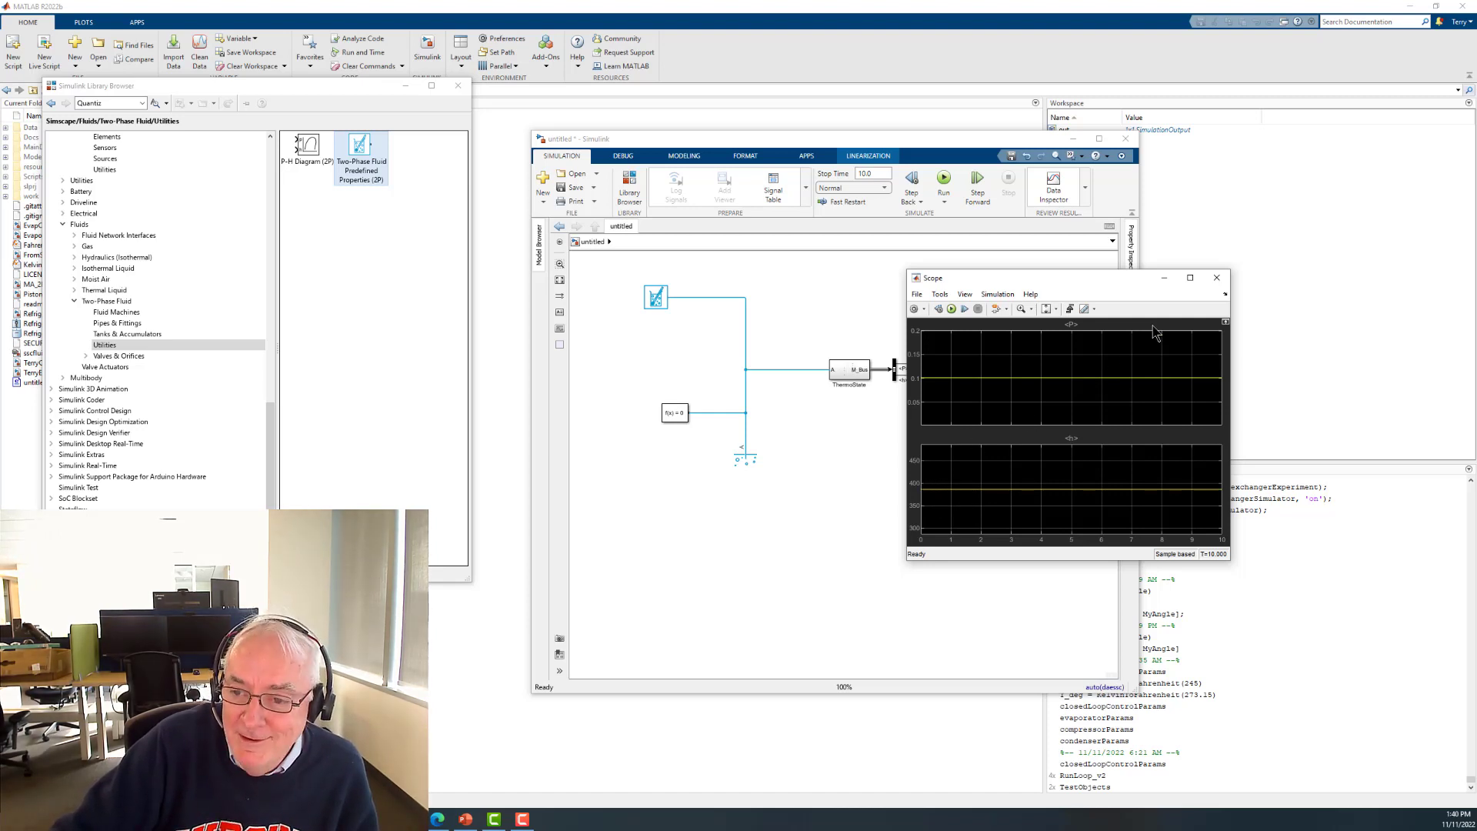
click(1216, 279)
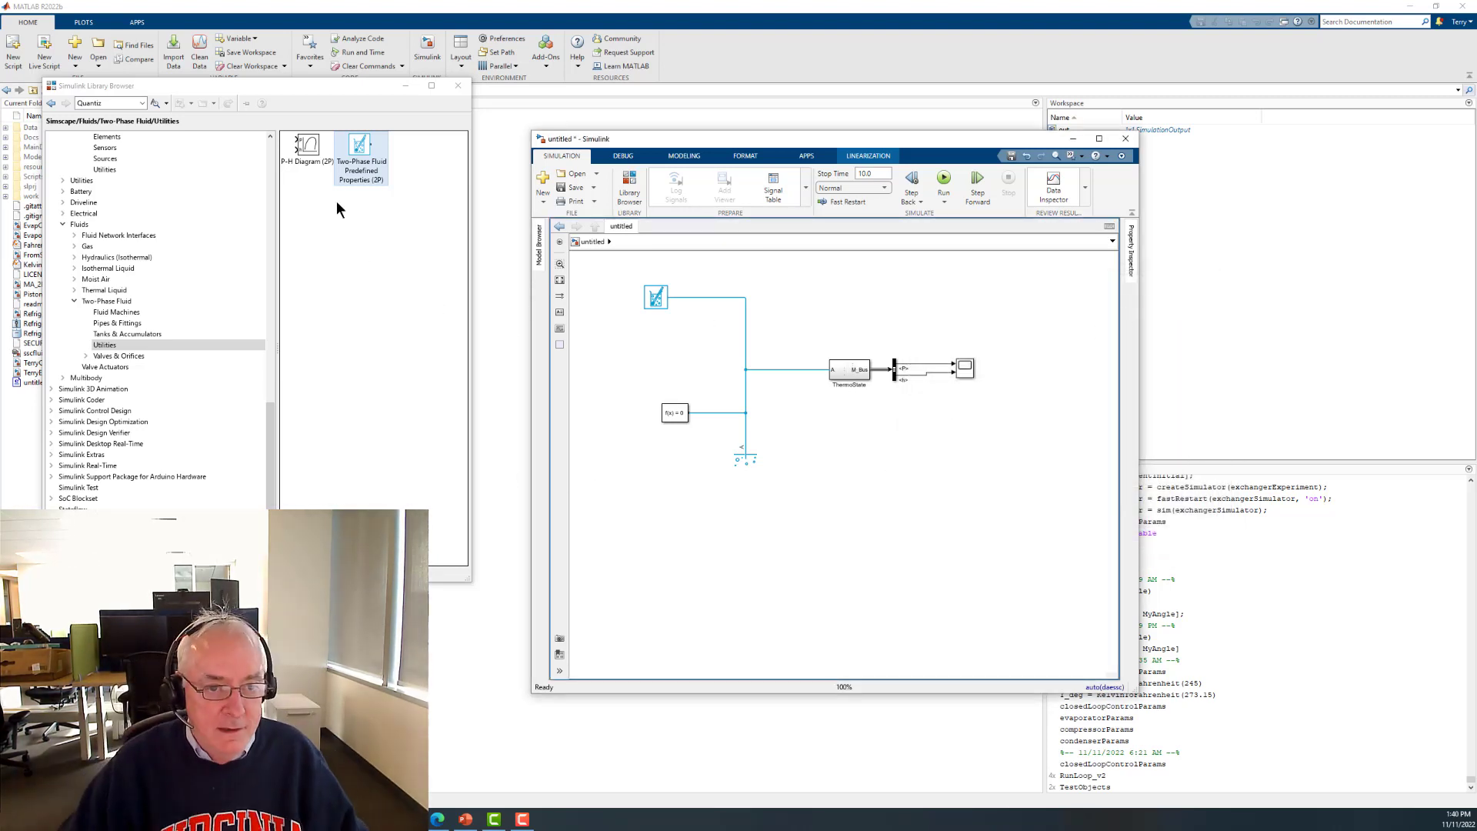
- Replace the Scope with a P-H Diagram (2P) block and connect the Bus Selector's P and h outputs to it
drag(305, 151, 979, 442)
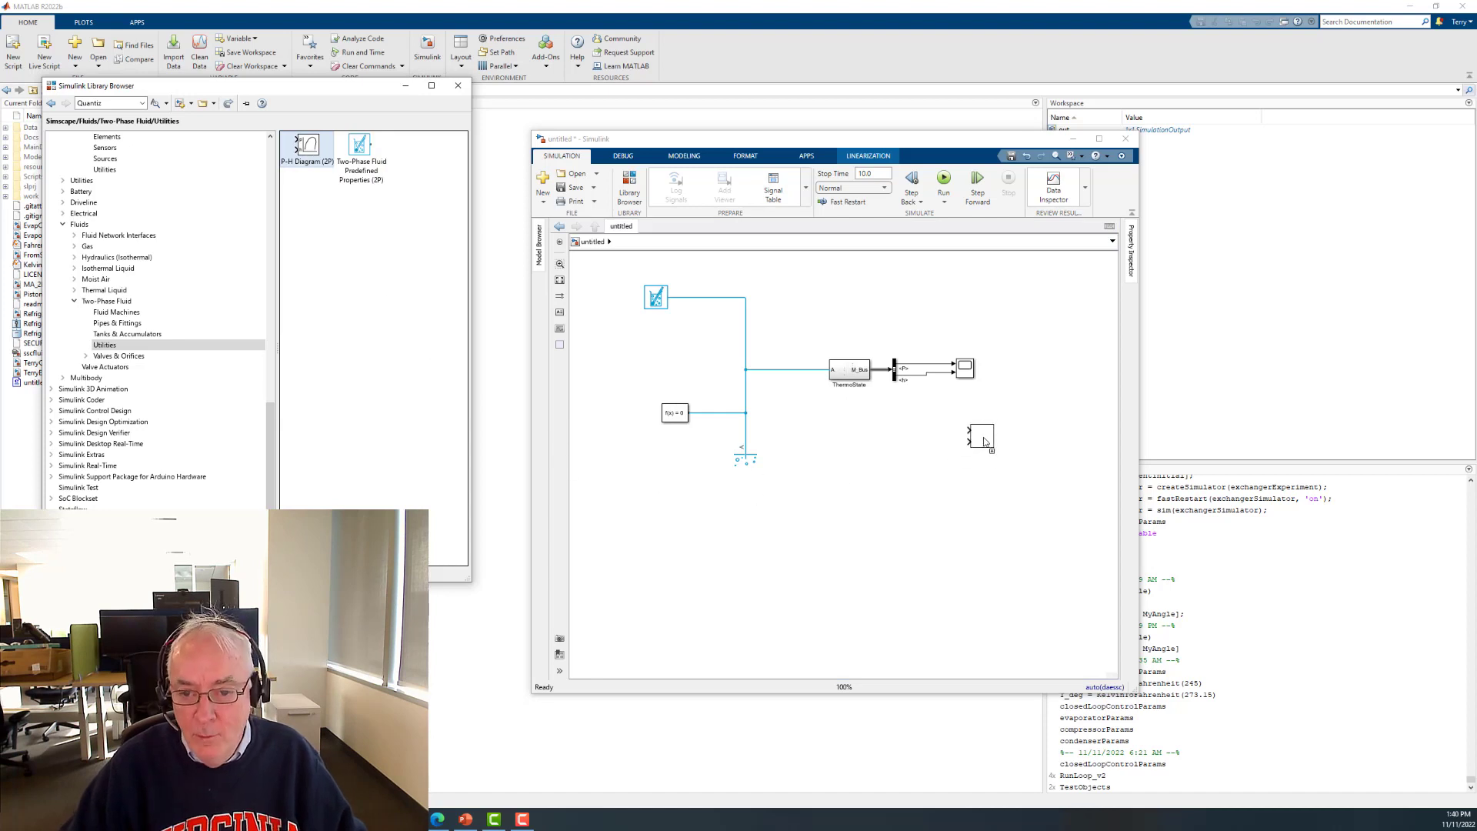
drag(950, 344, 976, 385)
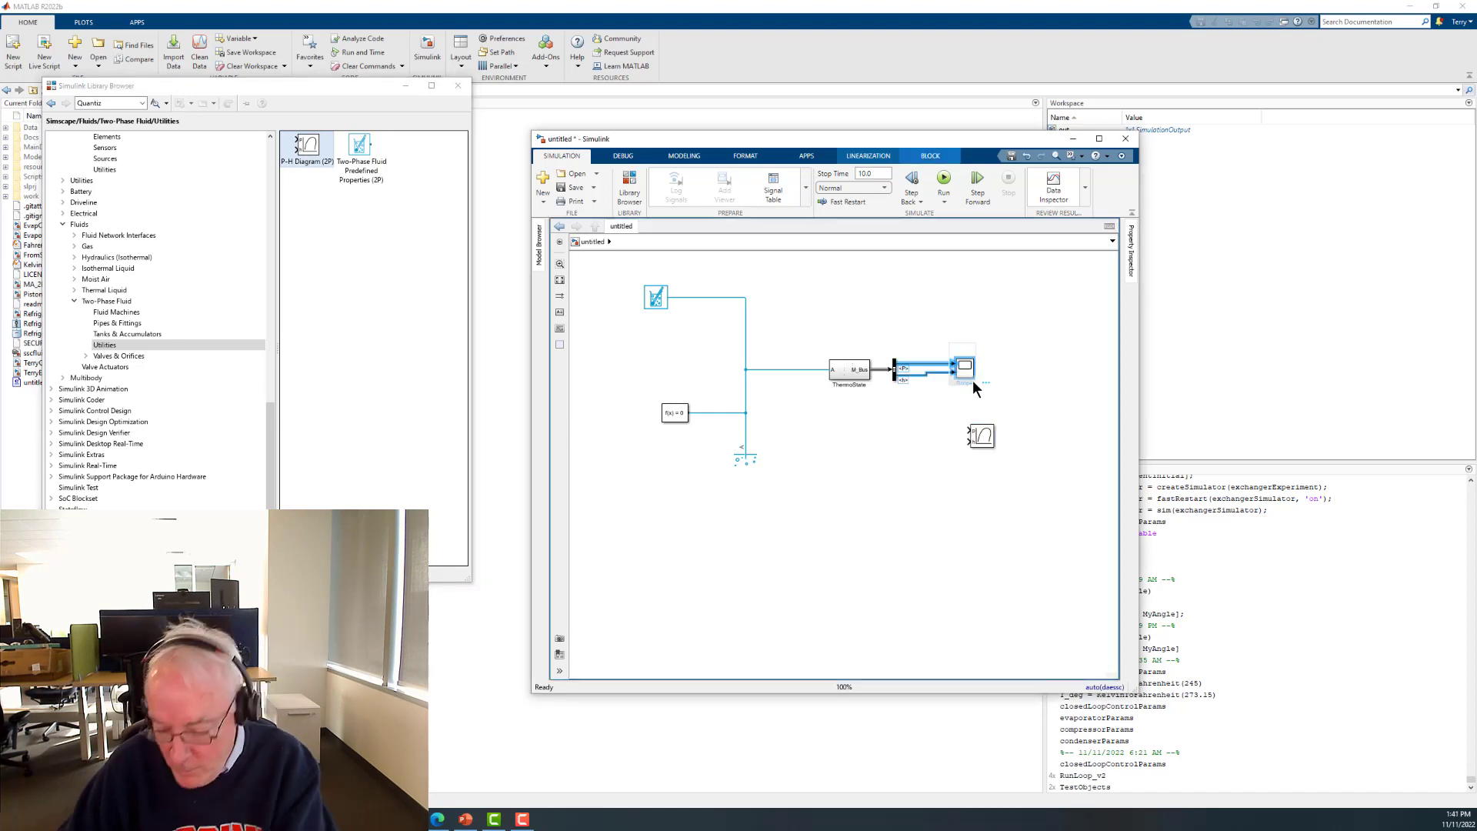
key(Delete)
click(980, 433)
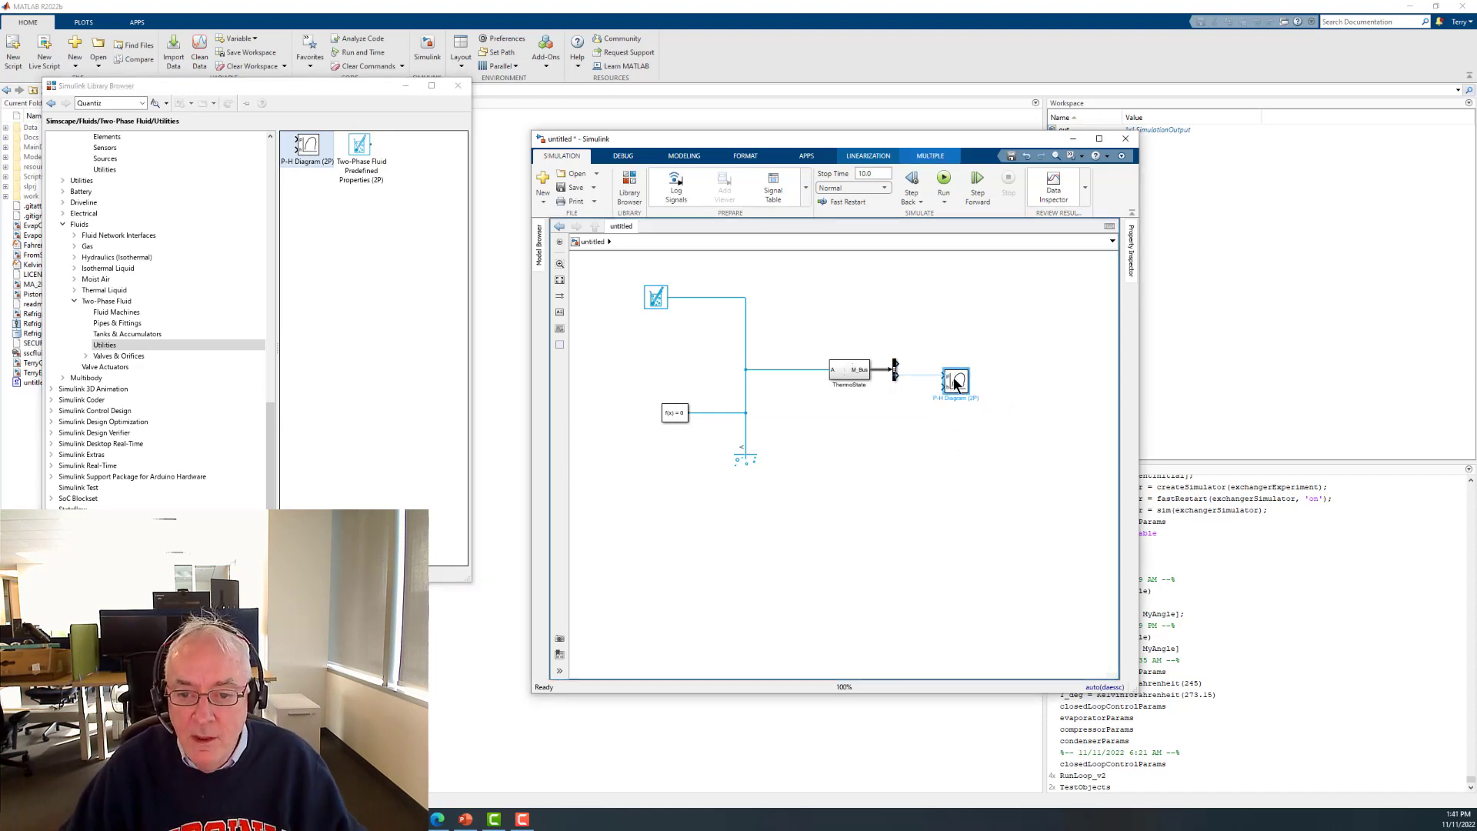
click(919, 363)
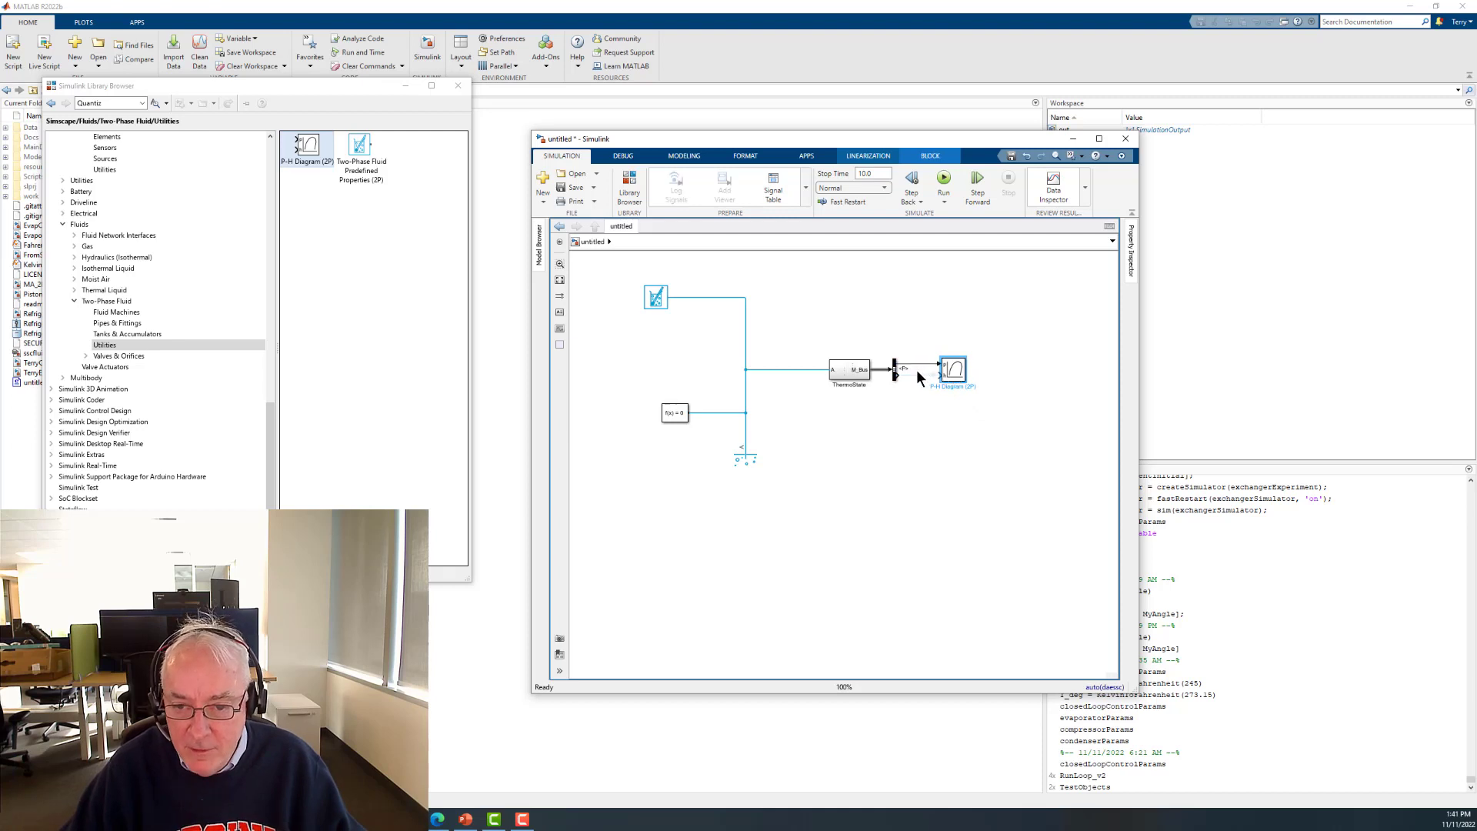
click(917, 374)
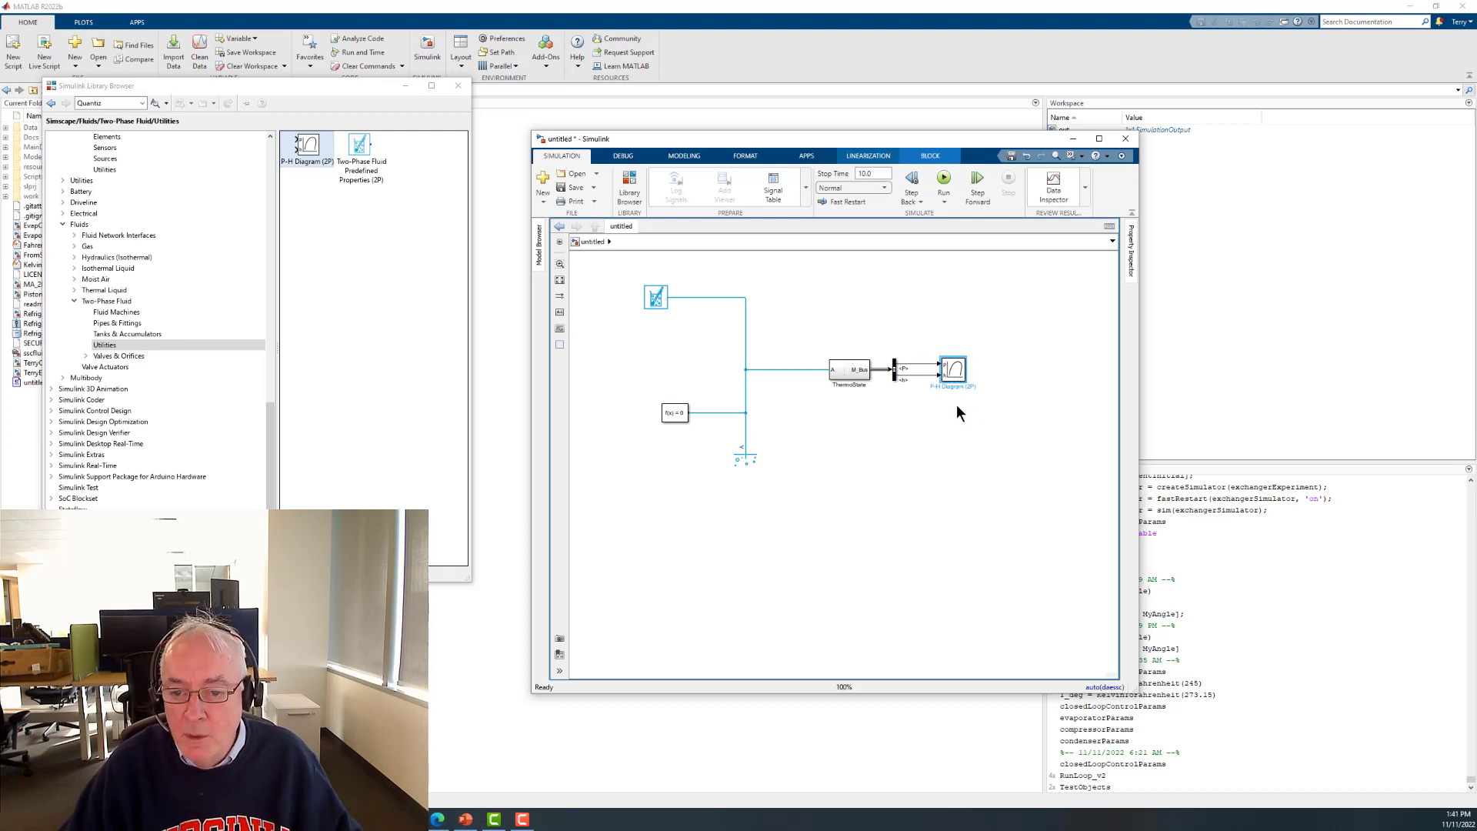
- Open the P-H Diagram (2P) block's window beside the model and run the simulation to plot the fluid state
click(957, 405)
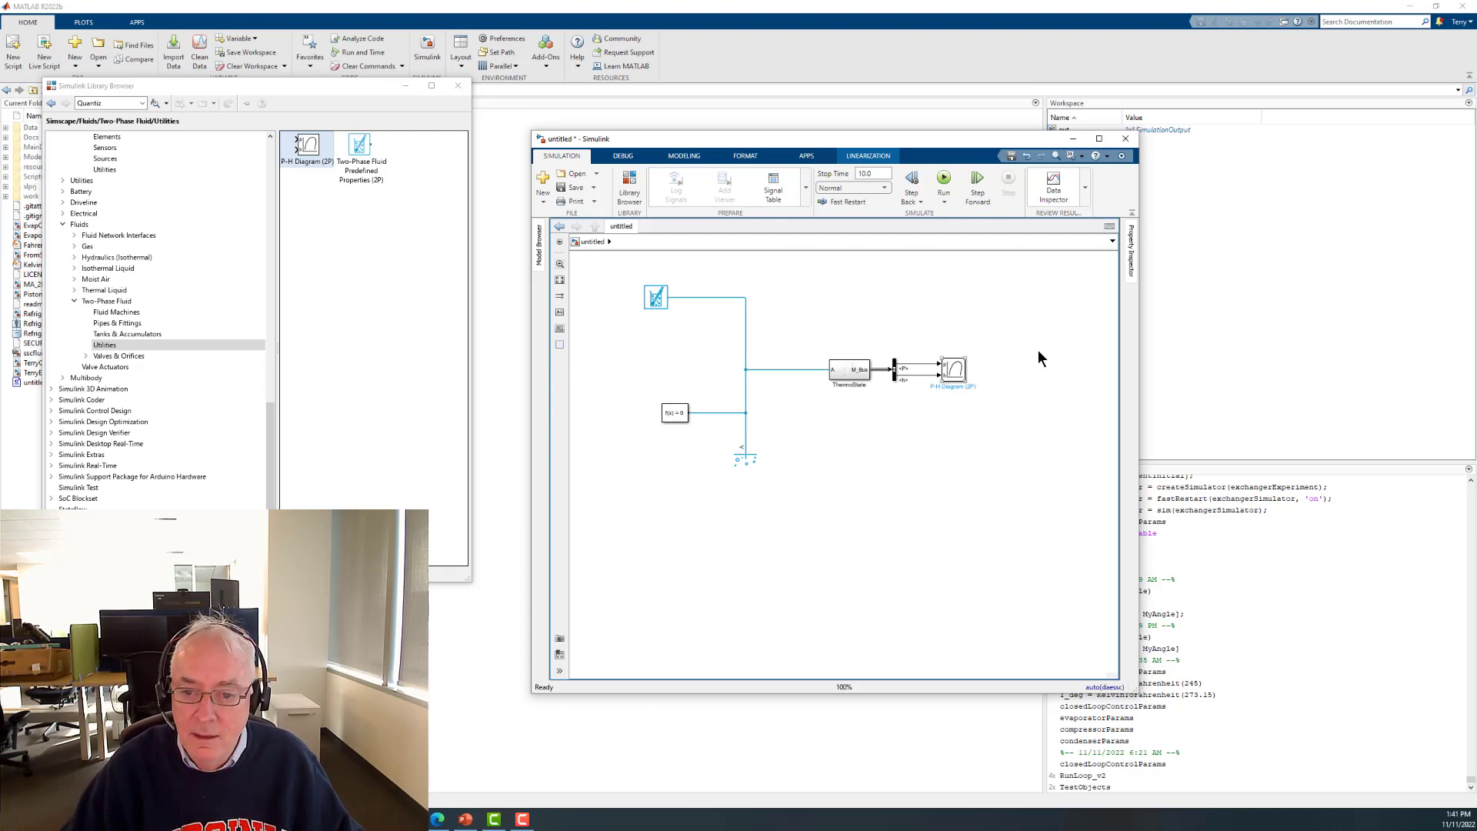
double_click(963, 374)
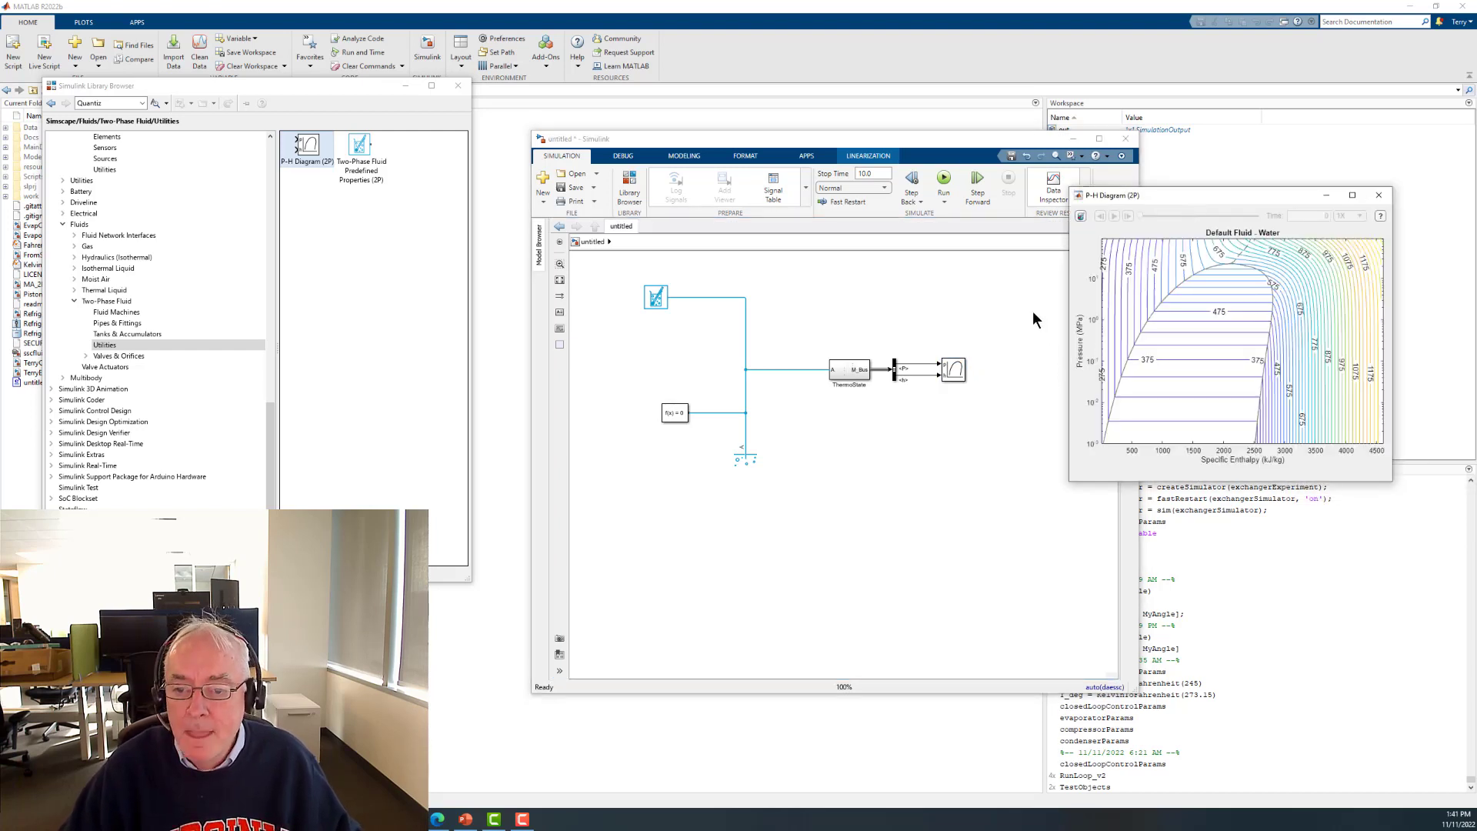
click(944, 183)
click(944, 182)
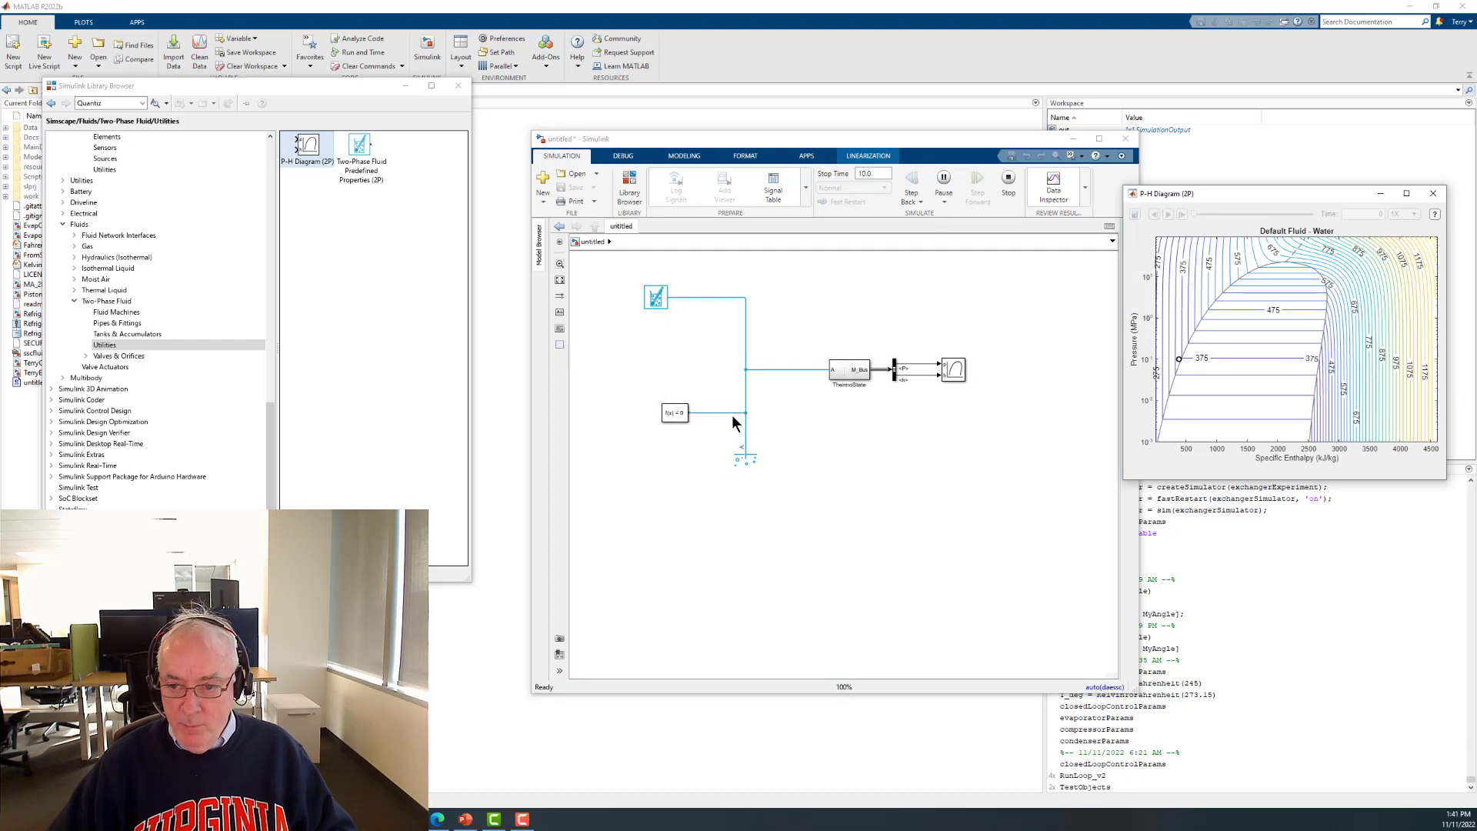
click(744, 453)
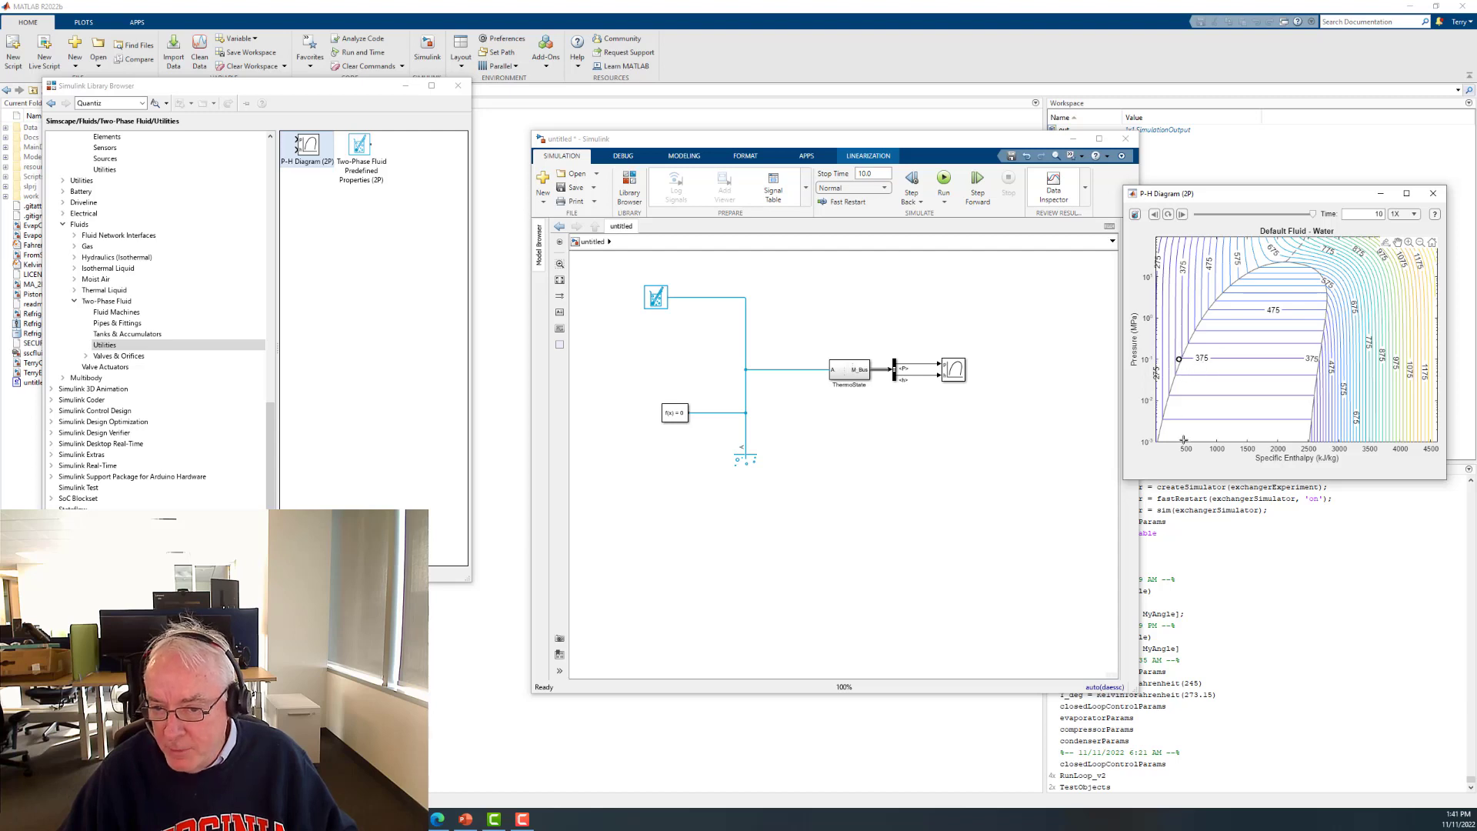
click(927, 297)
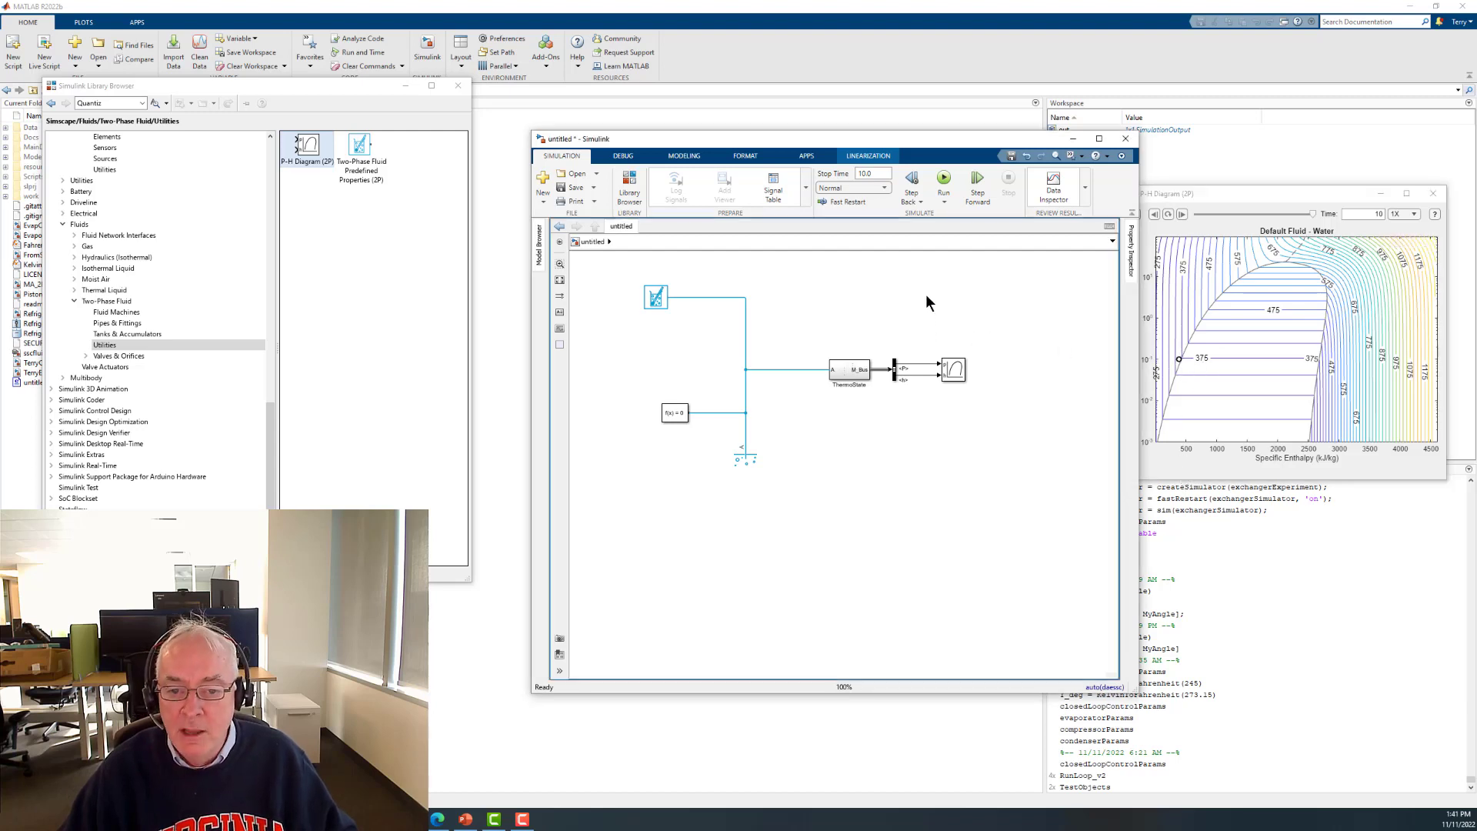
drag(1226, 200, 1247, 199)
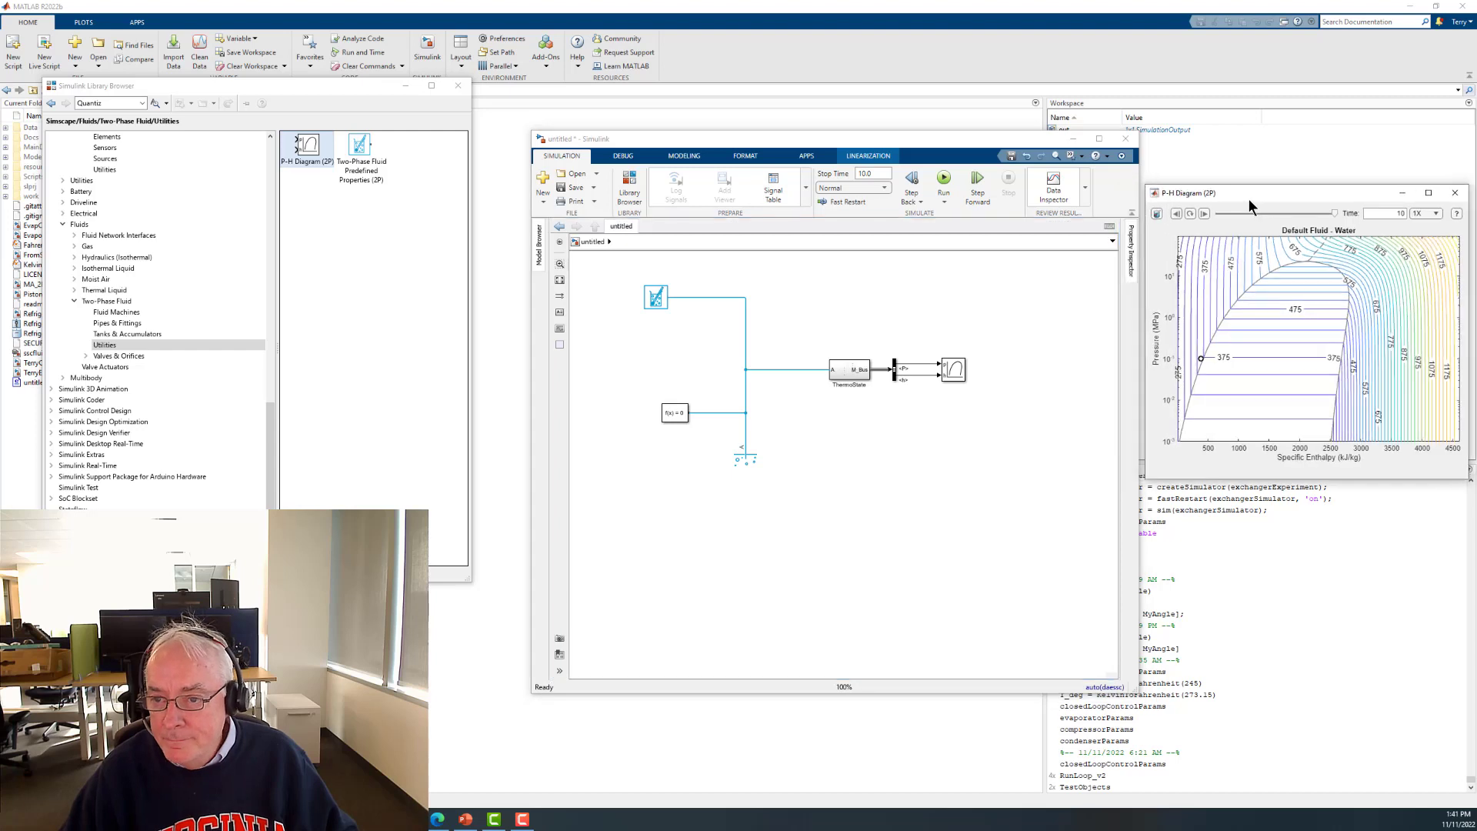
- Set the P-H diagram's fluid properties source to the Two-Phase Fluid Predefined Properties (2P) block
click(1155, 214)
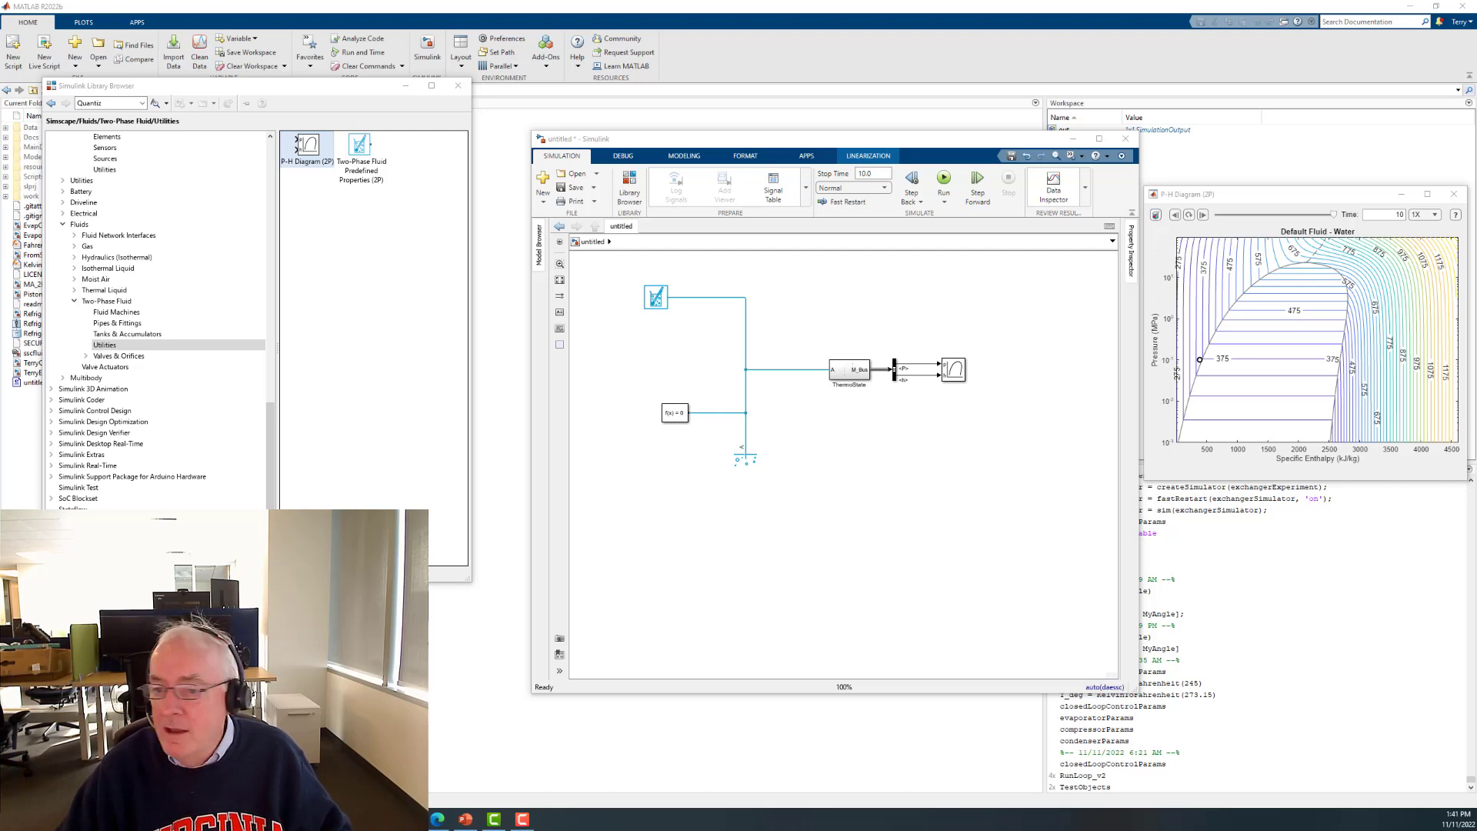
drag(926, 300, 851, 287)
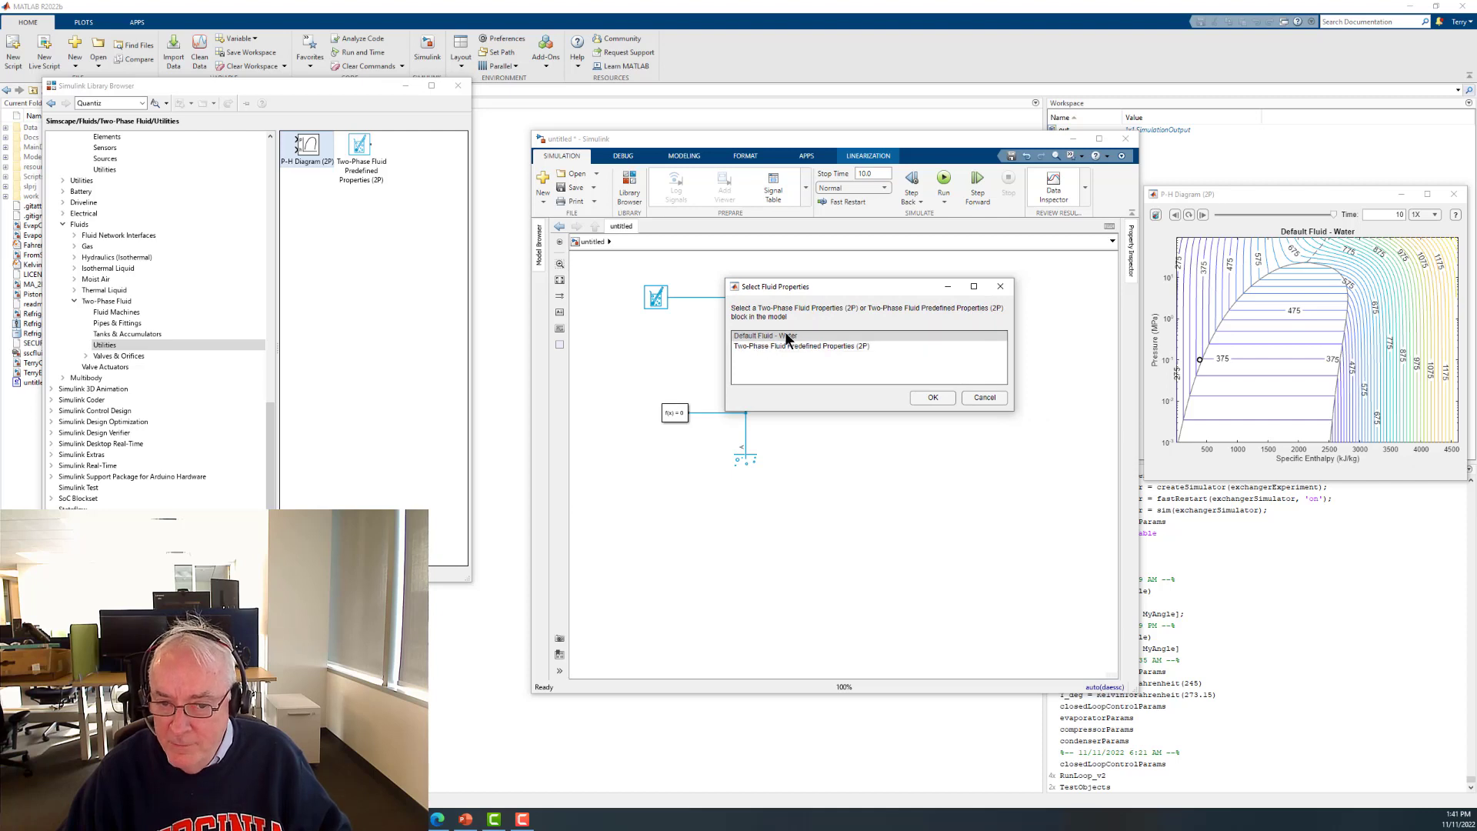
click(766, 346)
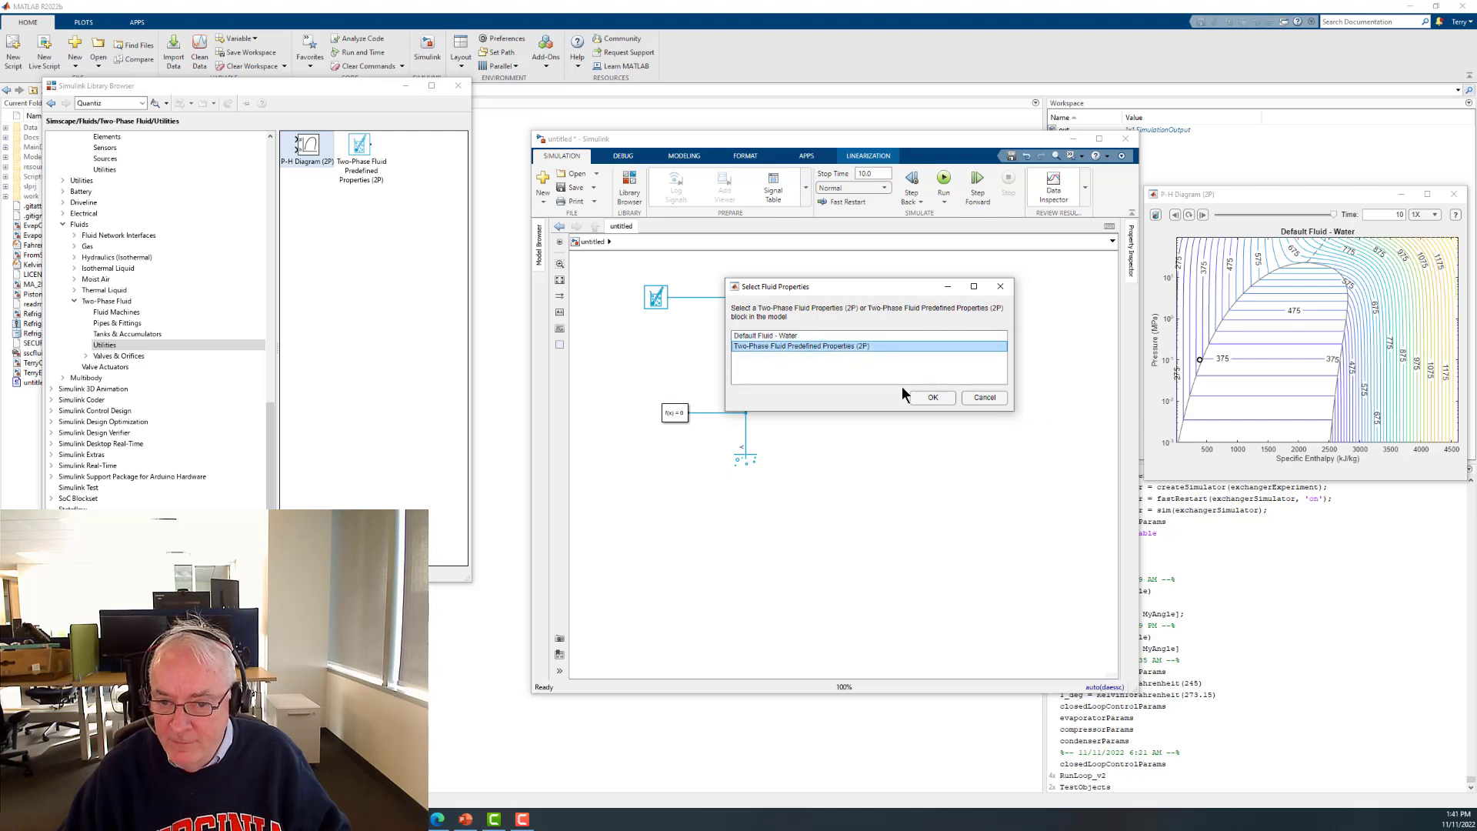
click(931, 398)
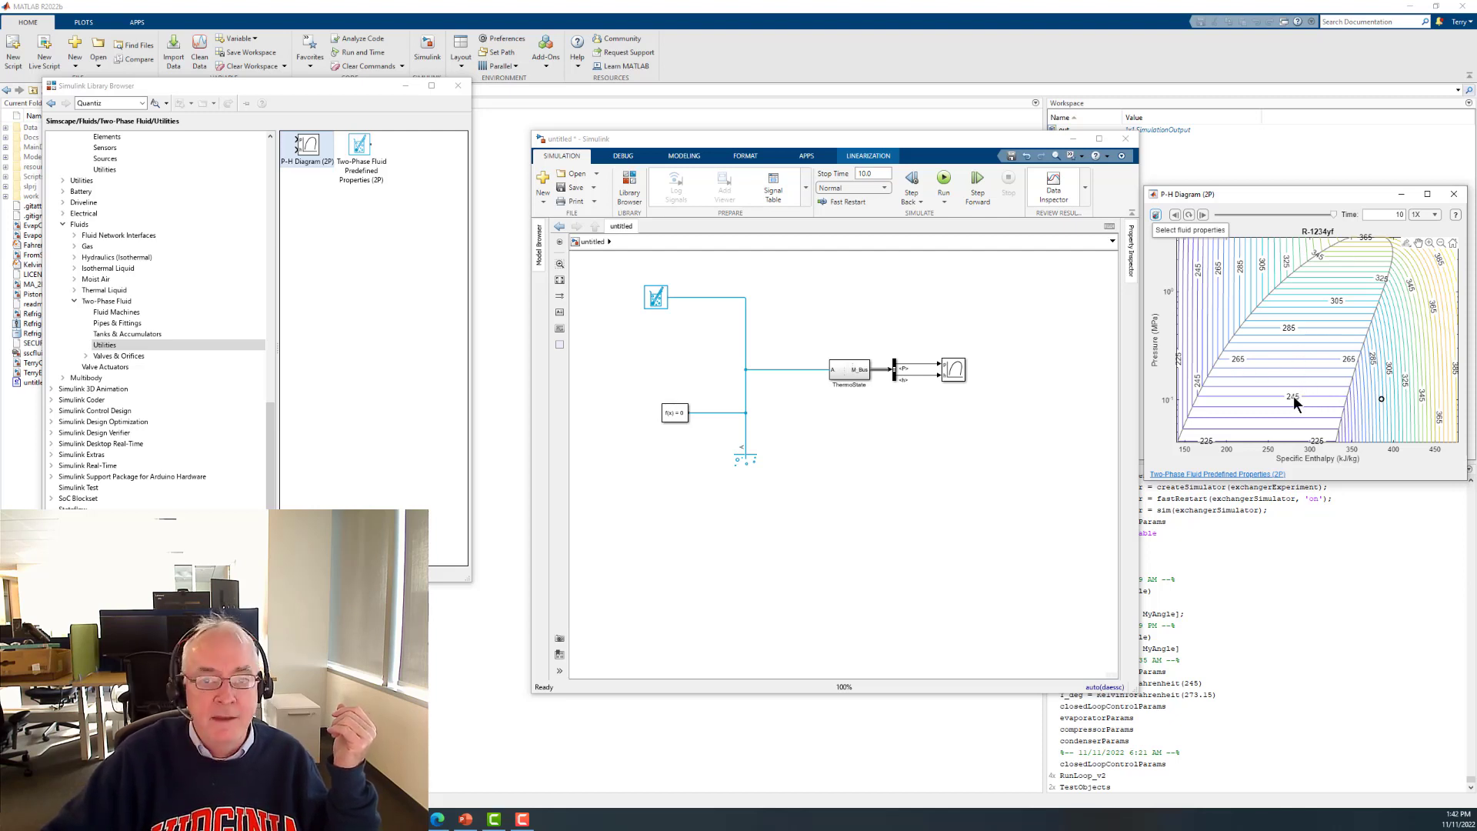
mouse_move(1294, 396)
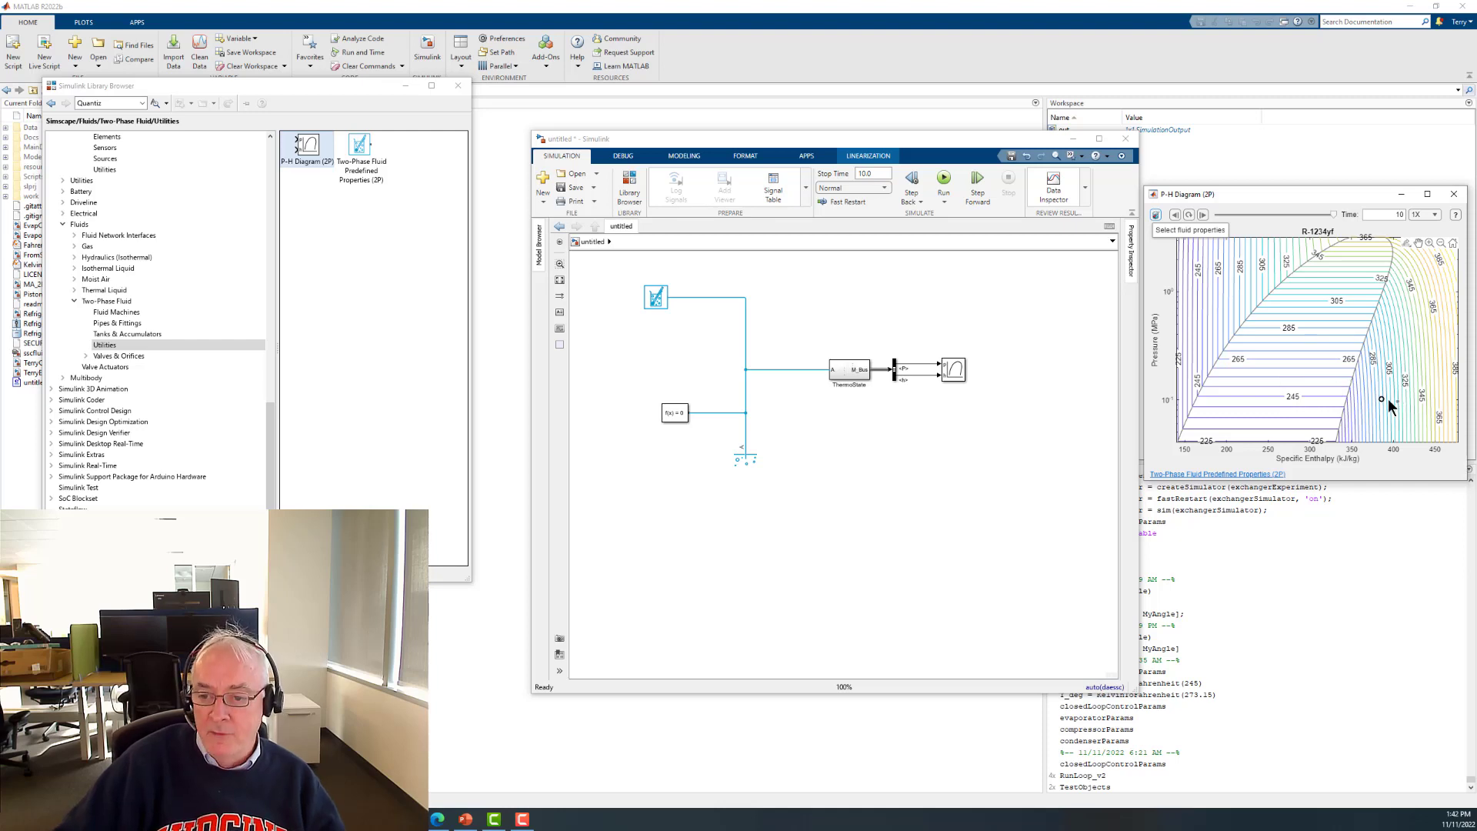
click(1031, 495)
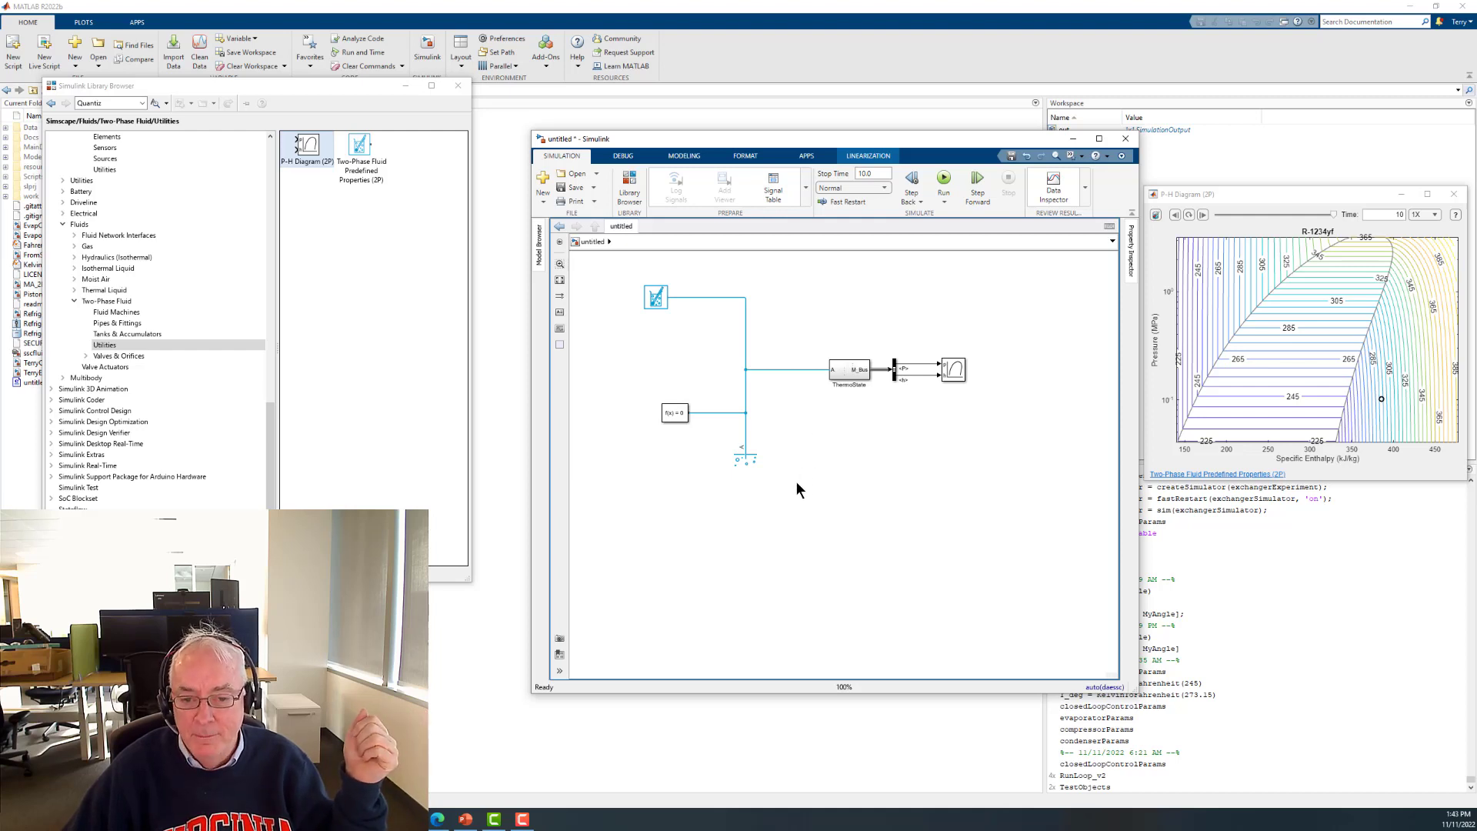
- Change the Reservoir (2P) block's pressure specification to Specified pressure and set the reservoir pressure to 0.101325*3 MPa
click(748, 461)
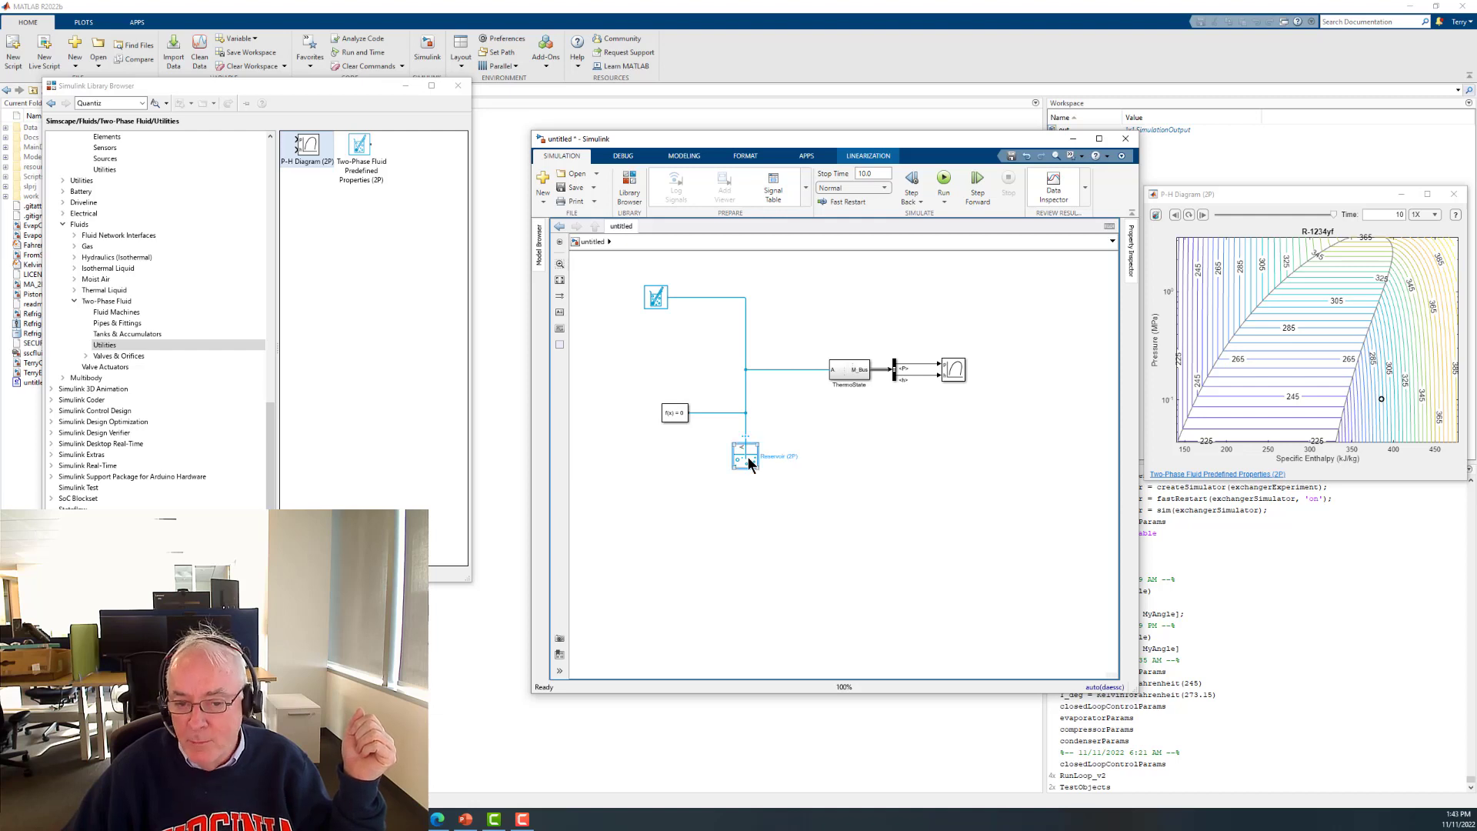
double_click(748, 461)
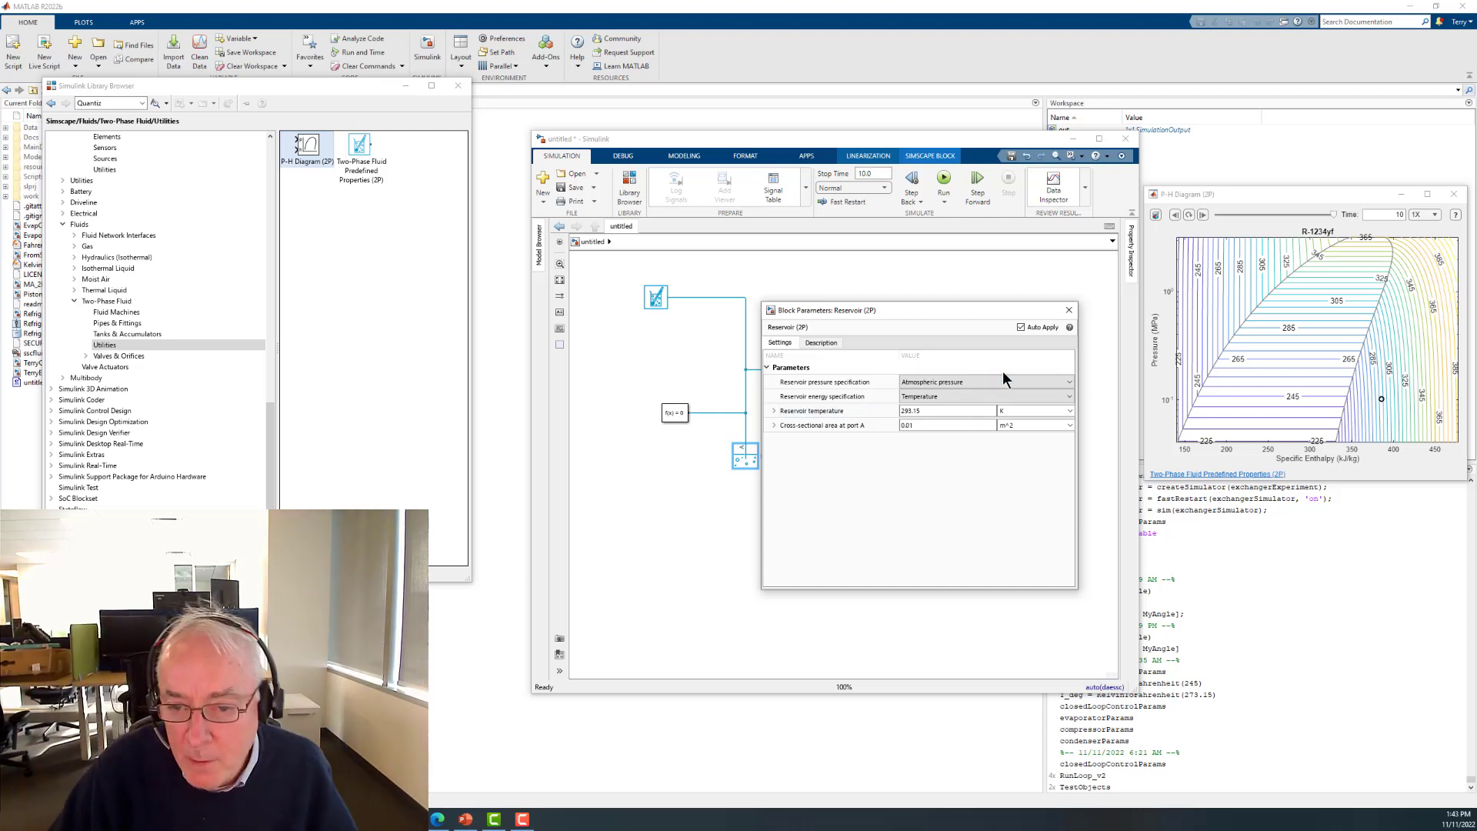
click(1030, 382)
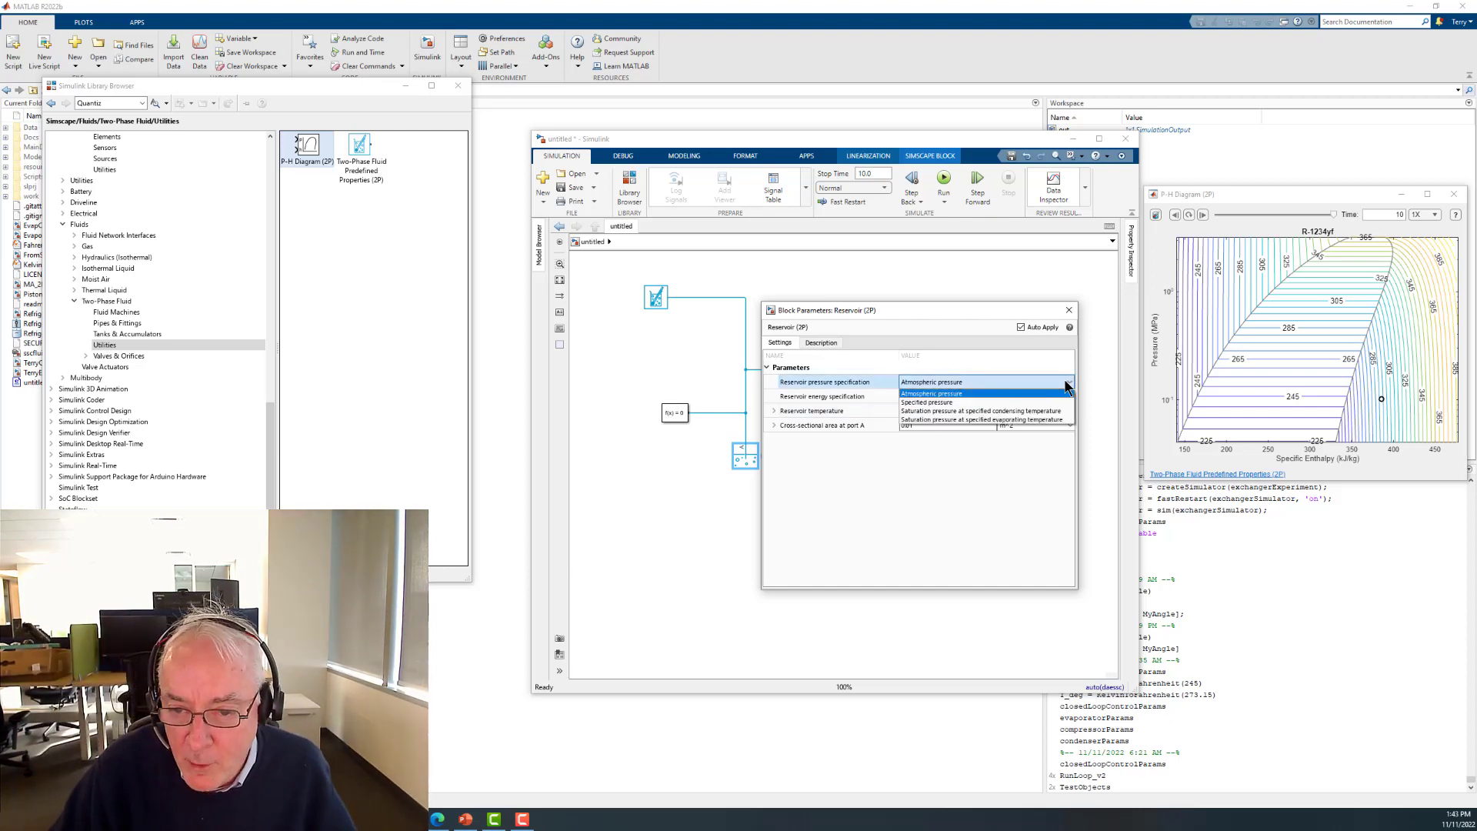
click(939, 404)
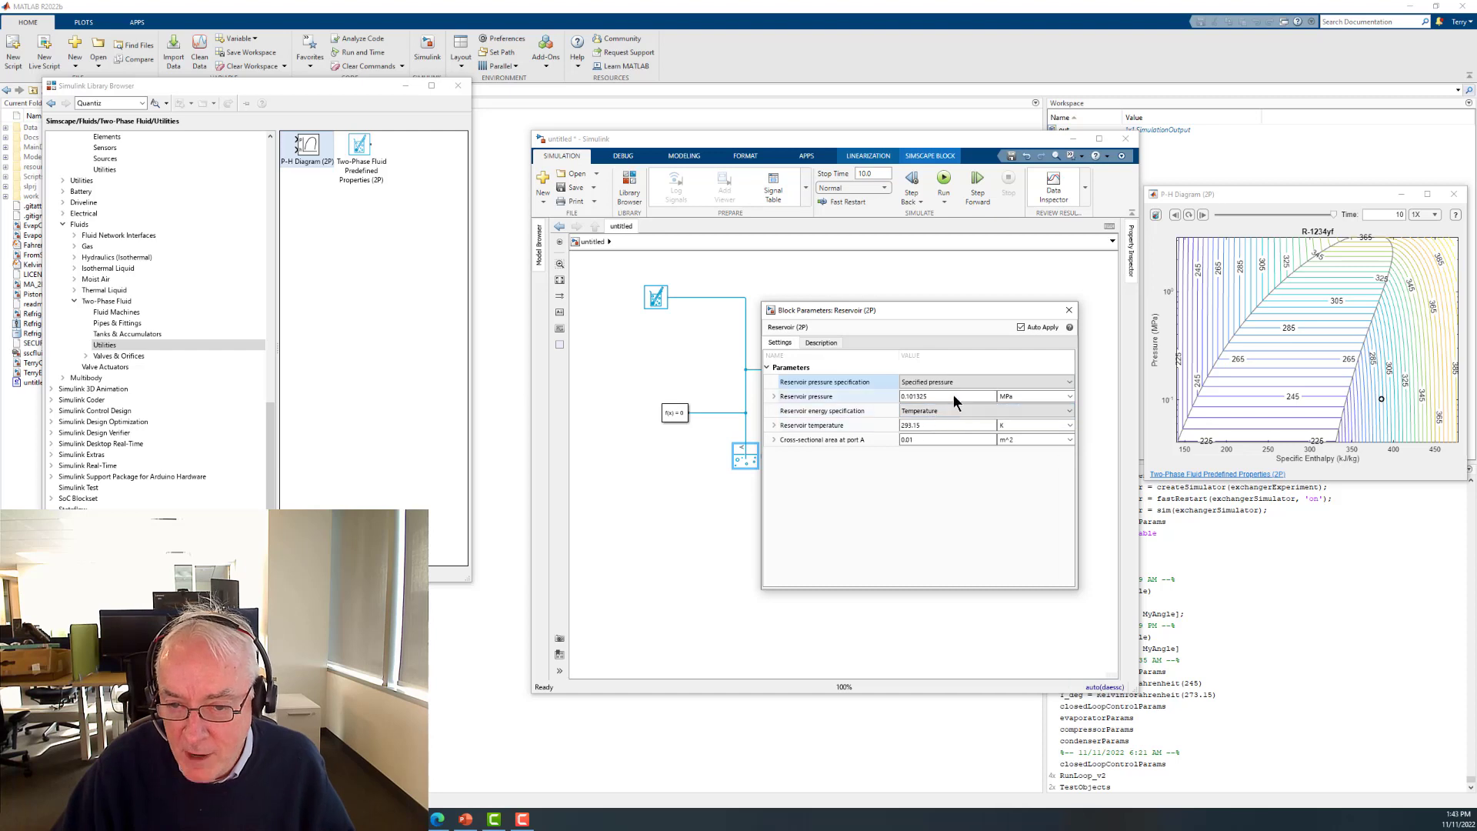
click(953, 396)
click(949, 393)
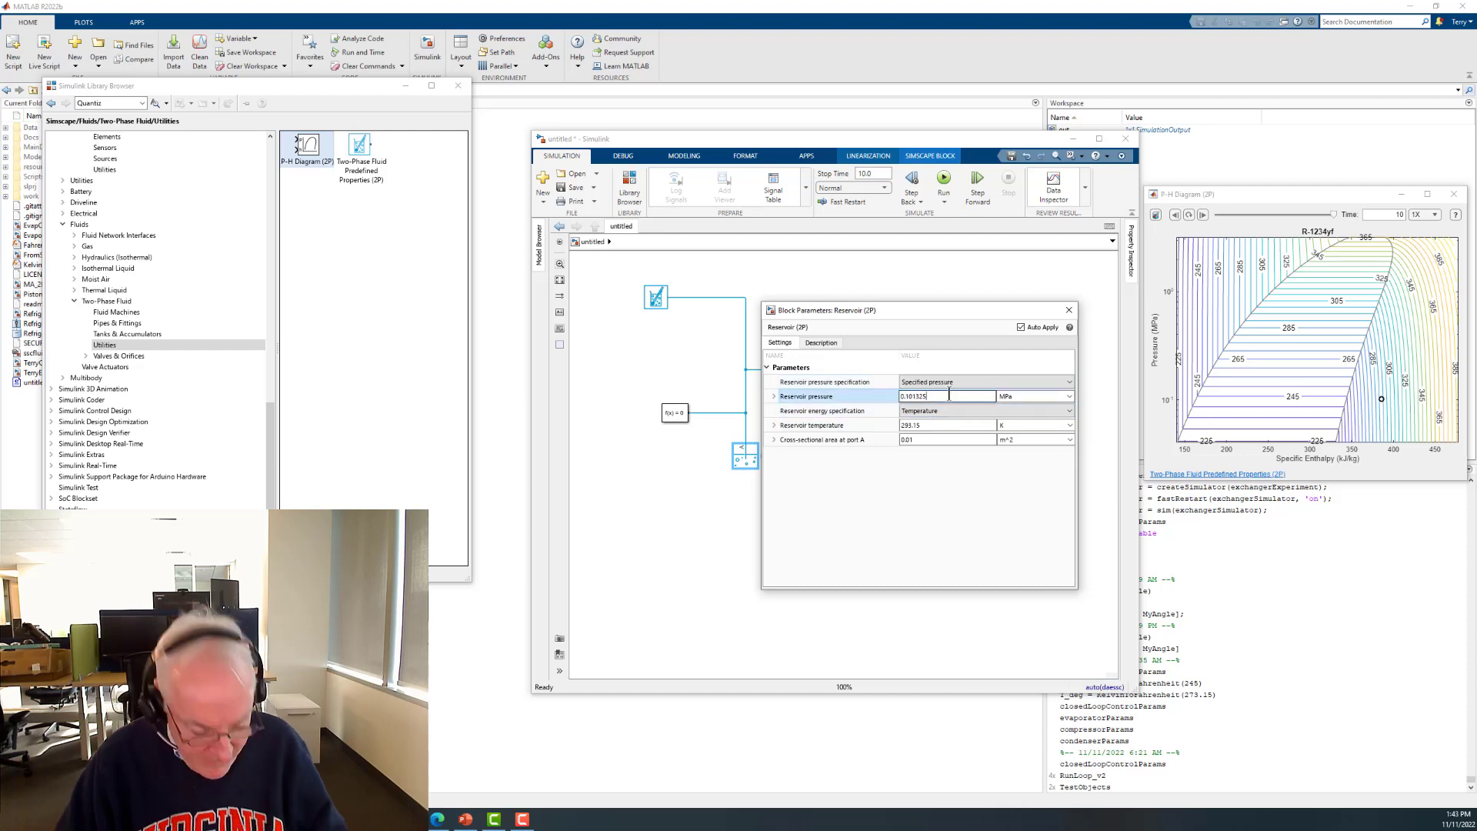
text(*)
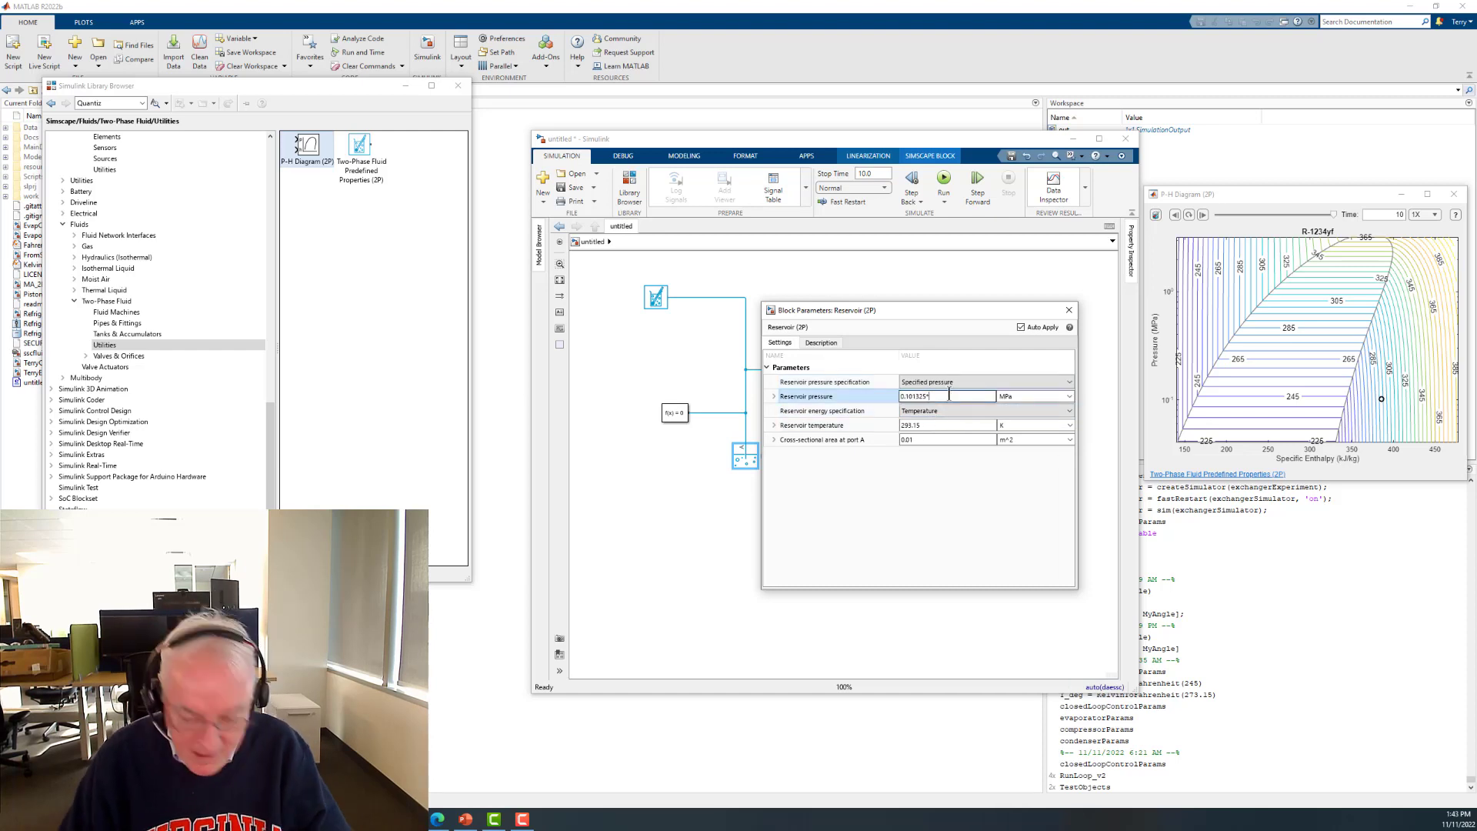
text(3)
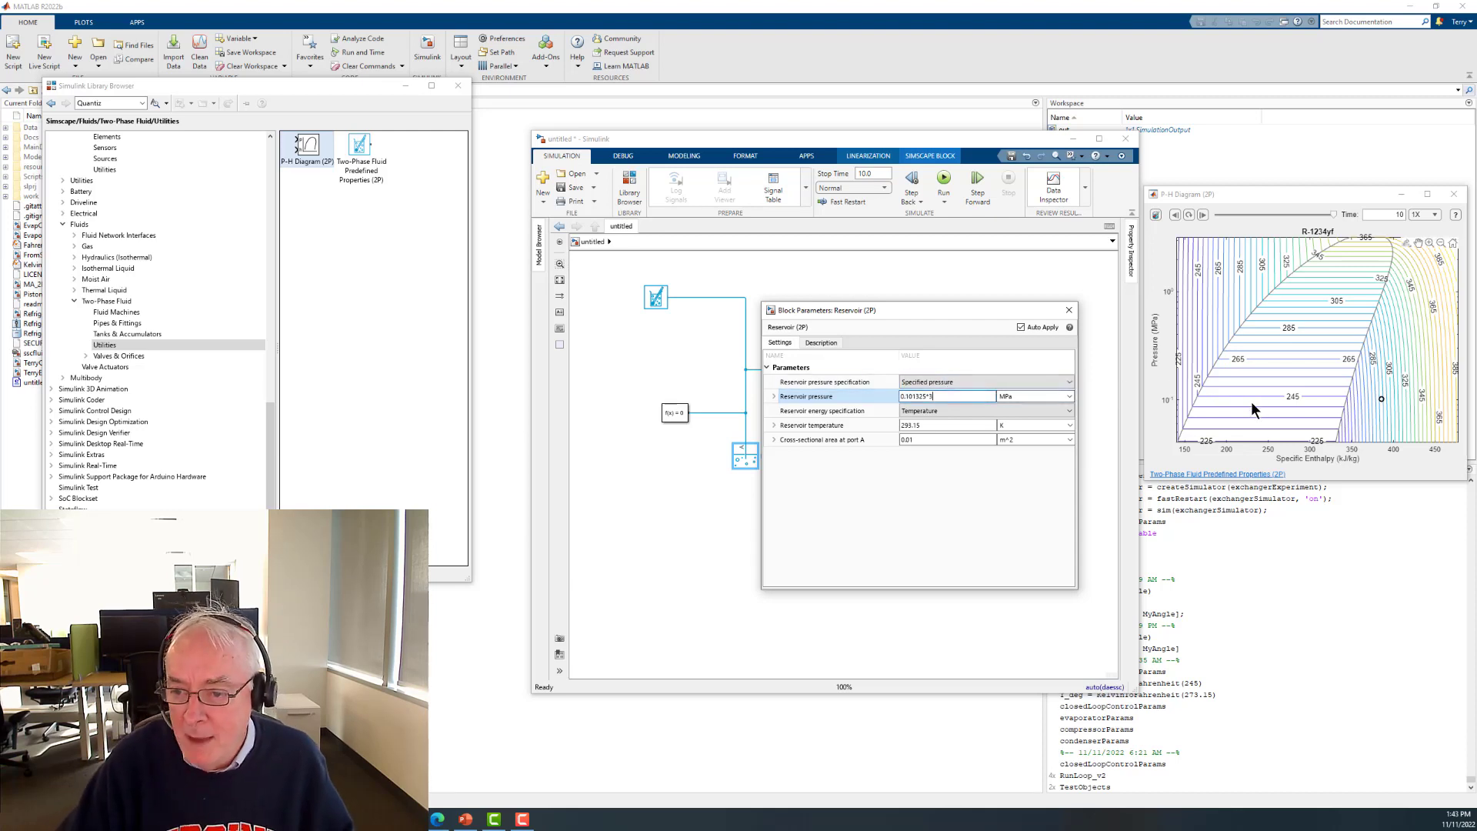
- Set the reservoir's energy specification to Specific enthalpy with a value of 170 kJ/kg and run the simulation
click(1069, 410)
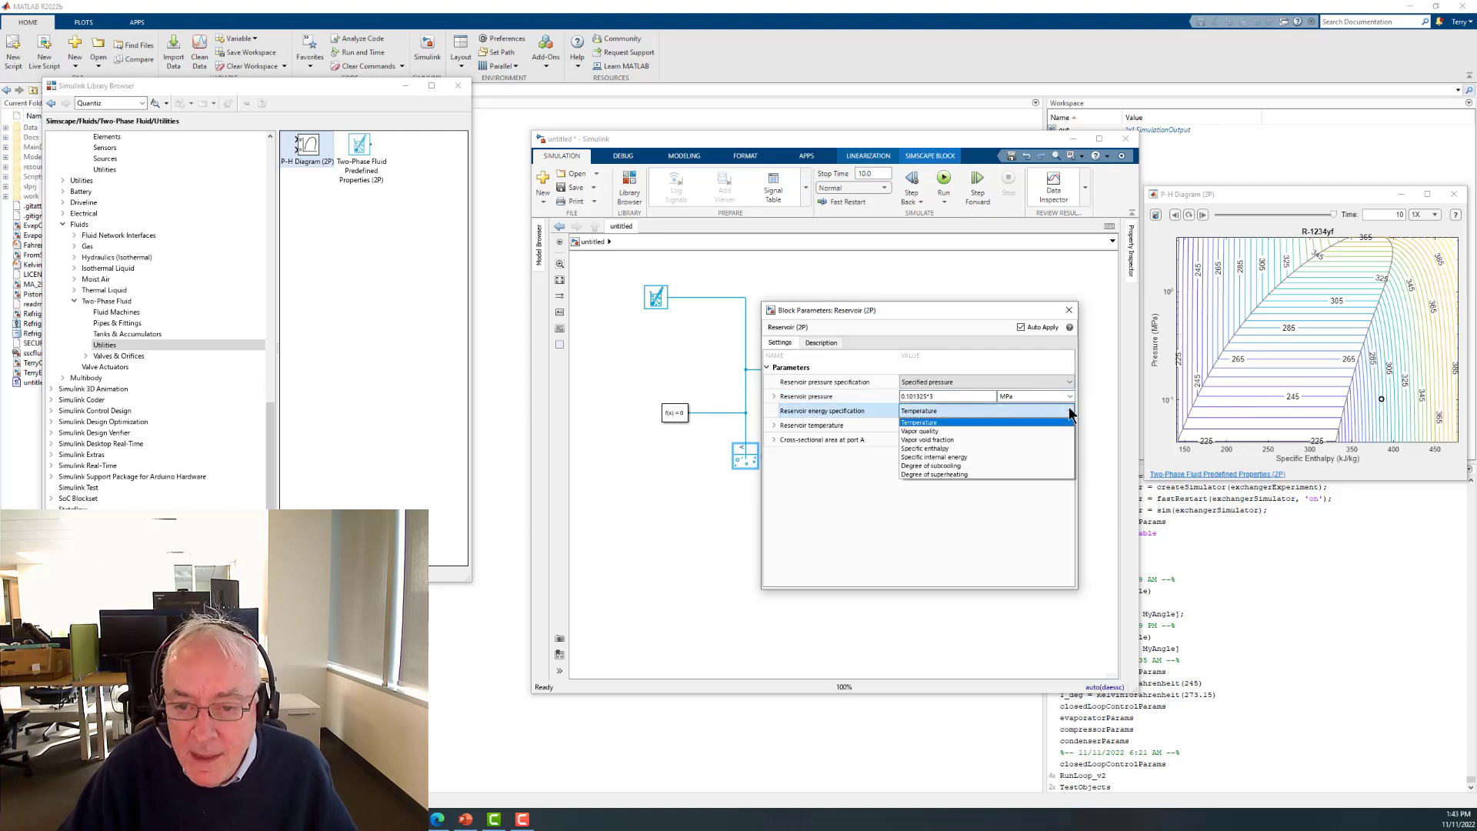
click(944, 446)
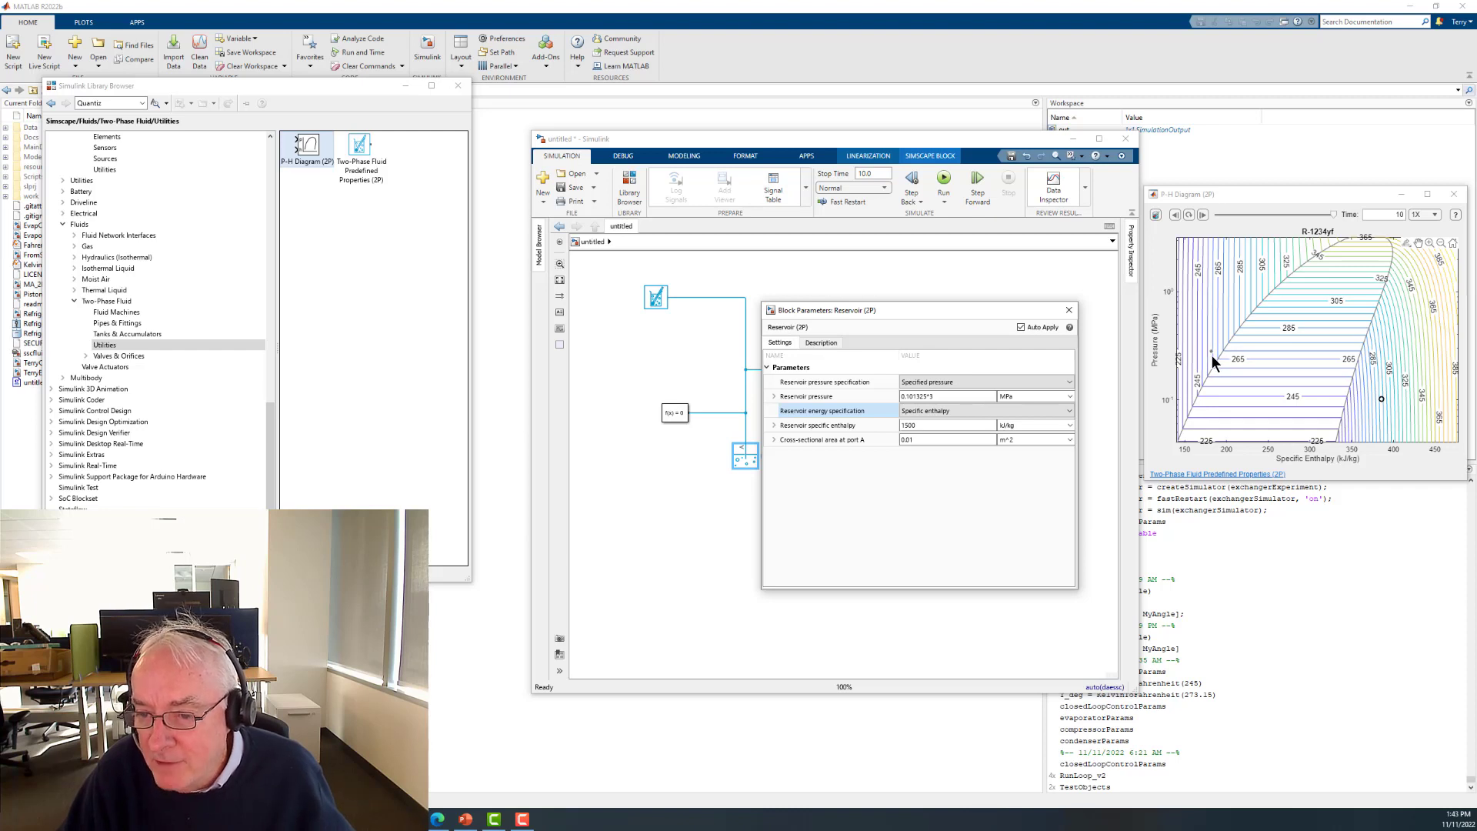
click(939, 427)
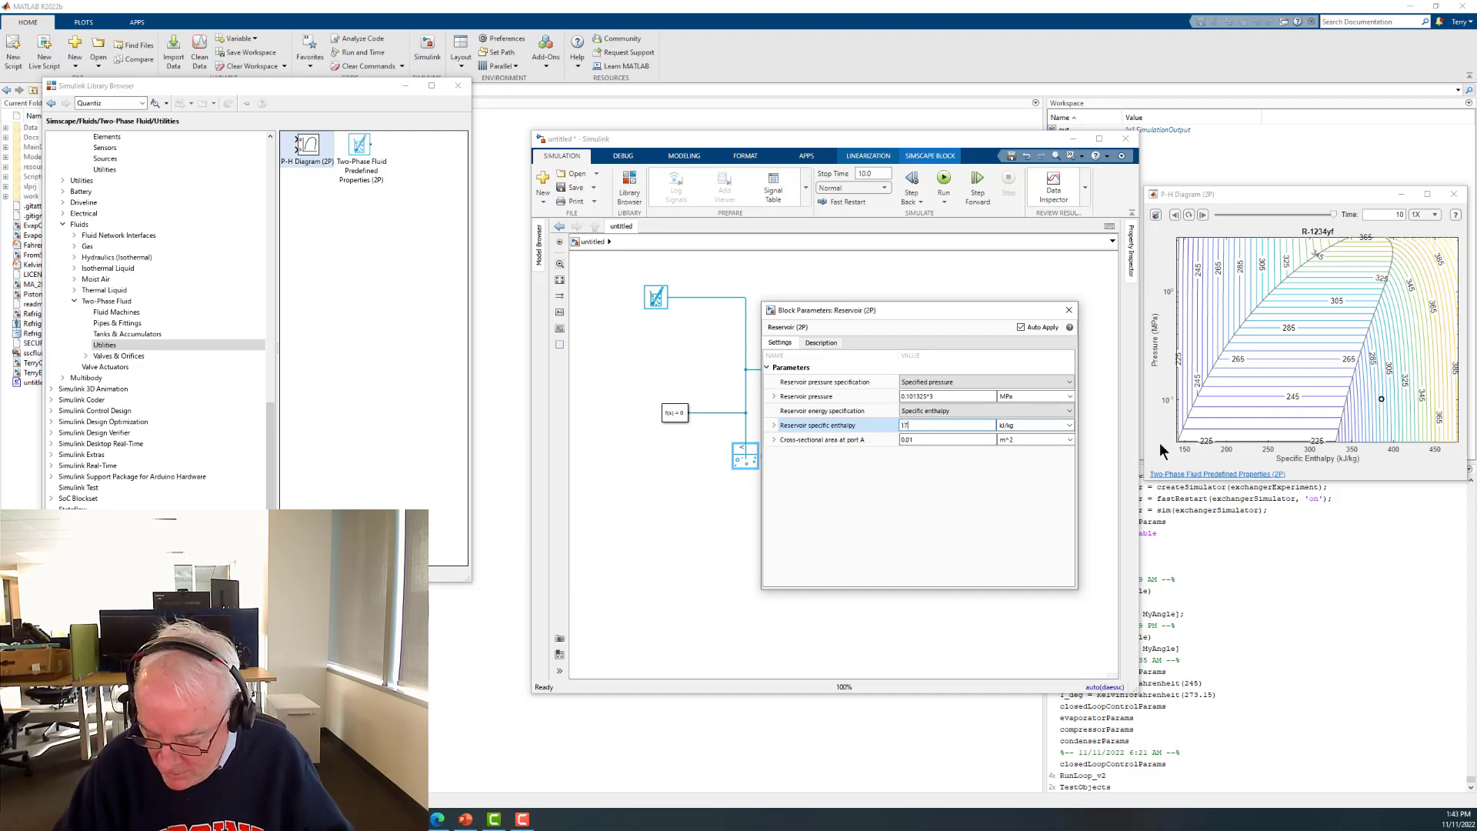
click(942, 547)
click(1068, 311)
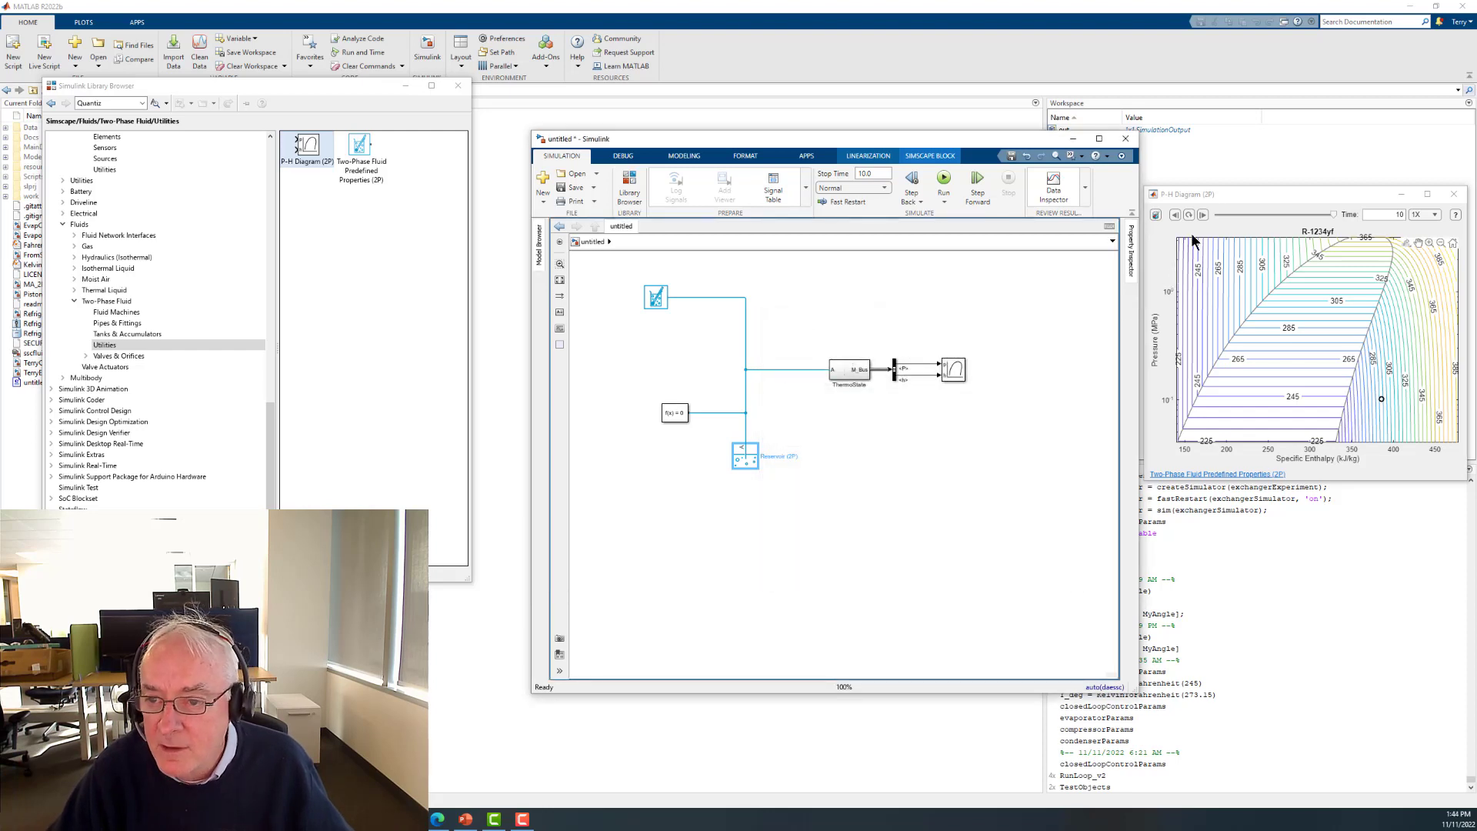
click(944, 183)
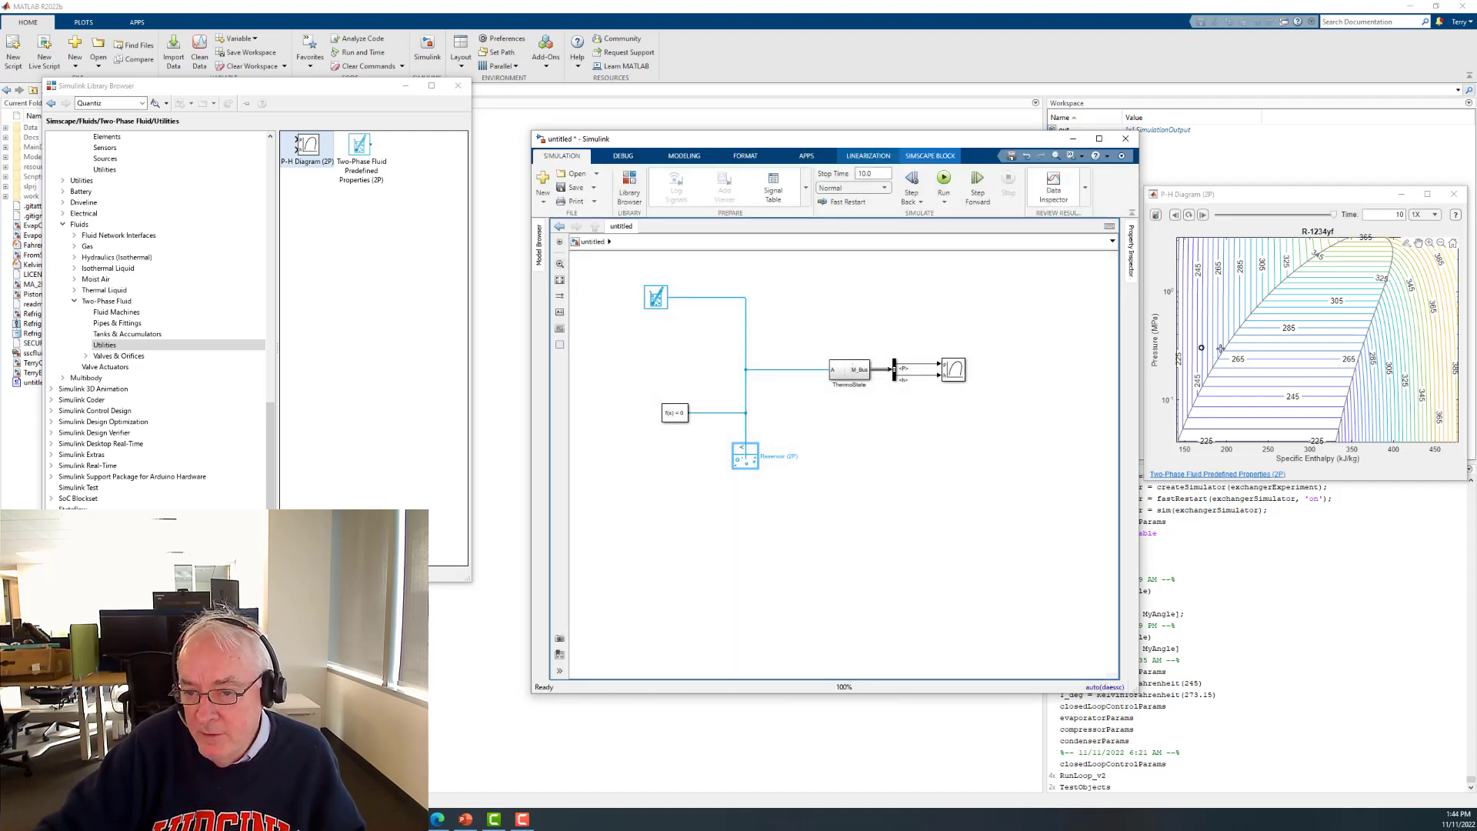
- Set the reservoir's specific enthalpy to 200 kJ/kg and rerun the simulation to update the P-H diagram
double_click(738, 457)
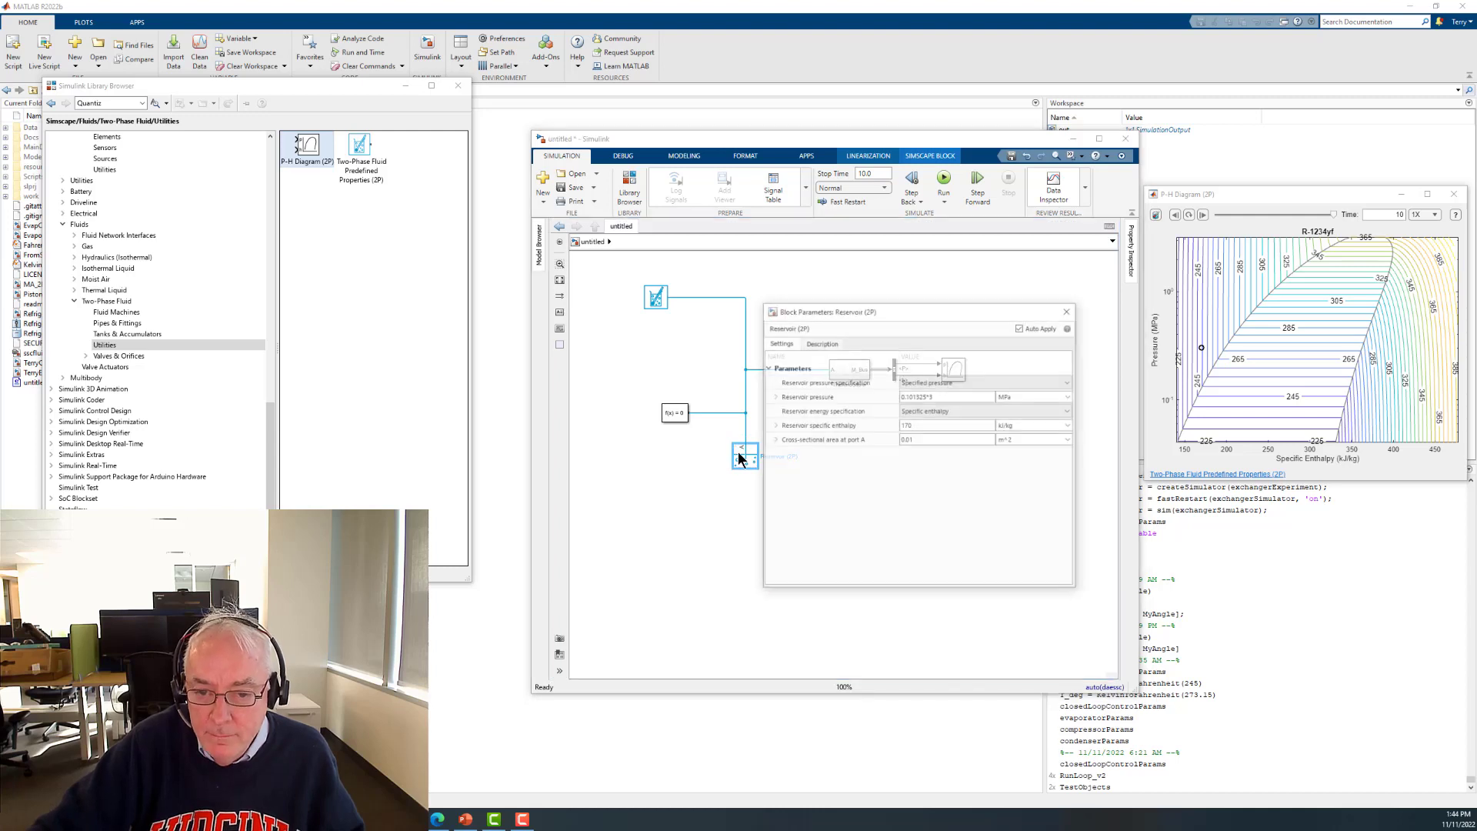
click(921, 424)
text(2)
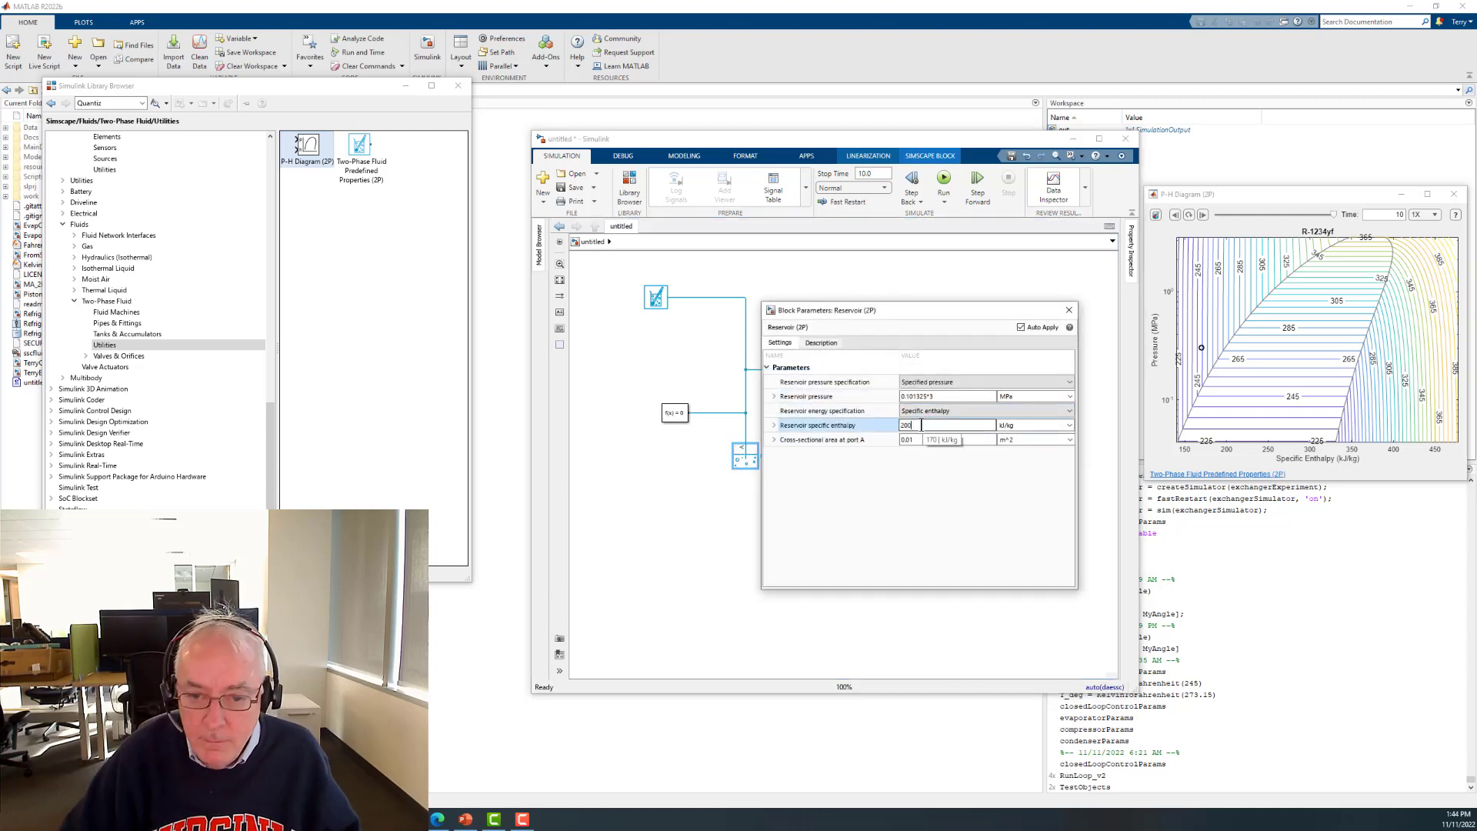
text(00)
key(Return)
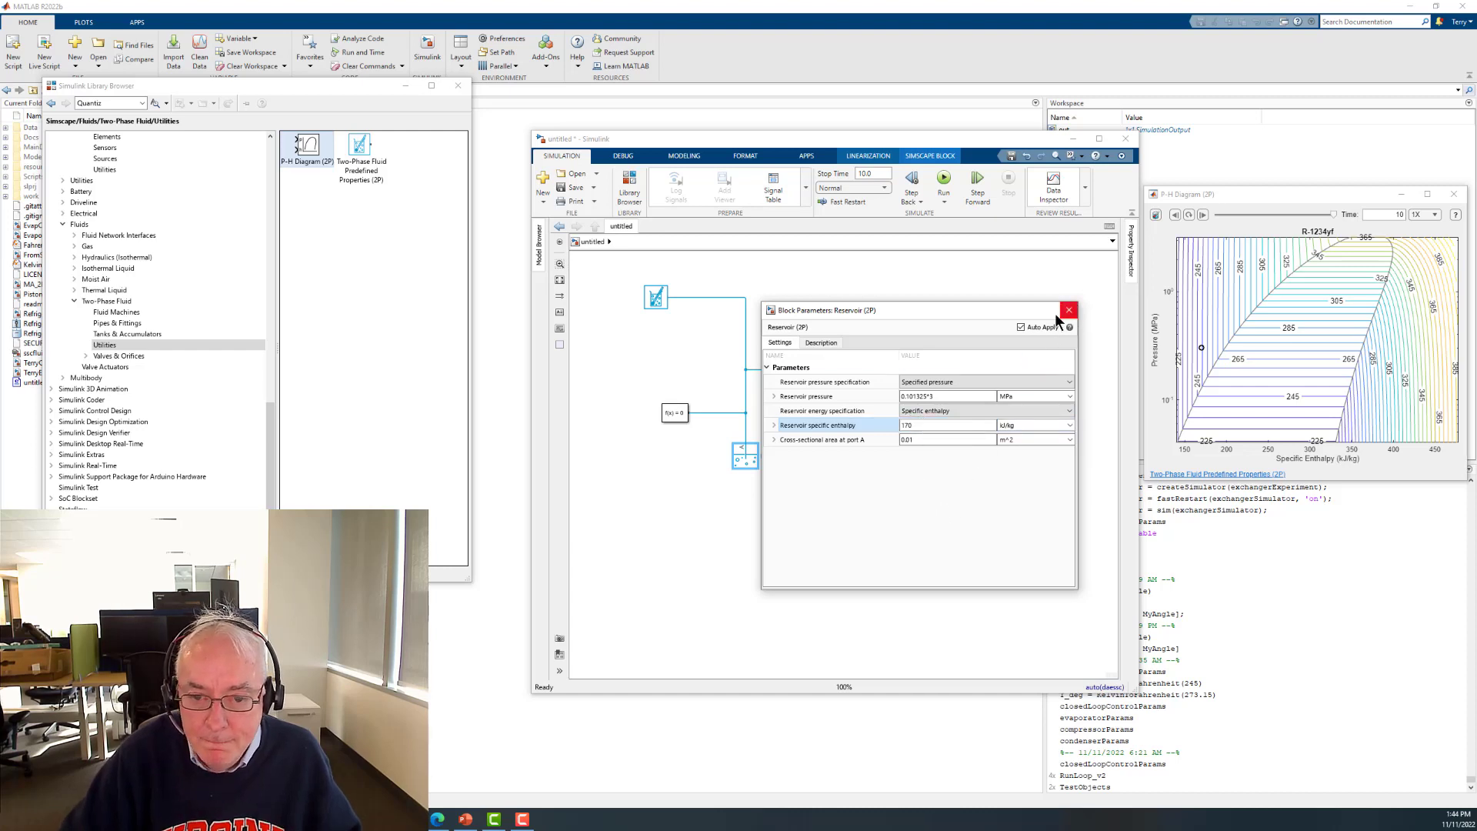
click(1068, 310)
click(944, 181)
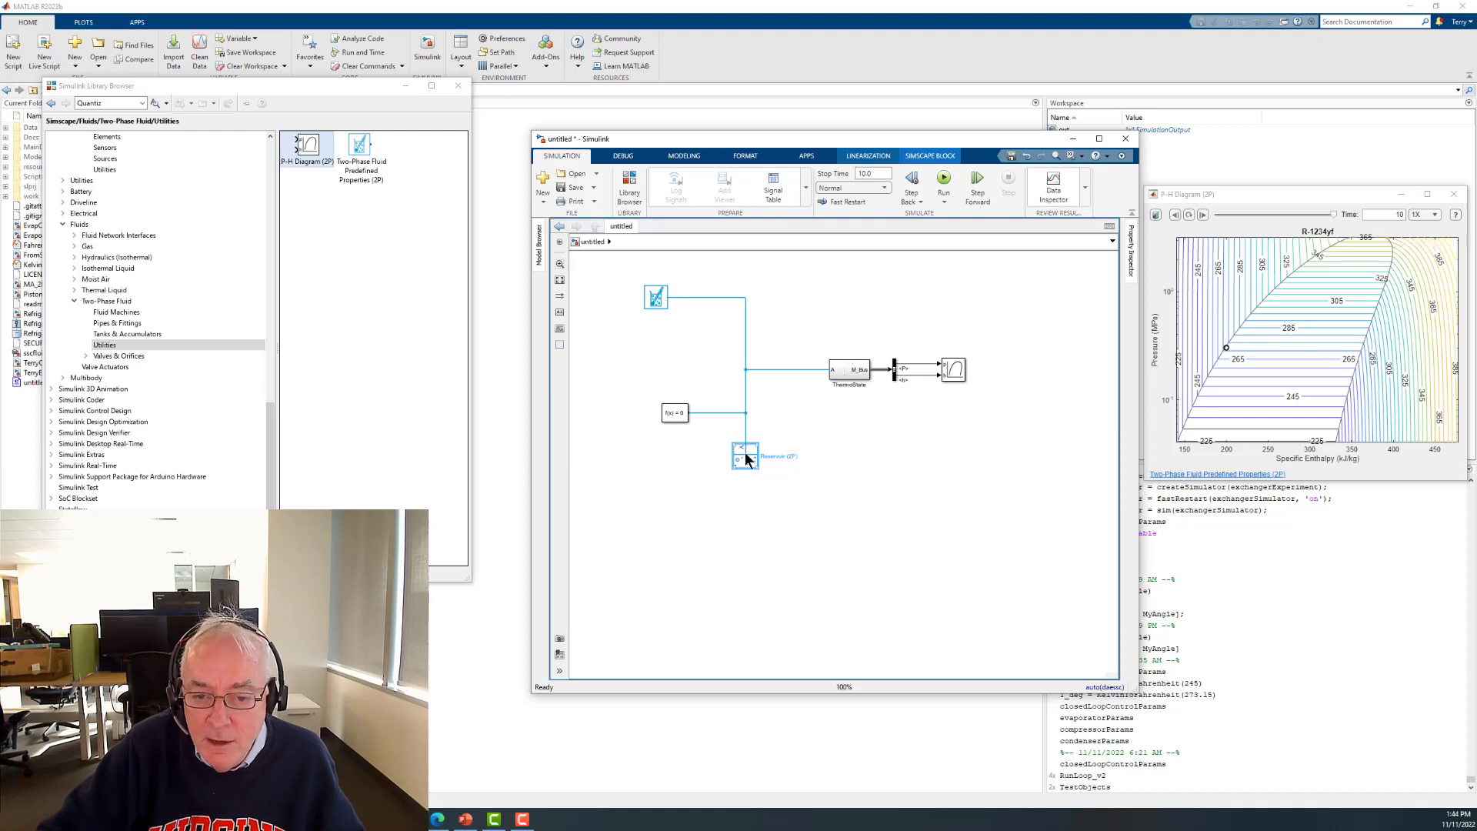
- Duplicate the Reservoir (2P) block below the P-H Diagram block and set the copy's specific enthalpy to 400 kJ/kg
drag(748, 455, 926, 460)
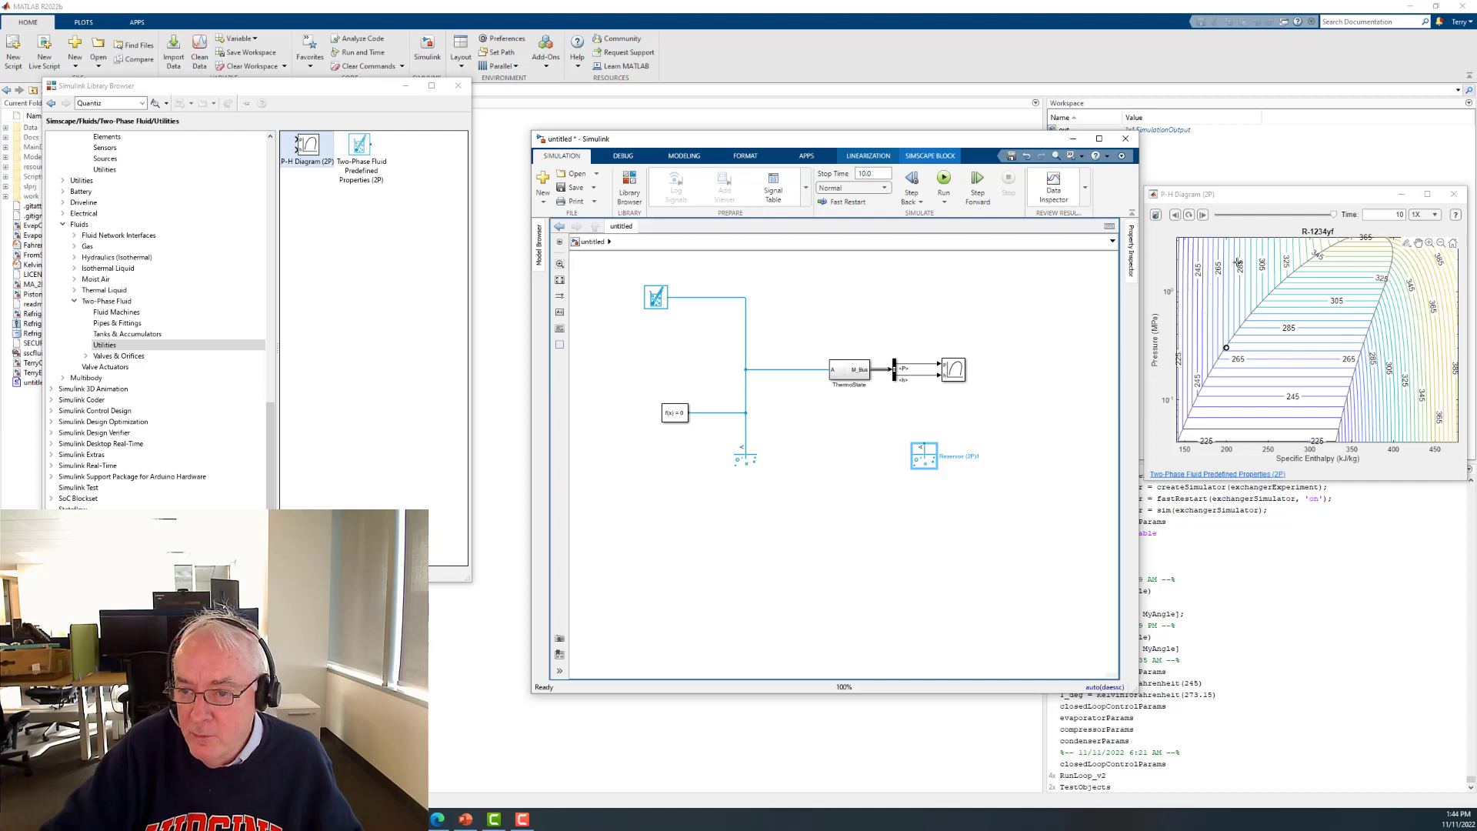
double_click(926, 456)
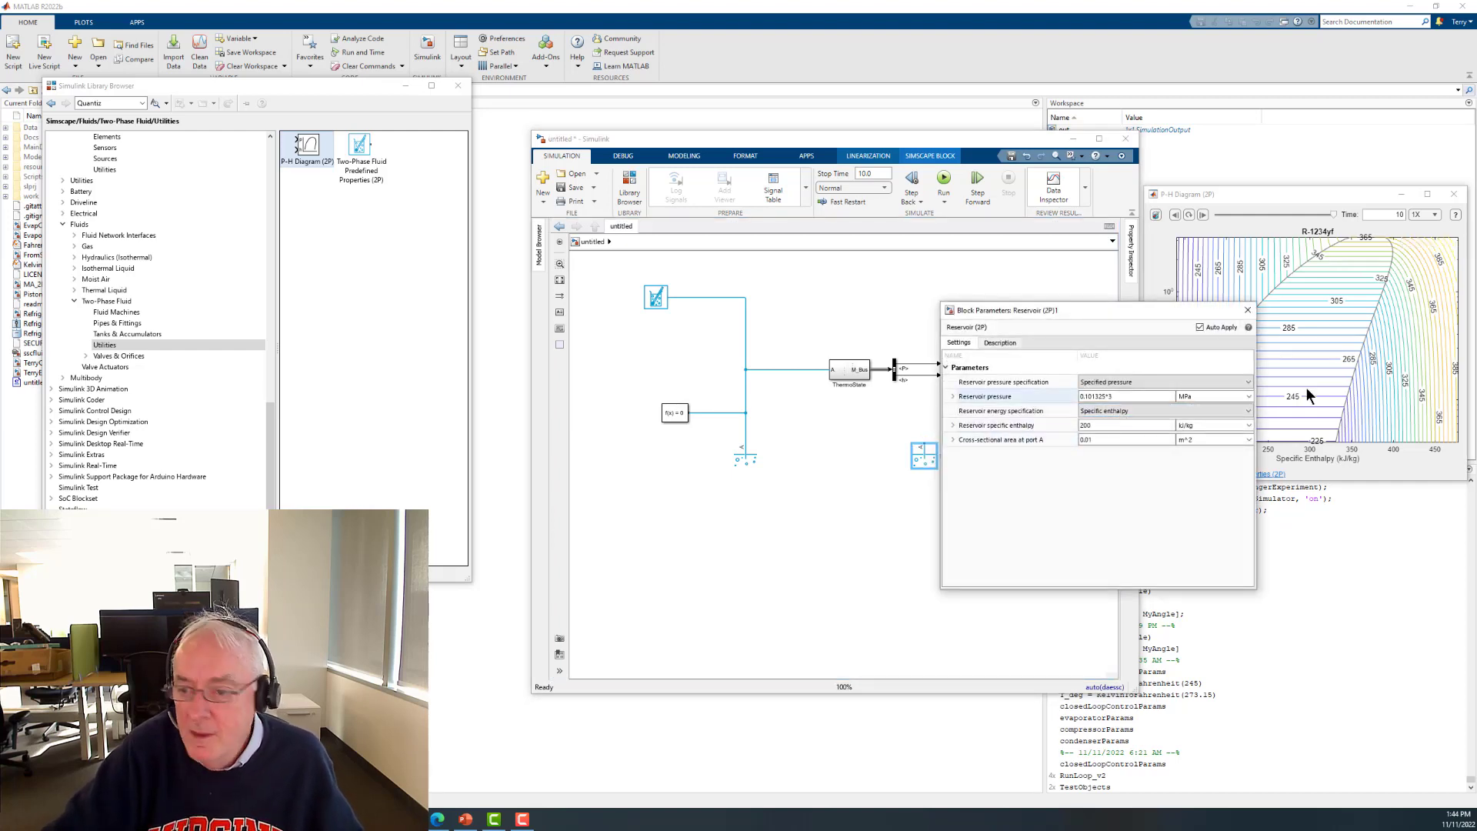
drag(1183, 310, 772, 312)
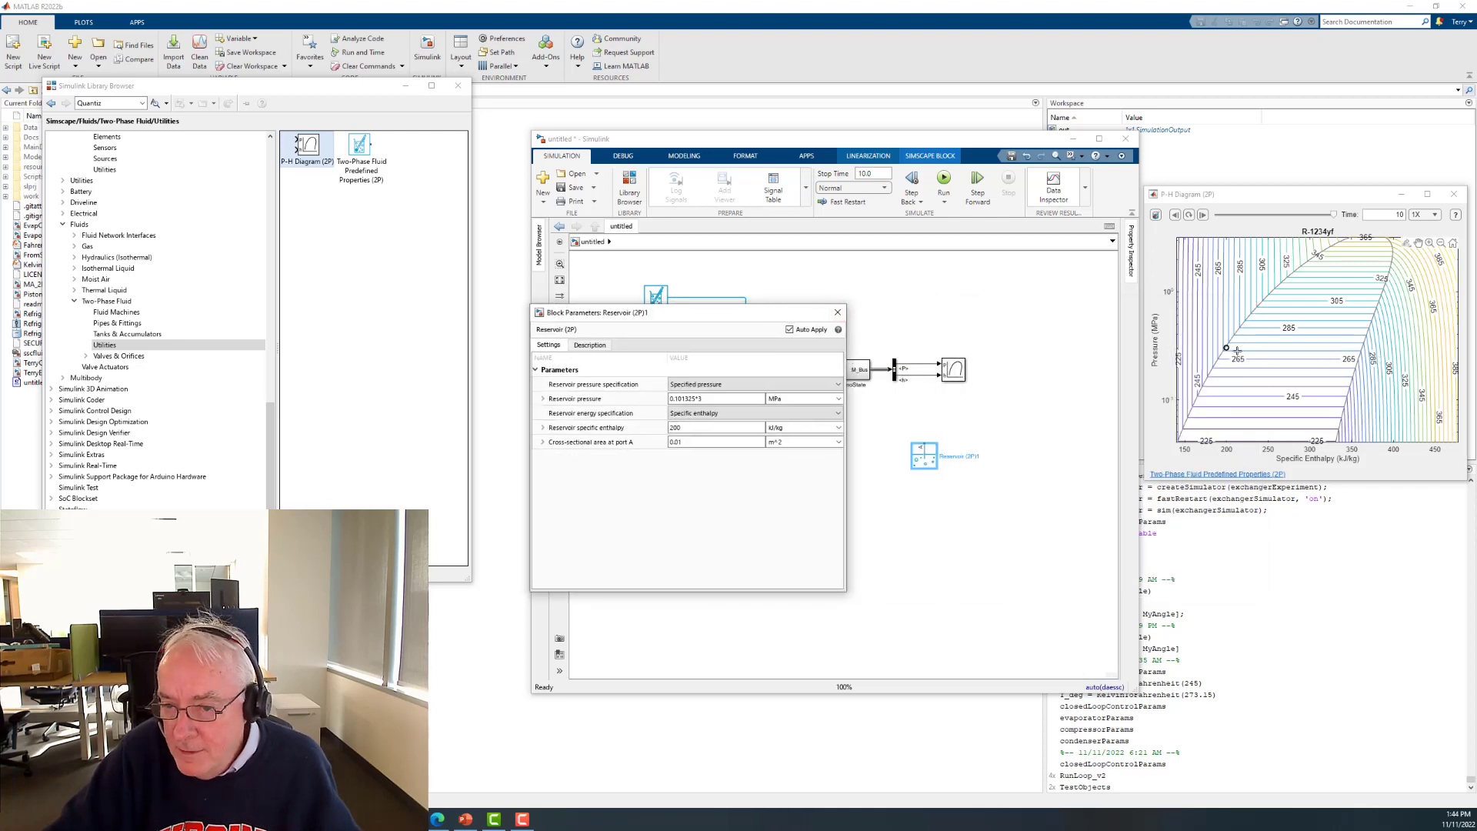
mouse_move(1226, 348)
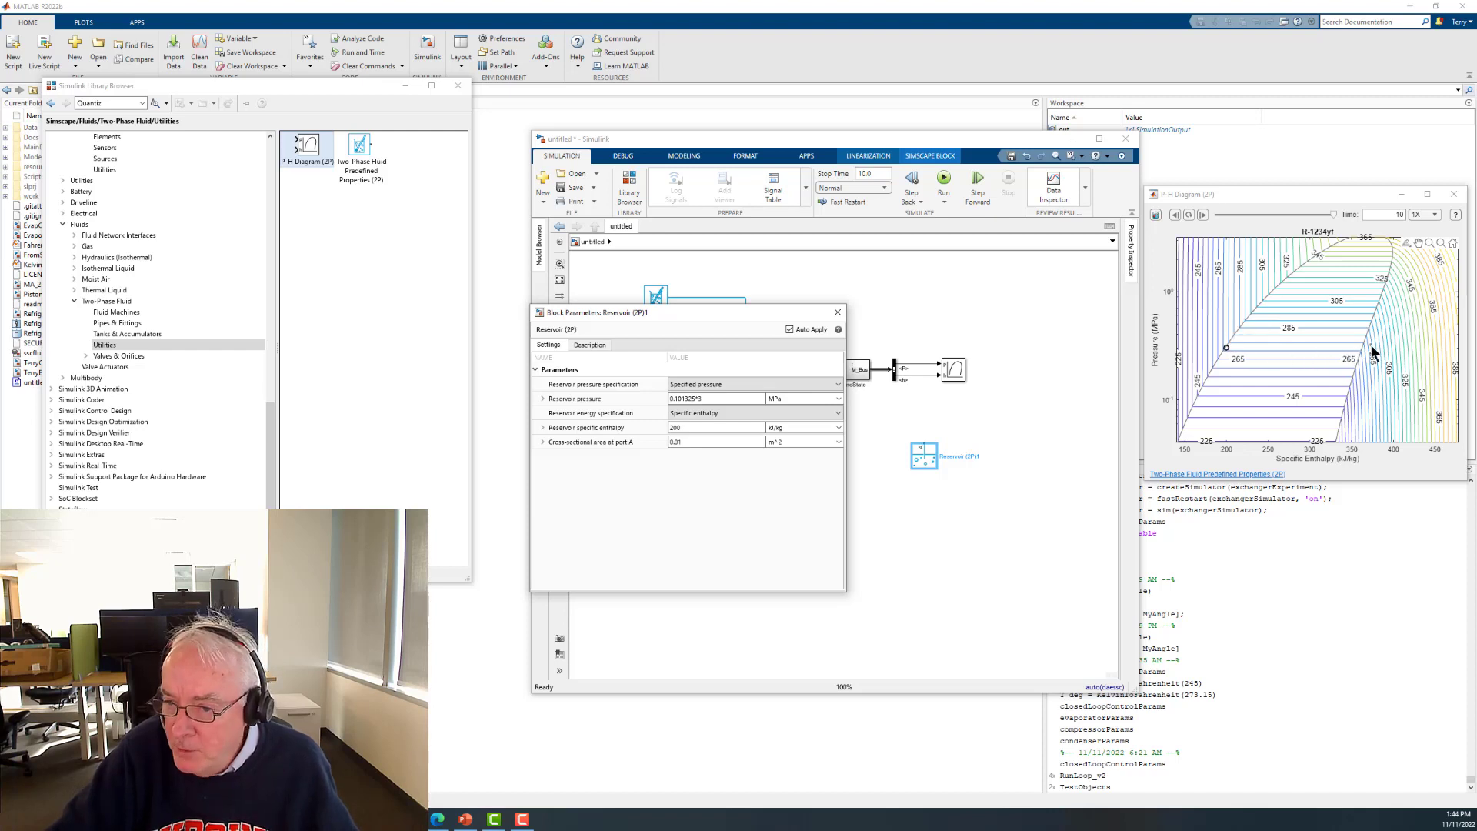
mouse_move(1369, 345)
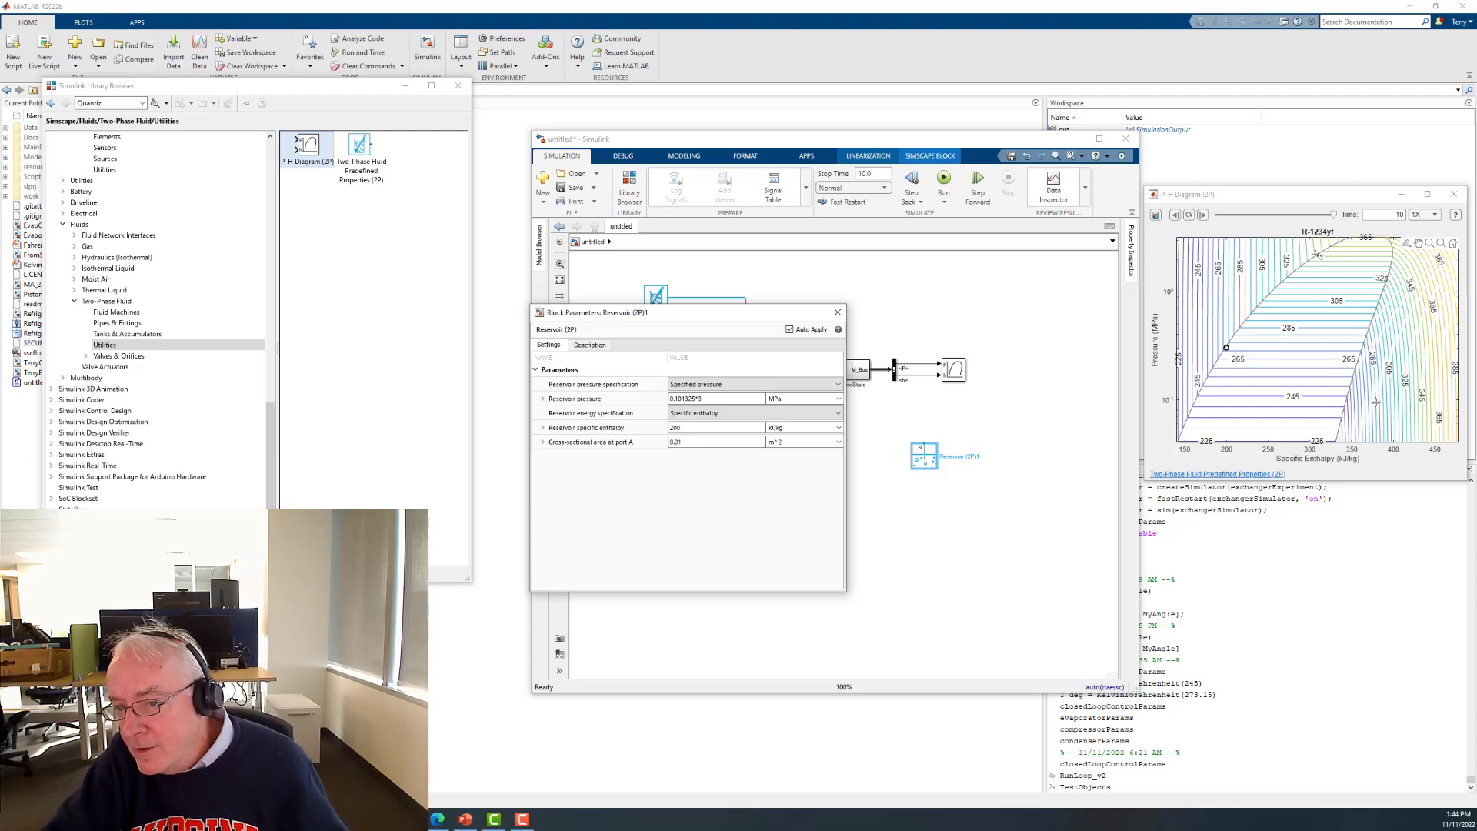
click(700, 426)
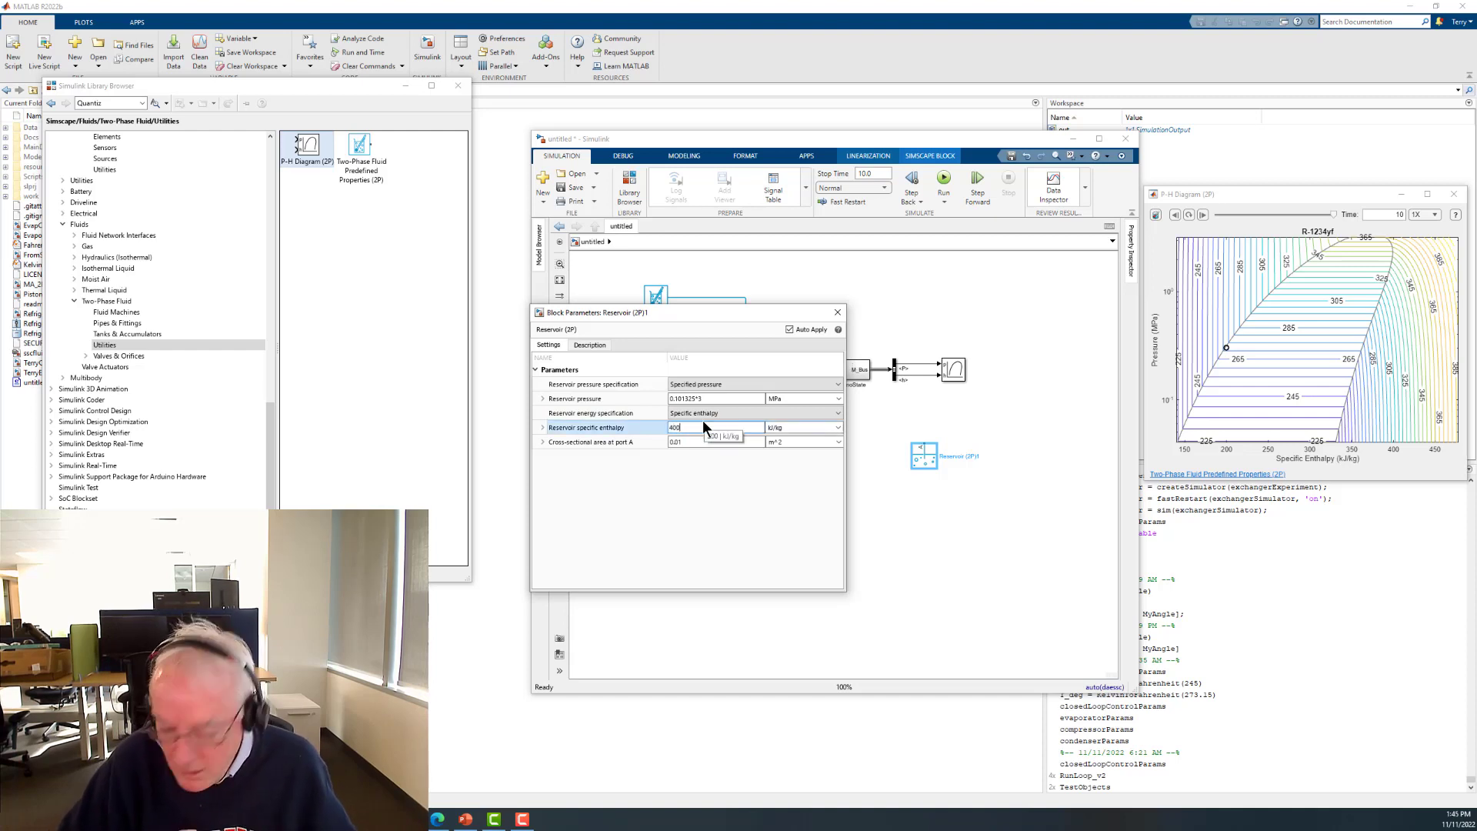
text(0)
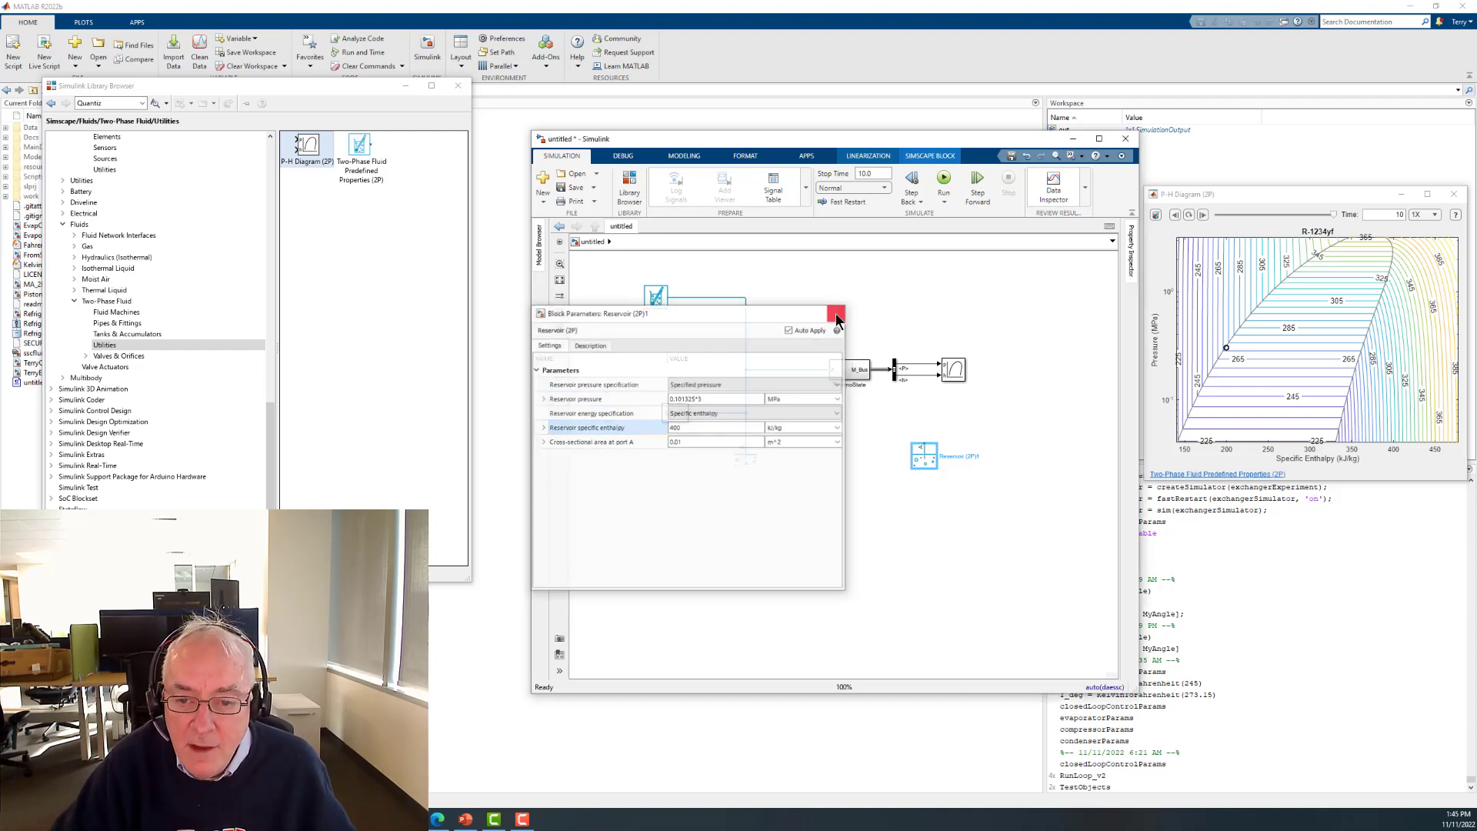
- Detach the P-H Diagram (2P) block from the Bus Selector by deleting its signal lines, and enlarge it into a tall block farther away
click(837, 314)
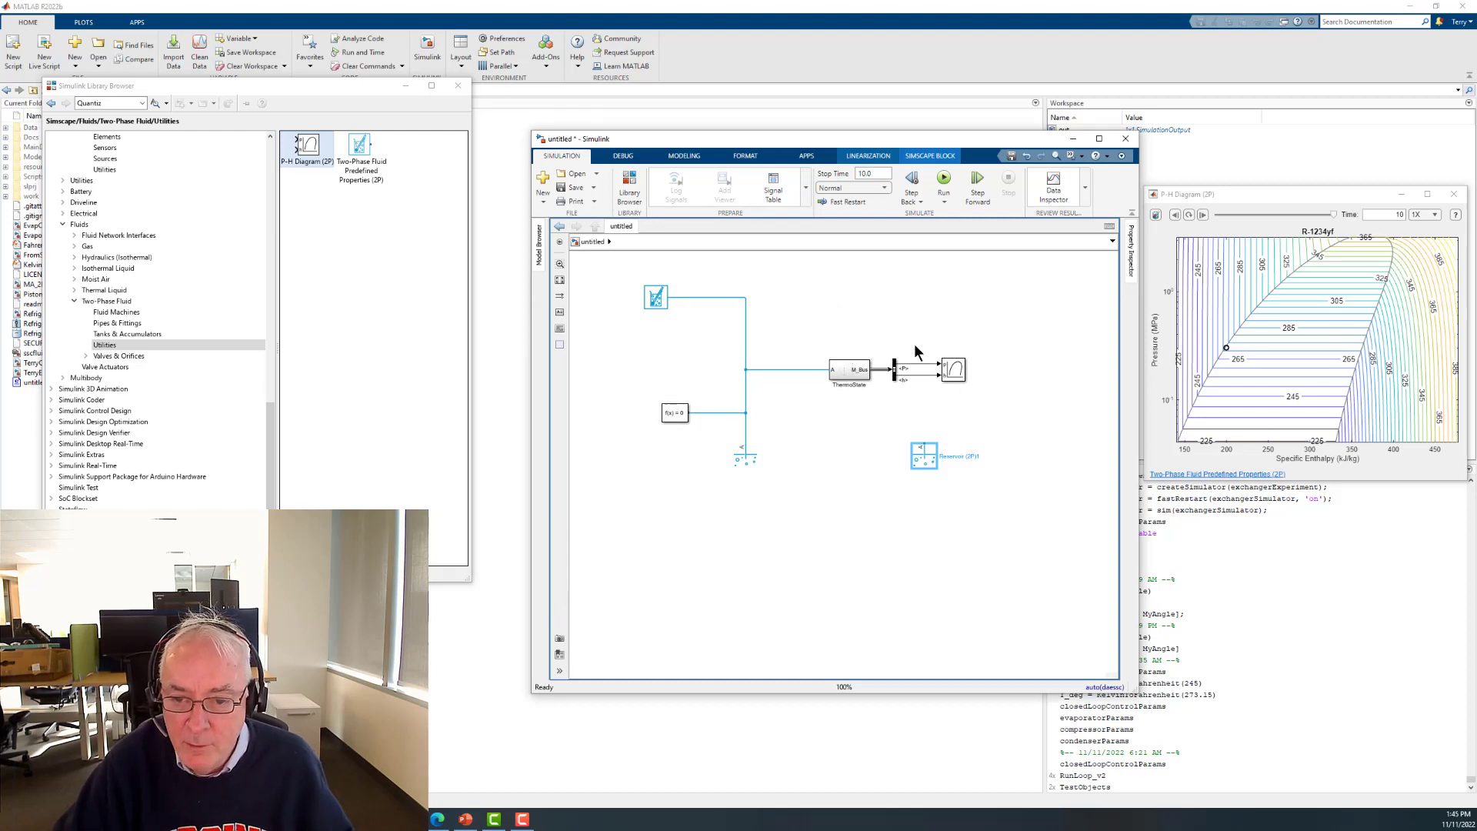
click(891, 344)
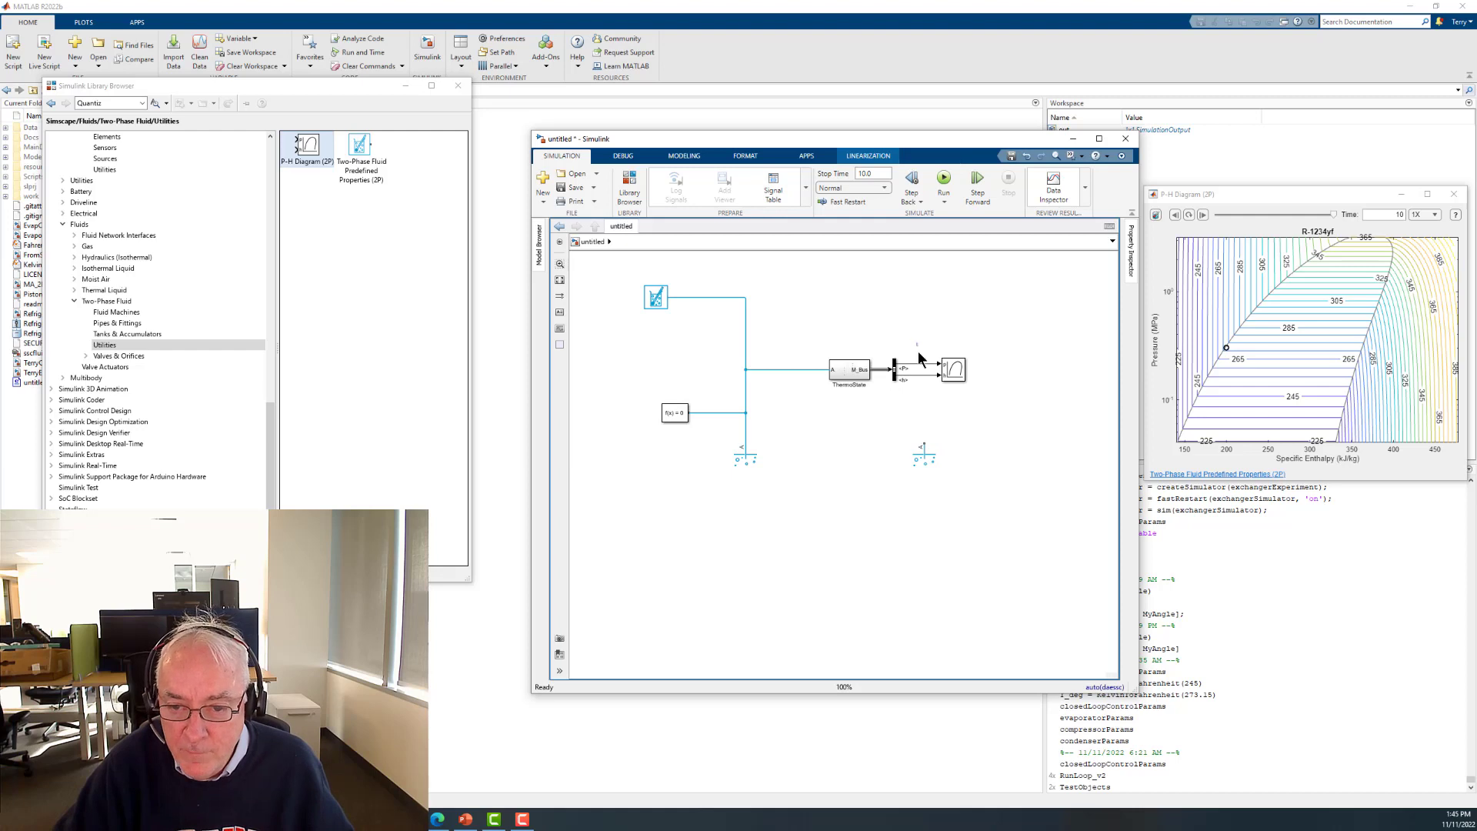
drag(916, 343, 1084, 660)
key(Delete)
drag(1050, 603, 1060, 568)
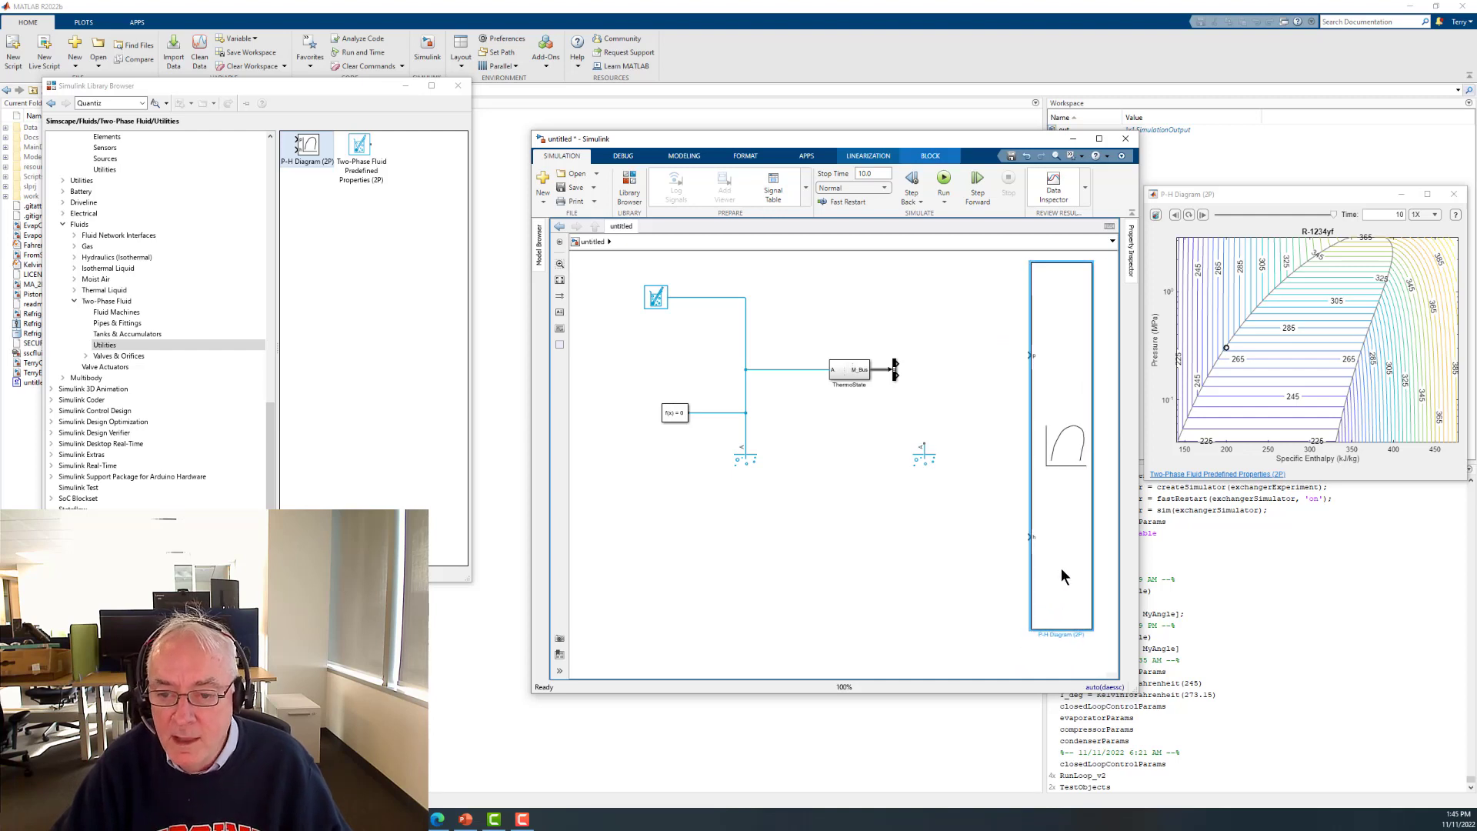
- Add a Mux block to the model, connect its output to the P-H Diagram's pressure port and align the two
click(944, 318)
double_click(944, 318)
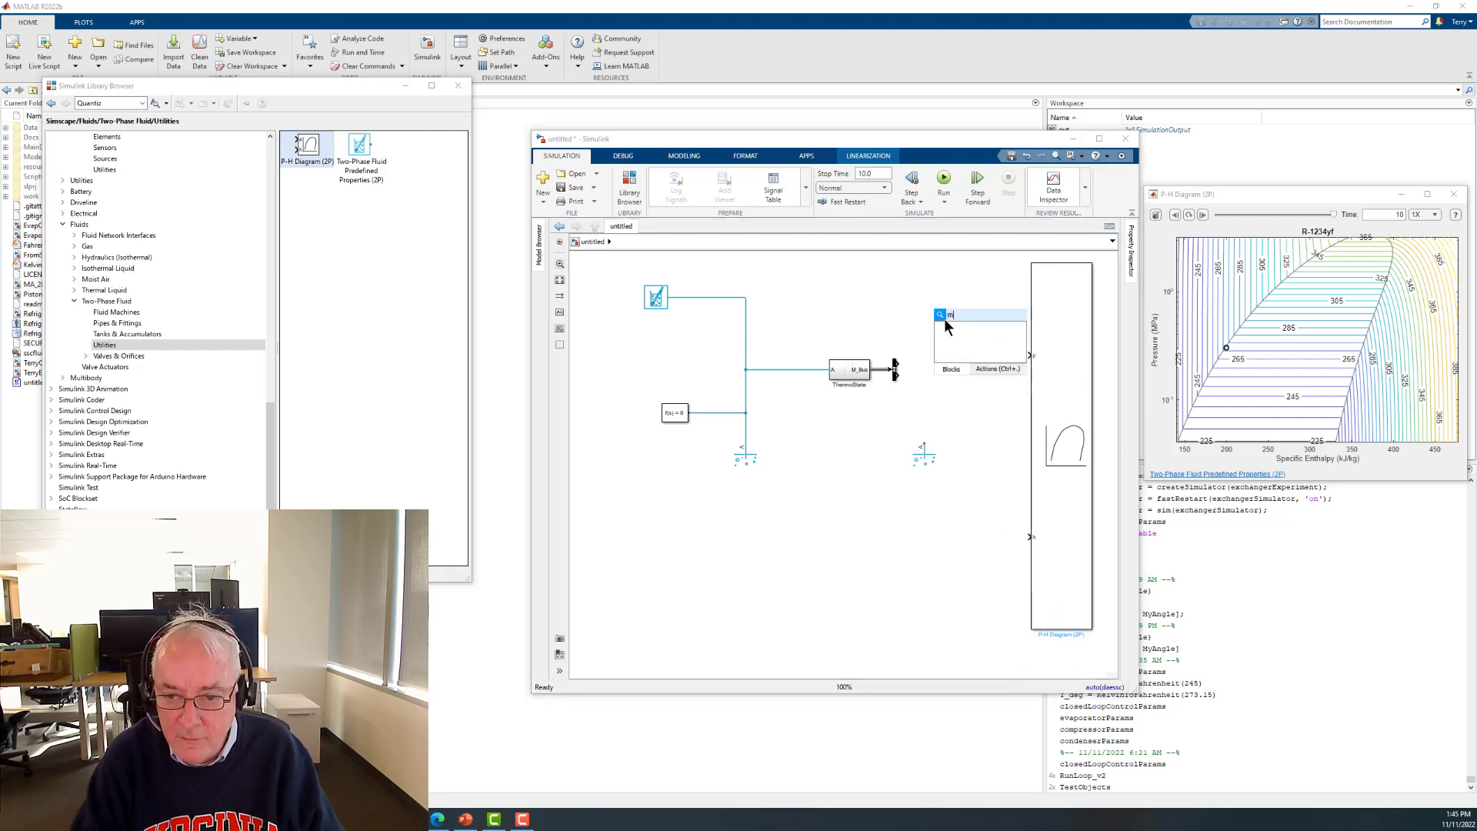
text(mux)
key(Return)
mouse_move(947, 320)
mouse_down()
mouse_move(981, 350)
mouse_move(1034, 360)
mouse_up()
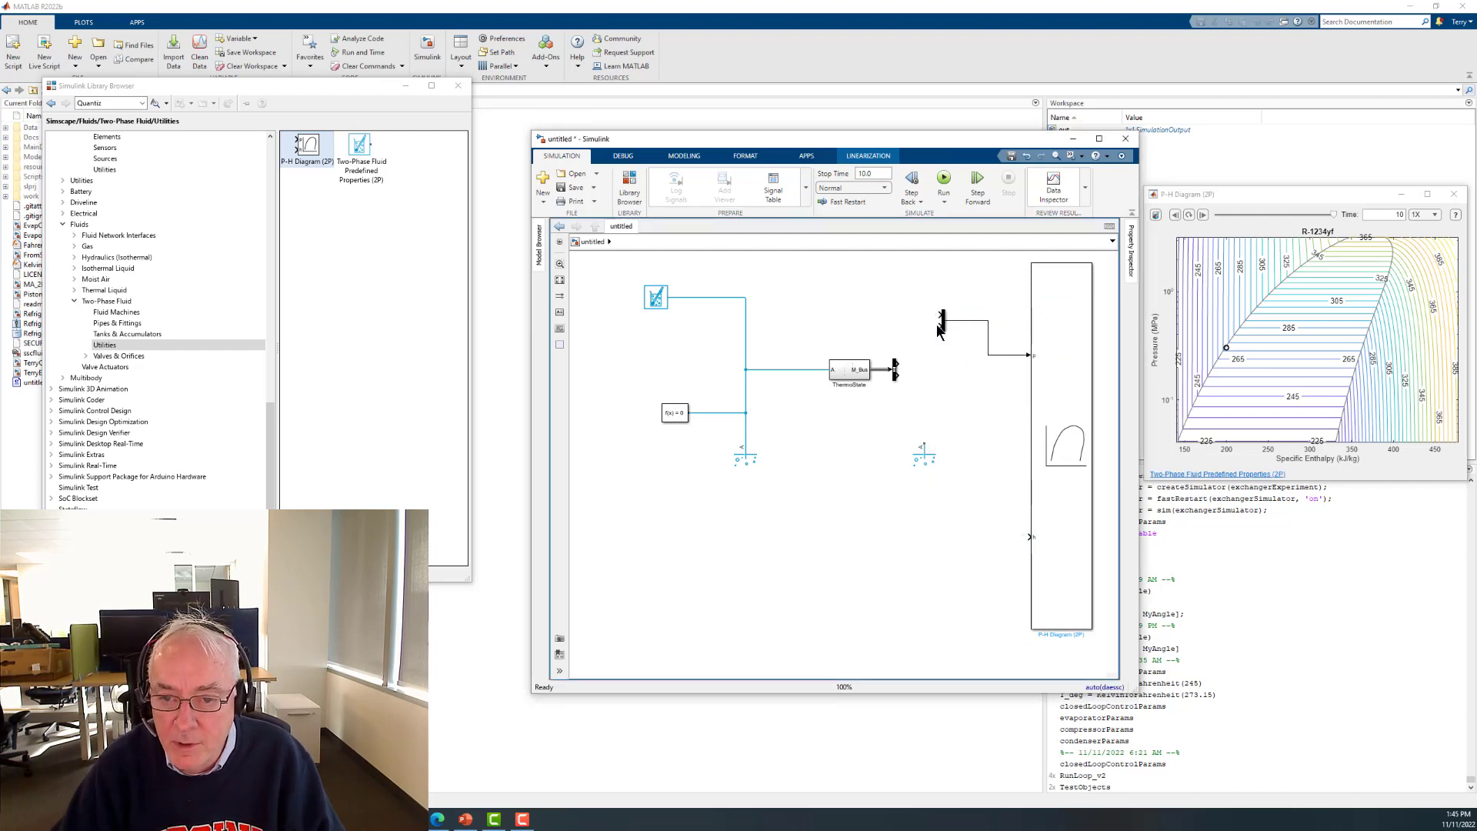
drag(944, 321, 991, 350)
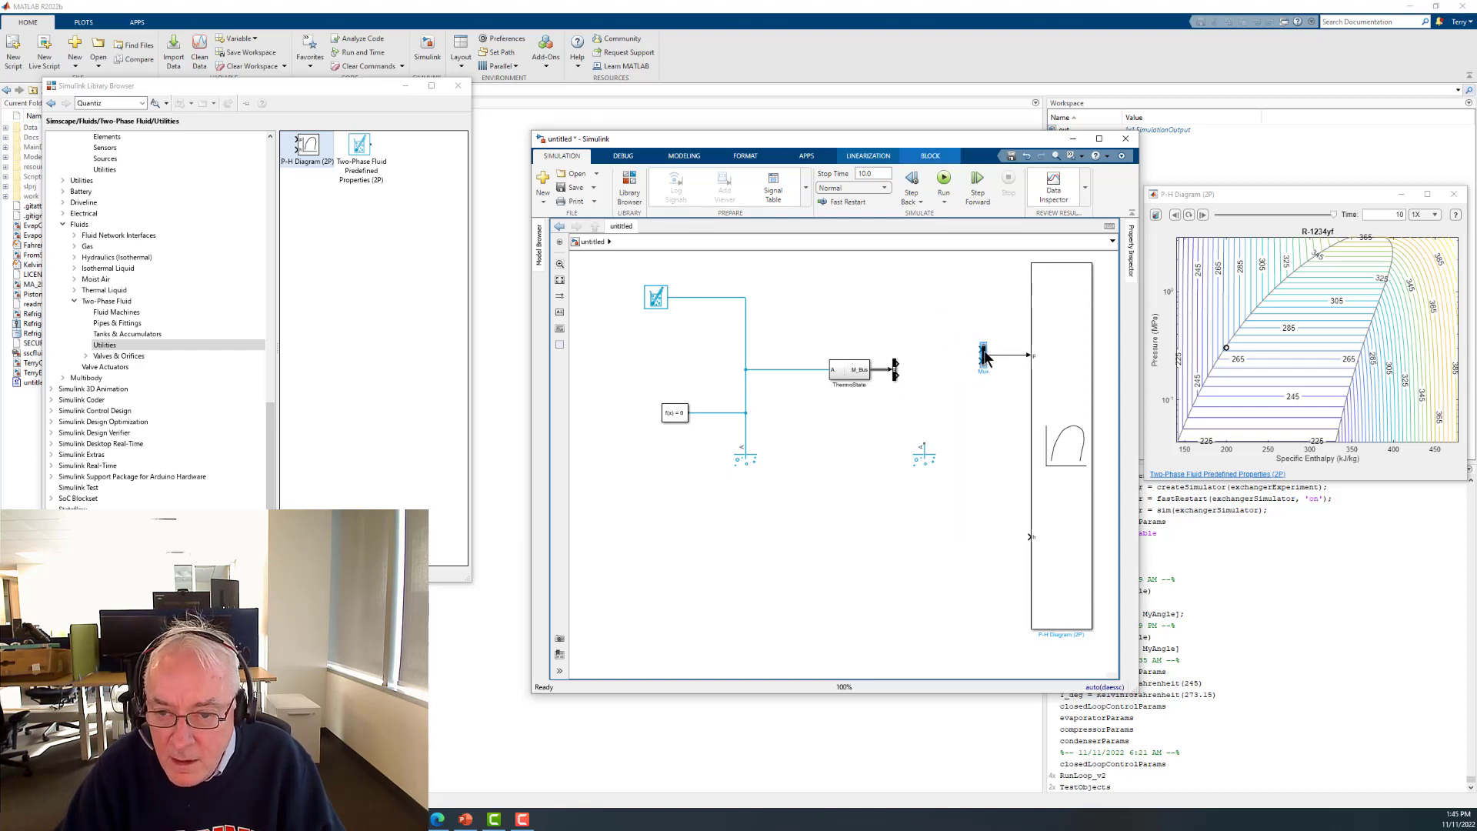
- Stretch the Mux vertically, and place a duplicate below it with its output connected to the P-H Diagram's enthalpy port
drag(986, 339, 983, 259)
drag(985, 315, 989, 565)
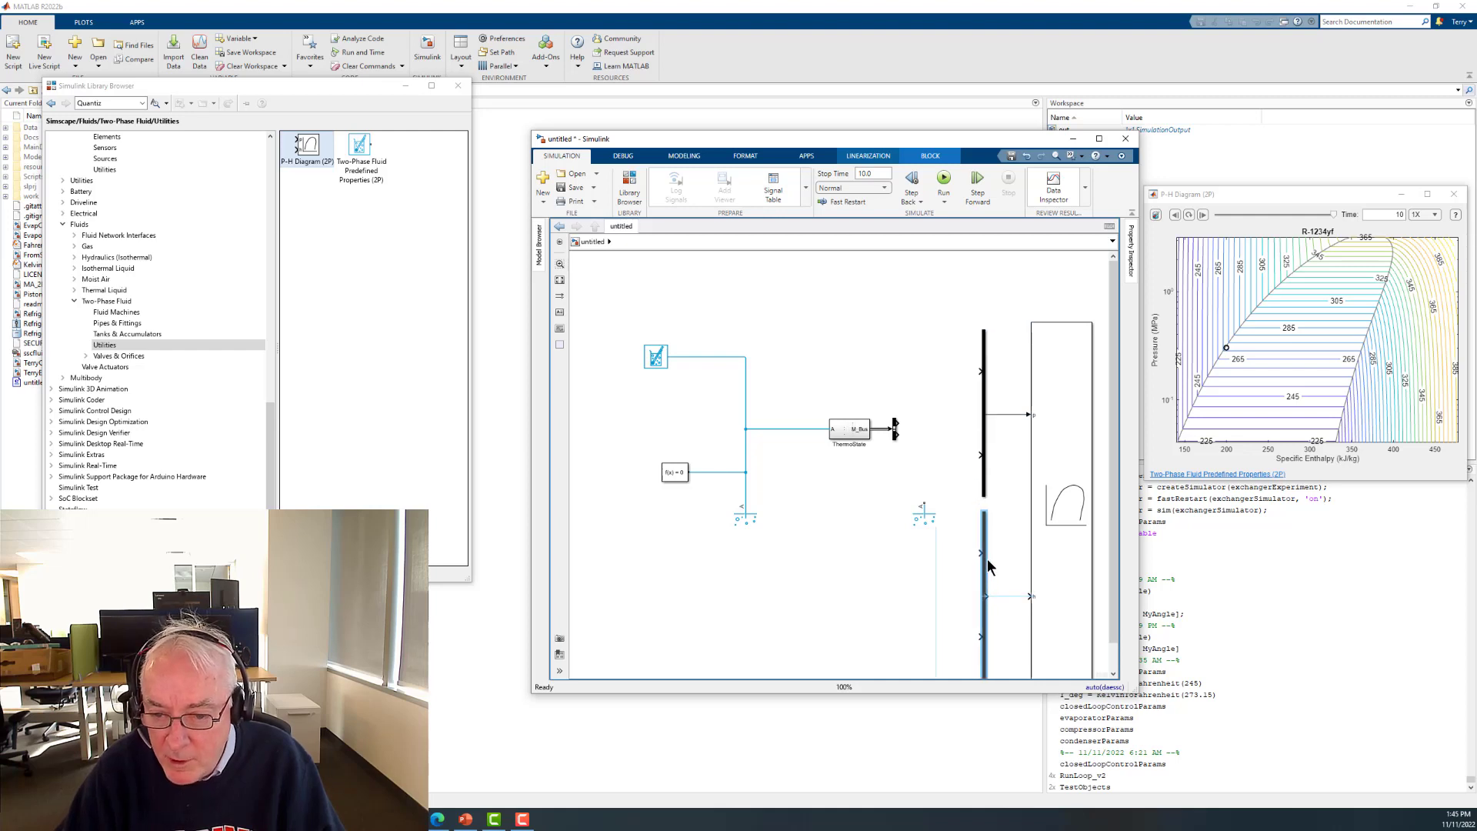
click(1016, 596)
click(946, 599)
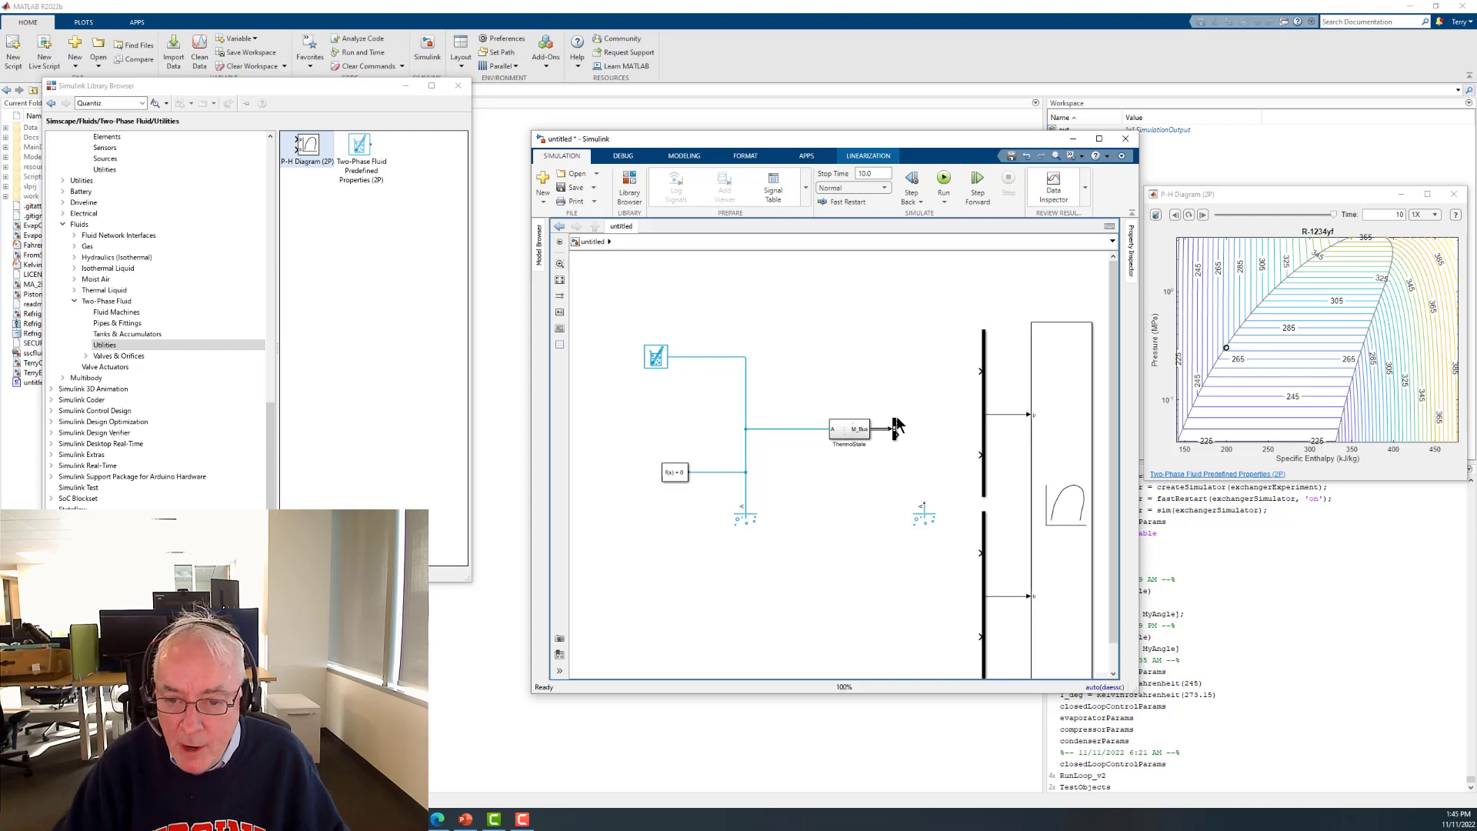
- Connect the Bus Selector's two outputs directly to the first input of each Mux block
mouse_move(897, 424)
mouse_down()
mouse_move(978, 369)
mouse_move(998, 327)
mouse_move(974, 372)
mouse_up()
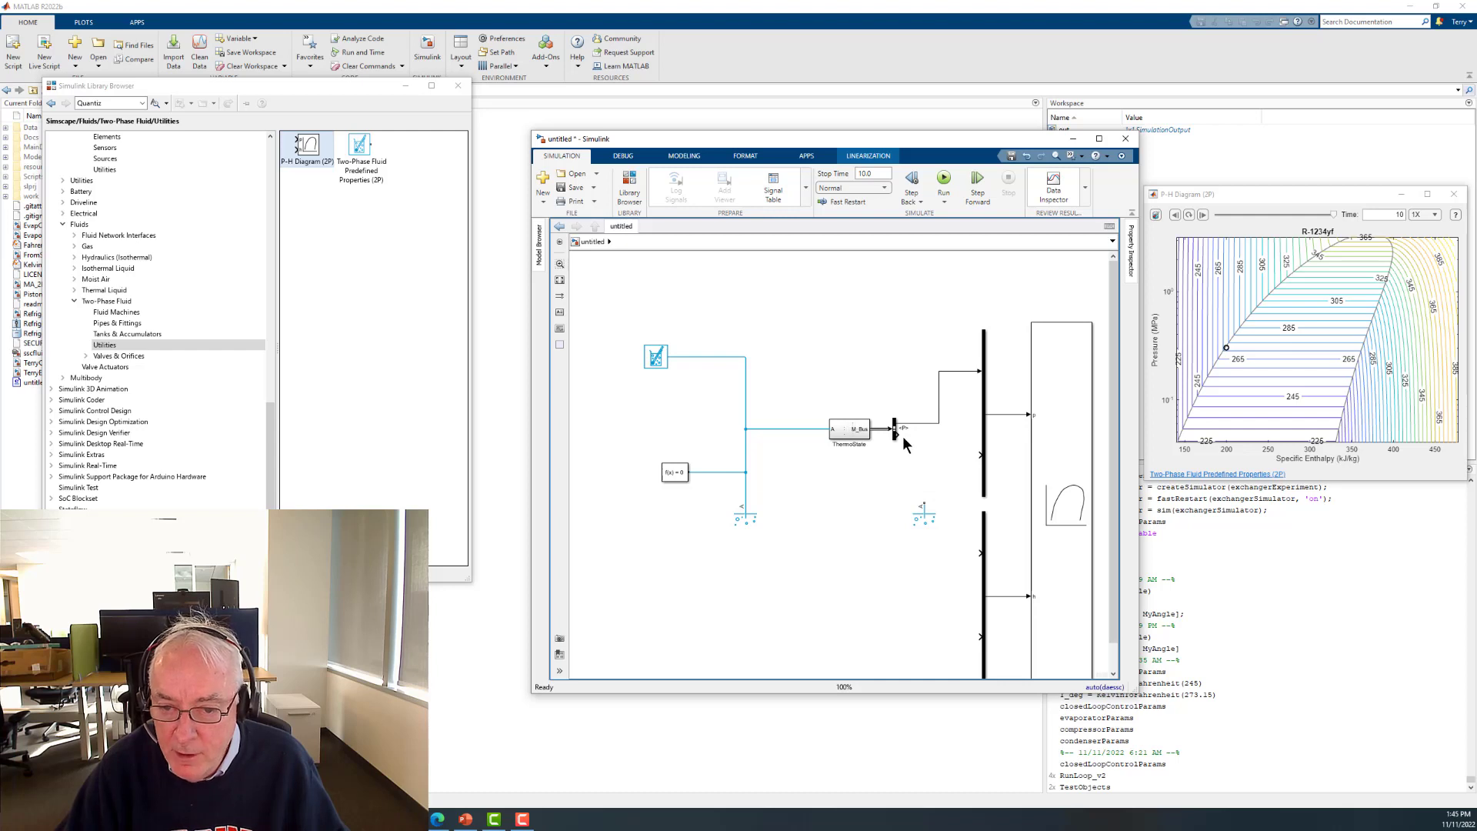
mouse_move(899, 432)
mouse_down()
mouse_move(965, 550)
mouse_move(983, 550)
mouse_up()
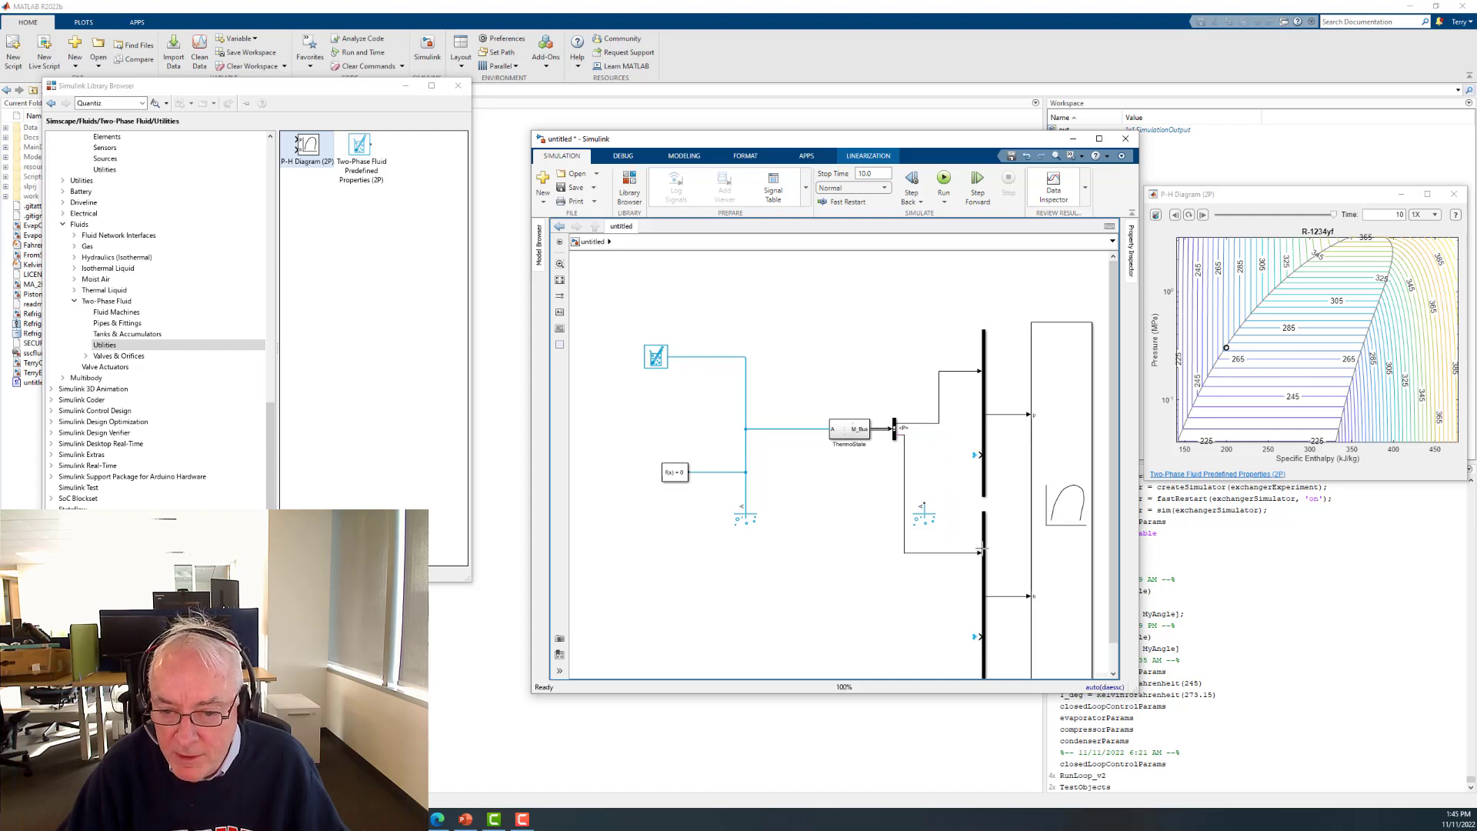
- Move the duplicated reservoir beside the original and attach a copy of the ThermoState sensor and its Bus Selector to it
drag(914, 512, 853, 527)
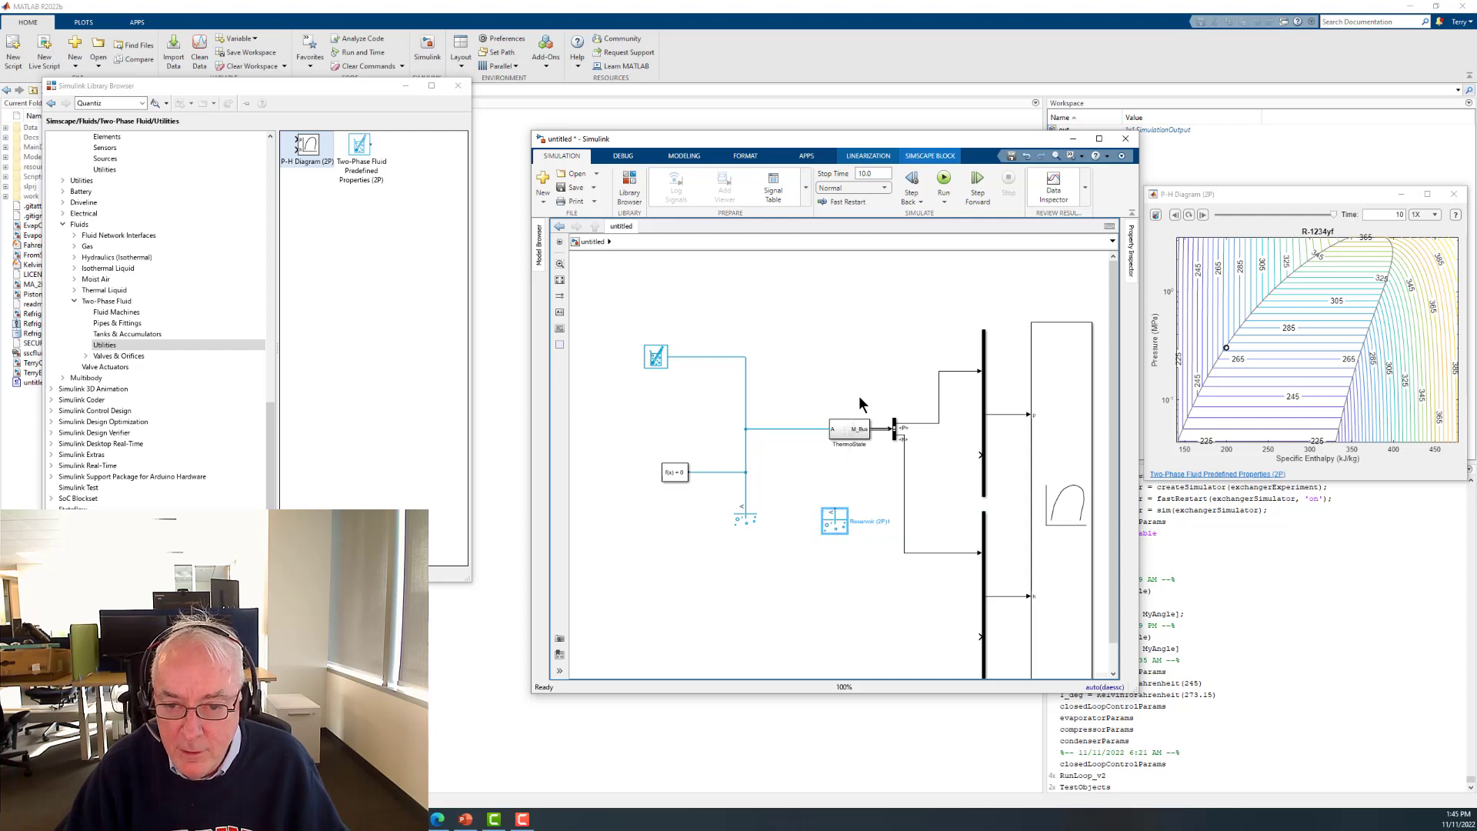
drag(858, 395, 850, 518)
click(917, 538)
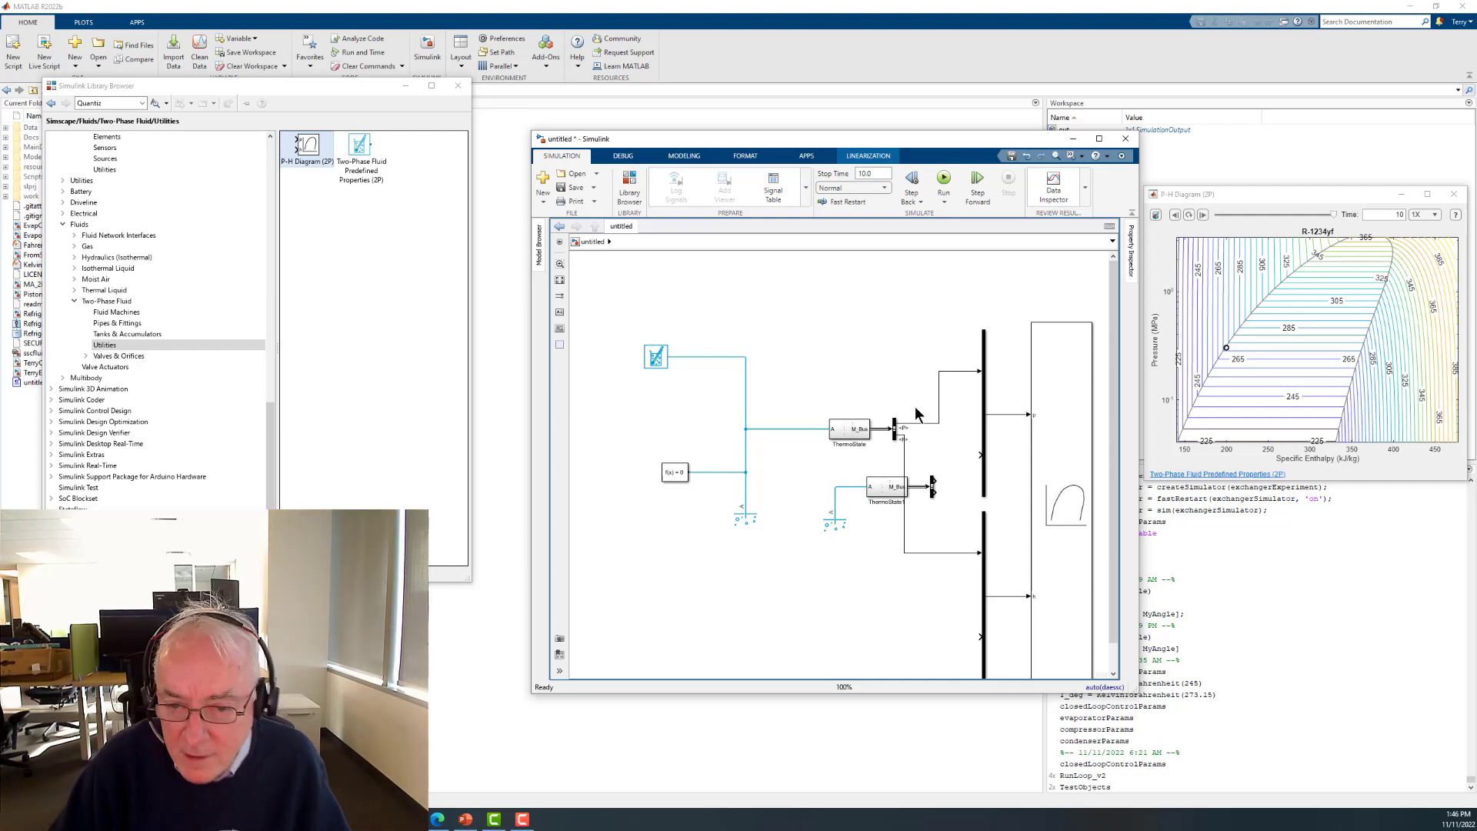
- Delete the two signal lines between the first ThermoState's Bus Selector and the Mux blocks
drag(910, 408, 902, 455)
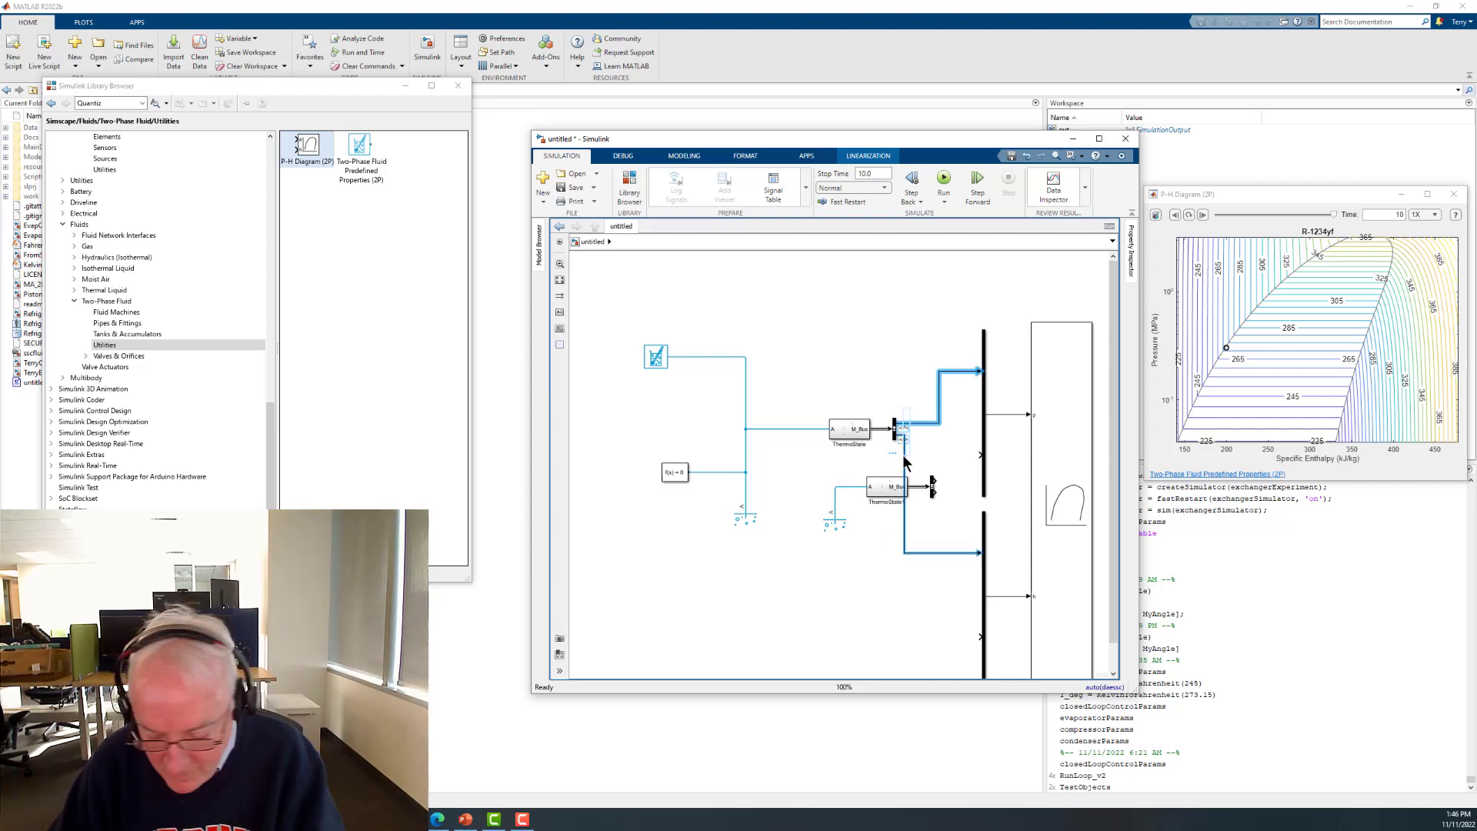
key(Delete)
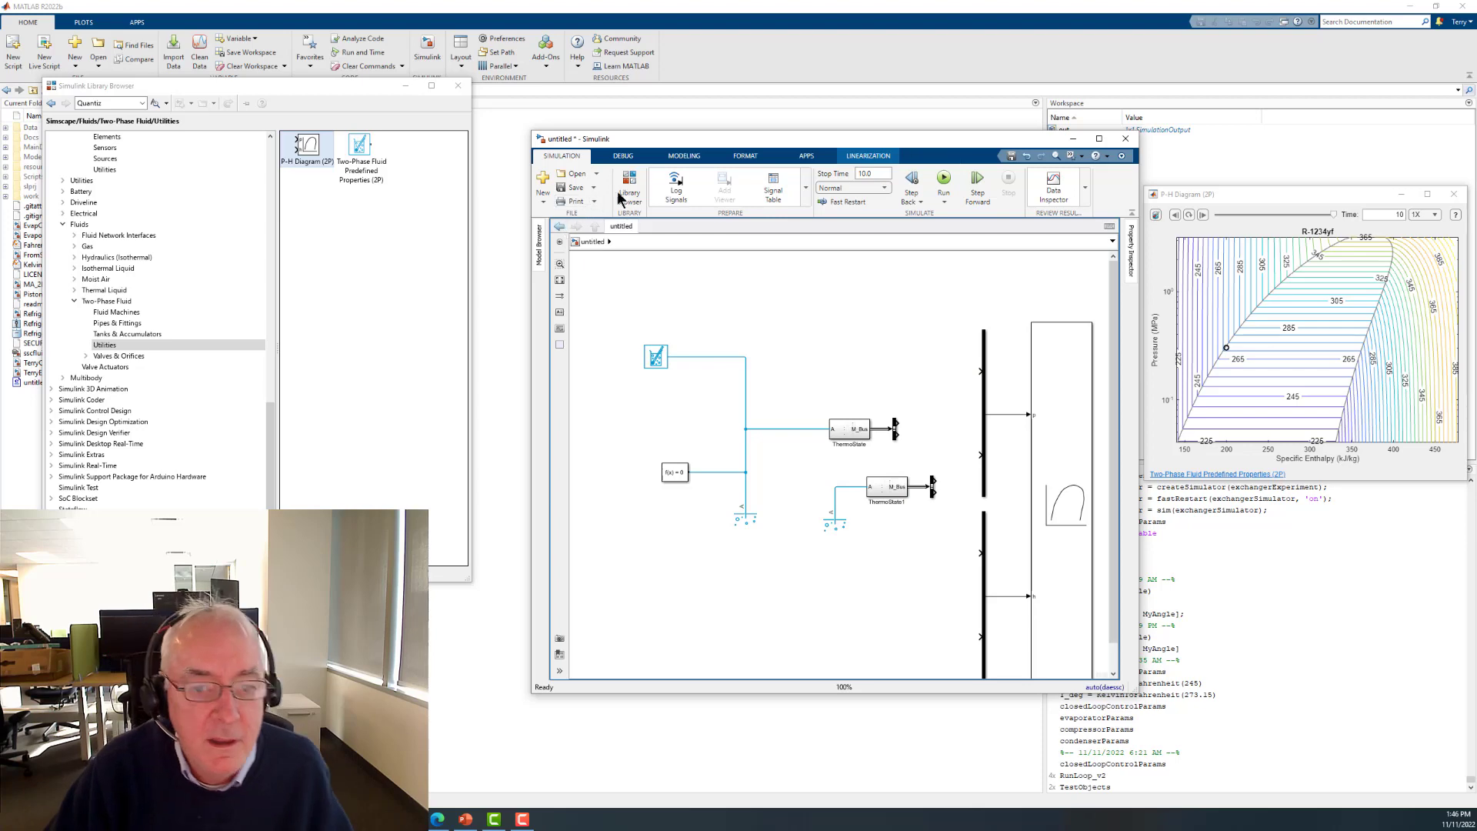
click(629, 189)
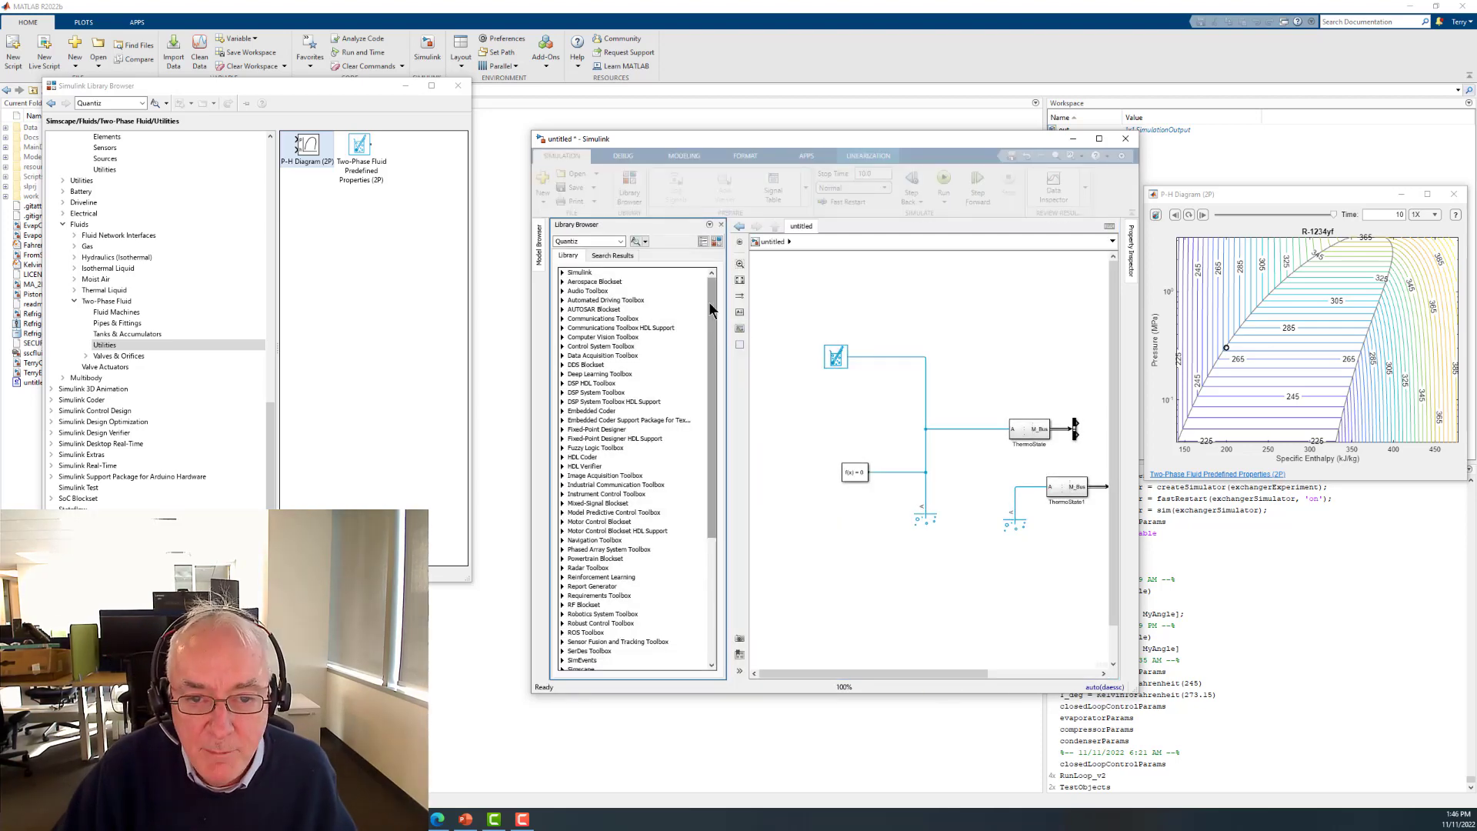
click(721, 223)
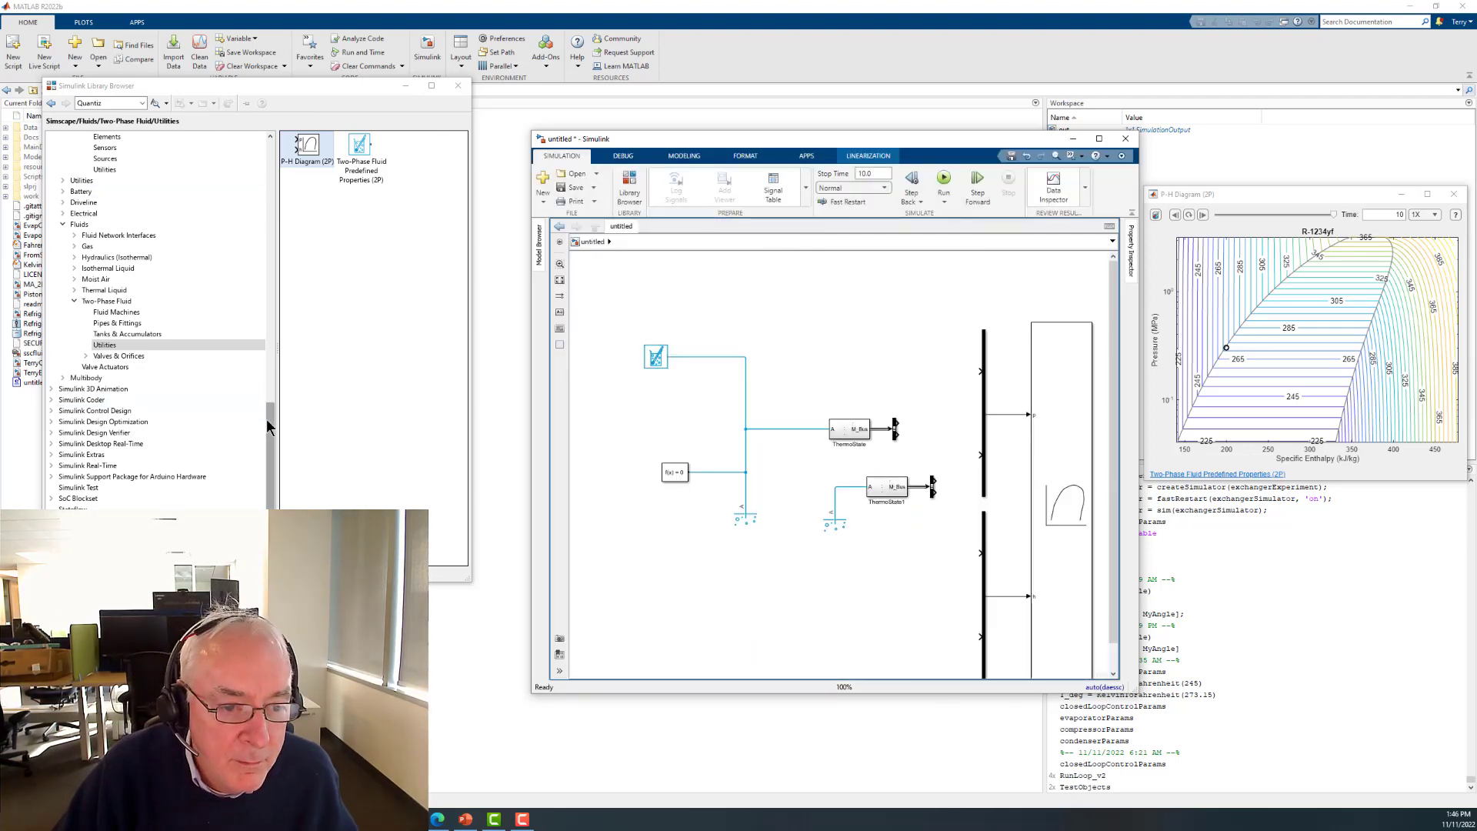
- Place a Goto block from the Simulink Signal Routing library on the first Bus Selector's pressure output and set its tag to P1
drag(271, 465, 275, 139)
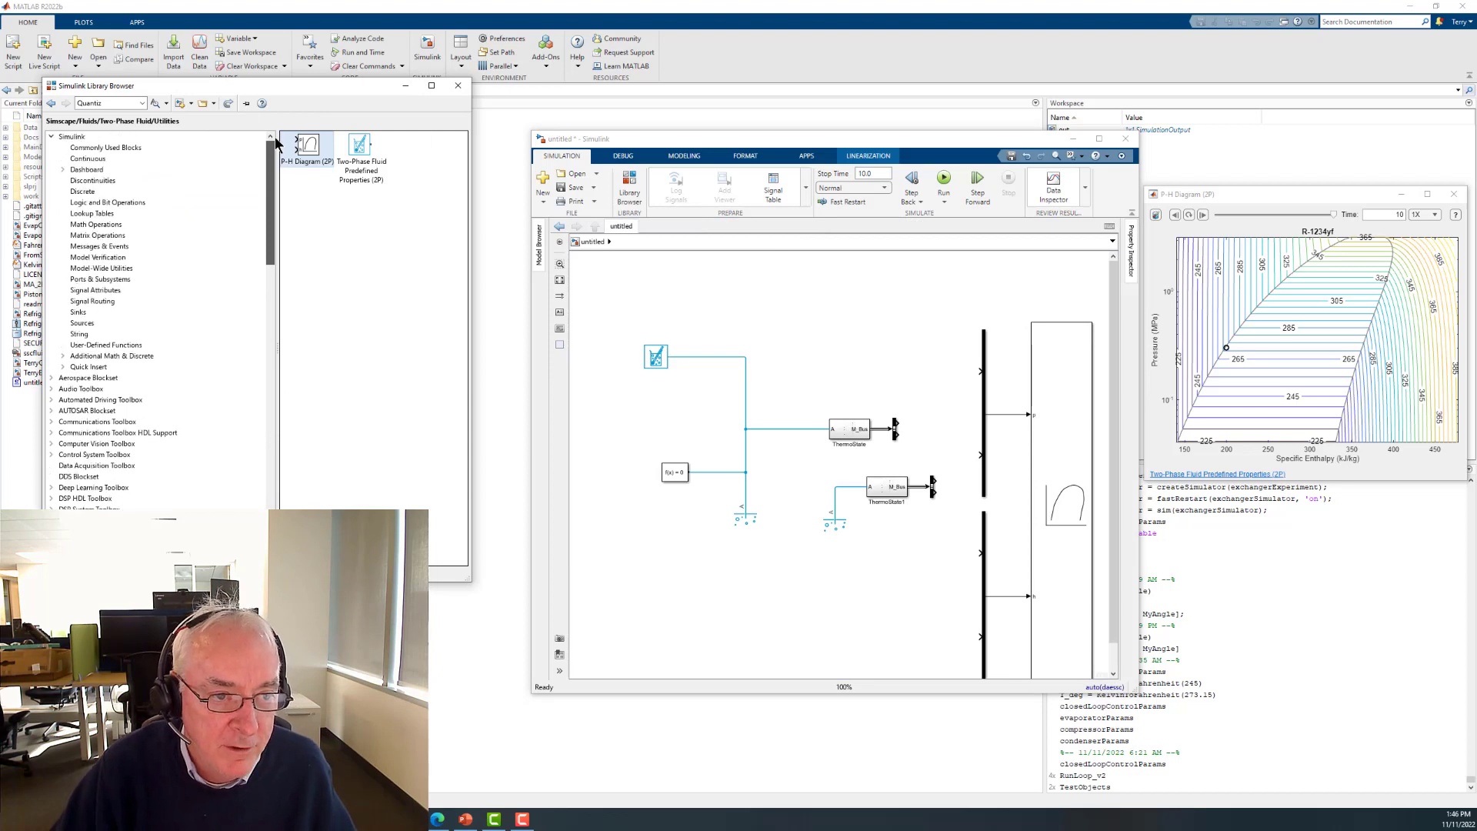
click(103, 303)
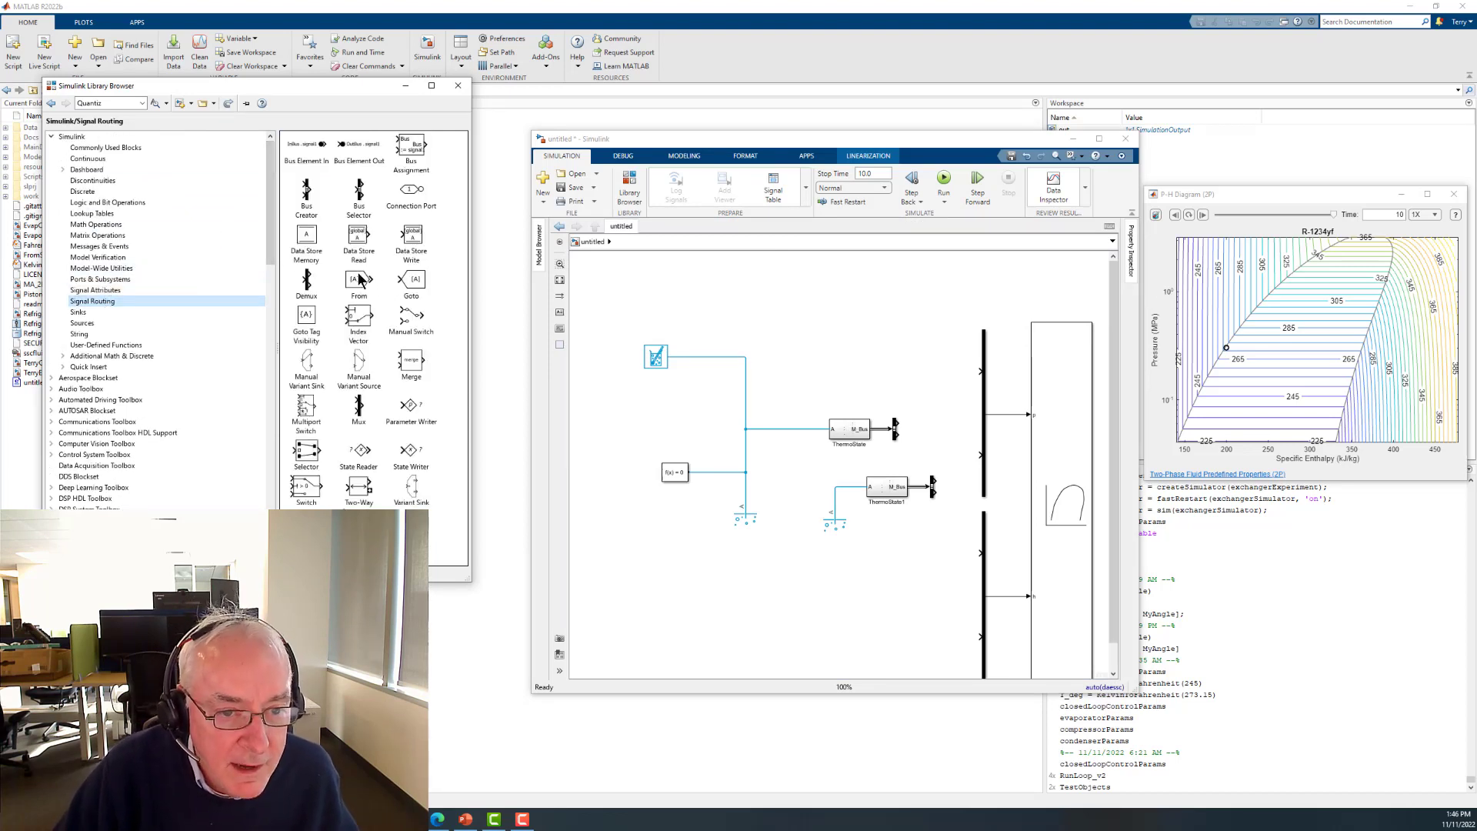
drag(413, 283, 938, 428)
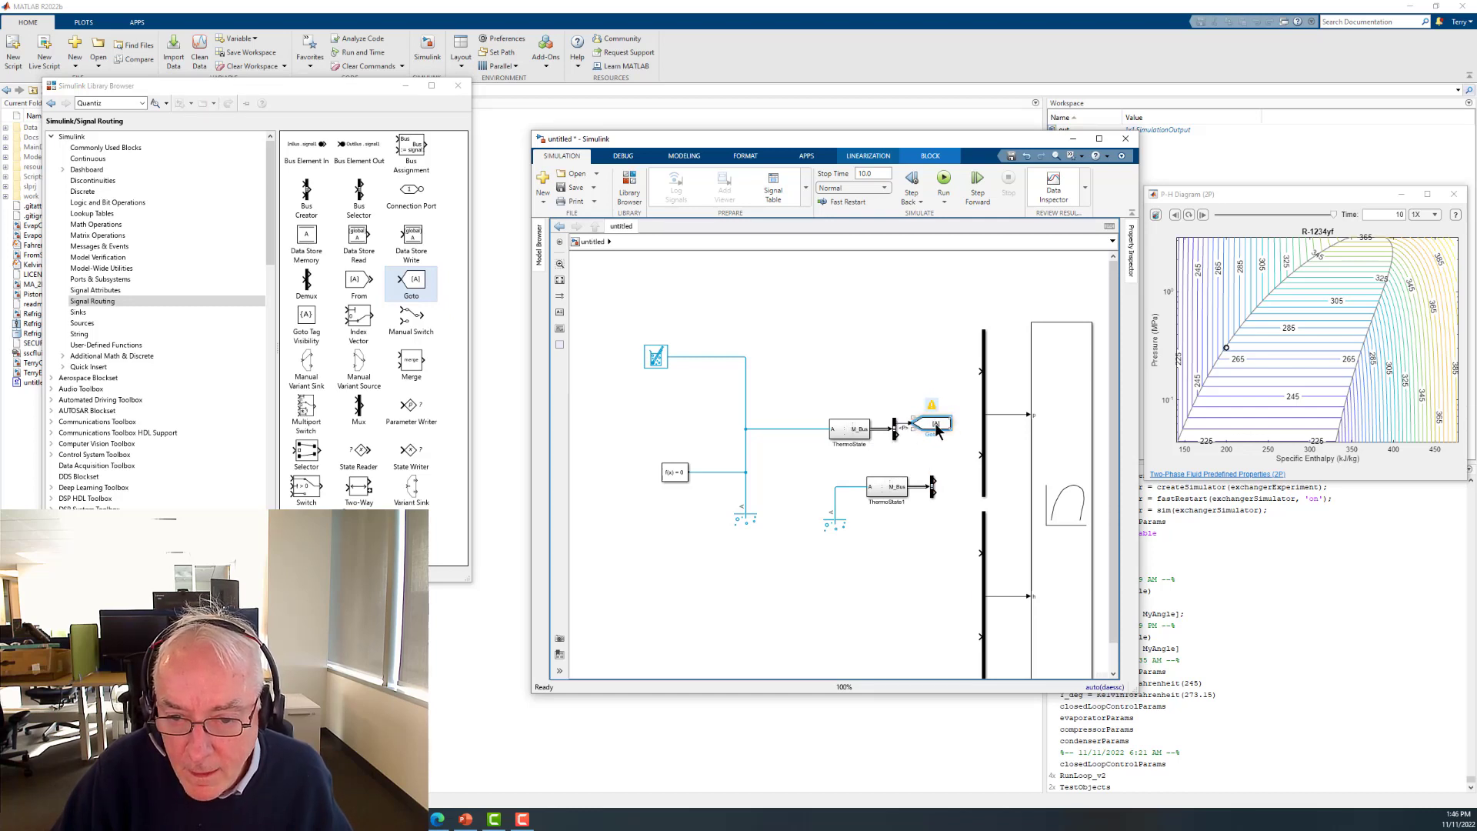
double_click(940, 425)
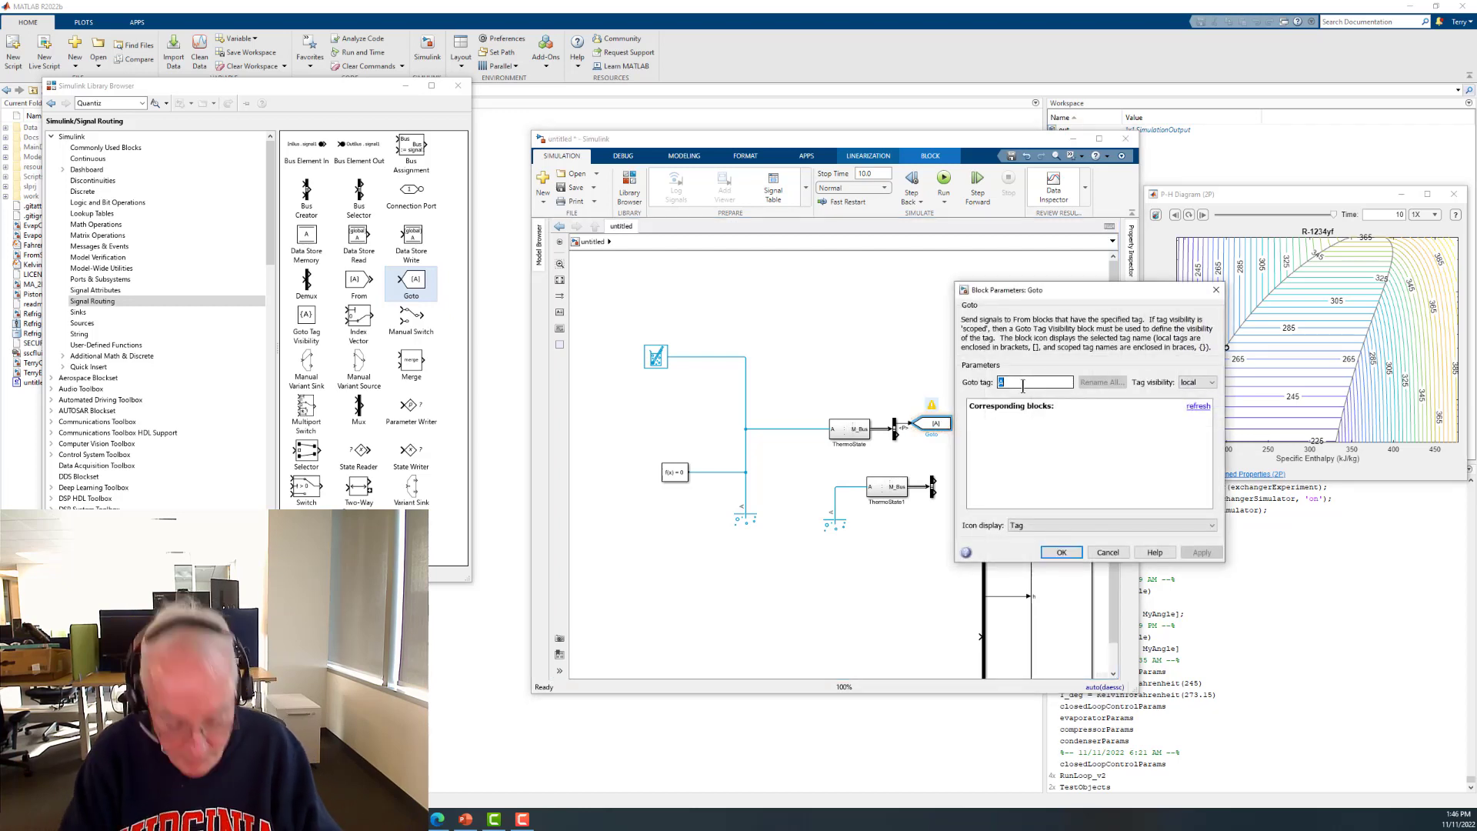
text(P1)
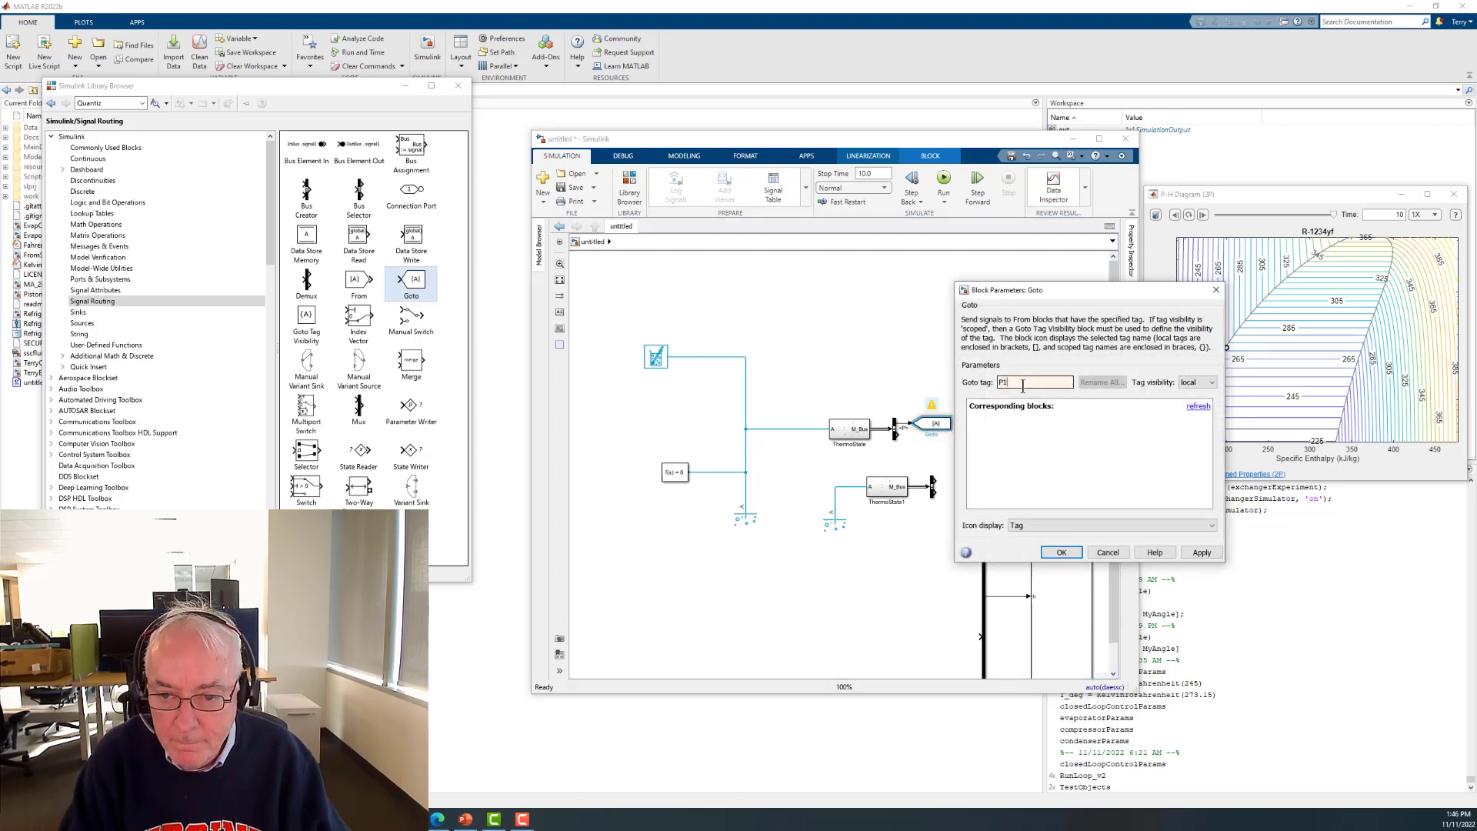
key(Return)
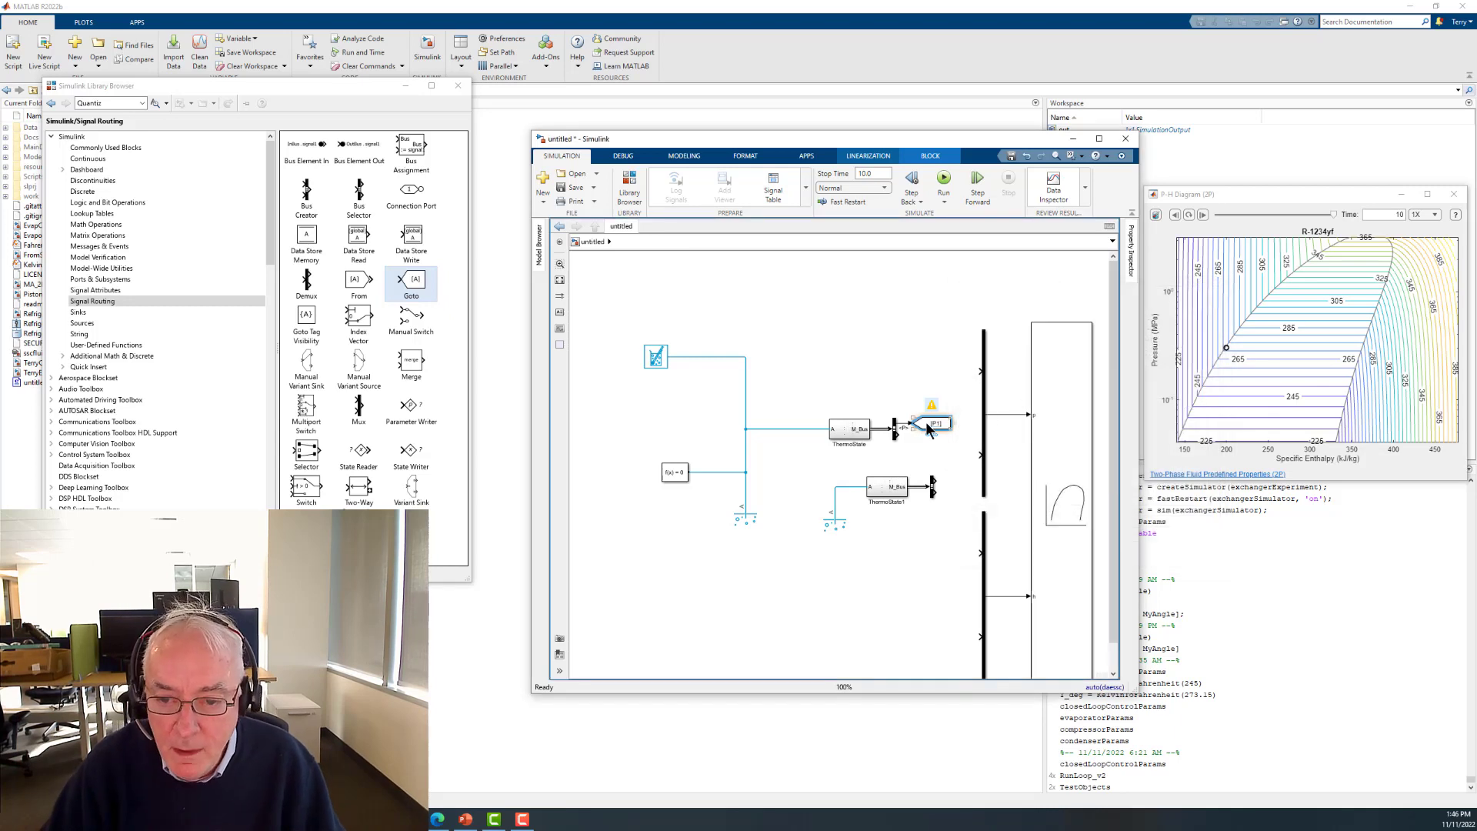
- Duplicate the Goto block just below itself and set the original Goto's tag to P4
drag(952, 429, 935, 448)
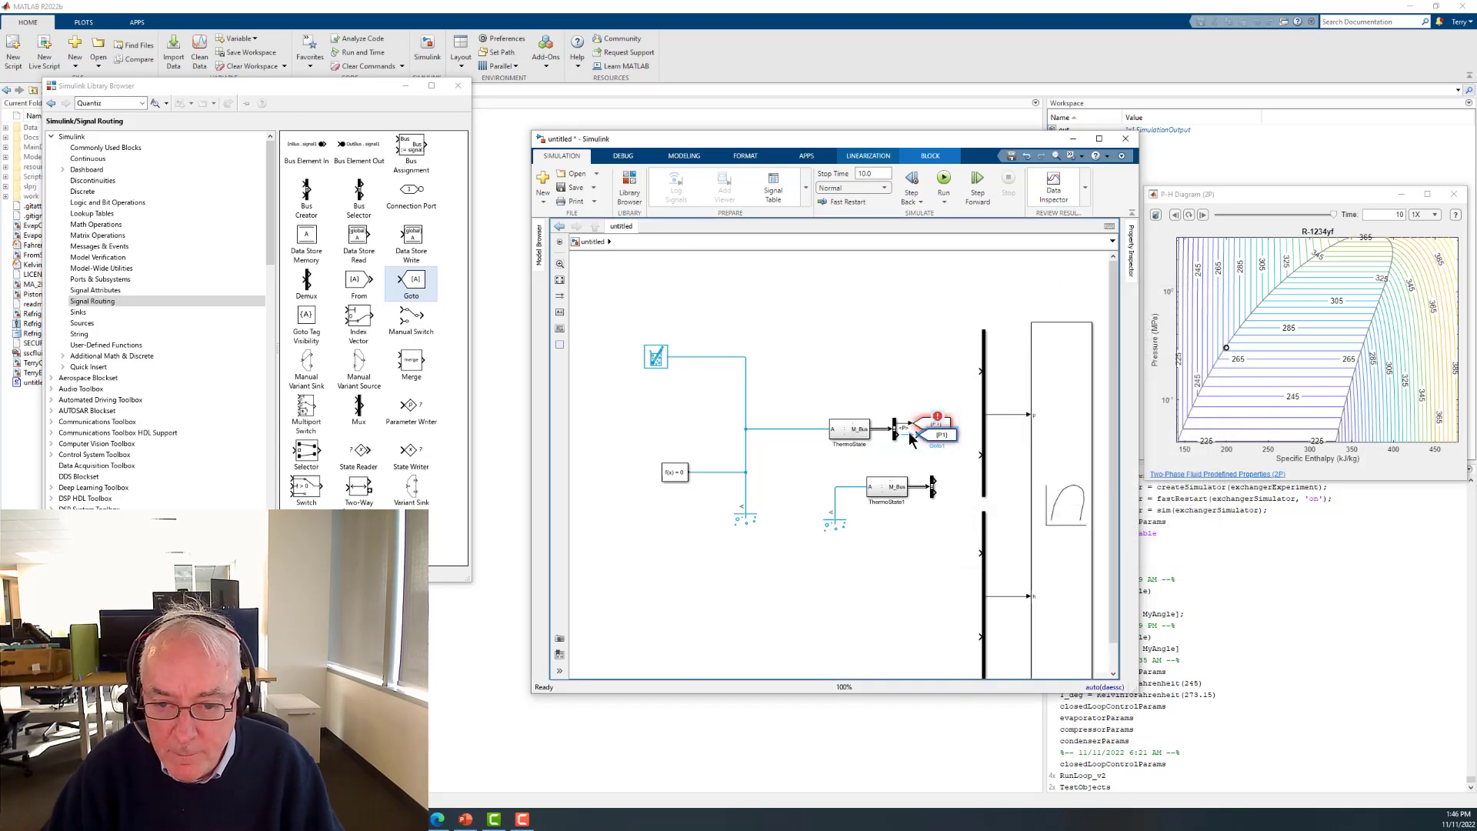
double_click(935, 427)
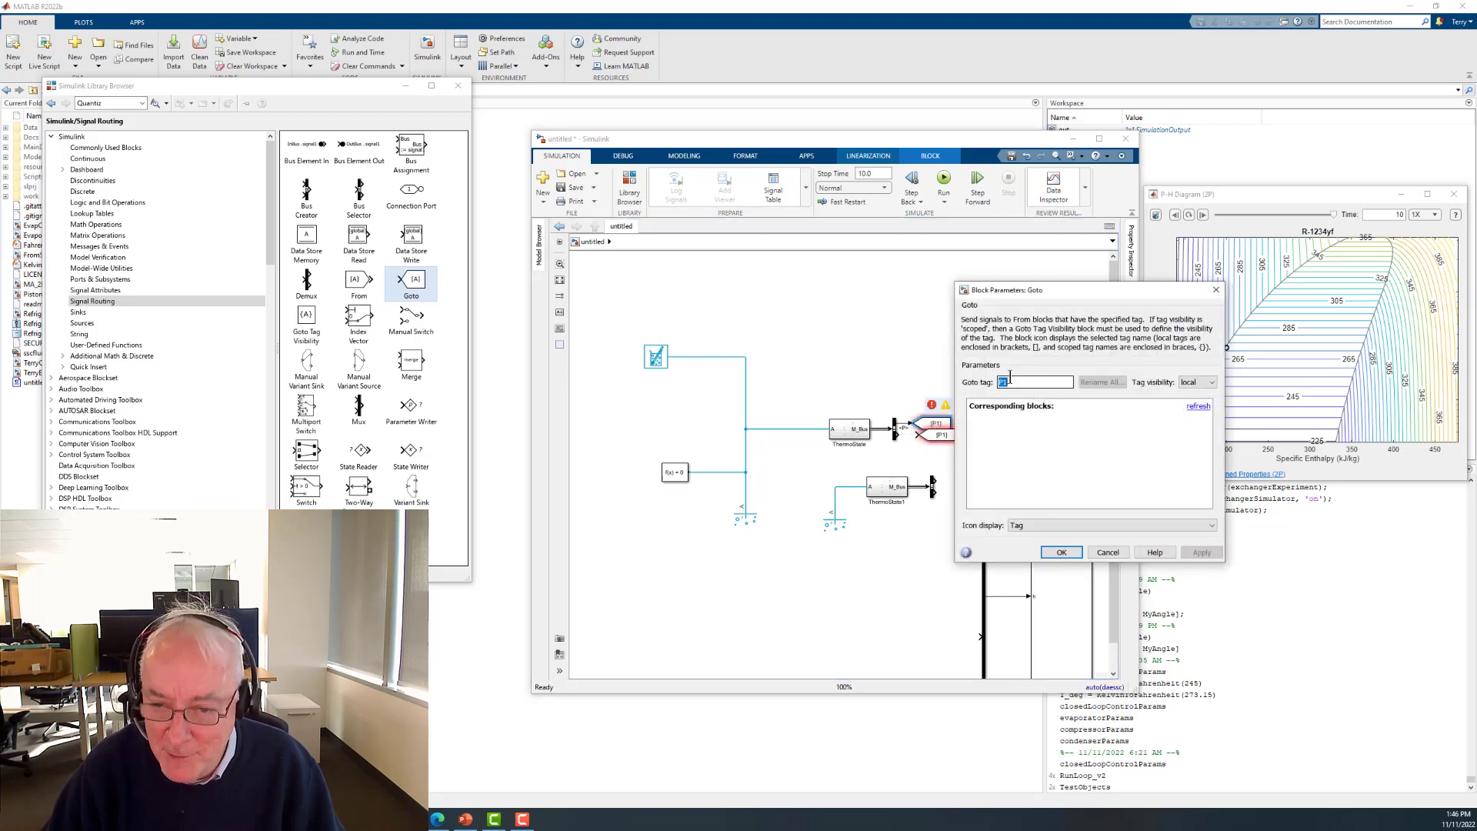
key(BackSpace)
text(4)
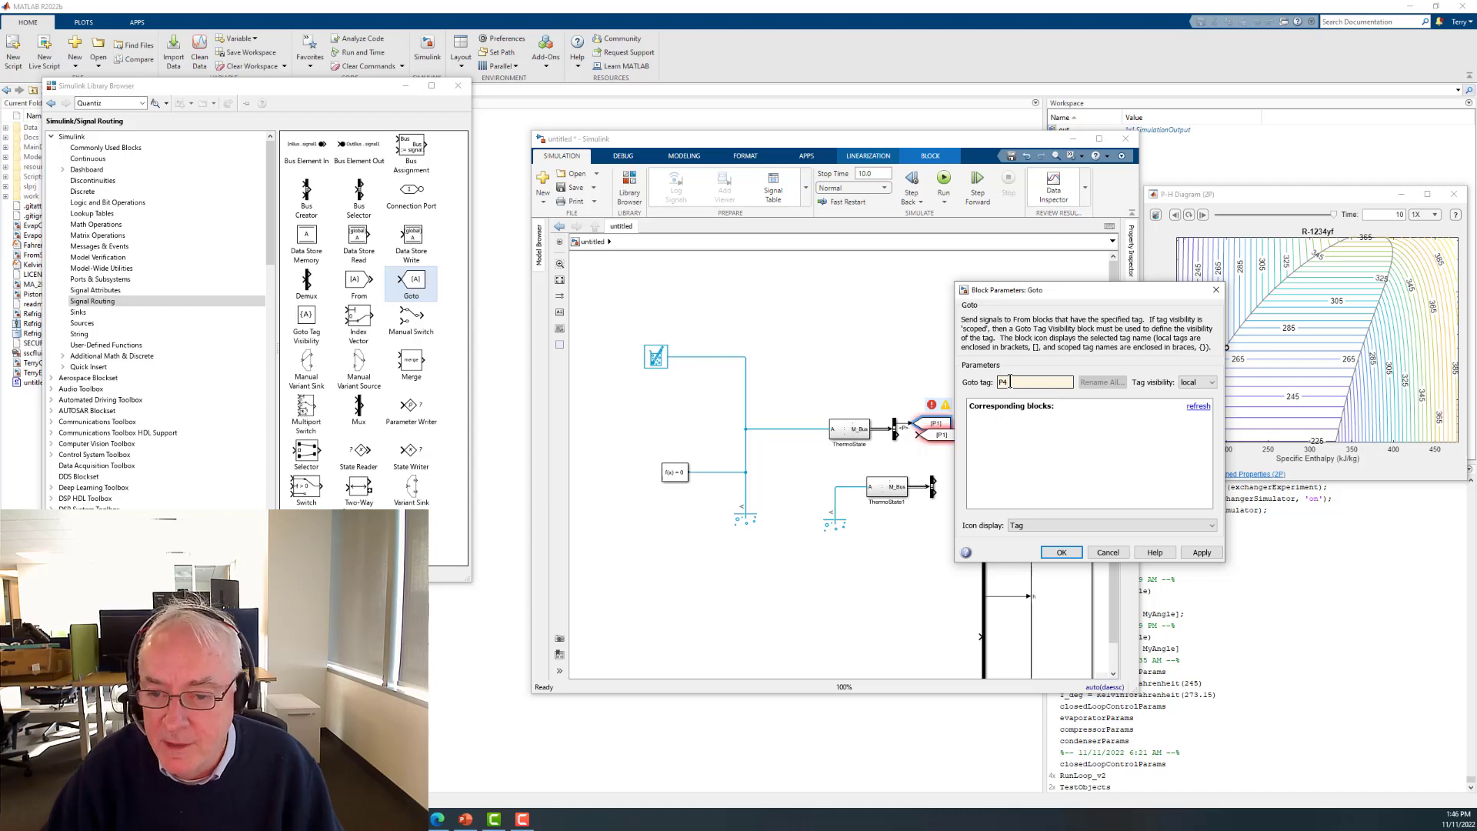
click(1061, 552)
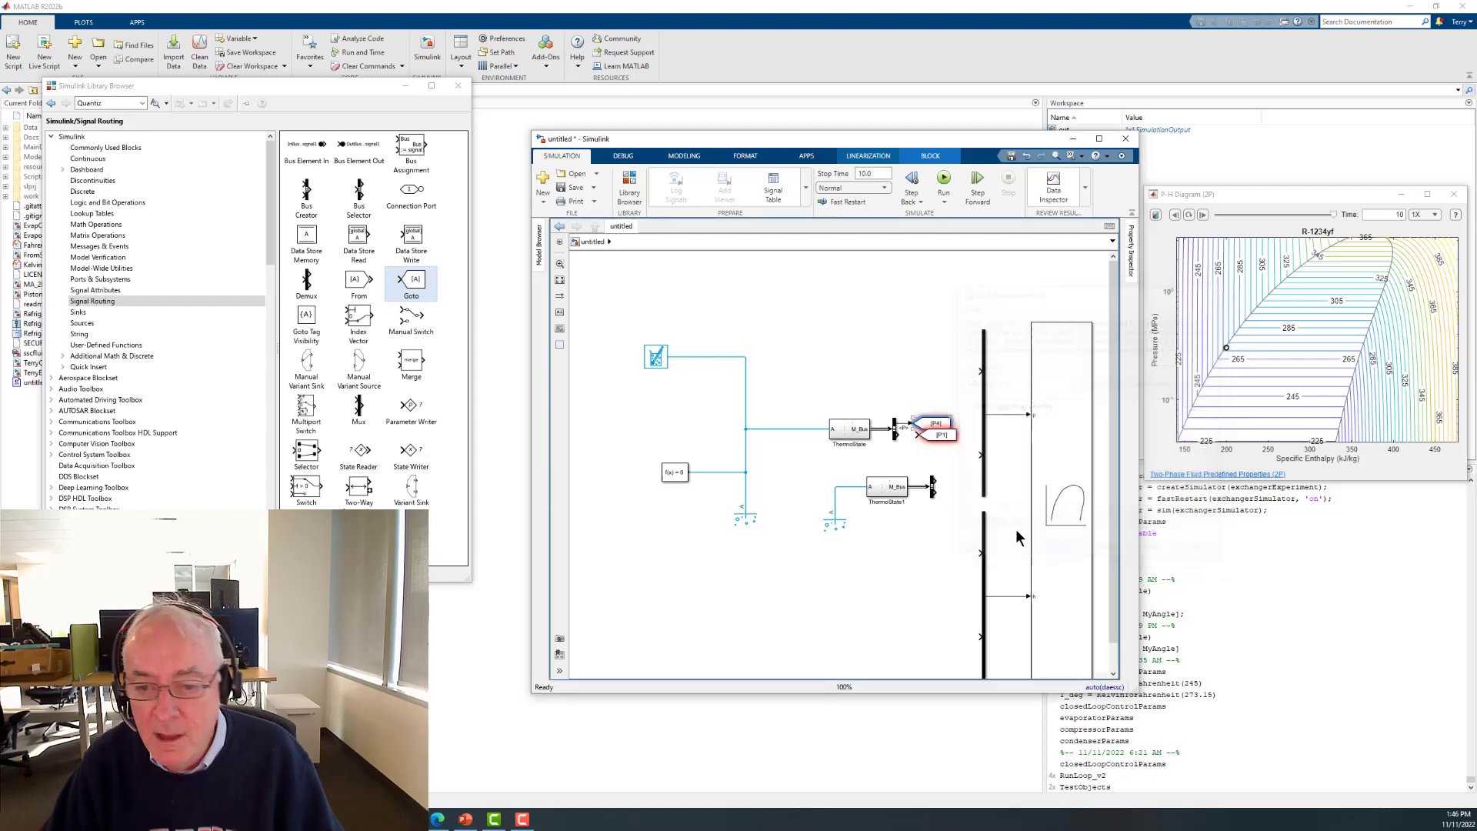
- Connect the duplicated Goto block to the first Bus Selector's enthalpy output and set its tag to h4
mouse_move(936, 437)
mouse_down()
mouse_move(905, 439)
mouse_move(931, 441)
mouse_up()
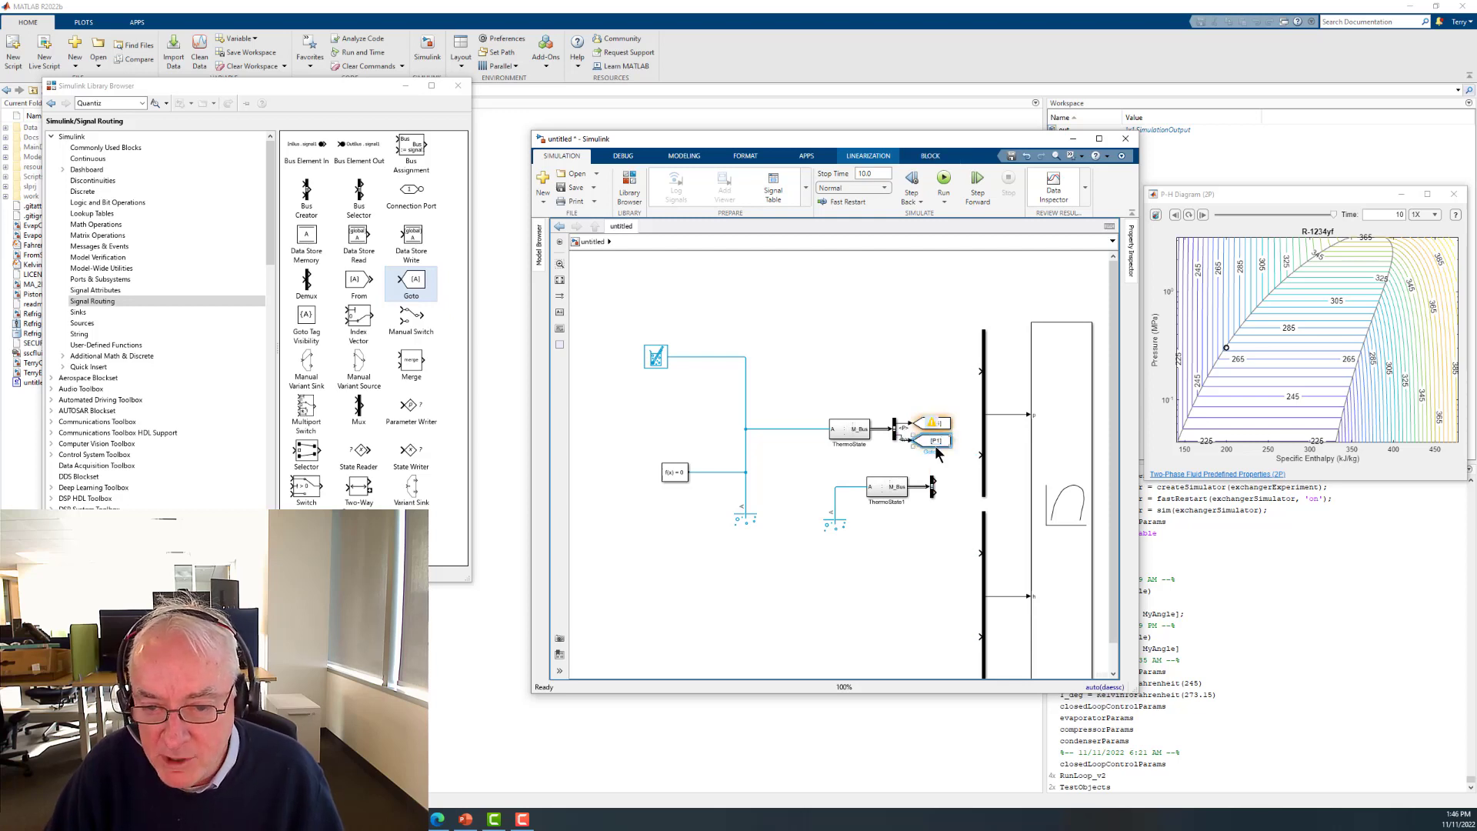
double_click(935, 443)
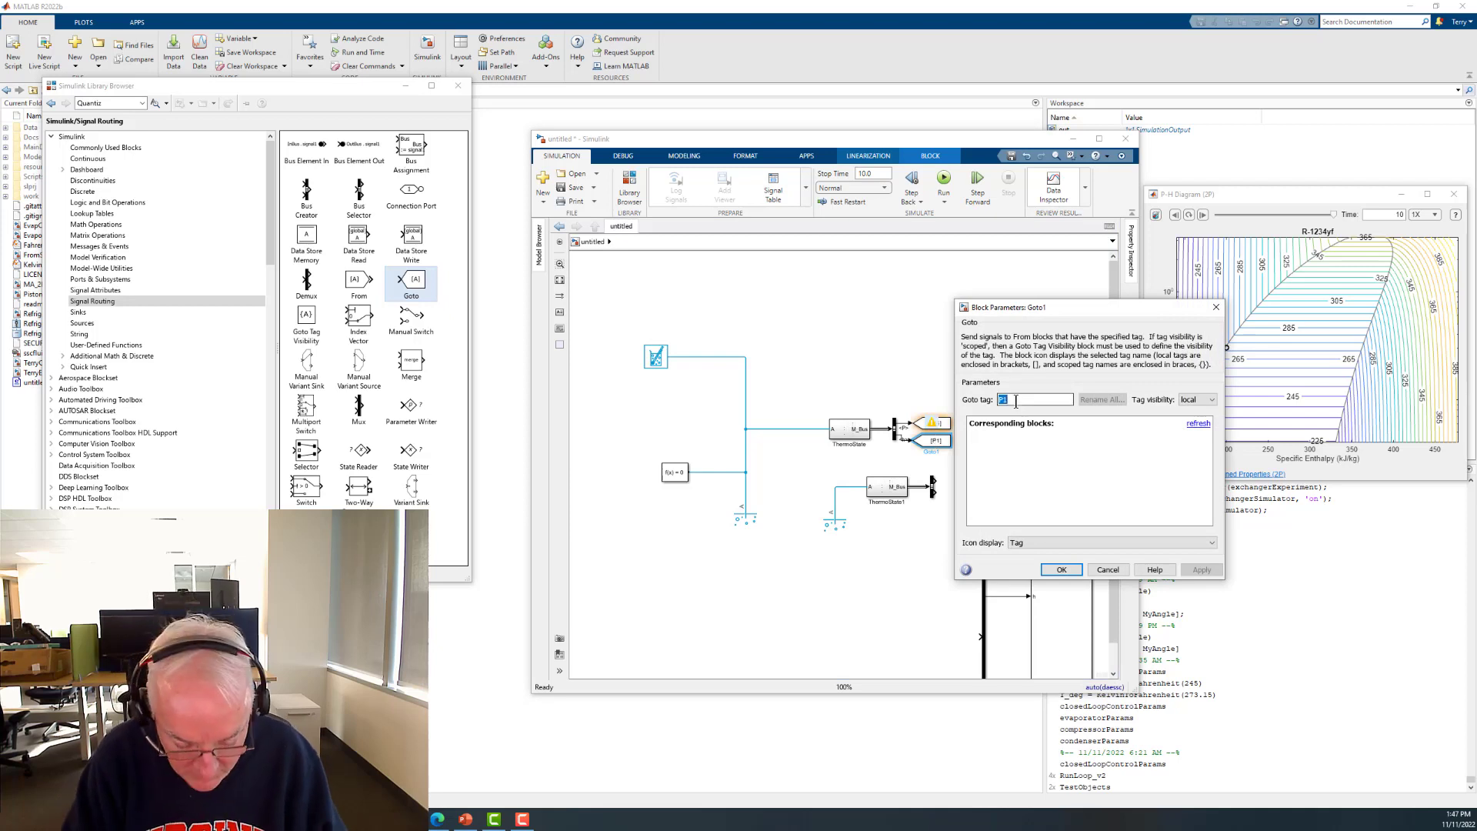
text(h)
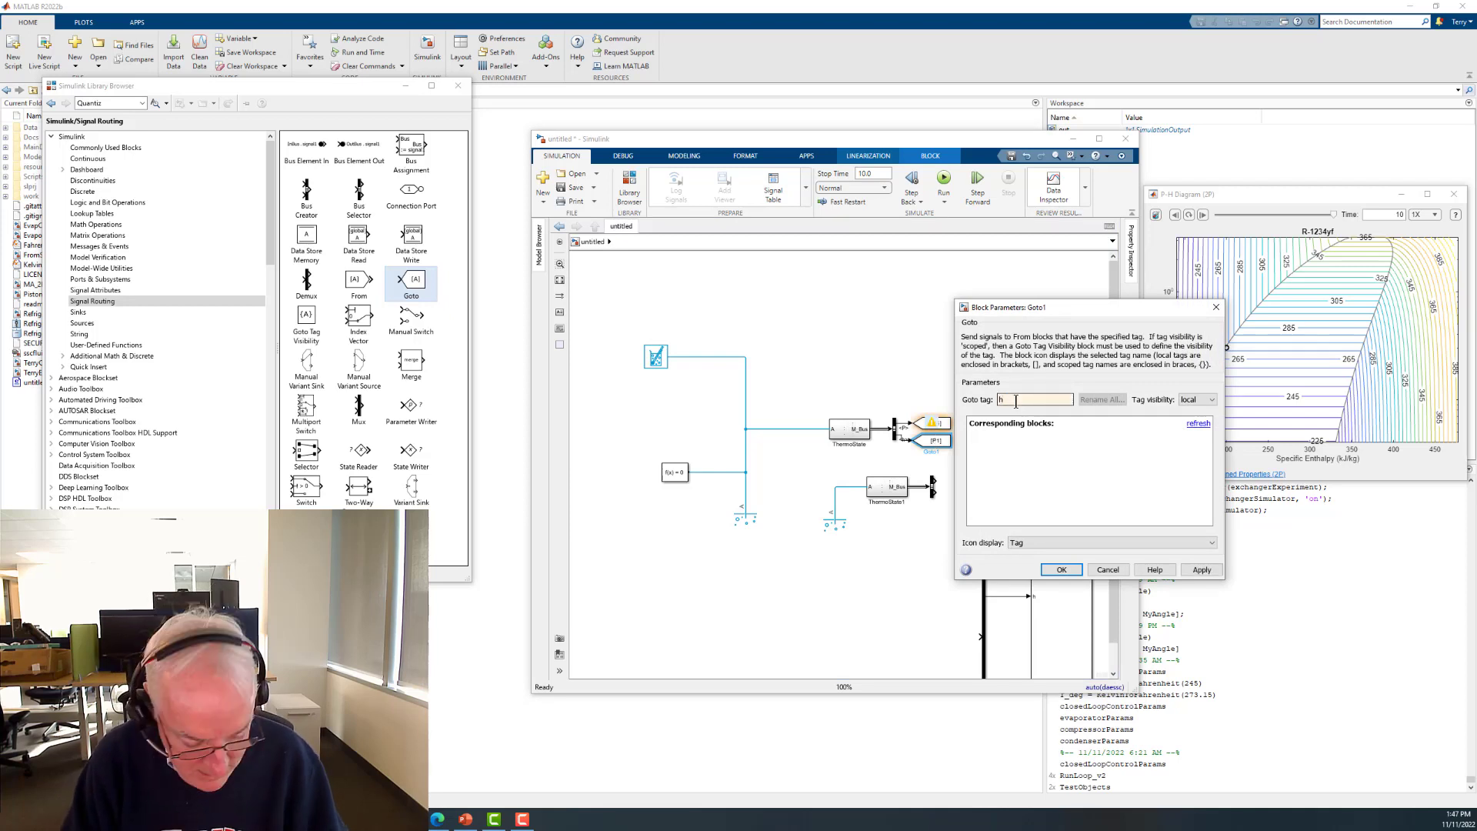
text(4)
key(Return)
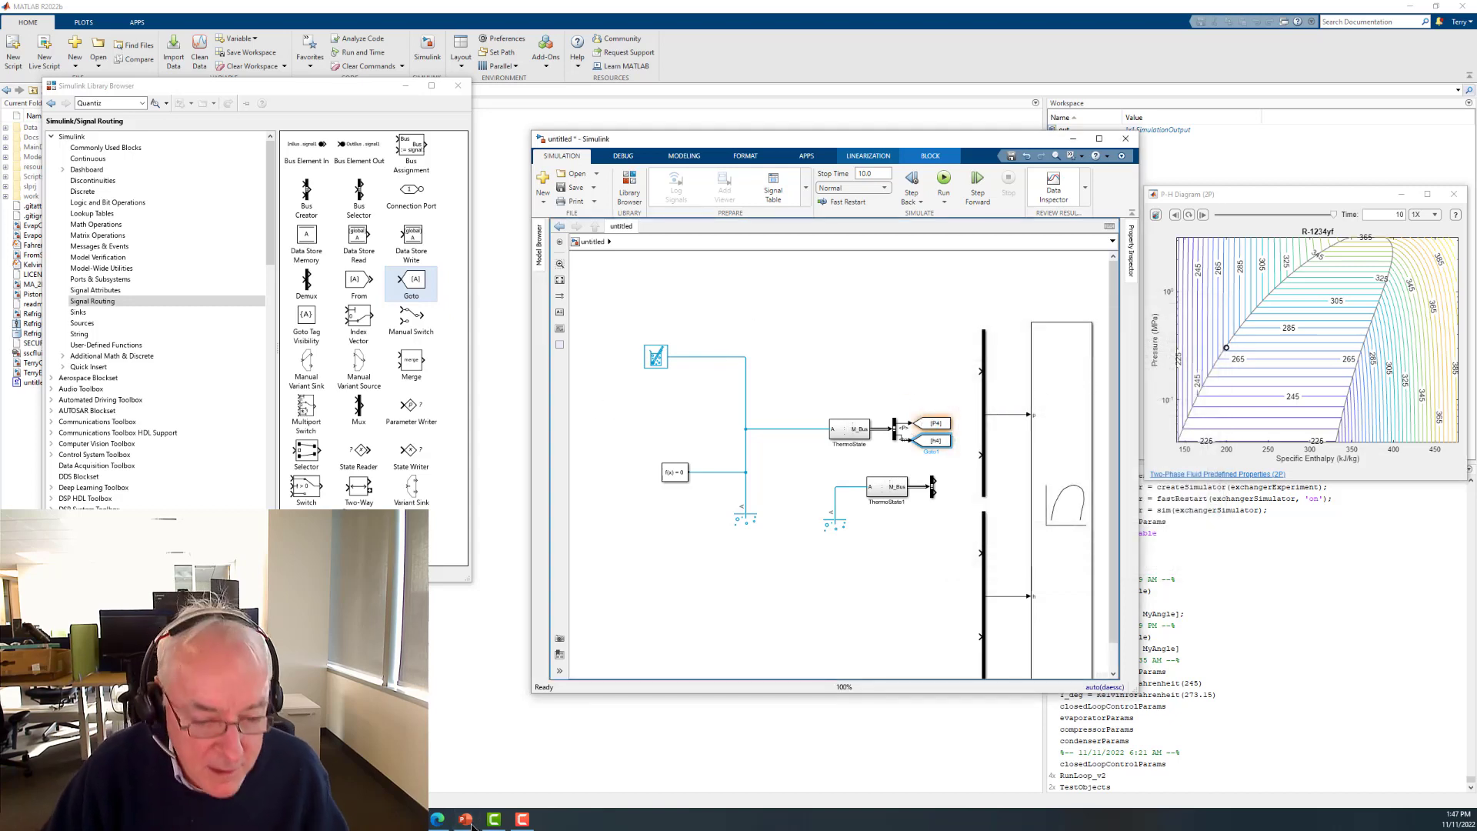
- Open the RefrigerationTutorial project from MATLAB and view the first page of its Tutorial Modeling Refrigeration Systems document
mouse_move(327, 819)
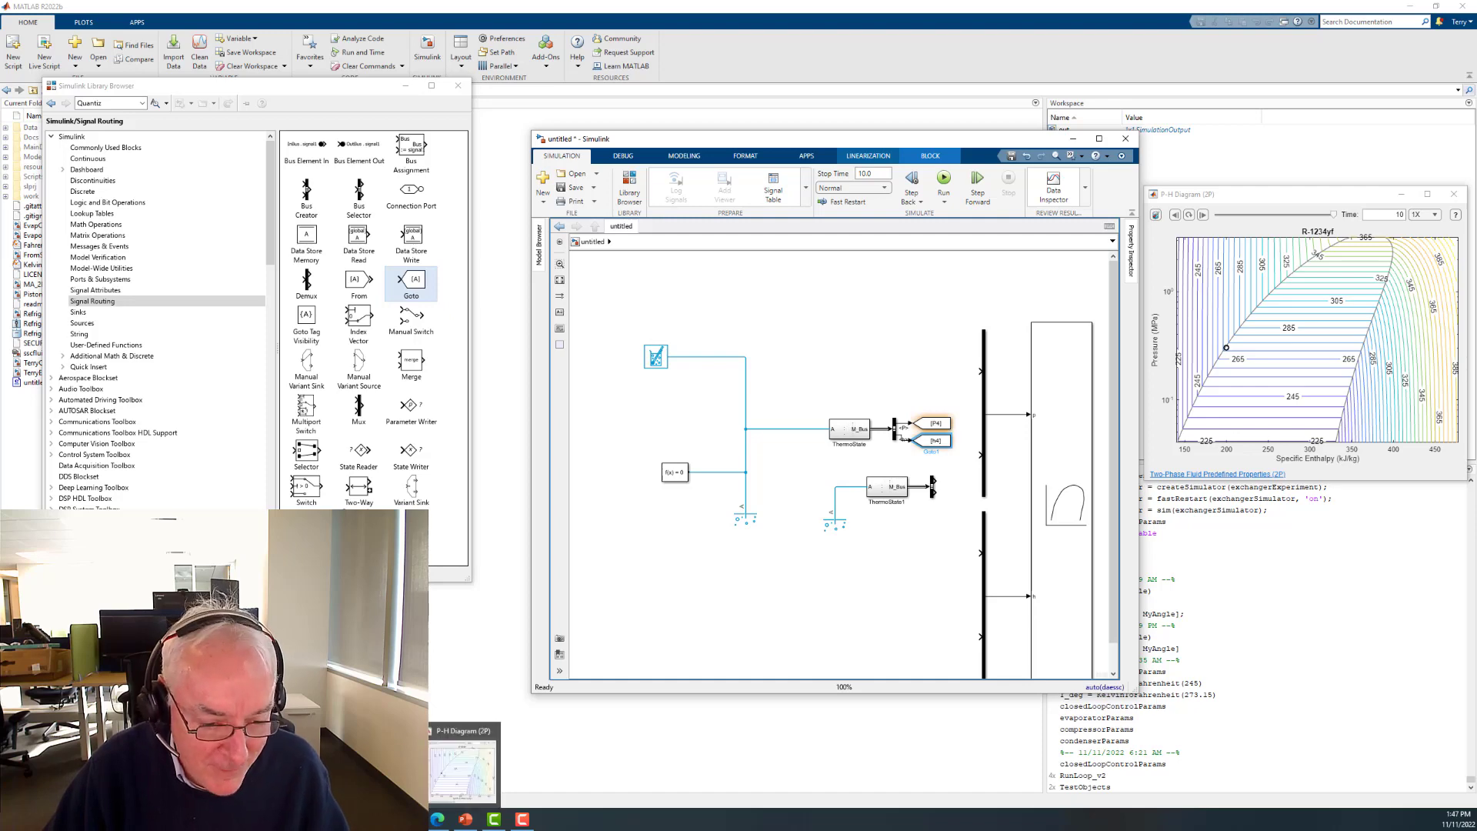
click(208, 769)
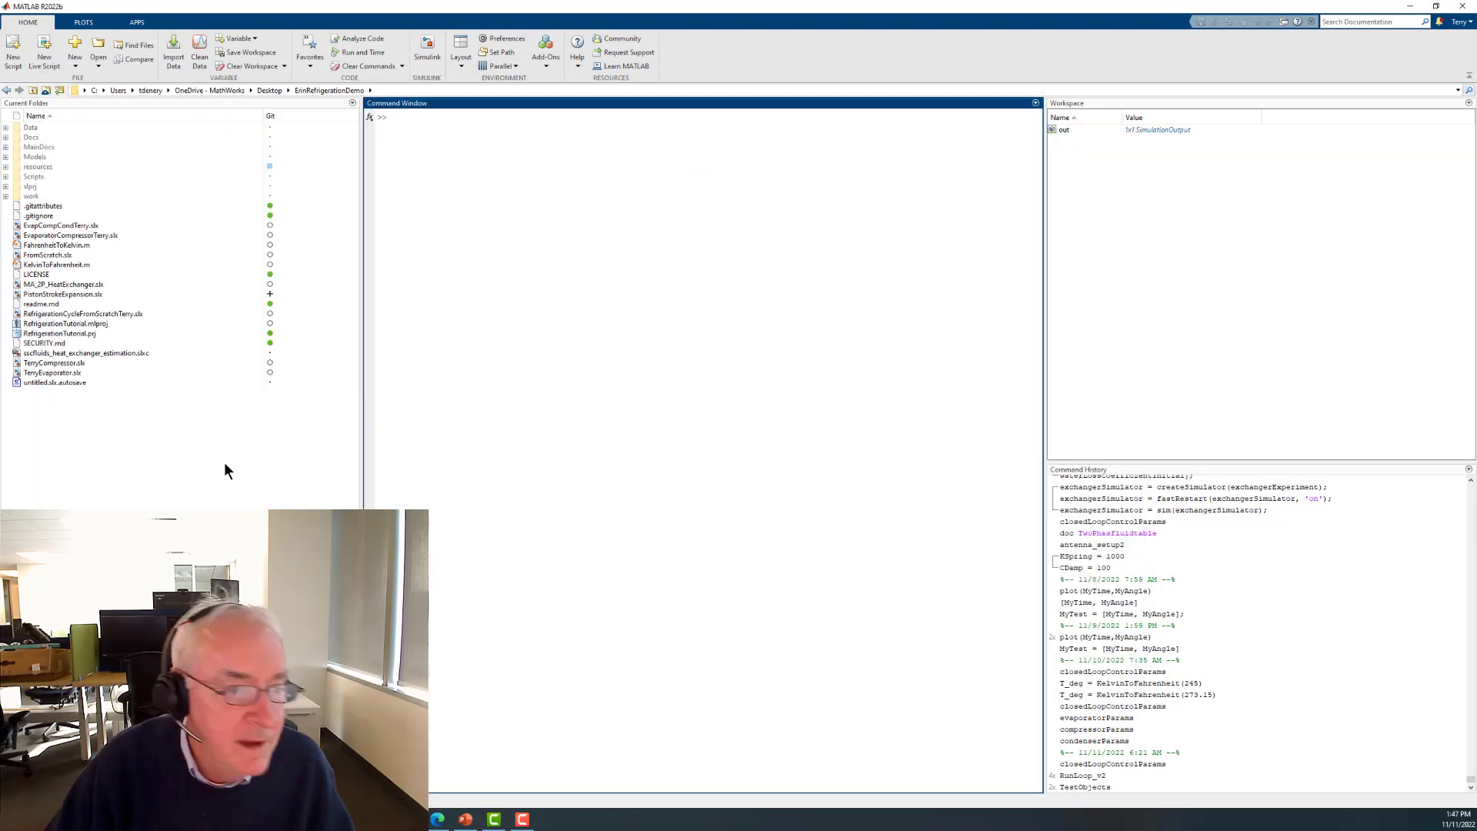
double_click(38, 333)
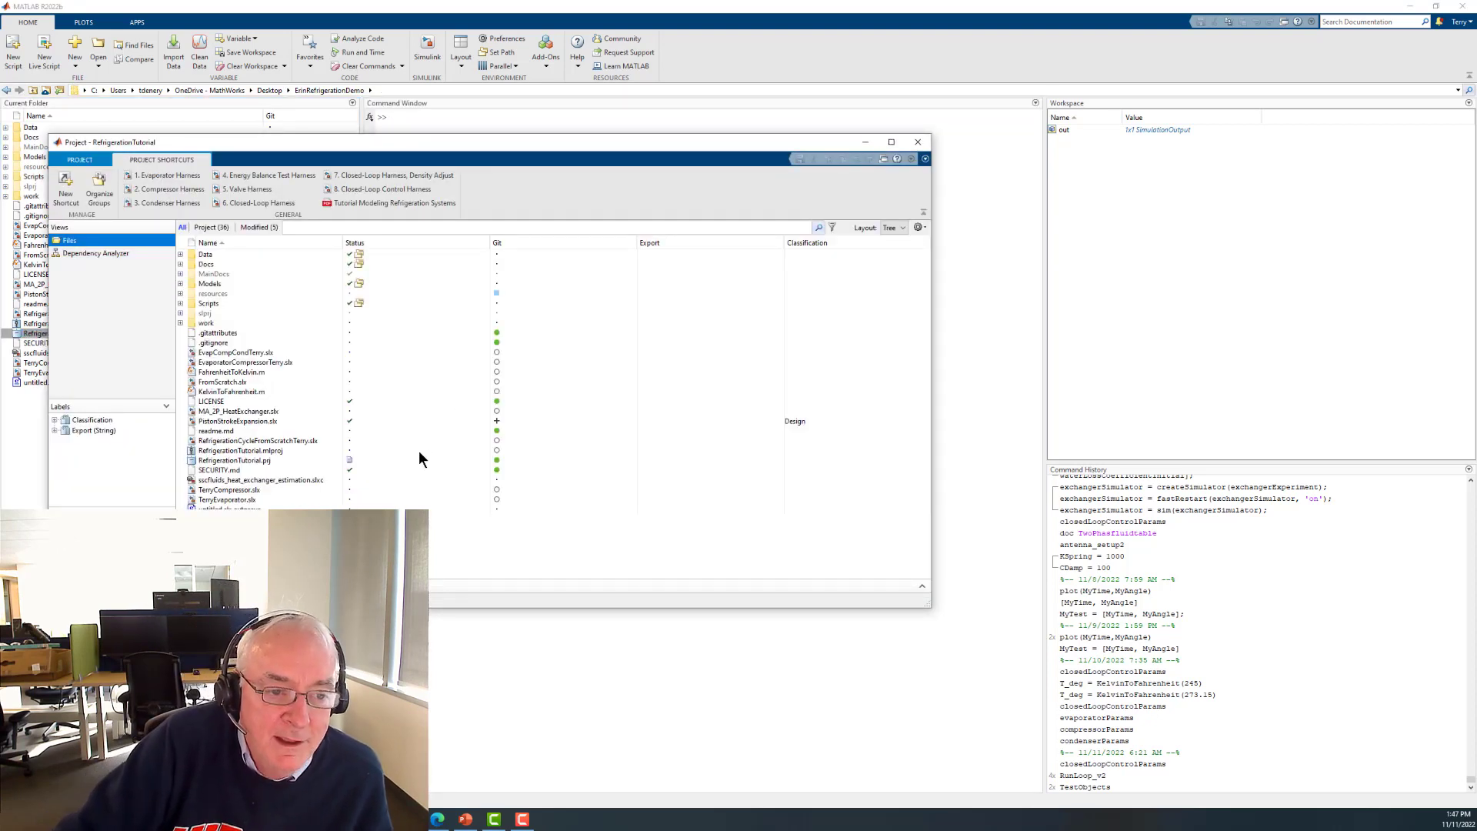
click(327, 204)
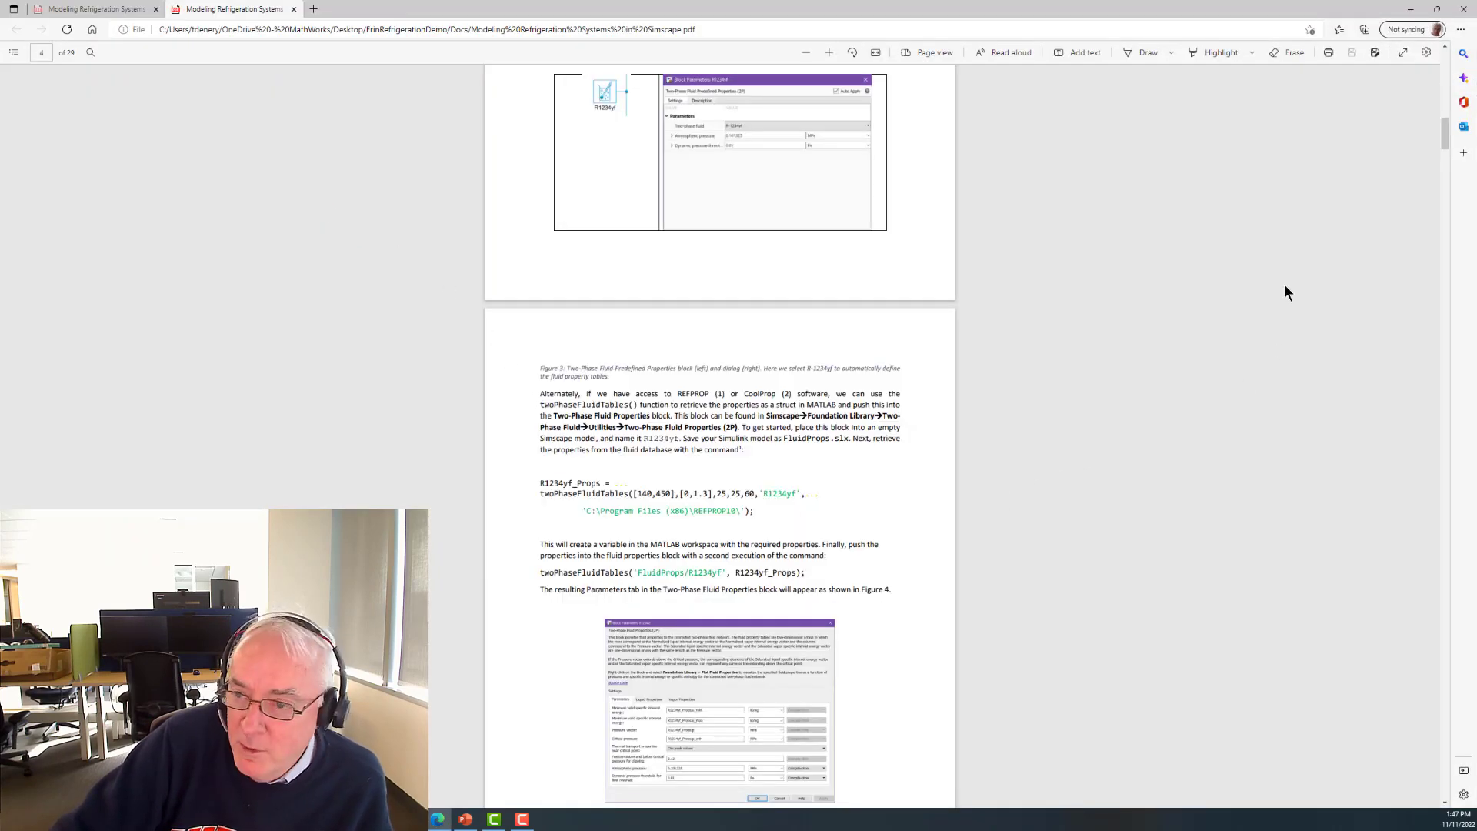
drag(1445, 146, 1432, 68)
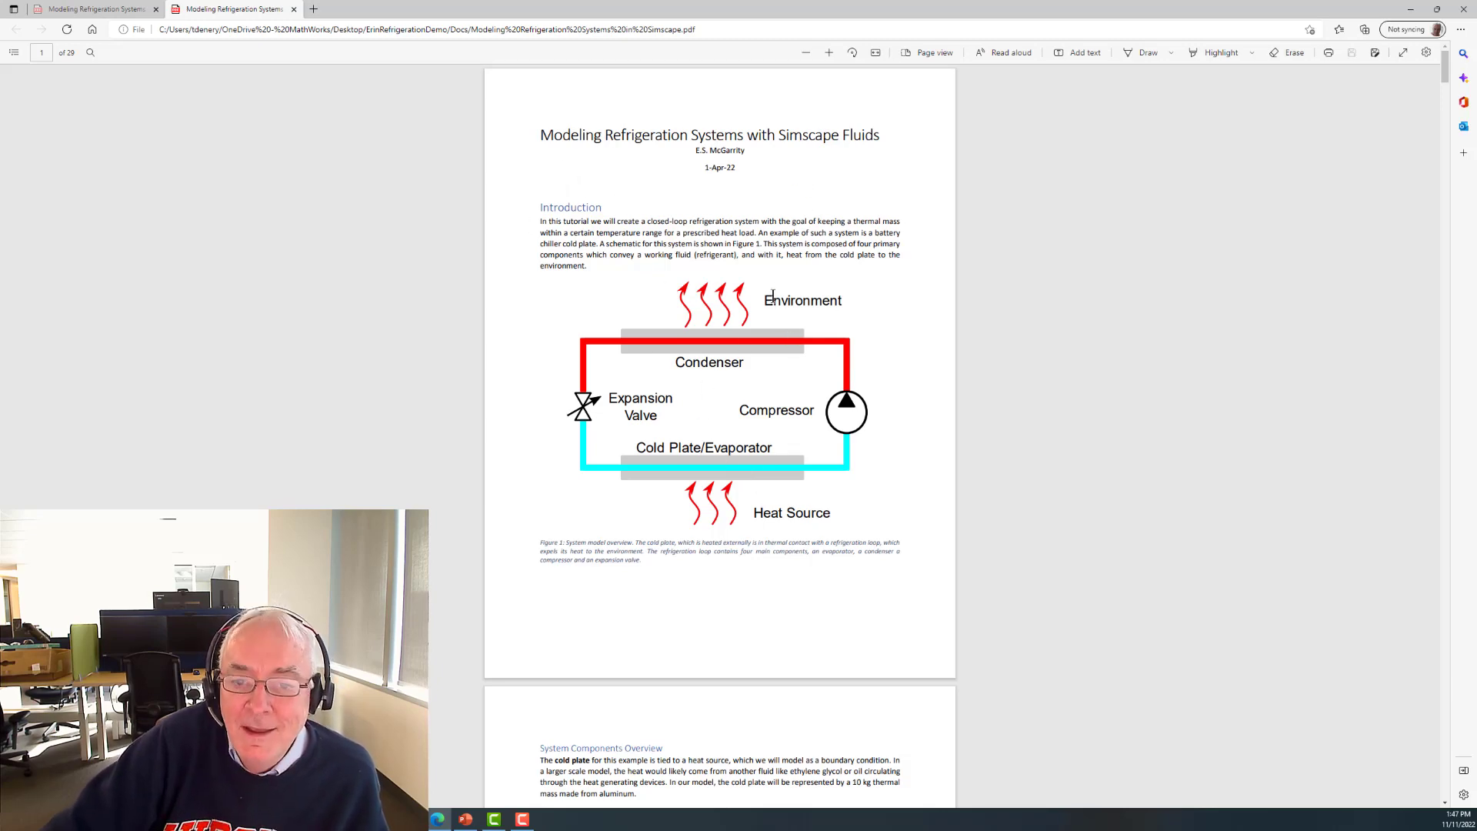
- Skim the opening pages of the refrigeration tutorial PDF, return to its first page, and go back to MATLAB
scroll(762, 296, down, 5)
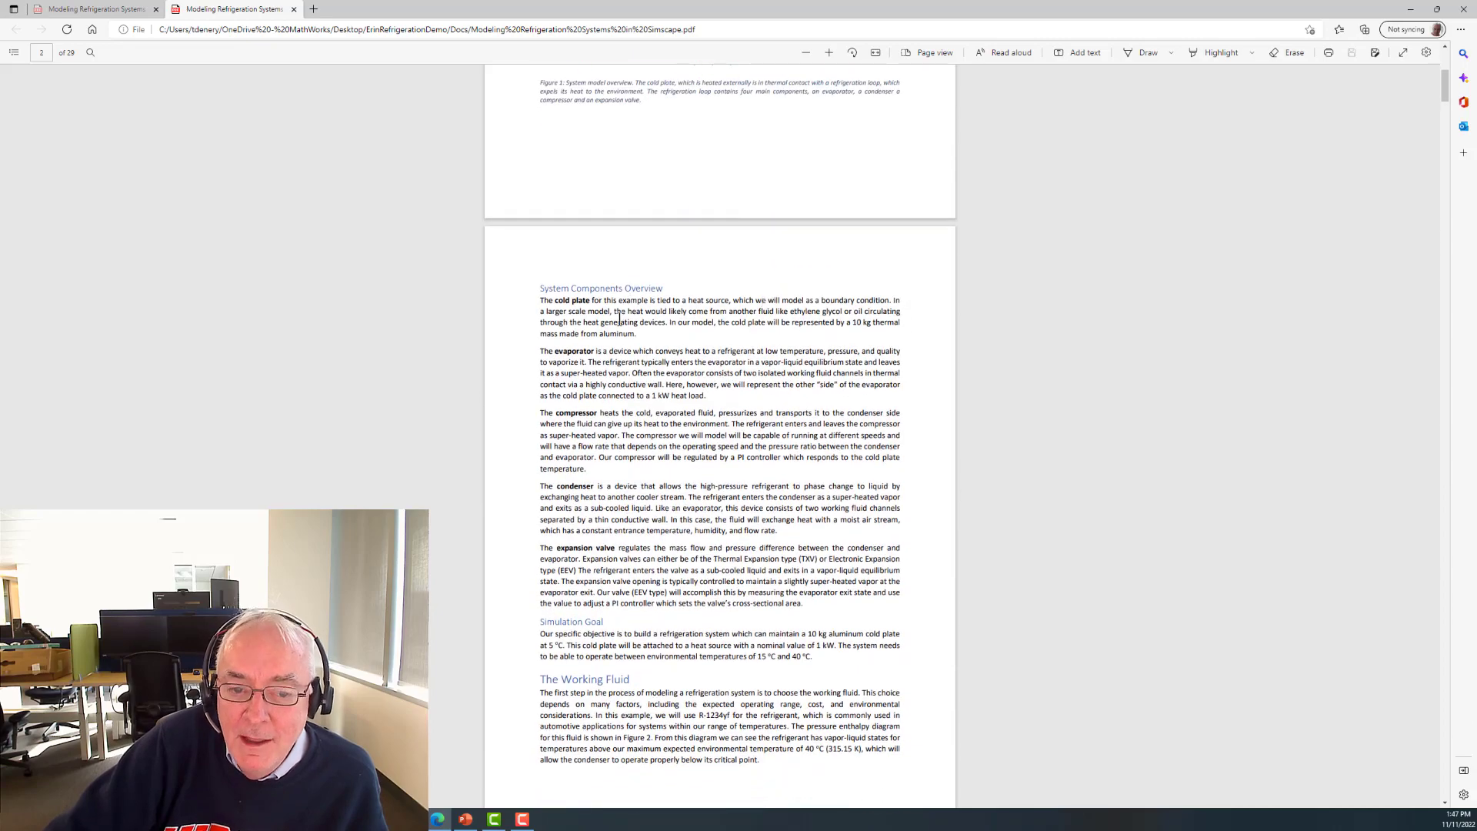
scroll(687, 269, down, 10)
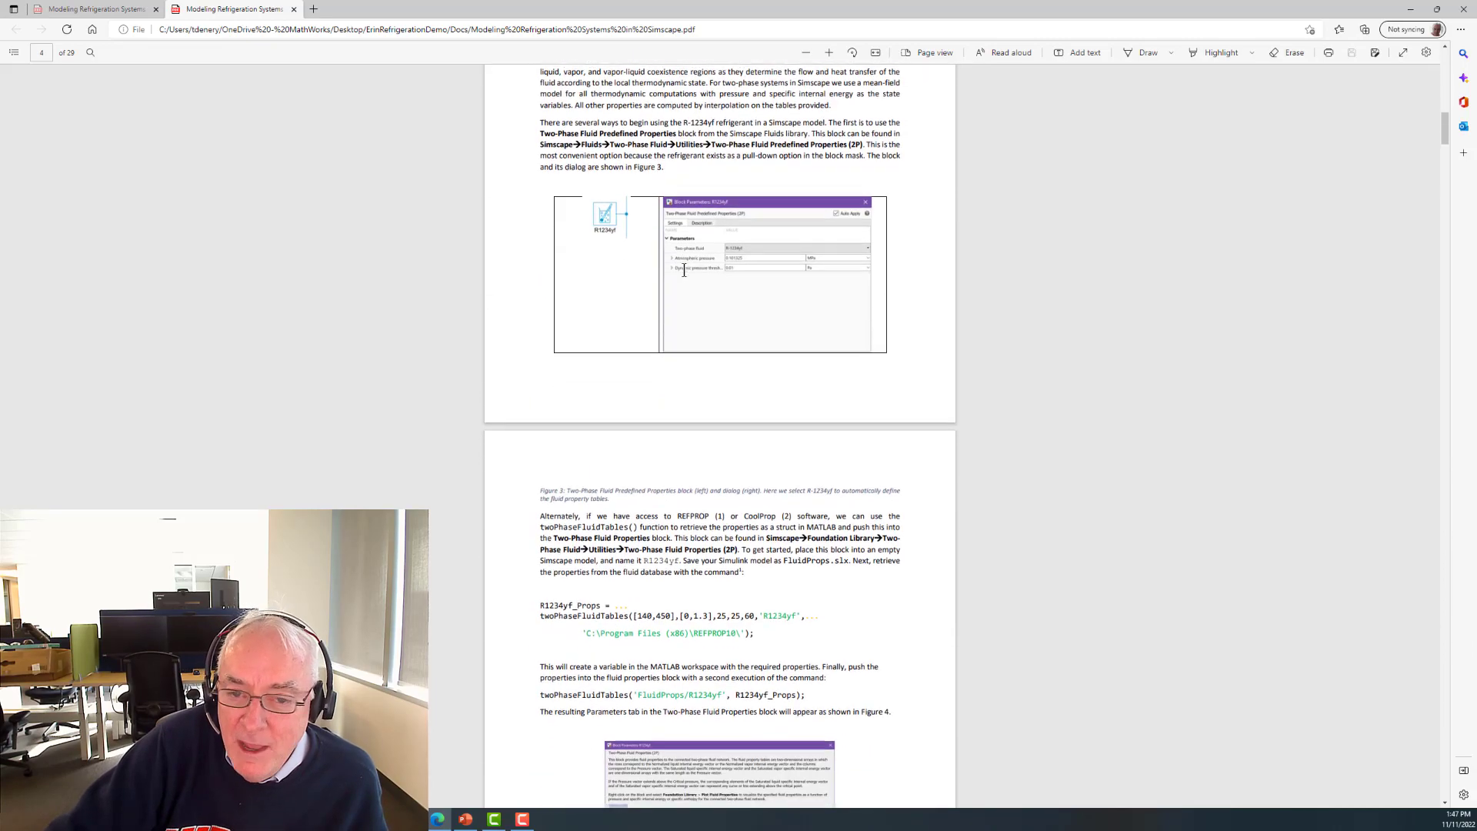
scroll(687, 277, up, 7)
scroll(687, 276, up, 10)
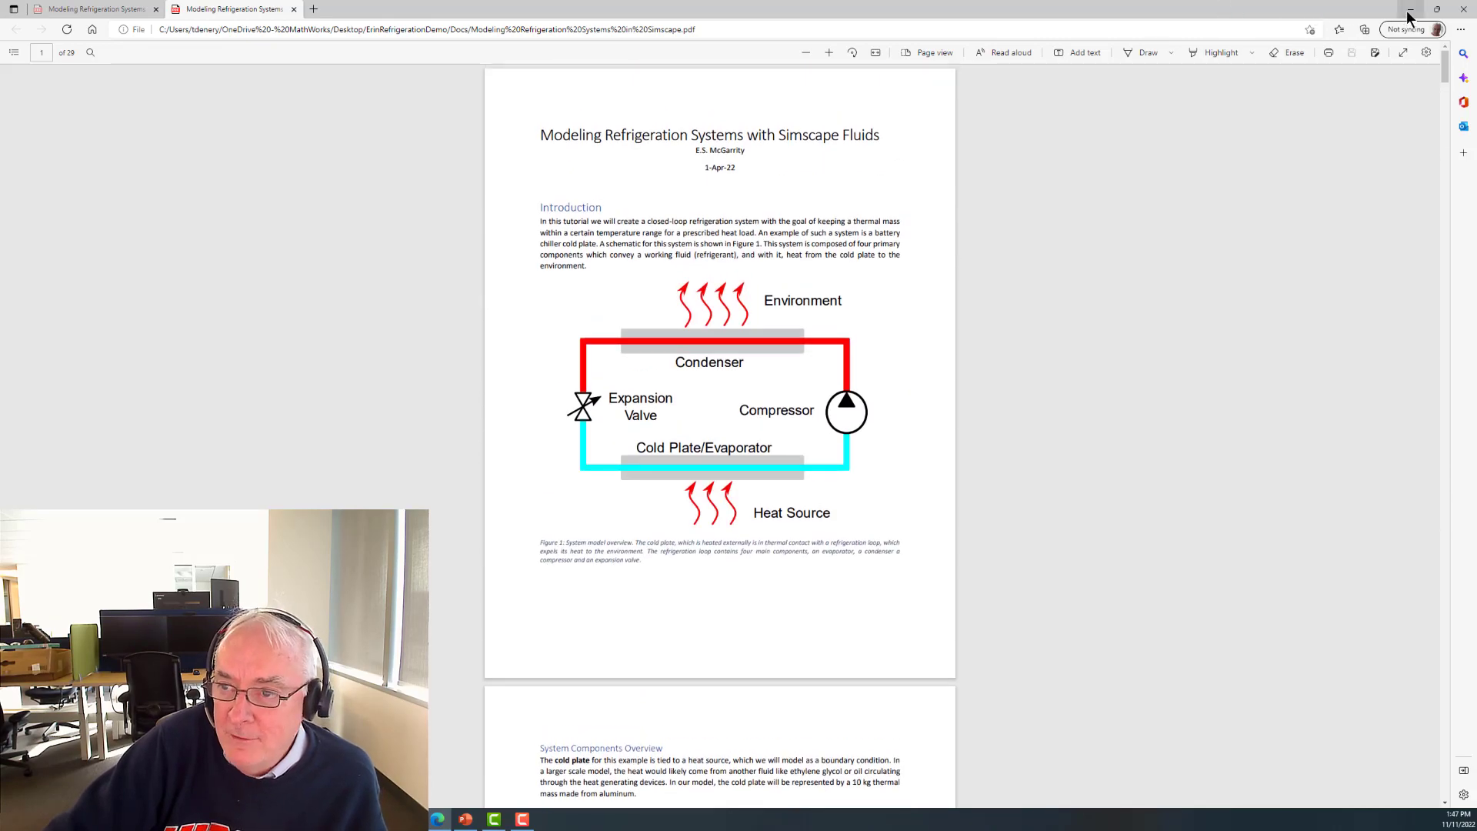
click(1409, 9)
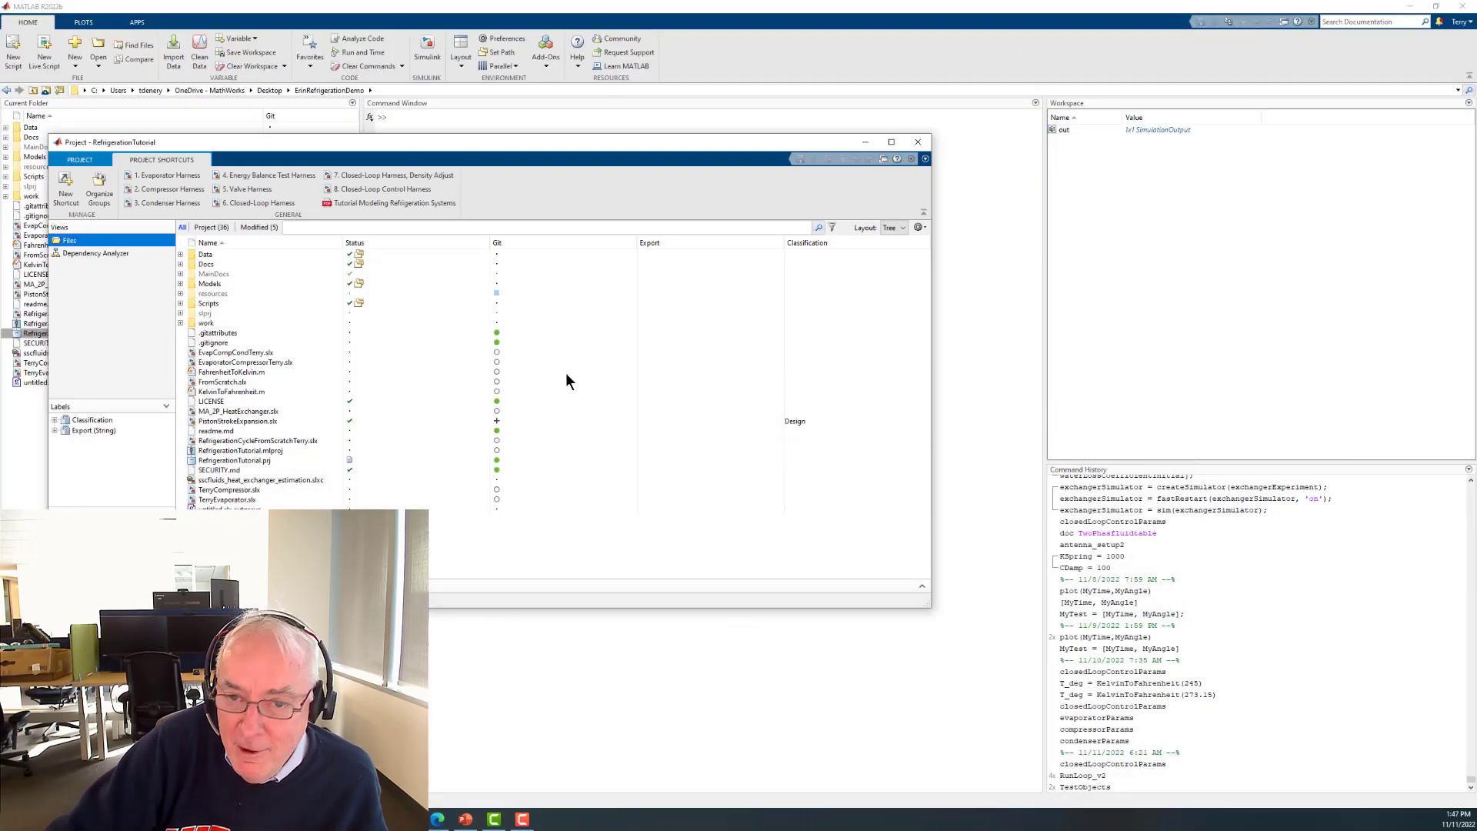
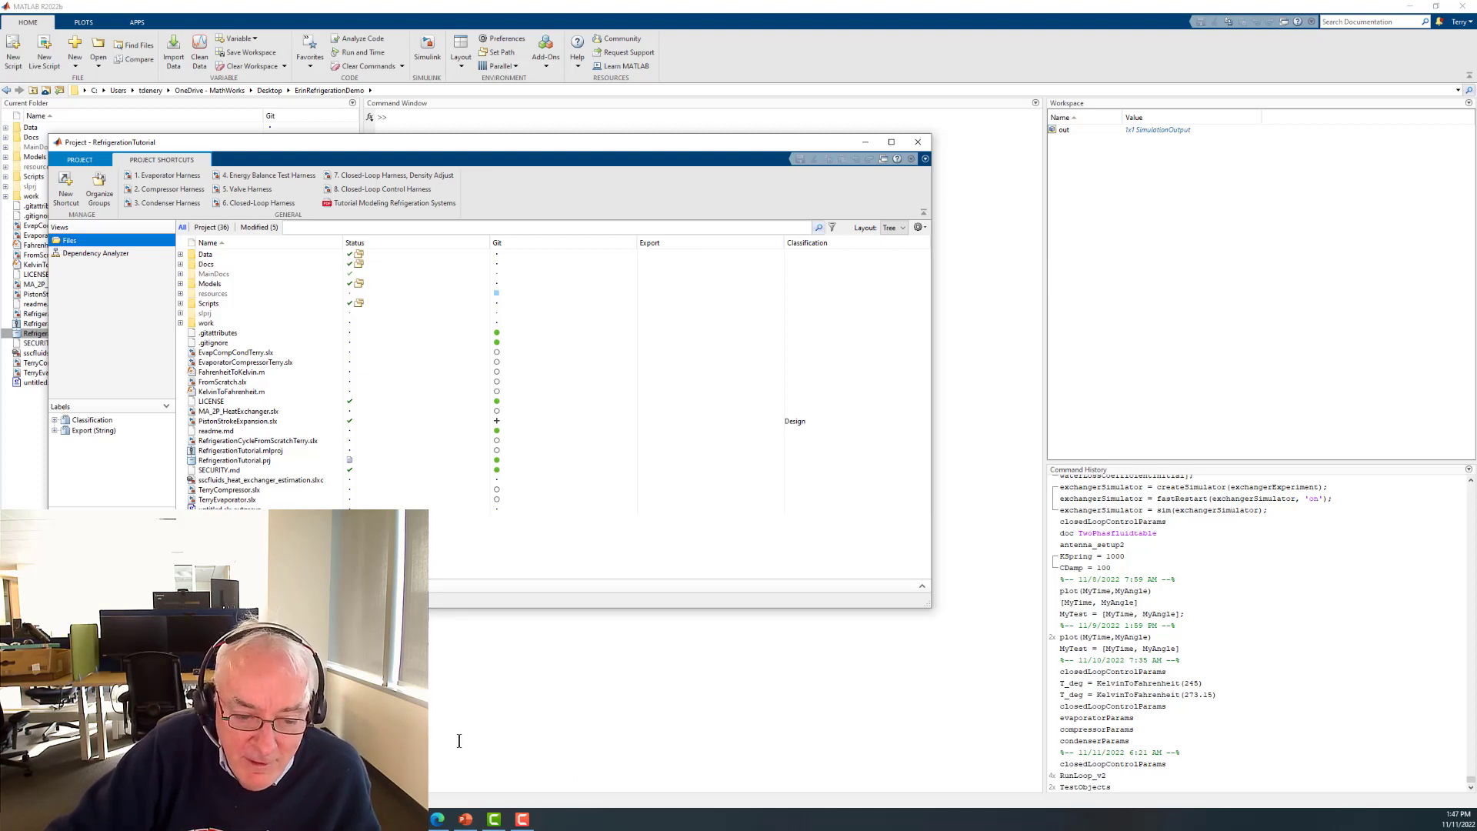
- Switch to the untitled Simulink model and shift the fluid network, sensors and Goto blocks away from the Mux blocks to make room
mouse_move(380, 820)
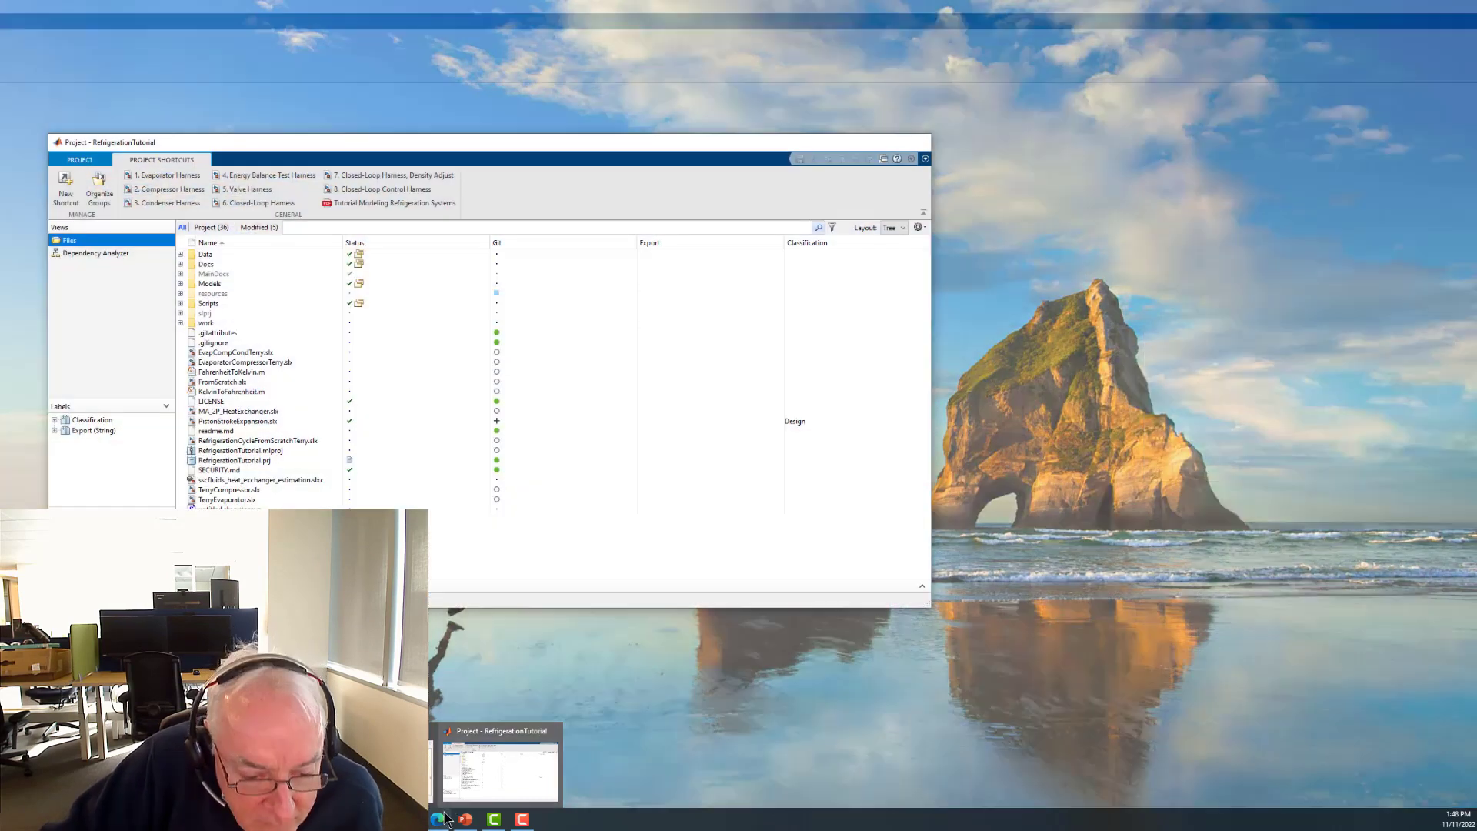
click(507, 769)
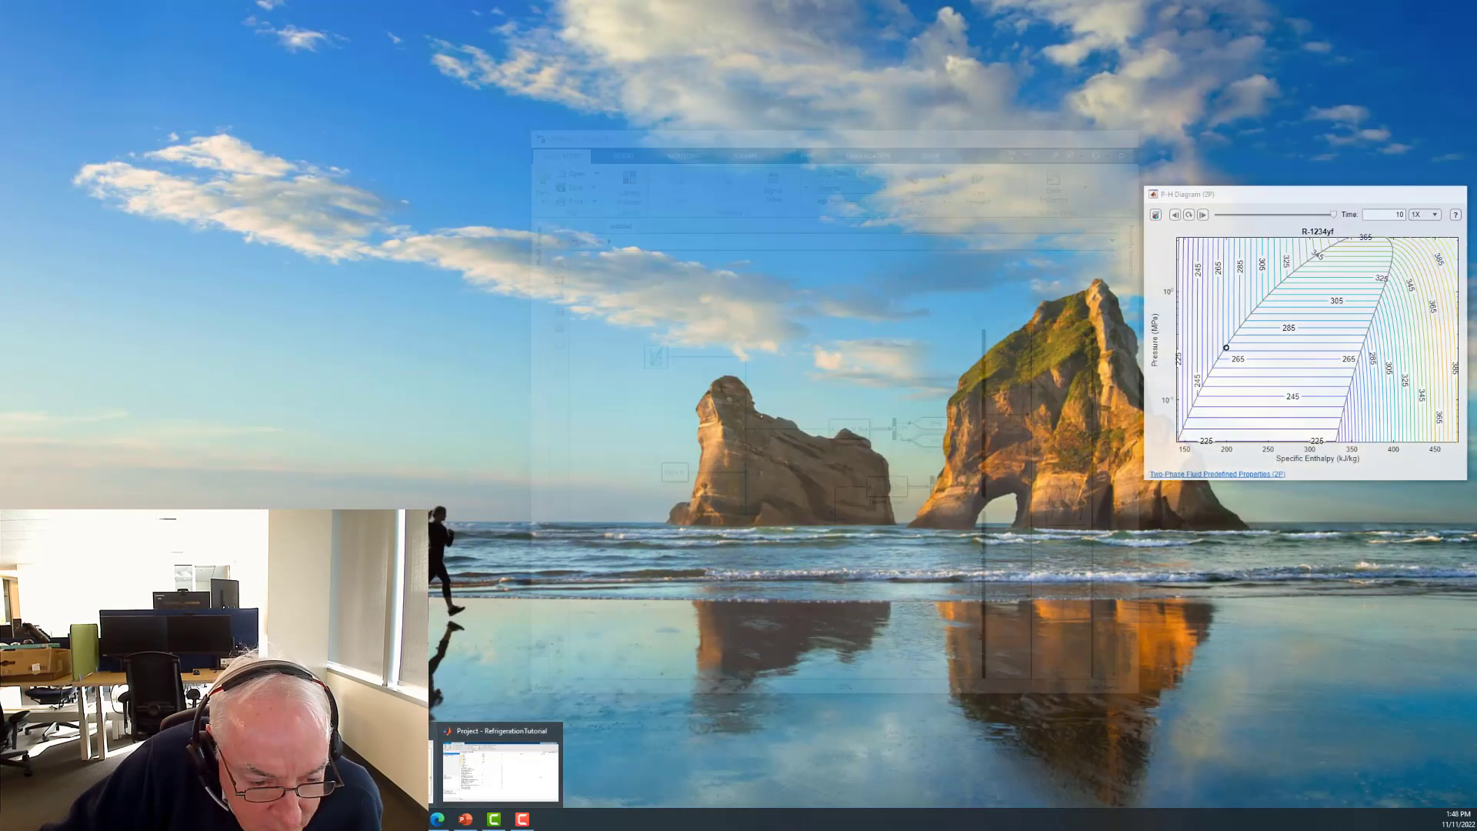
click(300, 769)
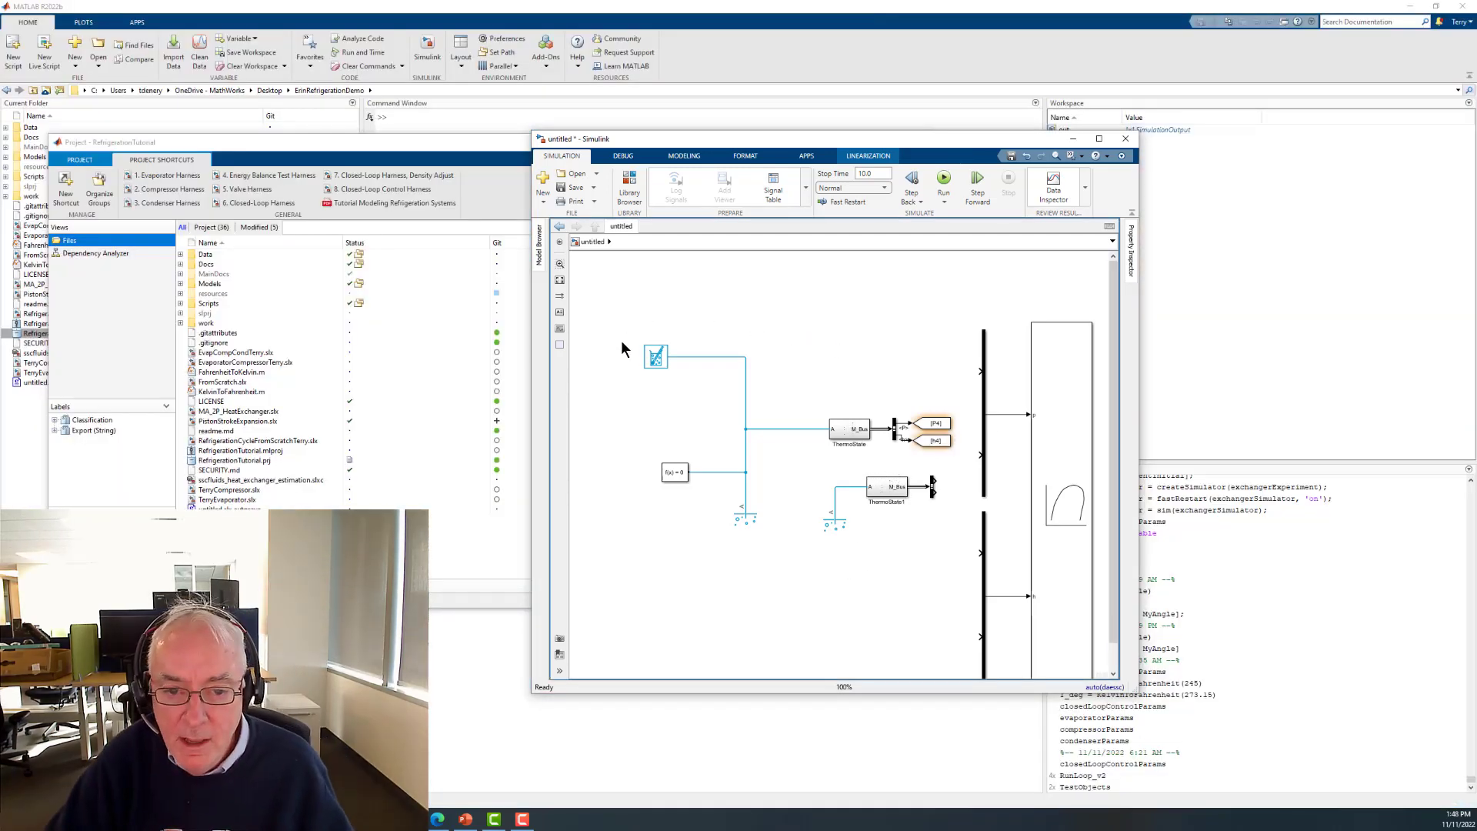
drag(622, 311, 935, 589)
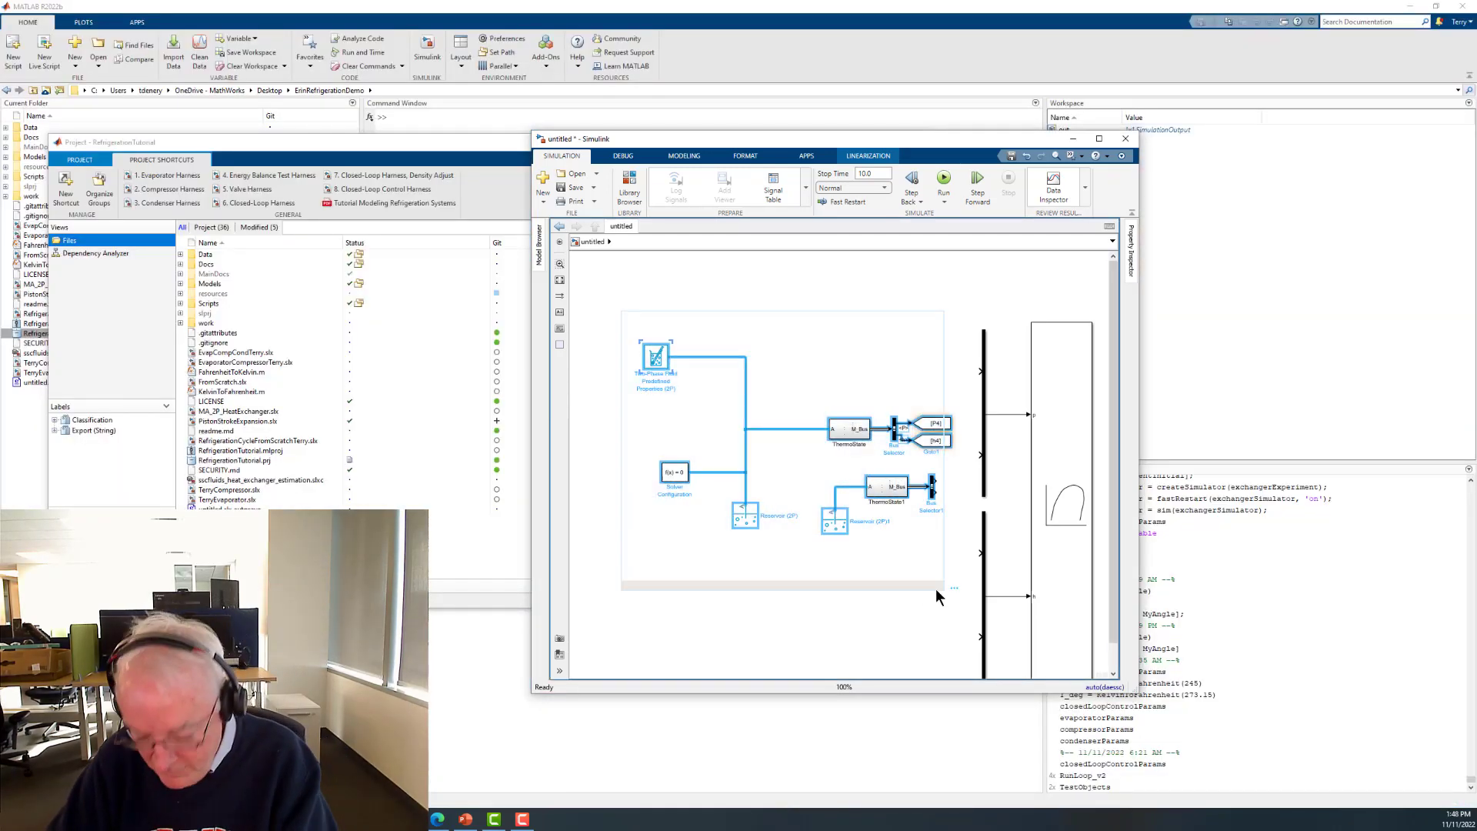
key(Left)
key(Left)
key(Left)
key(Left)
key(Left)
key(Left)
key(Left)
key(Left)
key(Left)
key(Left)
key(Left)
key(Left)
key(Left)
key(Left)
key(Left)
key(Left)
key(Left)
key(Left)
key(Left)
key(Left)
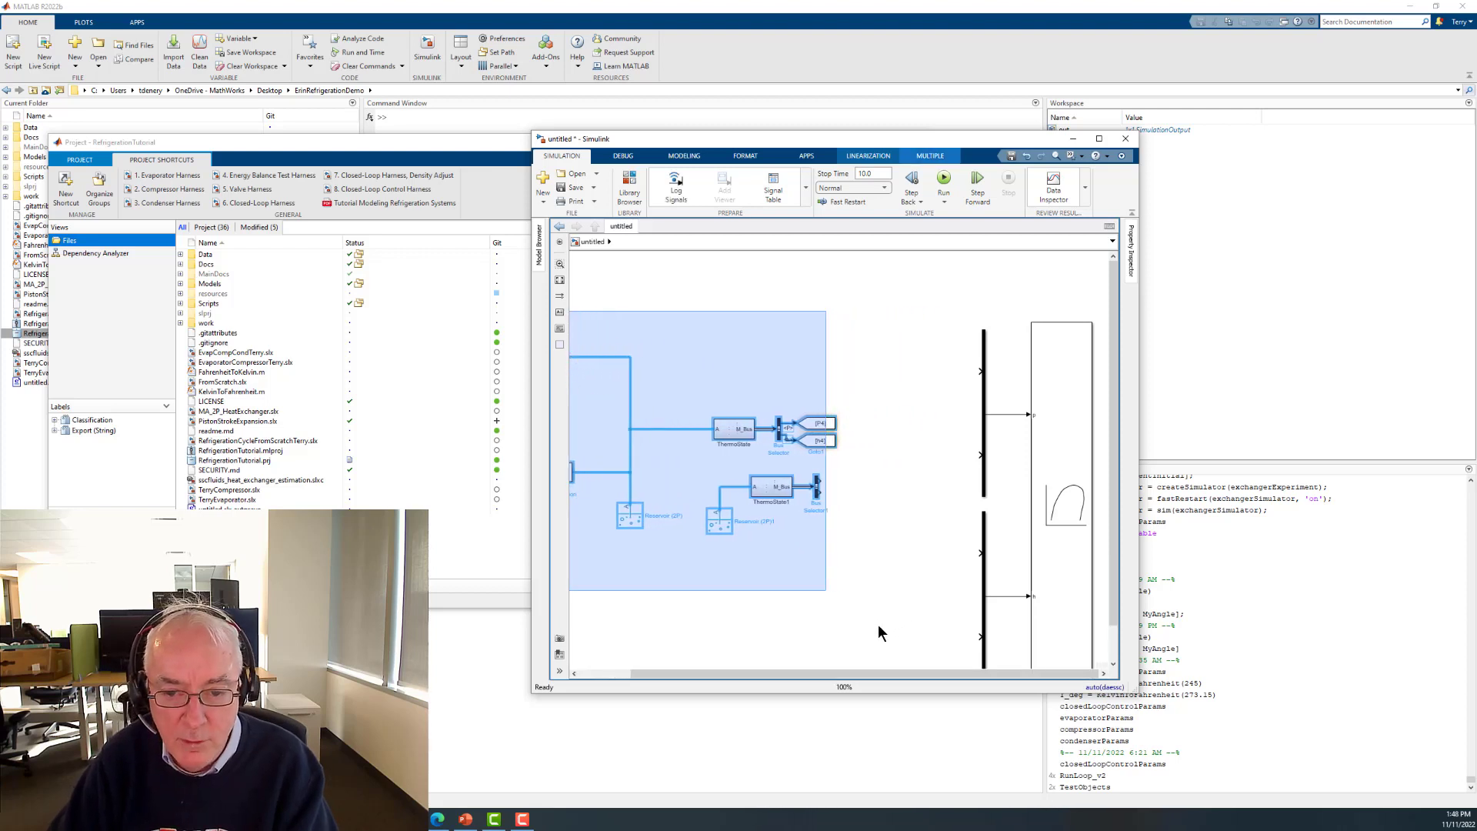
click(866, 632)
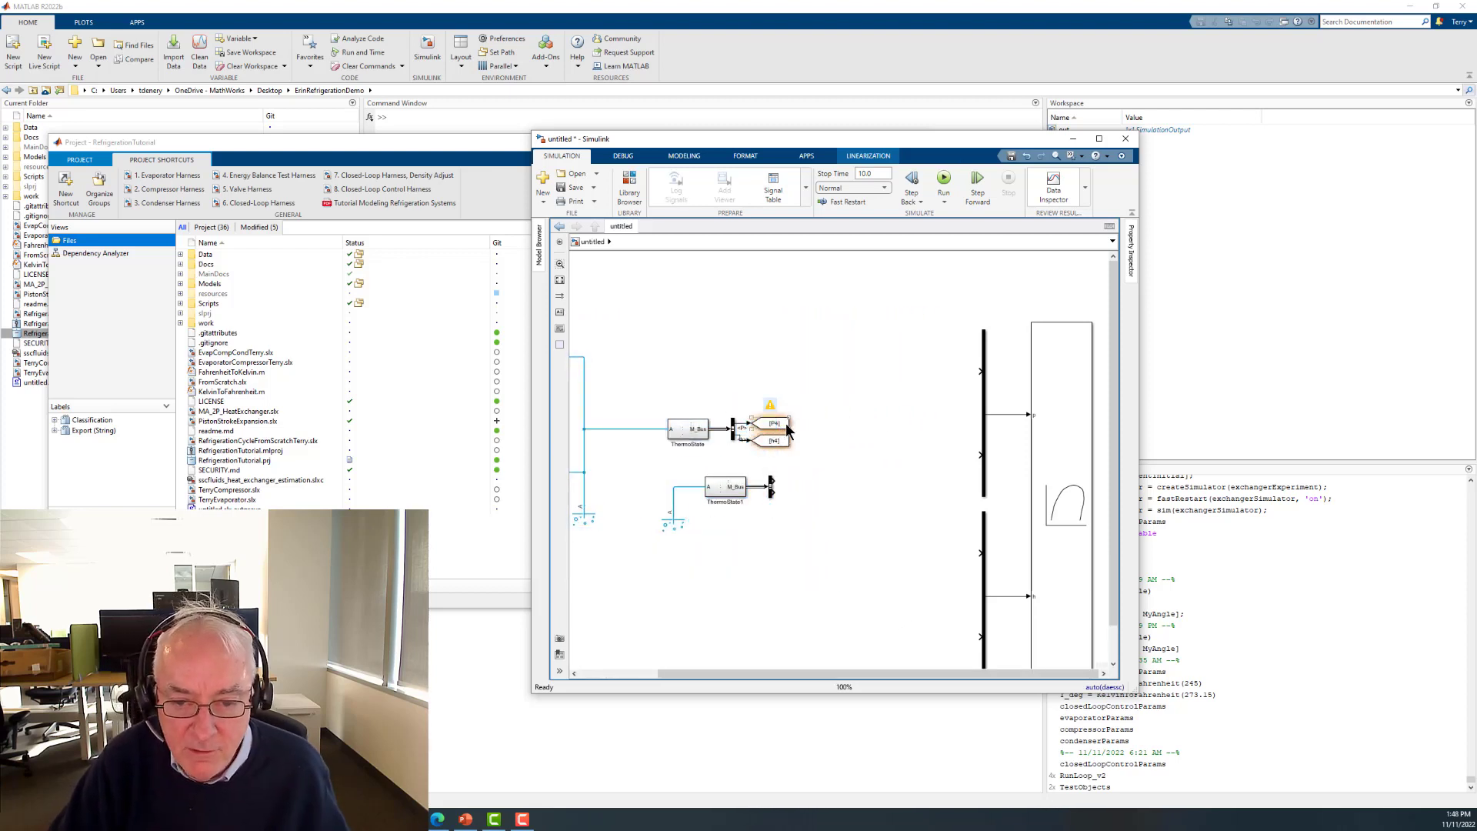
- Create From blocks for tags P4 and h4 and connect them to the first inputs of the pressure and enthalpy Mux blocks
drag(906, 384, 962, 378)
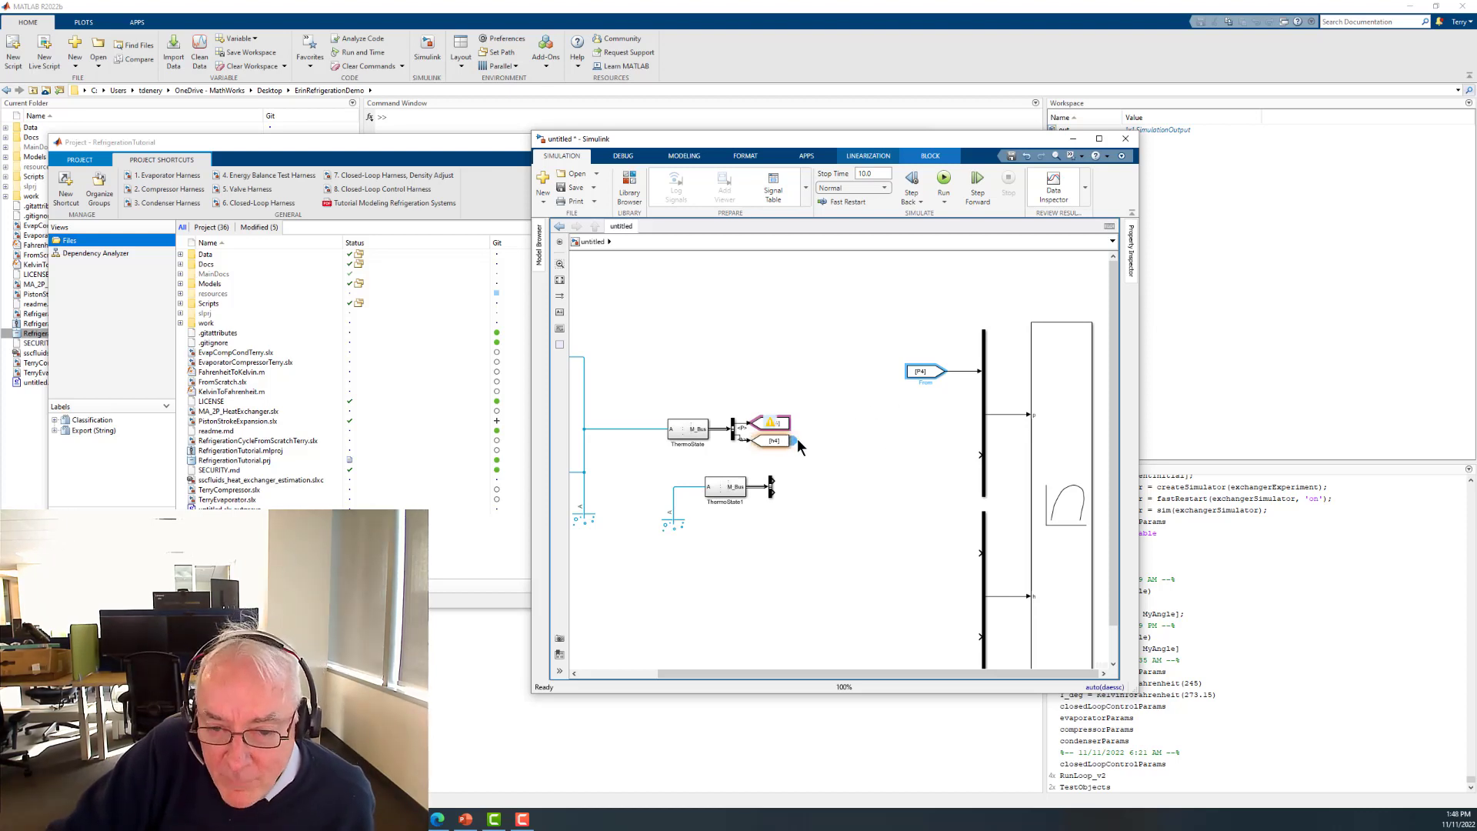
drag(797, 439, 932, 557)
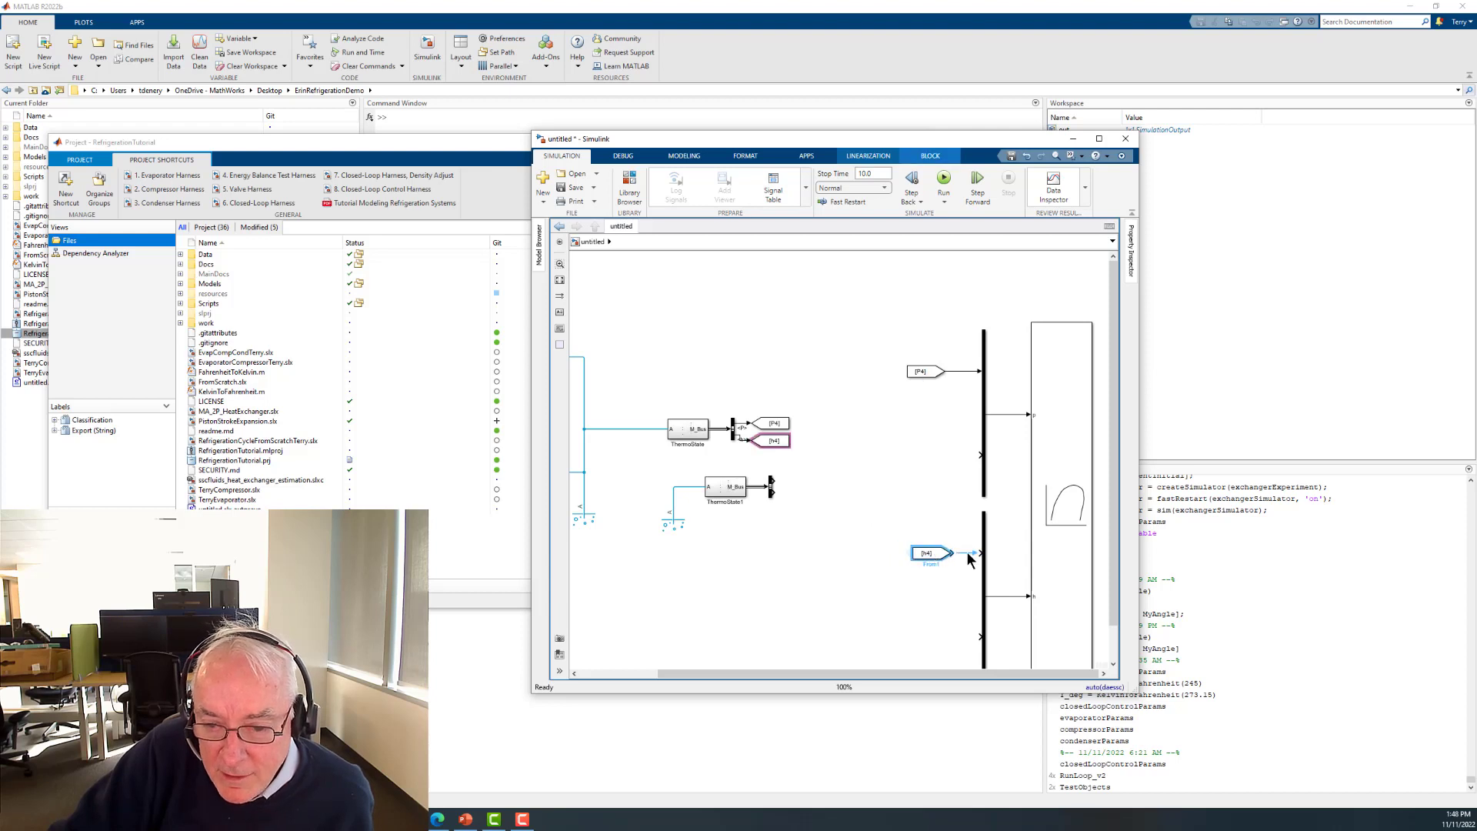
click(874, 493)
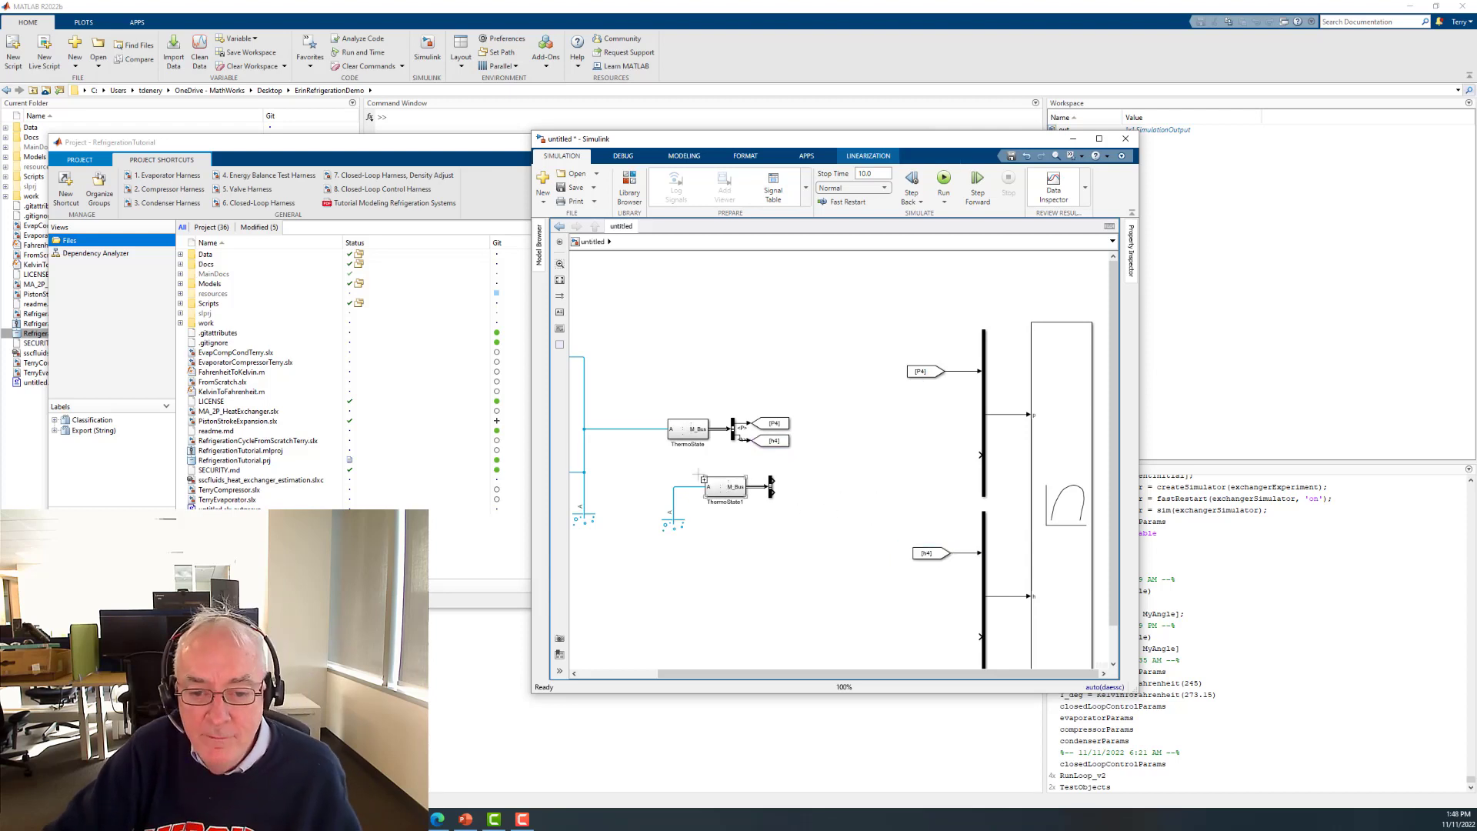
- Replace the second ThermoState and Bus Selector with a copy of the first sensor branch including its Goto blocks, connected to the second reservoir
drag(698, 464, 794, 503)
key(Delete)
drag(688, 398, 821, 461)
drag(690, 427, 747, 488)
click(708, 481)
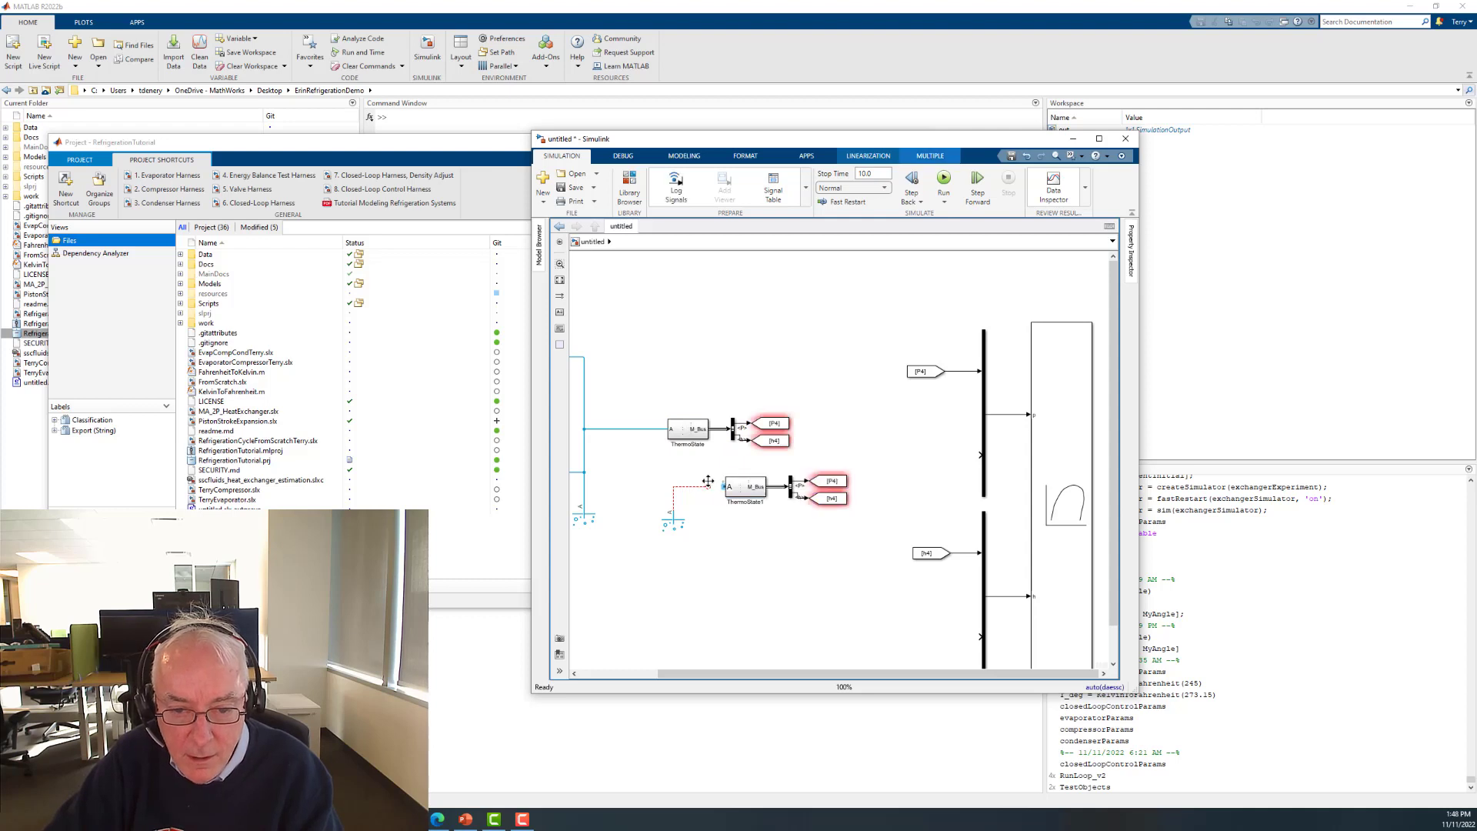
drag(706, 486, 725, 486)
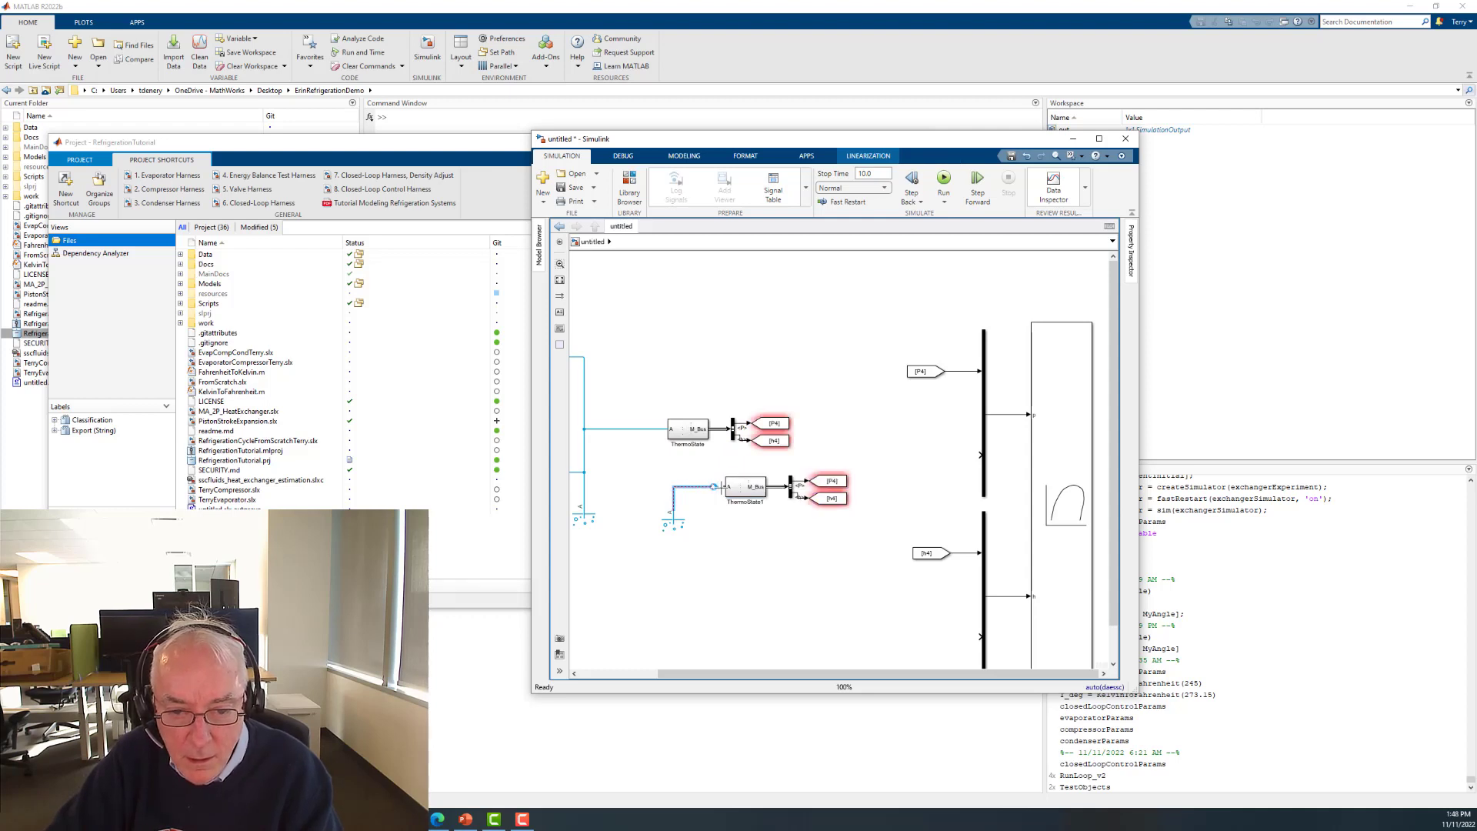
- Set the tags of the second sensor branch's Goto blocks to P1 for pressure and h1 for enthalpy
click(832, 485)
double_click(833, 485)
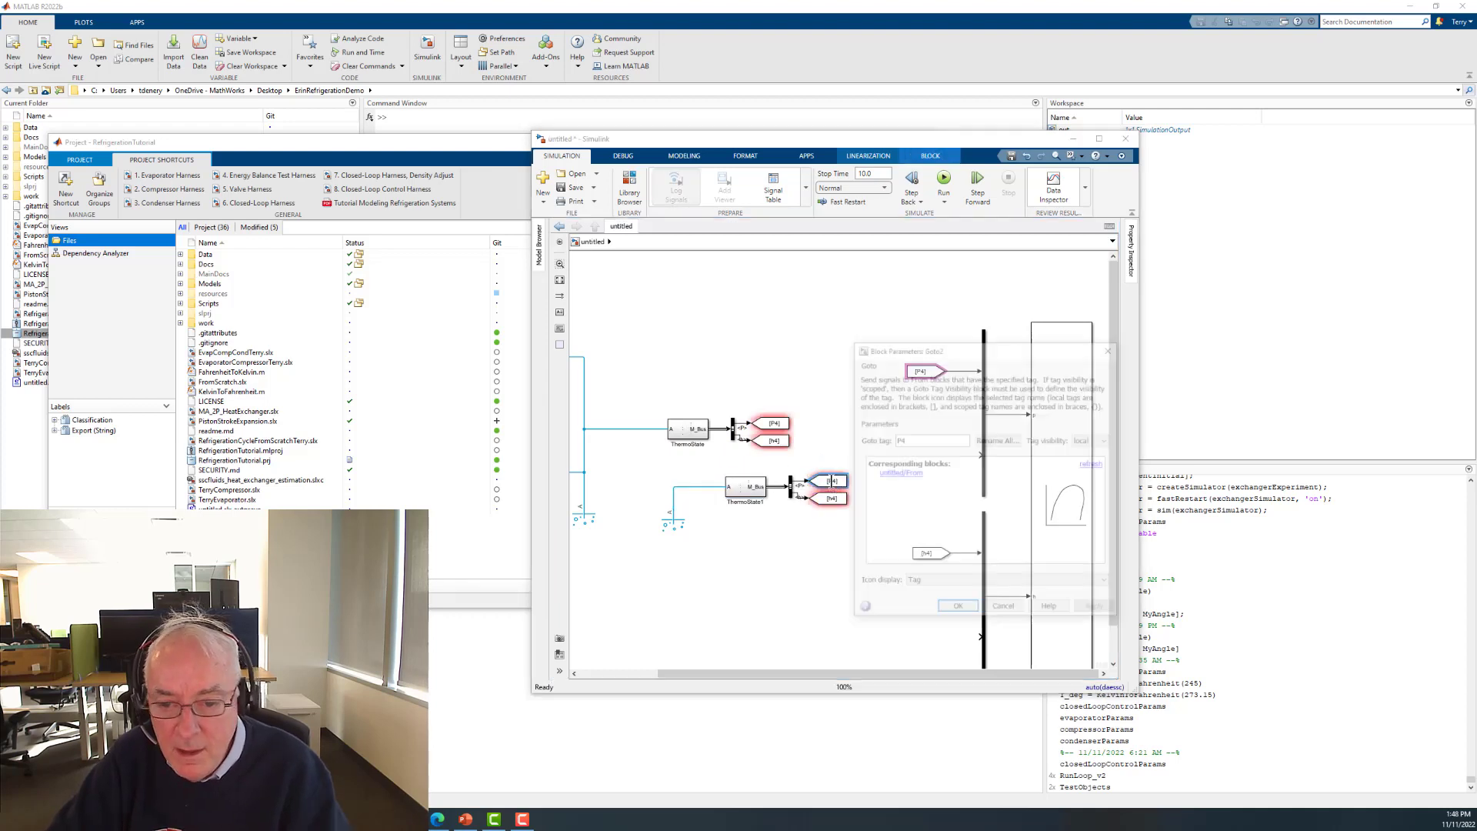
double_click(929, 440)
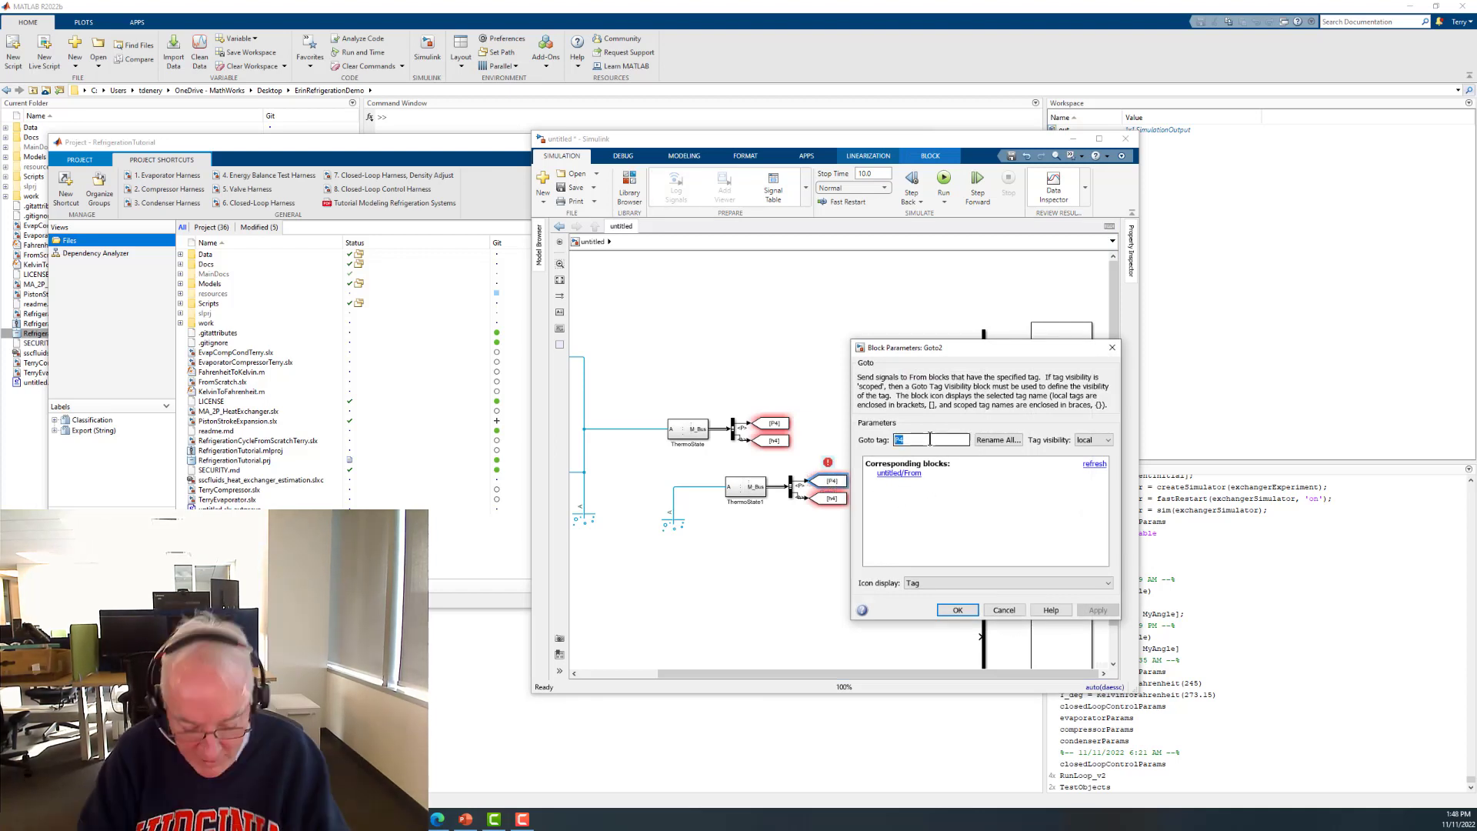
text(P)
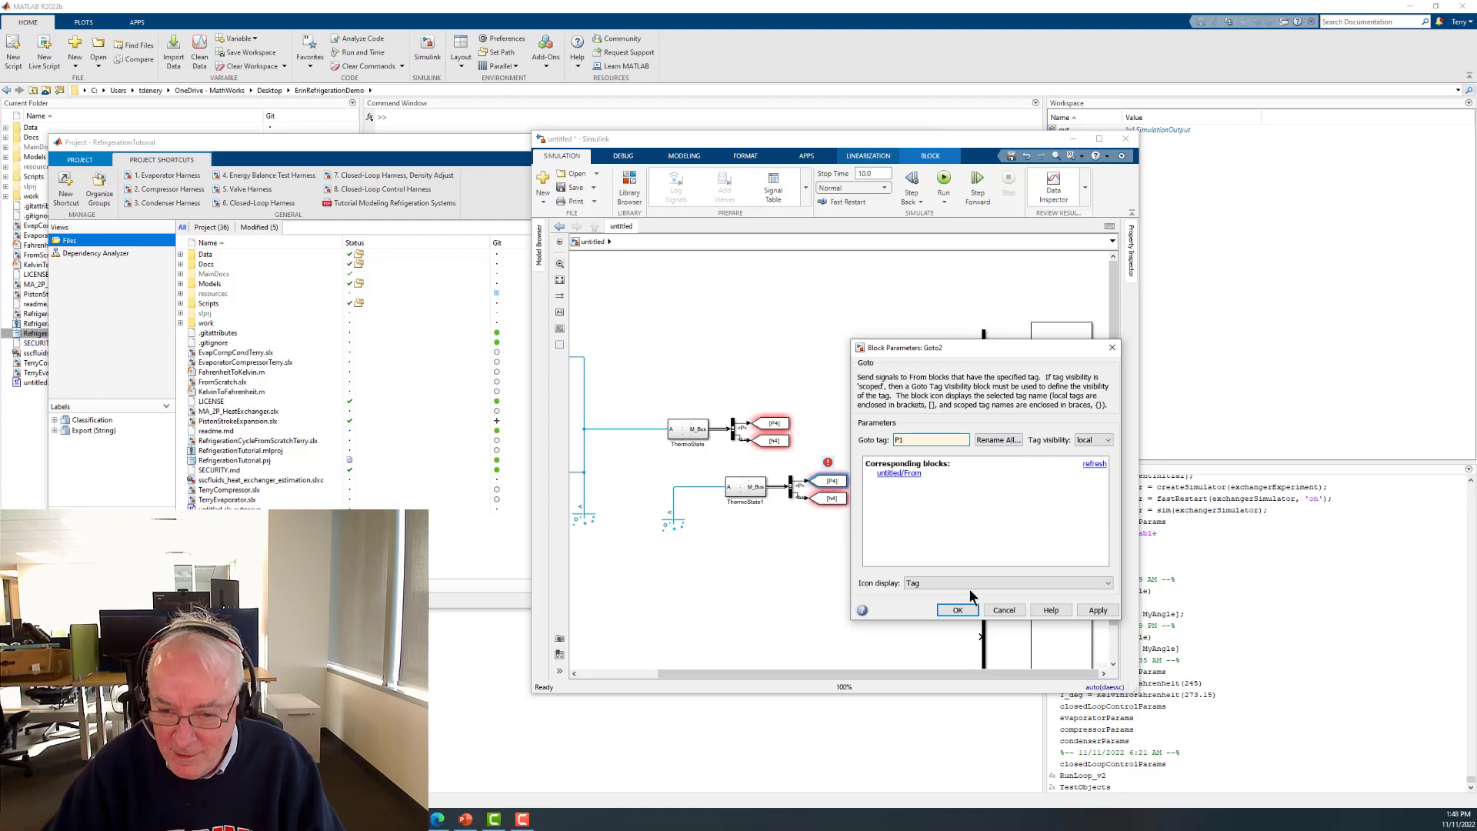
click(959, 609)
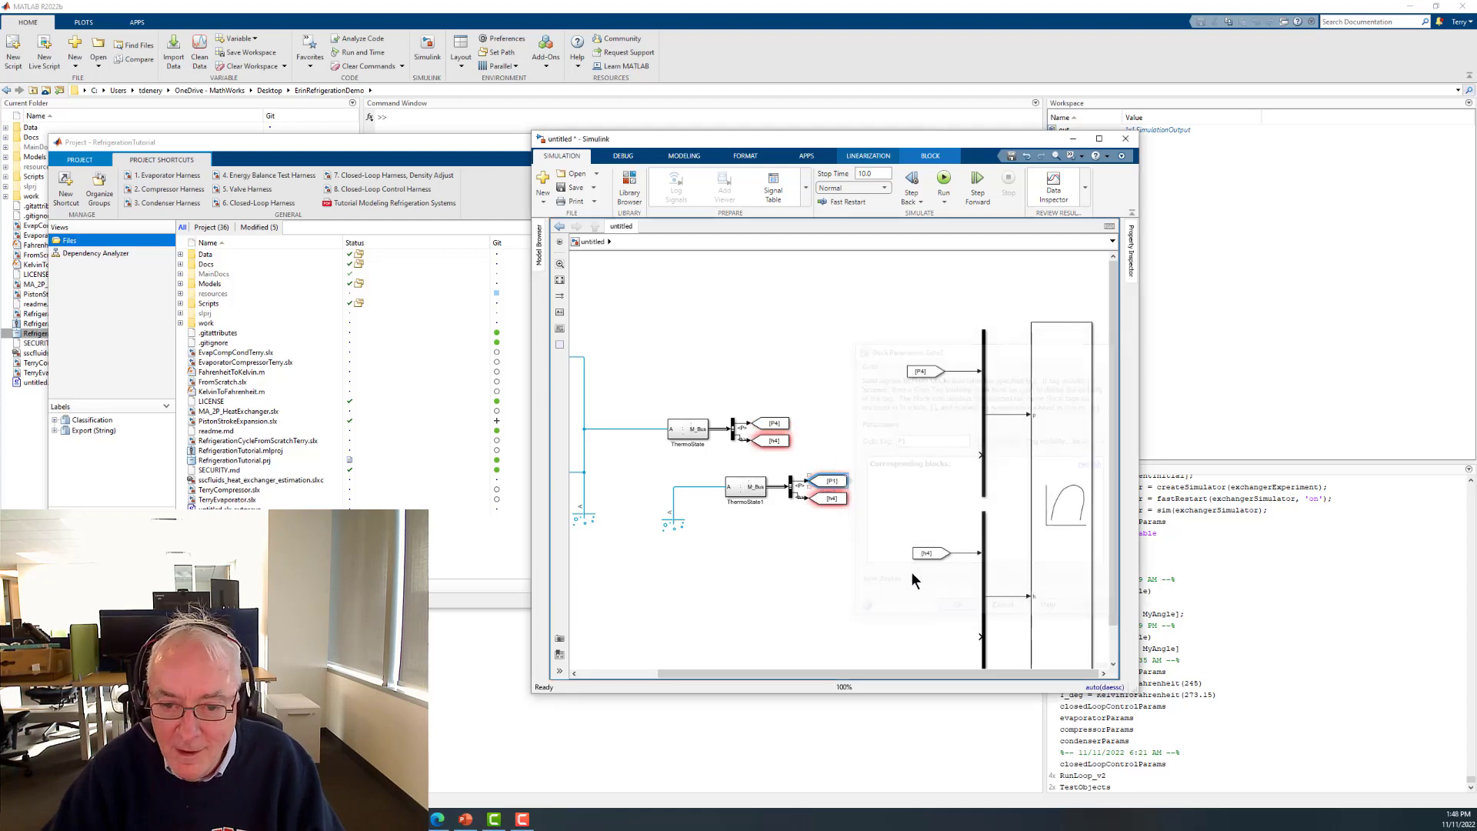
double_click(836, 504)
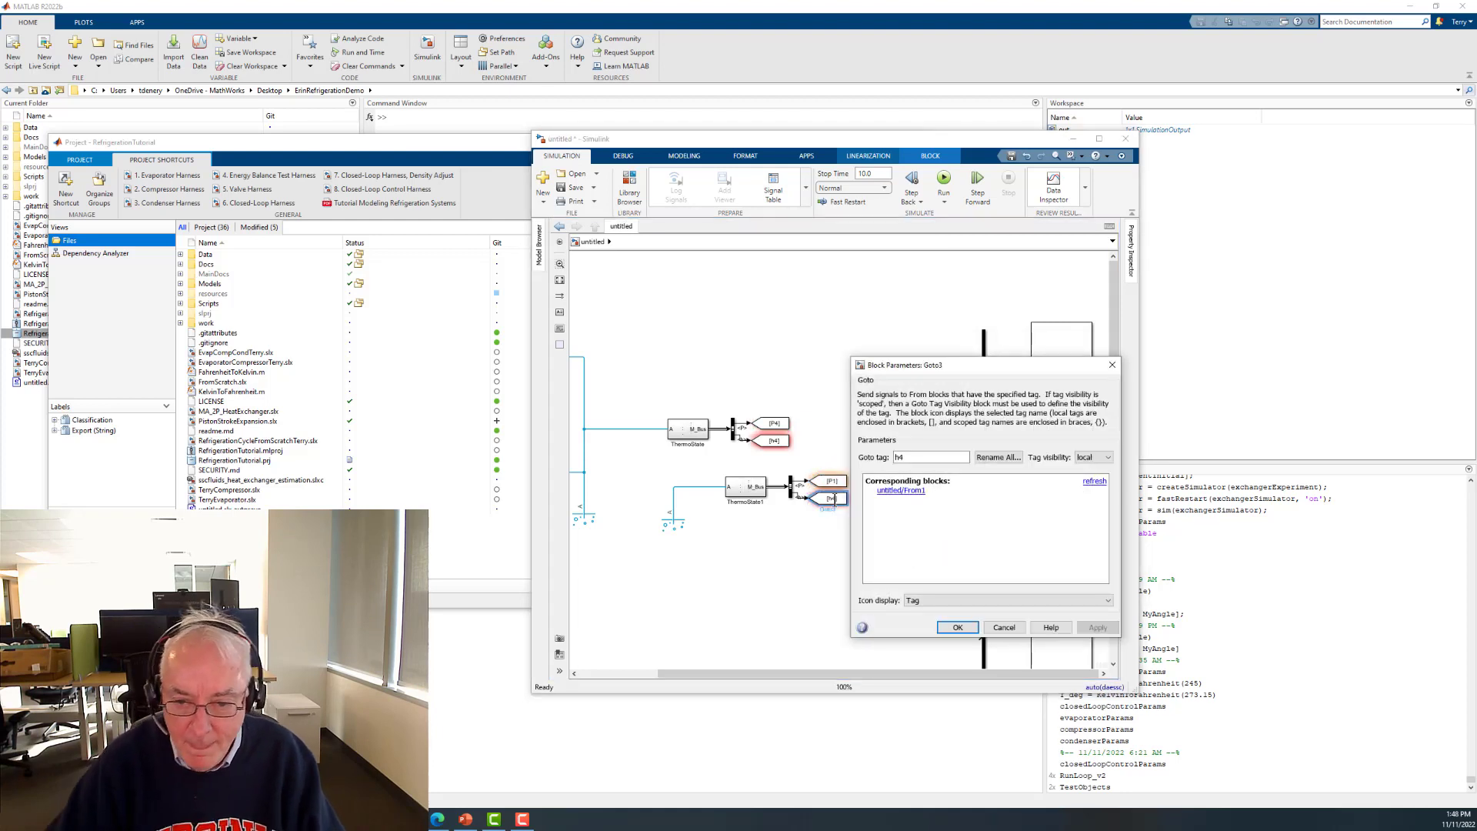
double_click(907, 456)
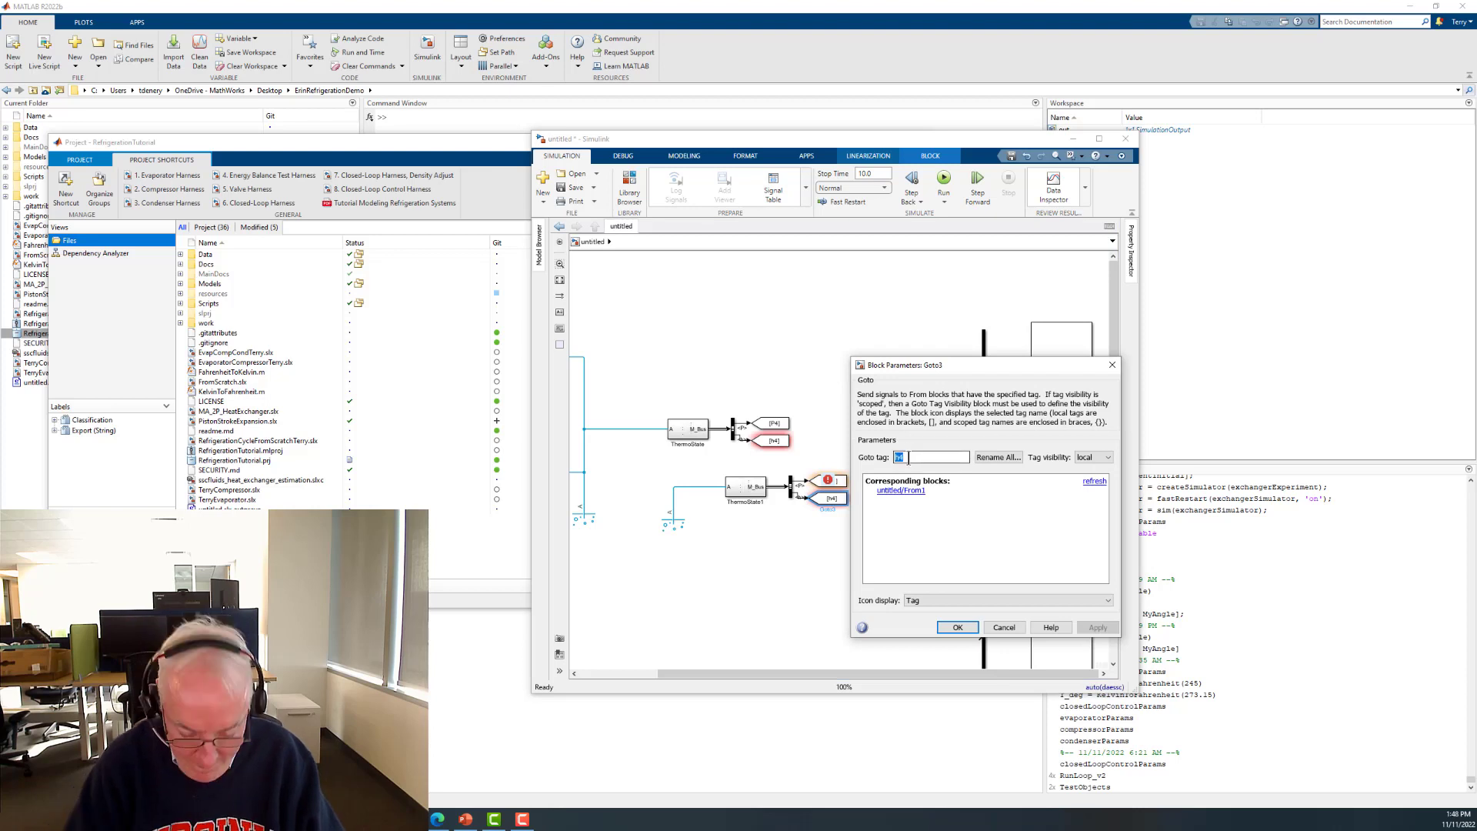
text(h1)
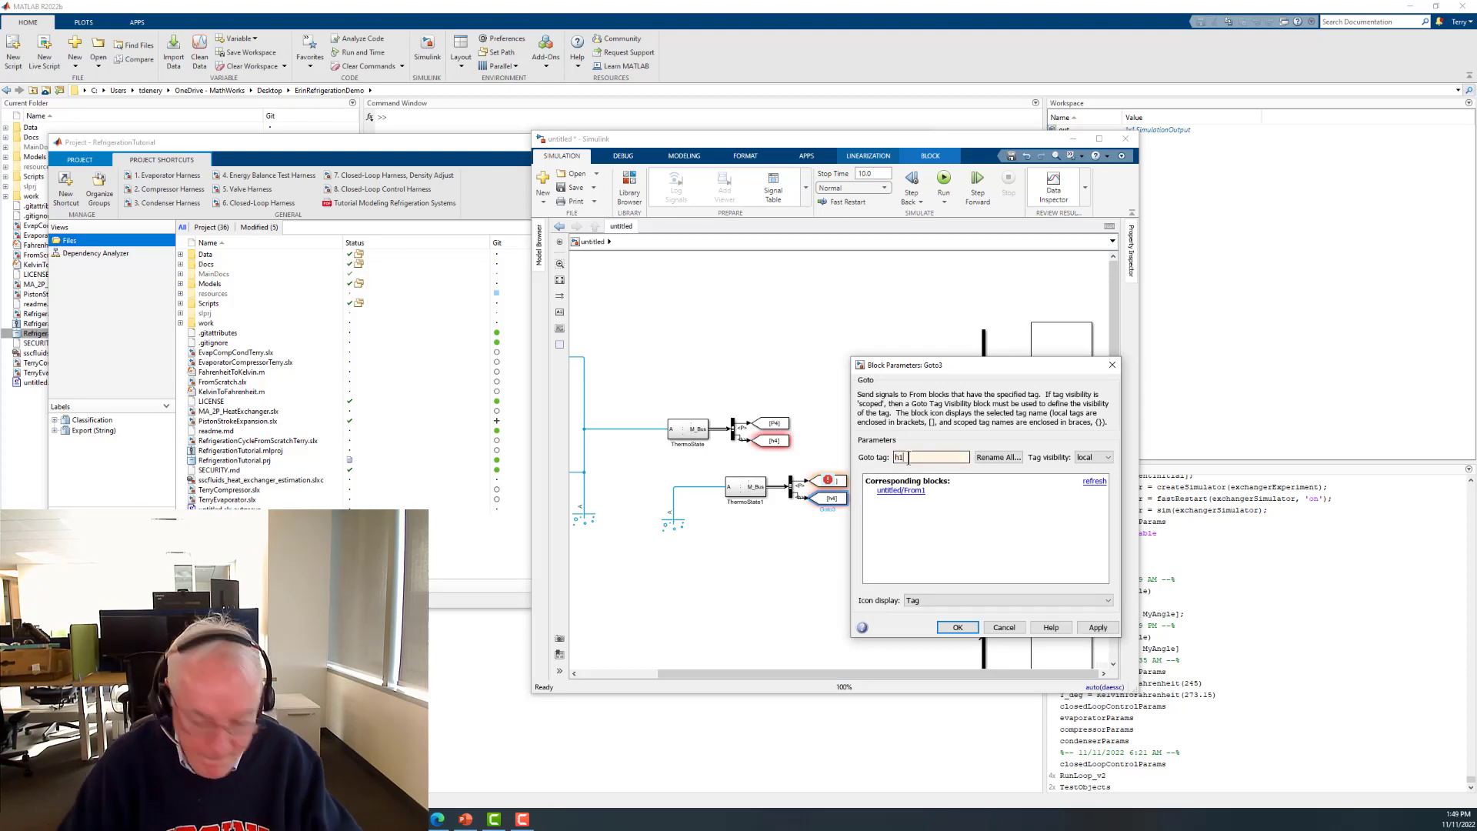
click(959, 627)
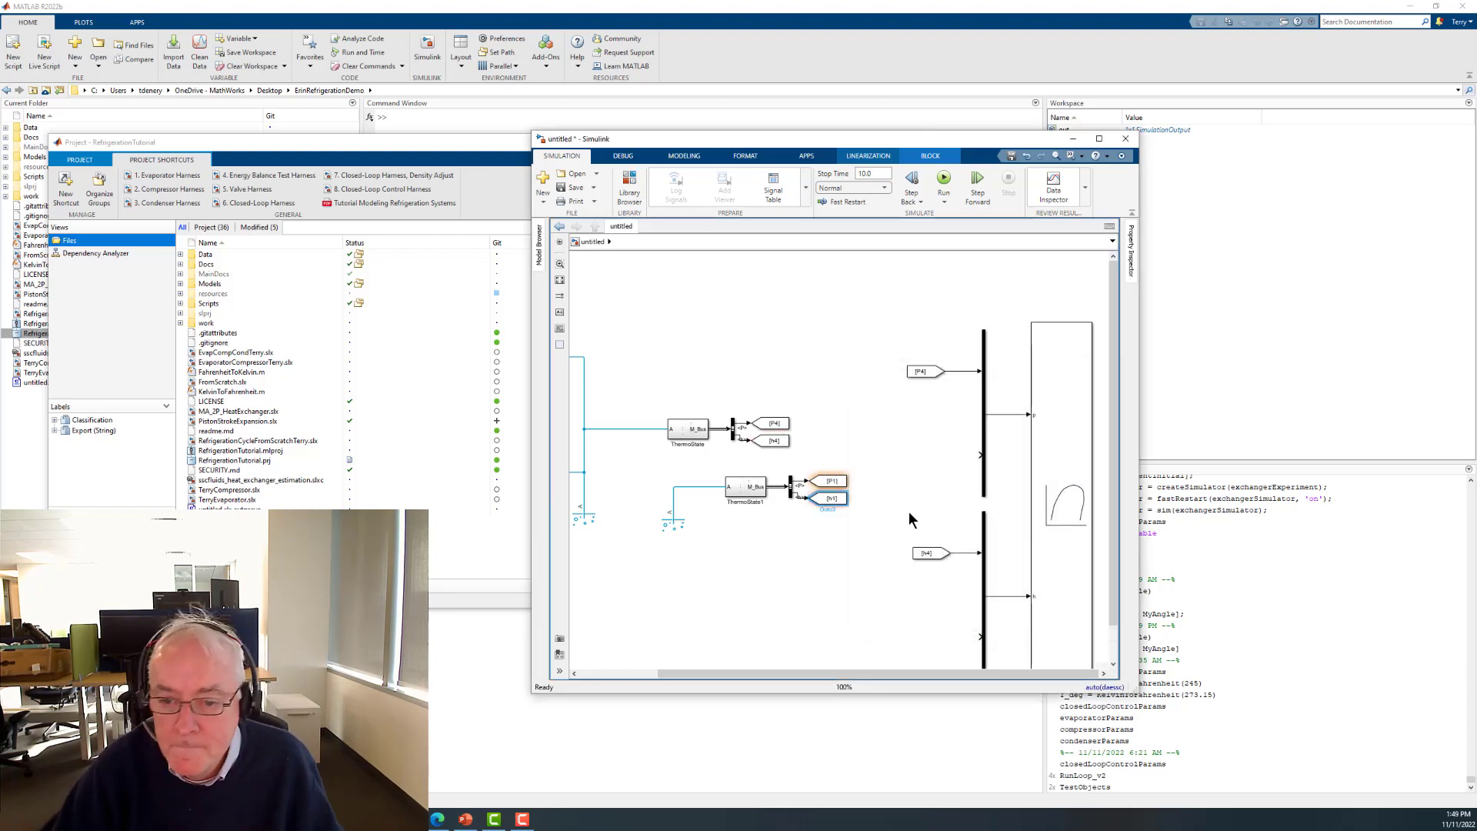
- Create From blocks for tags P1 and h1 and connect them to the second inputs of the pressure and enthalpy Mux blocks
click(837, 482)
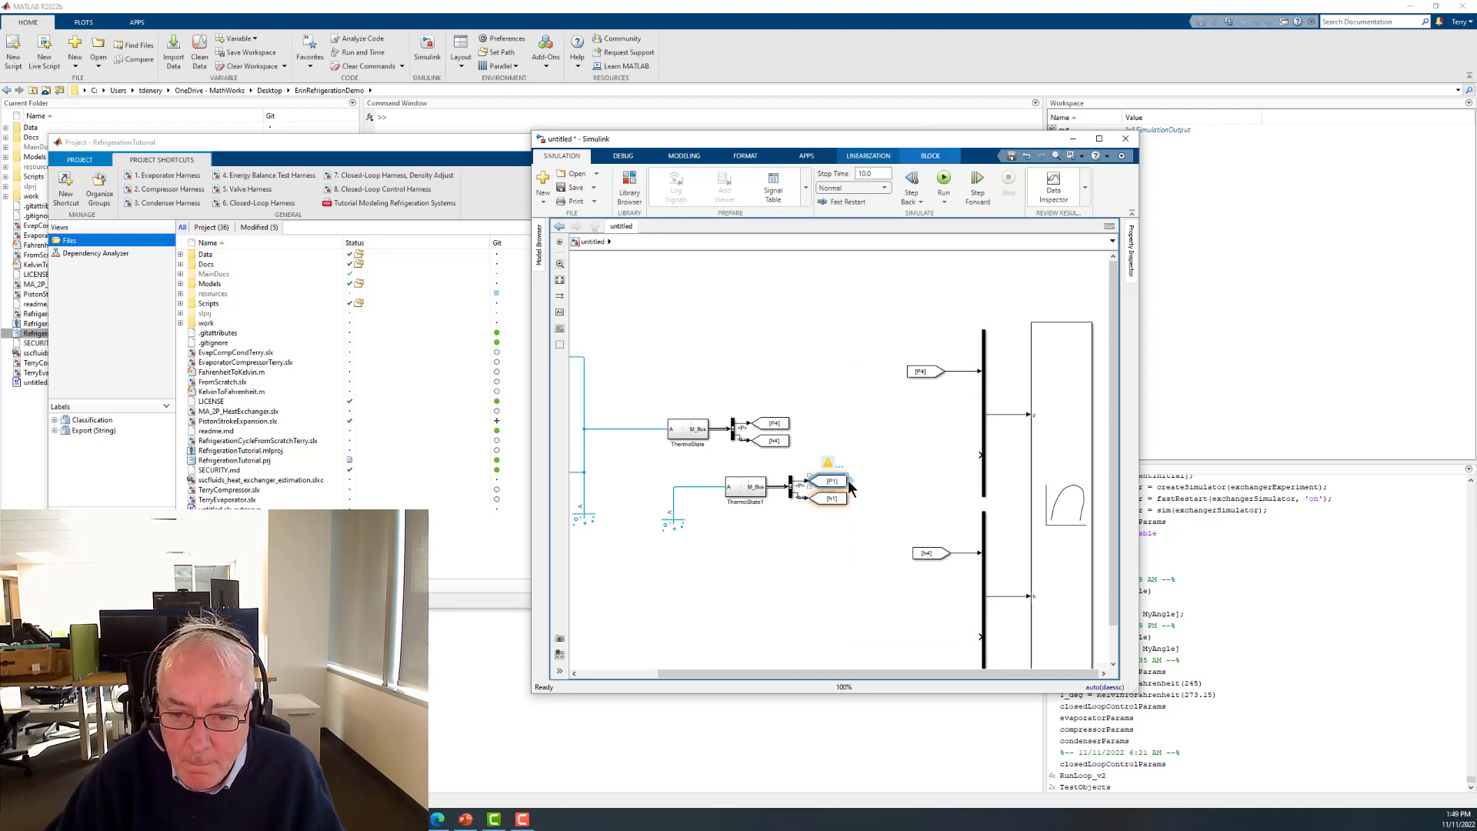
drag(851, 481, 928, 455)
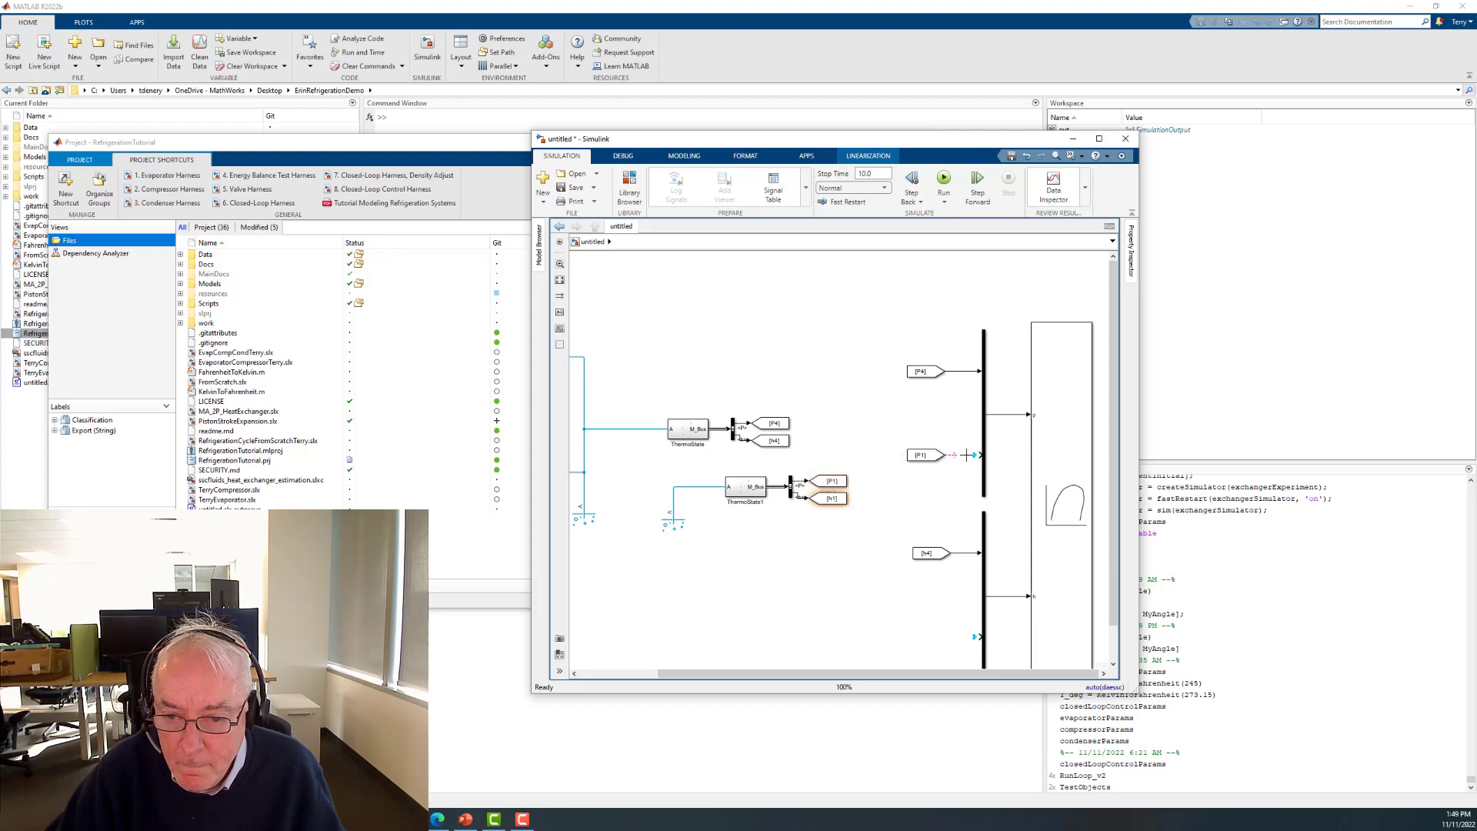
click(848, 498)
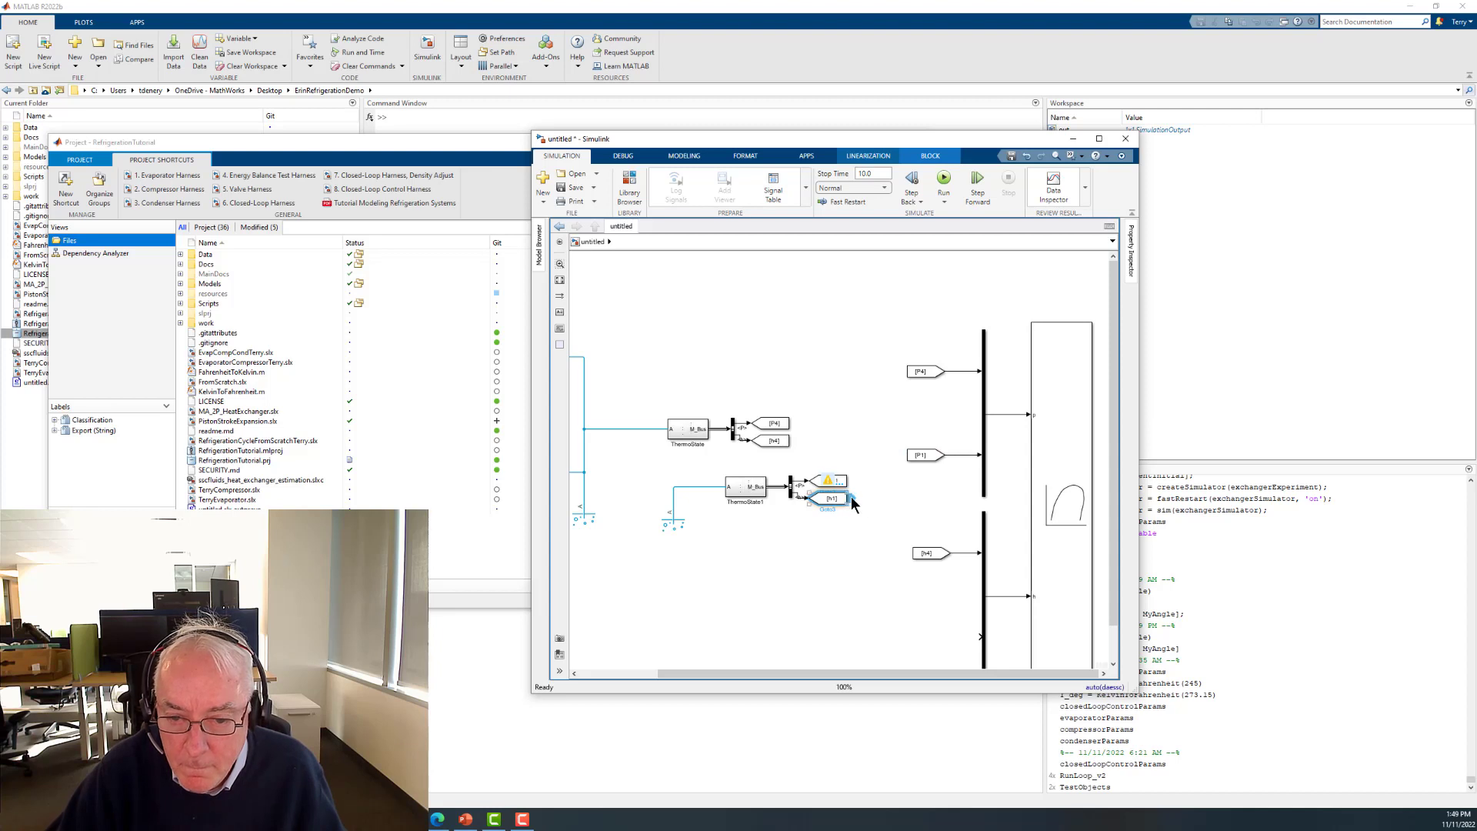
drag(851, 496, 943, 638)
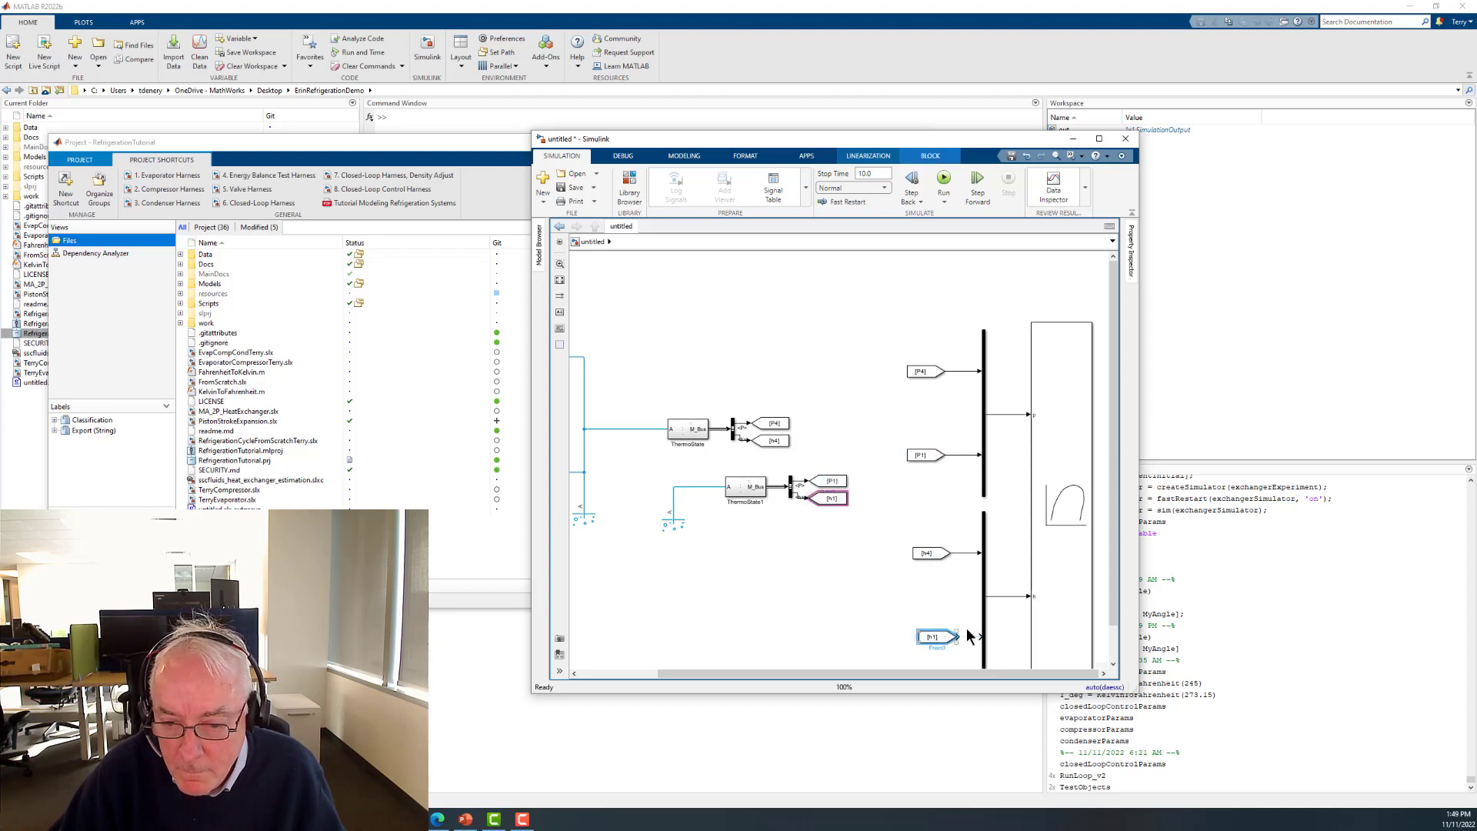
click(970, 637)
click(894, 616)
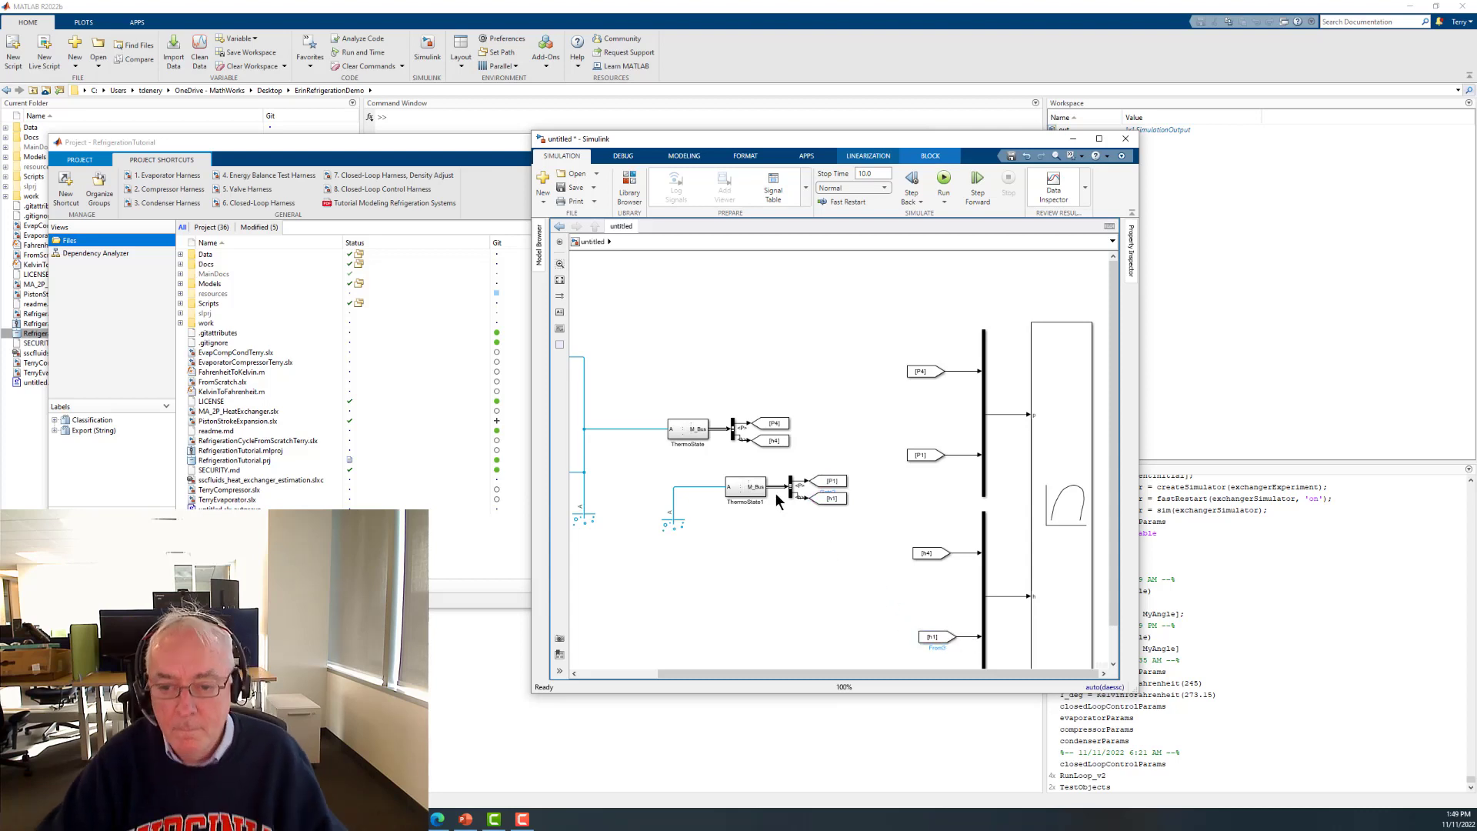
- Bring up the P-H Diagram window beside the model and run the simulation with both reservoir states
key(space)
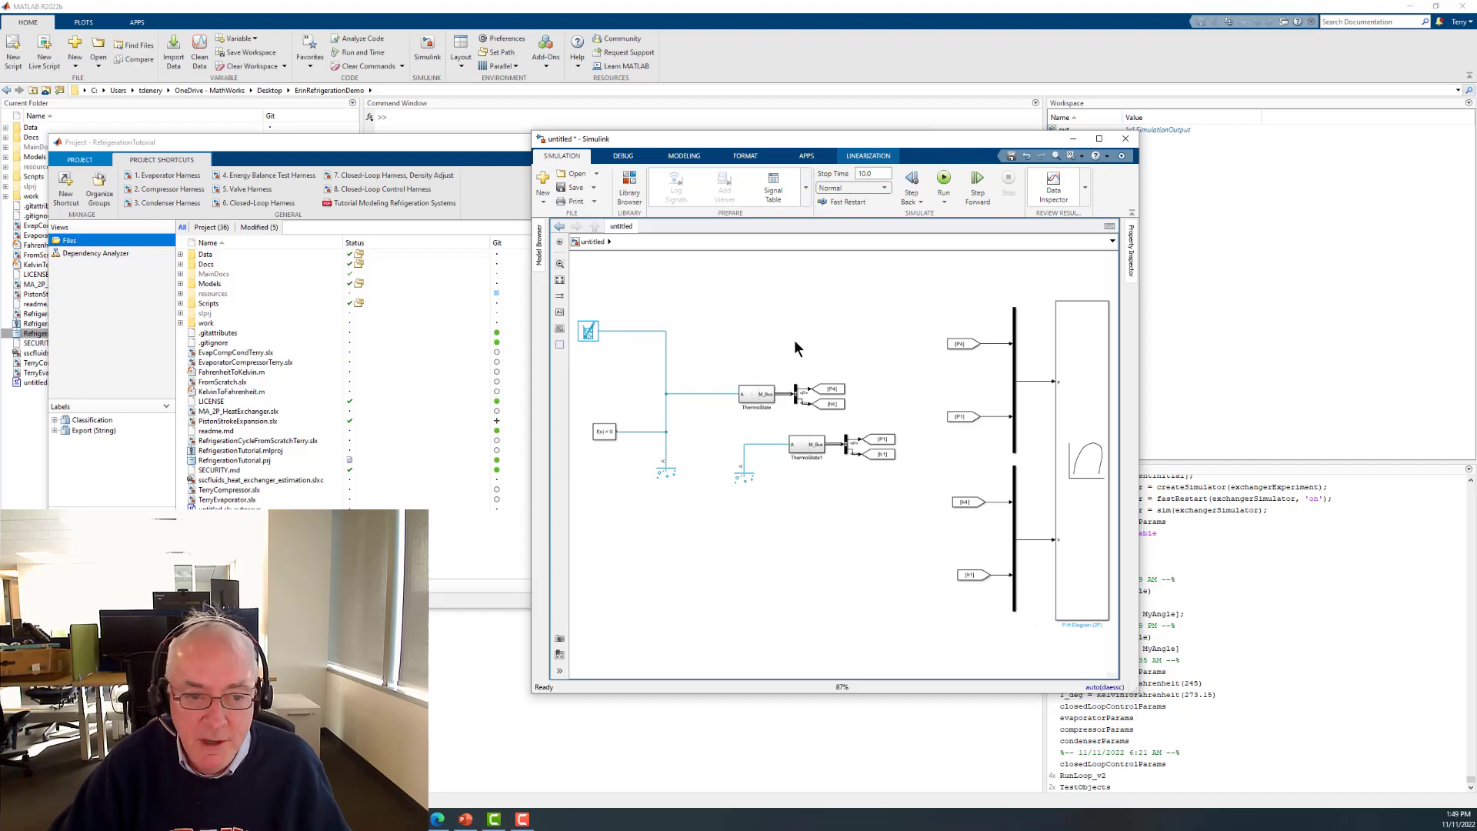
mouse_move(437, 819)
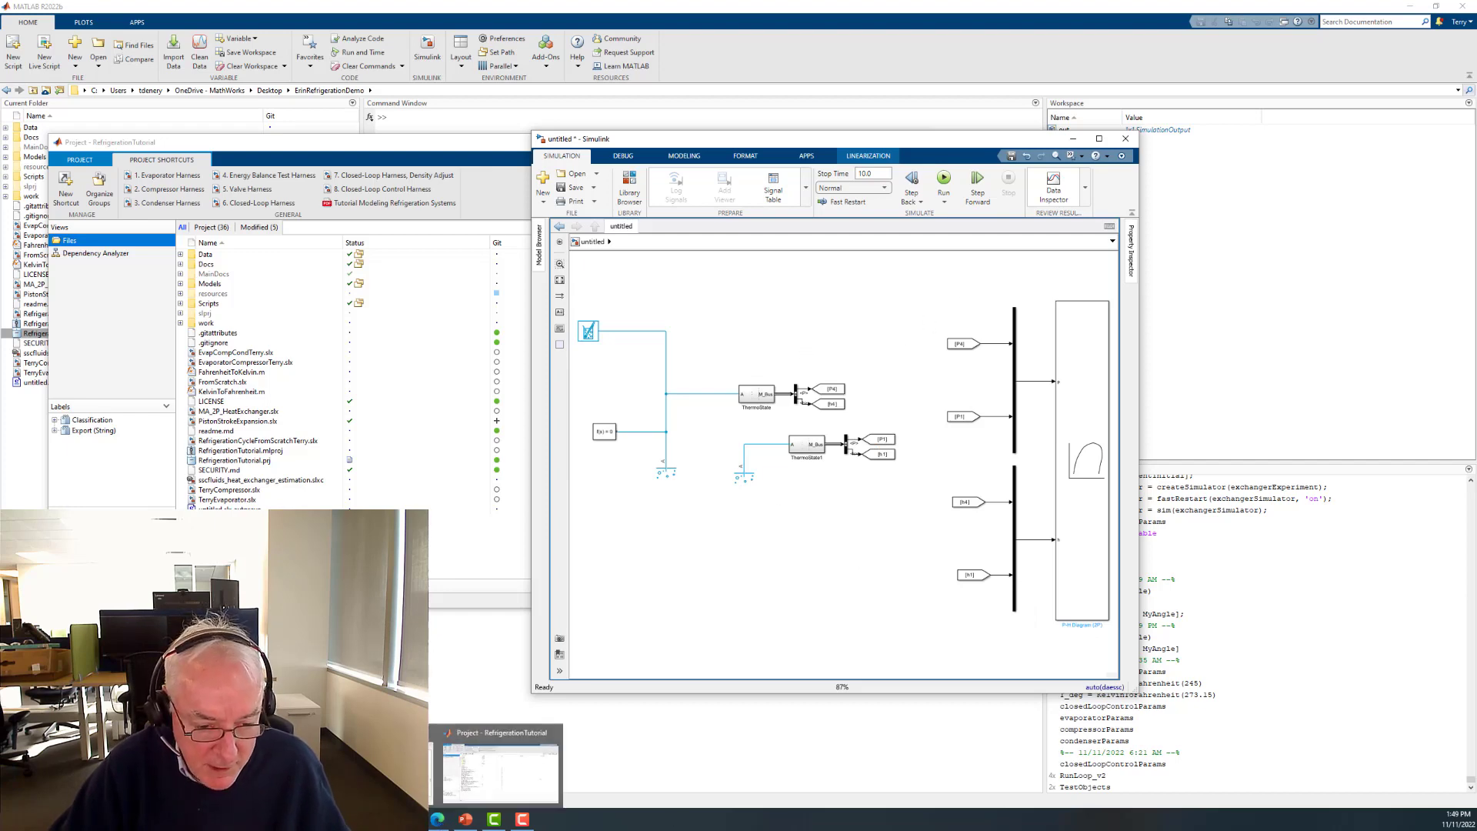
click(370, 769)
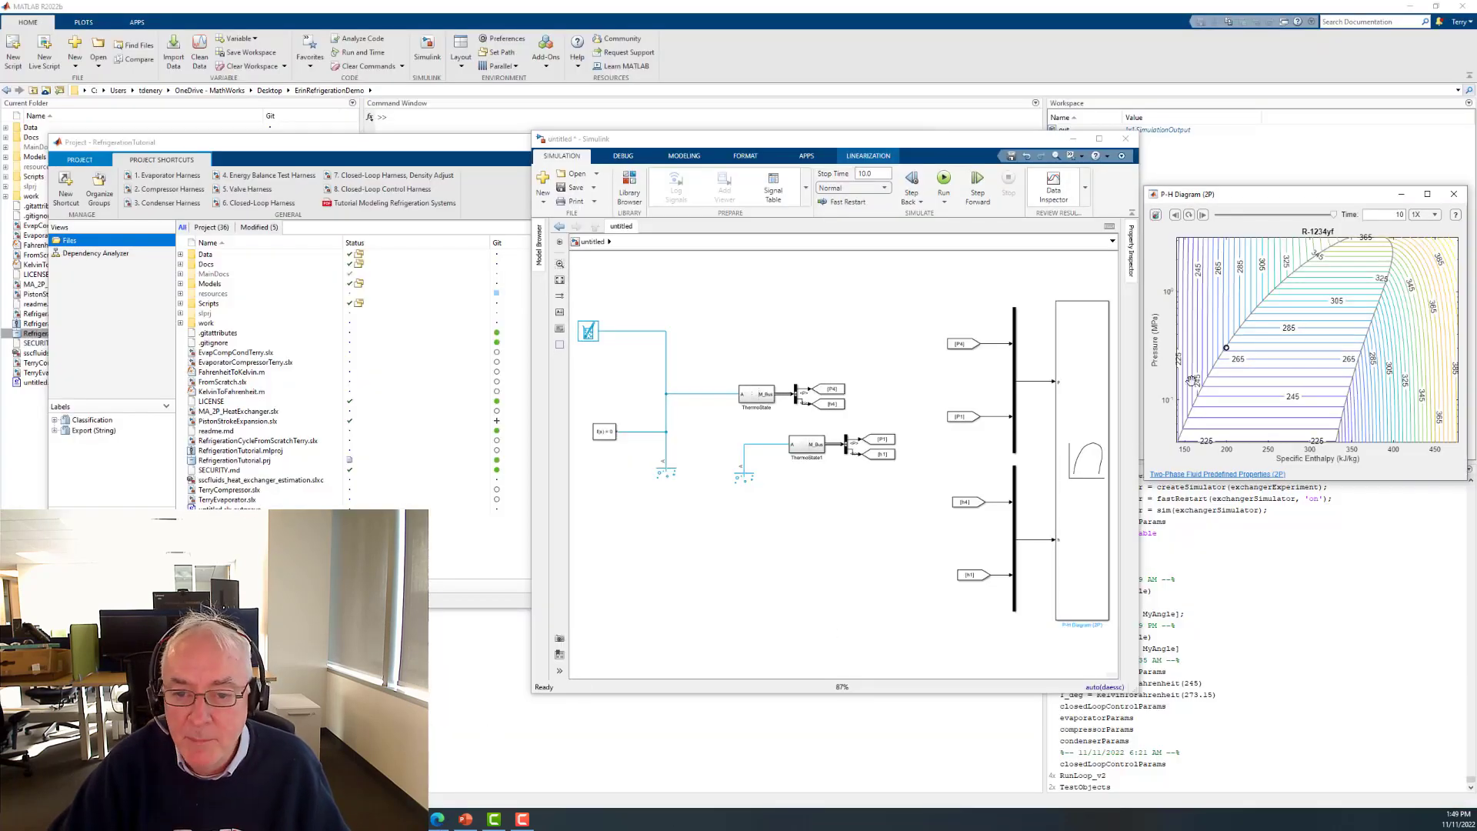
click(944, 183)
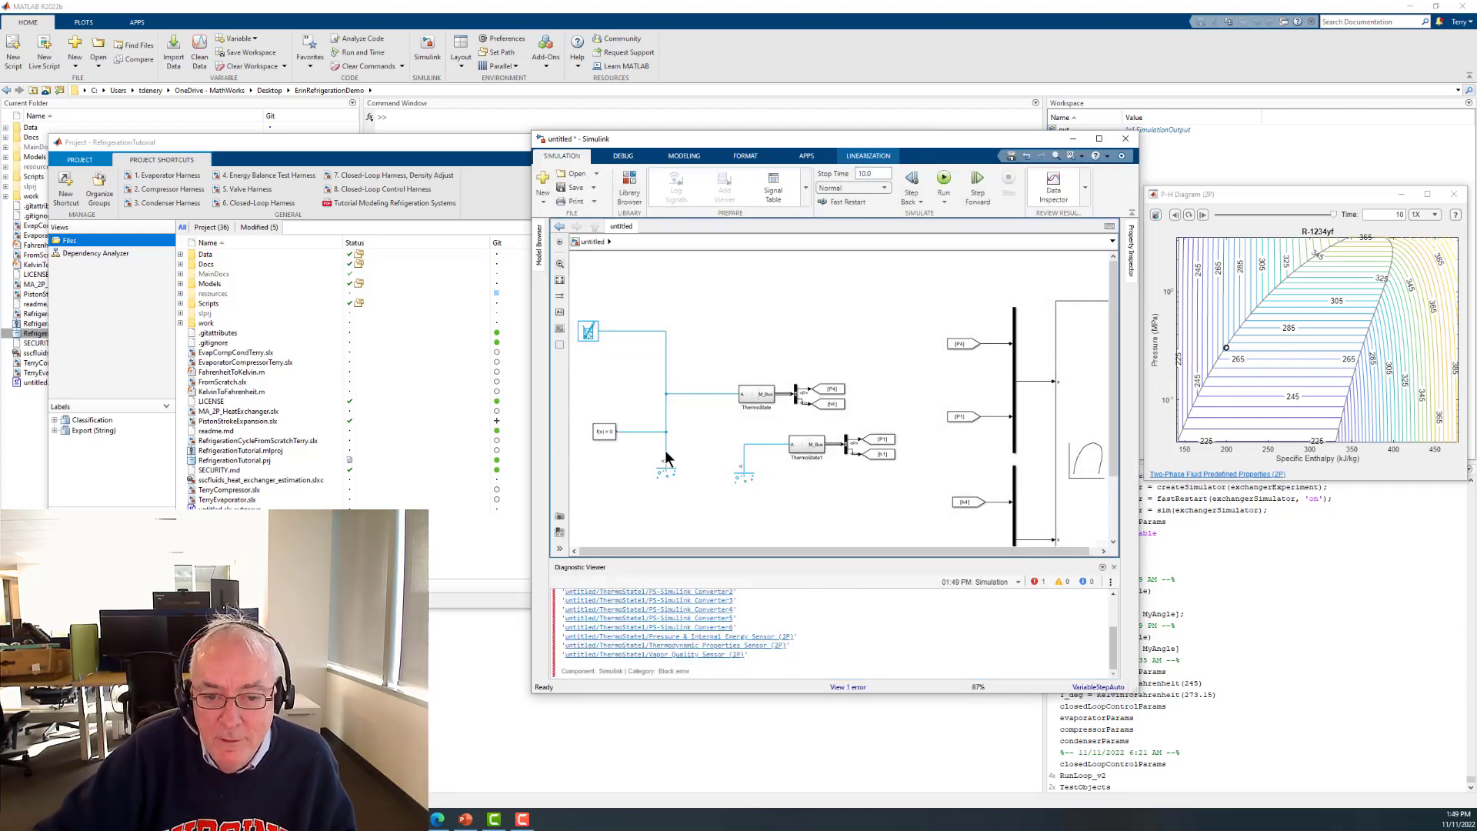
click(601, 433)
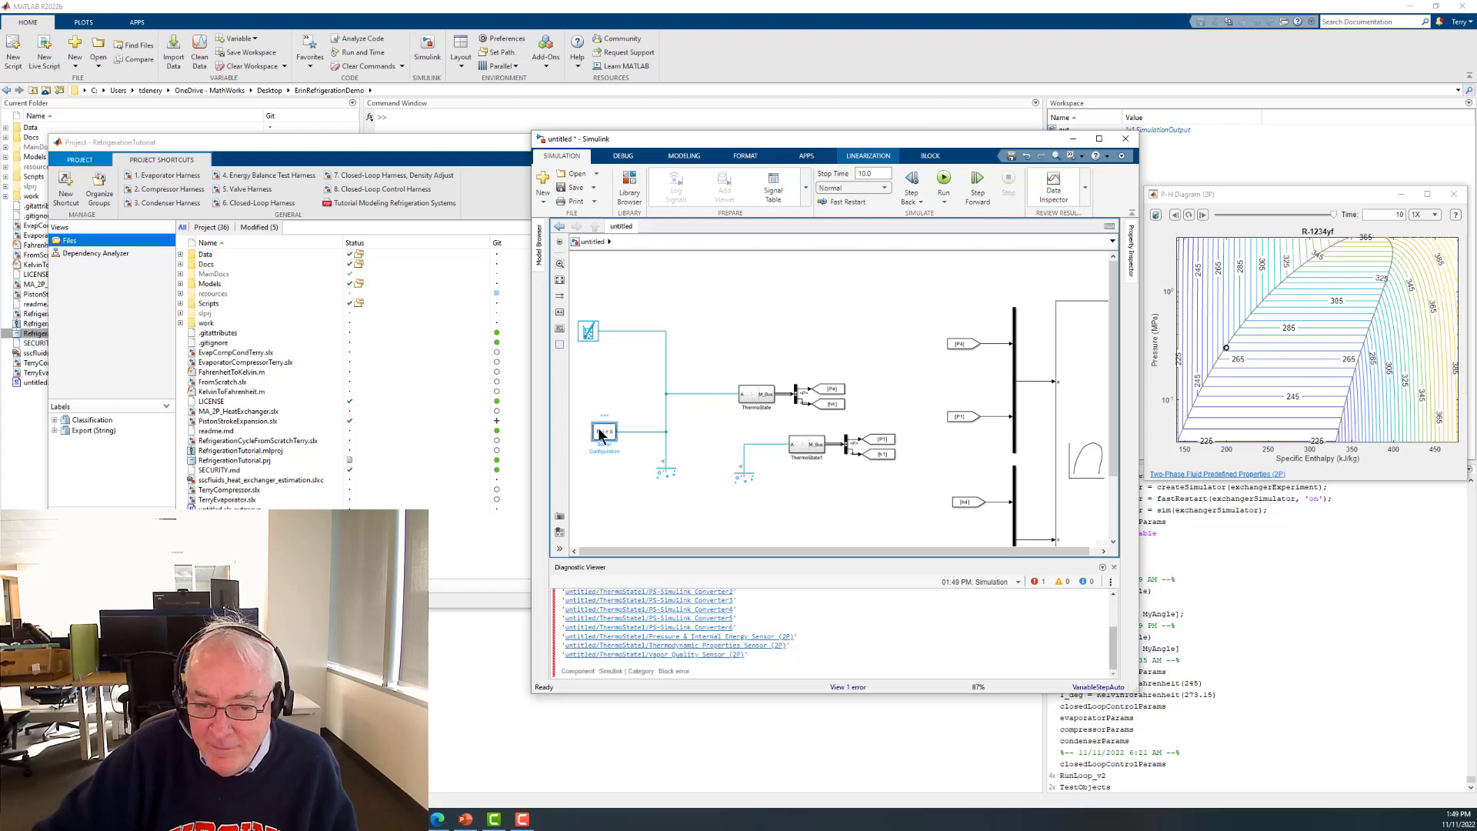
click(701, 472)
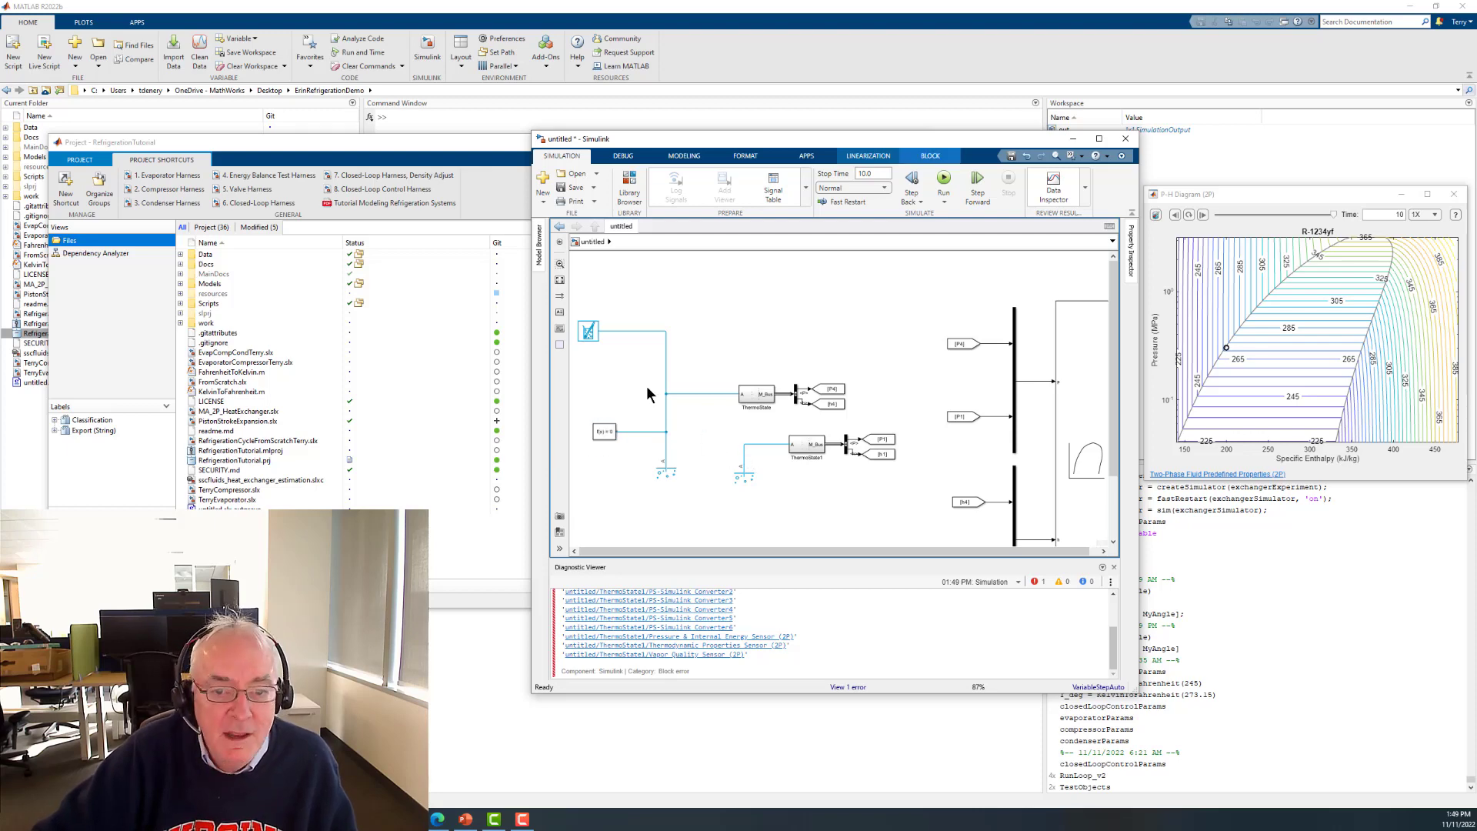
- Add an Infinite Flow Resistance (2P) block from the Simscape Two-Phase Fluid Elements library between the two reservoirs
click(631, 191)
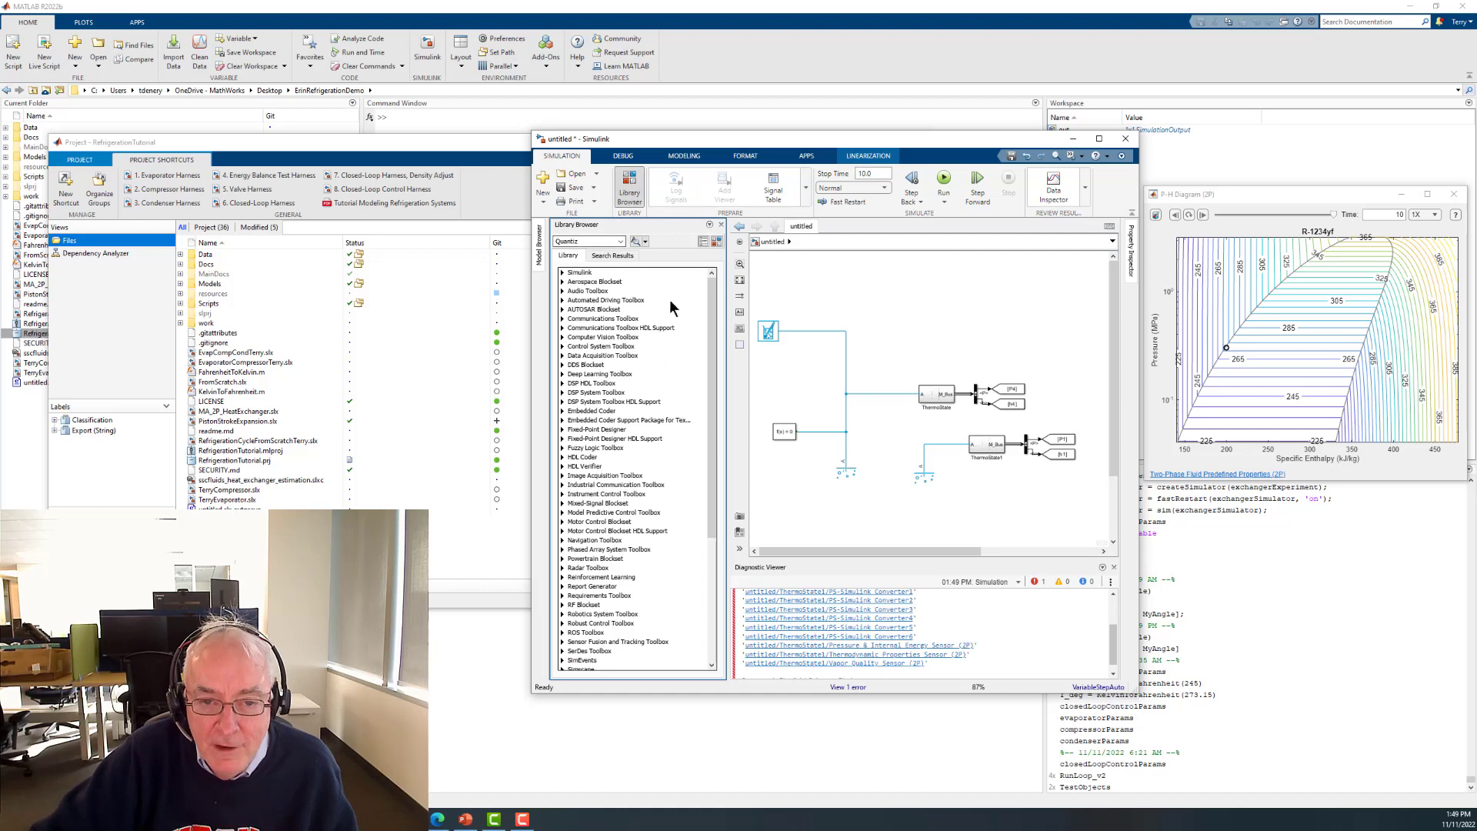
click(720, 225)
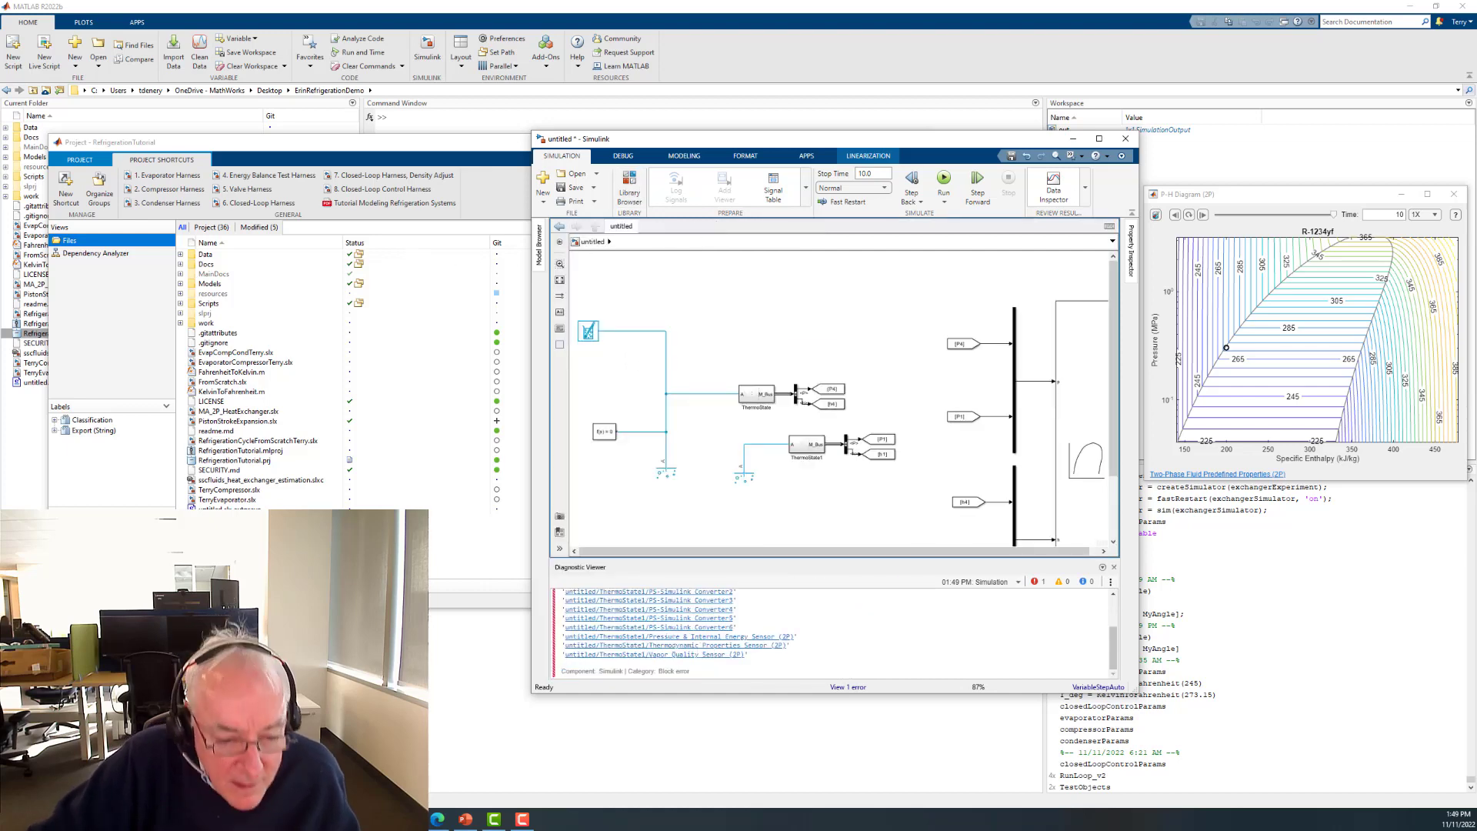
mouse_move(257, 820)
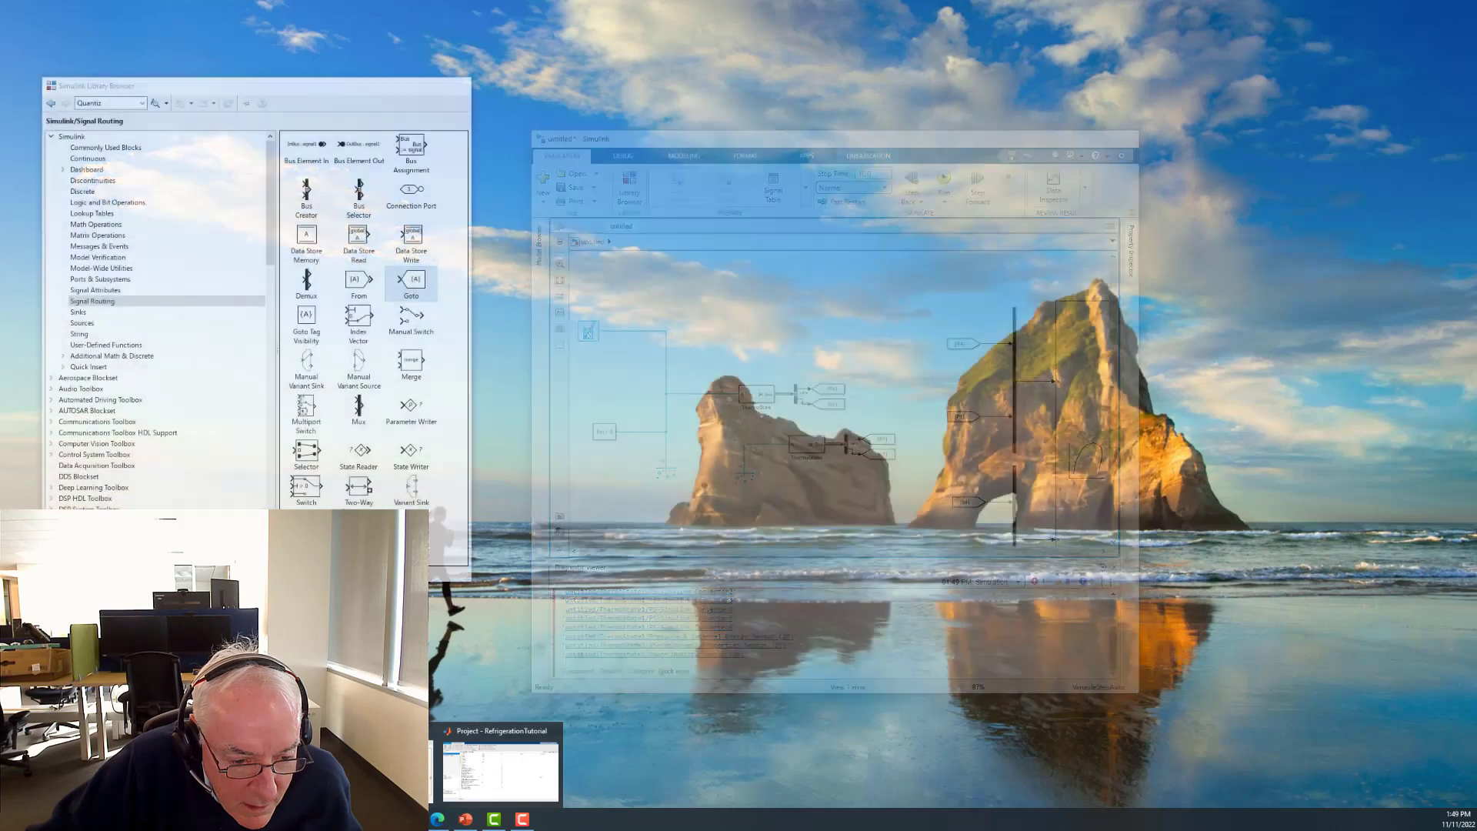
click(254, 766)
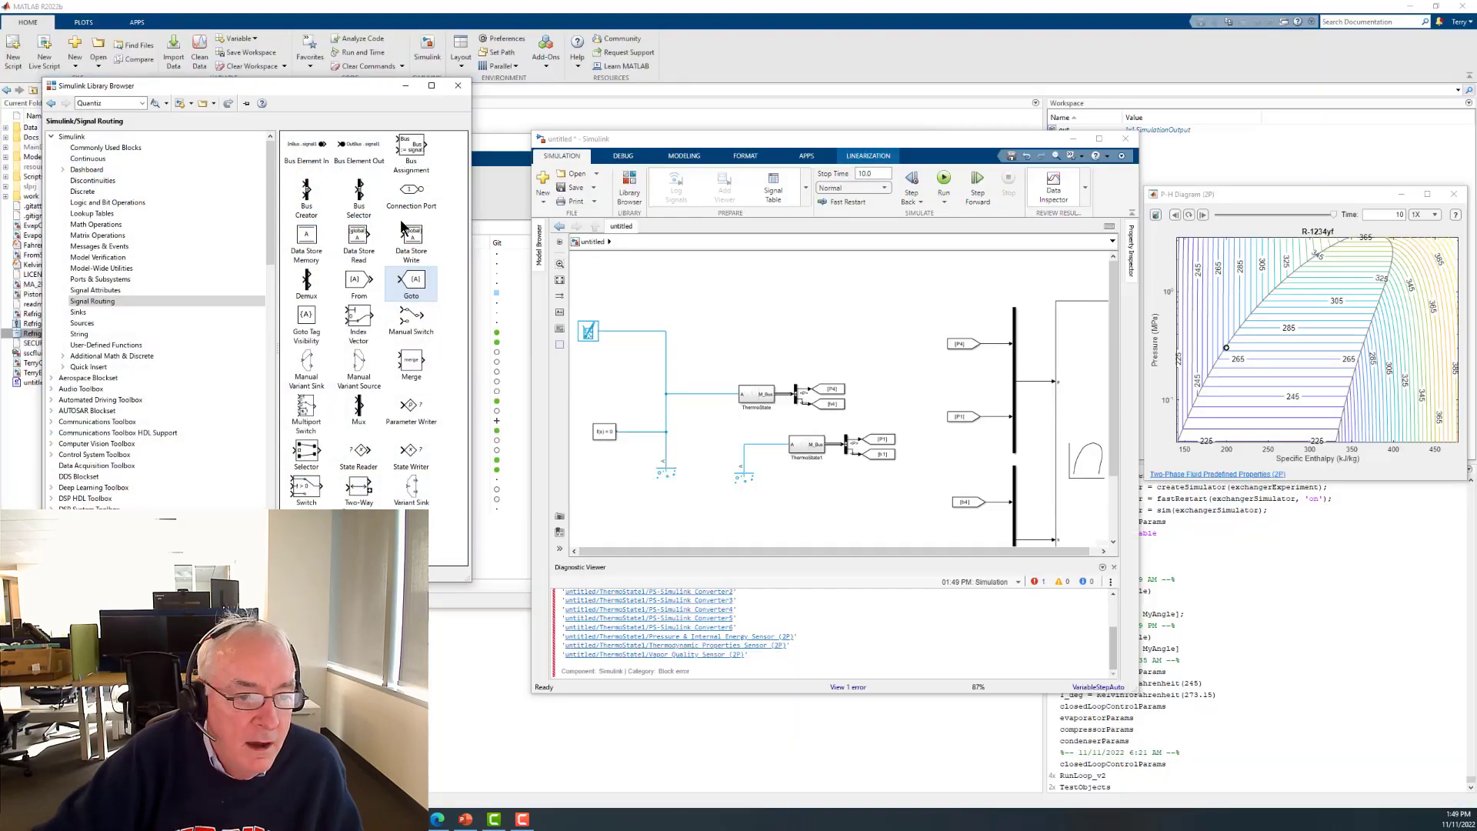
drag(270, 231, 264, 398)
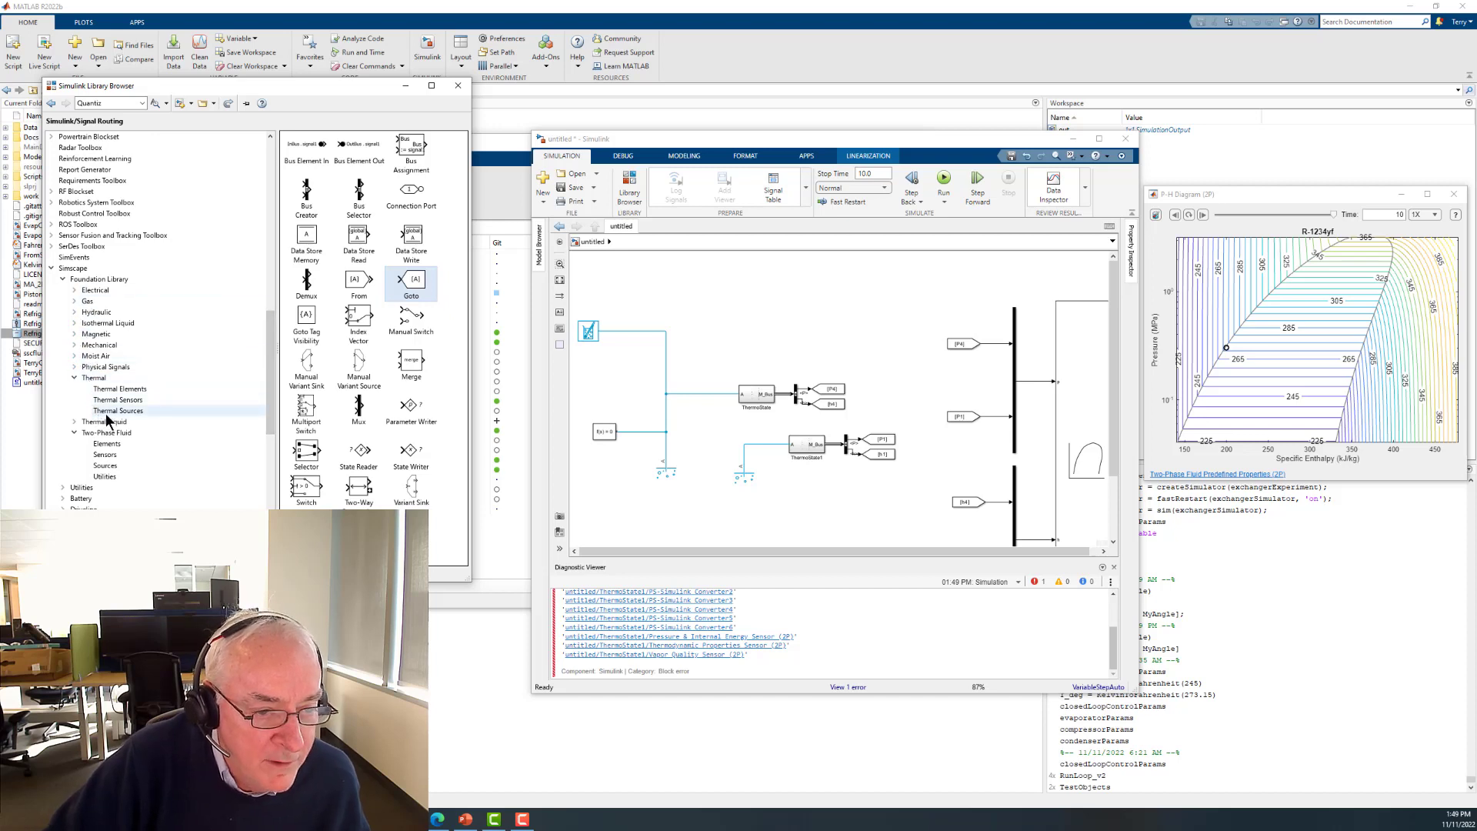
click(105, 444)
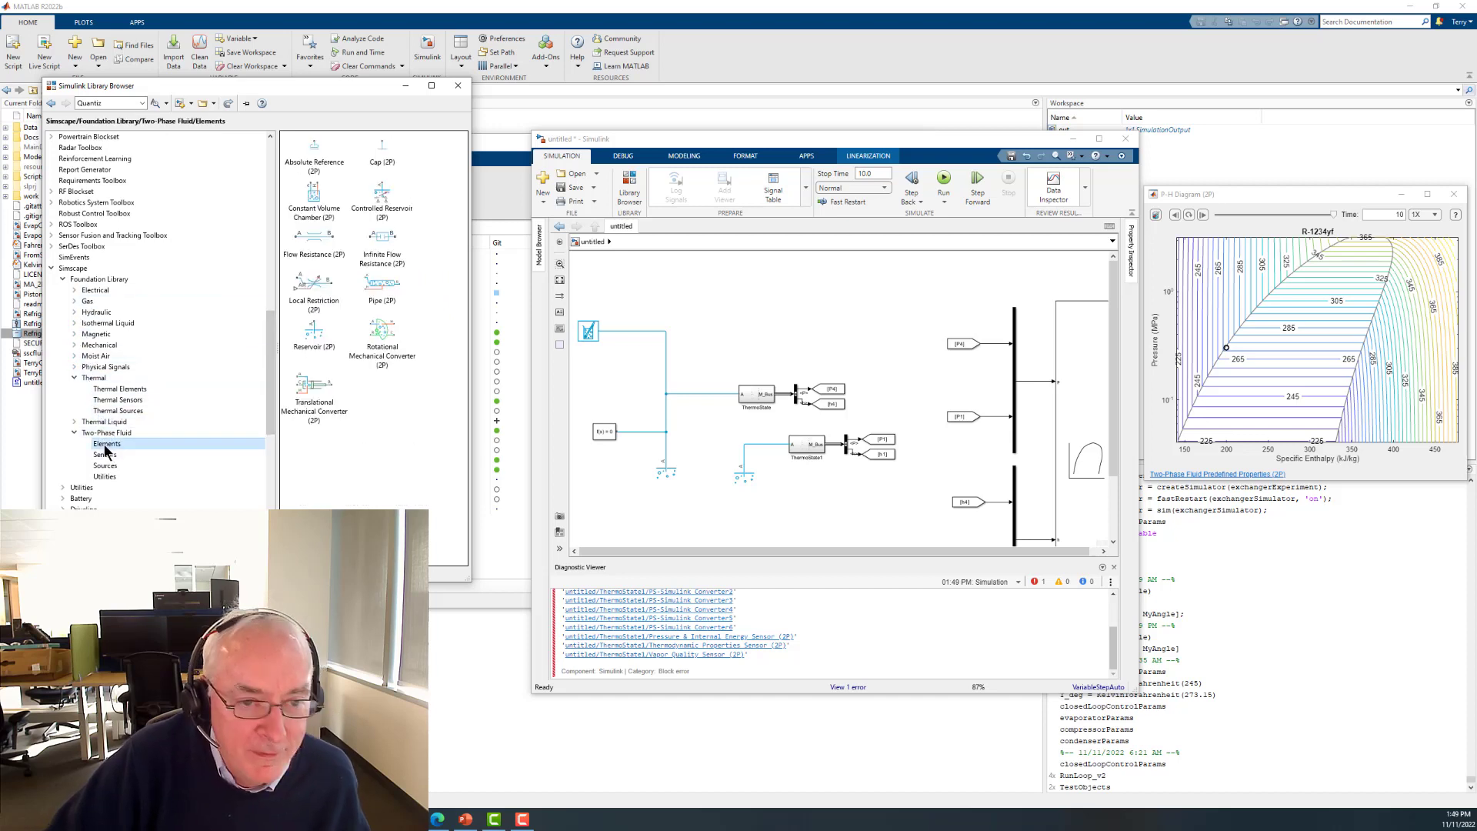
click(381, 241)
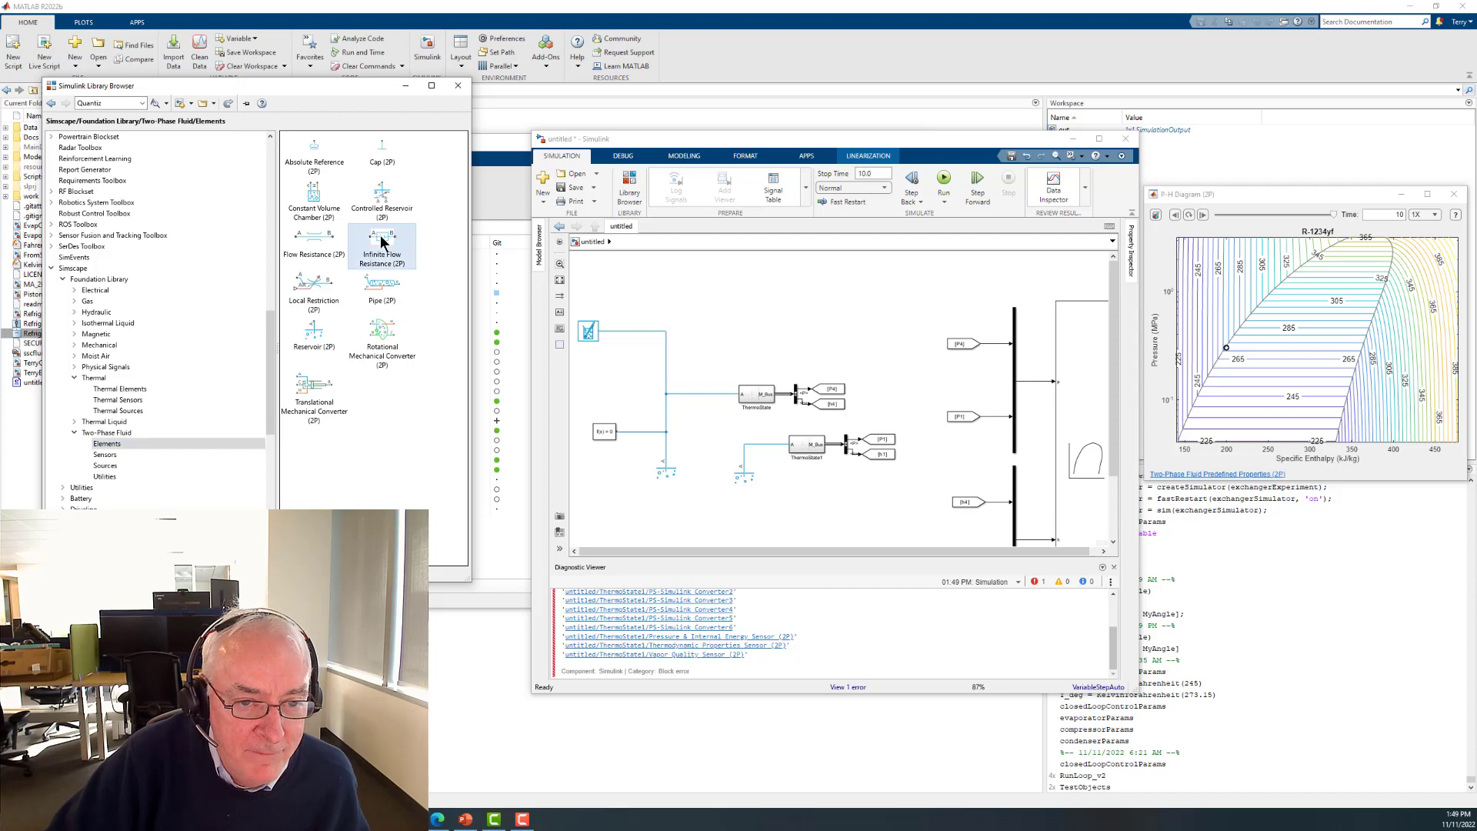
drag(477, 319, 712, 449)
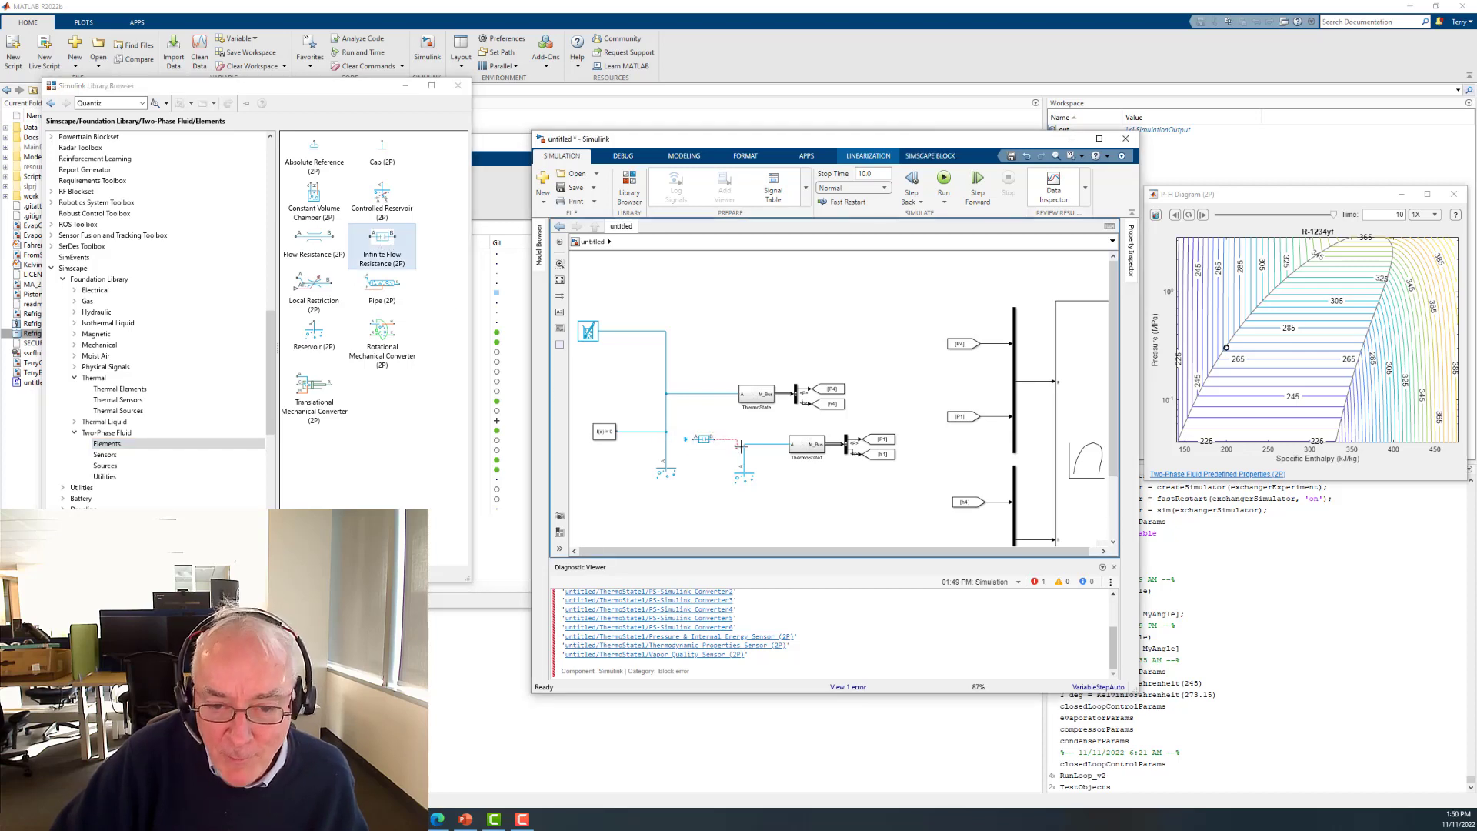
- Connect the Infinite Flow Resistance between the two reservoir lines and run the simulation
click(684, 449)
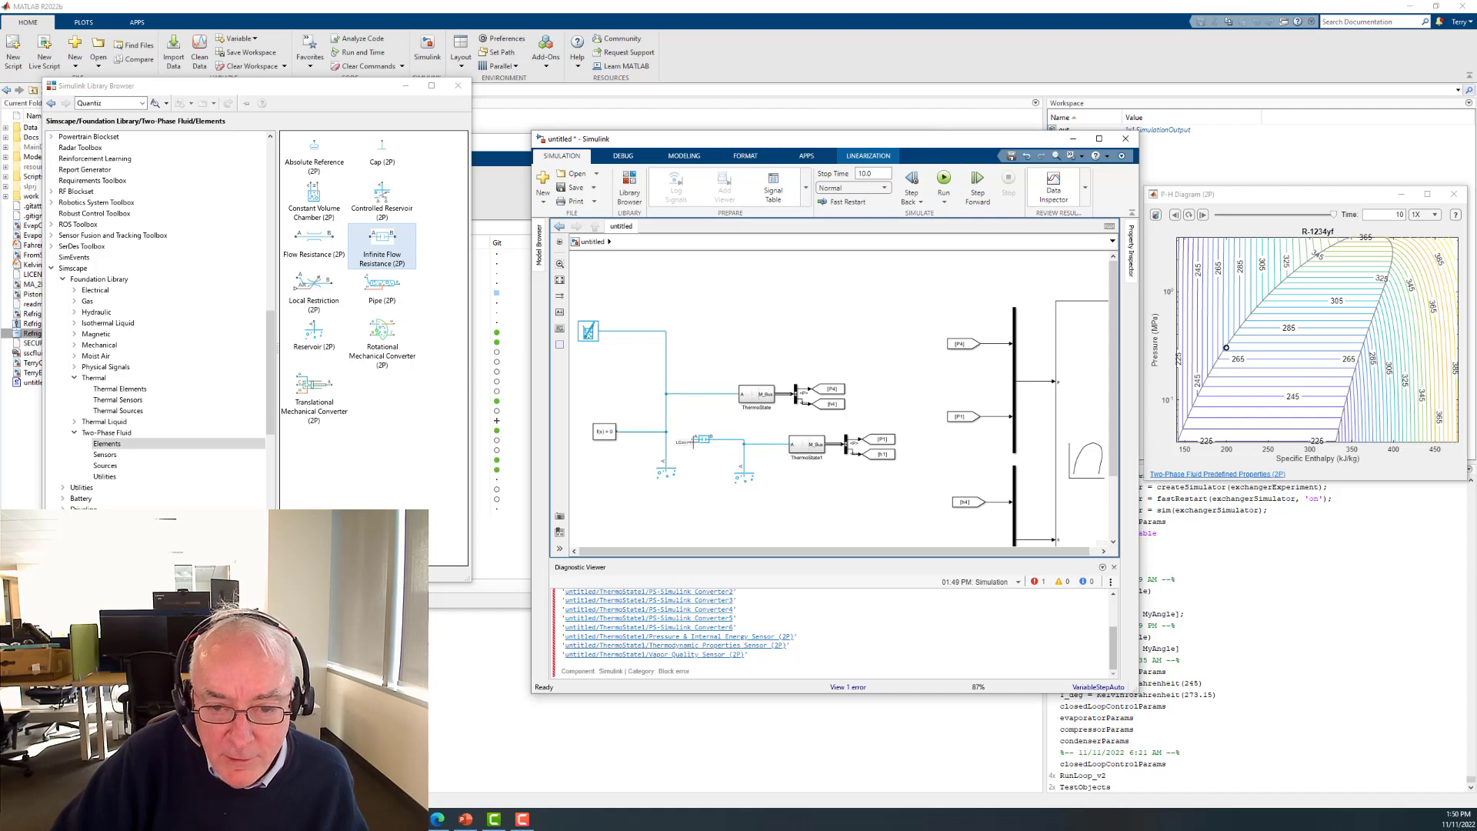
drag(696, 440, 660, 437)
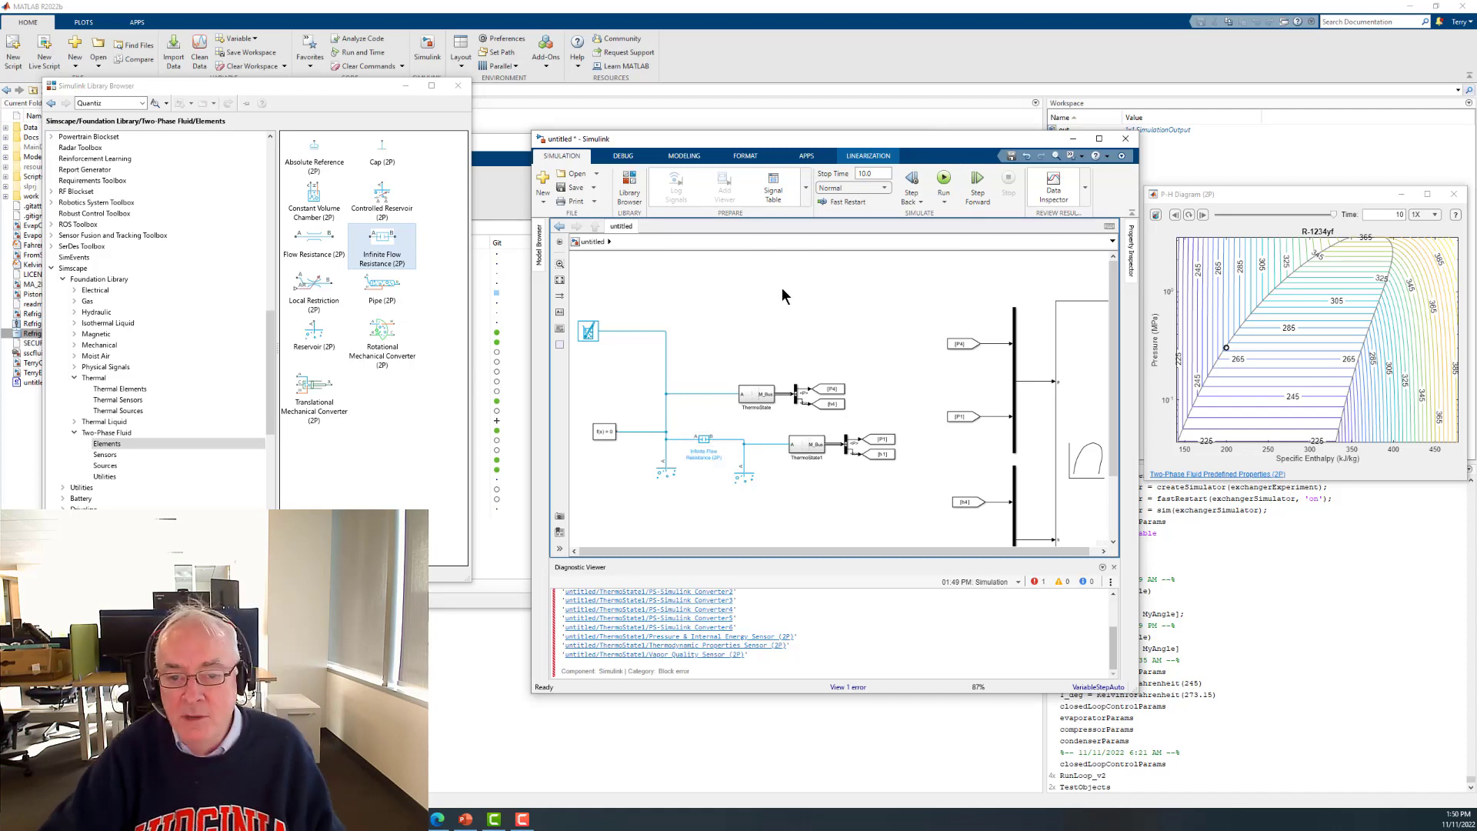
click(944, 181)
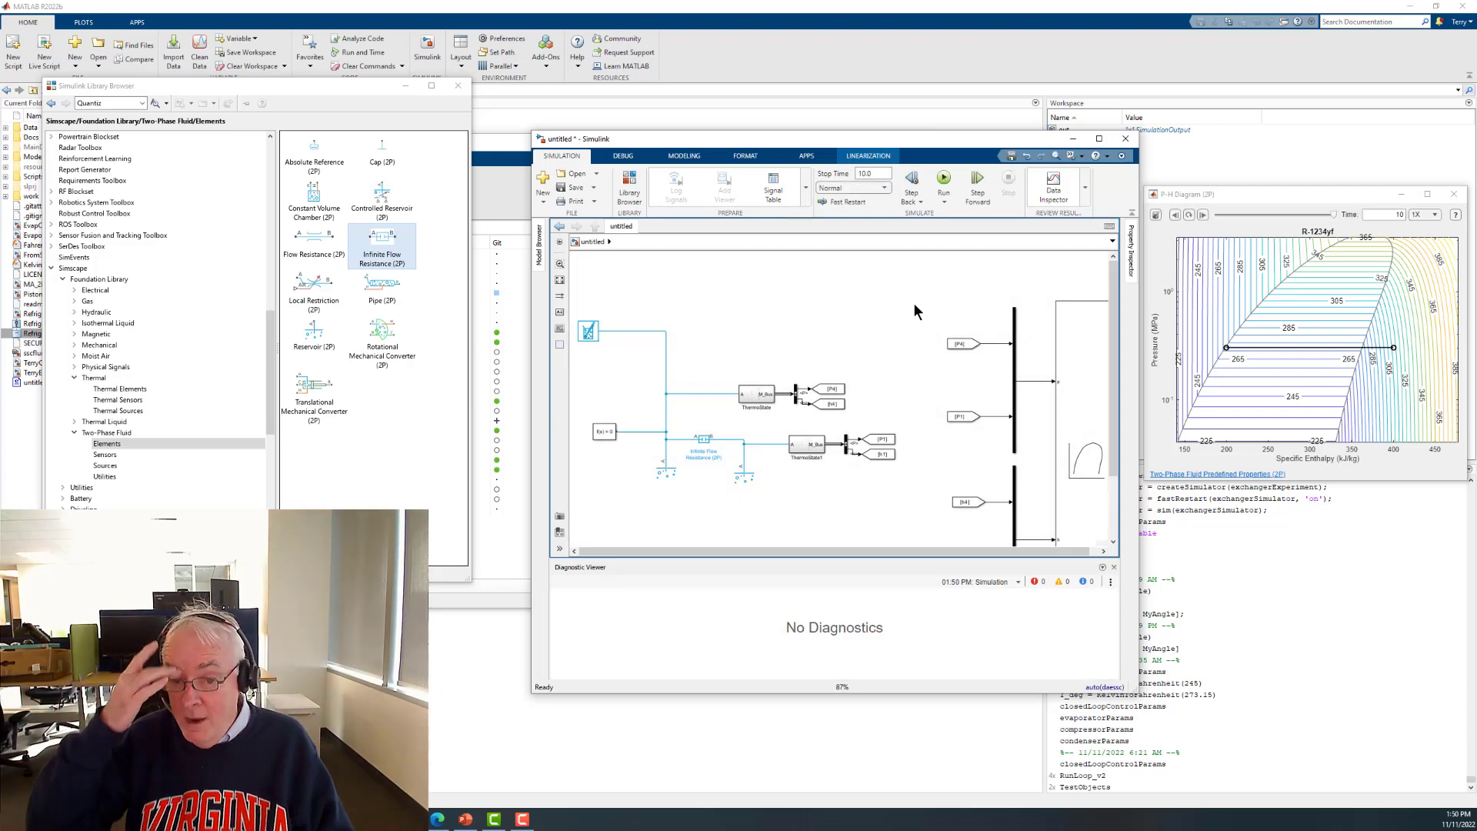
- Set the second reservoir's specific enthalpy to 370 kJ/kg and rerun the simulation
double_click(743, 478)
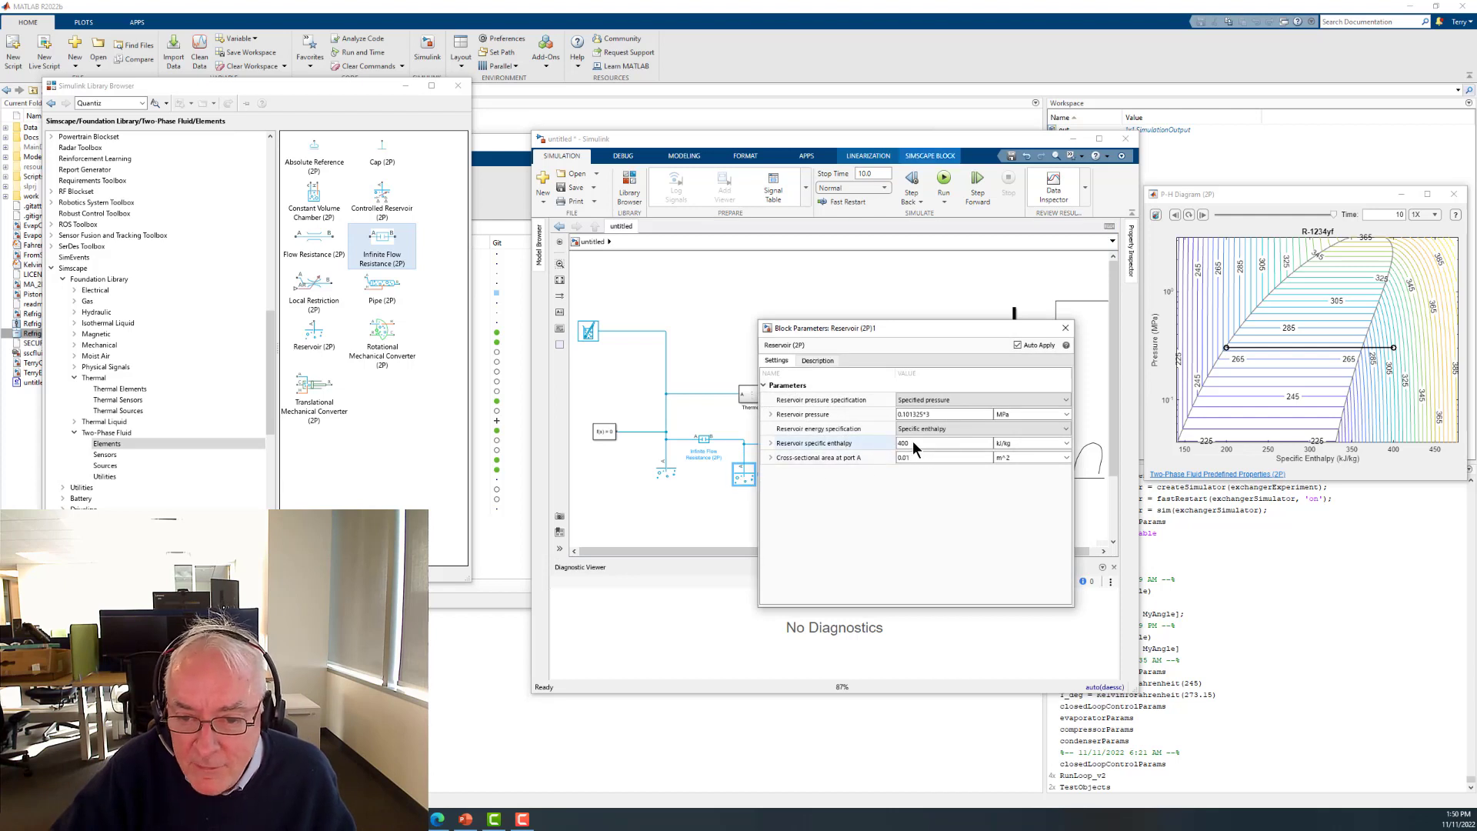
double_click(914, 445)
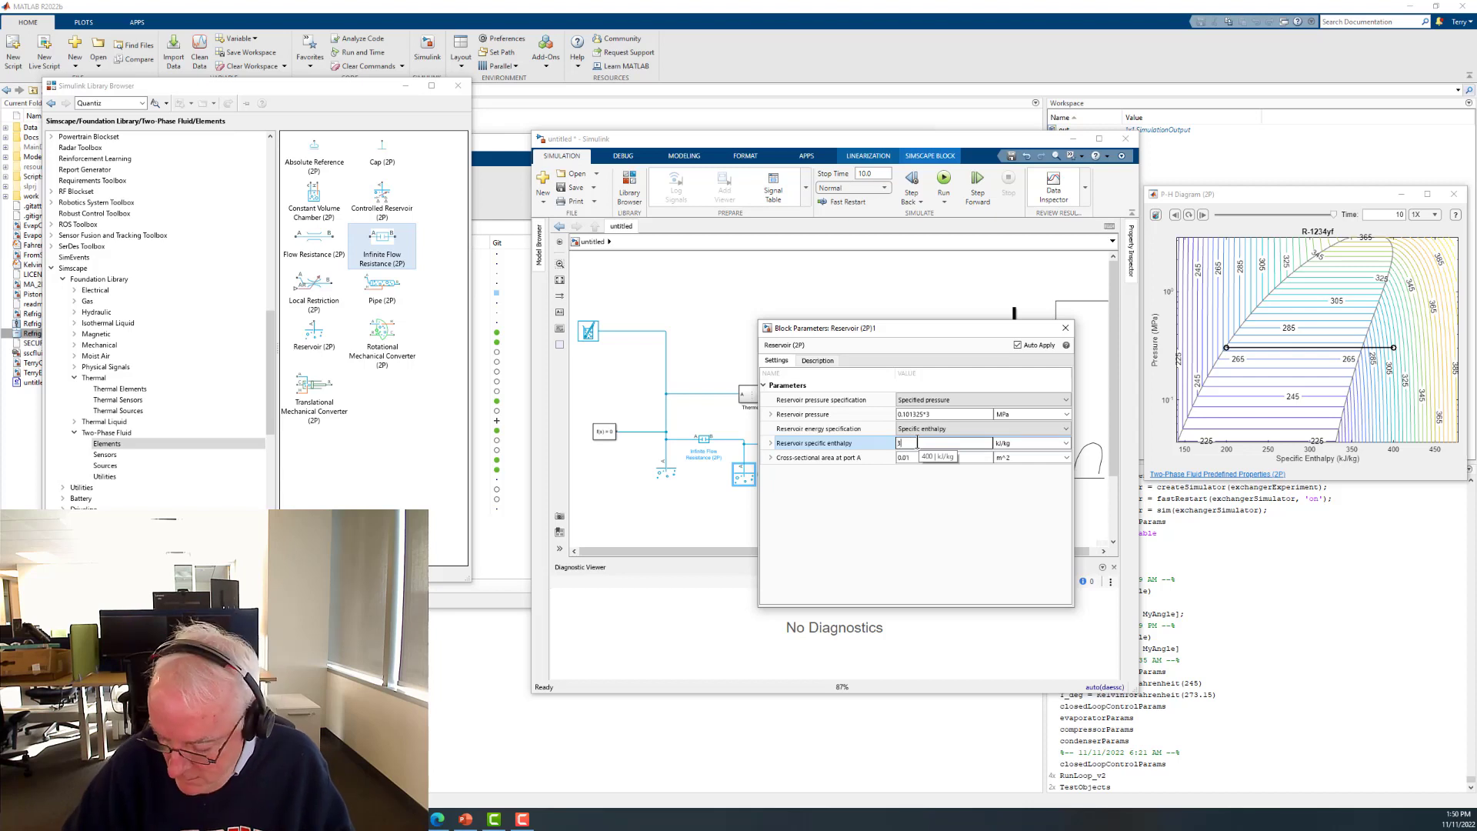
key(Return)
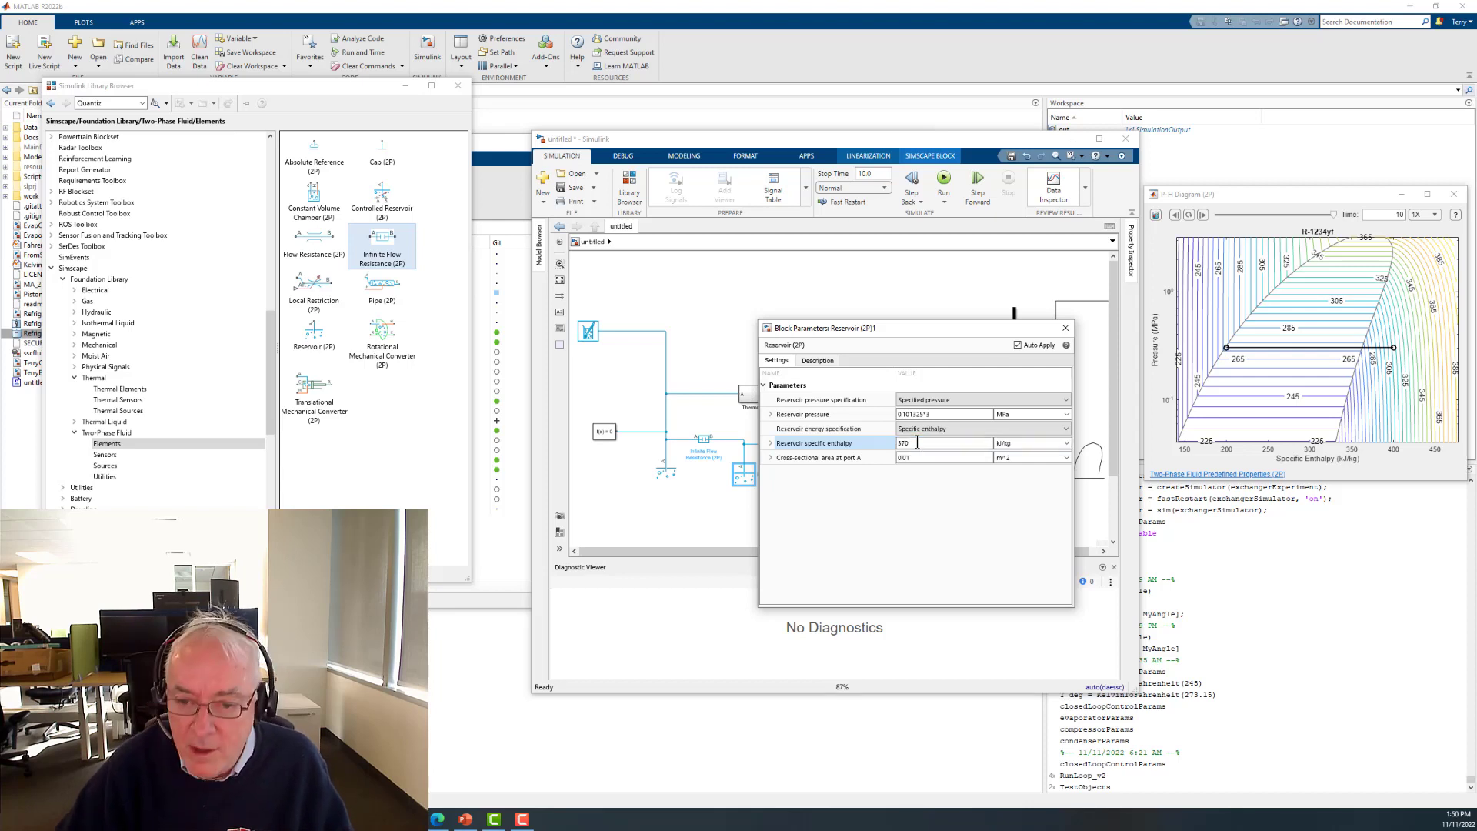
click(1065, 329)
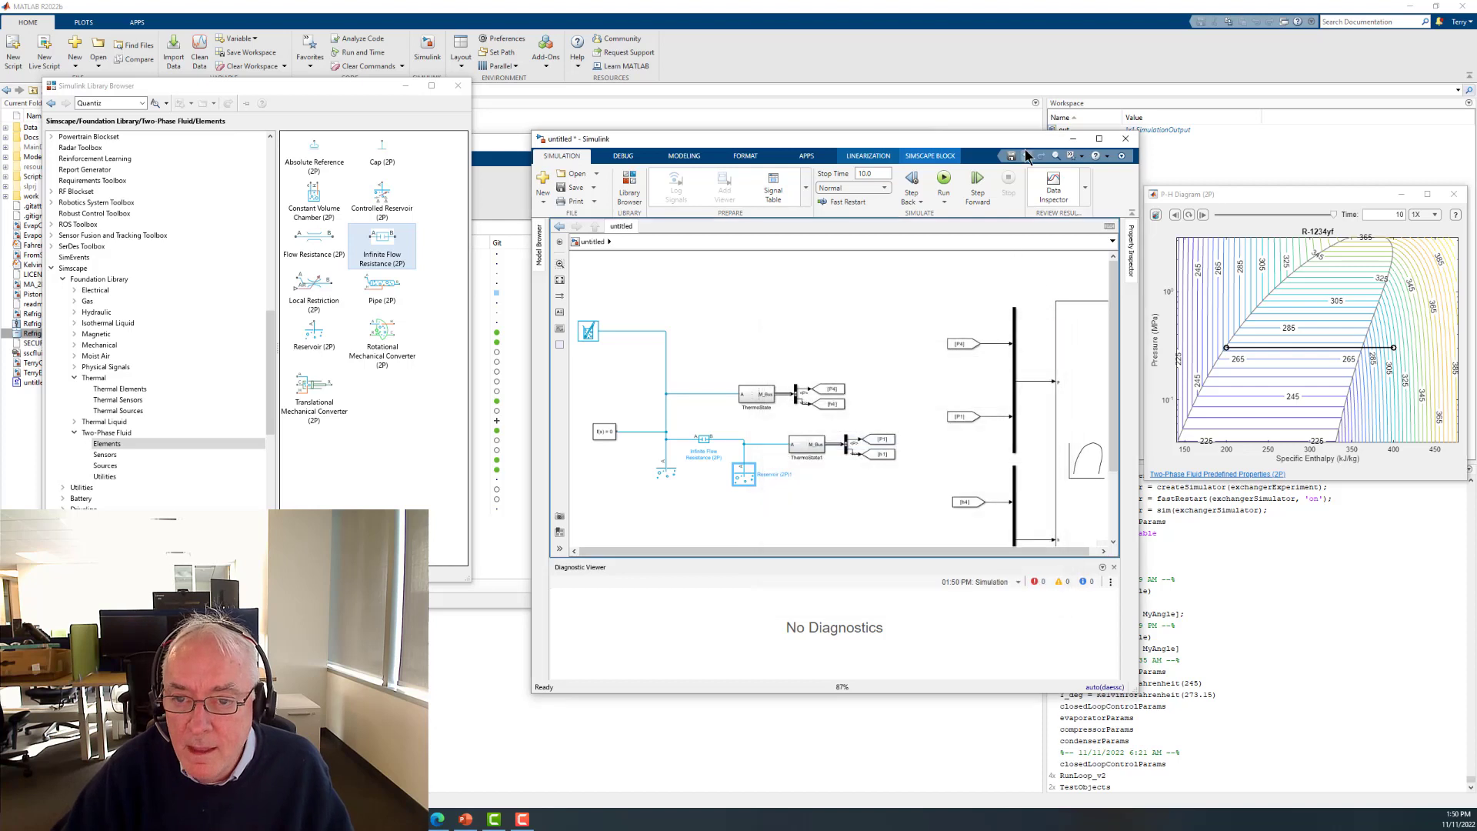
click(944, 180)
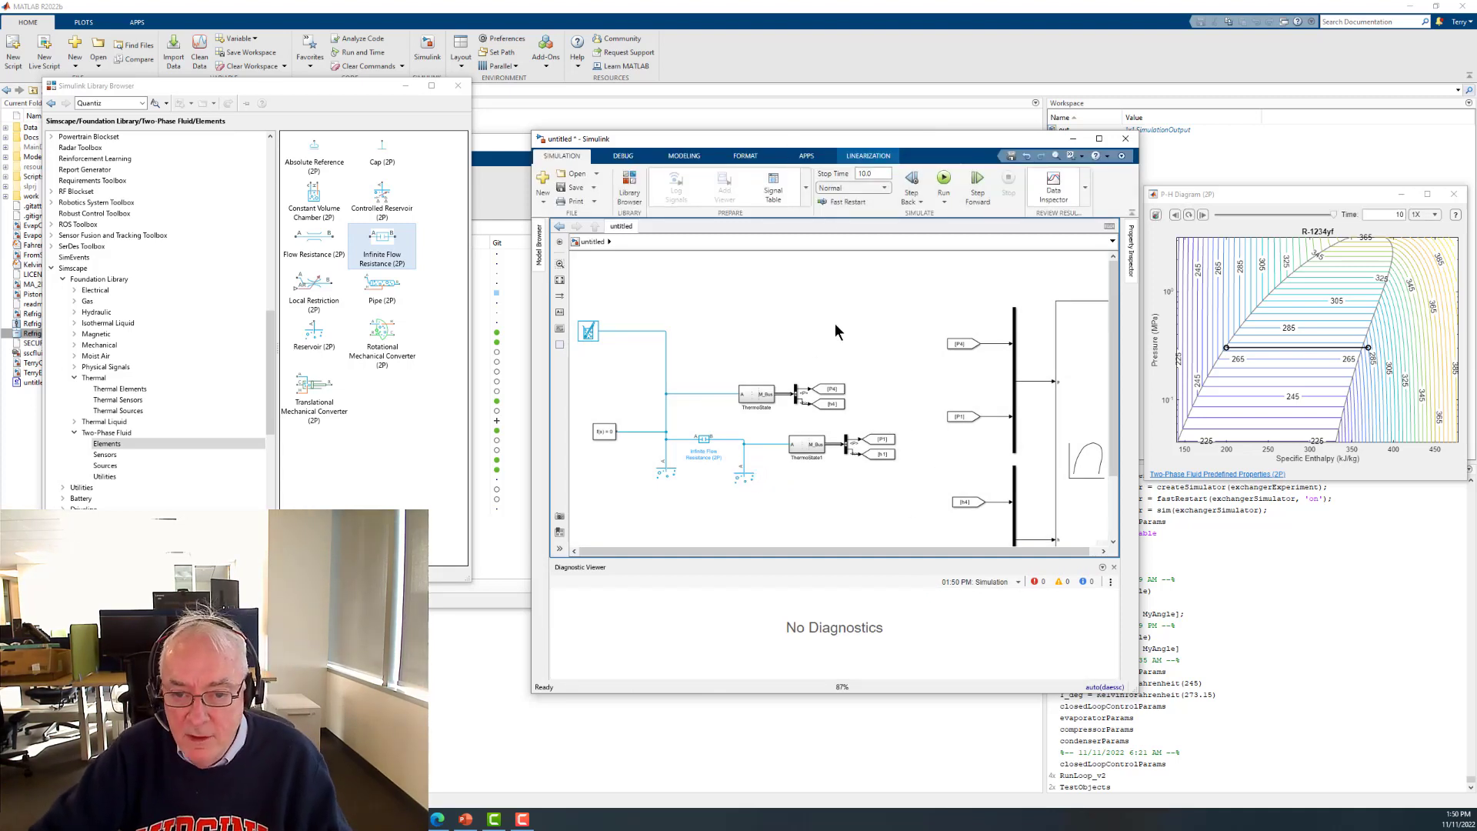
- Create two copies of the reservoir above the sensor branches, rotated so their ports face down
key(space)
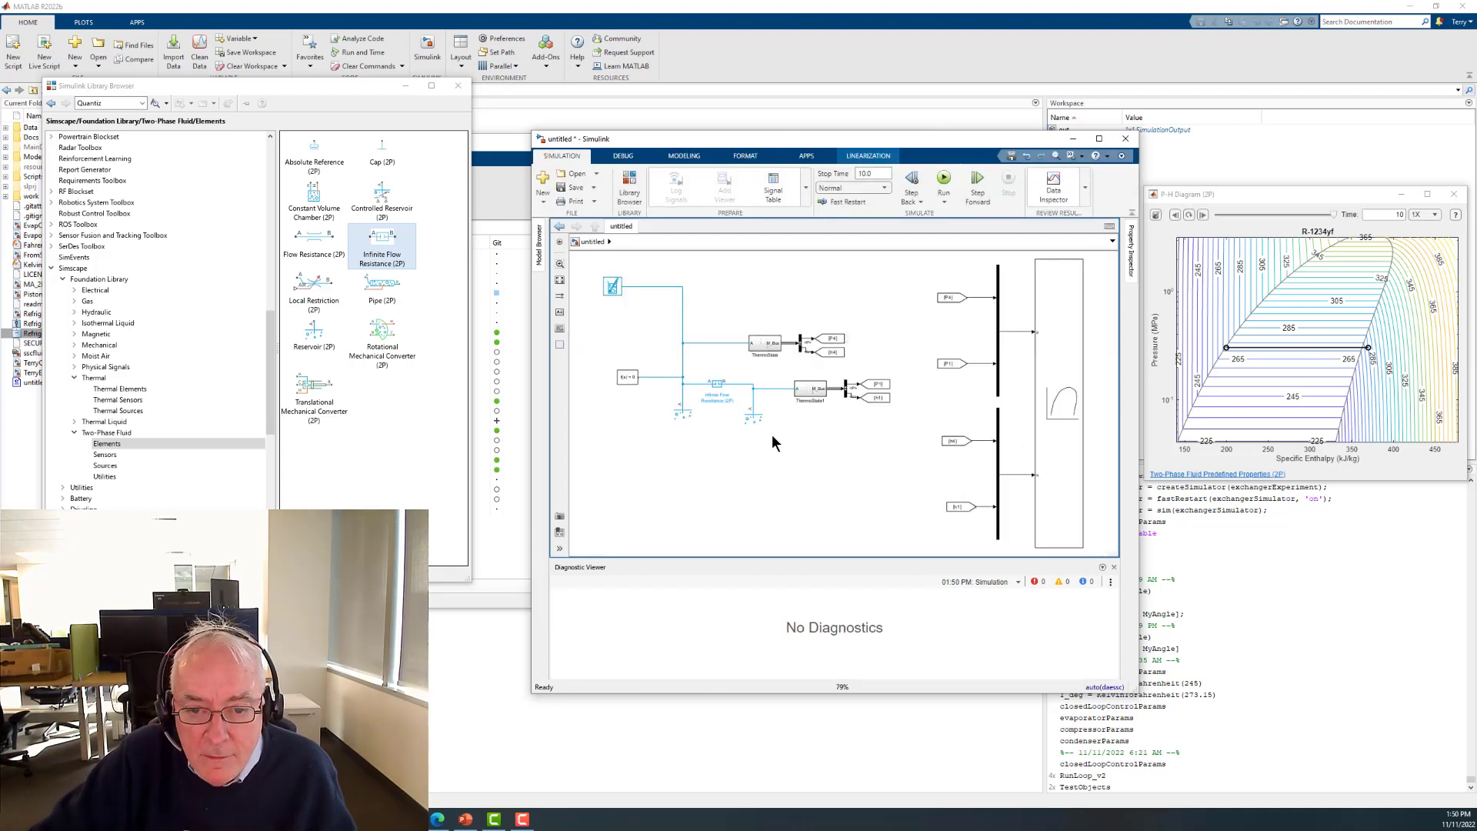
drag(755, 415, 786, 307)
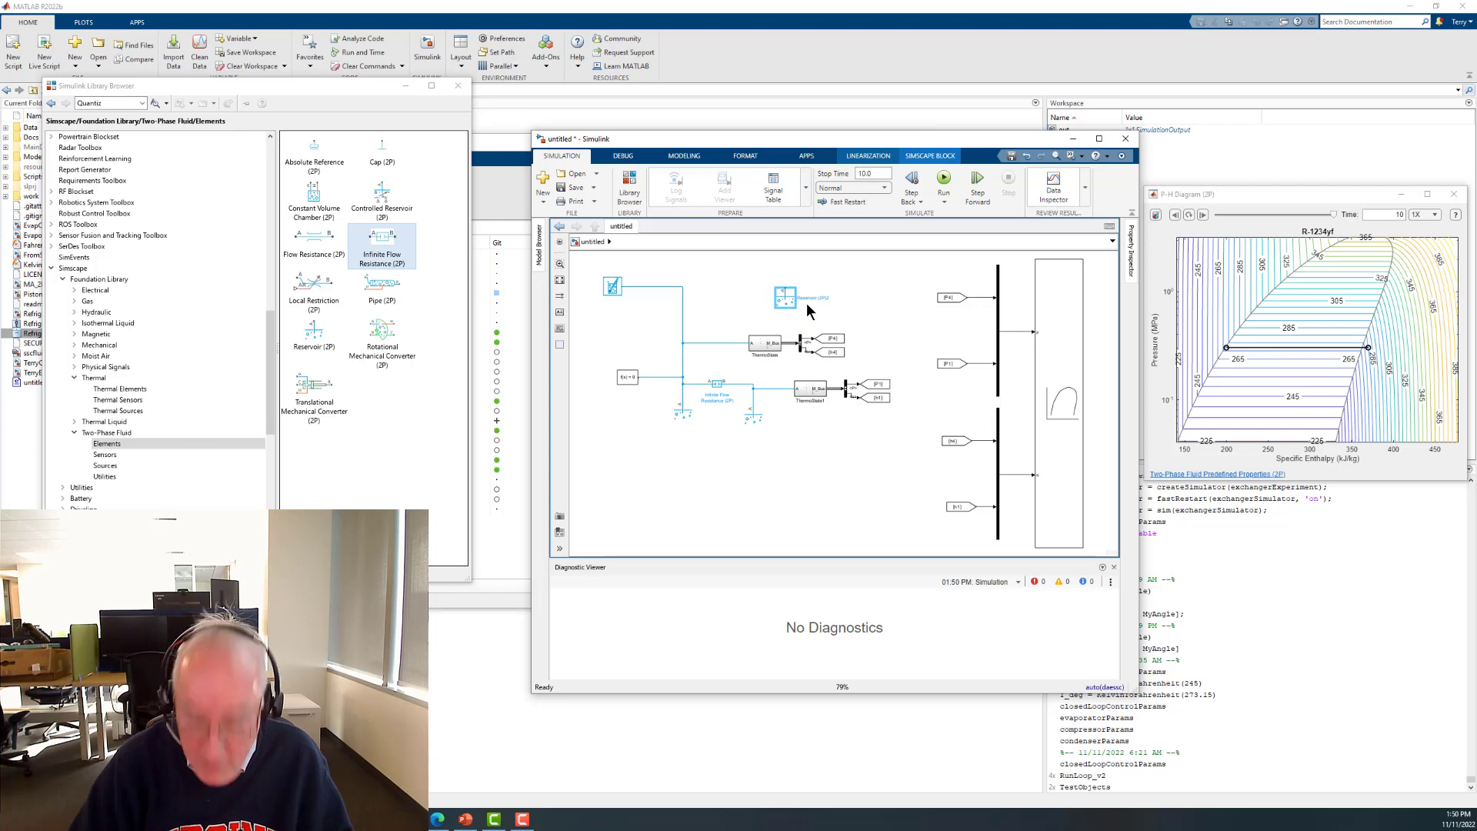
key(ctrl+r)
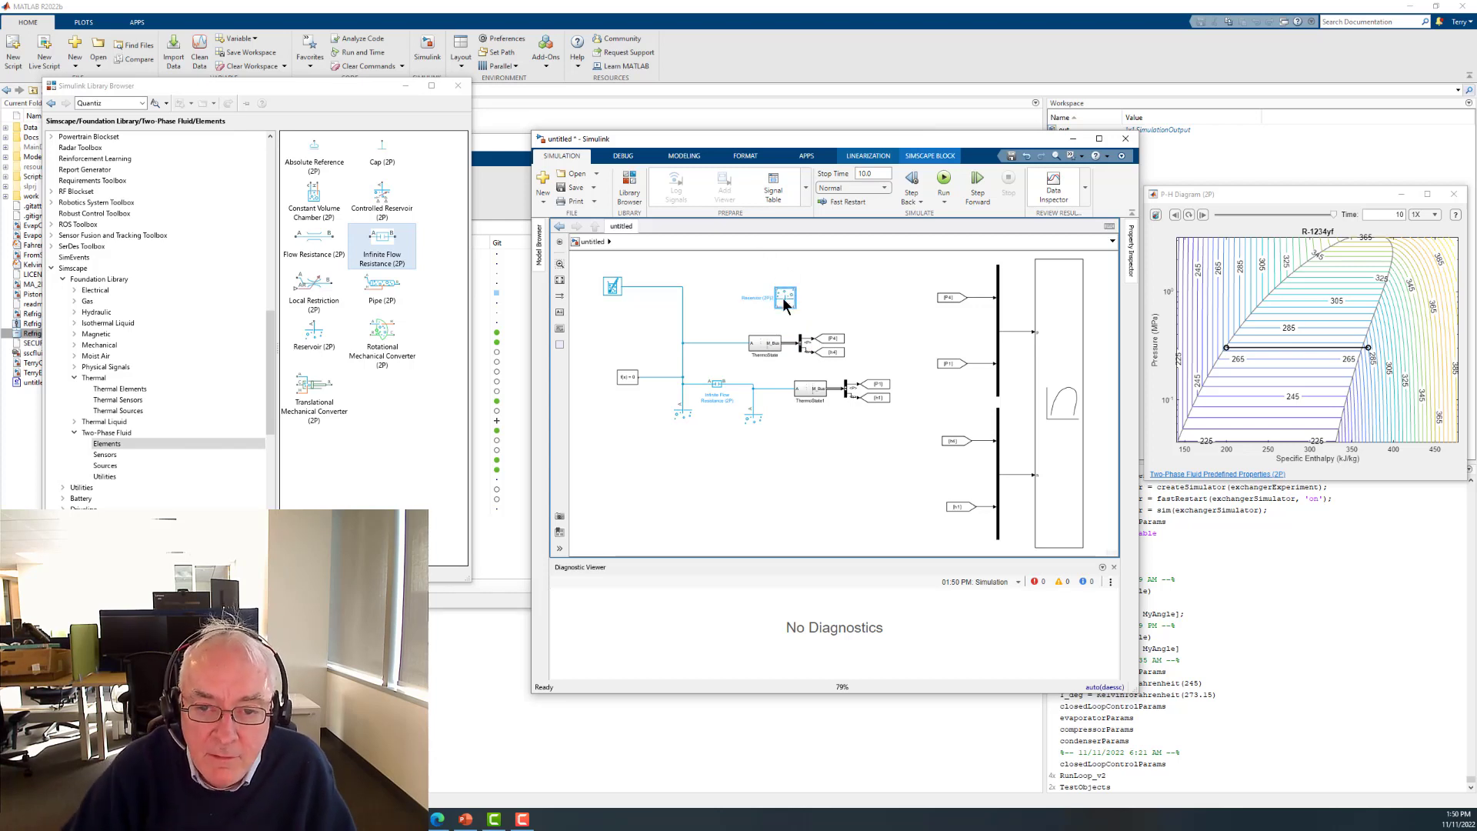
drag(781, 300, 813, 283)
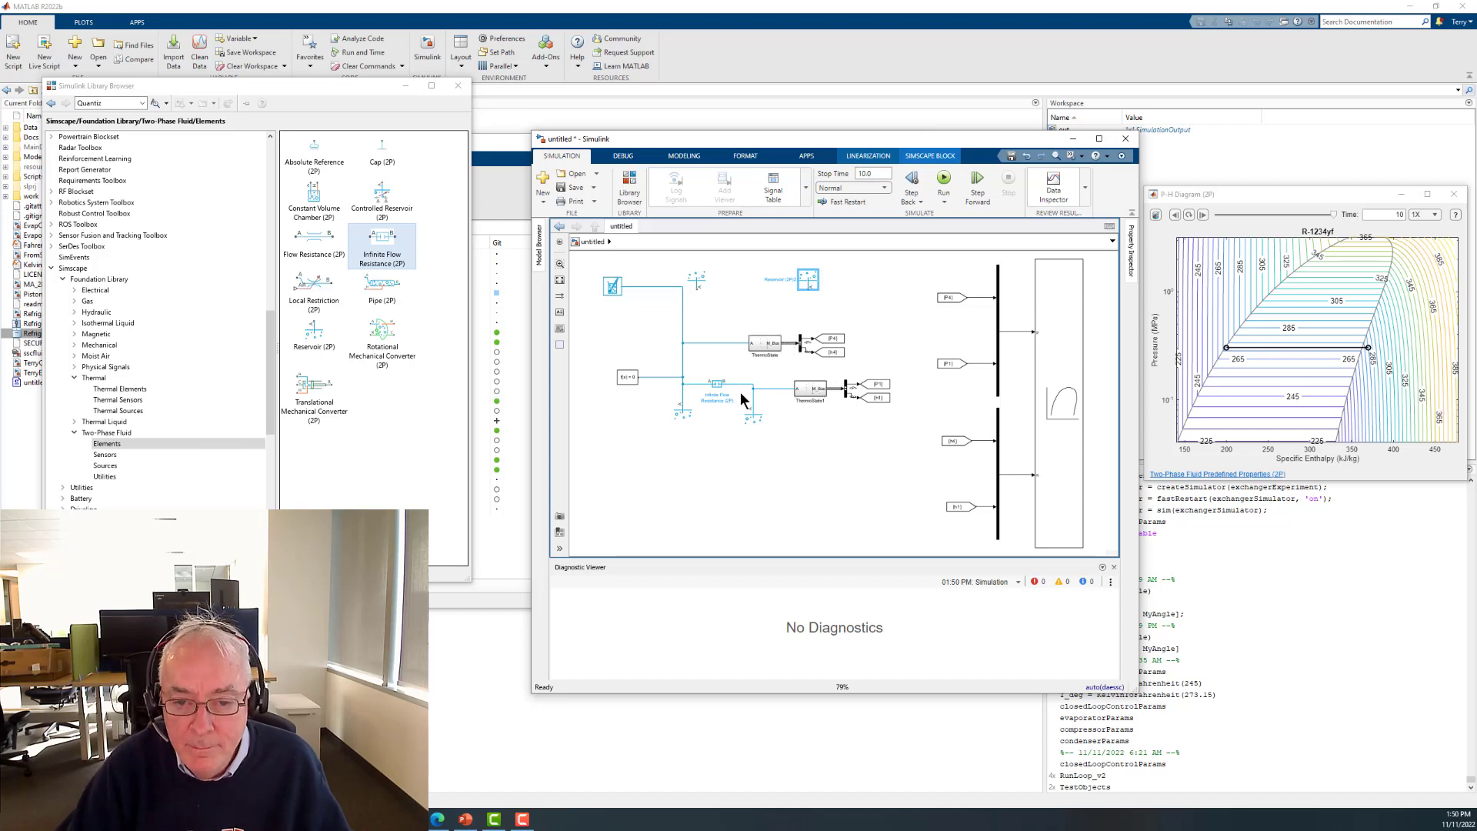
- Shift the From blocks, Mux blocks and P-H Diagram block together to the right to free up space in the model
drag(747, 375, 880, 437)
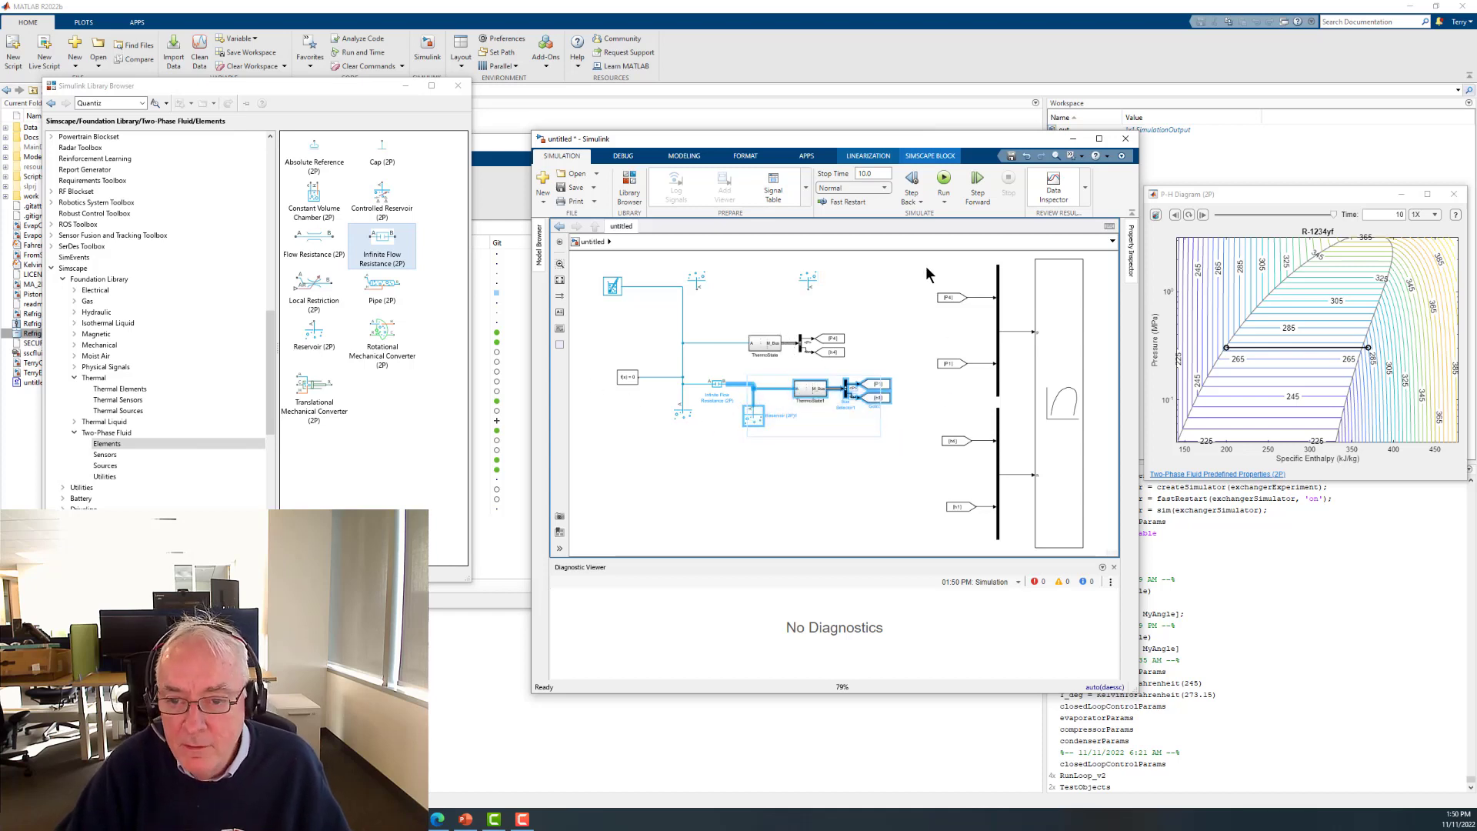
drag(925, 266, 1092, 536)
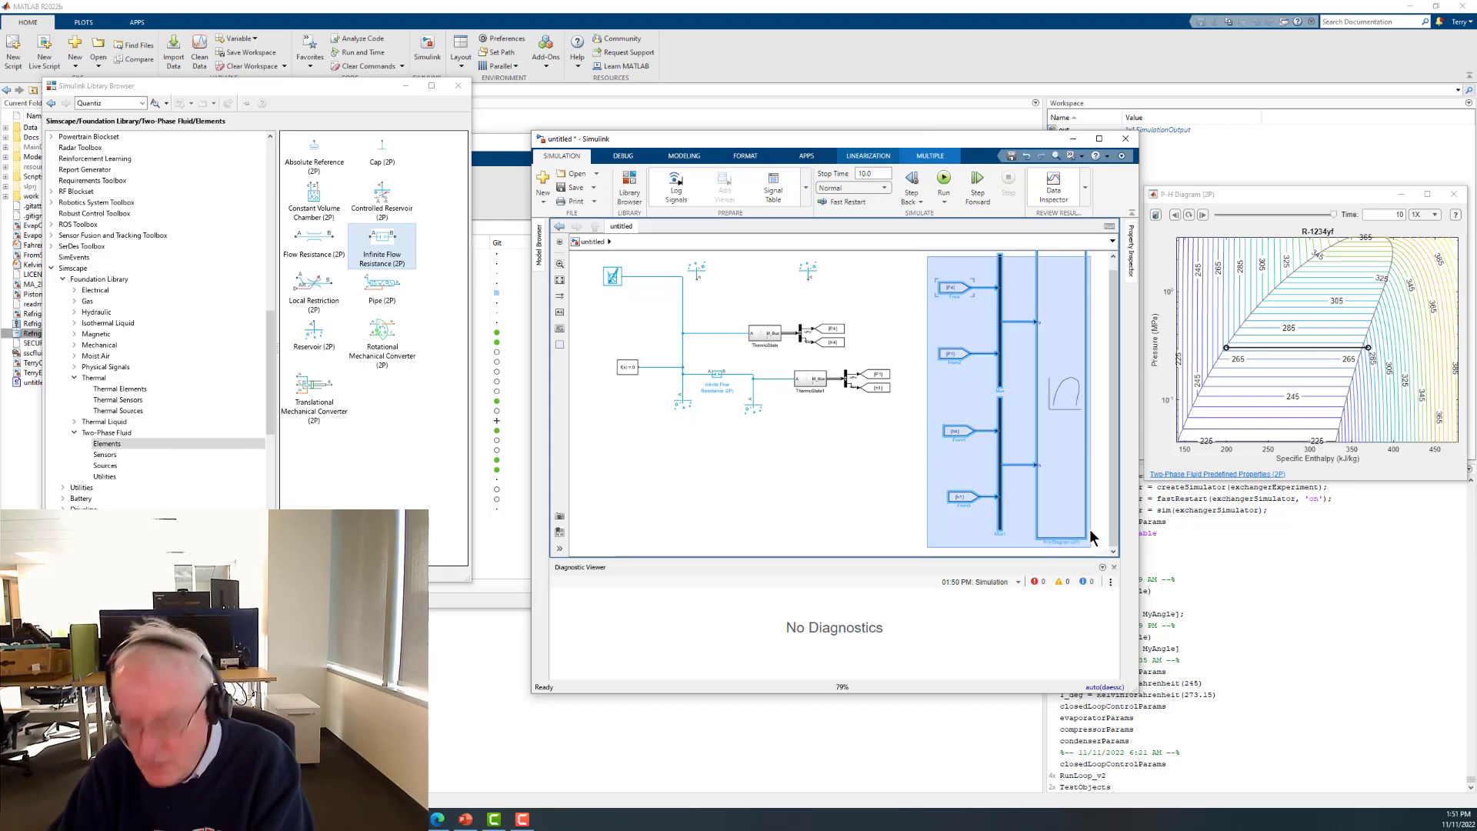
key(Right)
key(Right)
key(Right)
key(Right)
key(Right)
key(Right)
key(Right)
key(Right)
key(Right)
key(Right)
key(Right)
key(Right)
key(Right)
key(Right)
key(Right)
key(Right)
key(Right)
key(Right)
key(Right)
key(Right)
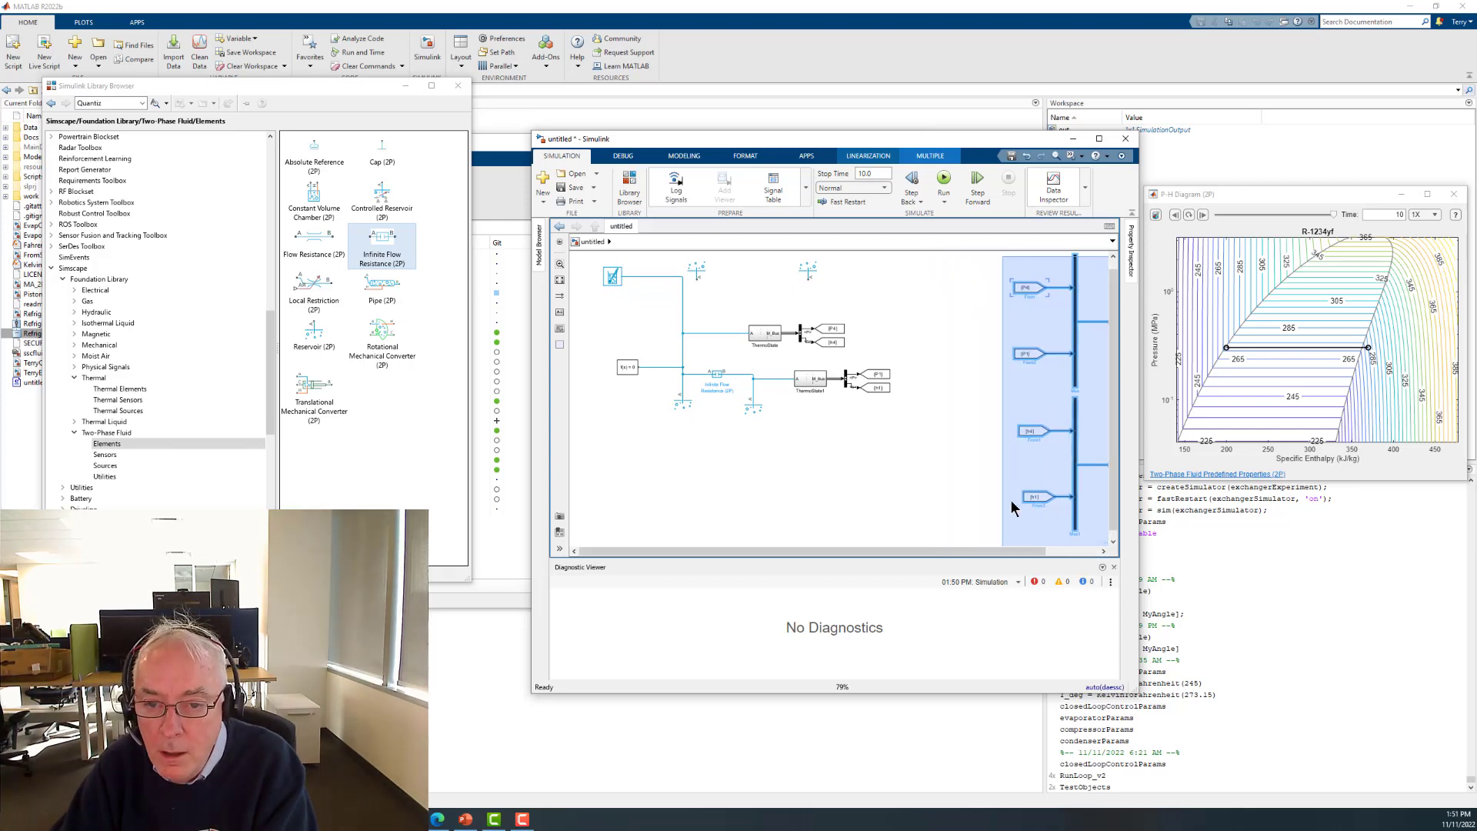
key(Right)
key(Right)
key(Right)
key(Right)
key(Right)
key(Right)
key(Right)
key(Right)
key(Right)
key(Right)
key(Right)
key(Right)
key(Right)
key(Right)
key(Right)
key(Right)
key(Right)
key(Right)
key(Right)
key(Right)
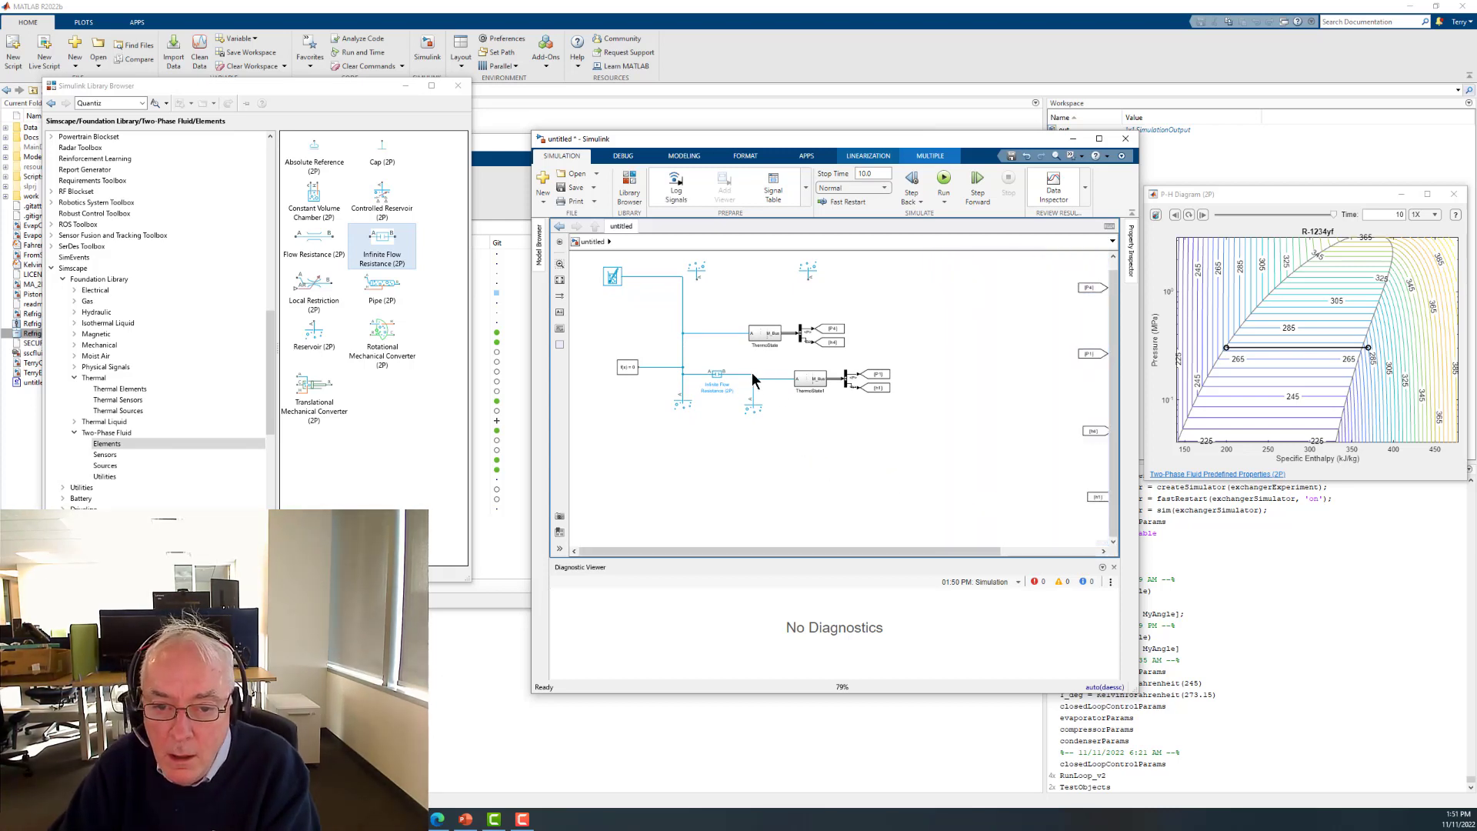
- Move the second reservoir with its sensor branch and Goto blocks to the right and align one new upper reservoir above it
drag(744, 361, 927, 429)
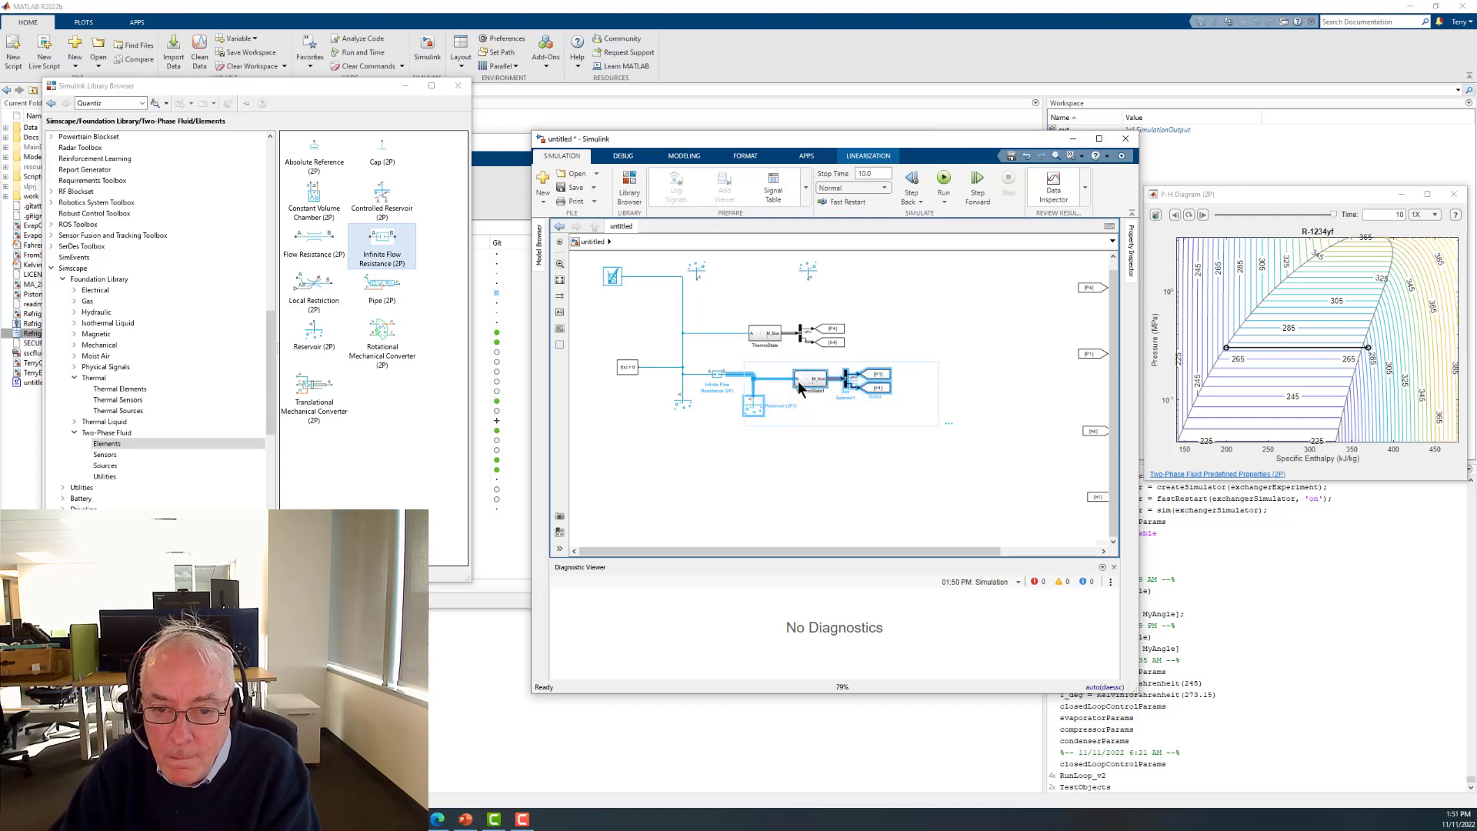
drag(798, 387, 917, 390)
click(906, 331)
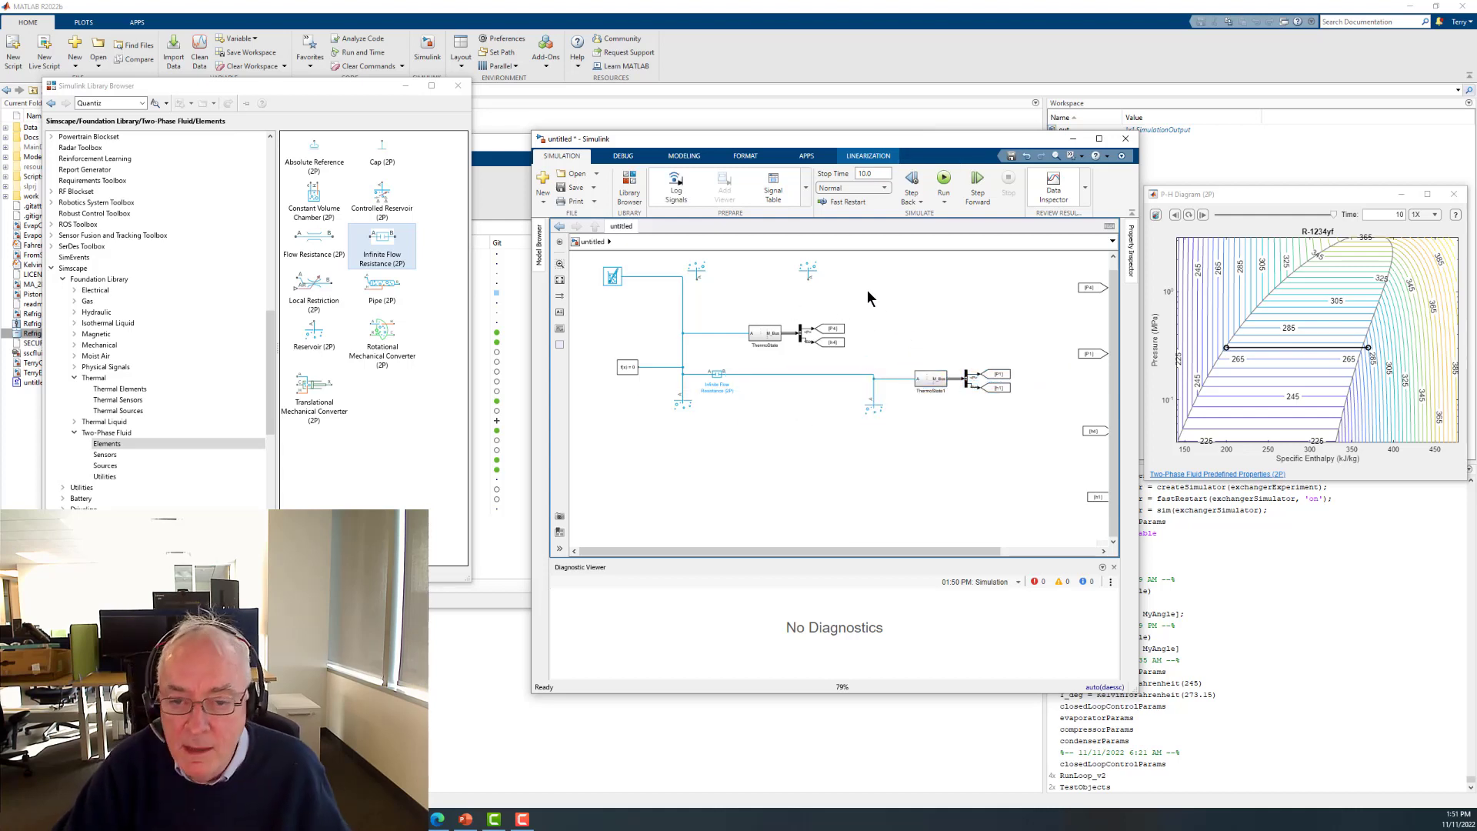
drag(811, 272, 888, 278)
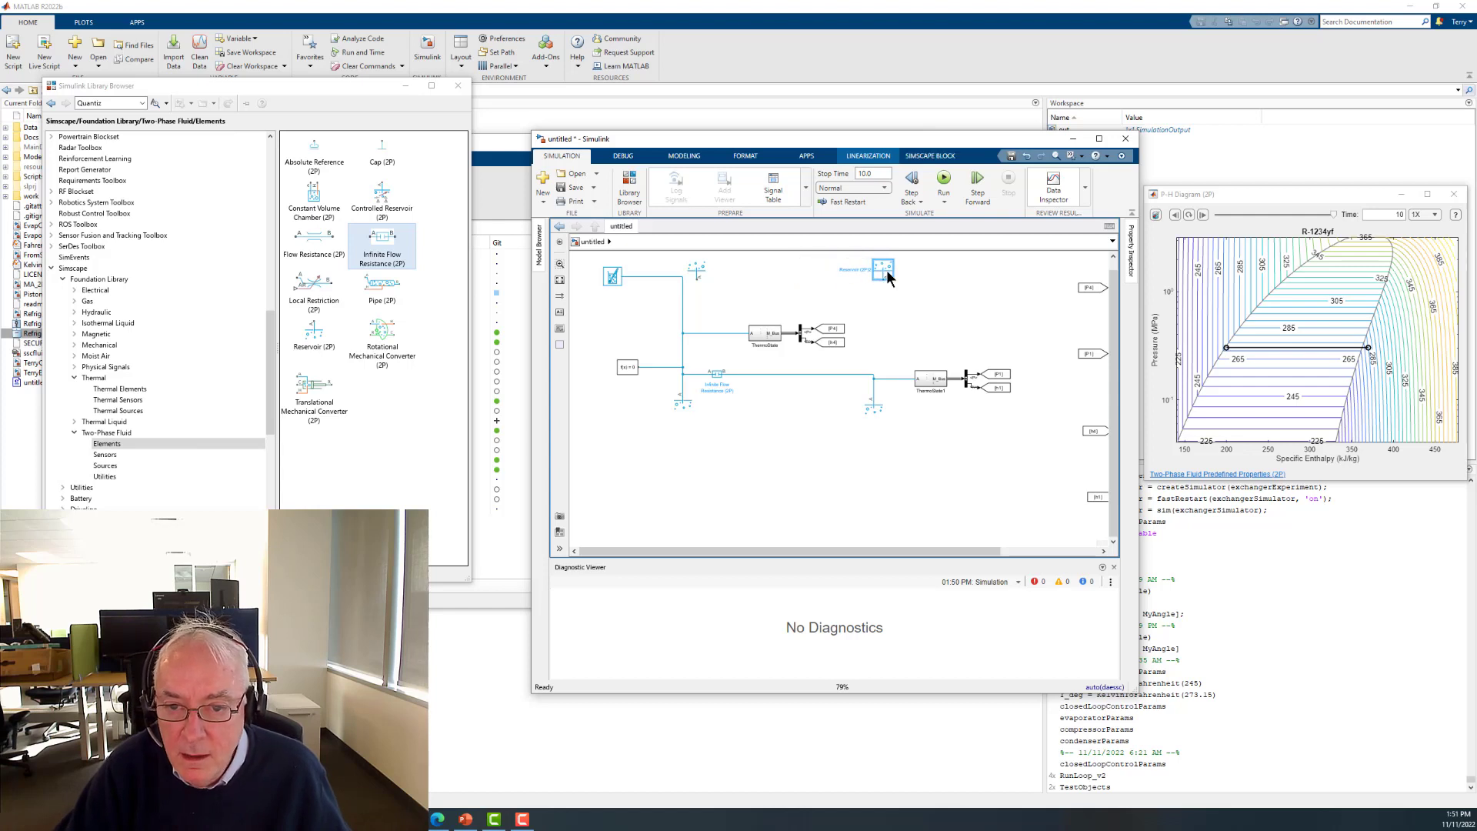
- Copy the Infinite Flow Resistance, rotate it vertically and connect it between the second reservoir's line and the upper reservoir above it
drag(715, 376, 885, 323)
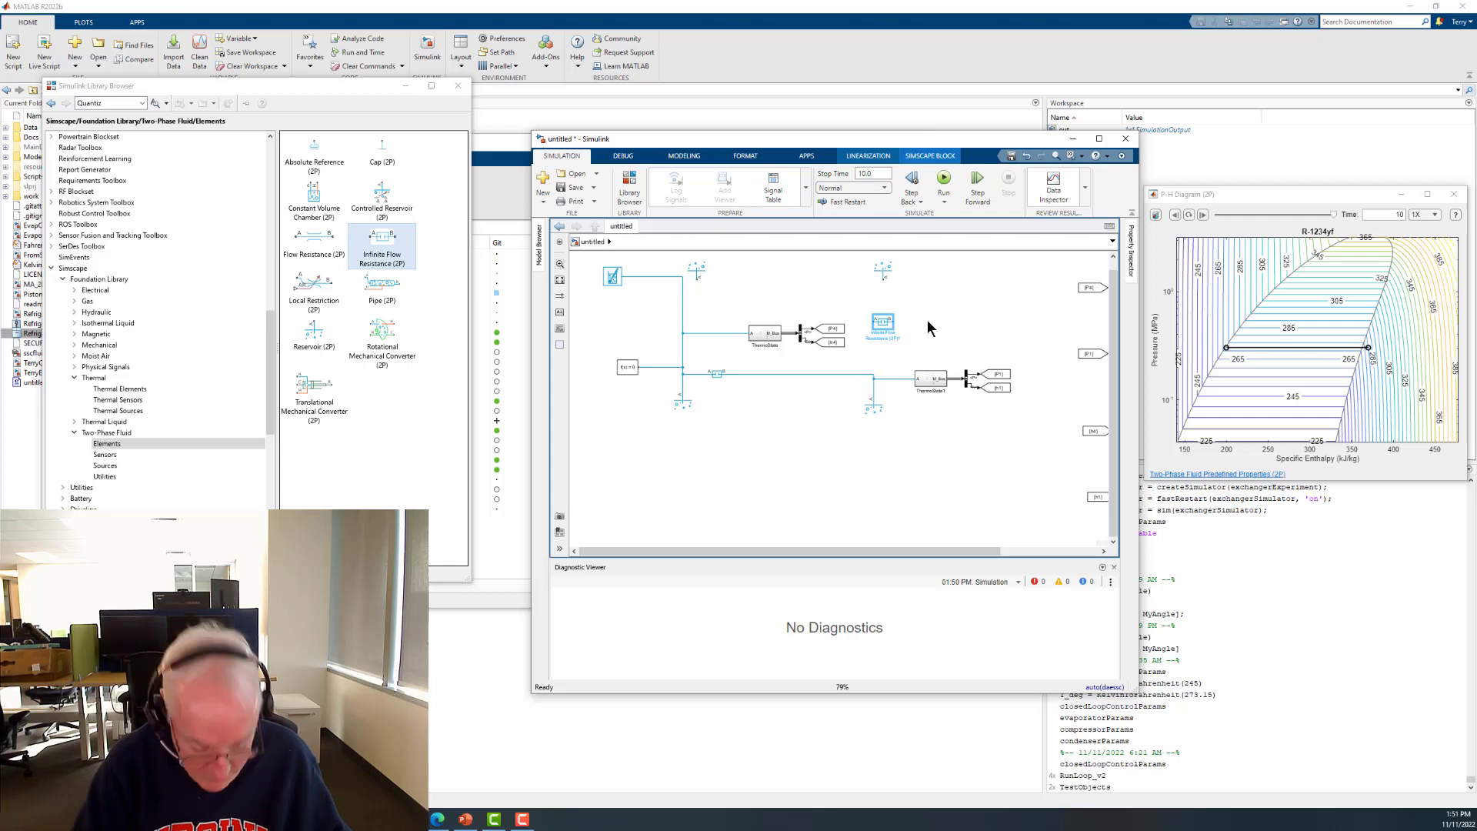
key(ctrl+r)
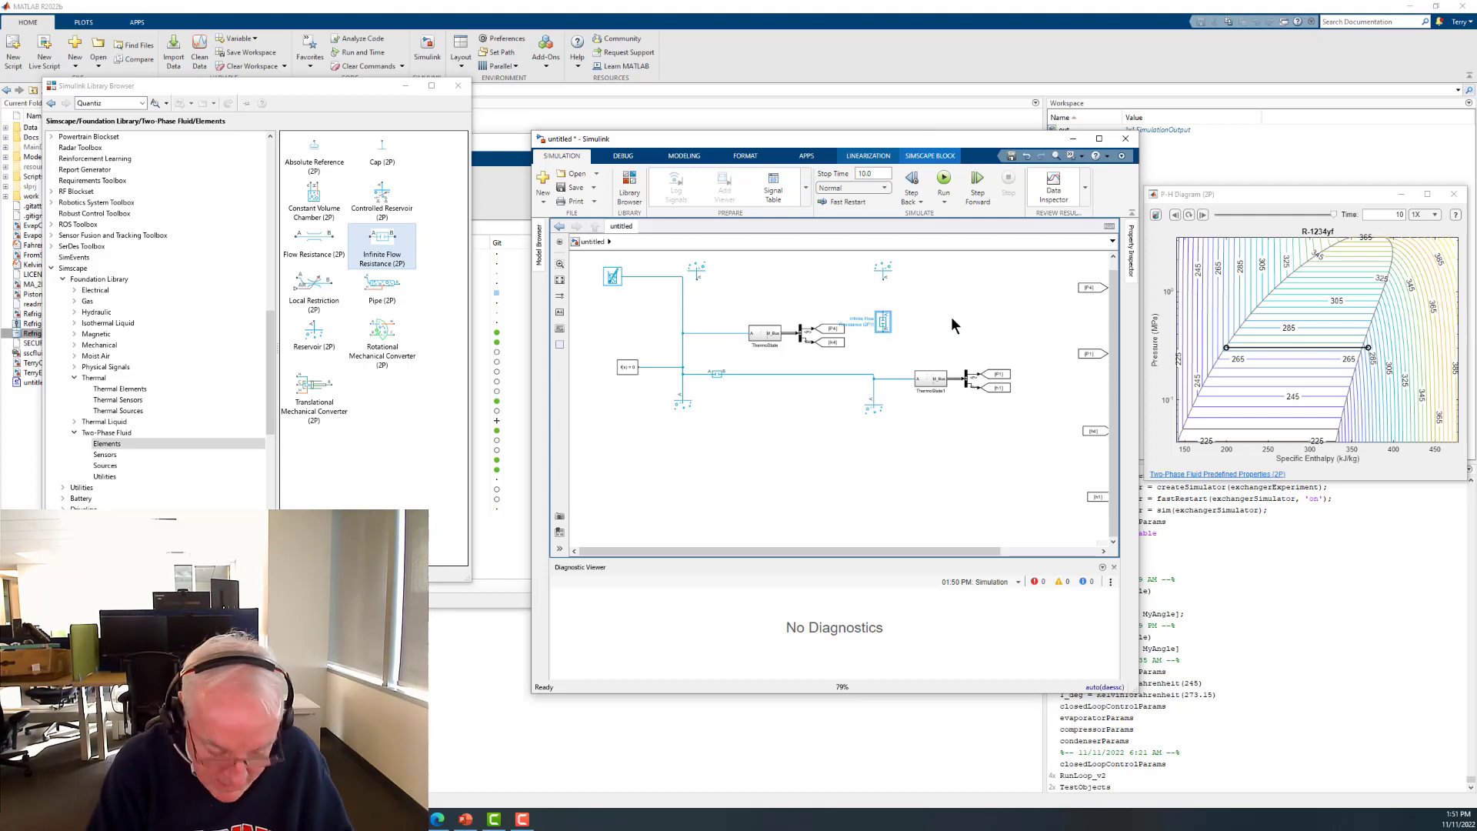
key(ctrl+r)
key(ctrl+r)
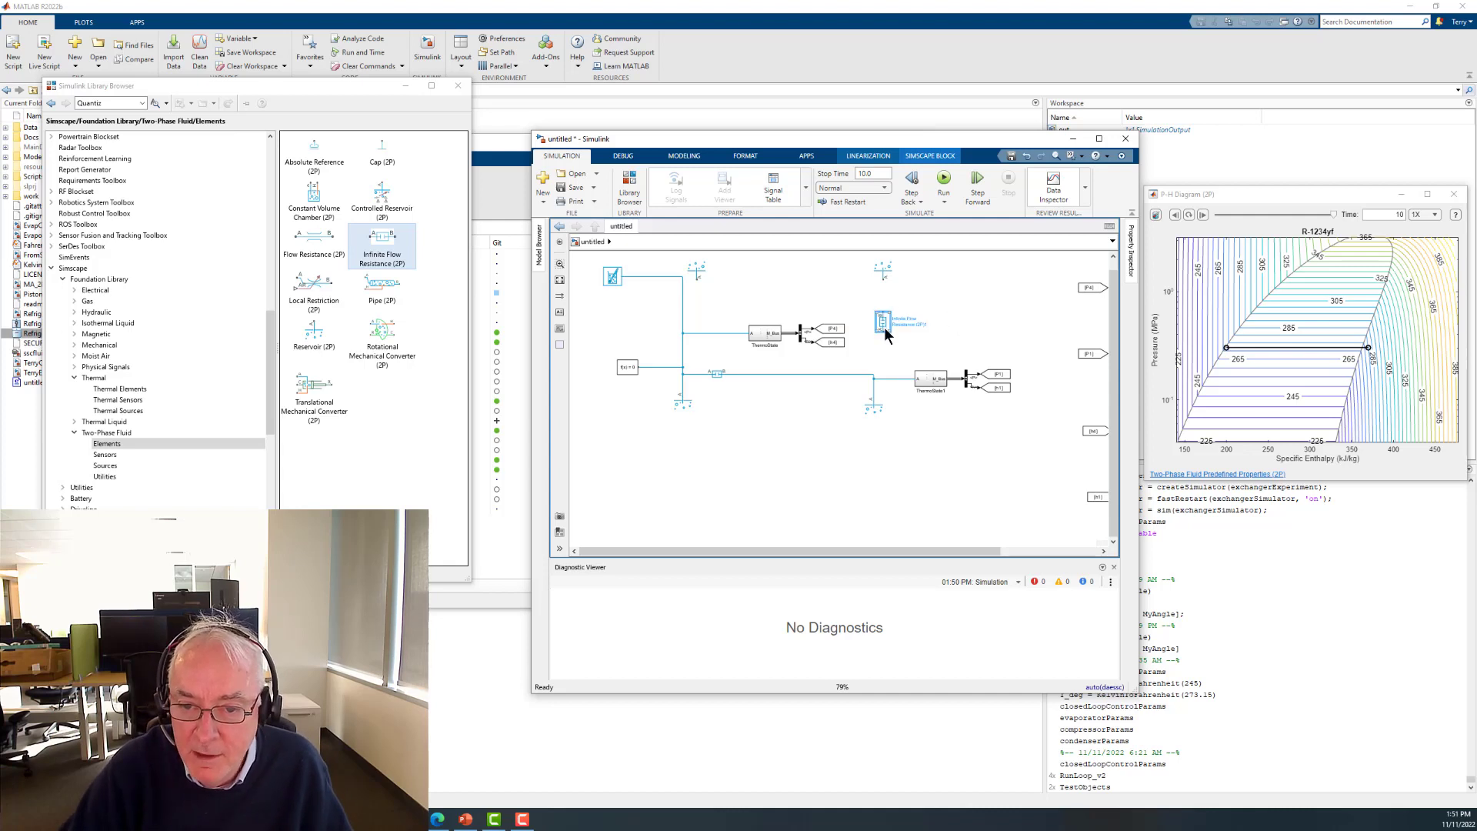
drag(883, 333, 870, 369)
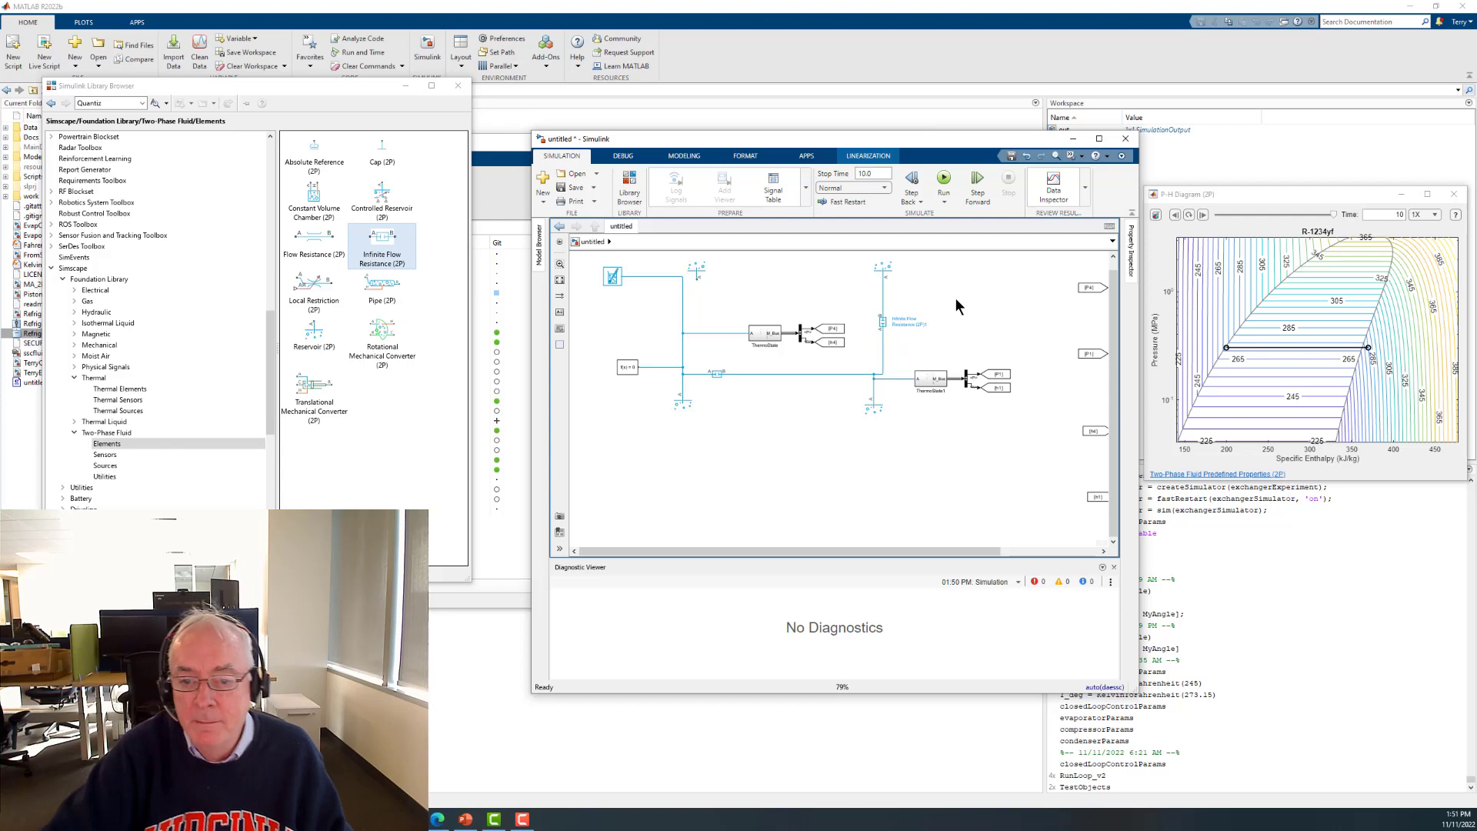
- Copy the vertical Infinite Flow Resistance, rotate it horizontally and connect it between the two upper reservoirs
click(882, 323)
drag(882, 323, 801, 288)
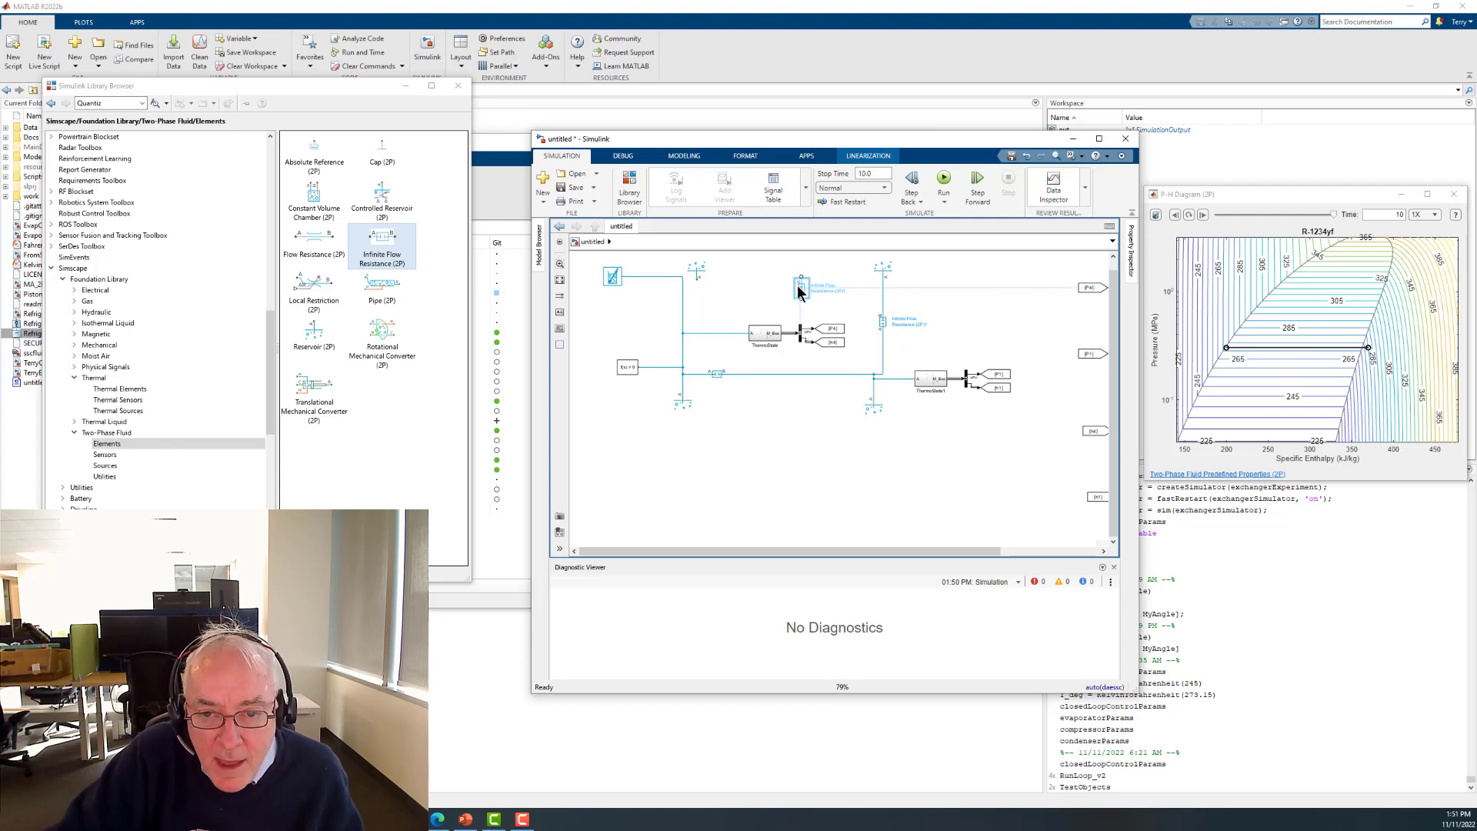
key(ctrl+r)
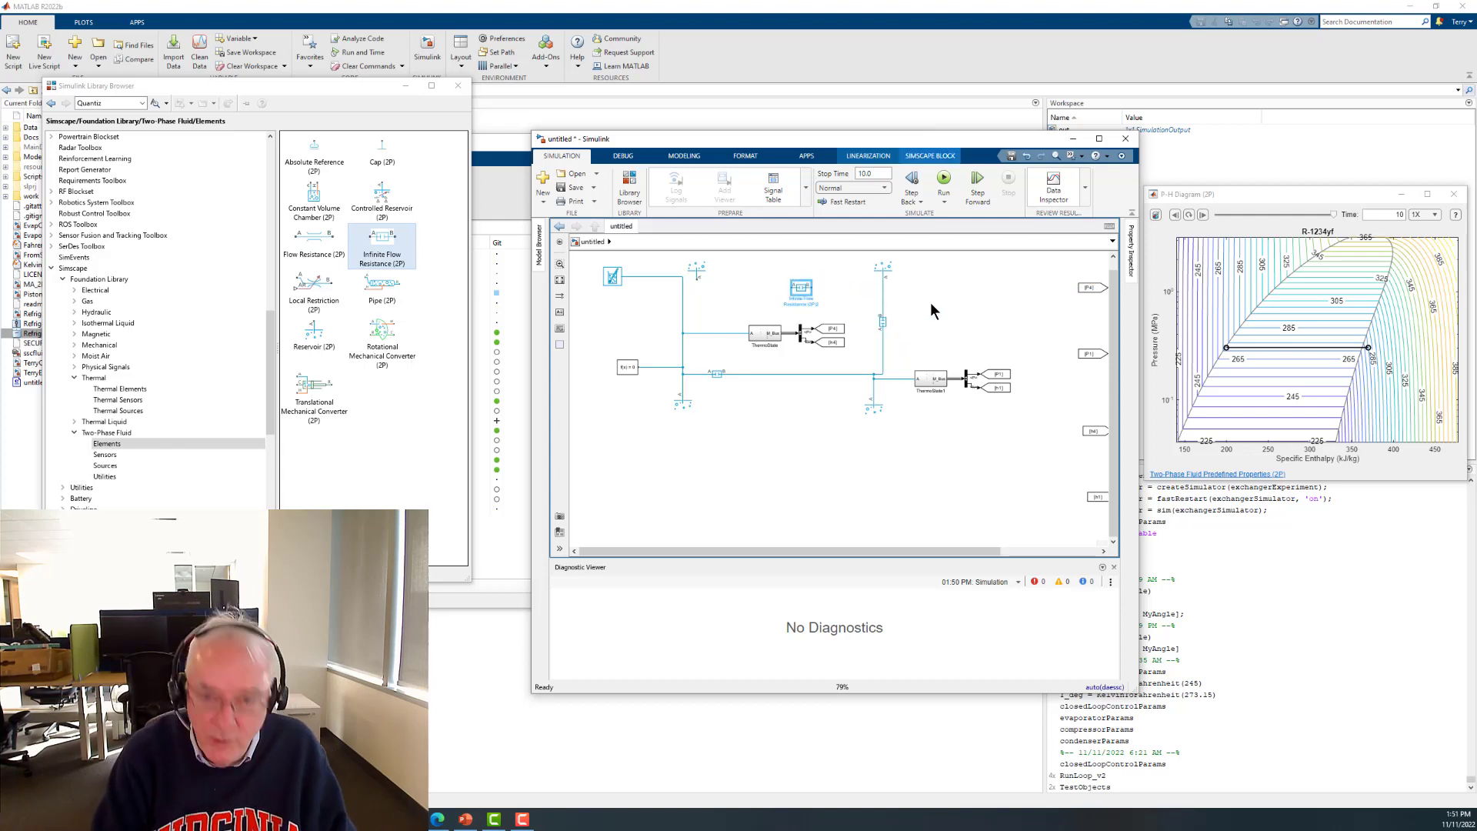
key(ctrl+r)
key(ctrl+r)
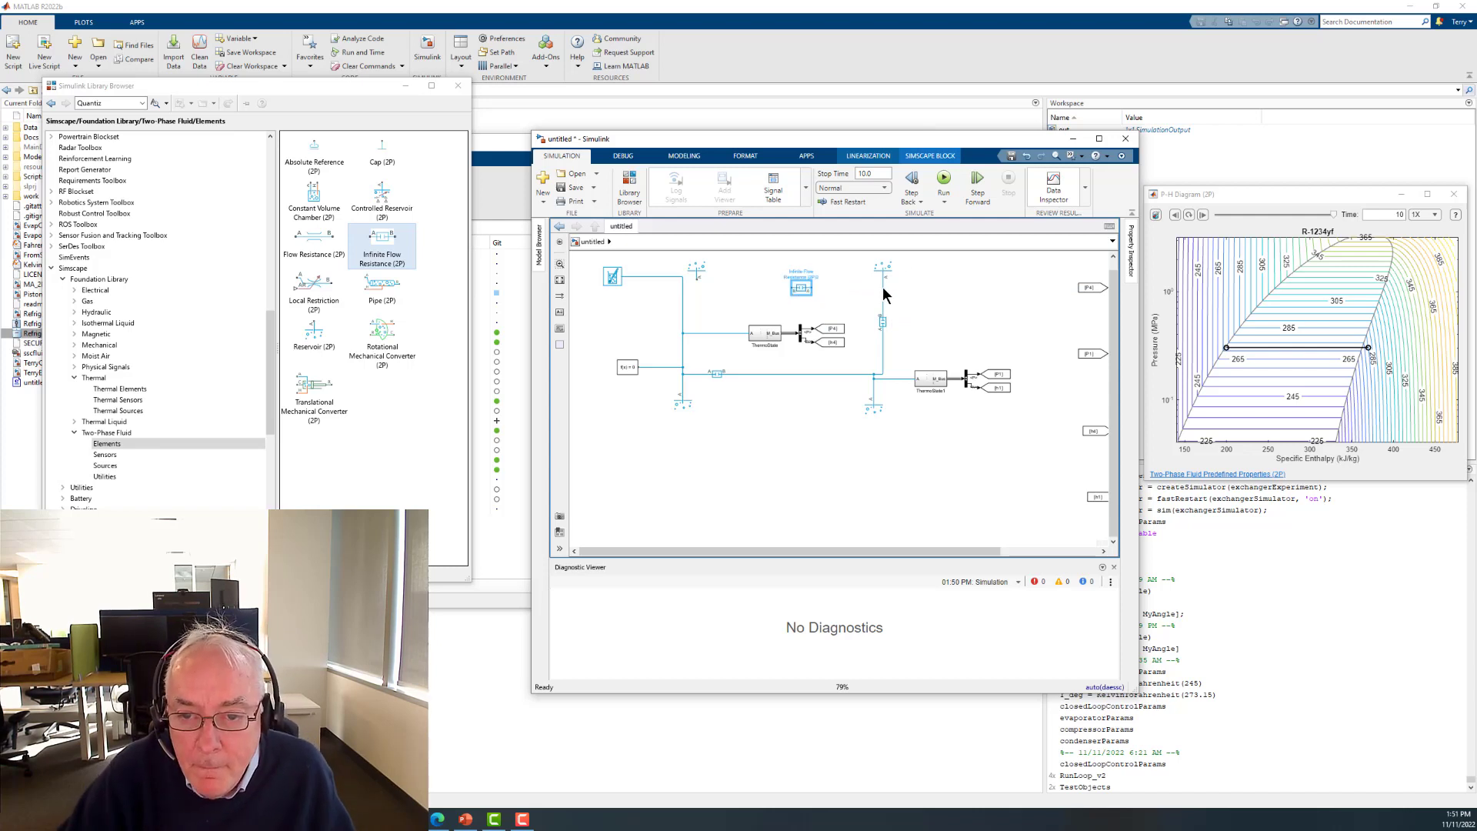
drag(882, 288, 694, 281)
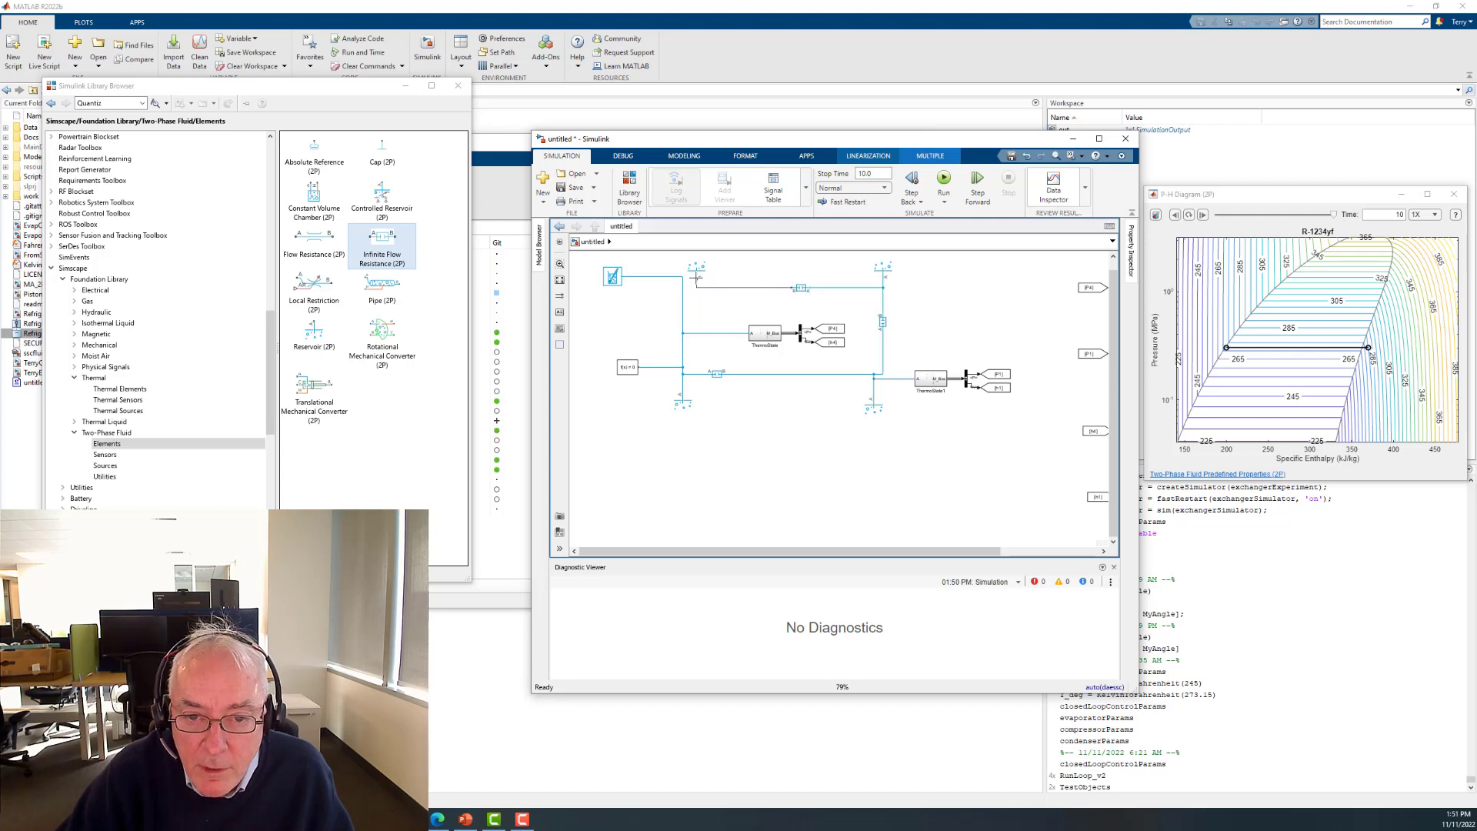
- Set the reservoir above the second one to a pressure of 0.101325*10 MPa and a specific enthalpy of 400 kJ/kg
click(825, 429)
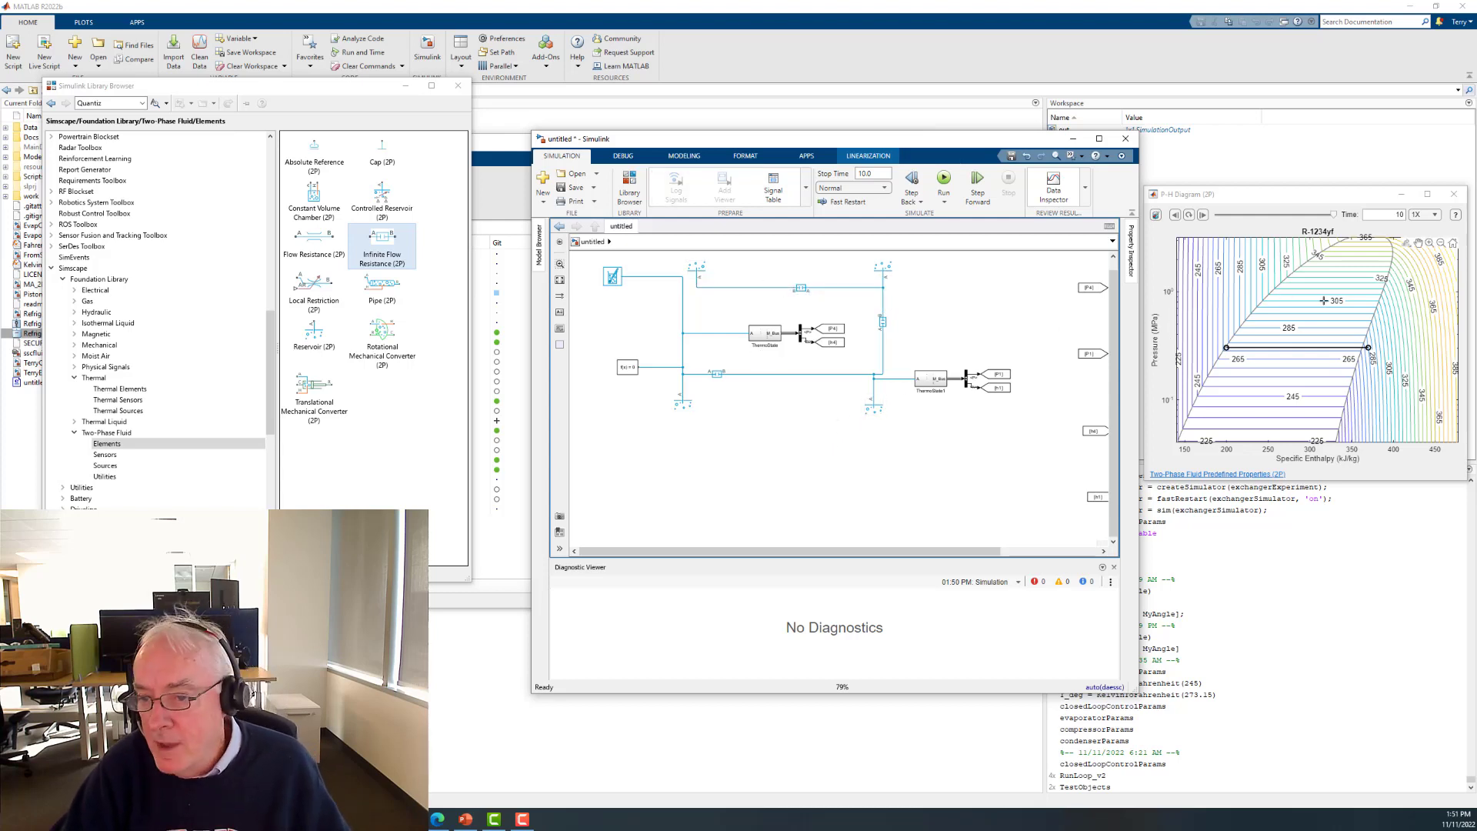
double_click(882, 271)
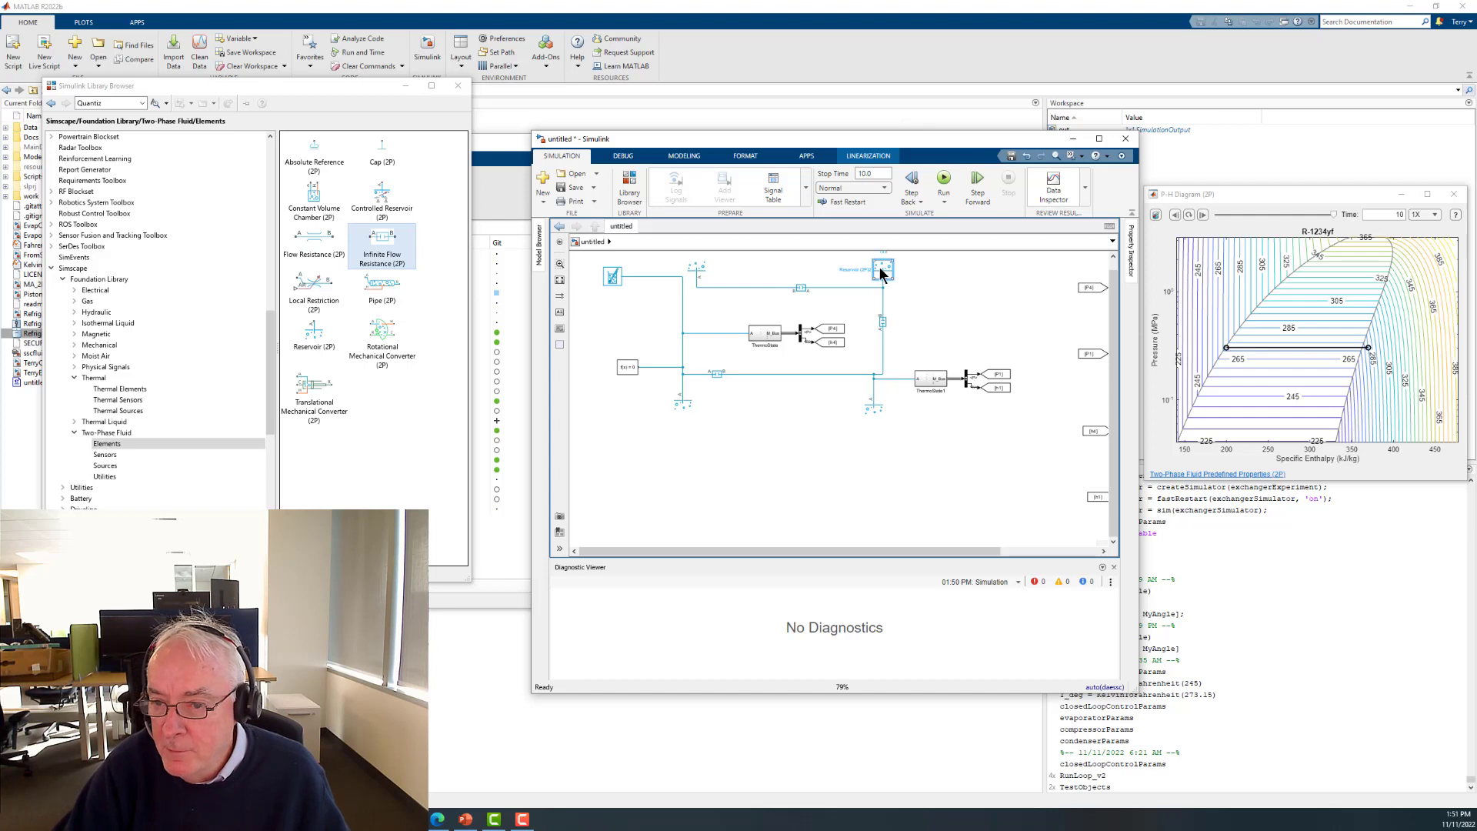
click(1088, 209)
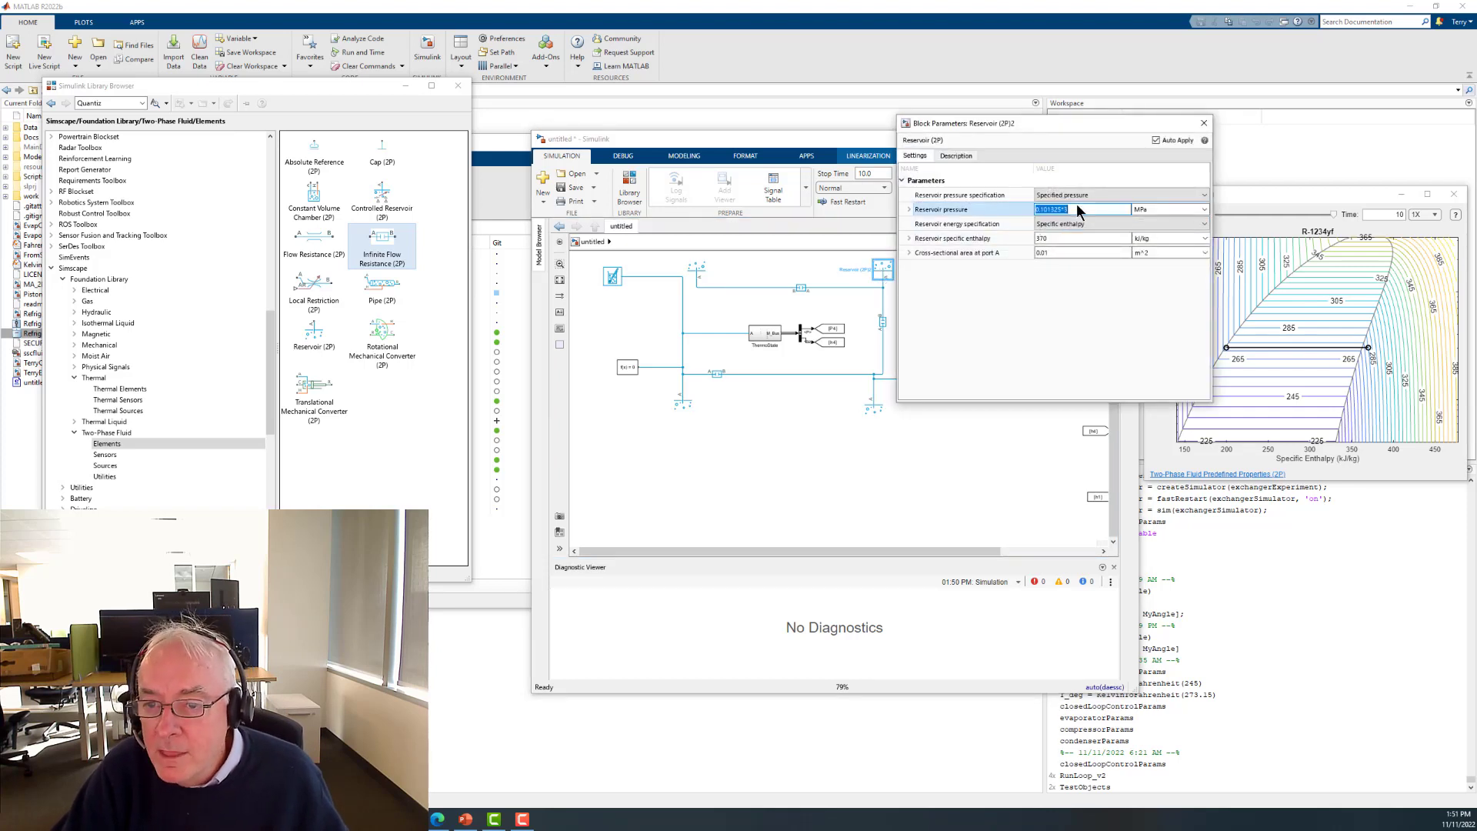
click(1063, 208)
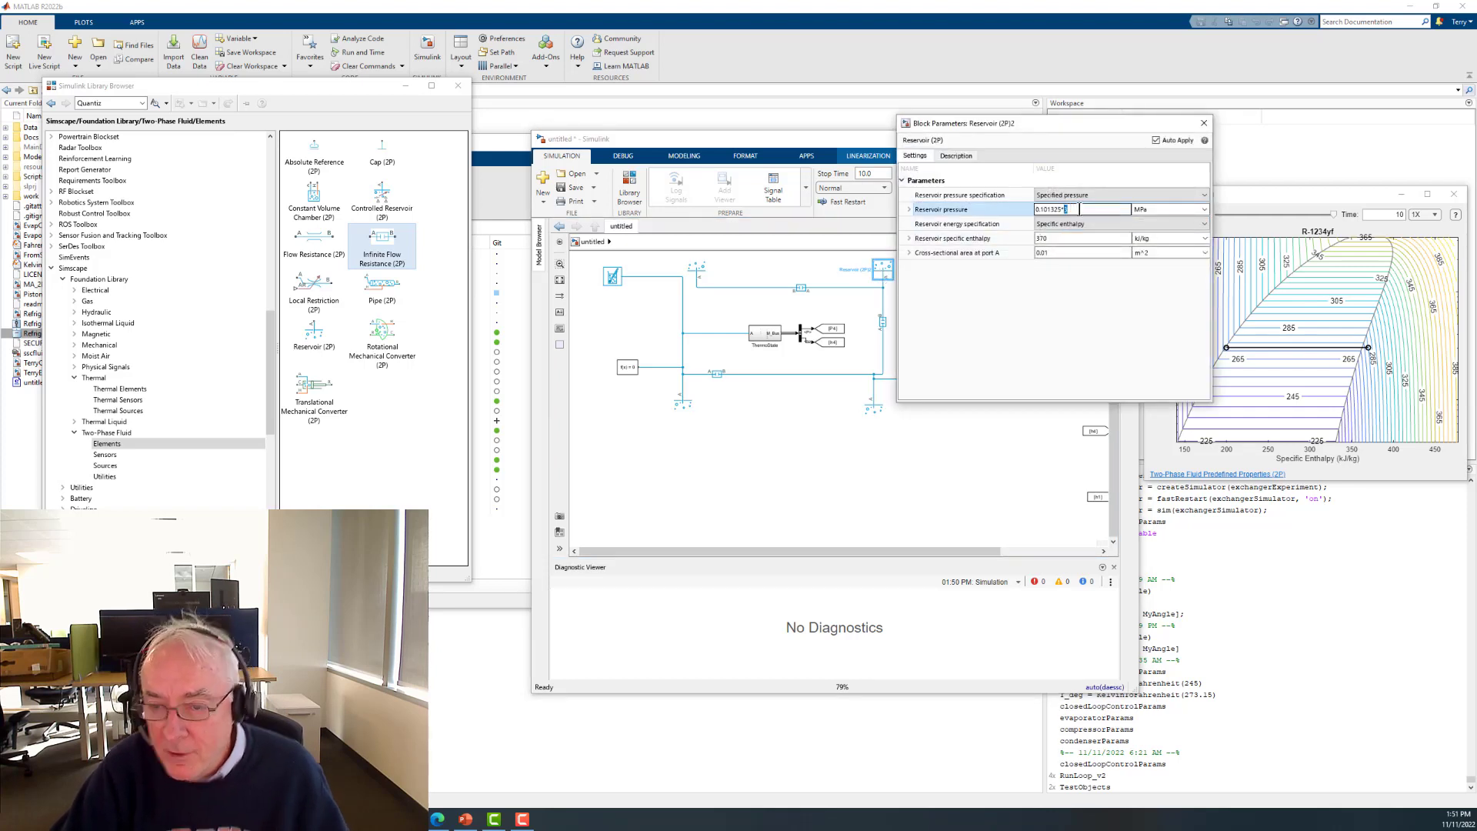
text(10)
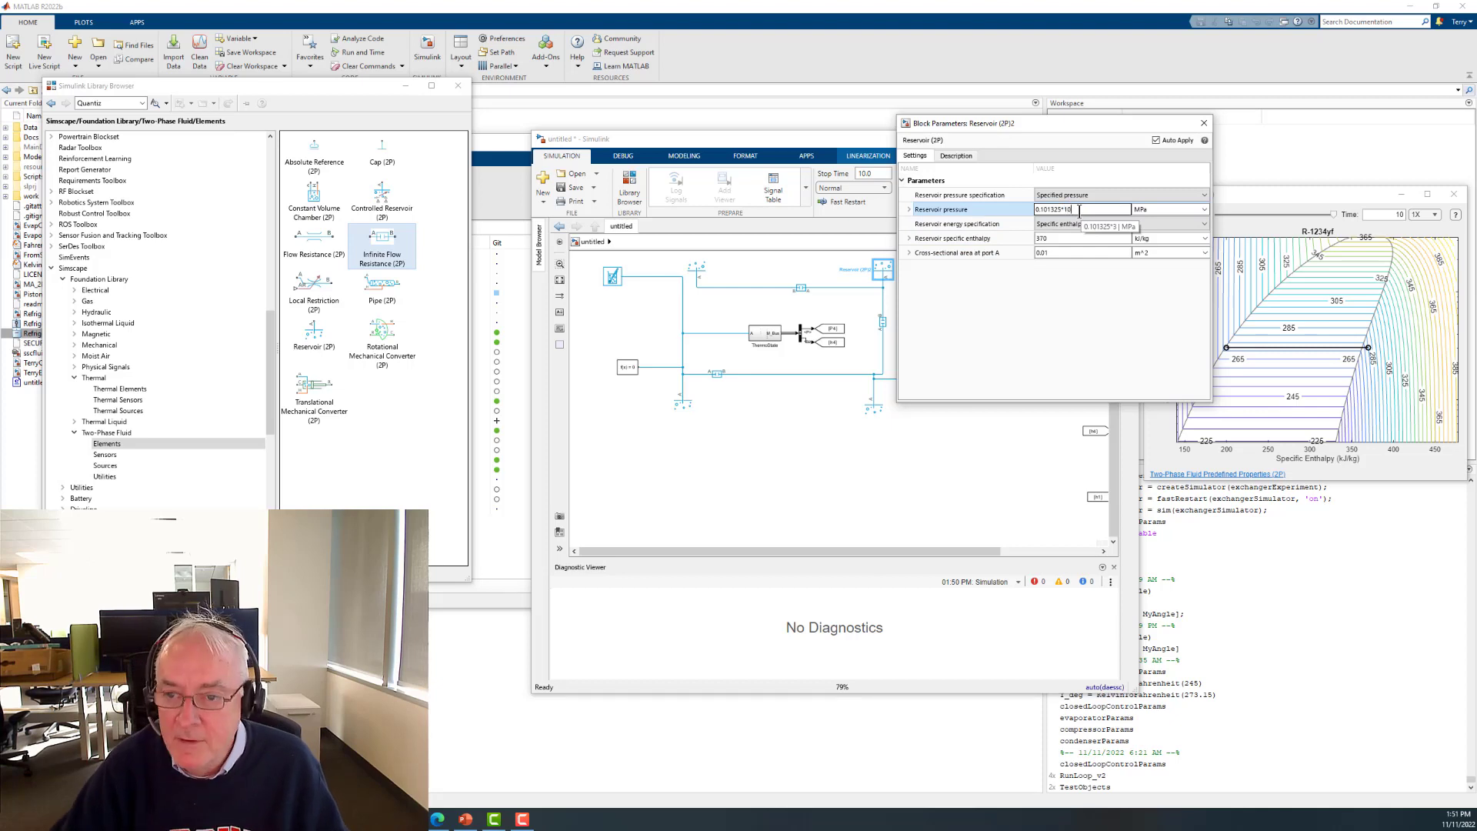
key(Return)
click(1053, 239)
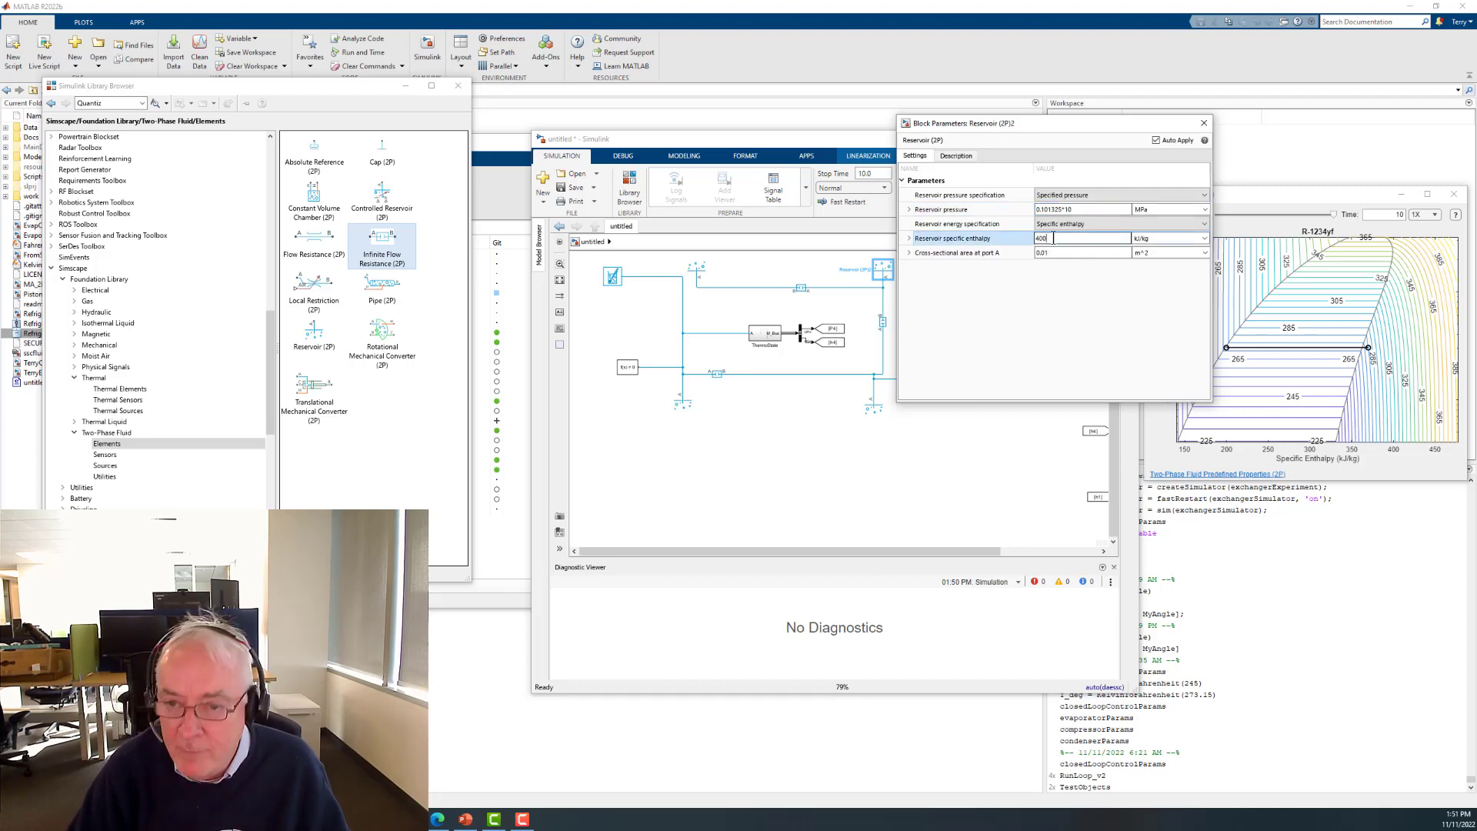
click(1204, 123)
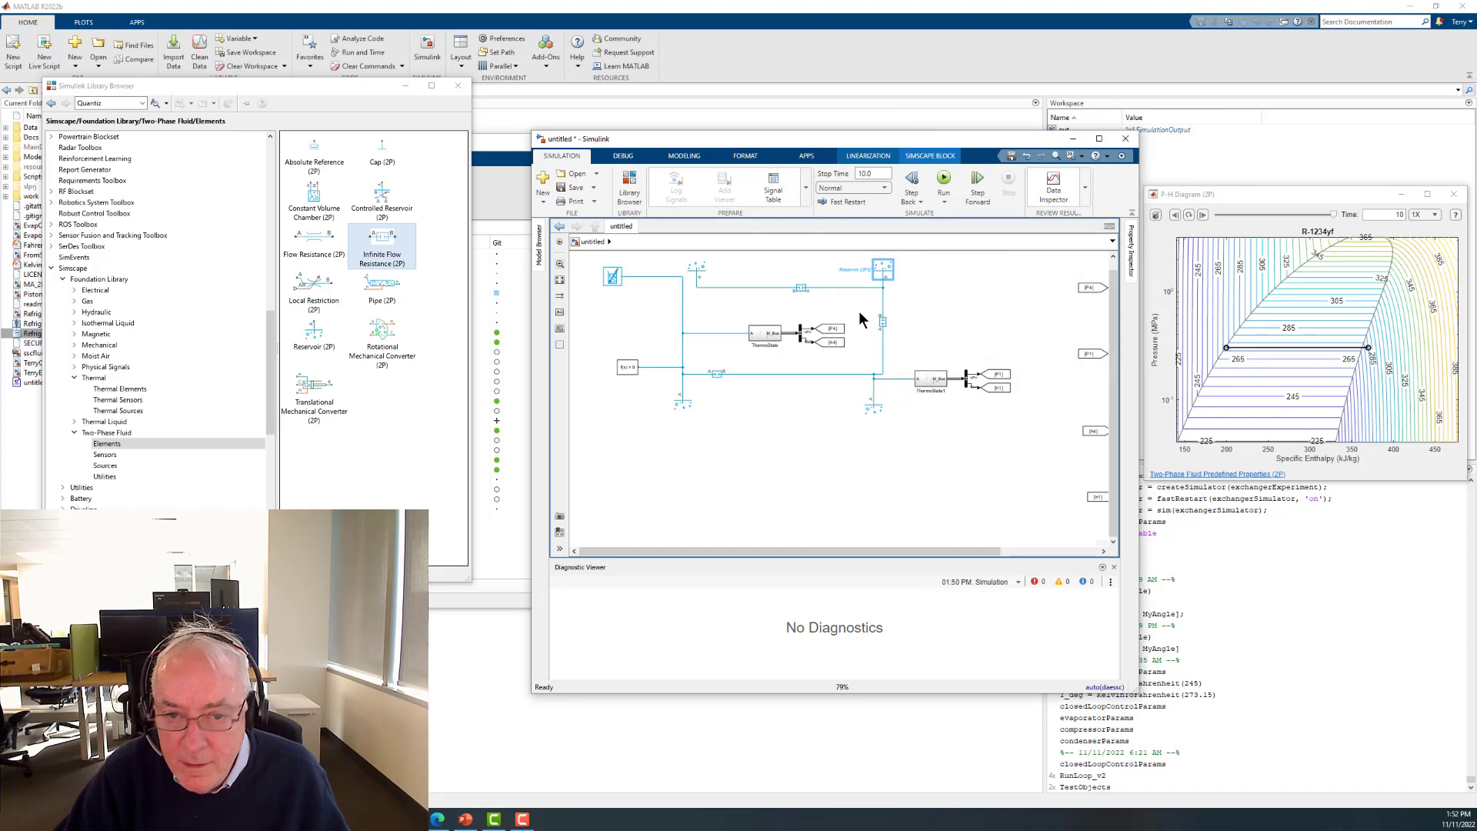
- Set the other upper reservoir's energy specification to Degree of subcooling and its pressure to 0.101325*10 MPa
double_click(697, 270)
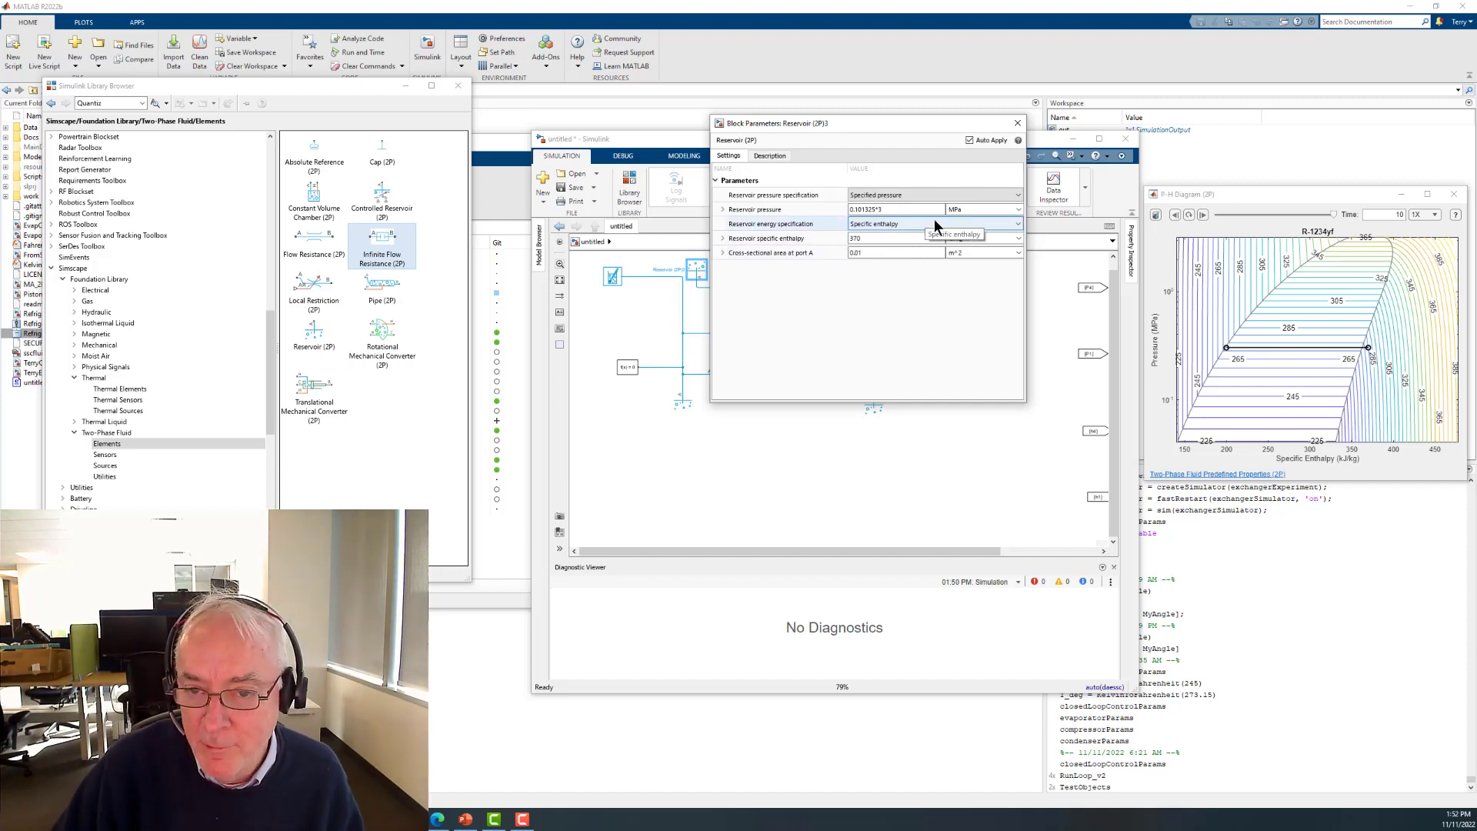
click(1019, 225)
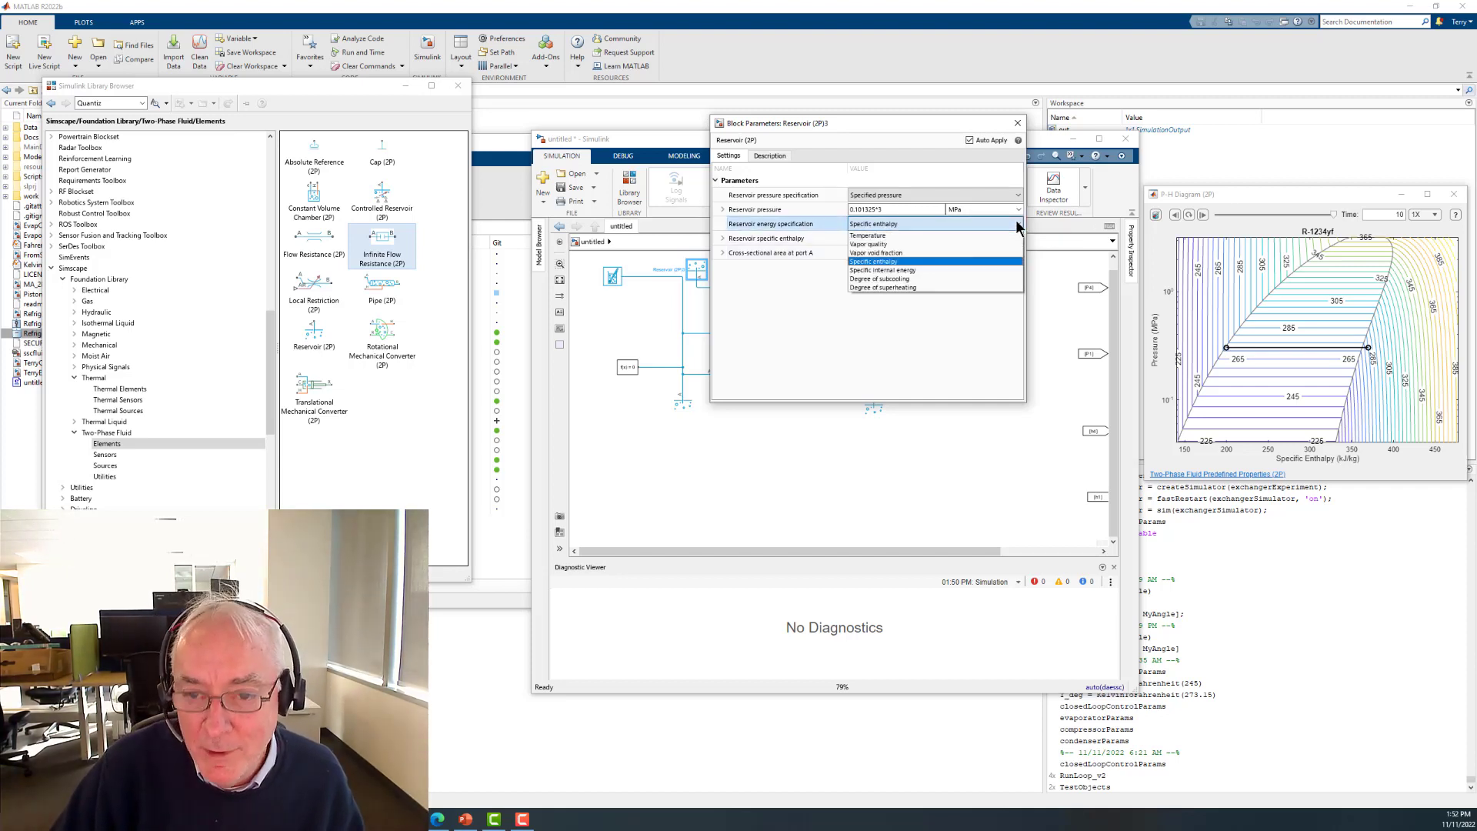
click(888, 278)
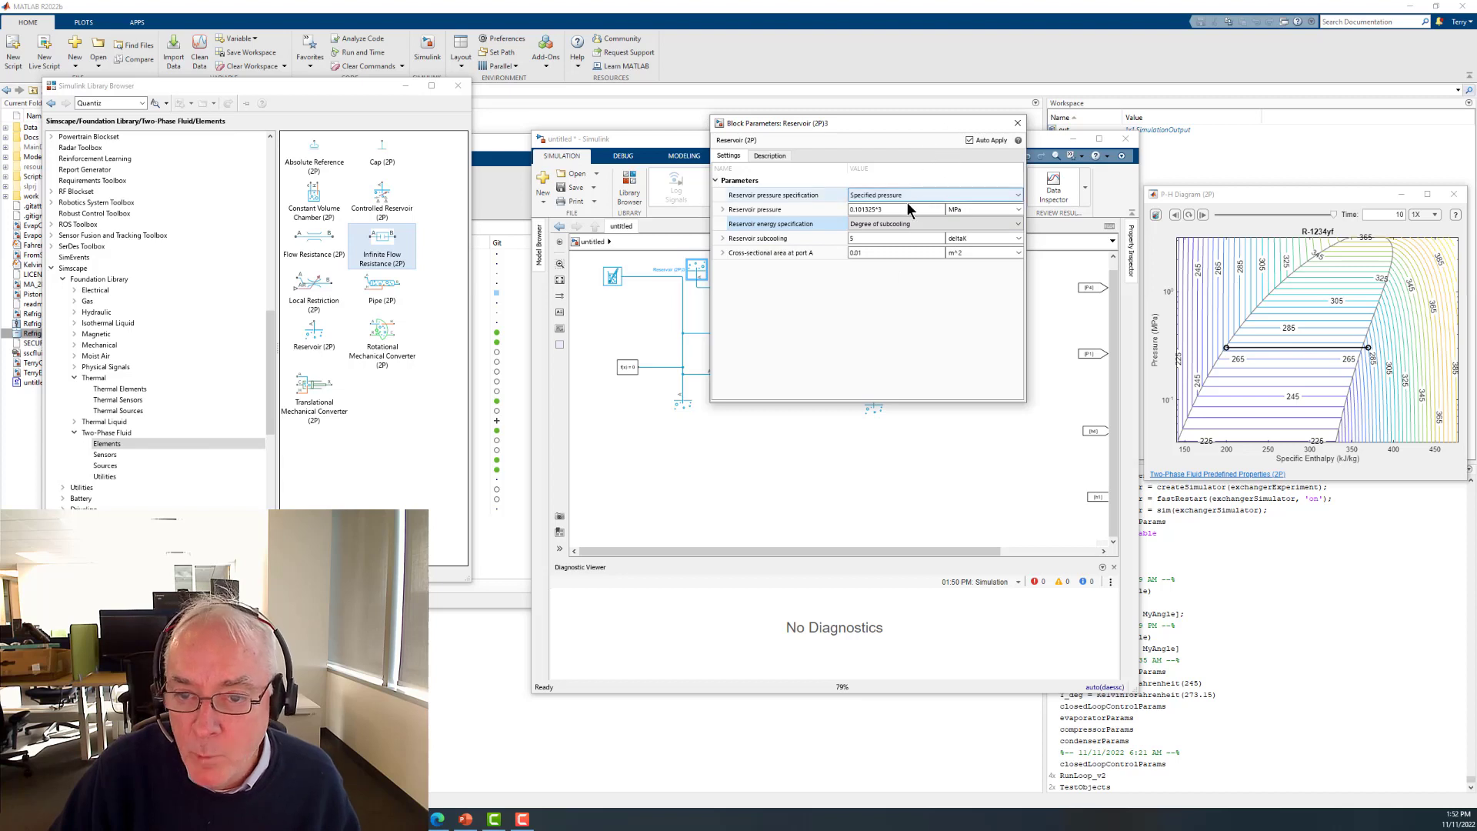
click(881, 209)
click(880, 209)
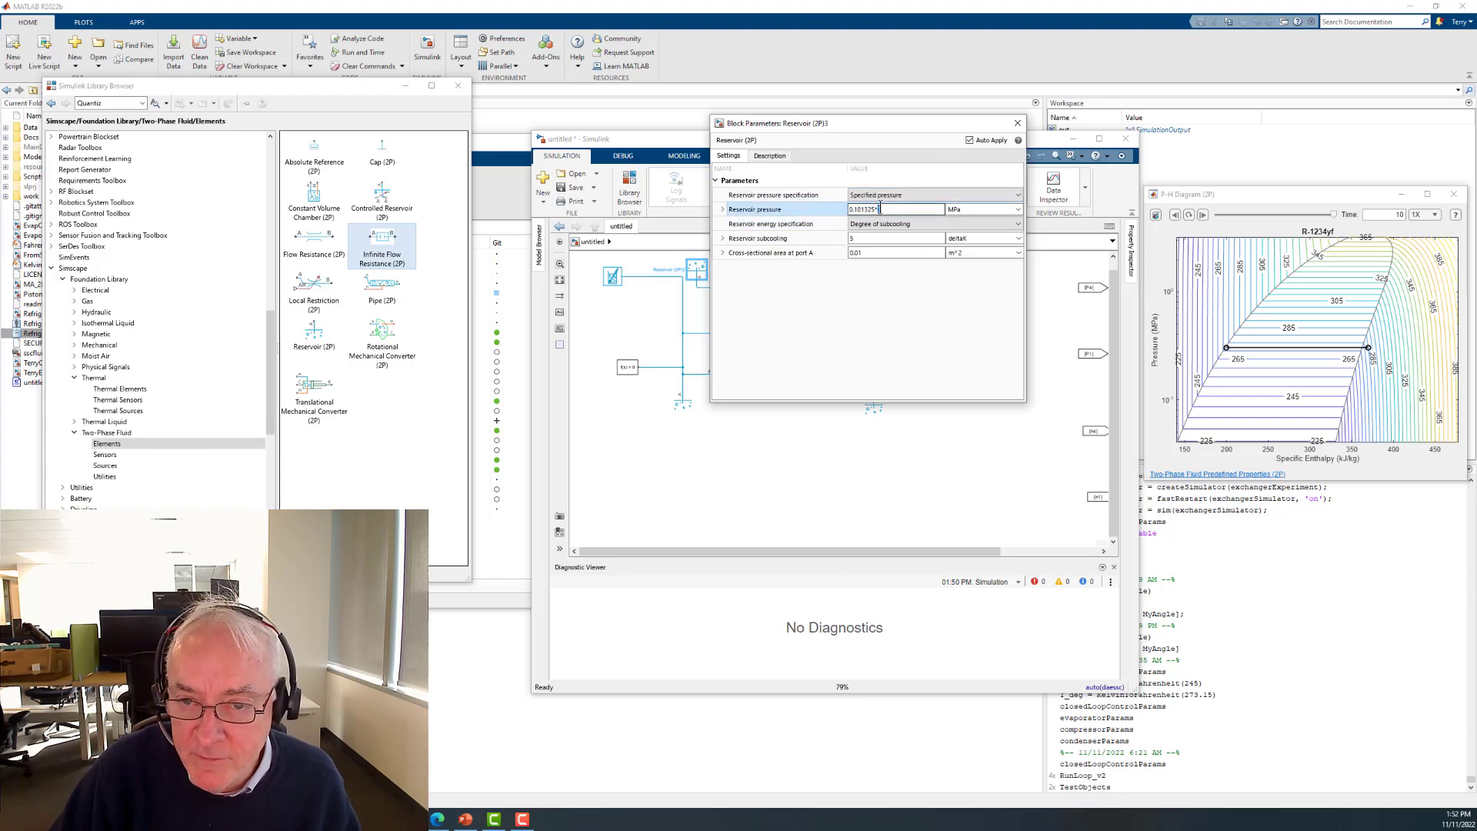
key(BackSpace)
text(10)
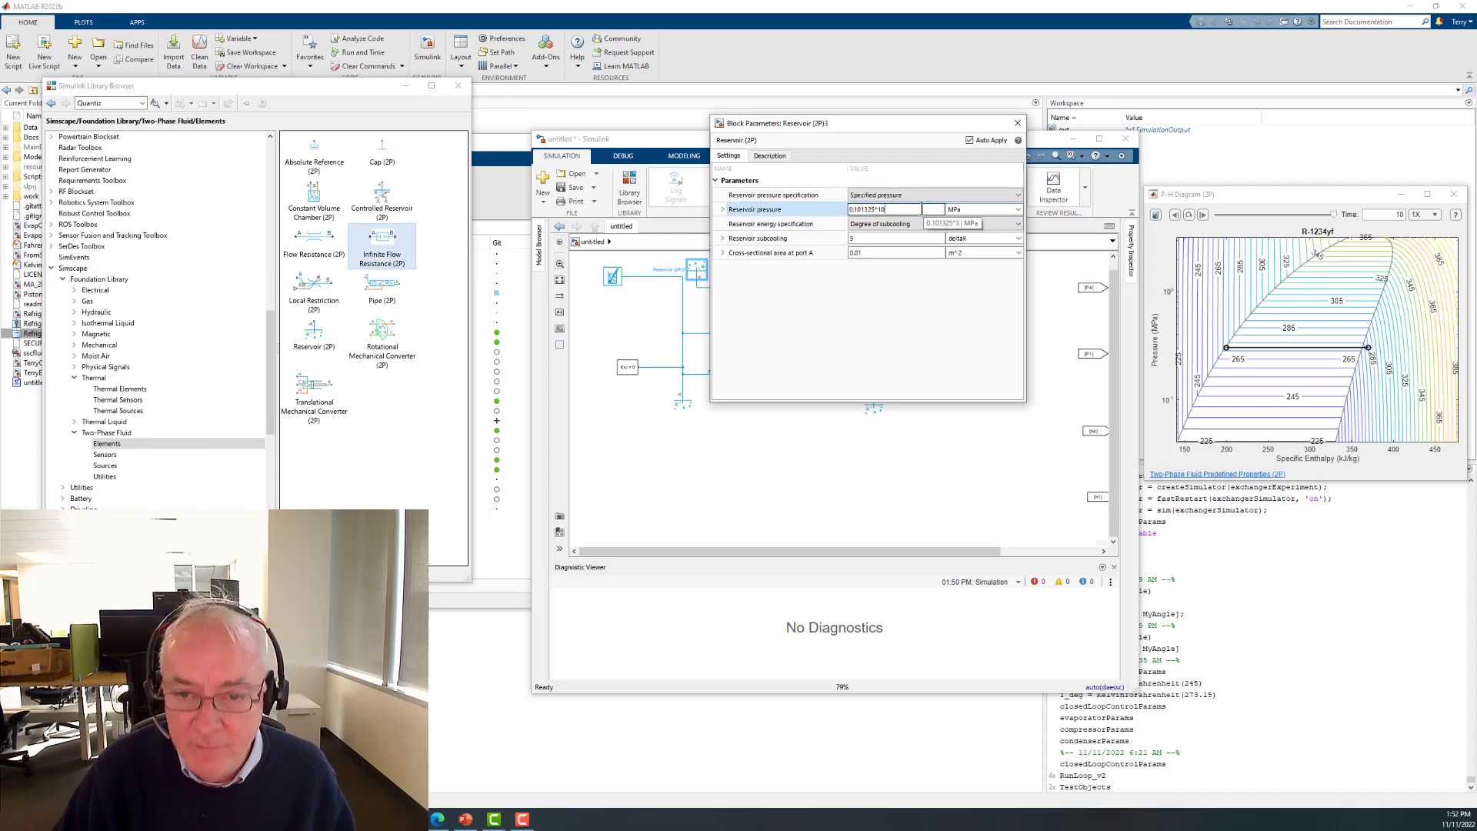
click(791, 320)
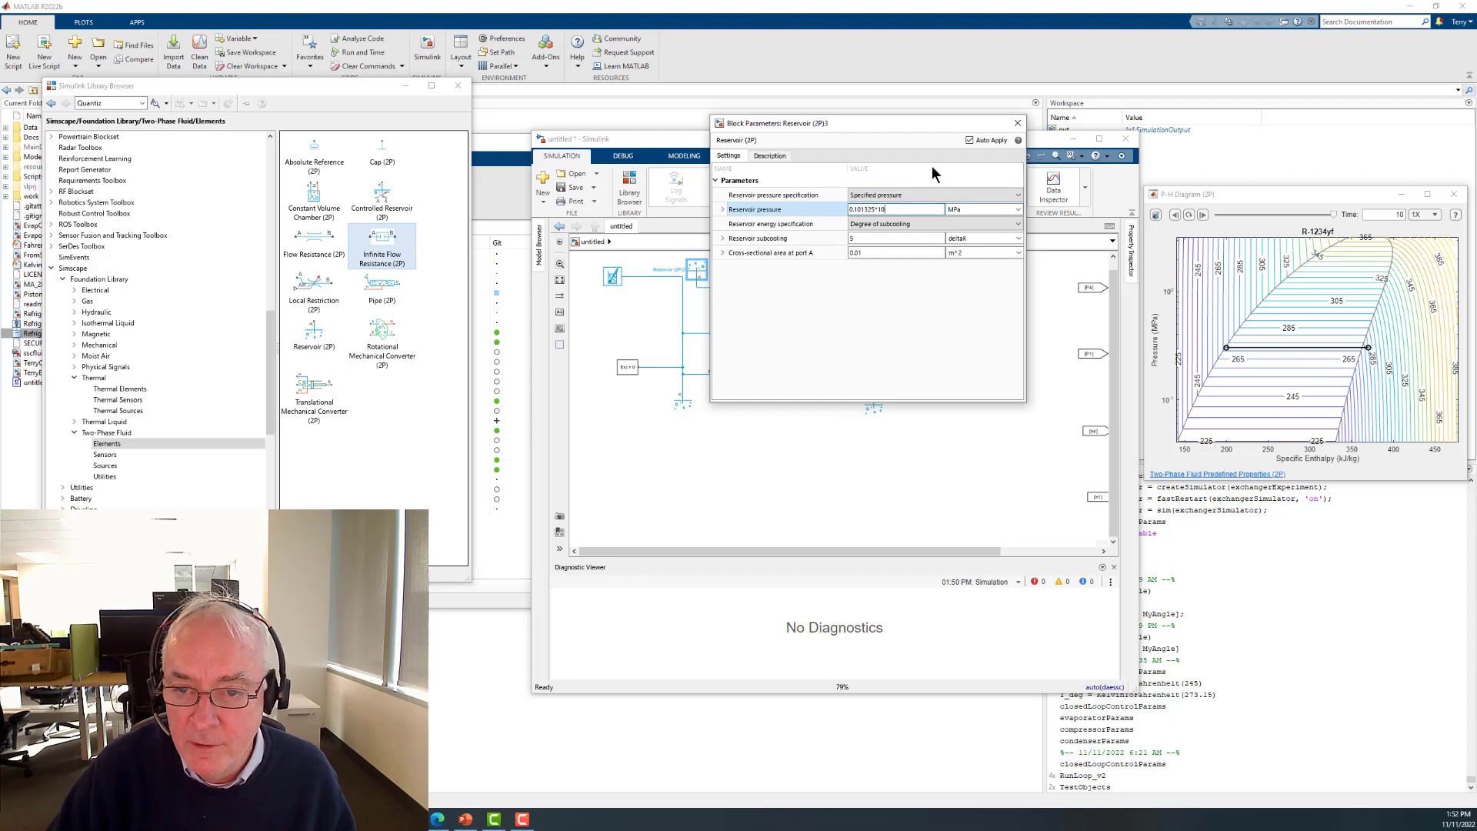
click(1018, 123)
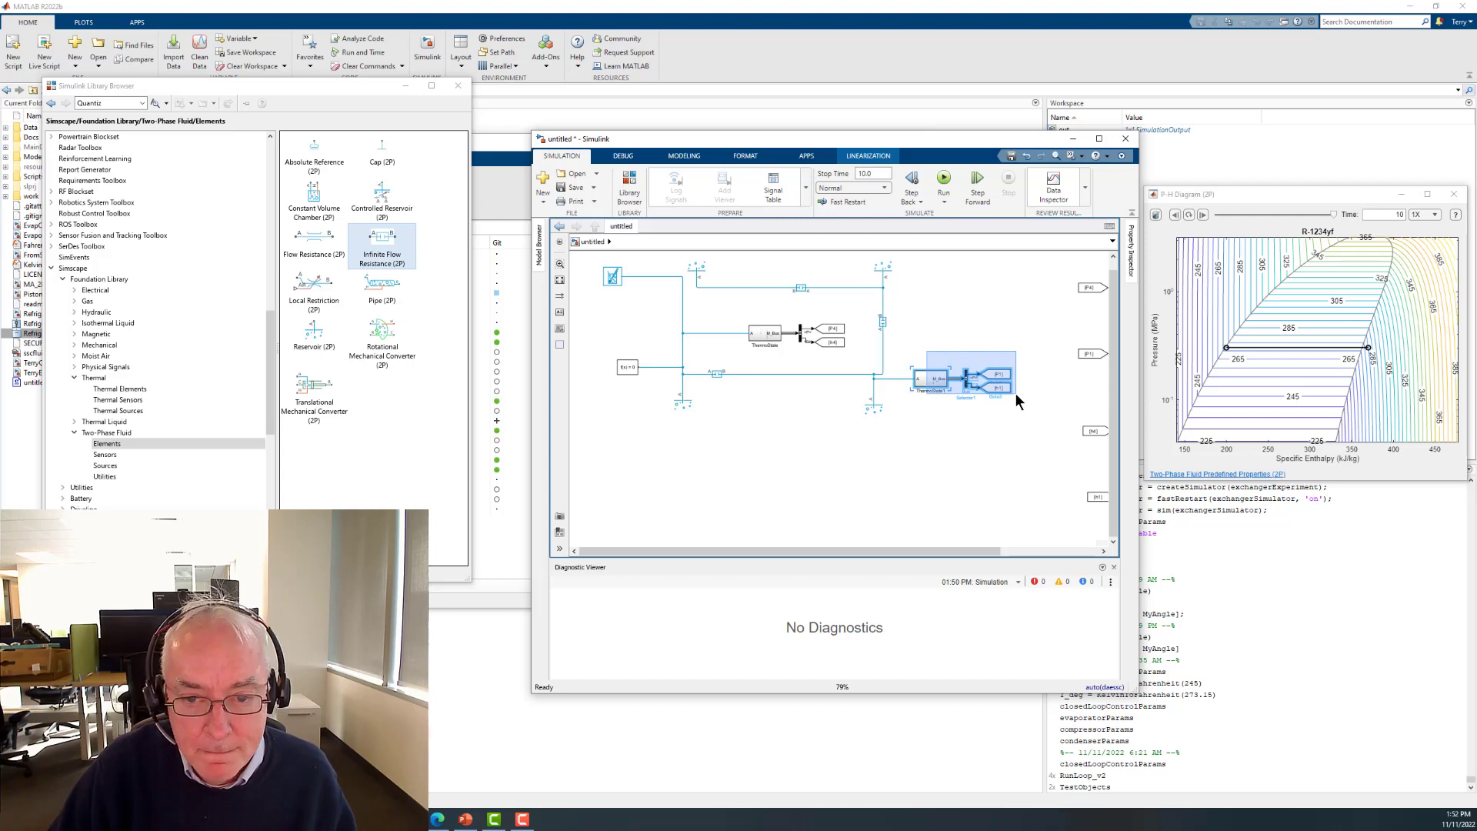
- Copy the second reservoir's sensor branch onto the line of the reservoir above it and set the Goto tags to P3 and h3
mouse_move(1014, 393)
mouse_down()
mouse_move(953, 273)
mouse_move(963, 285)
mouse_move(883, 288)
mouse_up()
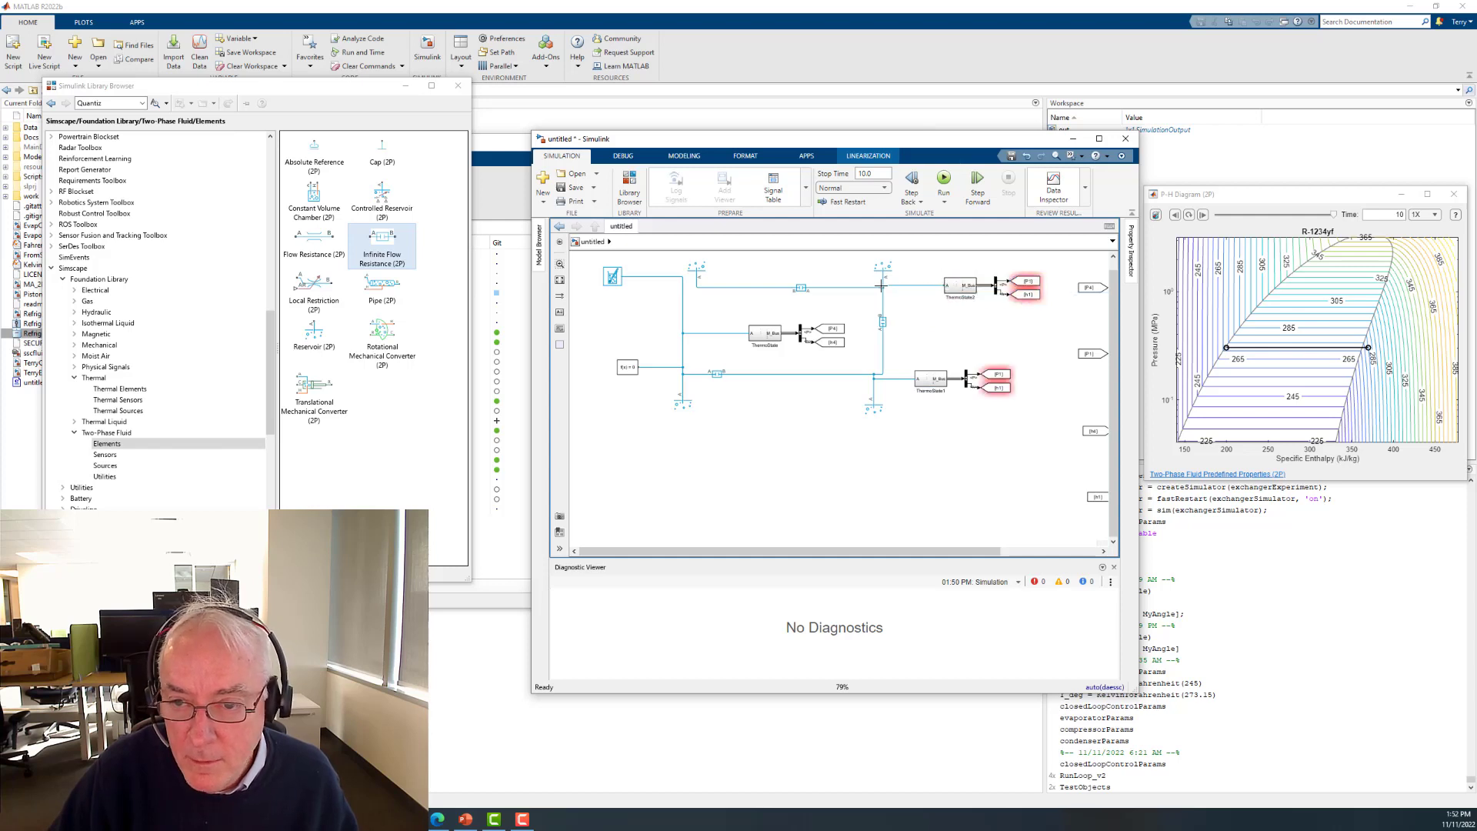
double_click(1033, 290)
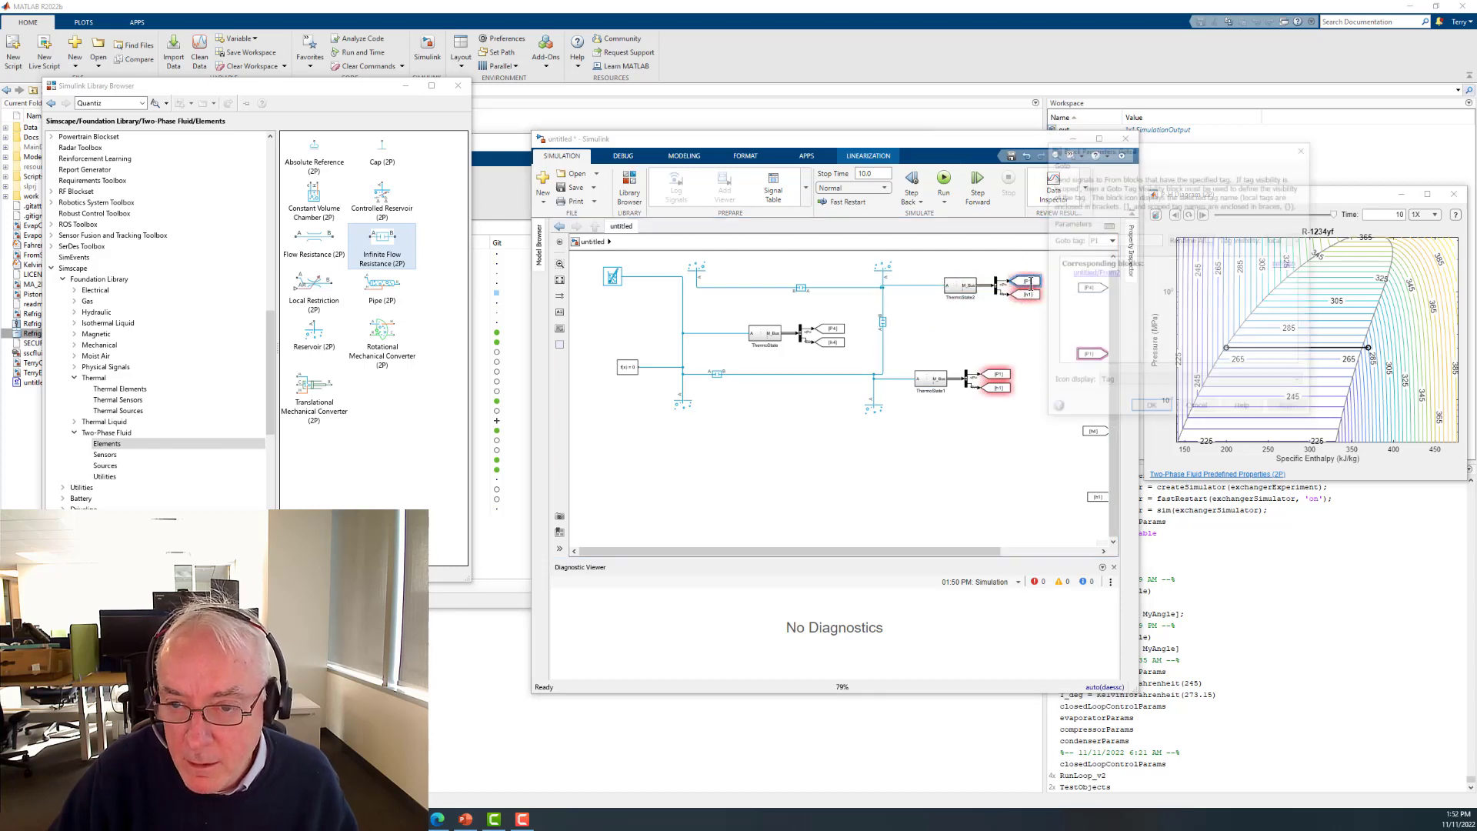
double_click(1105, 242)
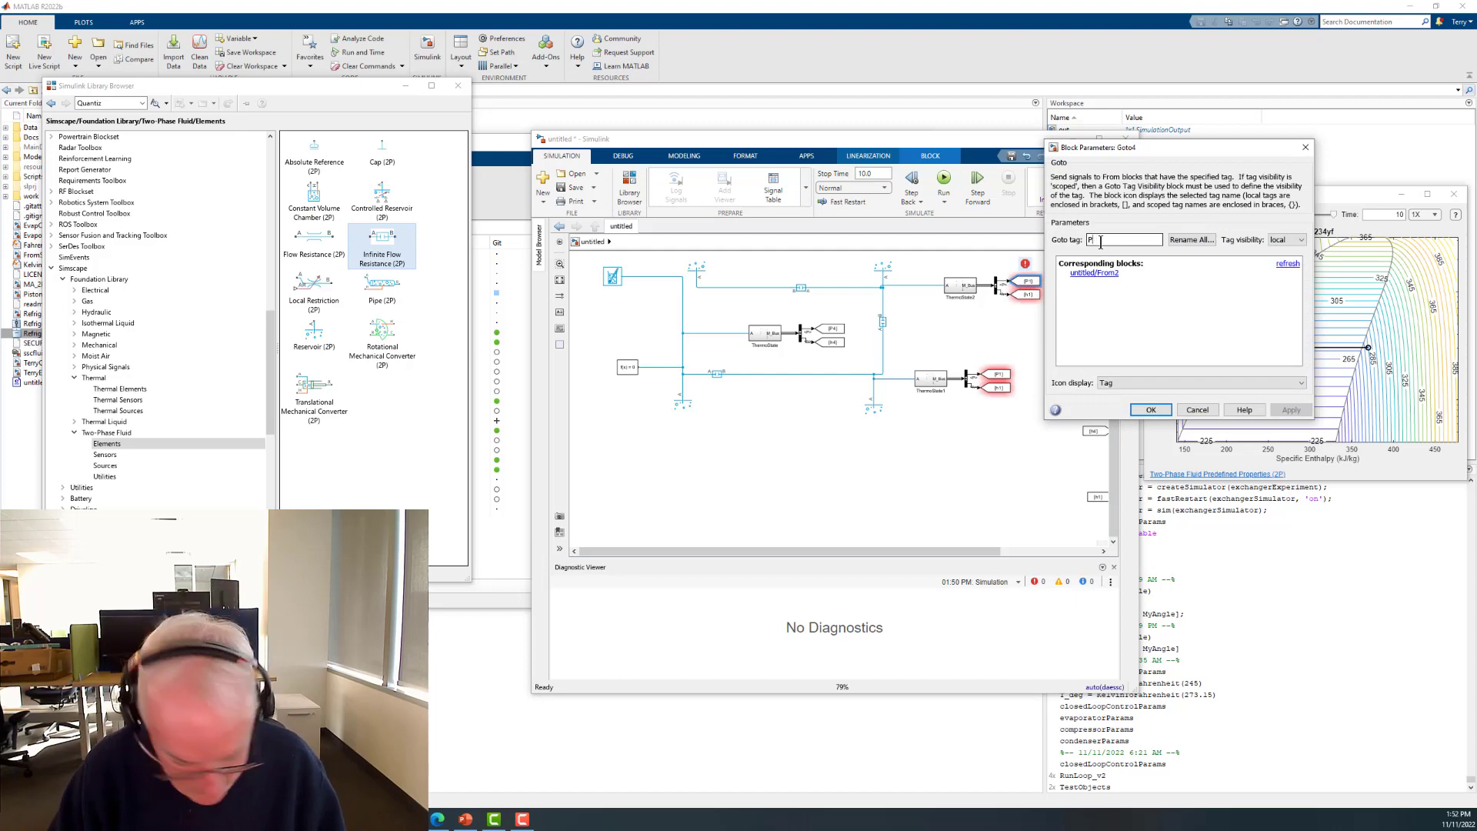
text(3)
click(1150, 409)
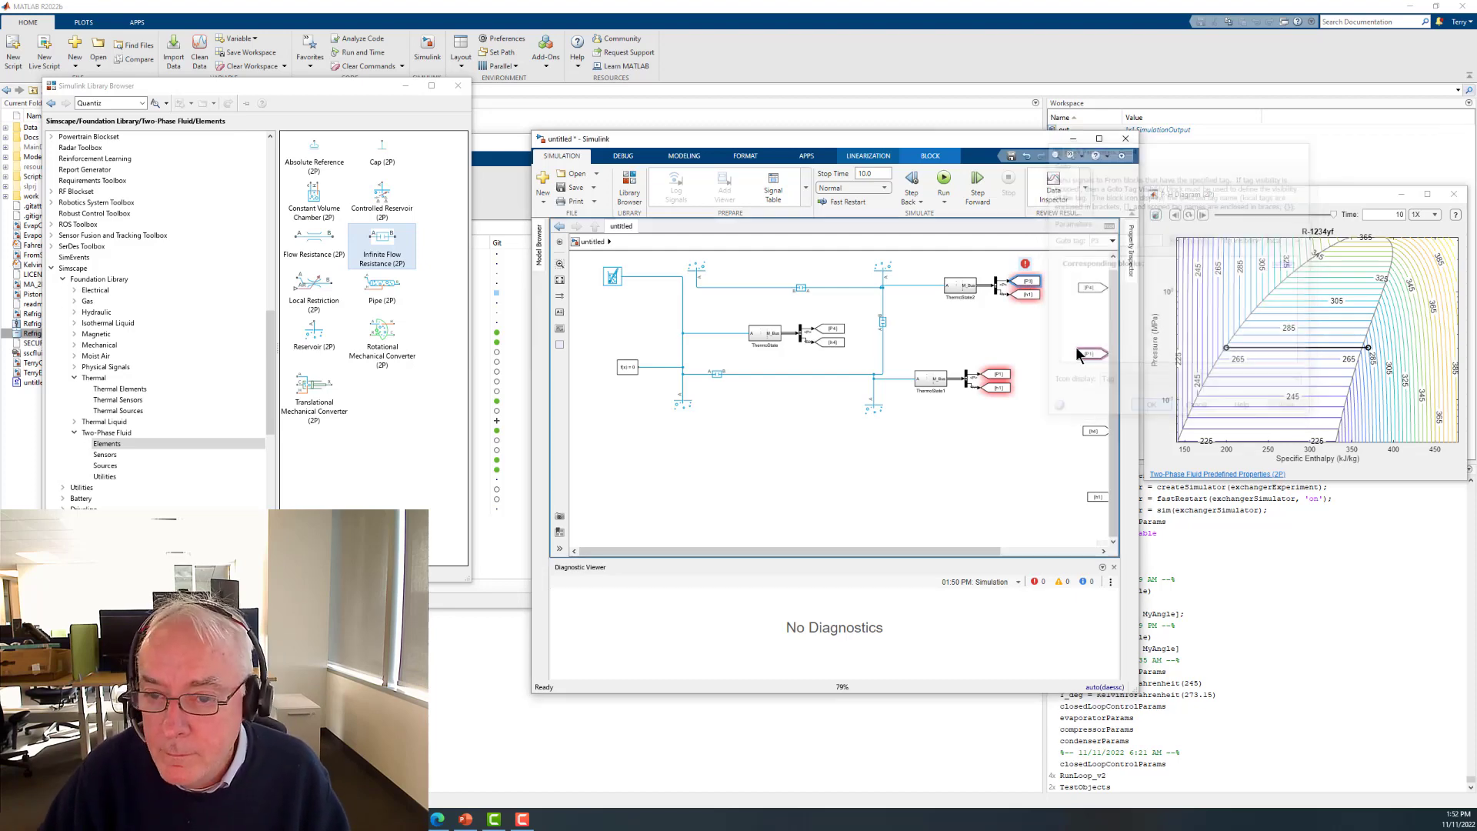
double_click(1031, 295)
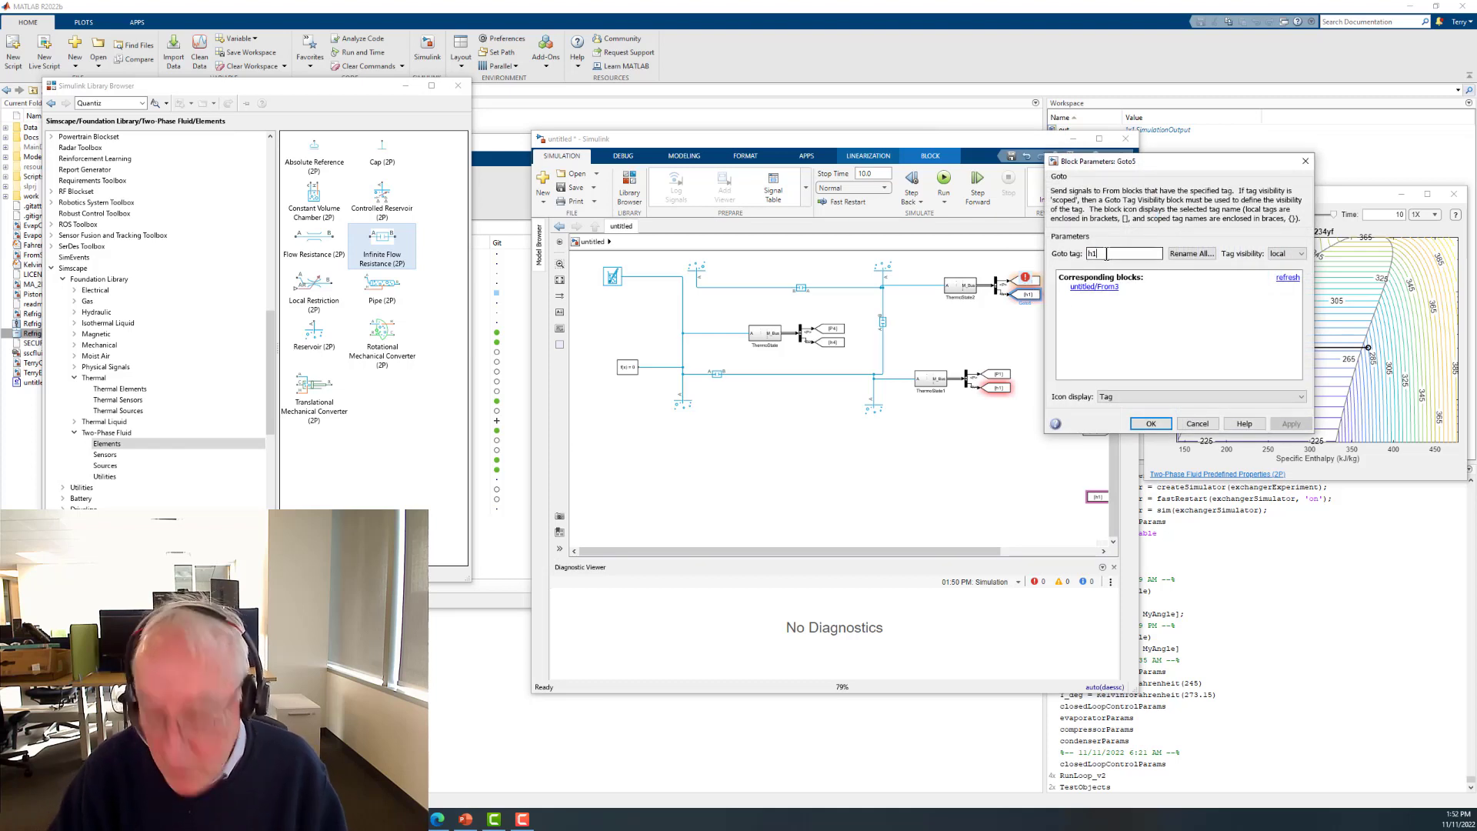
key(BackSpace)
text(3)
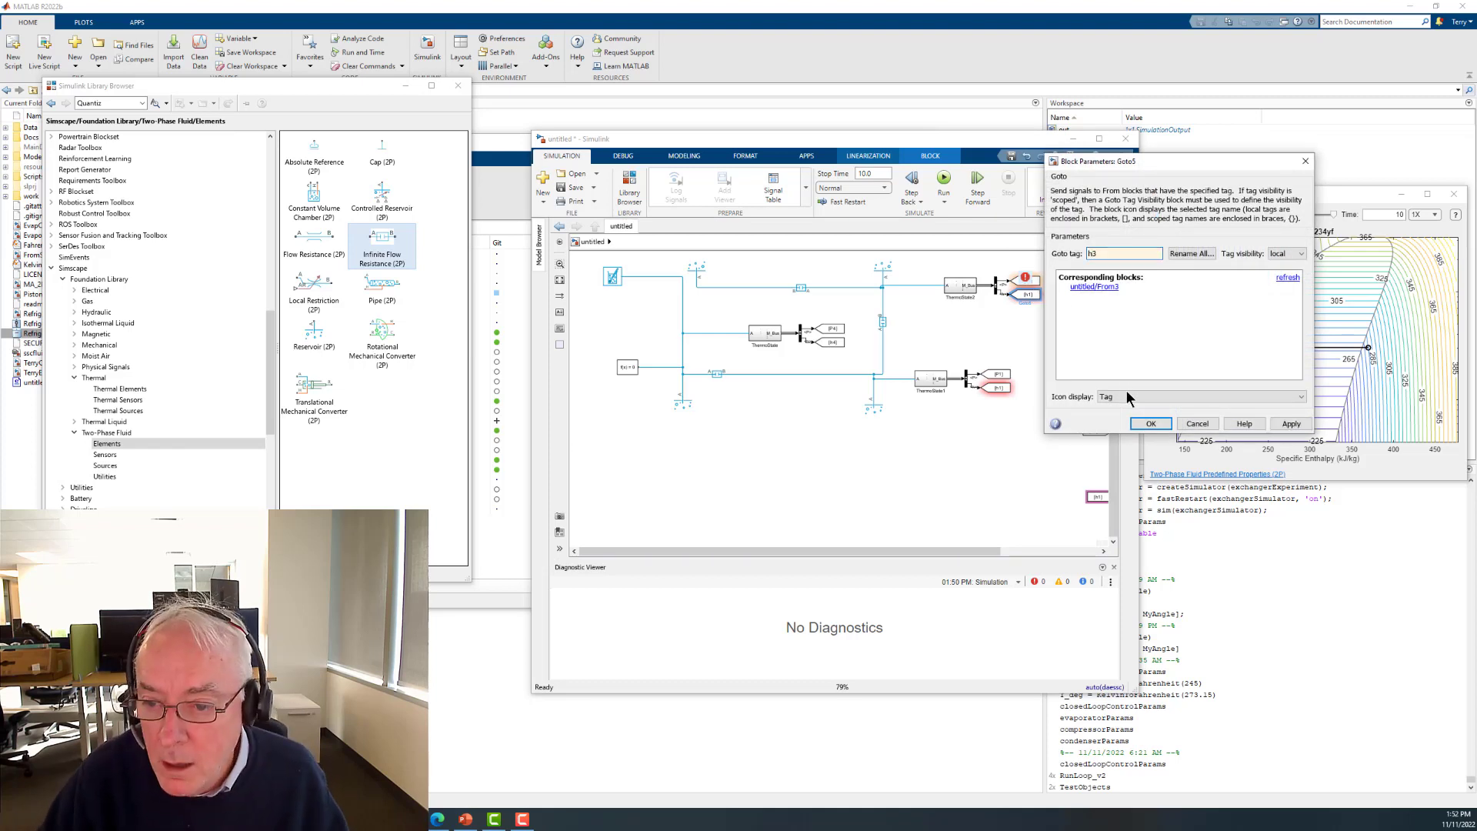
click(1151, 423)
click(1029, 354)
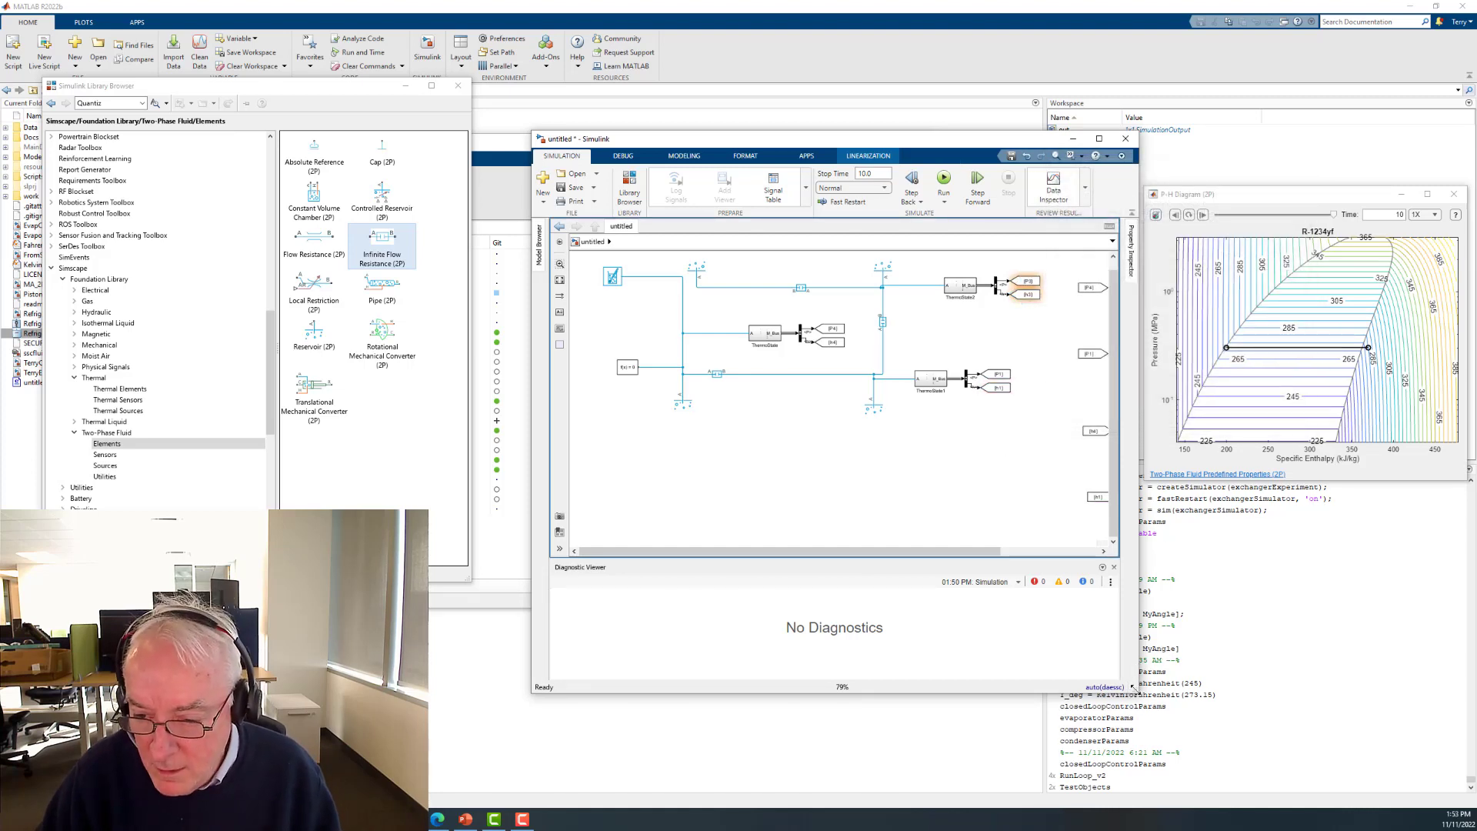
- Enlarge the model window, fit the whole model in view and close the Diagnostic Viewer
drag(1132, 687, 1309, 725)
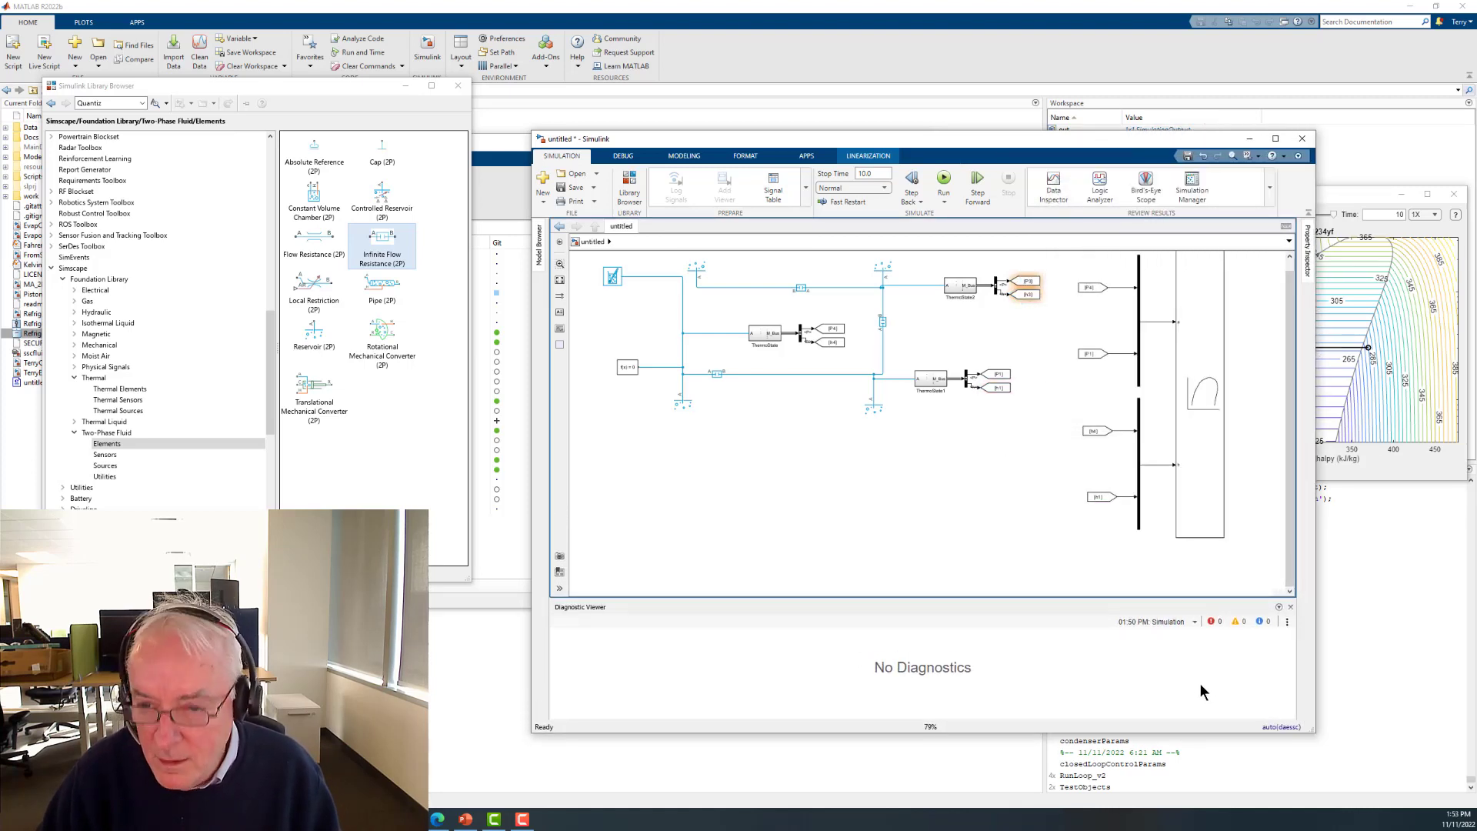
key(space)
click(1291, 607)
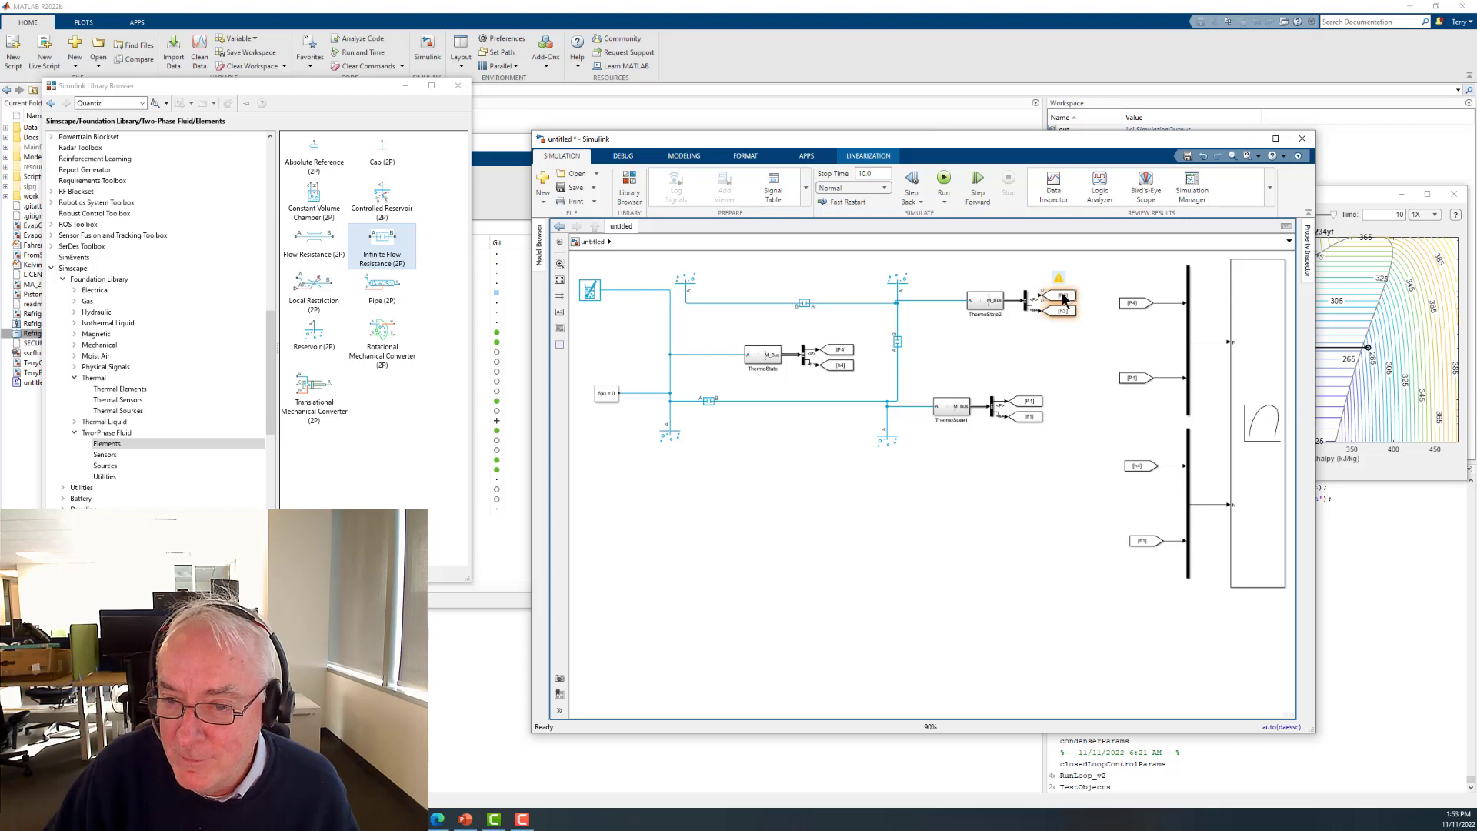
- Create a From block for tag P3 at the pressure Mux and delete its connection to the middle input
drag(1064, 300, 1181, 339)
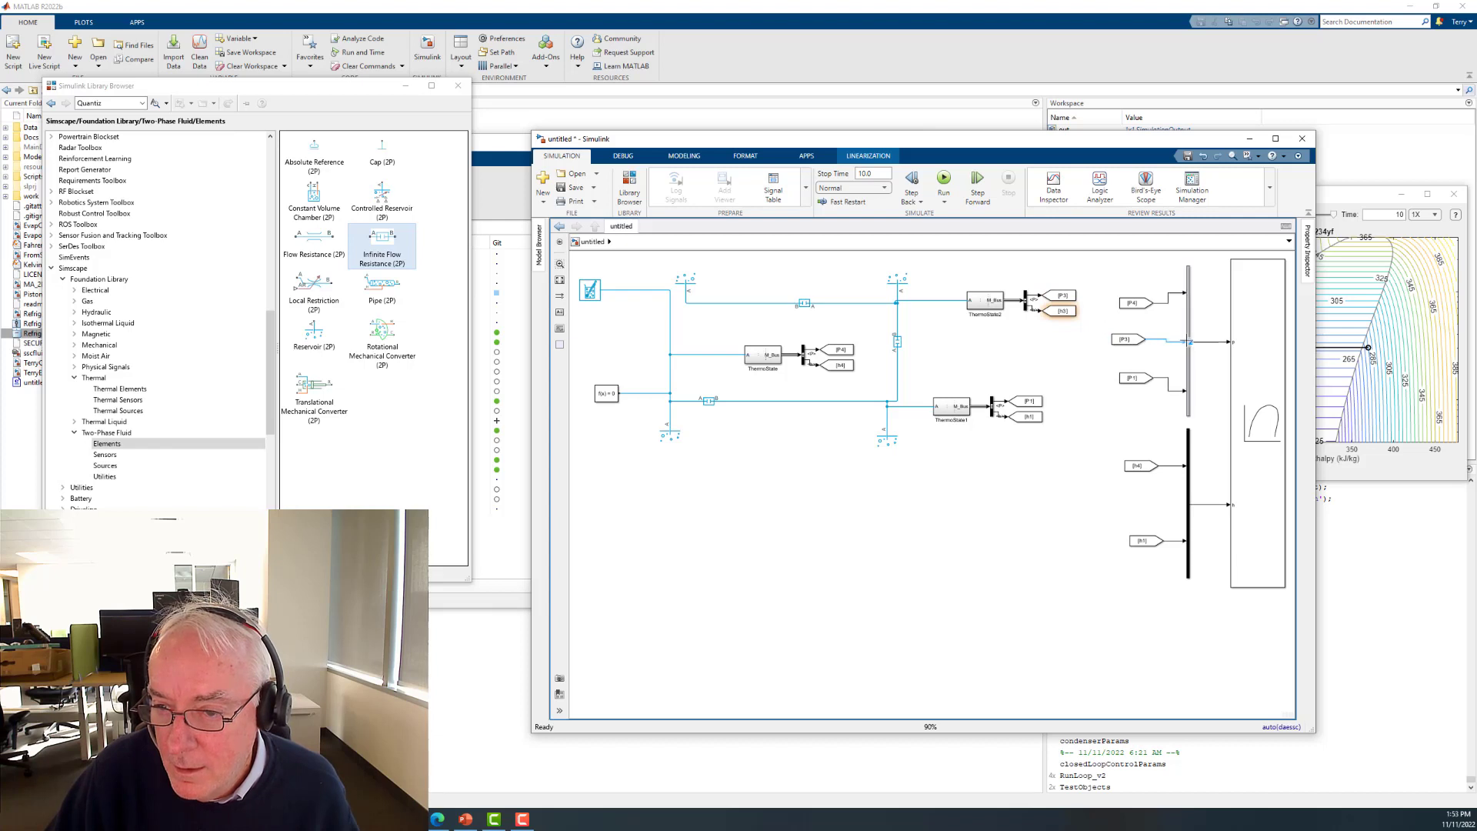
click(1137, 347)
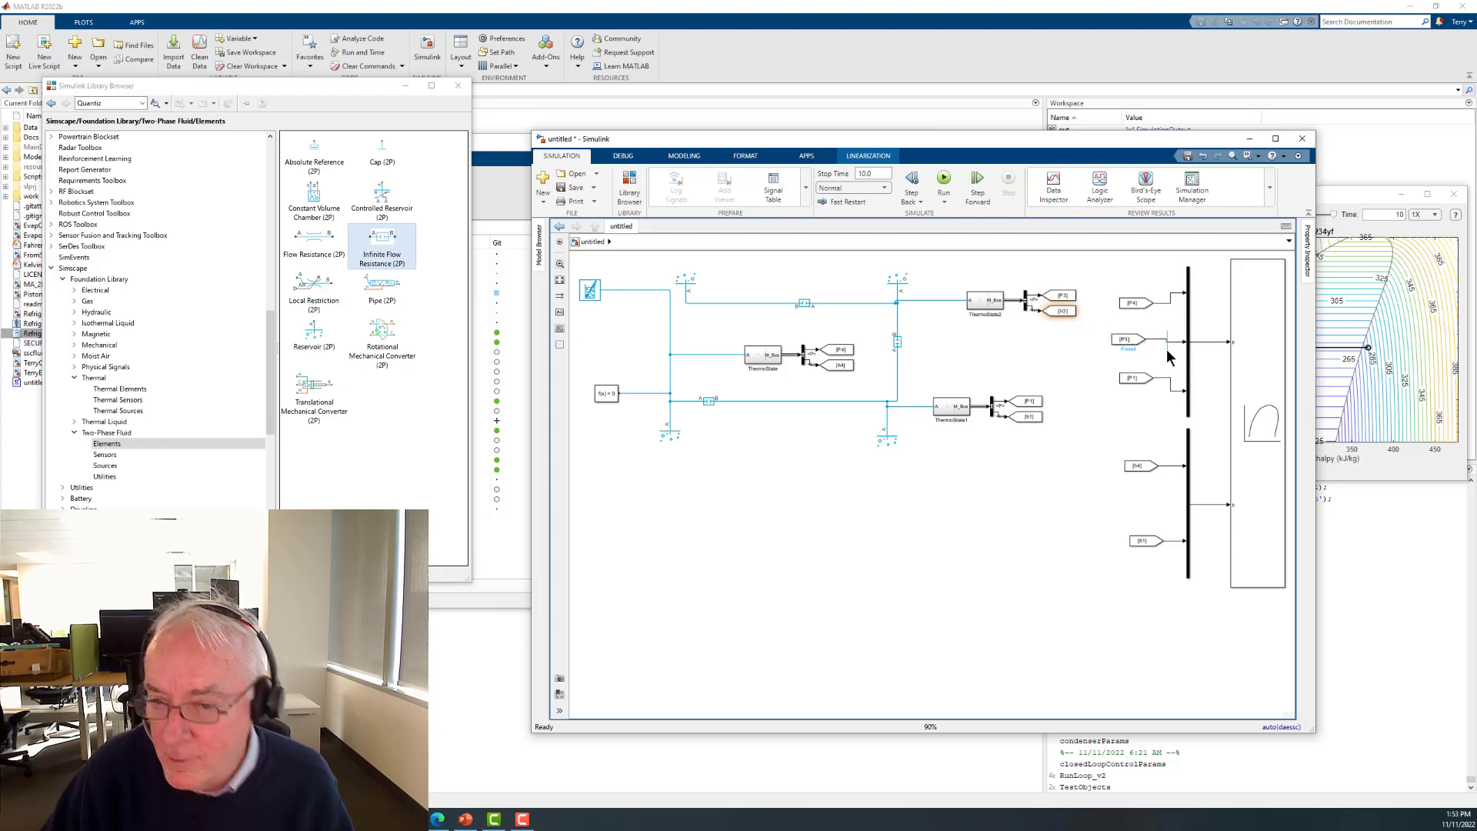
click(1157, 344)
key(Delete)
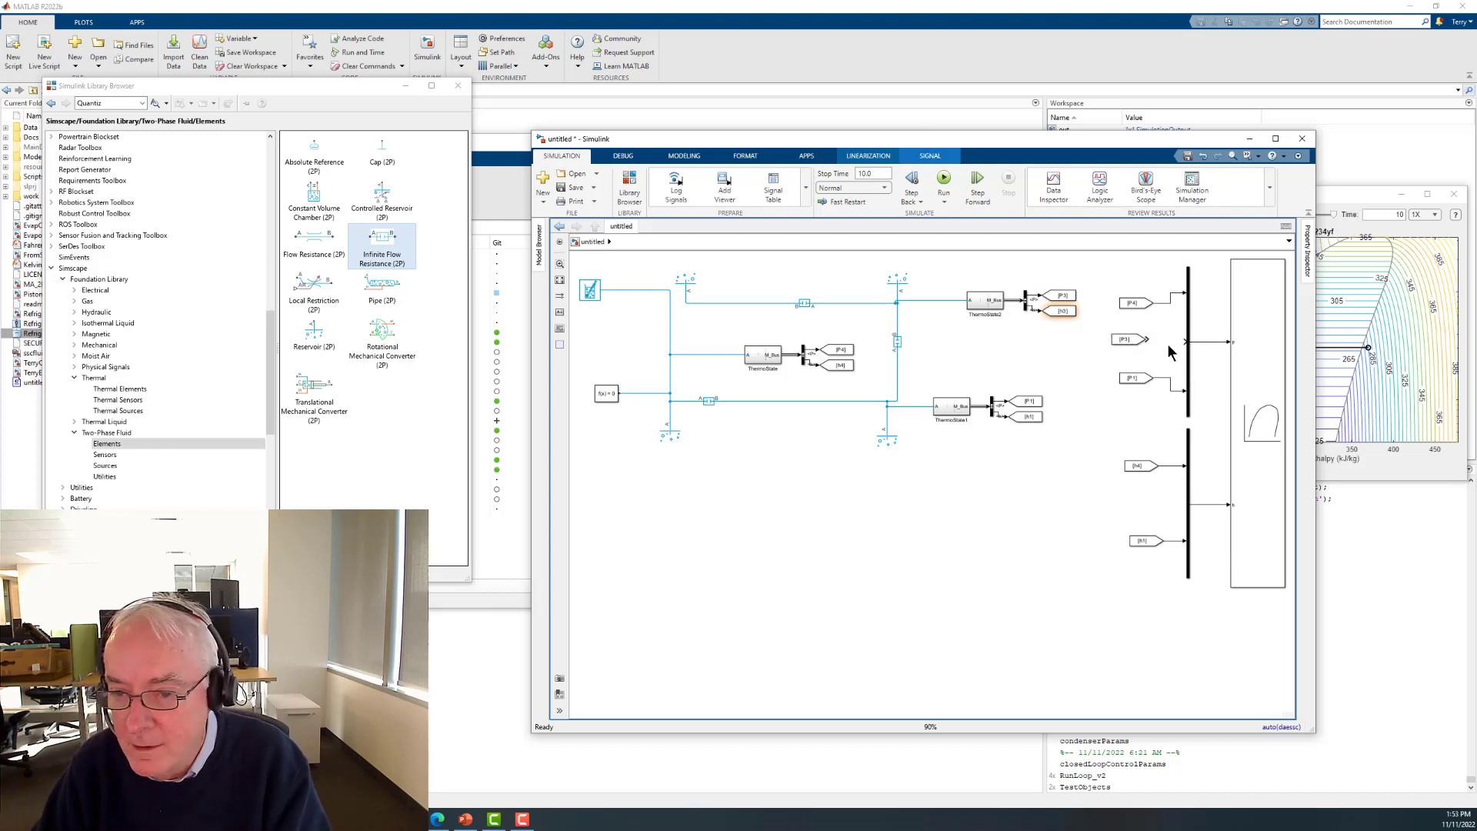
click(1186, 341)
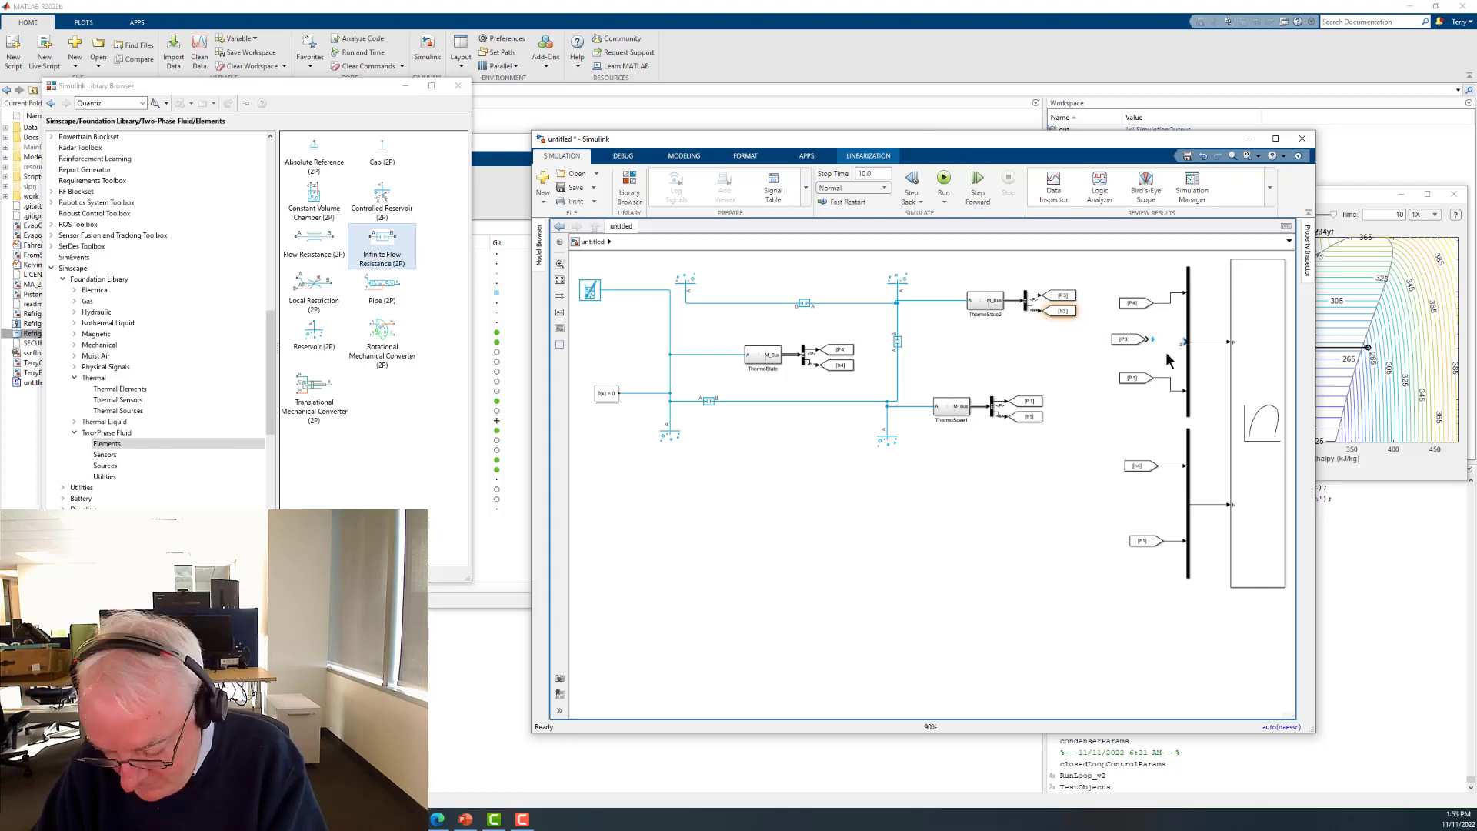
key(Delete)
- Rearrange the pressure From blocks so P3 feeds the last Mux input below P1, each aligned with its own input
drag(1146, 380, 1133, 409)
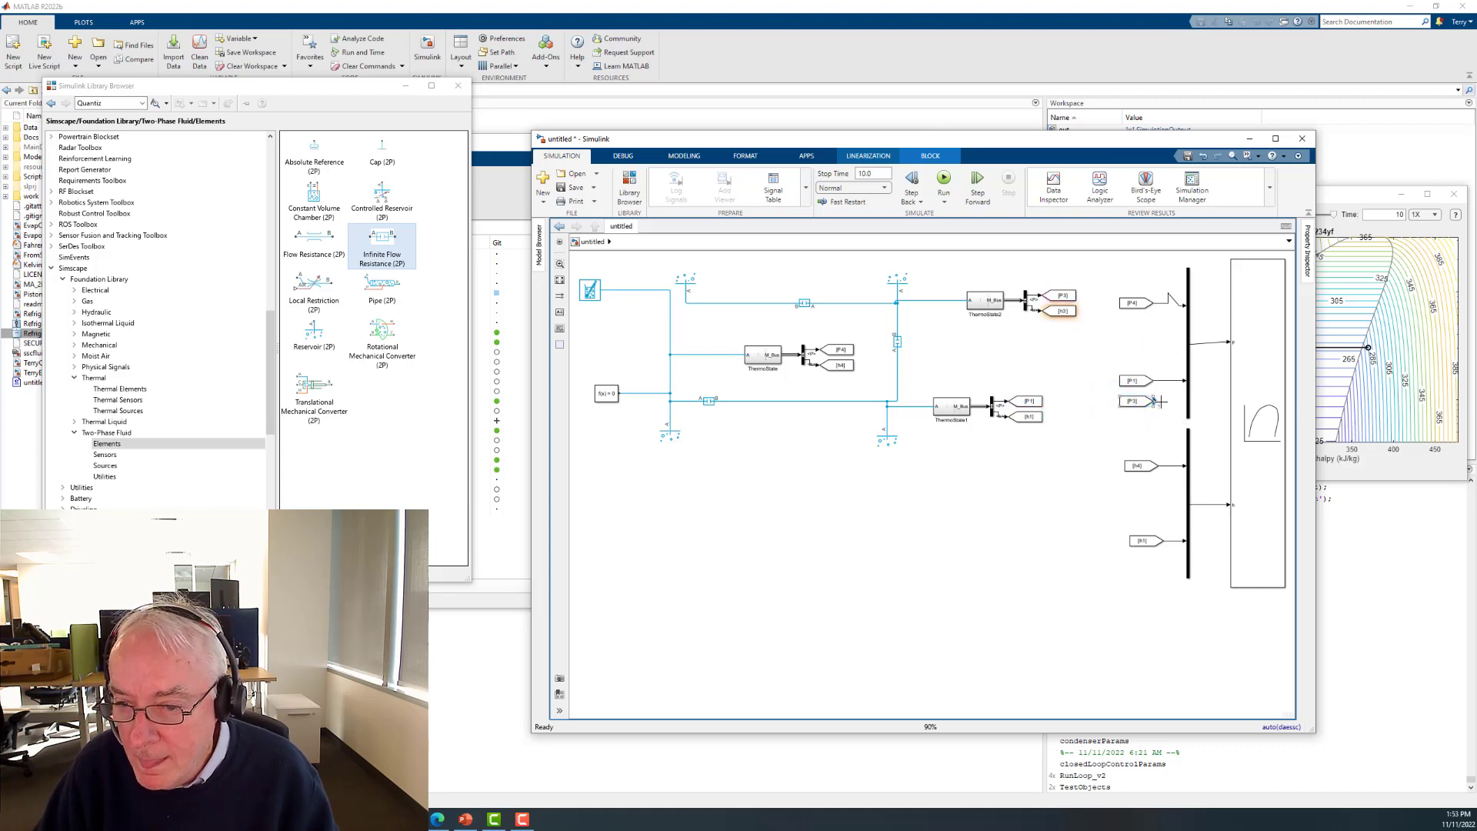
click(1138, 379)
drag(1140, 369, 1136, 293)
click(1140, 301)
click(1139, 403)
drag(1141, 405, 1141, 398)
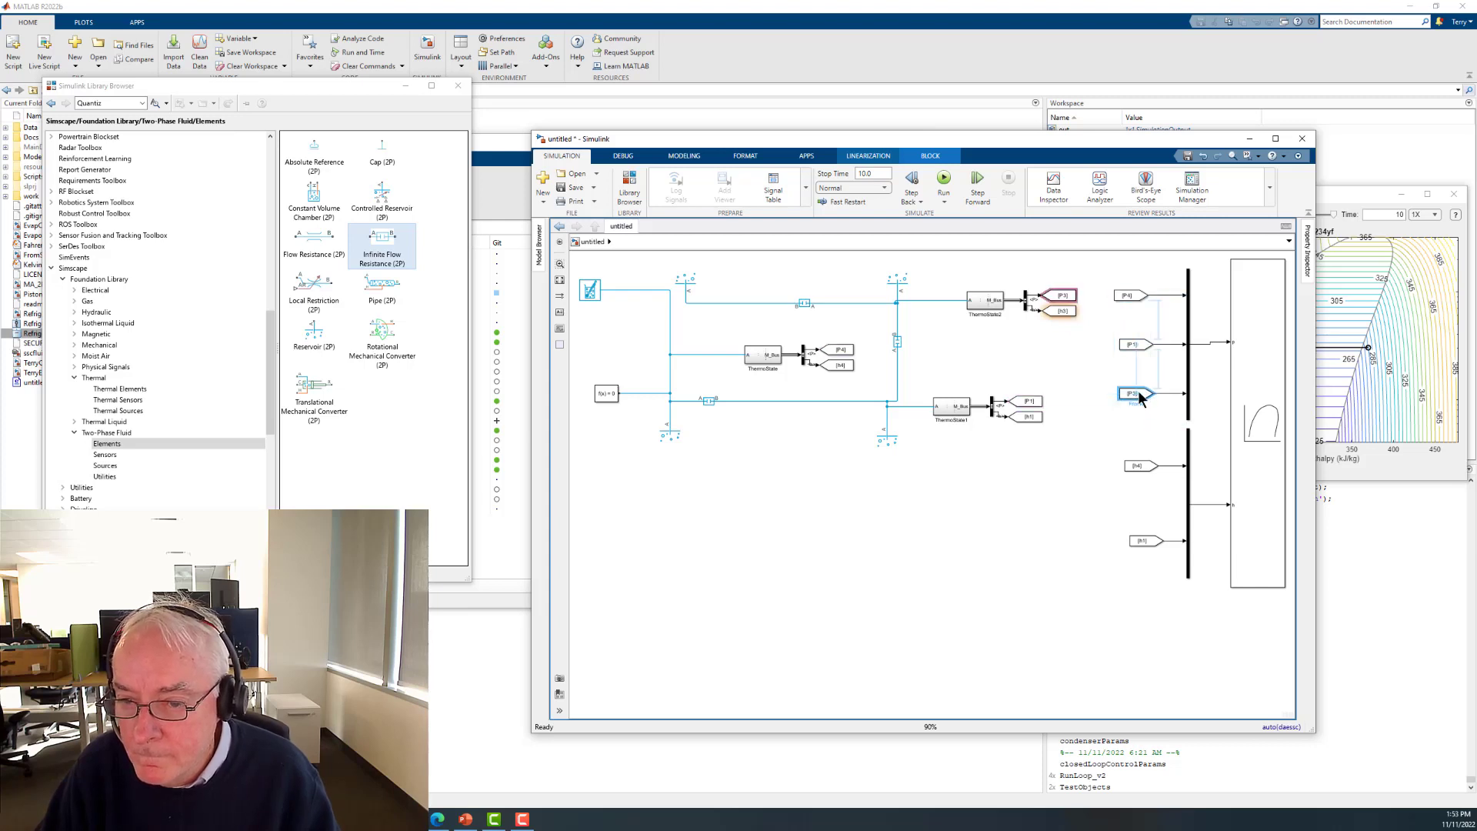
- Create a From block for tag h3, connect it to the enthalpy Mux's third input and align the enthalpy From blocks
click(1068, 313)
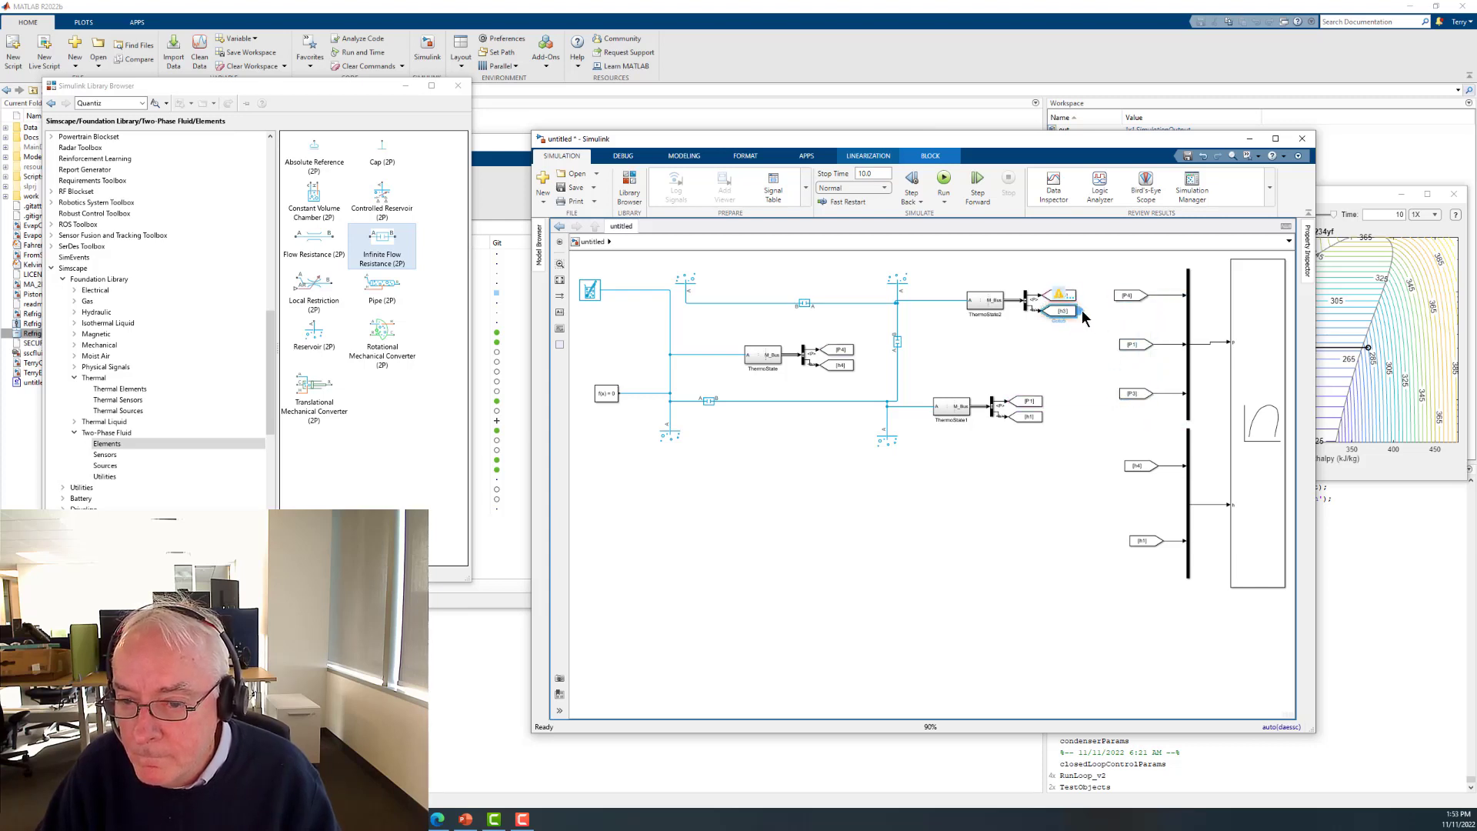
drag(1082, 312, 1152, 465)
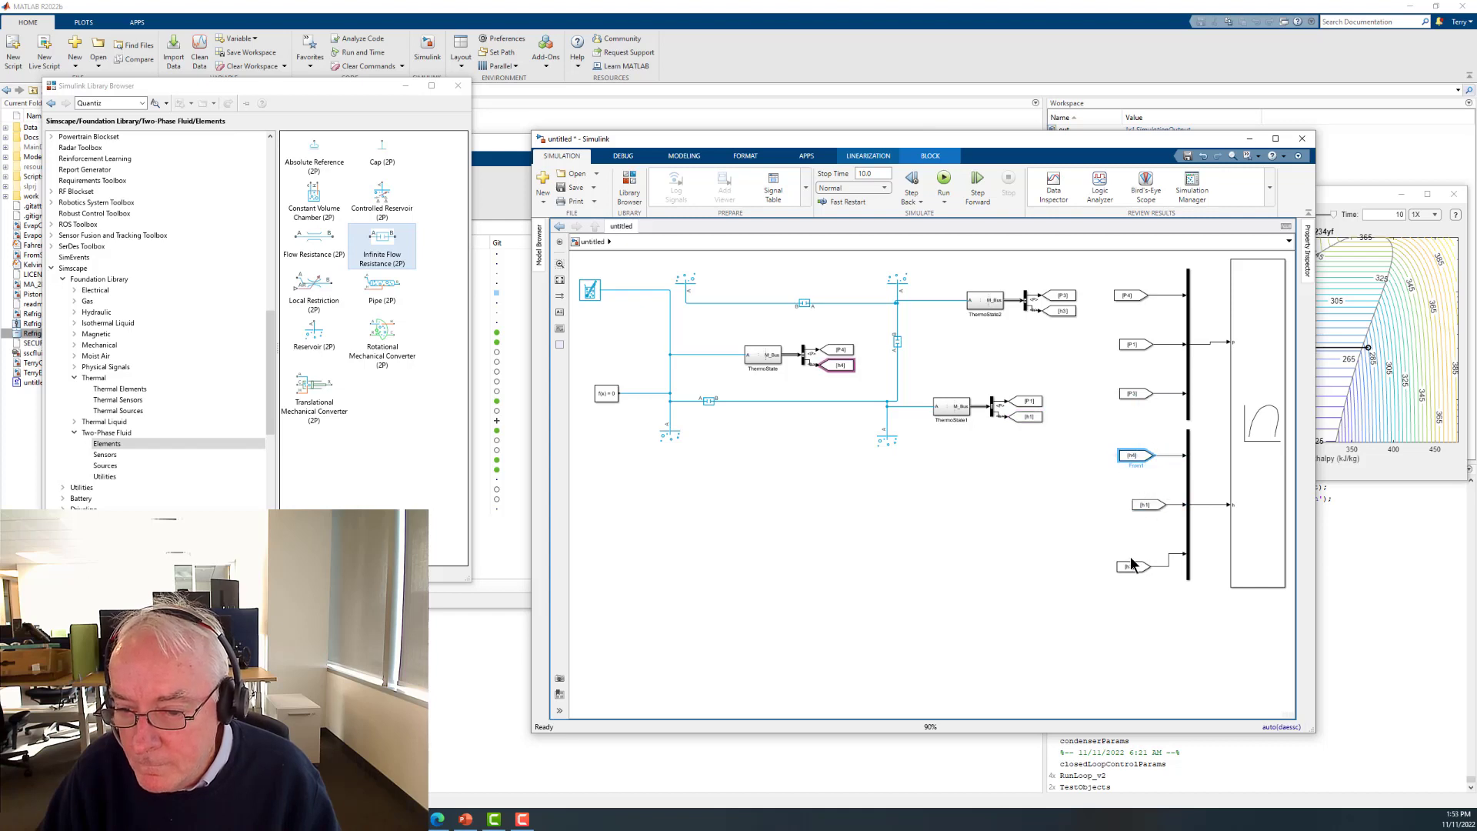
drag(1131, 565, 1147, 552)
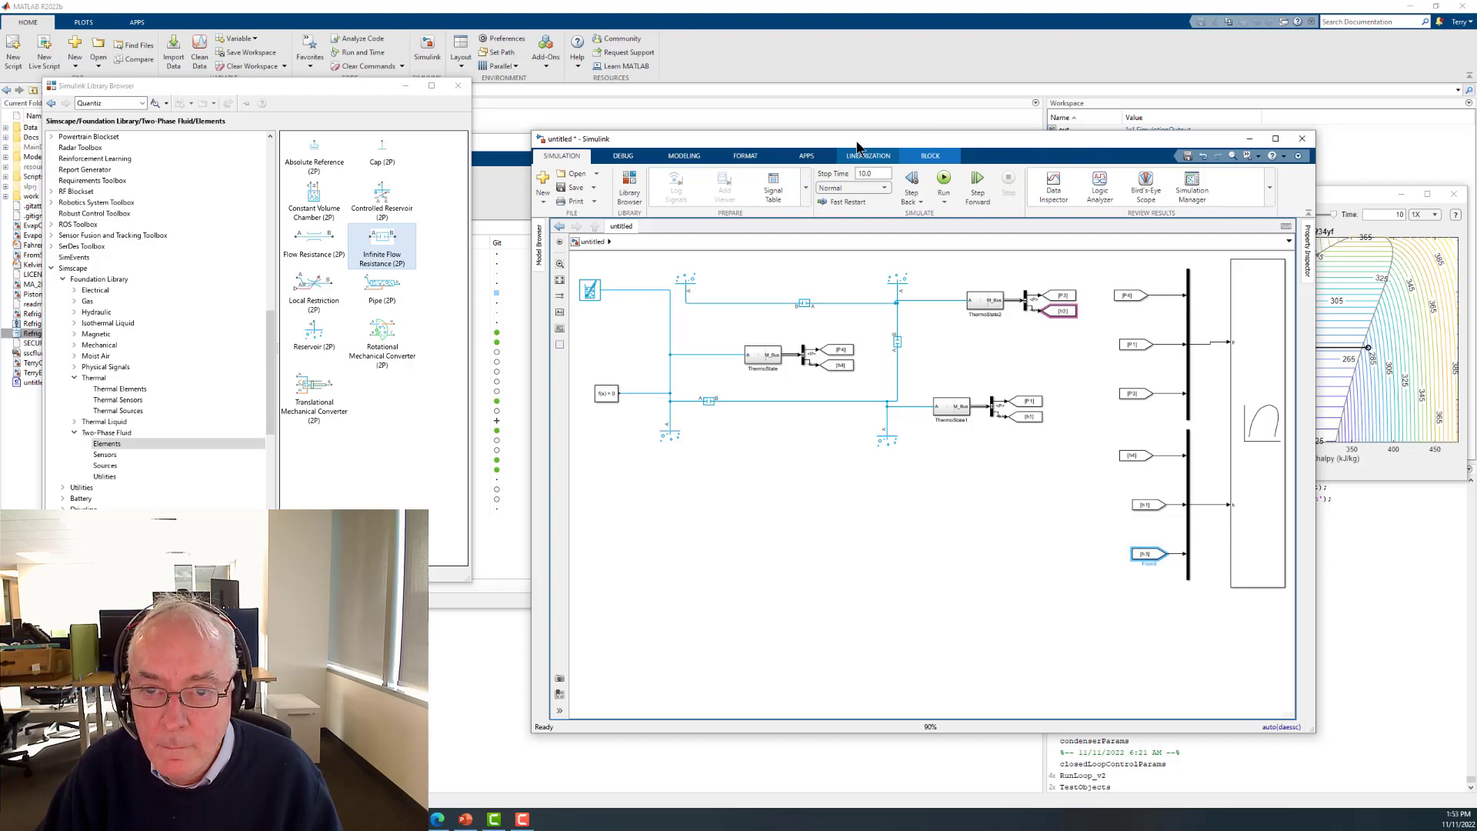
- Move the model window clear of the P-H diagram and run the simulation
drag(856, 142, 686, 134)
click(713, 568)
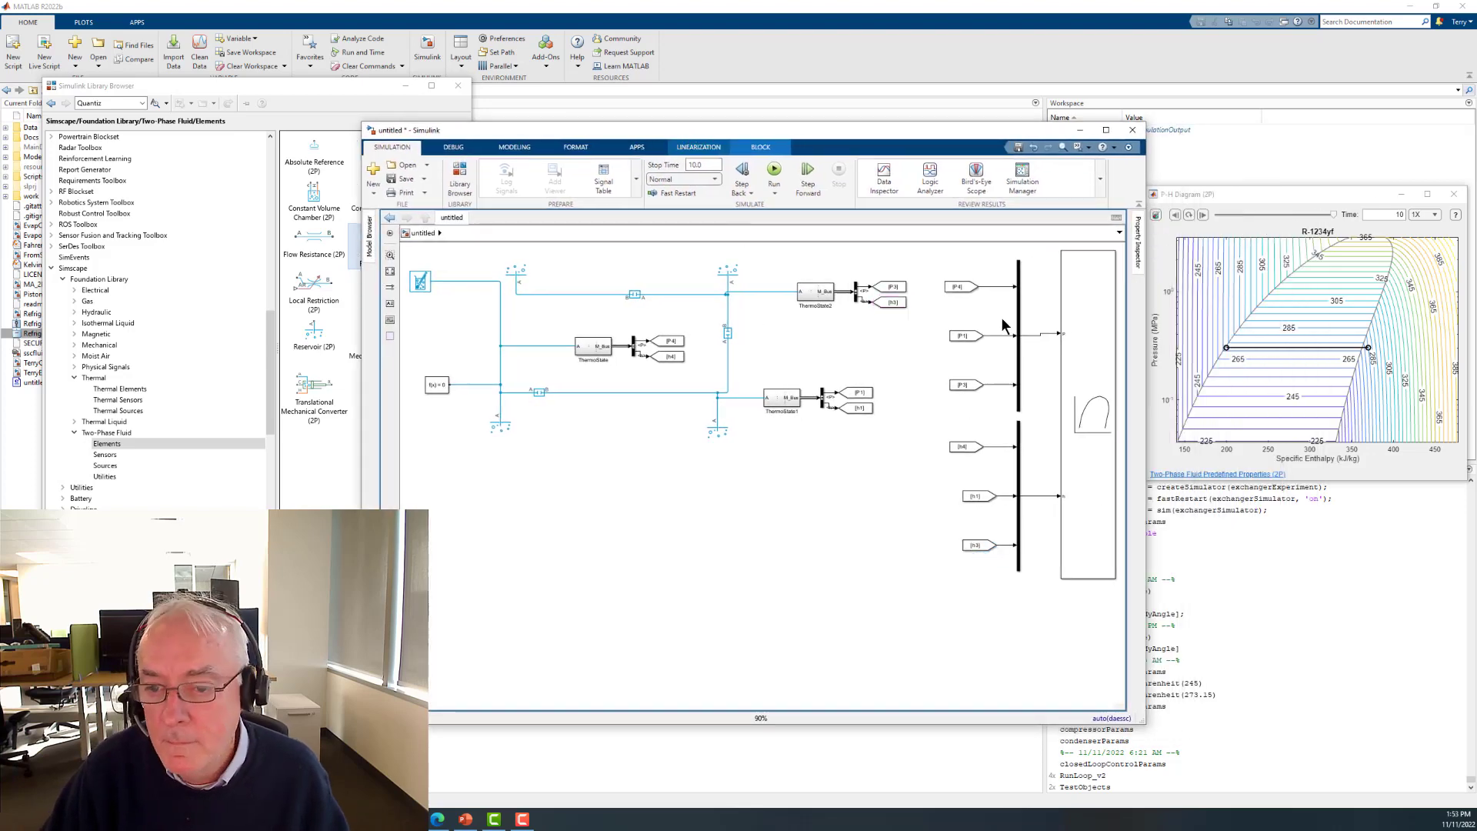
click(773, 171)
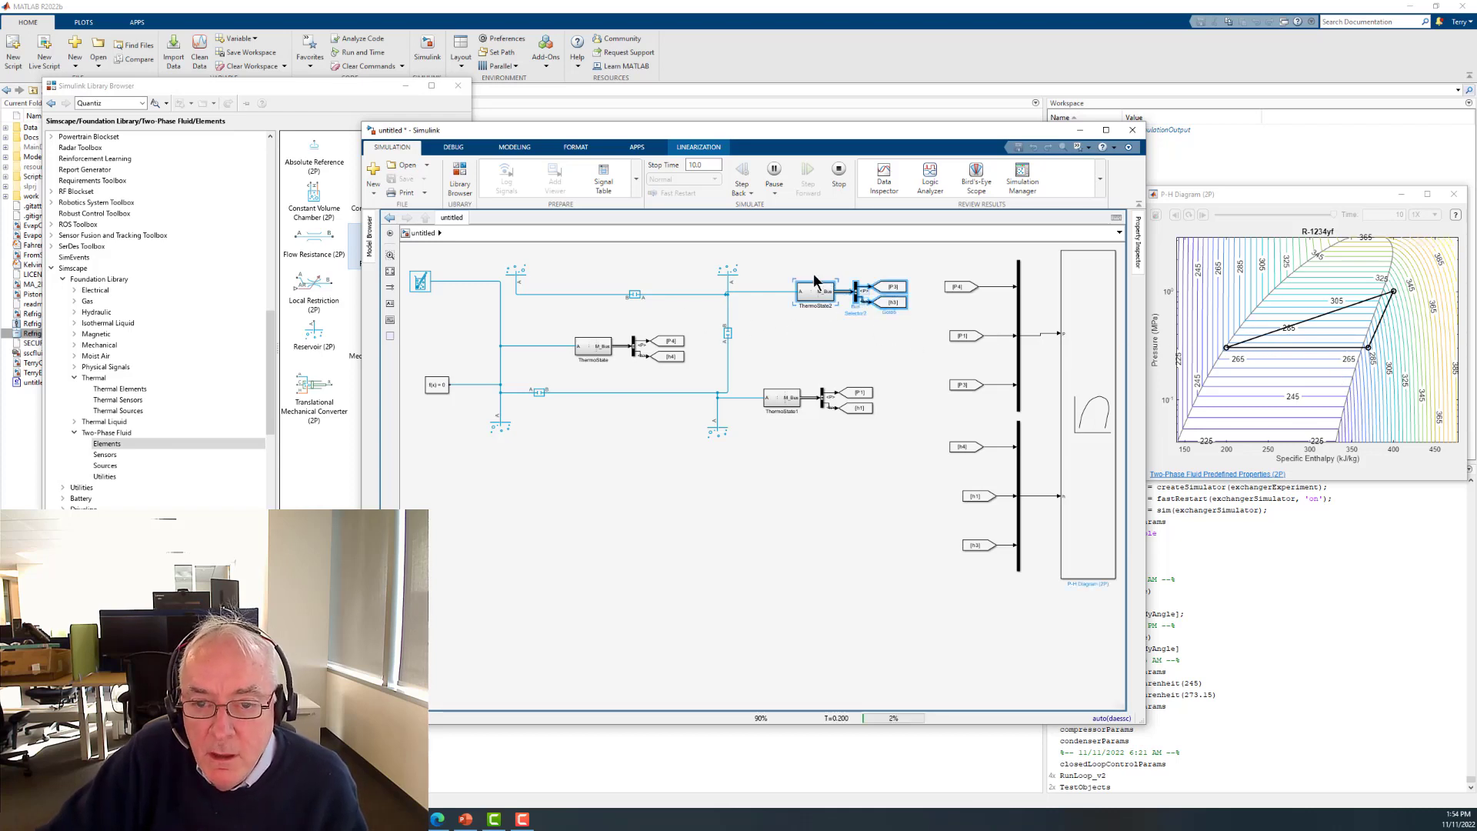
- Duplicate the P3/h3 ThermoState group, connect the copy beside the upper flow resistance, between it and the left reservoir, and nudge it upward
drag(806, 259, 922, 329)
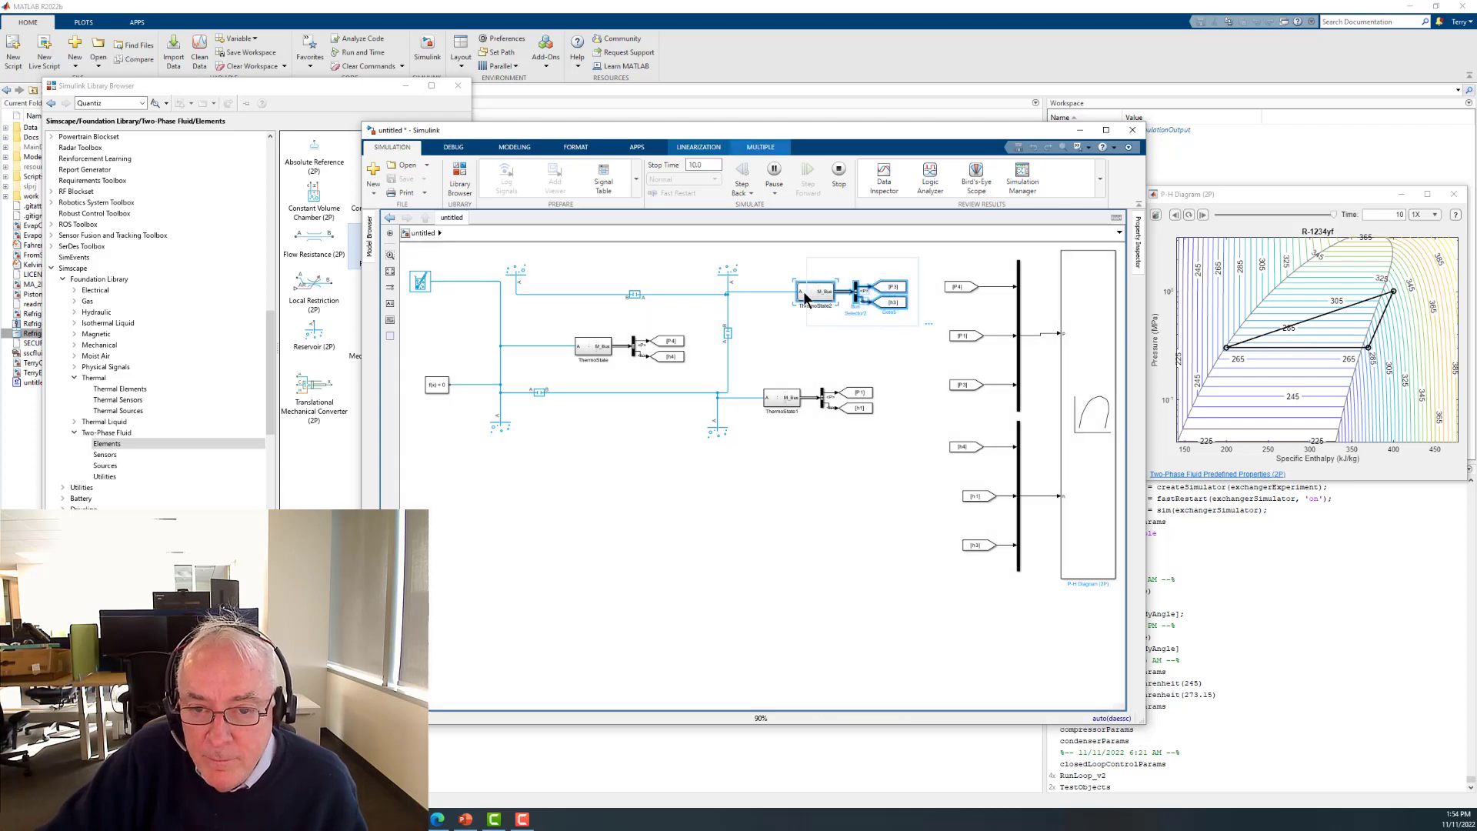
mouse_move(804, 291)
mouse_down()
mouse_move(672, 247)
mouse_move(574, 266)
mouse_move(567, 287)
mouse_up()
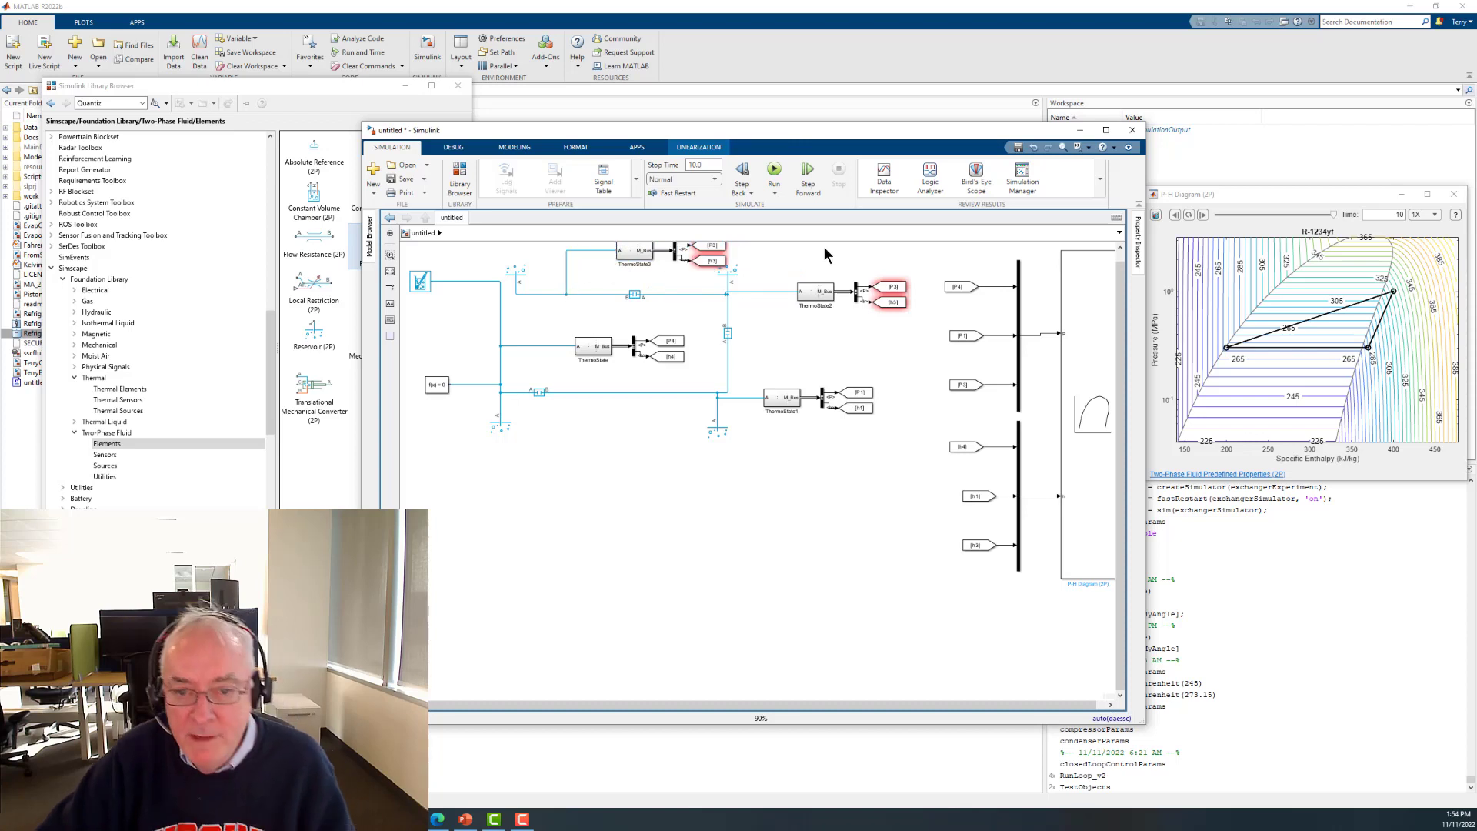
scroll(774, 538, up, 3)
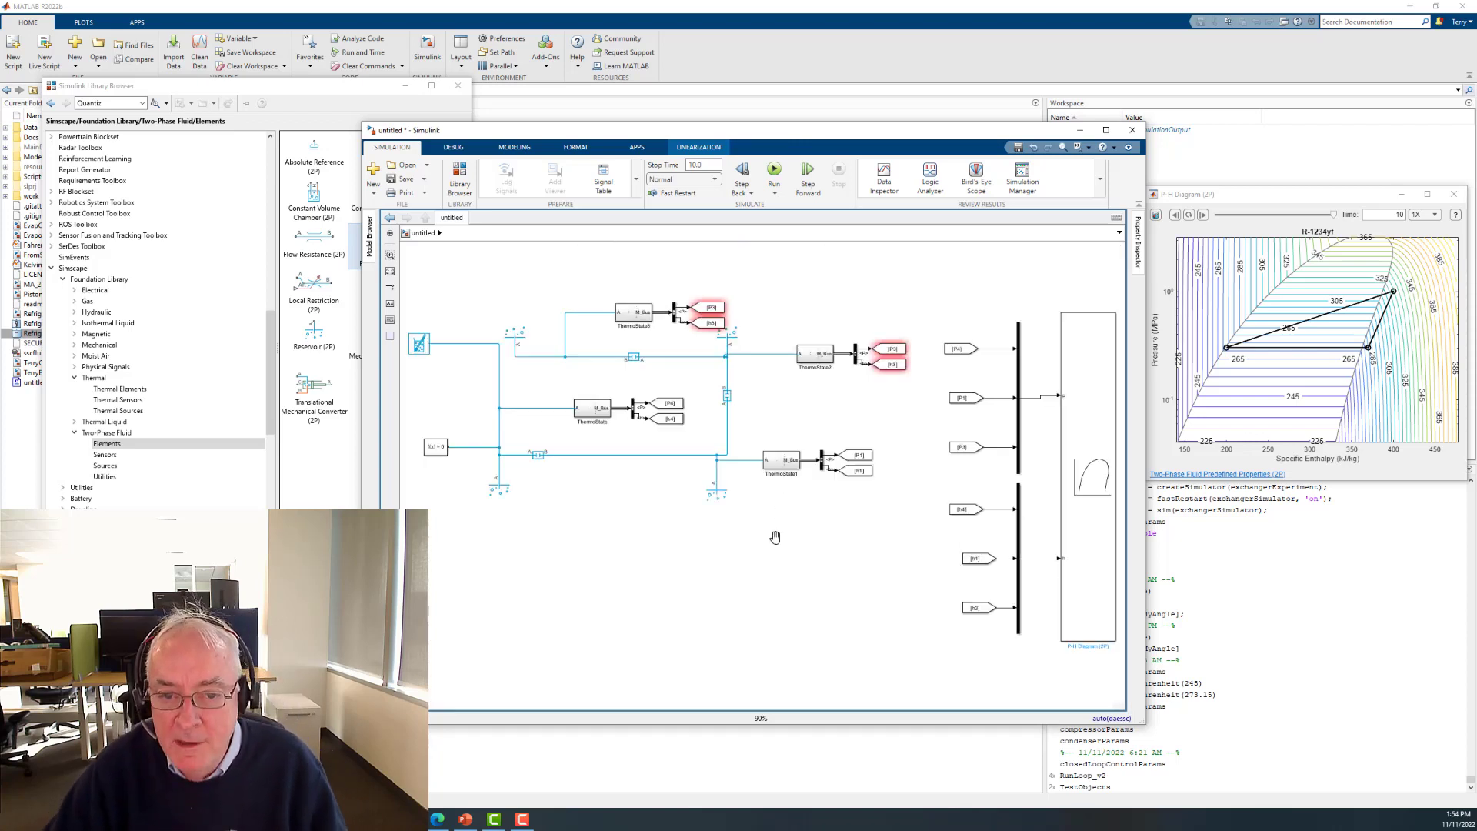
drag(623, 290, 701, 325)
key(Up)
key(Up)
key(Up)
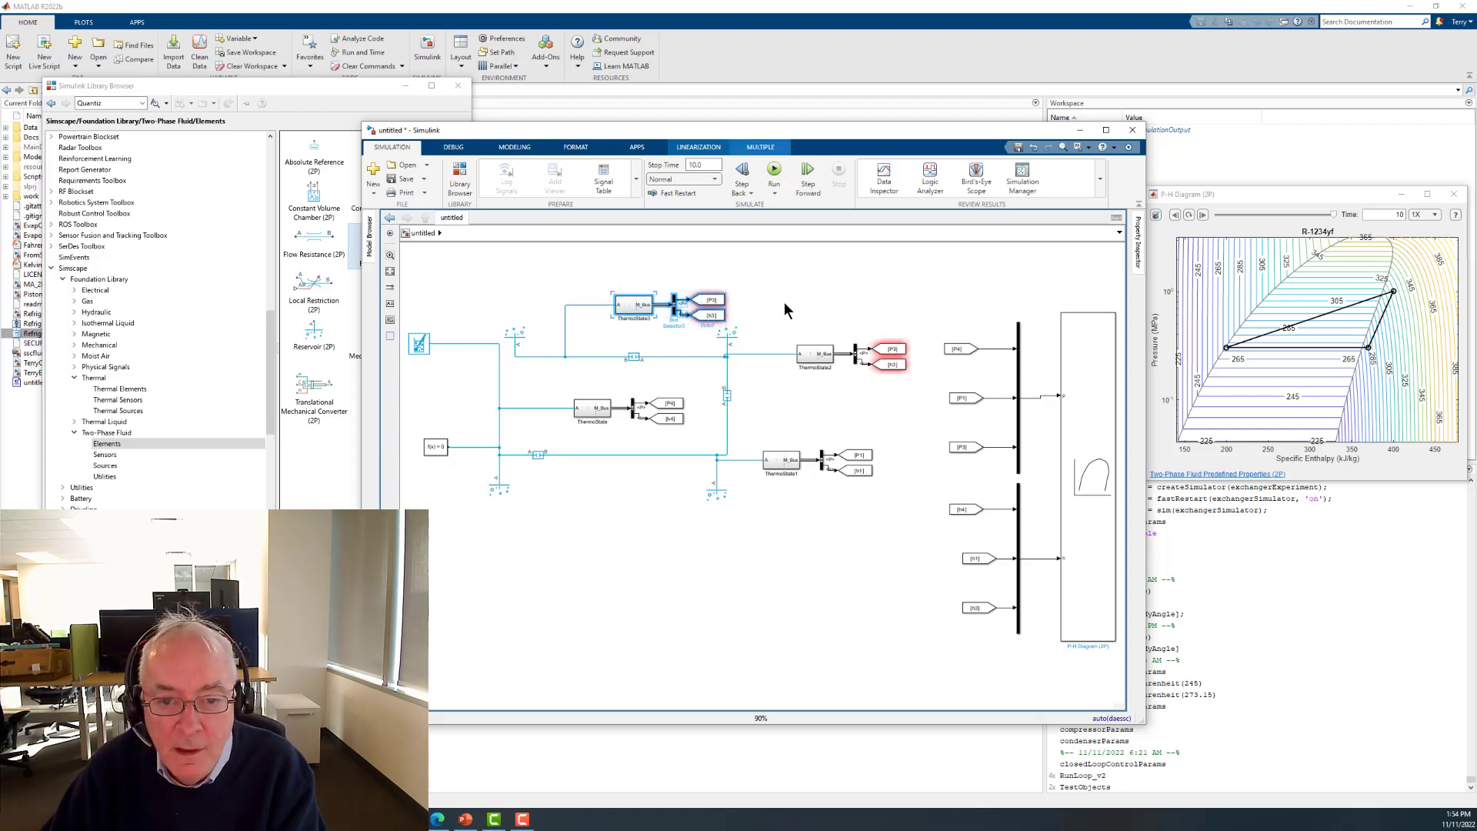
key(Up)
key(Up)
key(Up)
key(Up)
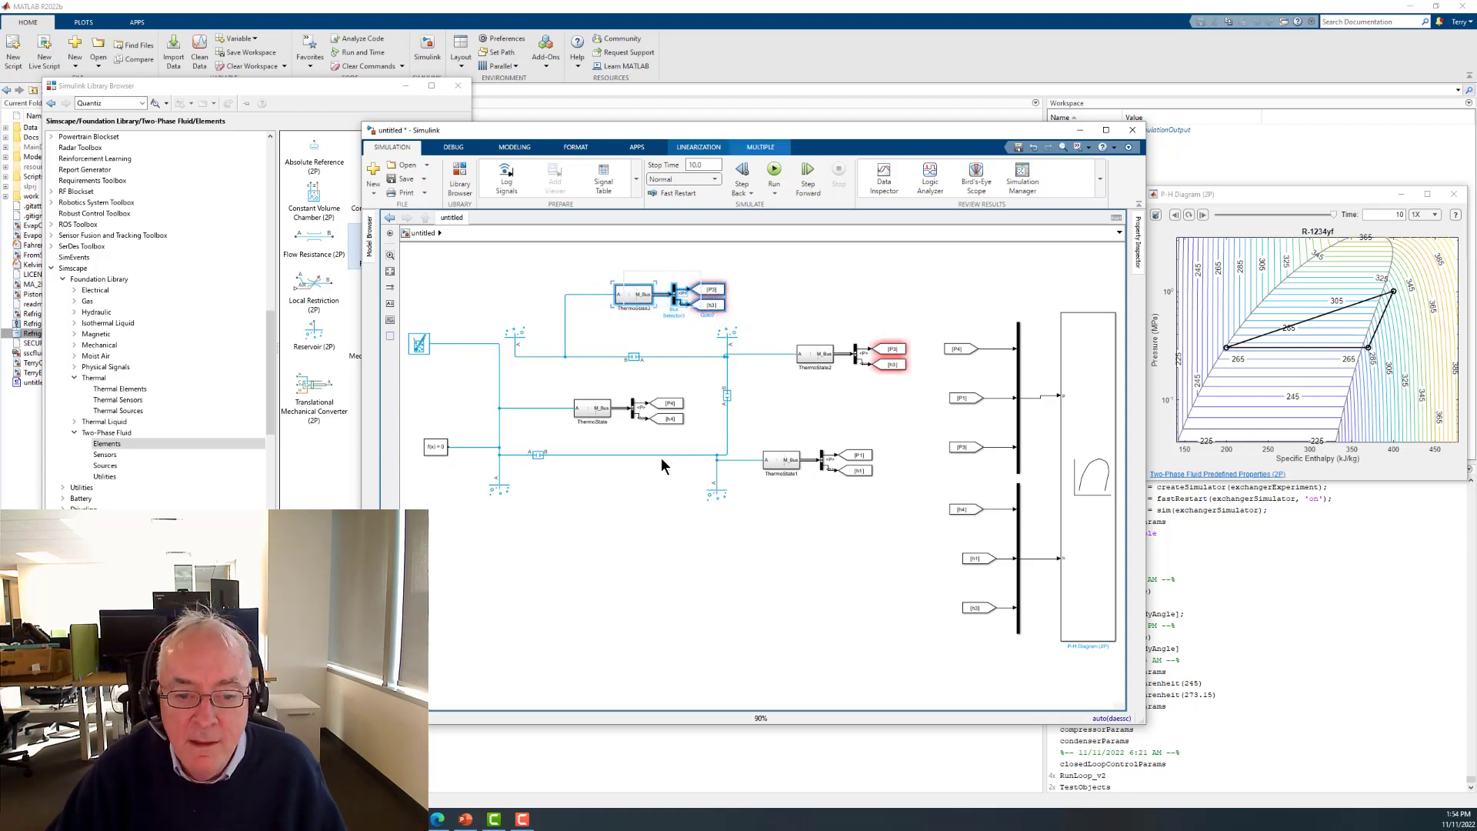
click(609, 507)
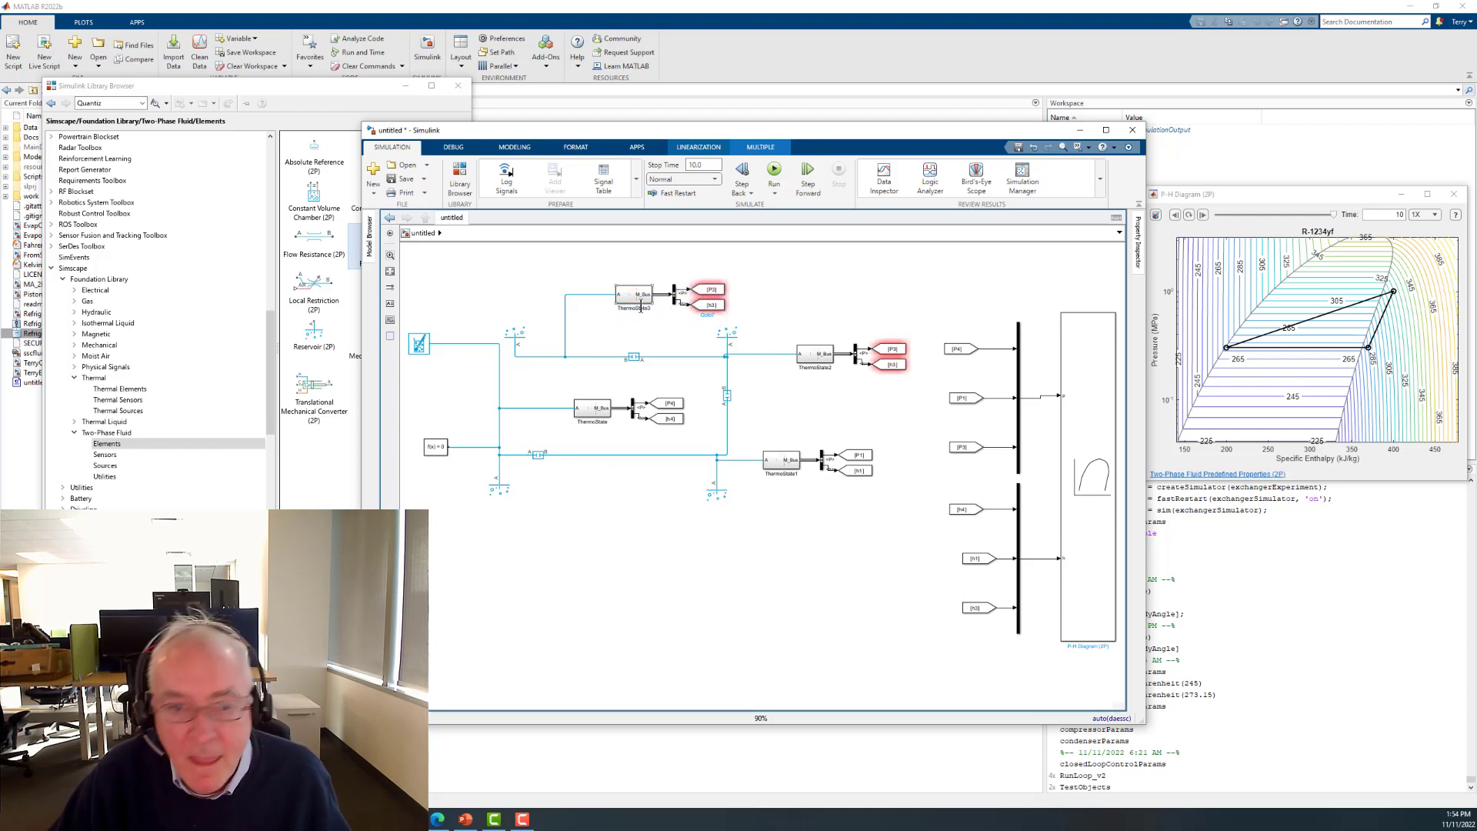
- Change the pressure Goto tag of the copied ThermoState group to P2
double_click(711, 294)
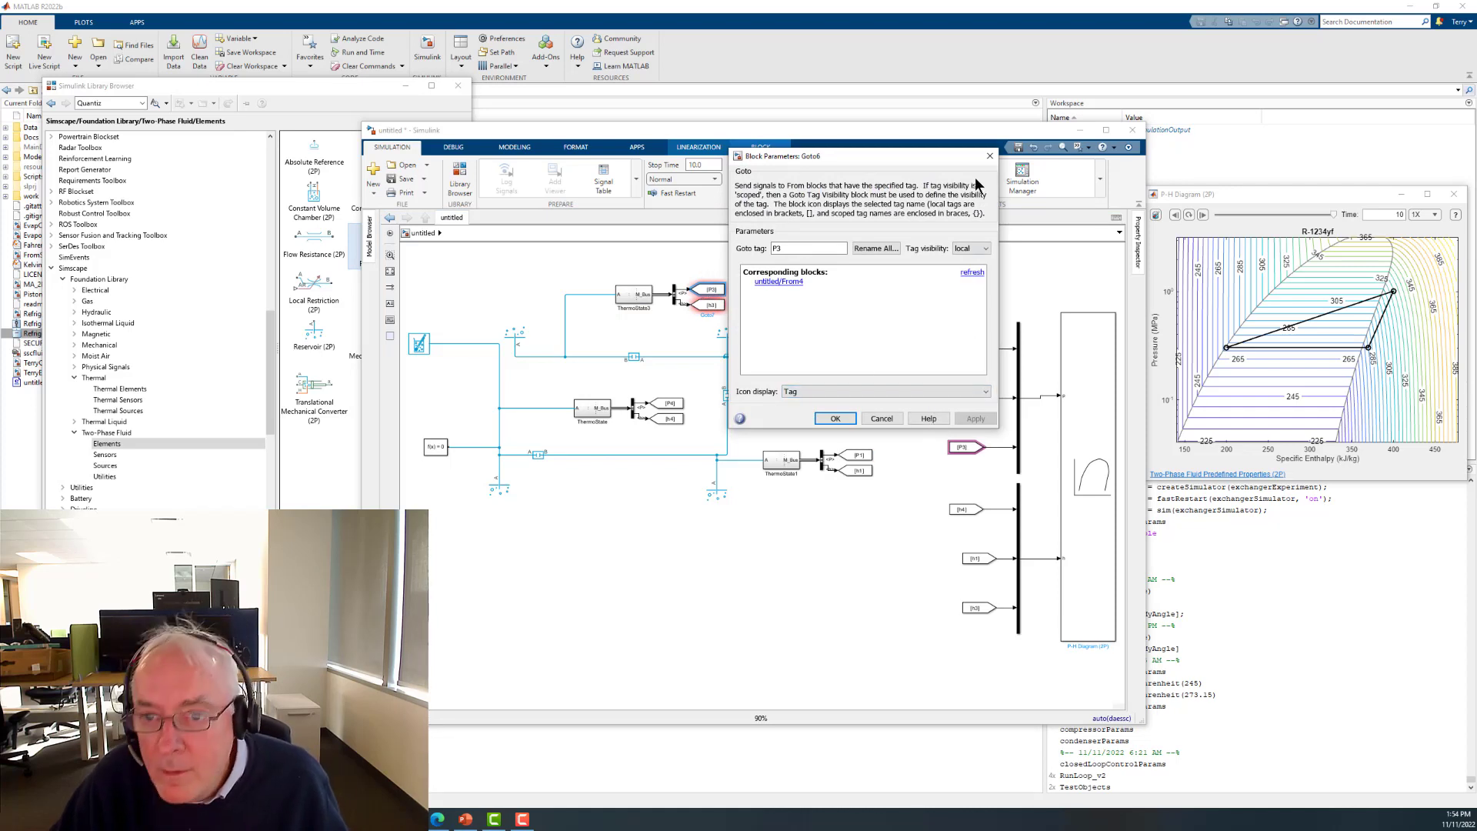
click(990, 156)
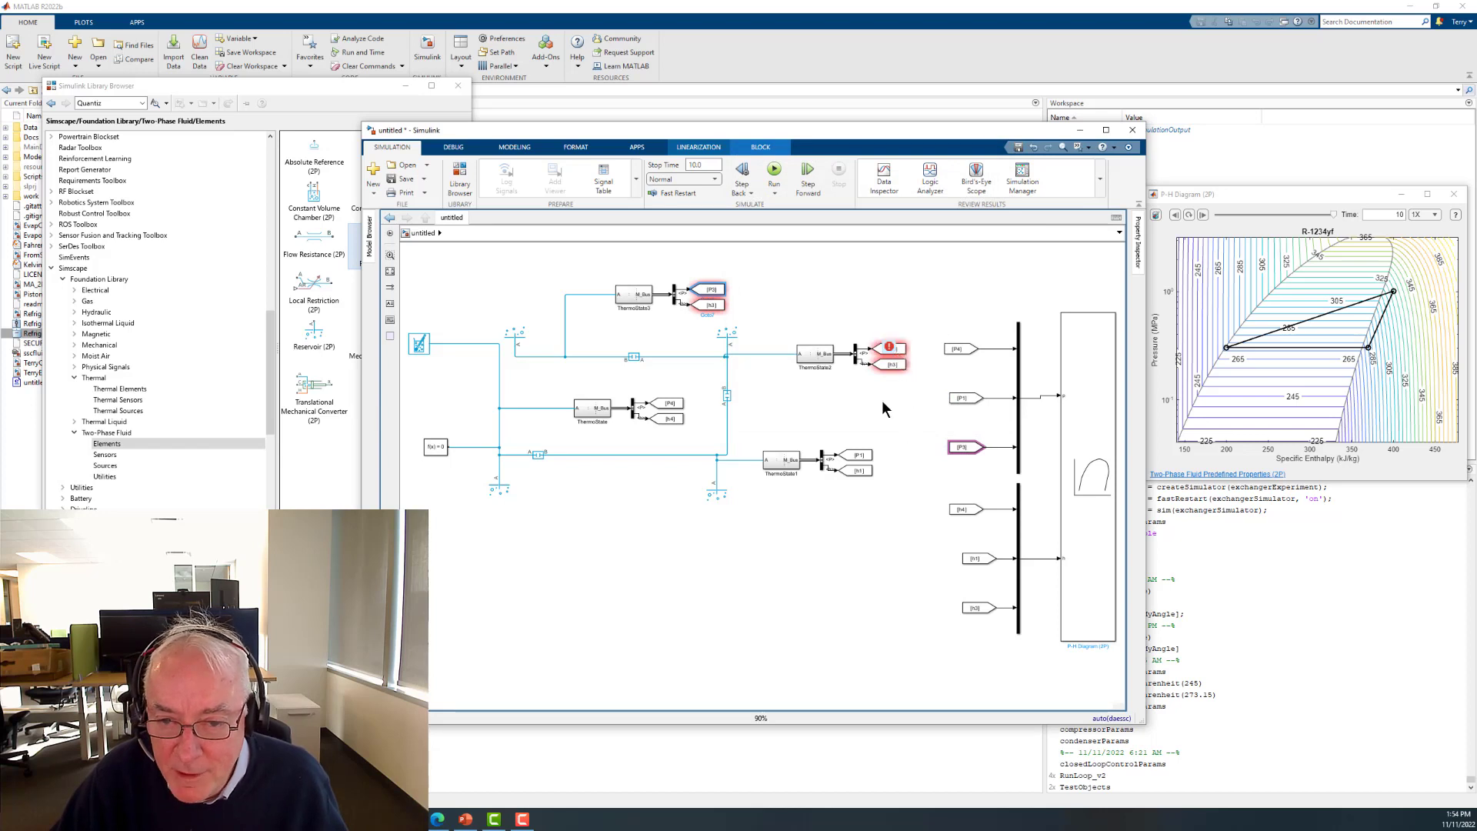
drag(910, 425, 922, 462)
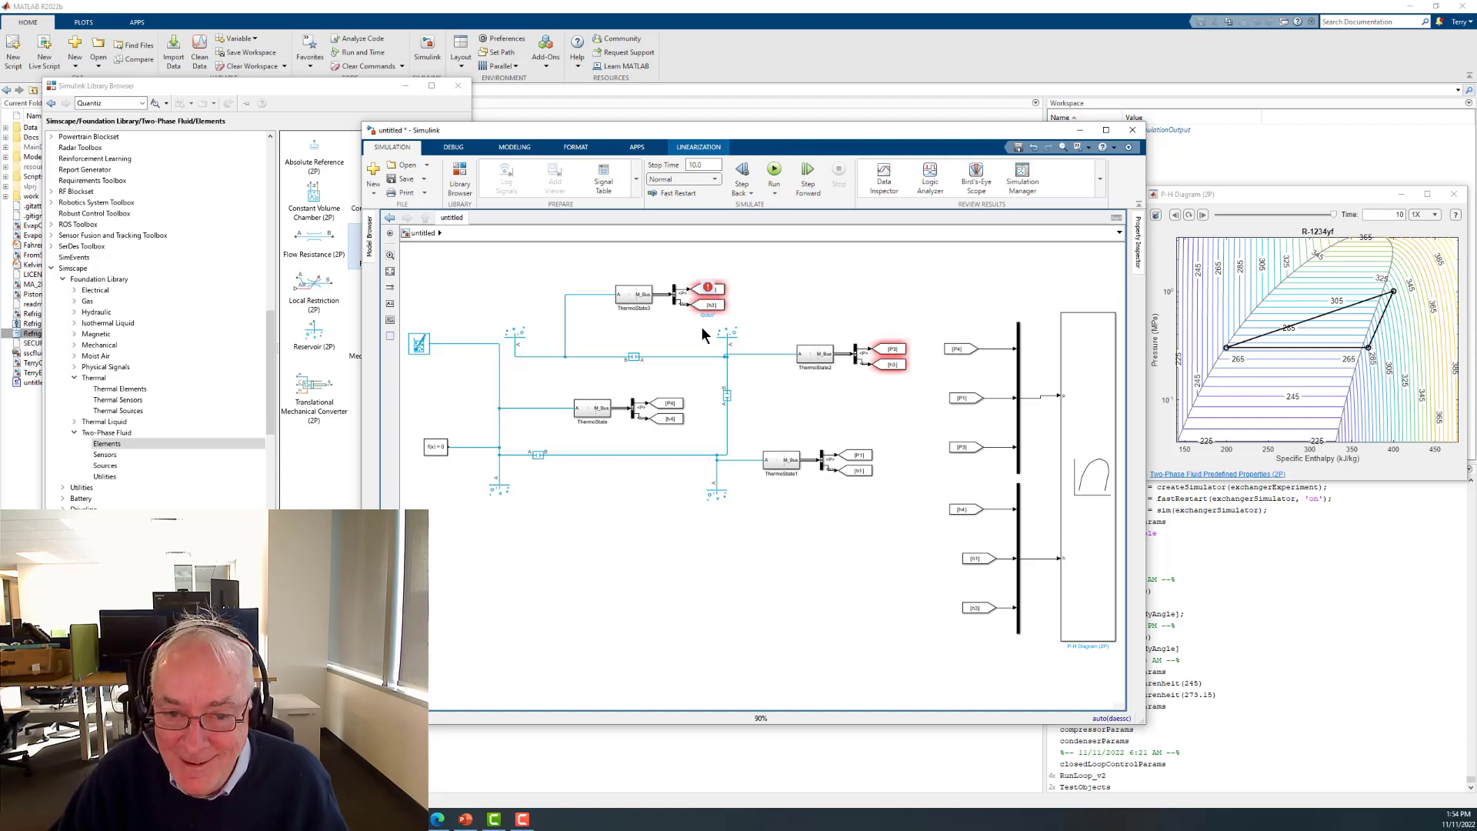
double_click(721, 290)
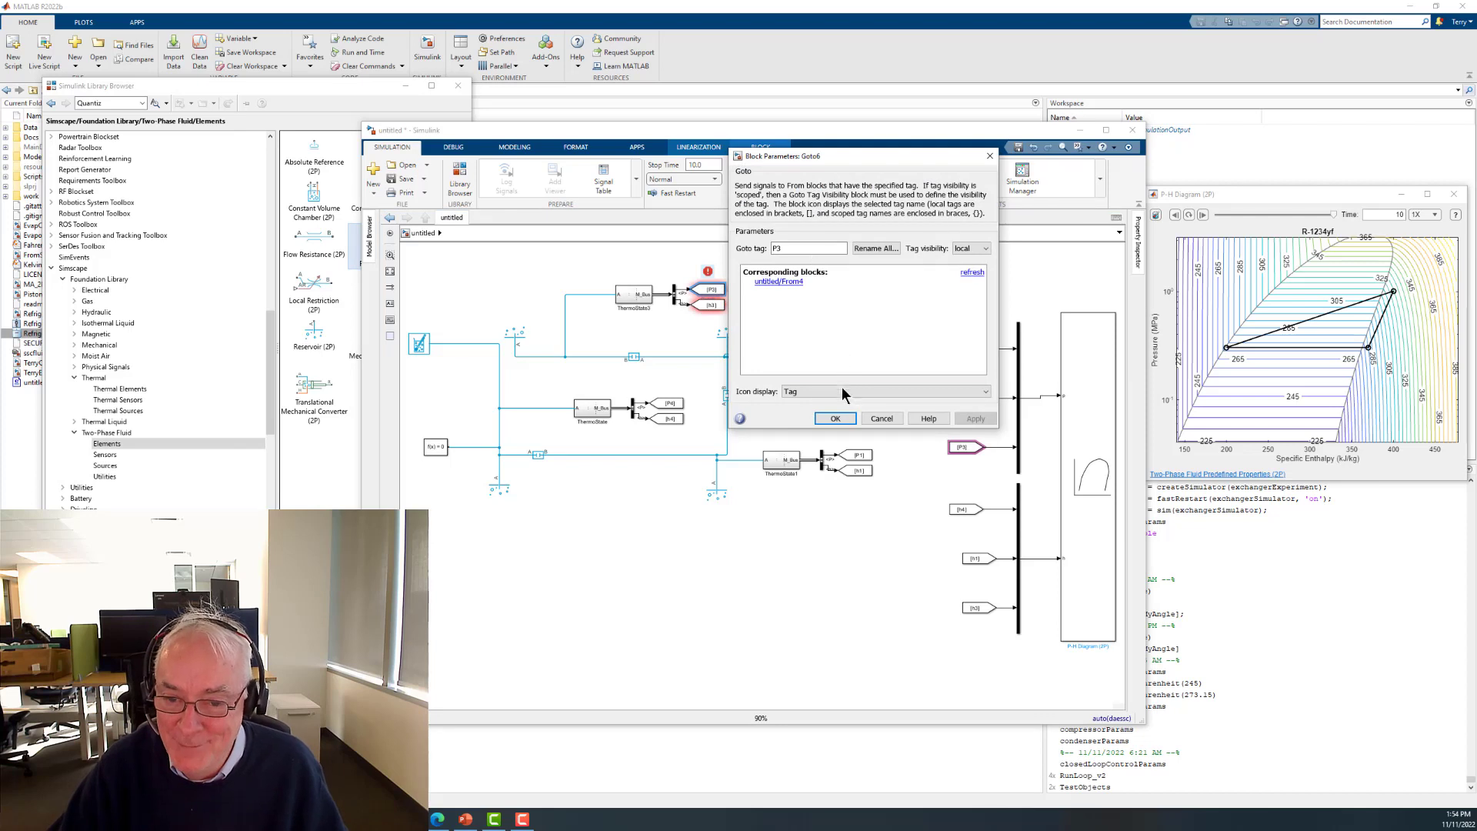
double_click(787, 249)
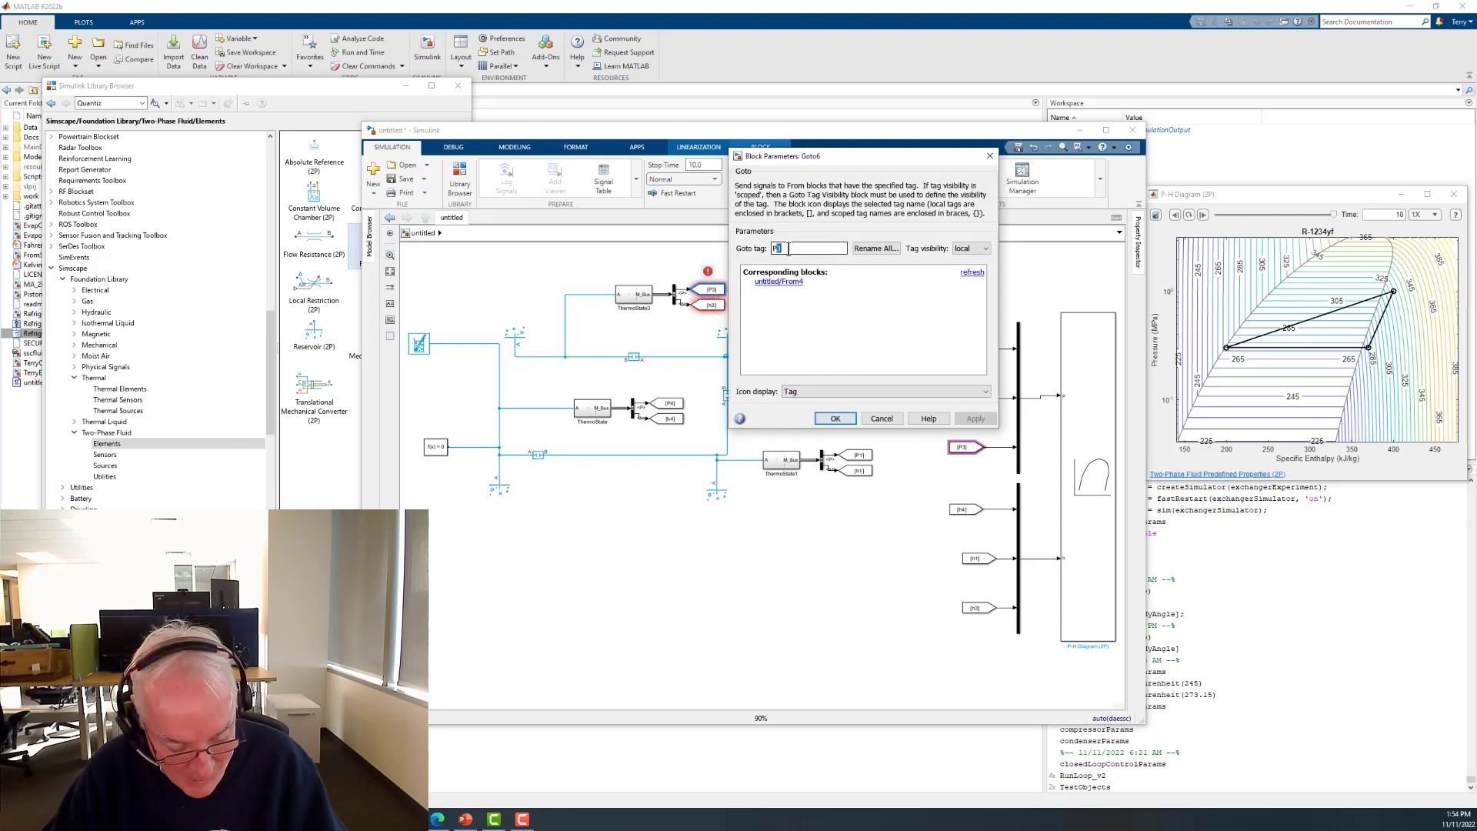
text(P2)
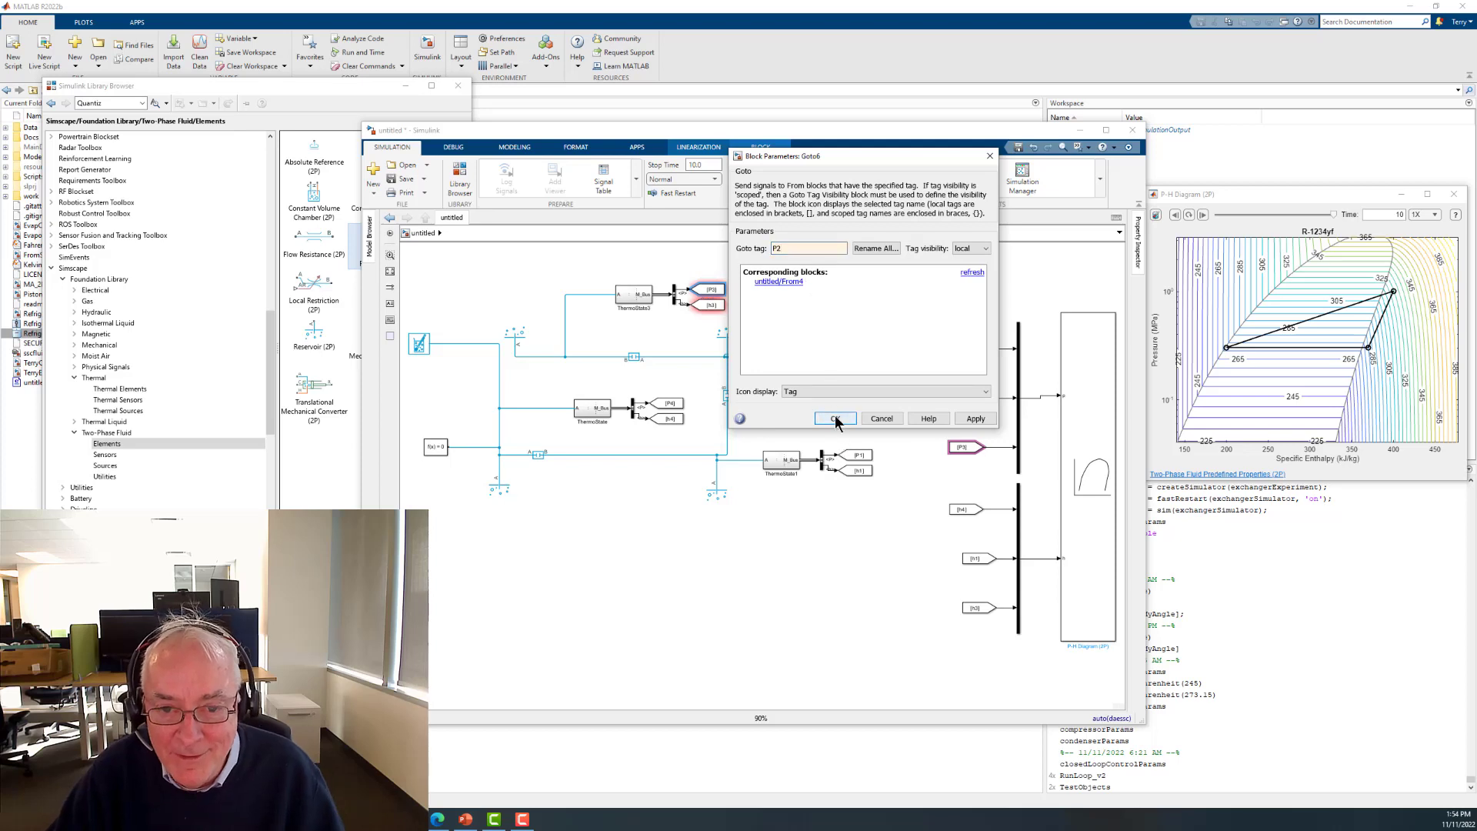
click(835, 419)
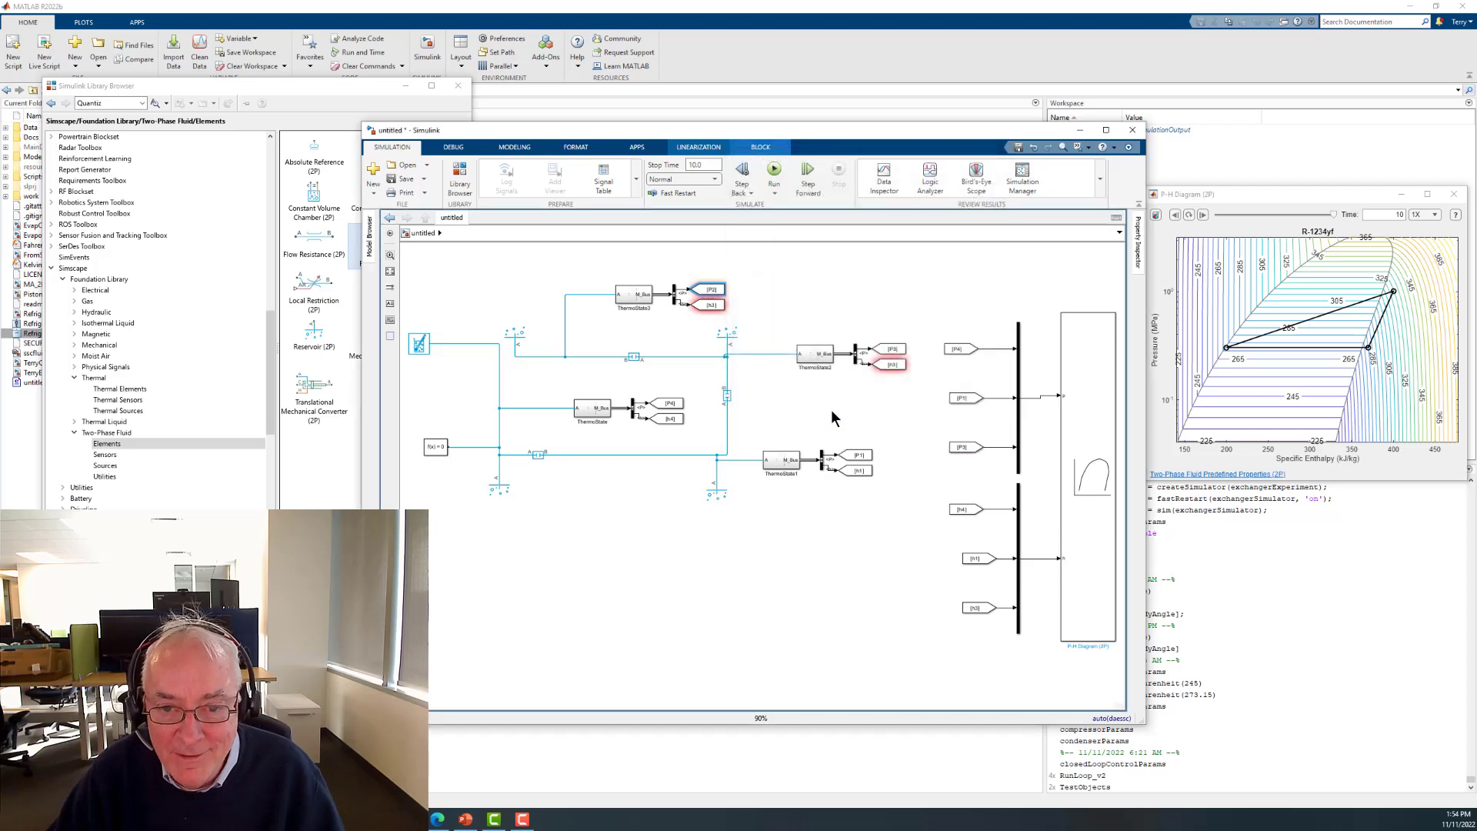
- Change the enthalpy Goto tag of the copied ThermoState group to h2
double_click(714, 308)
click(779, 263)
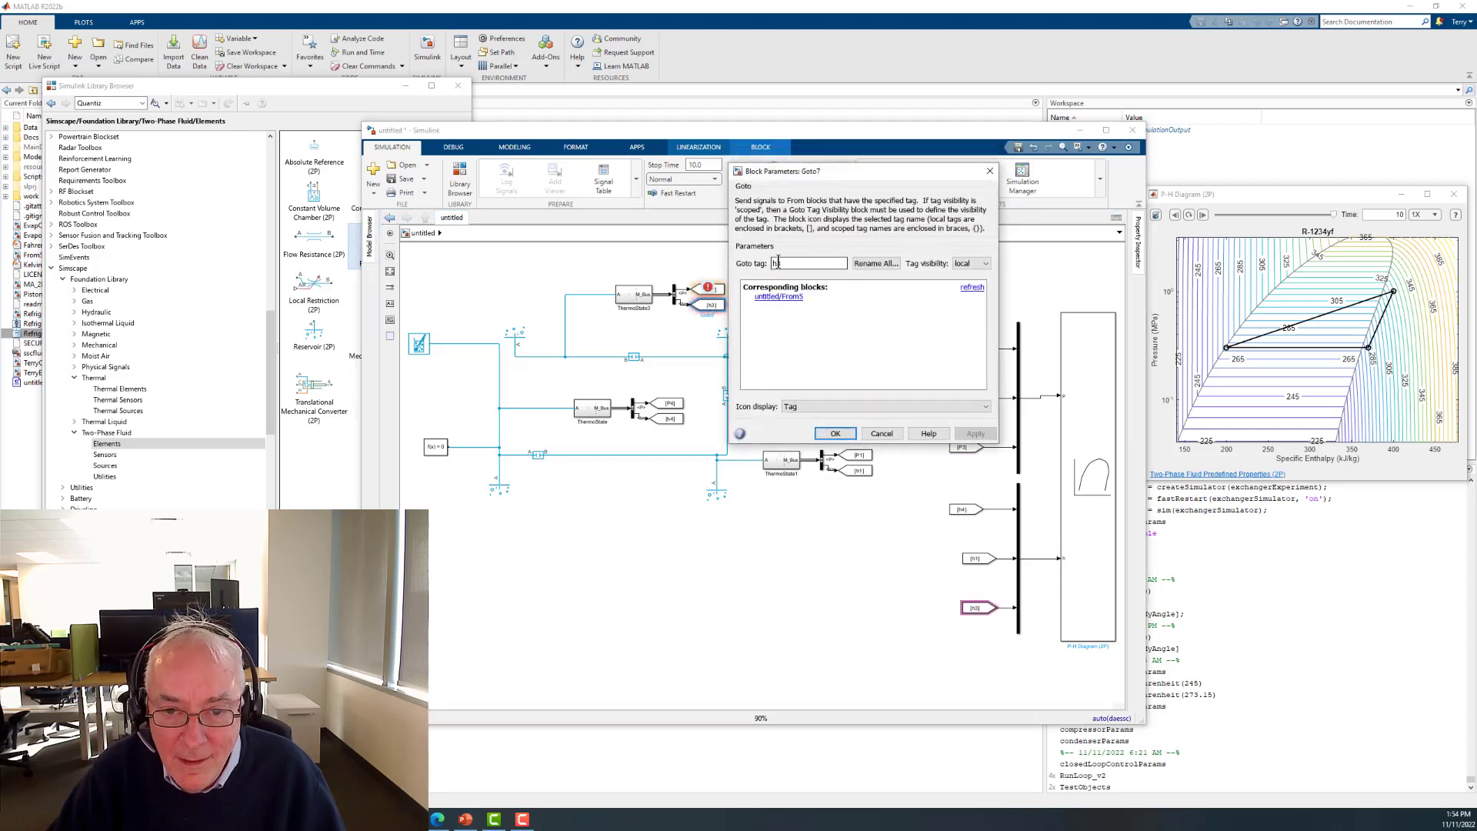
text(h2)
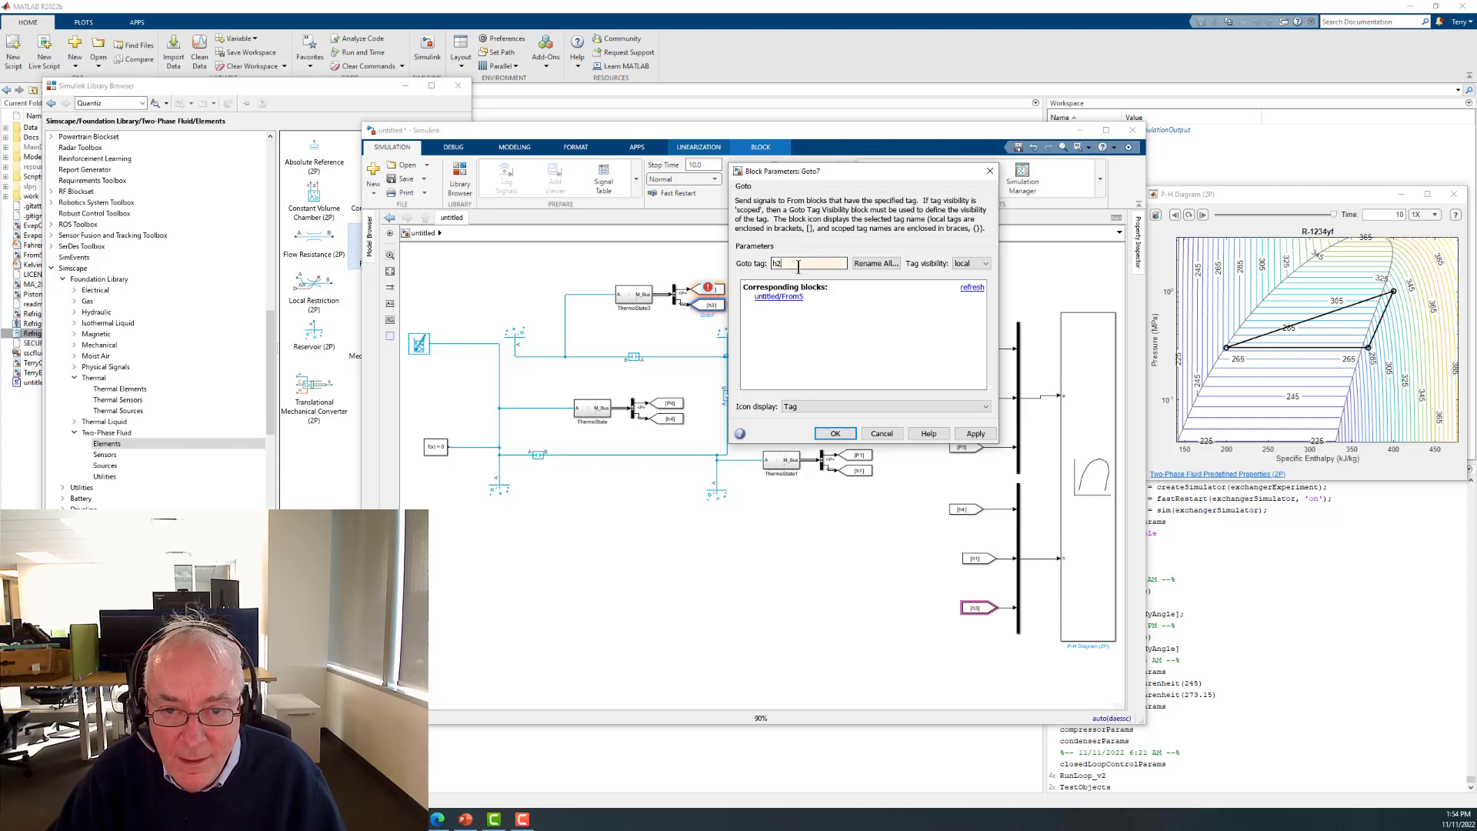
click(835, 433)
click(761, 506)
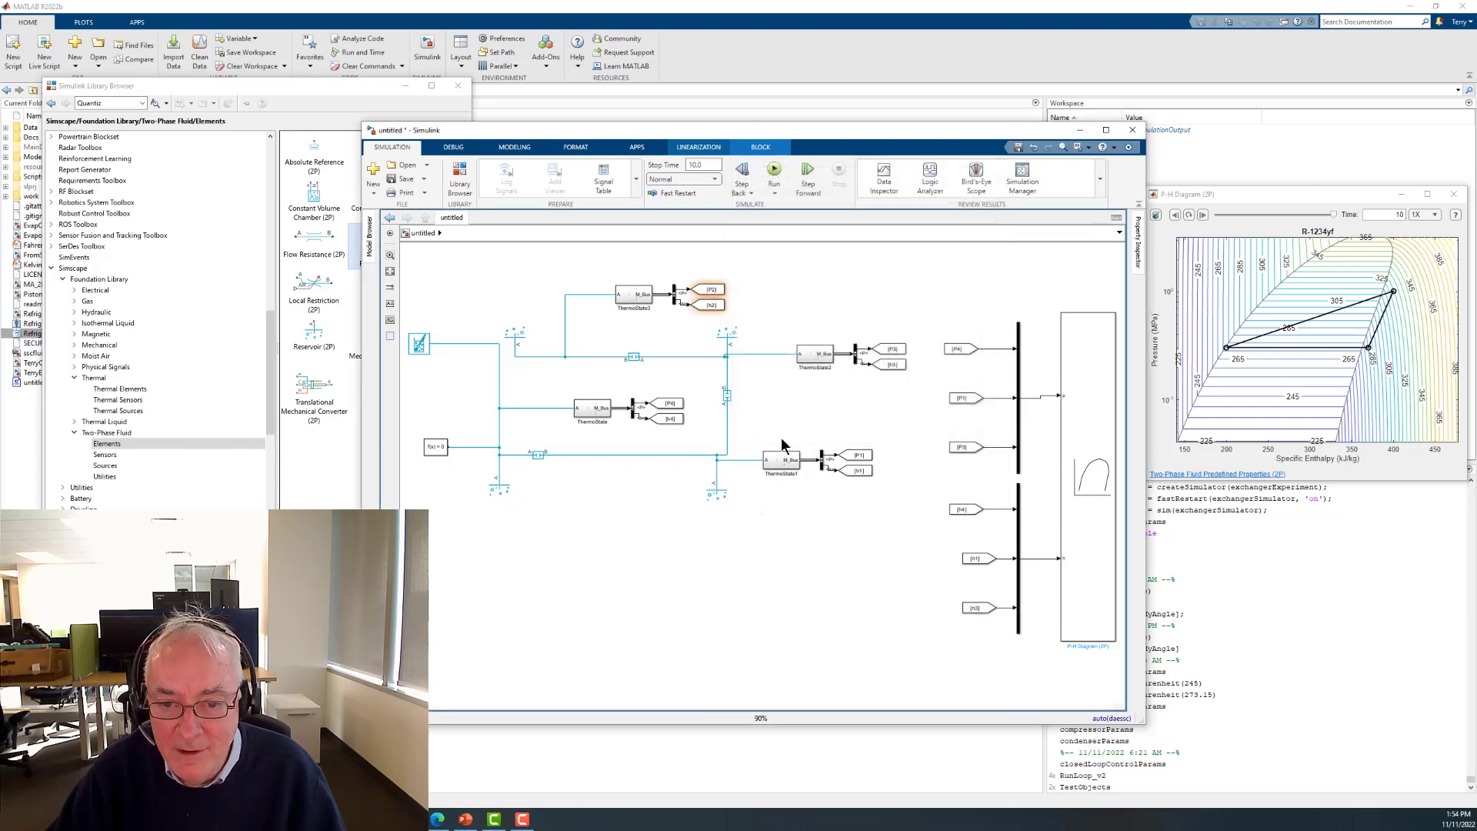
- Disconnect the P3/h3 ThermoState from the upper-right reservoir and reconnect it to the line between the upper-left reservoir and flow resistance
click(757, 354)
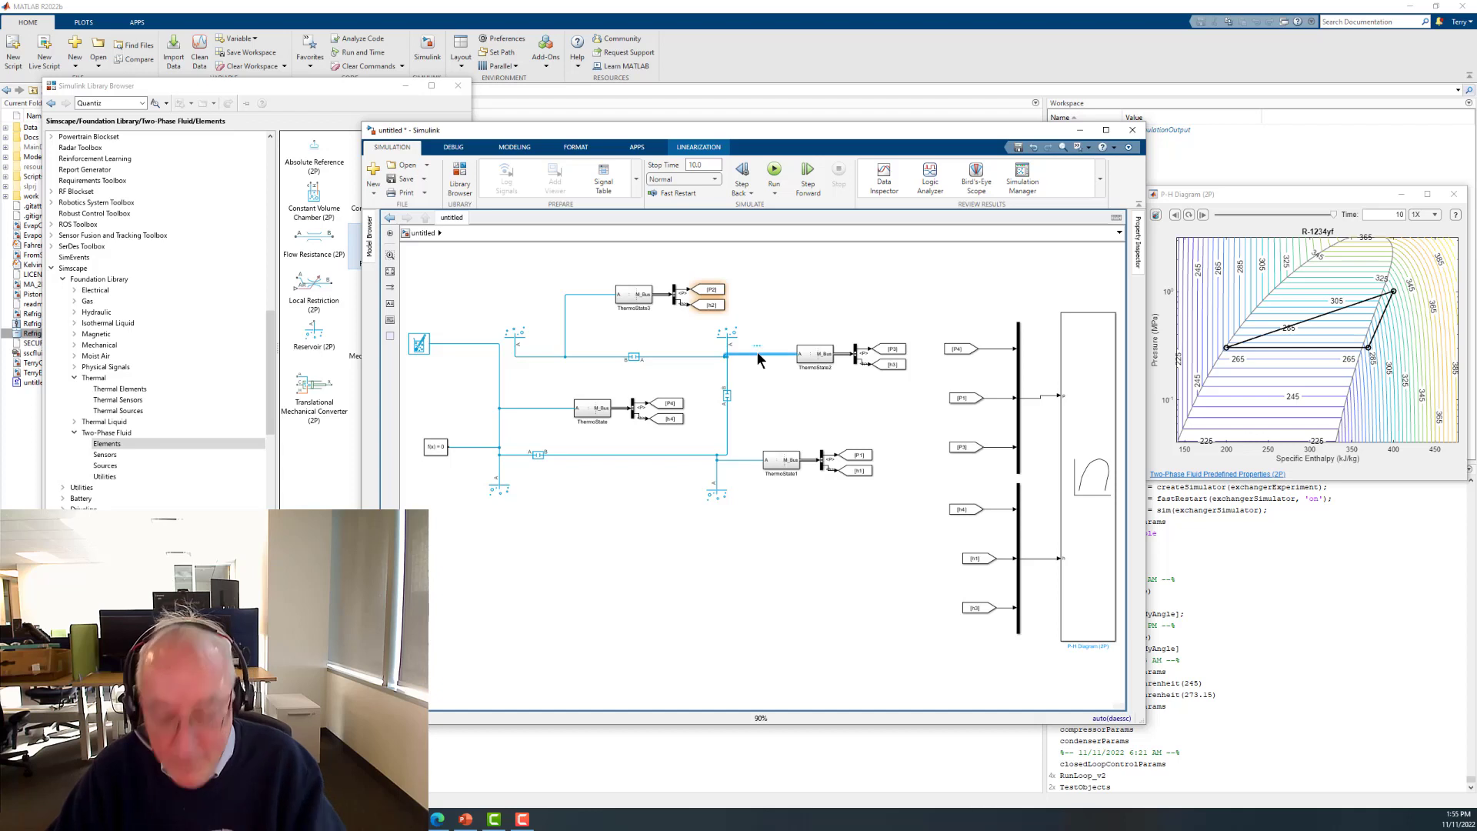
key(Delete)
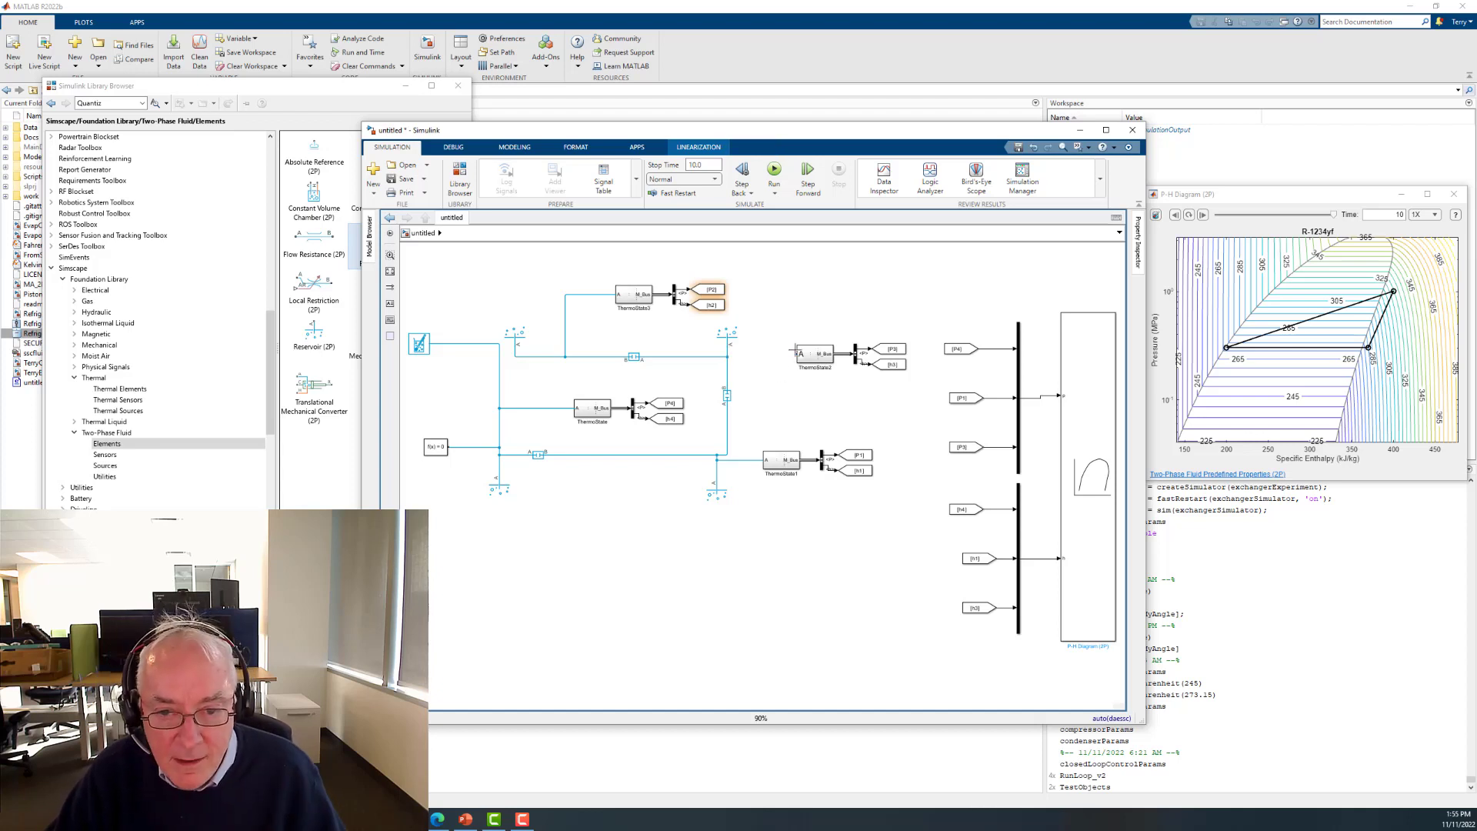
drag(798, 354, 582, 357)
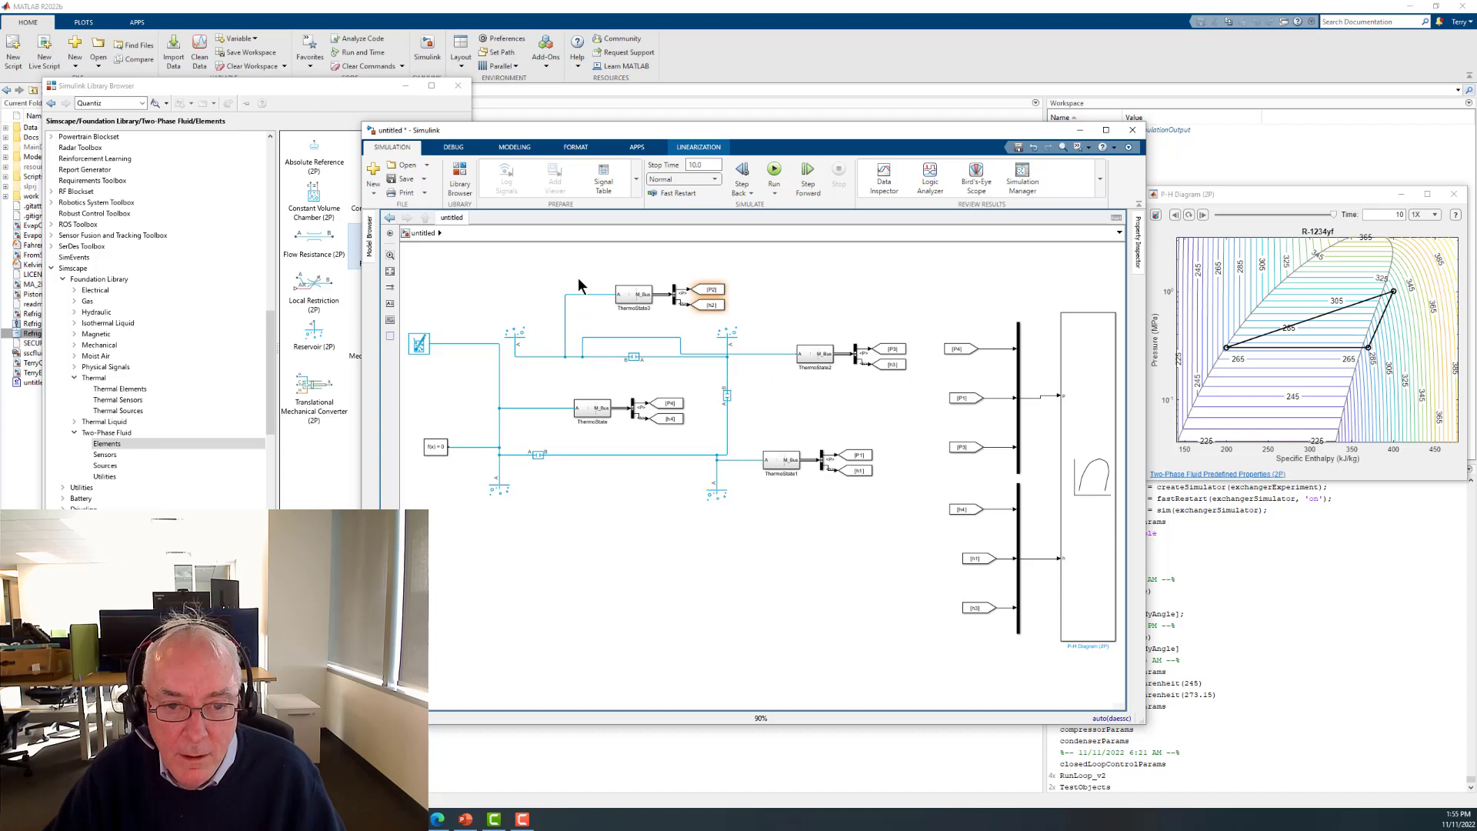
- Delete the P2/h2 ThermoState's connection, move the group above the upper-right reservoir and wire it to that reservoir's junction
drag(574, 284, 586, 304)
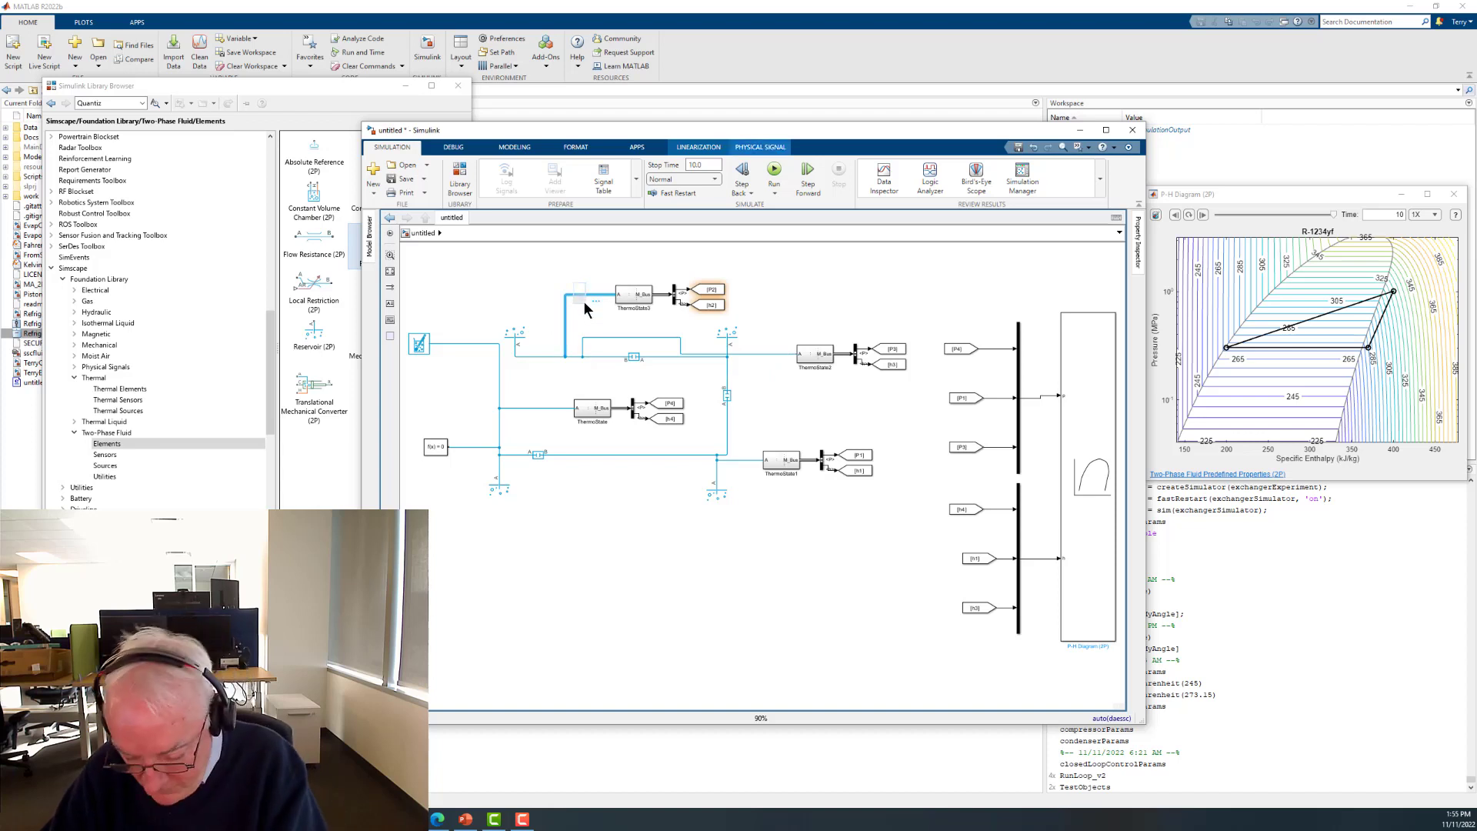
key(Delete)
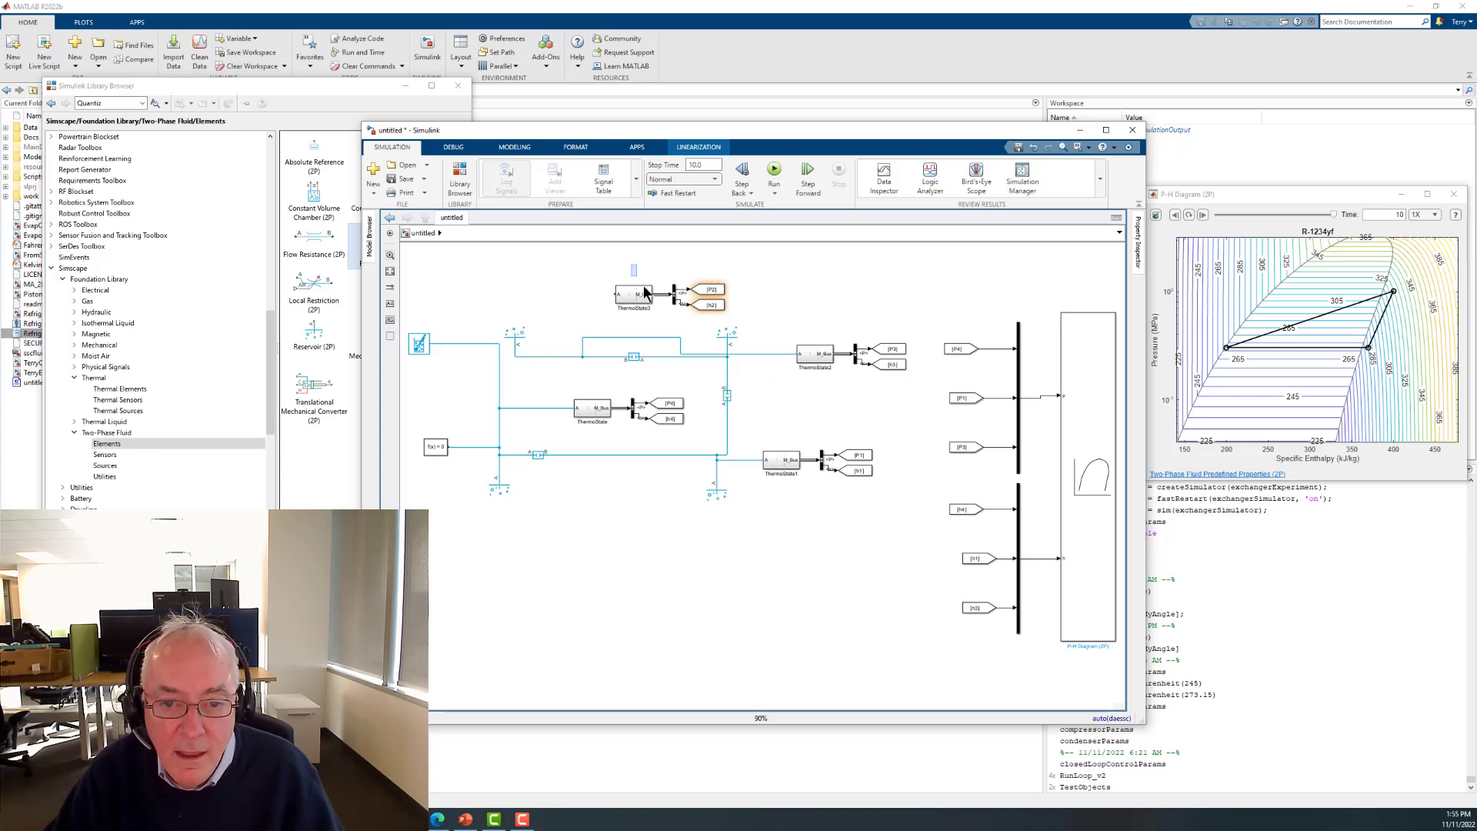
drag(613, 265, 740, 320)
drag(635, 302, 796, 289)
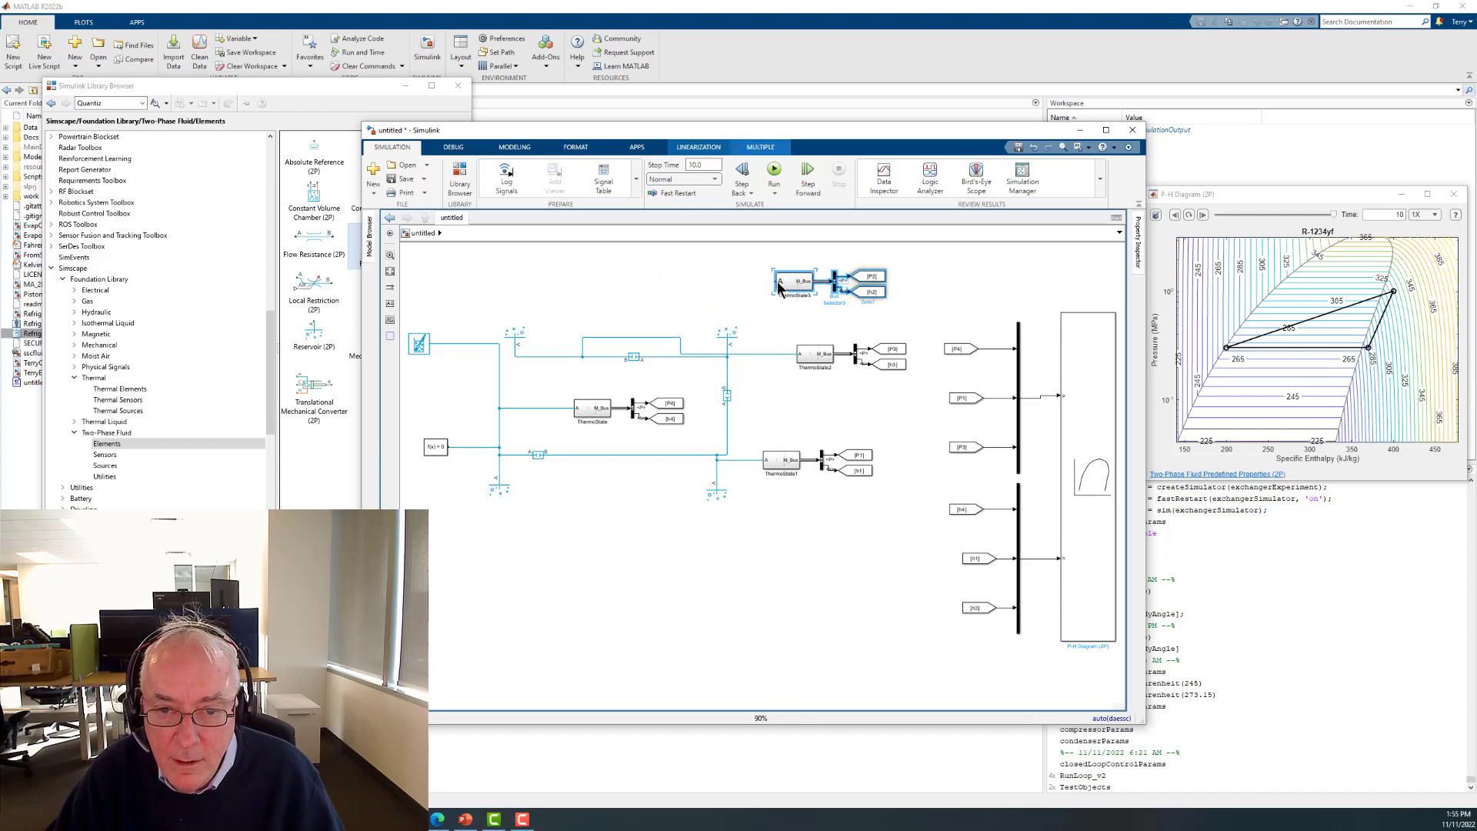
click(751, 290)
drag(777, 282, 726, 360)
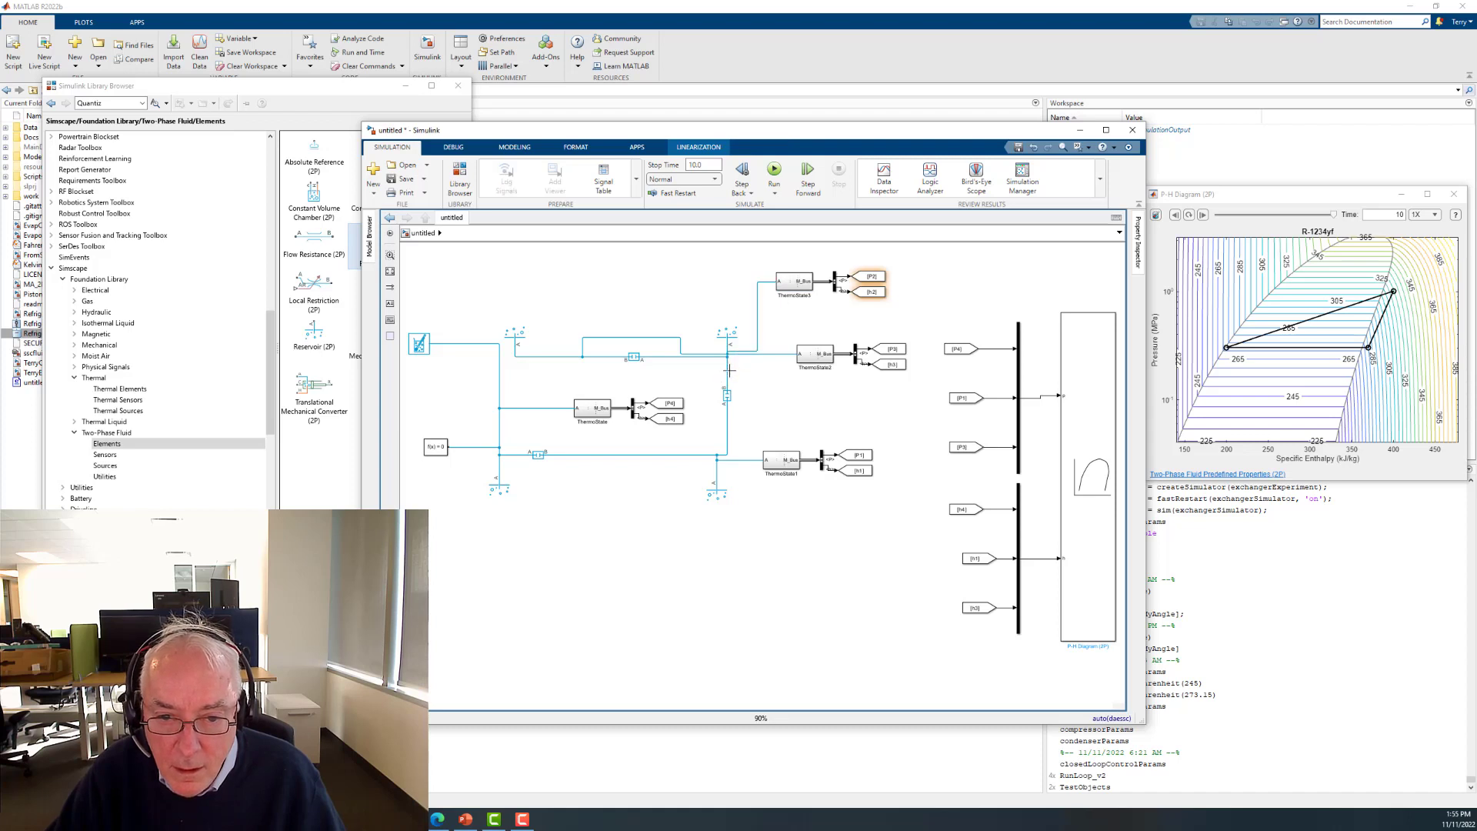
- Move the P3/h3 ThermoState group above the upper flow resistance
drag(791, 329, 912, 391)
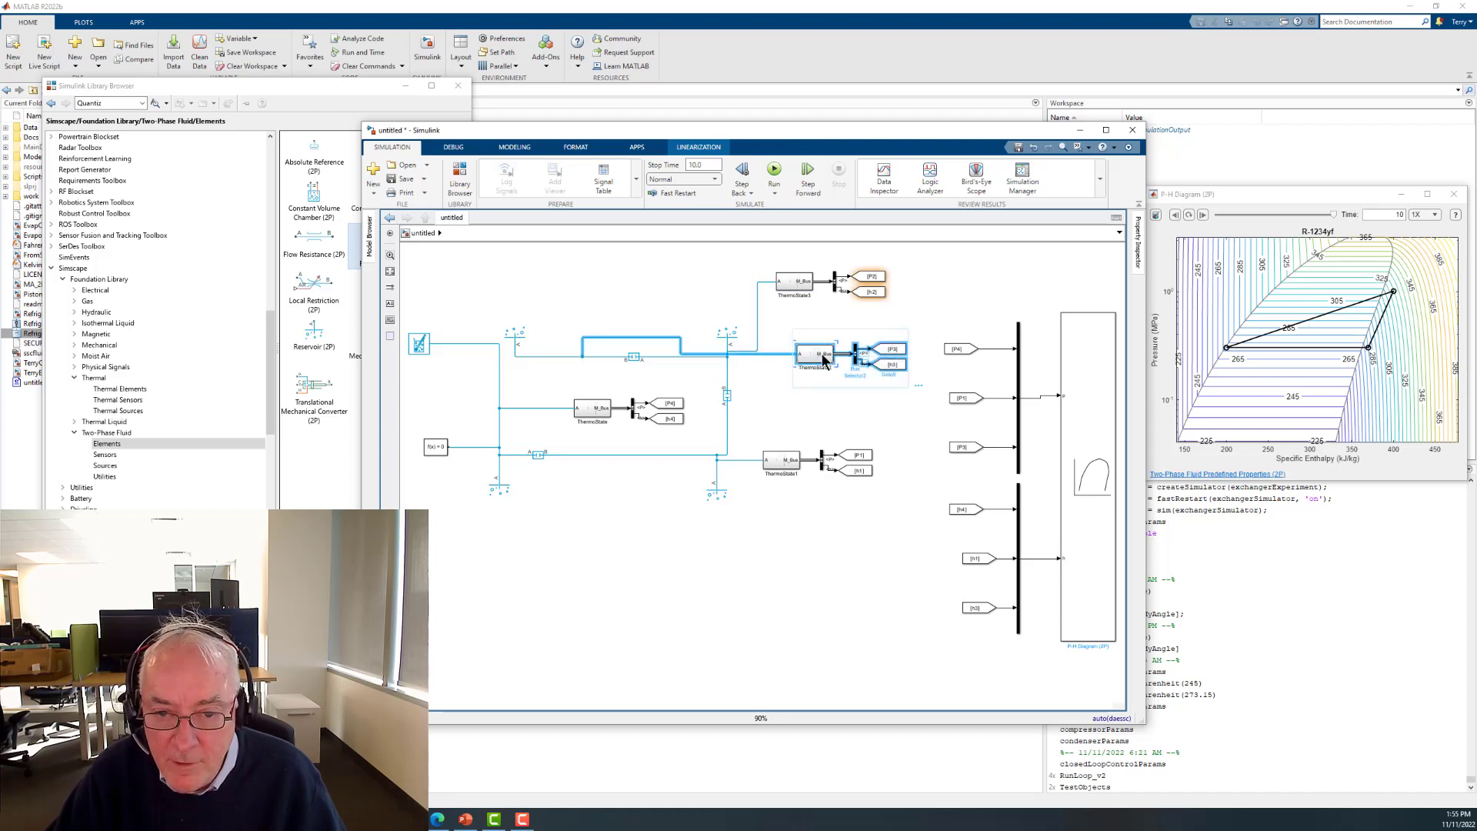
drag(823, 359, 651, 273)
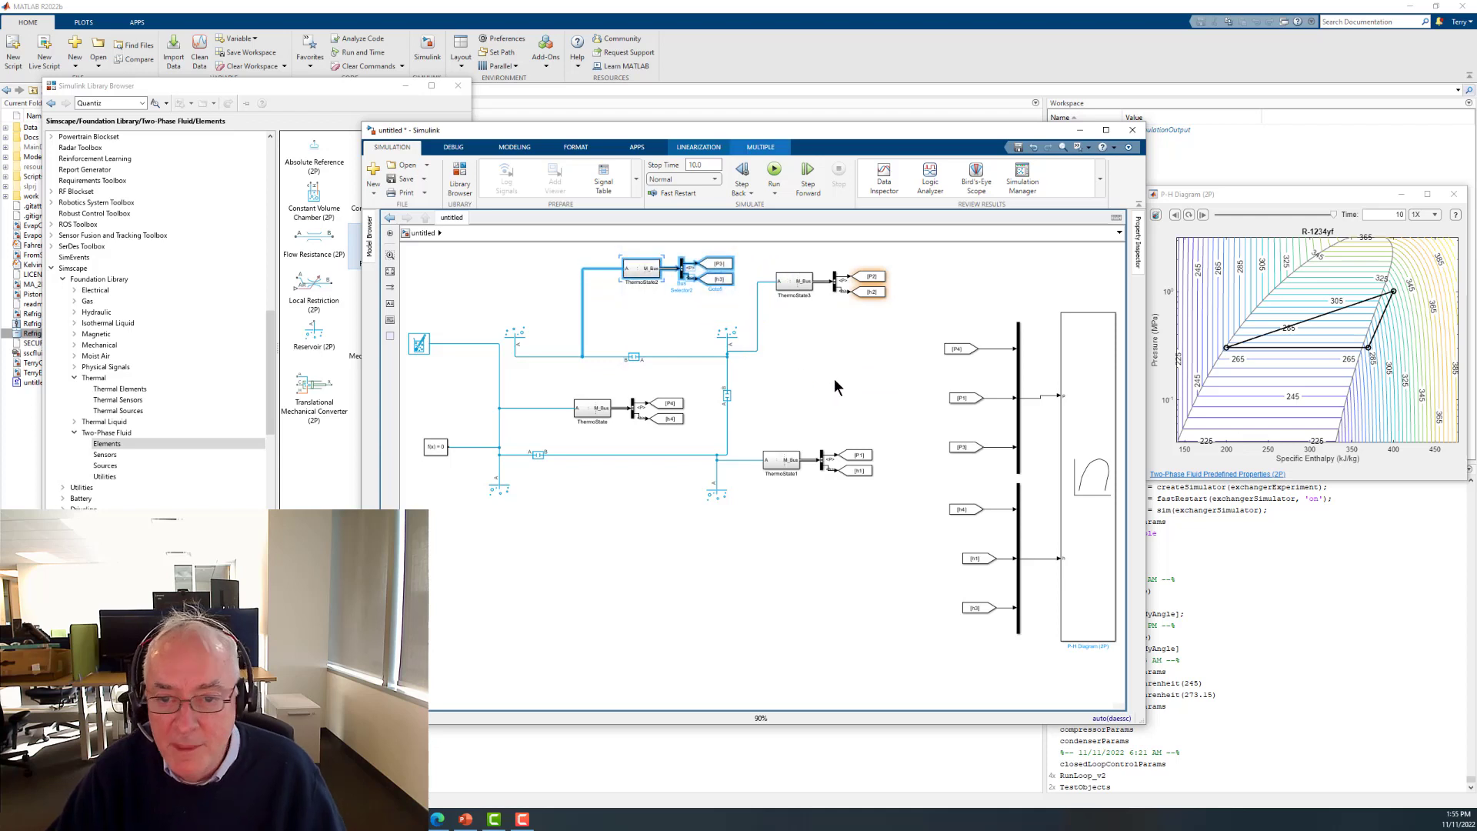
click(834, 378)
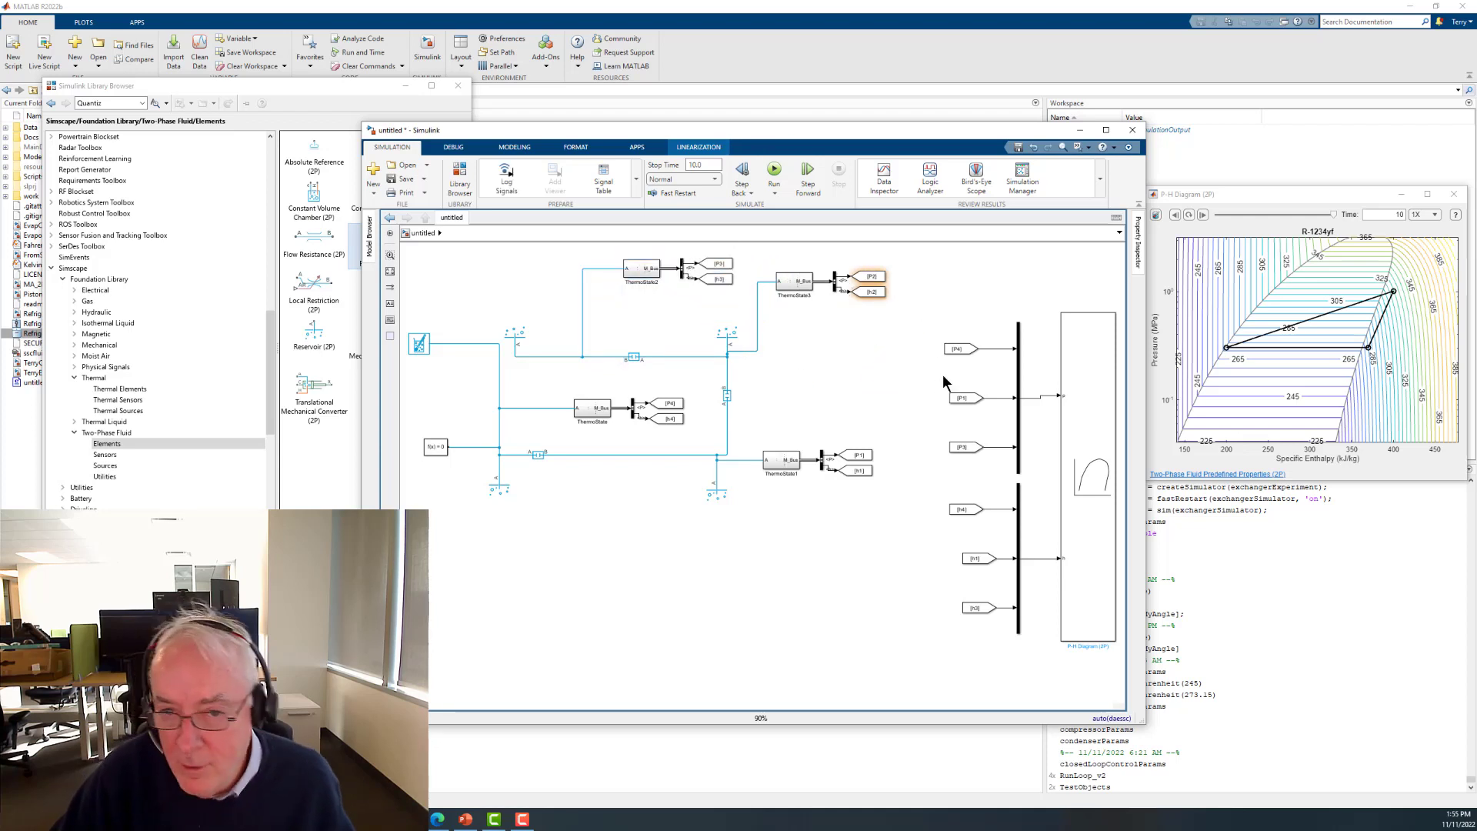
- Create From blocks for P2 and h2, connect them between the state 1 and 3 inputs of their Muxes, and run the simulation
click(874, 277)
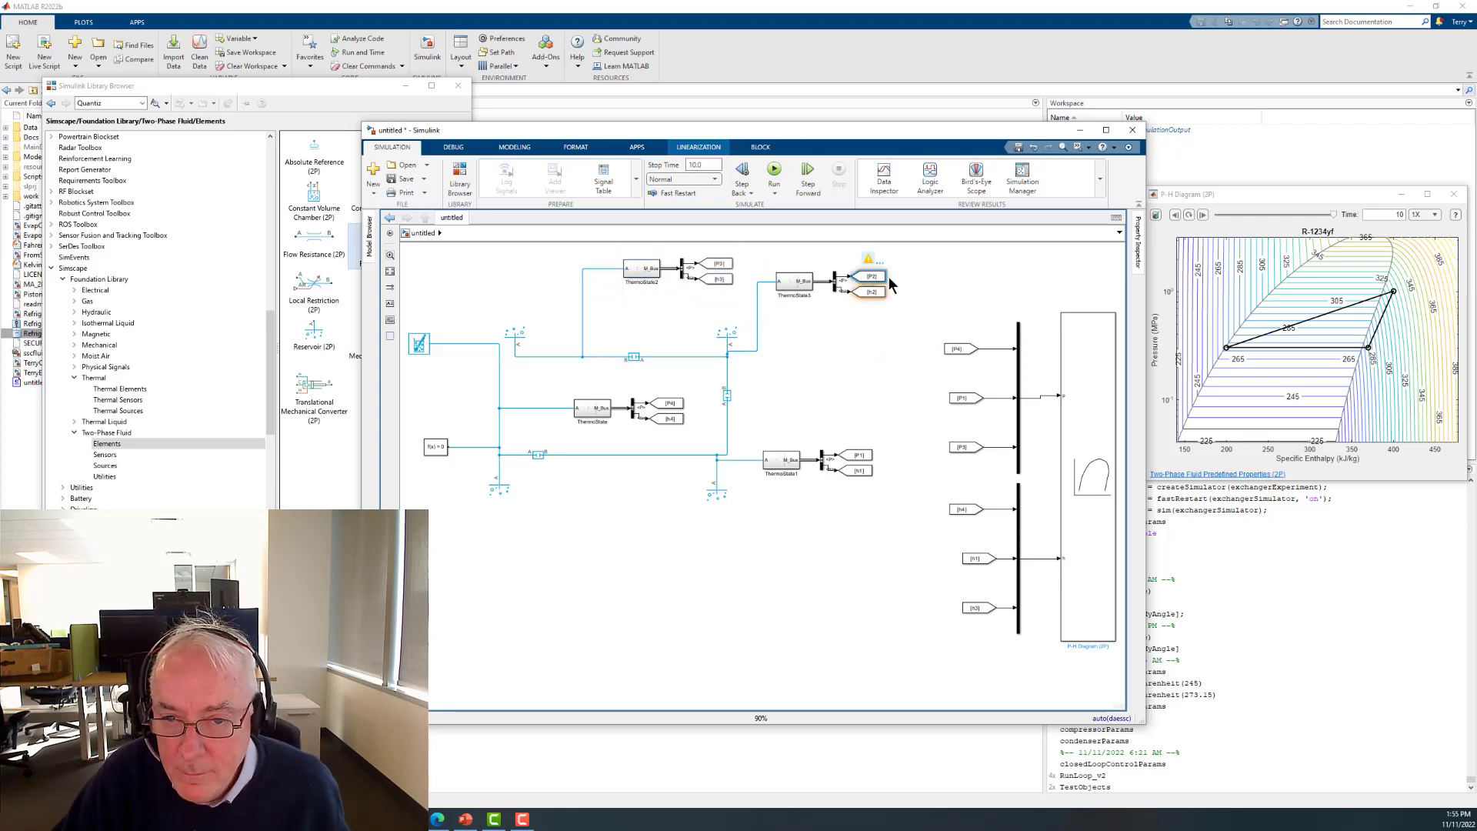
drag(891, 276, 1015, 420)
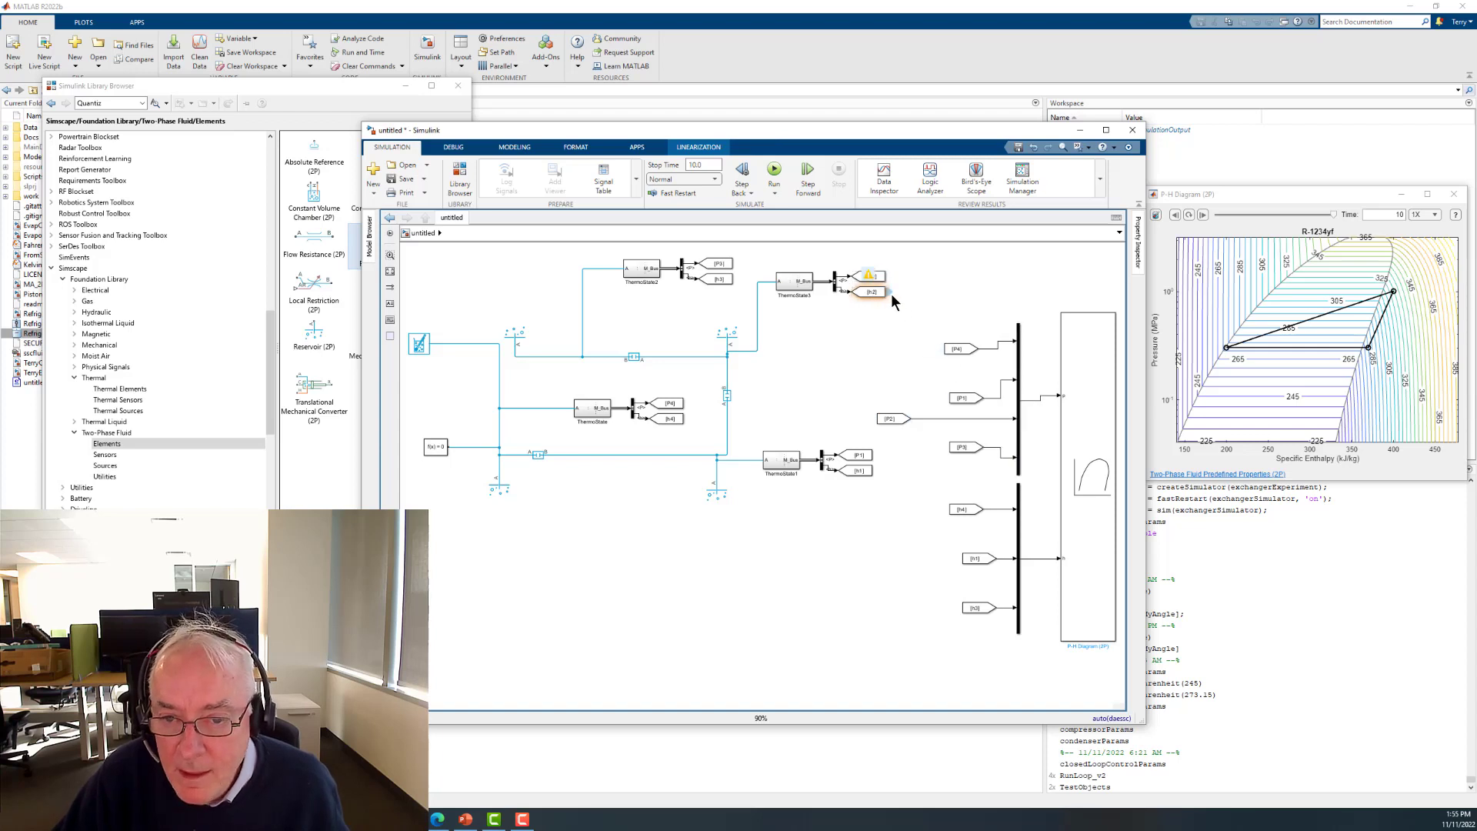
drag(889, 293, 1009, 583)
click(849, 591)
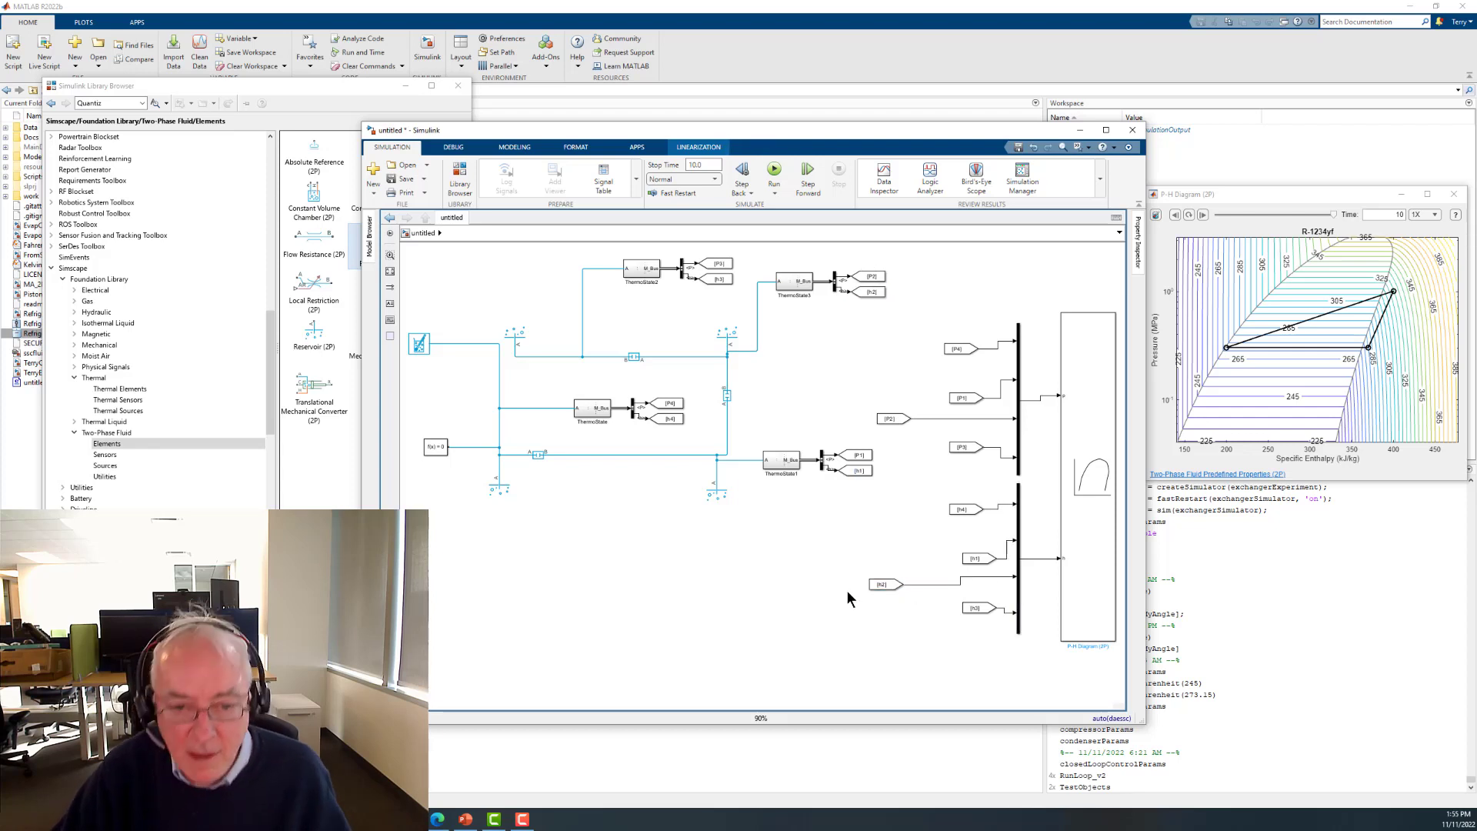
click(774, 172)
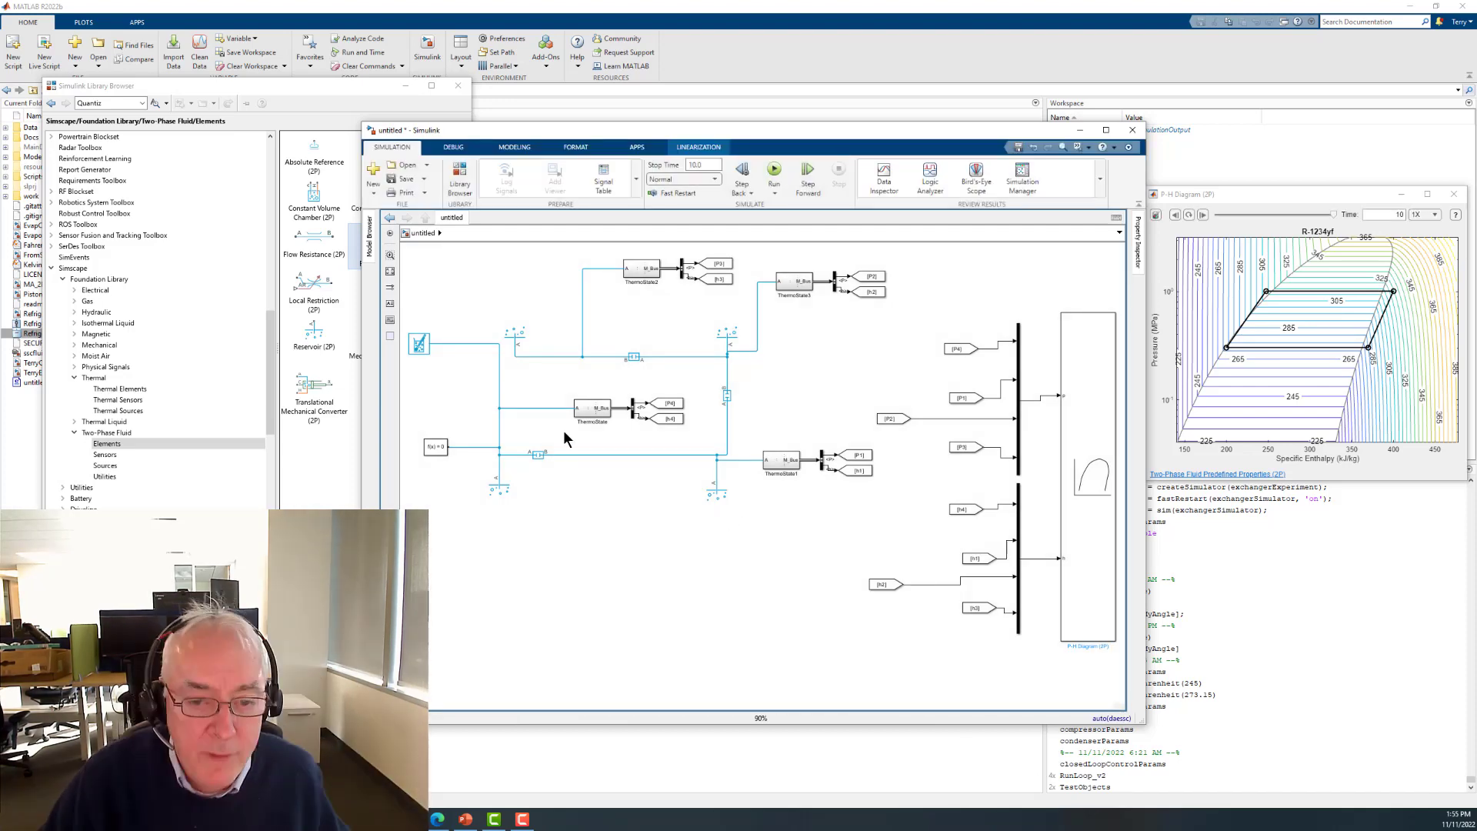
- Shift the lower flow resistance toward the middle of its line and rename it Evaporator
click(536, 458)
drag(537, 459, 596, 462)
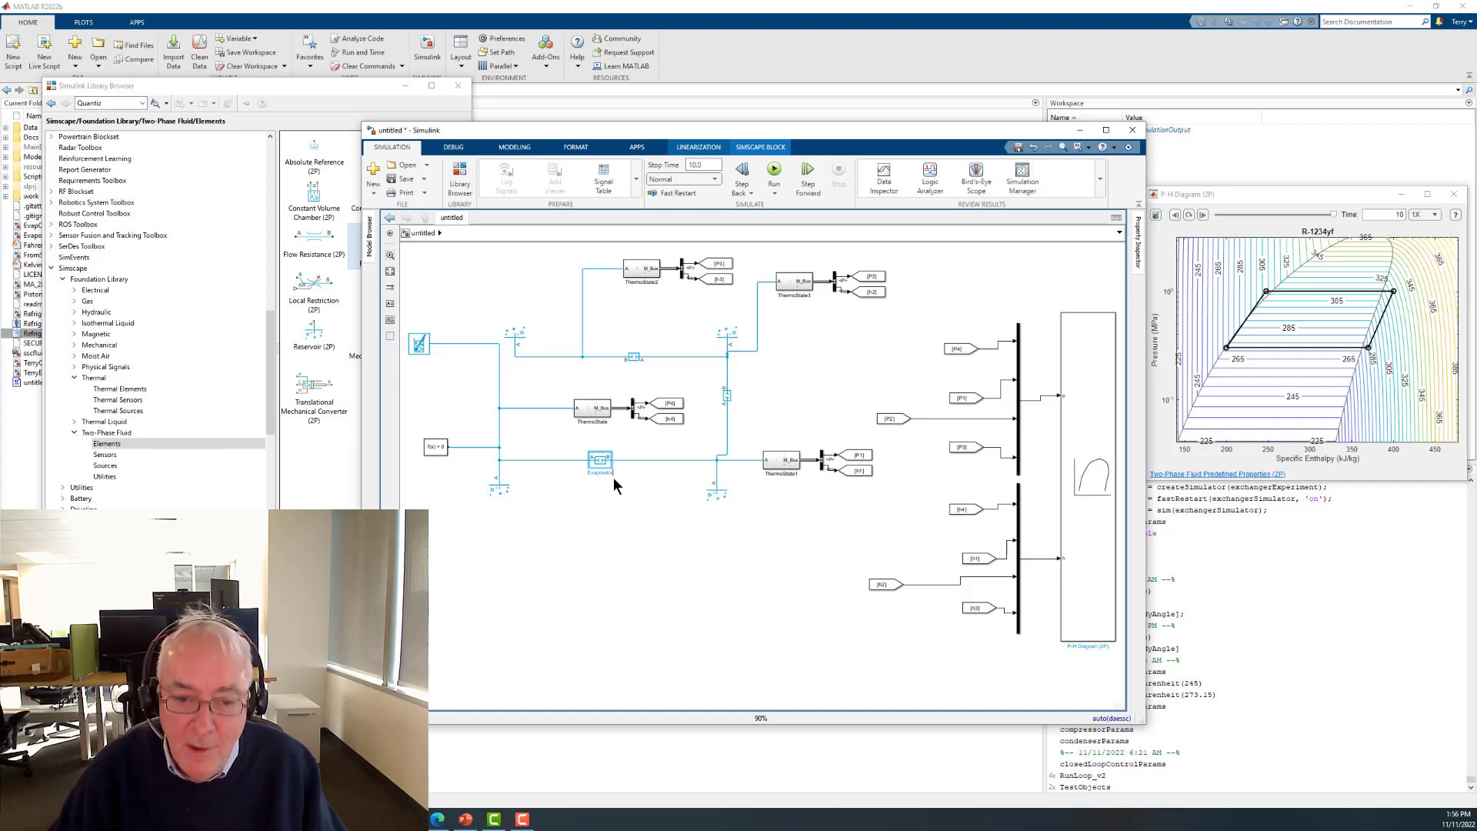
click(616, 515)
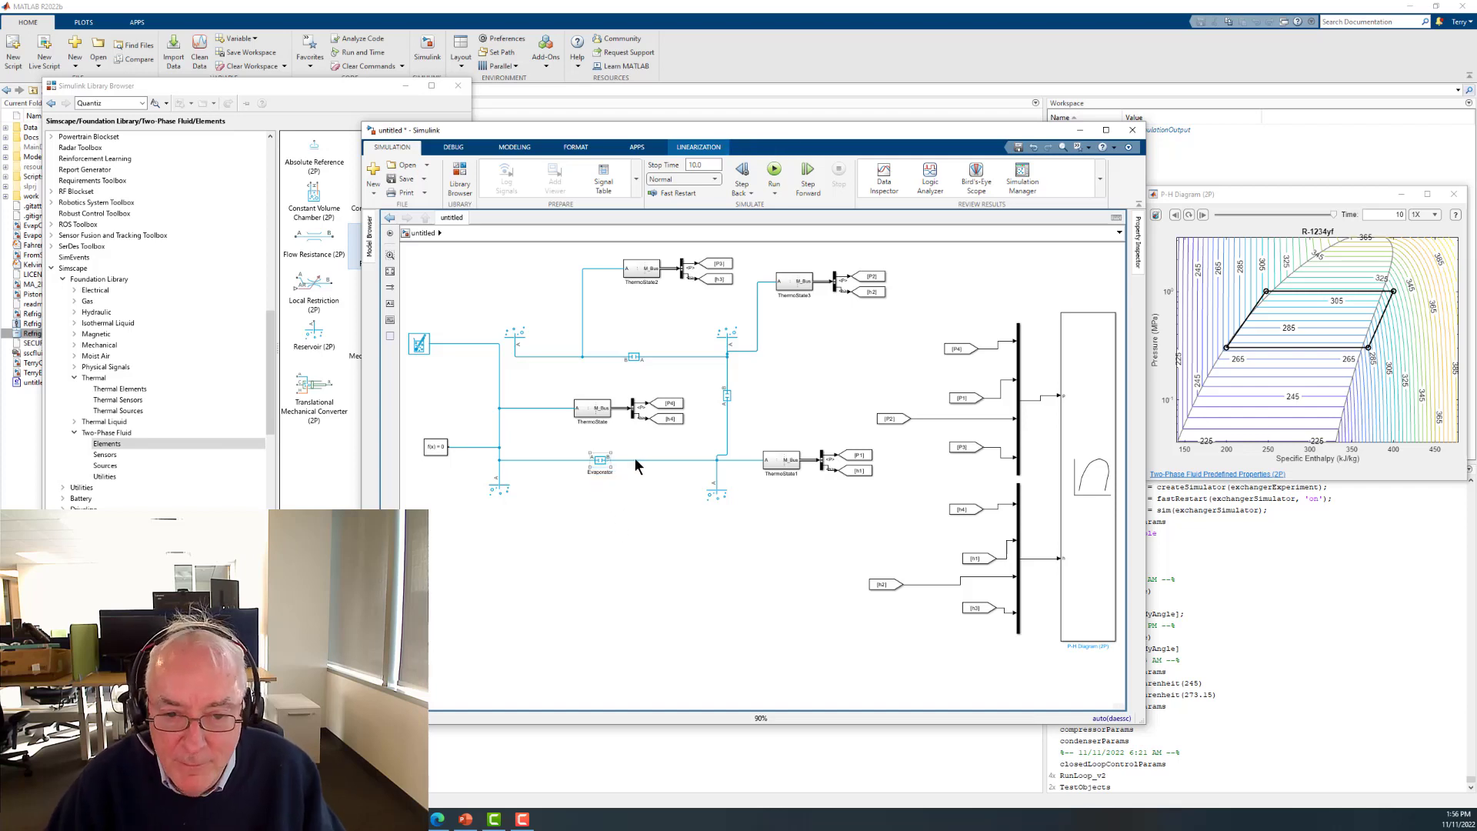
- Rename the flow resistance on the right vertical branch as Compressor
click(726, 398)
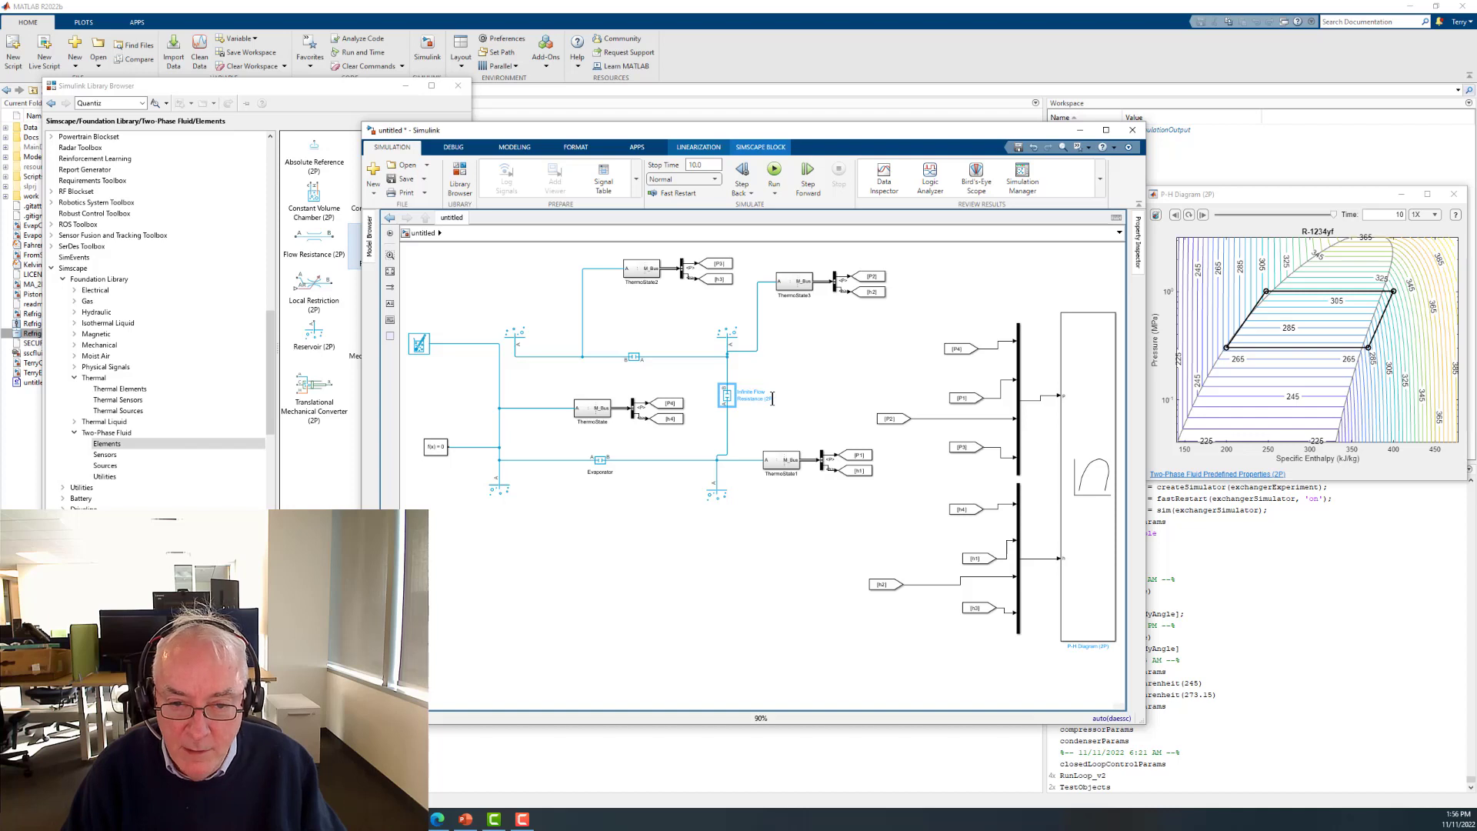
key(BackSpace)
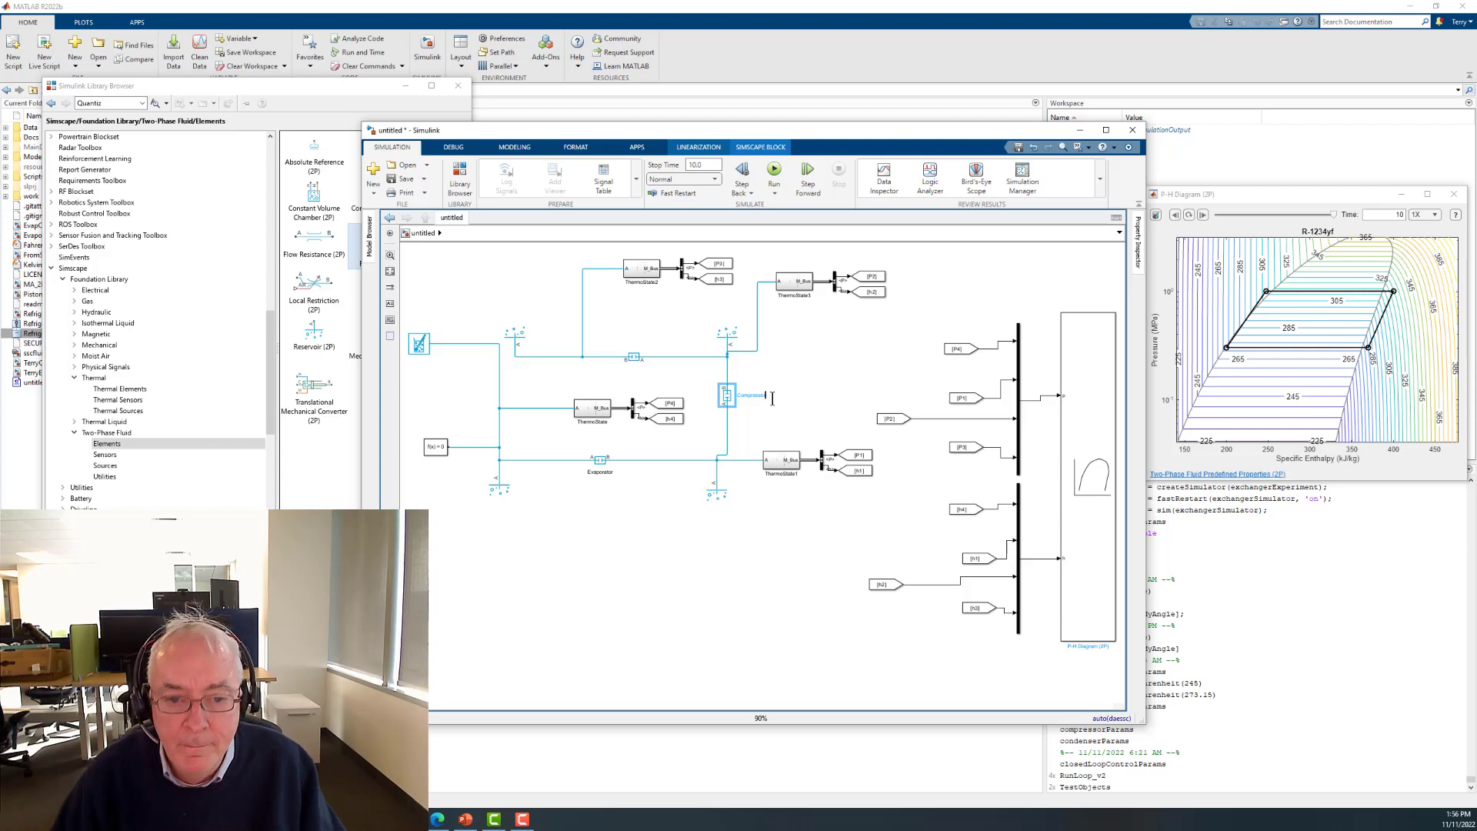
click(638, 368)
- Rename the upper flow resistance as Condenser and run the simulation again
click(636, 359)
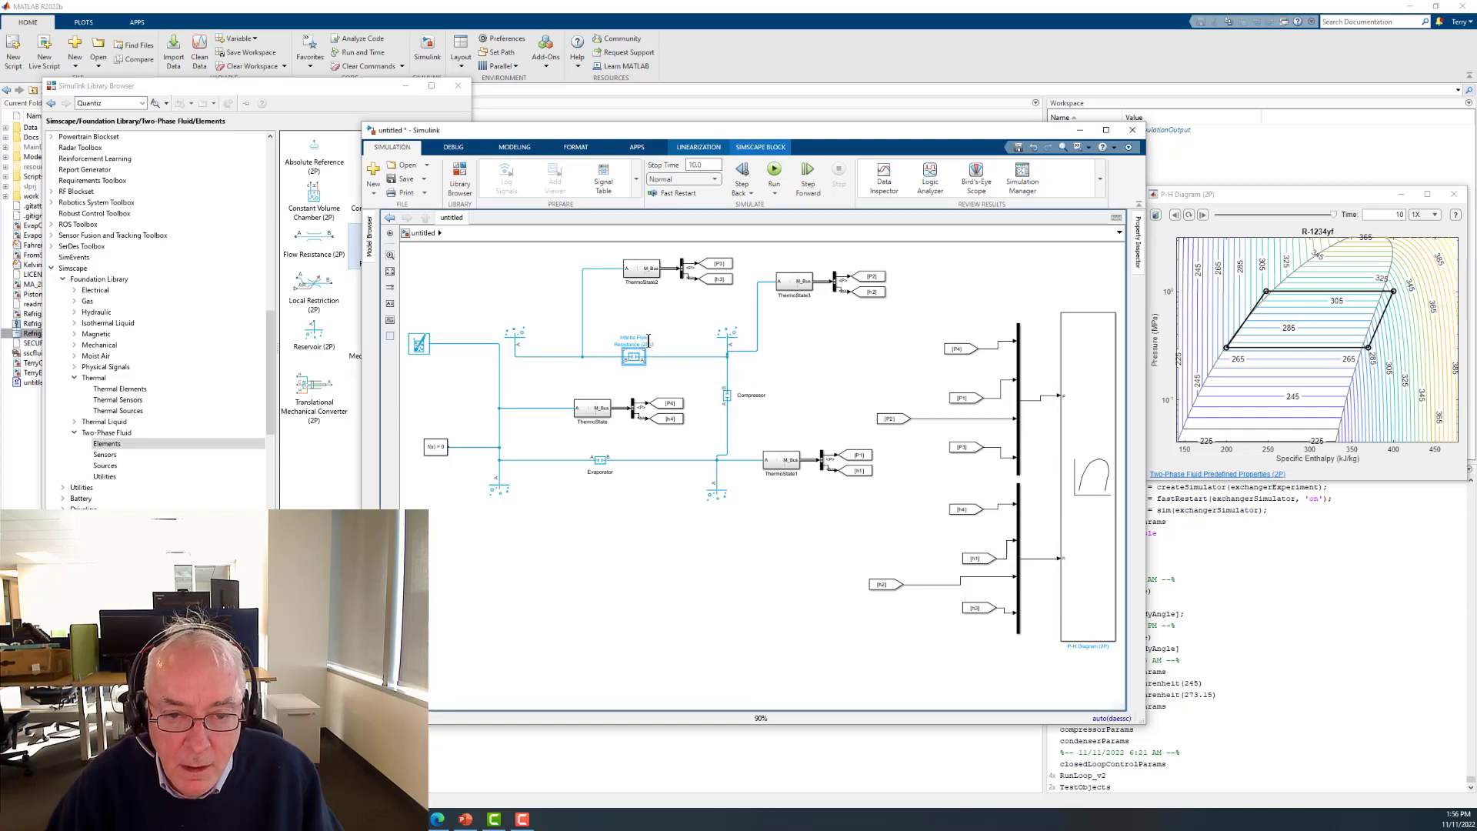
double_click(657, 340)
key(BackSpace)
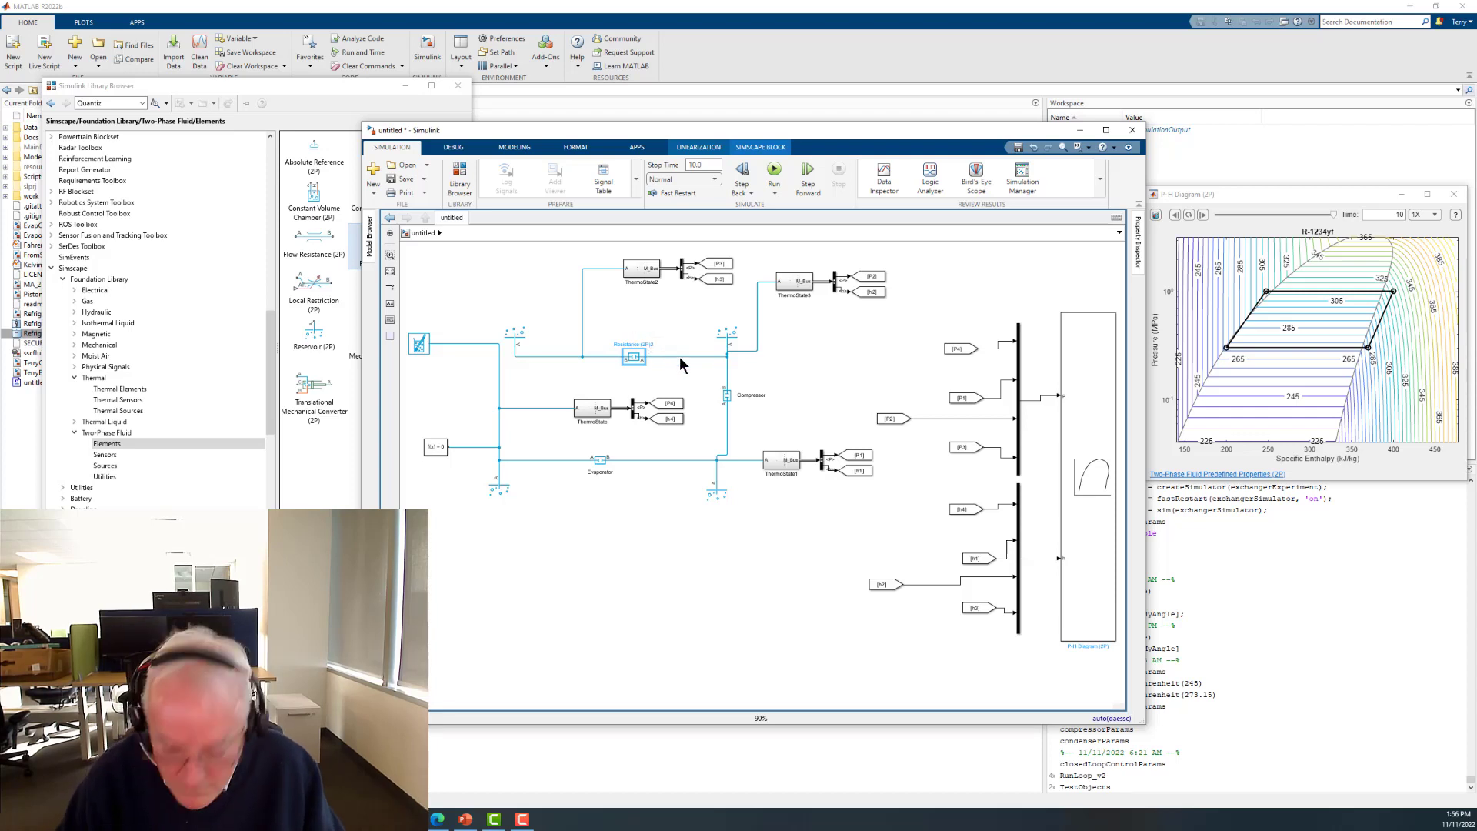
key(BackSpace)
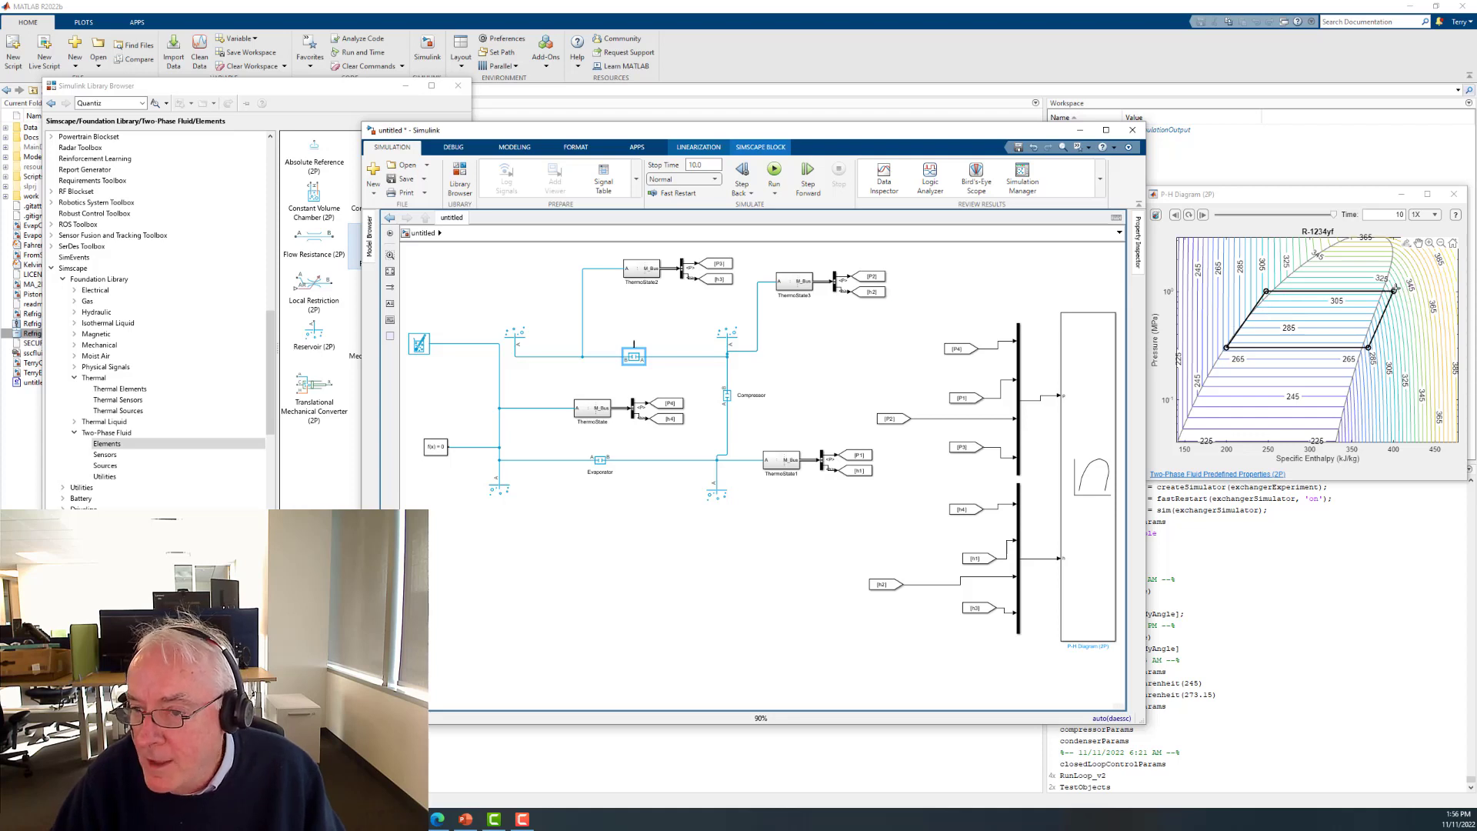
mouse_move(1395, 290)
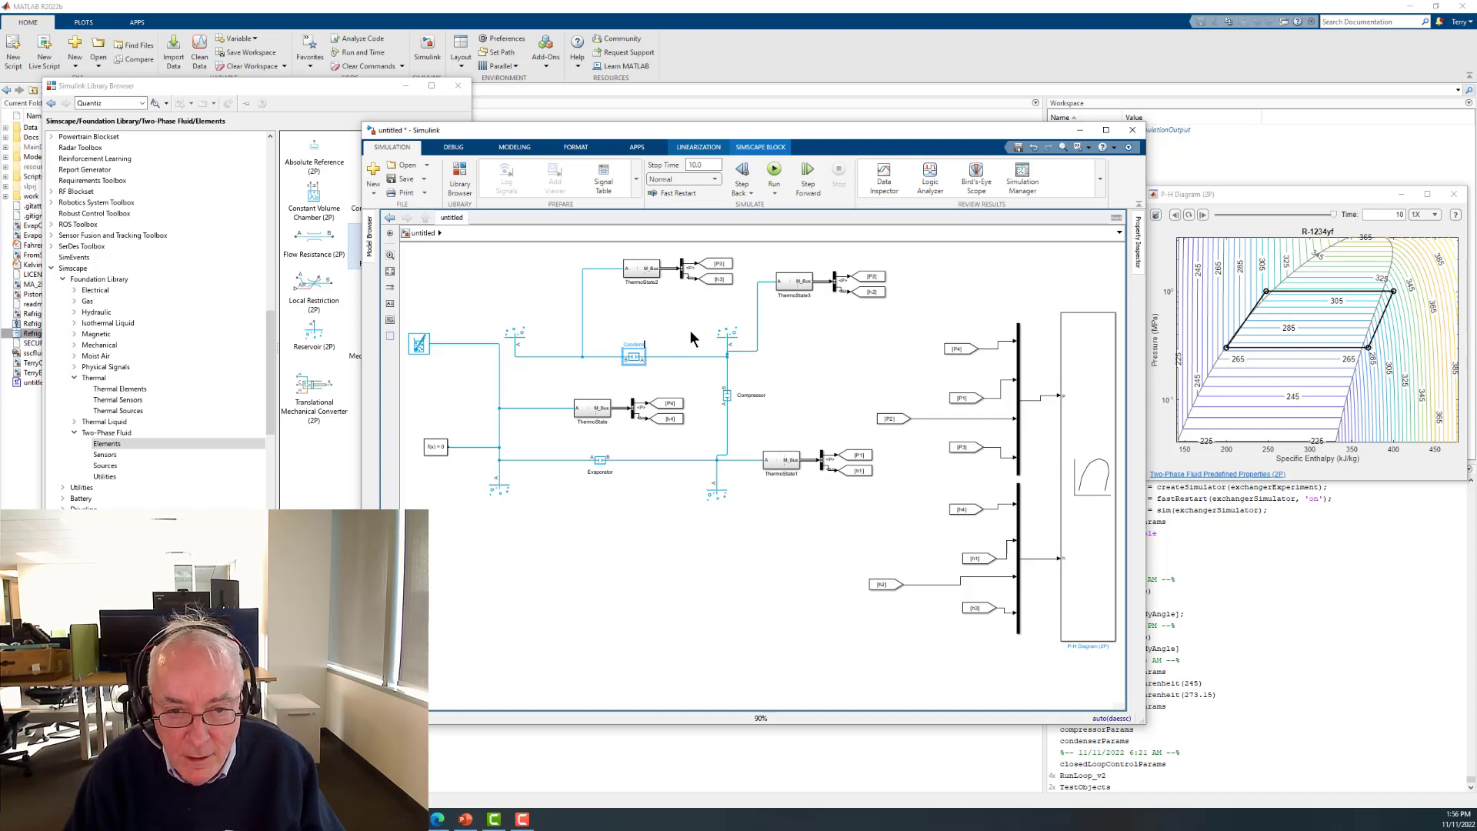
click(601, 559)
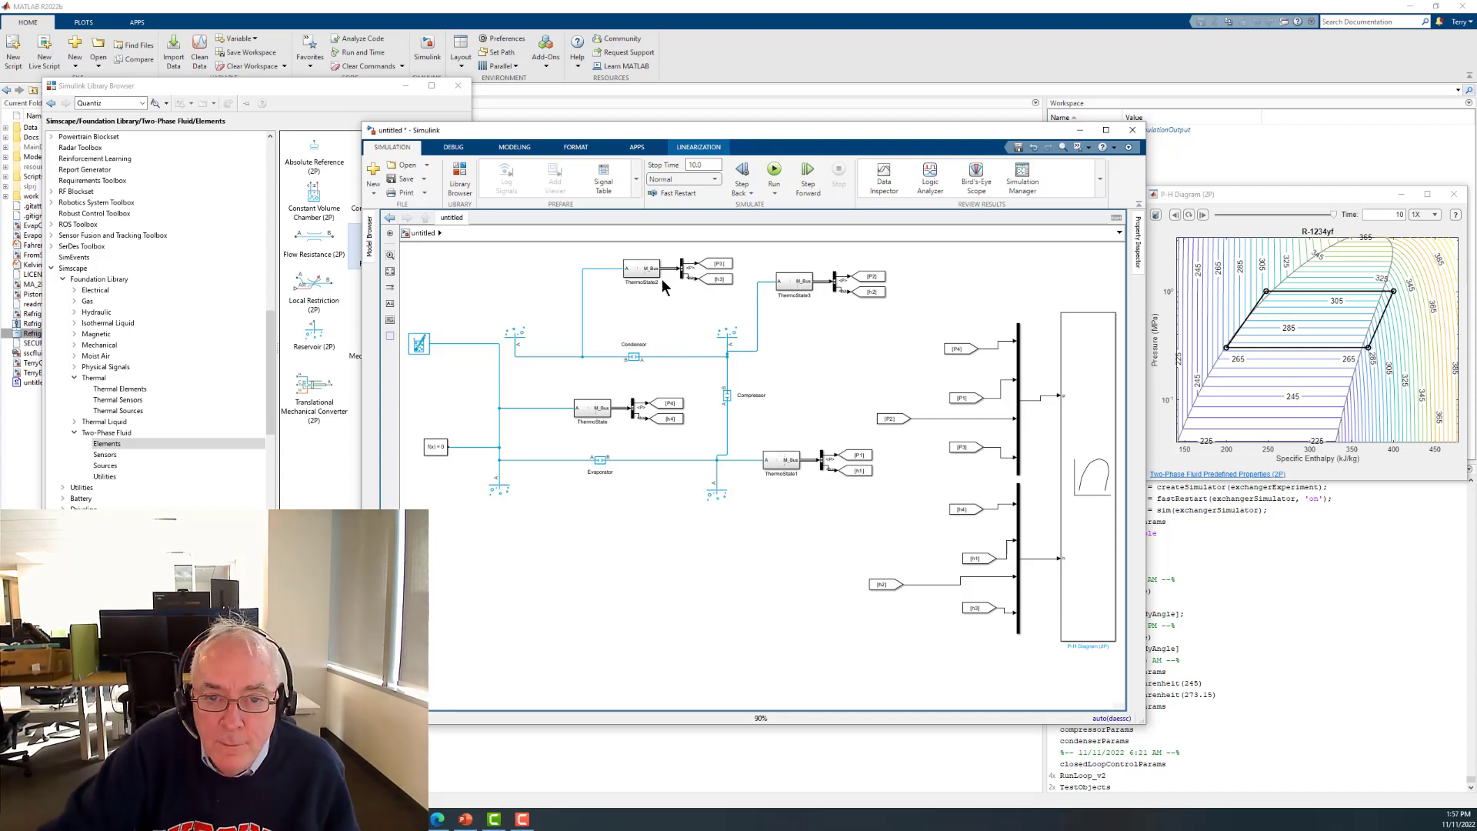
click(773, 171)
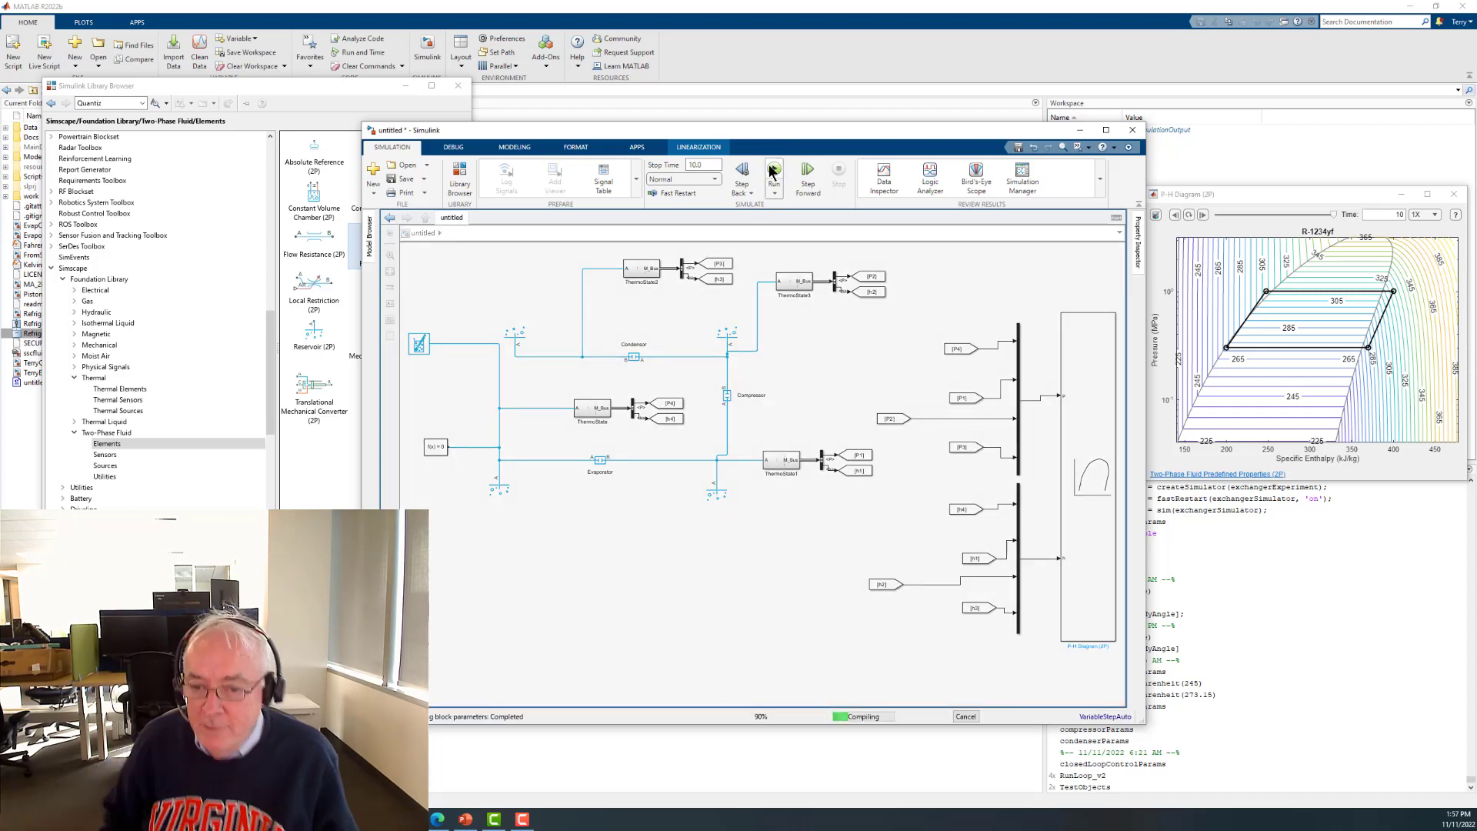